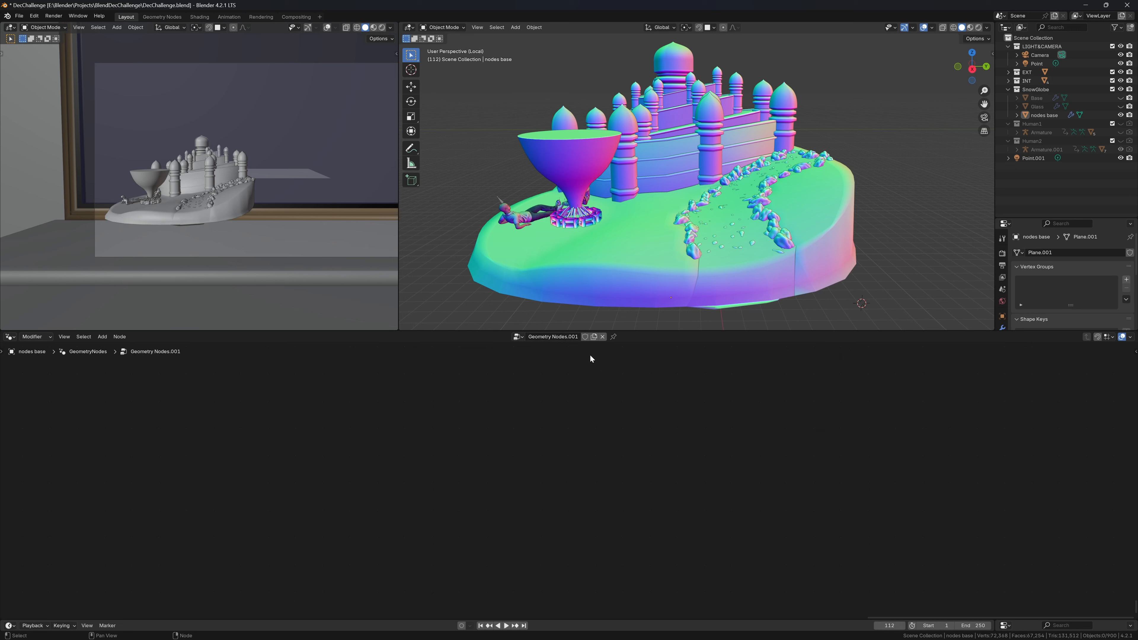
Step: Bring the entire Geometry Nodes.001 node tree of nodes base into view and save the file
key(Home)
key(ctrl+z)
key(ctrl+s)
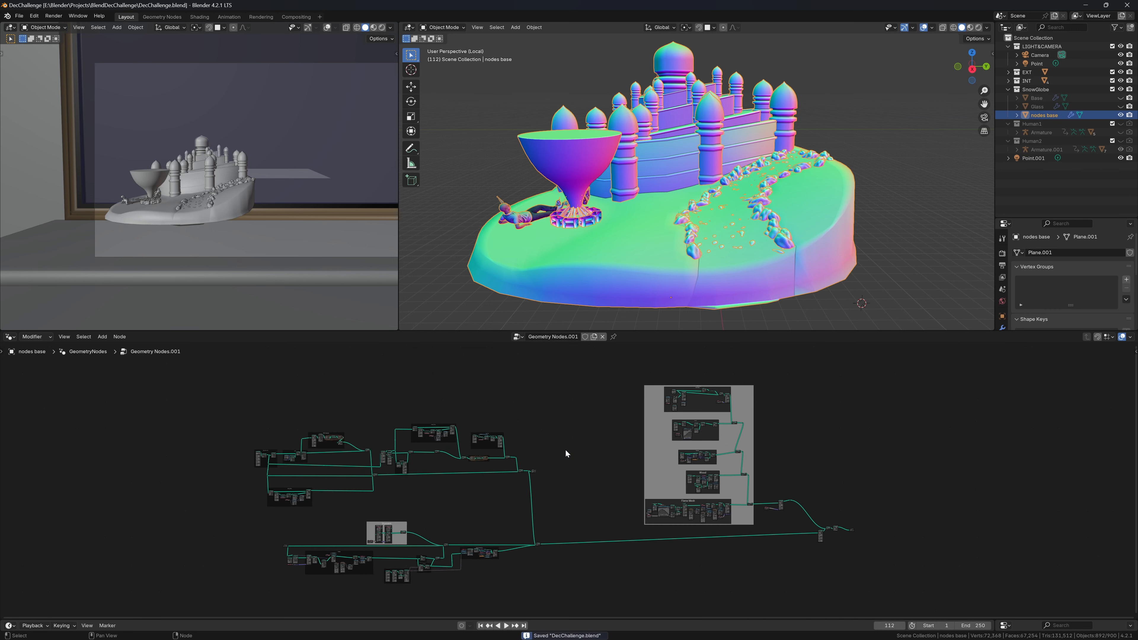
scroll(566, 450, up, 1)
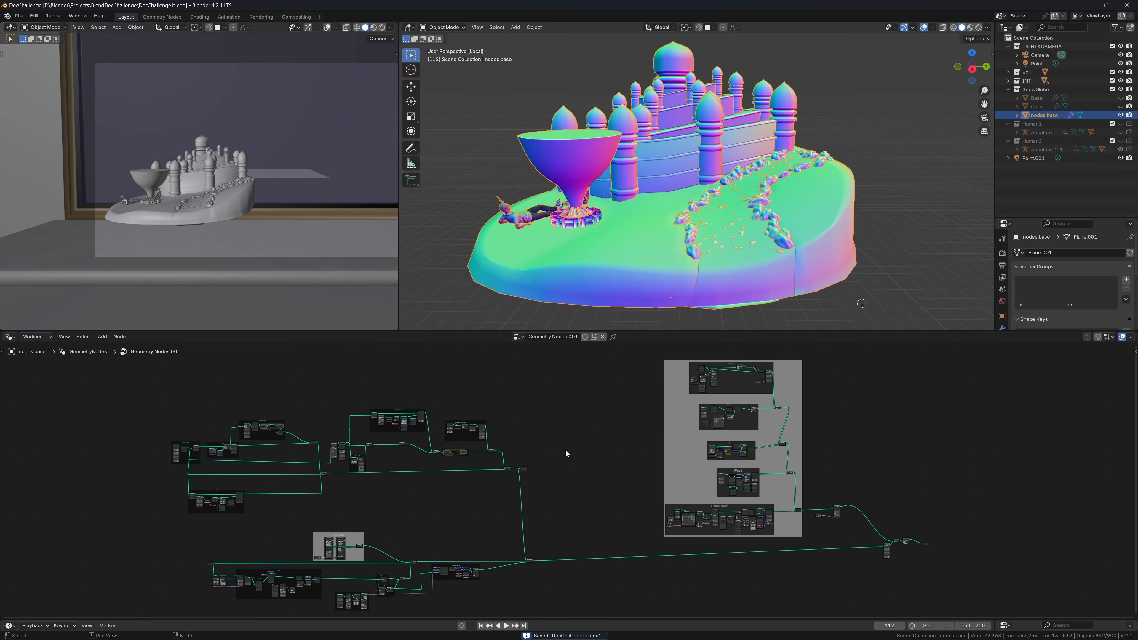
Step: Append the Stem and TreeOnSpline objects from the procedural tree asset file into the scene
key(shift+F1)
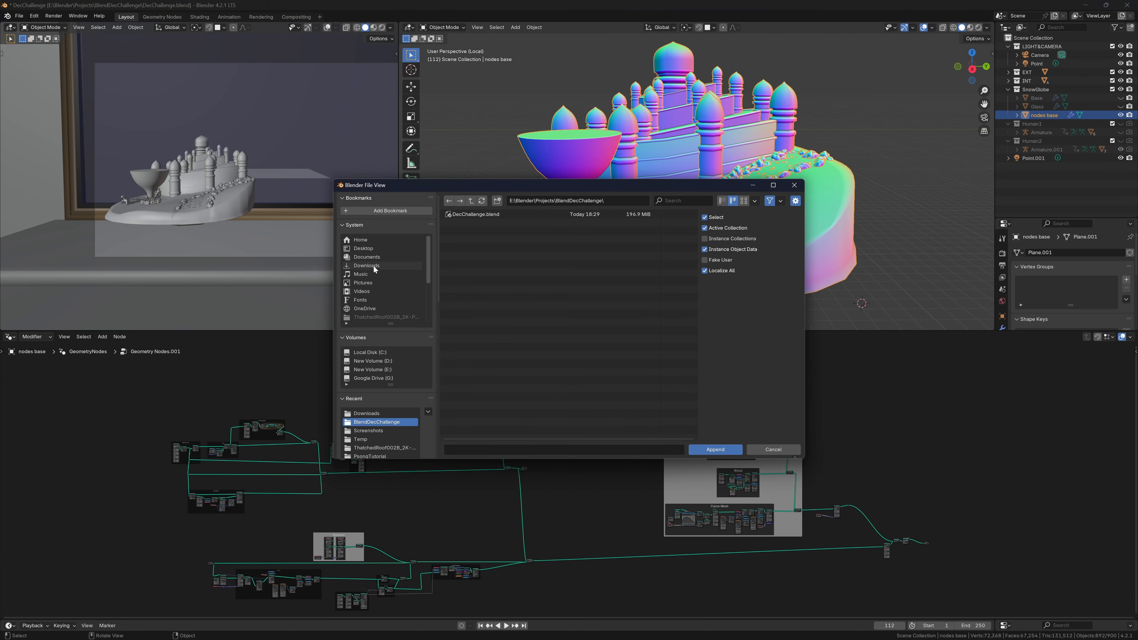
scroll(405, 416, down, 2)
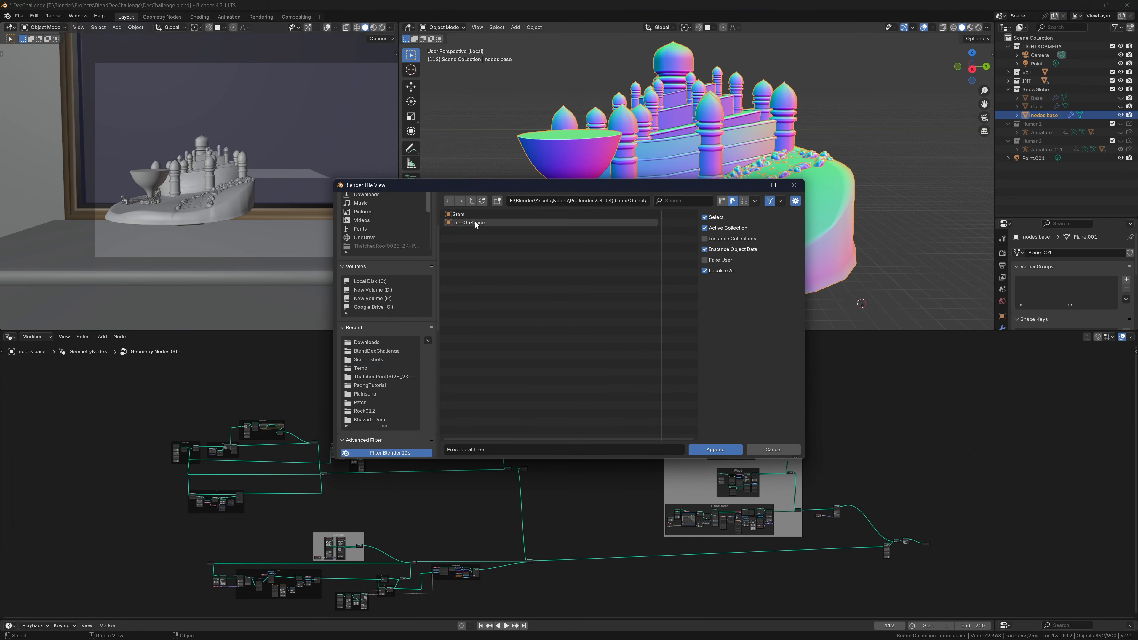
click(477, 223)
shift+click(459, 215)
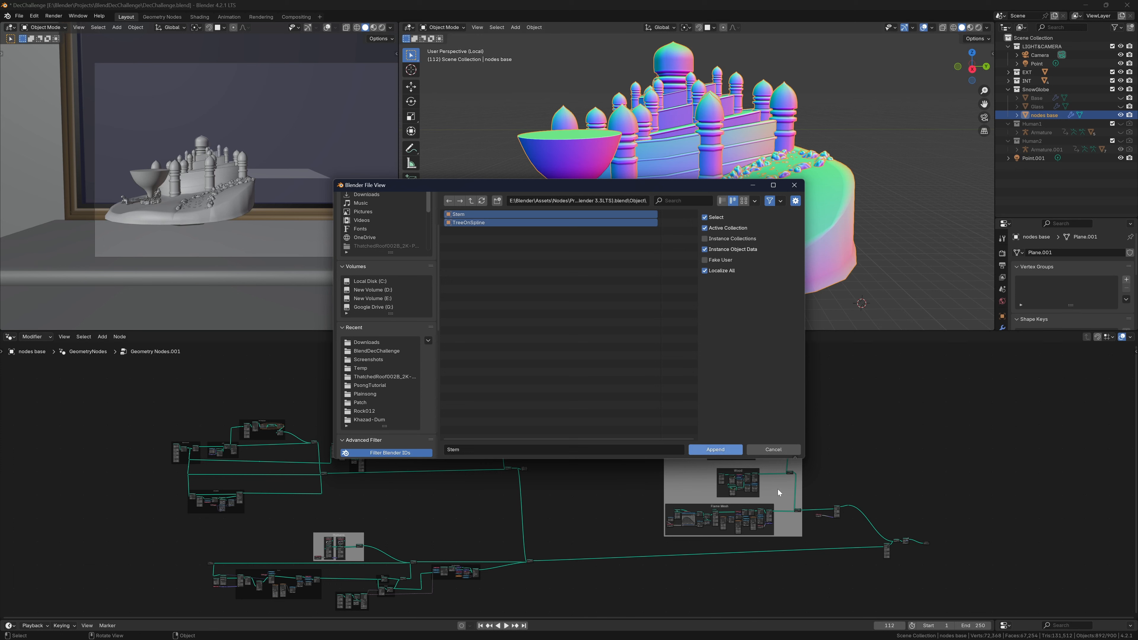
click(716, 450)
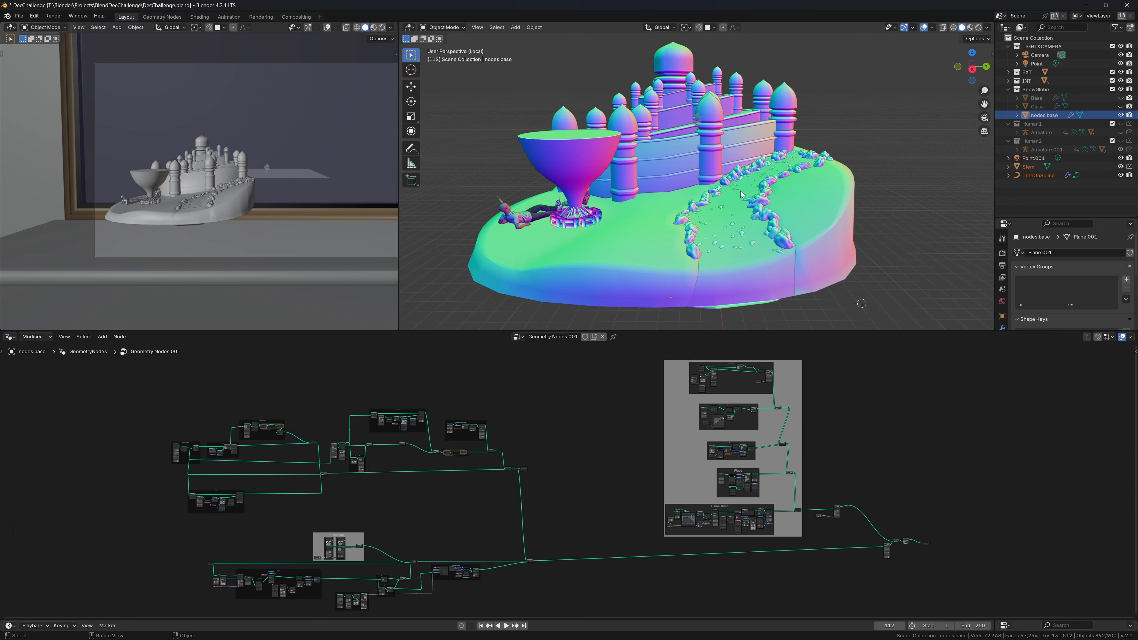
Step: Move the Stem and TreeOnSpline objects into a new collection named Tree
middle_drag(741, 194, 771, 193)
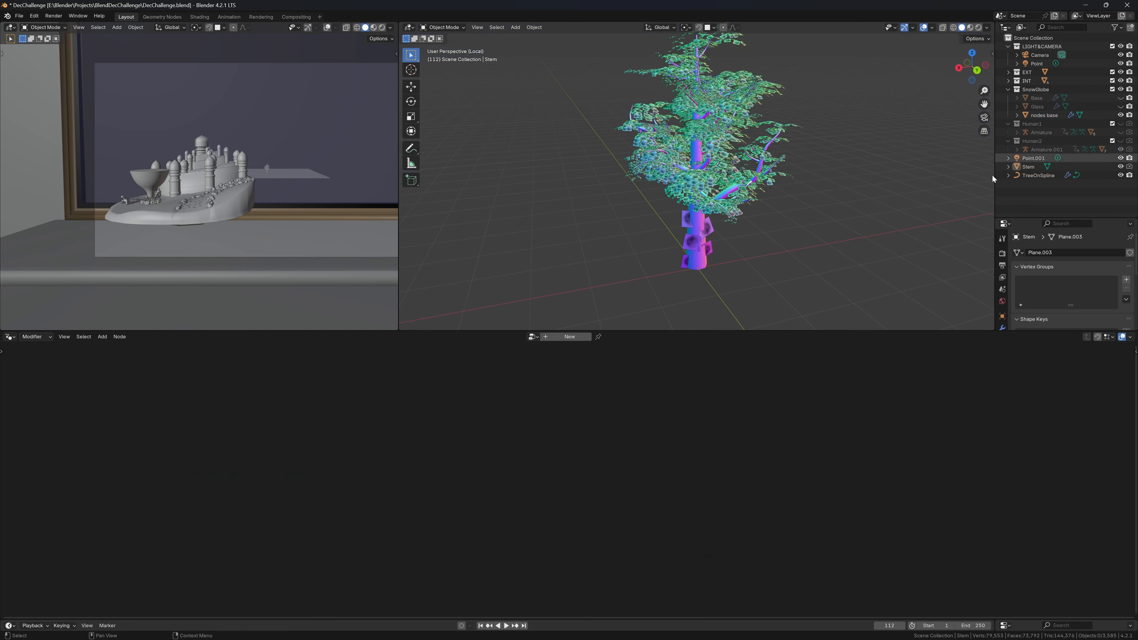
middle_drag(872, 193, 848, 187)
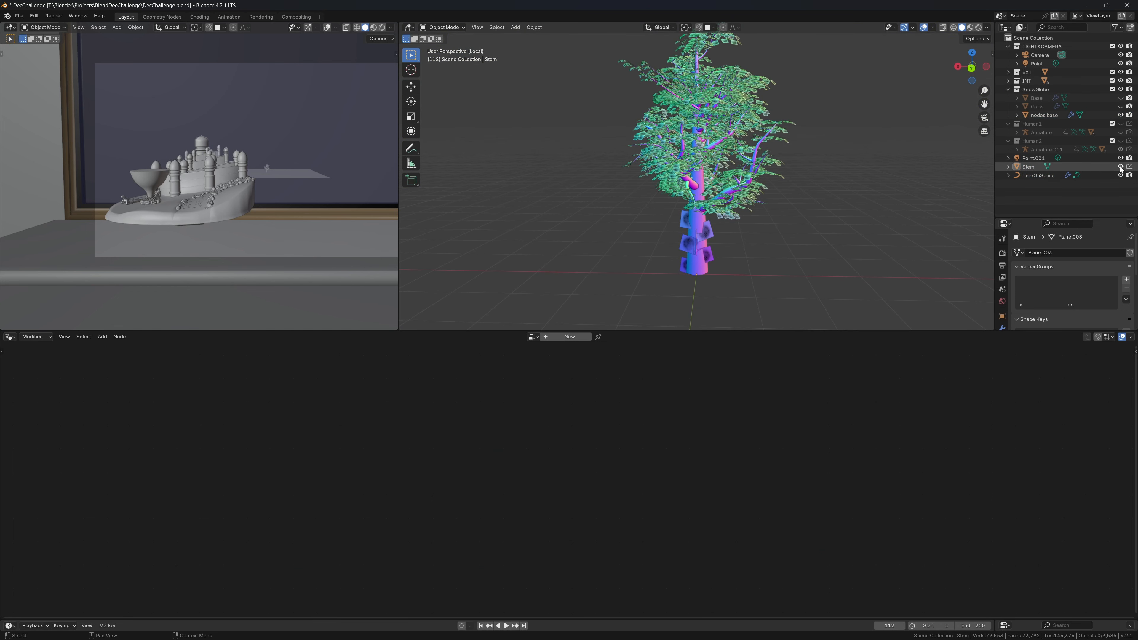
drag(1049, 195, 1030, 165)
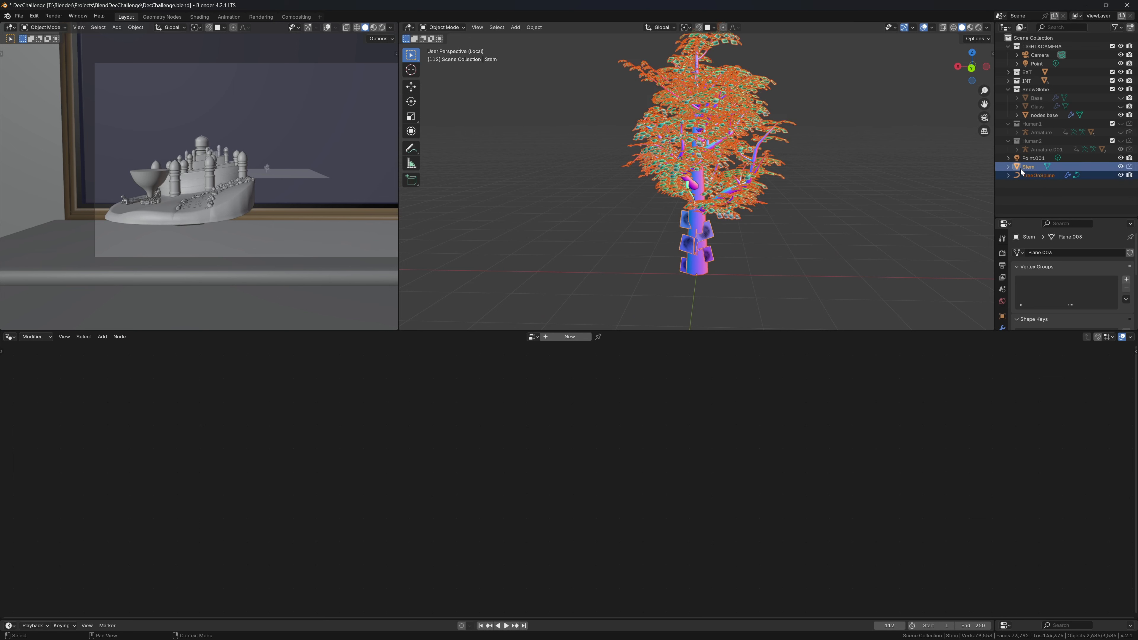
key(m)
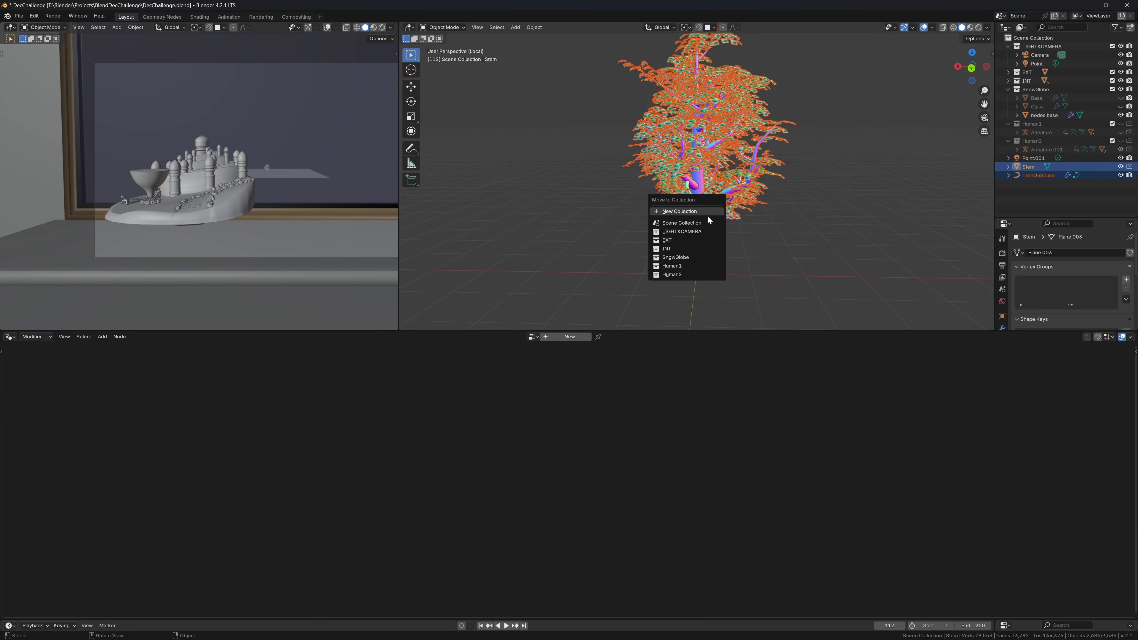
click(701, 211)
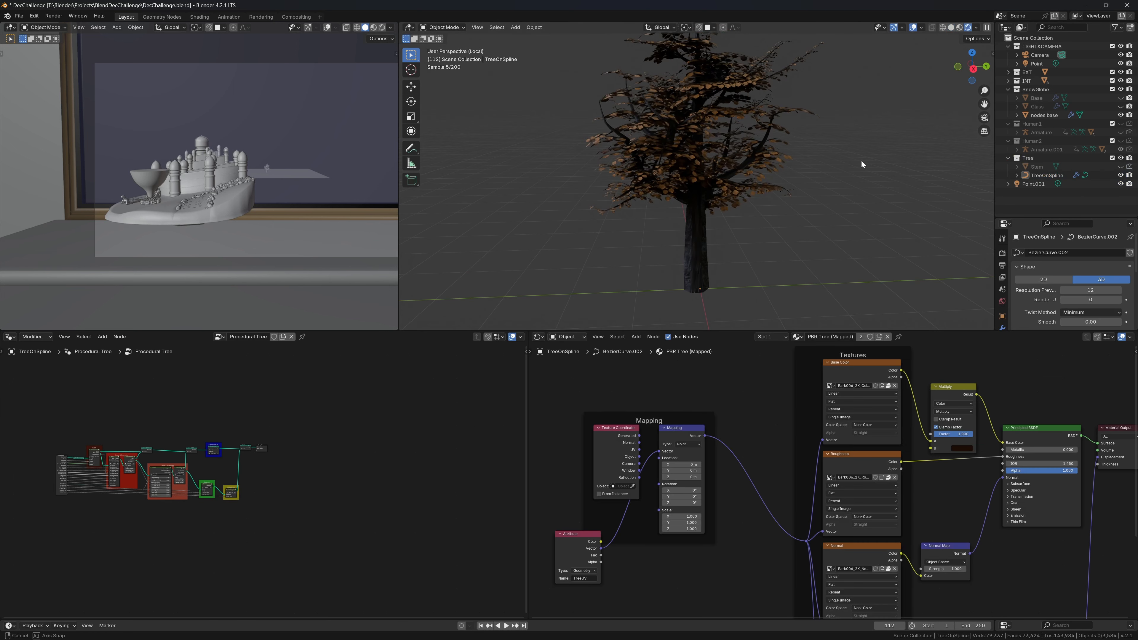
Step: Close the shader editor so the Procedural Tree geometry node editor fills the full width of its area
scroll(829, 162, down, 2)
middle_drag(762, 218, 709, 220)
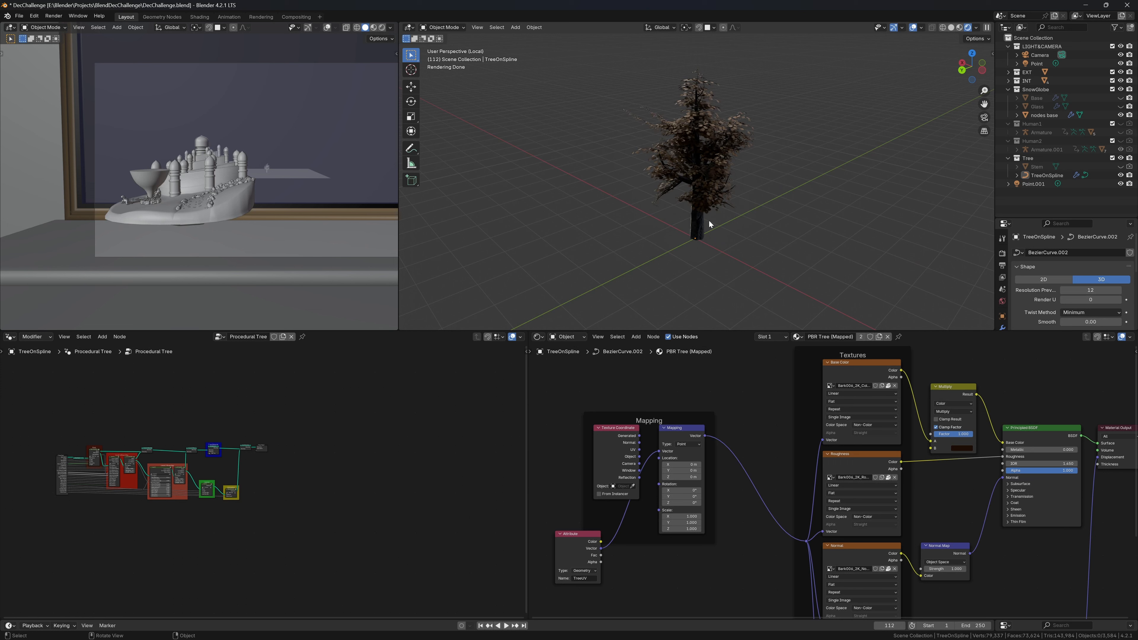
scroll(108, 469, up, 12)
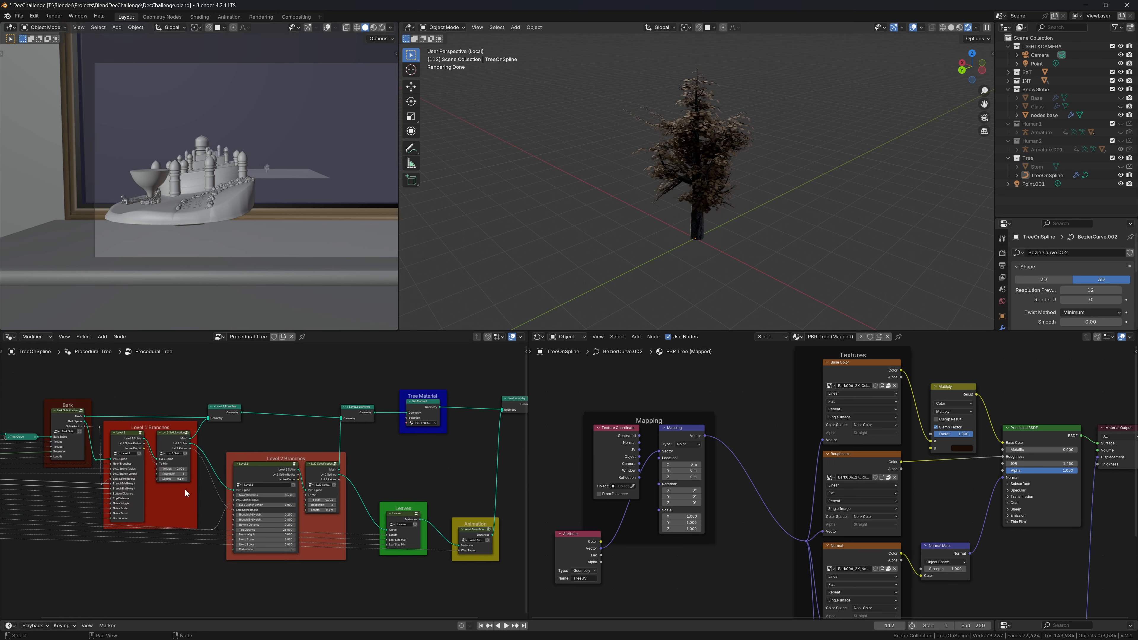
scroll(185, 488, down, 1)
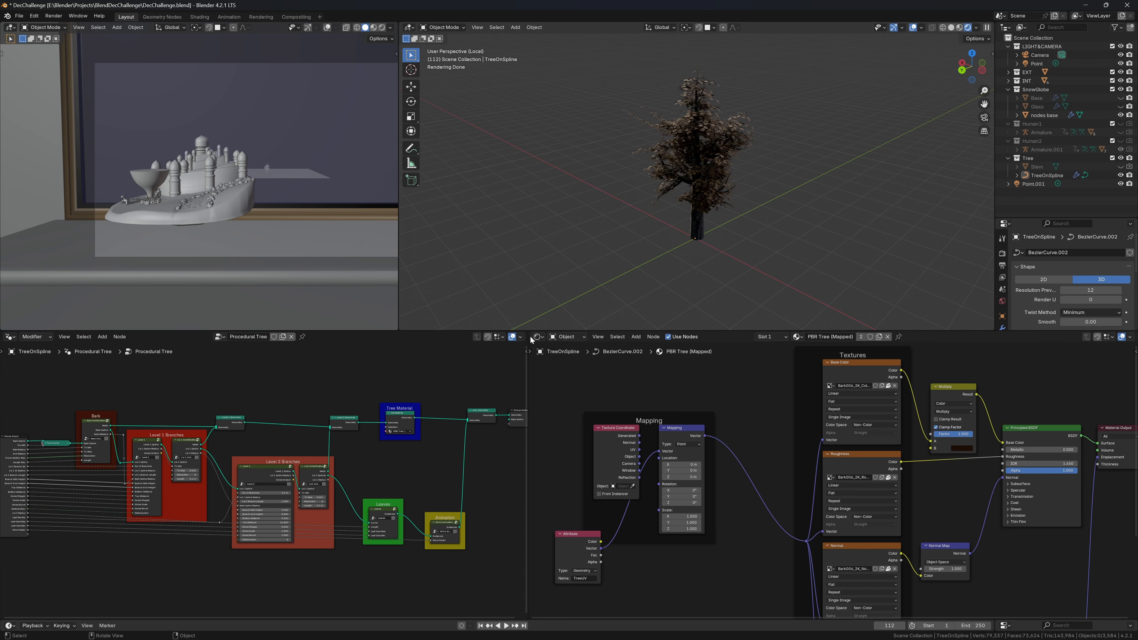
drag(528, 343, 963, 357)
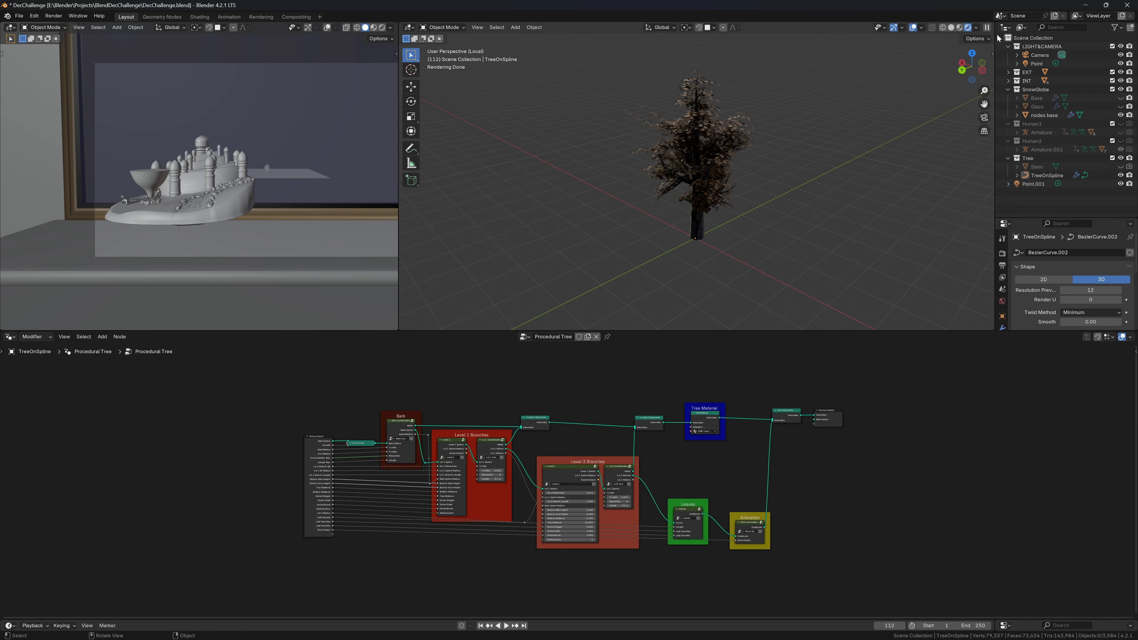
Step: Isolate nodes base and TreeOnSpline together in local view
click(1039, 117)
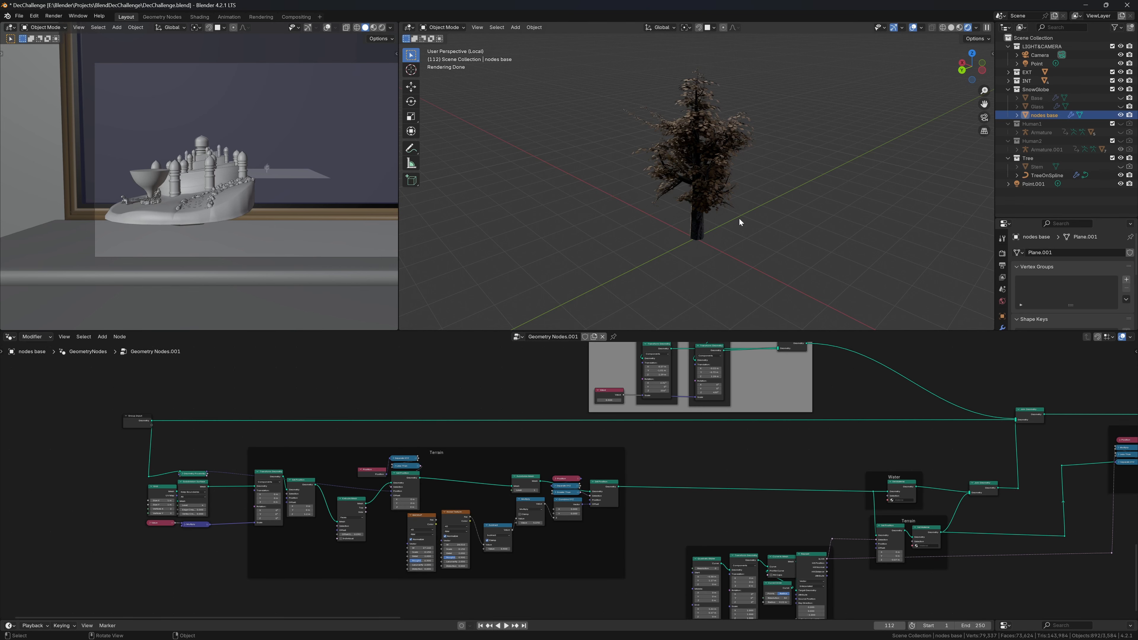
click(1056, 177)
key(n)
key(slash)
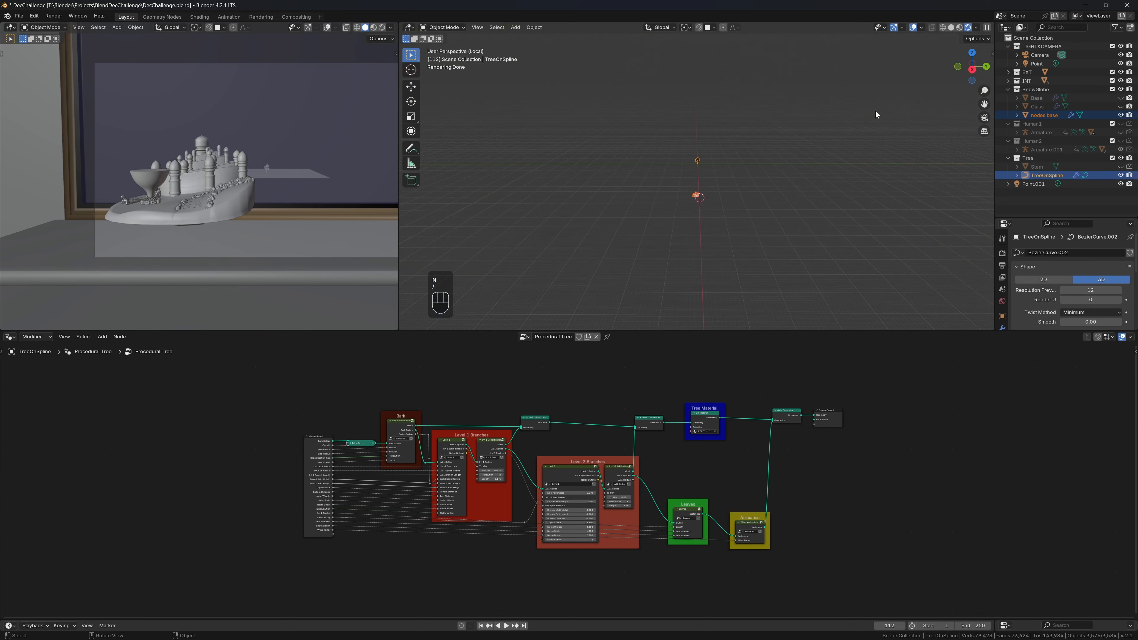
Step: Examine the rendered terrain around the two human figures and the nodes base node tree with its Water and Terrain frames
scroll(759, 207, up, 4)
middle_drag(760, 207, 801, 180)
scroll(767, 189, down, 1)
click(757, 230)
scroll(716, 255, up, 3)
scroll(708, 221, down, 3)
scroll(800, 180, up, 5)
shift+middle_drag(801, 179, 799, 164)
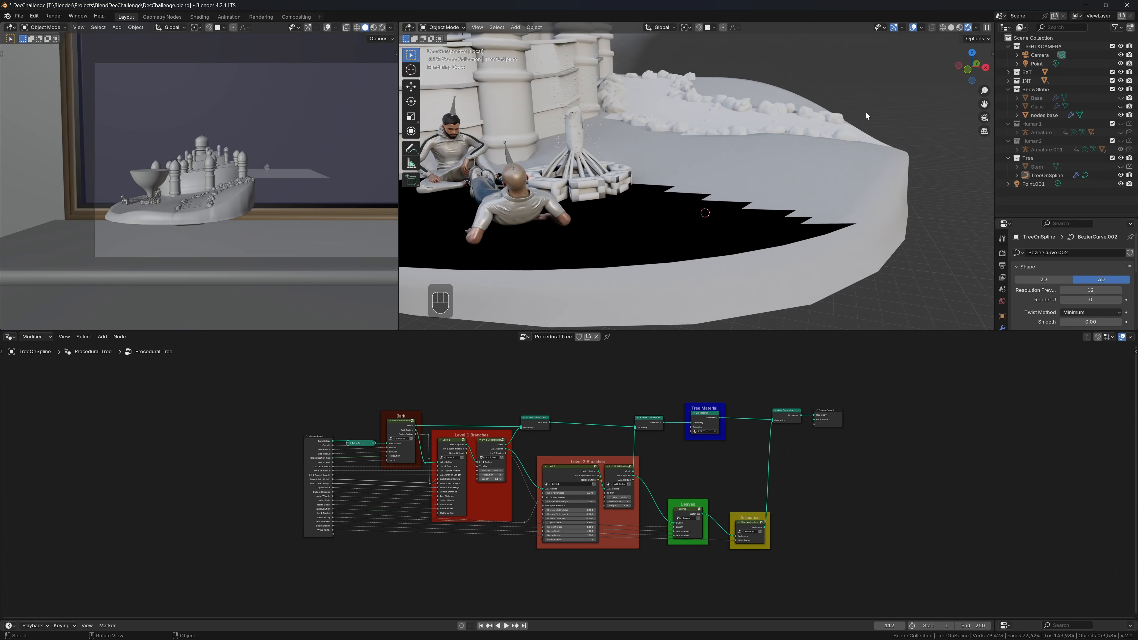
middle_drag(865, 112, 839, 91)
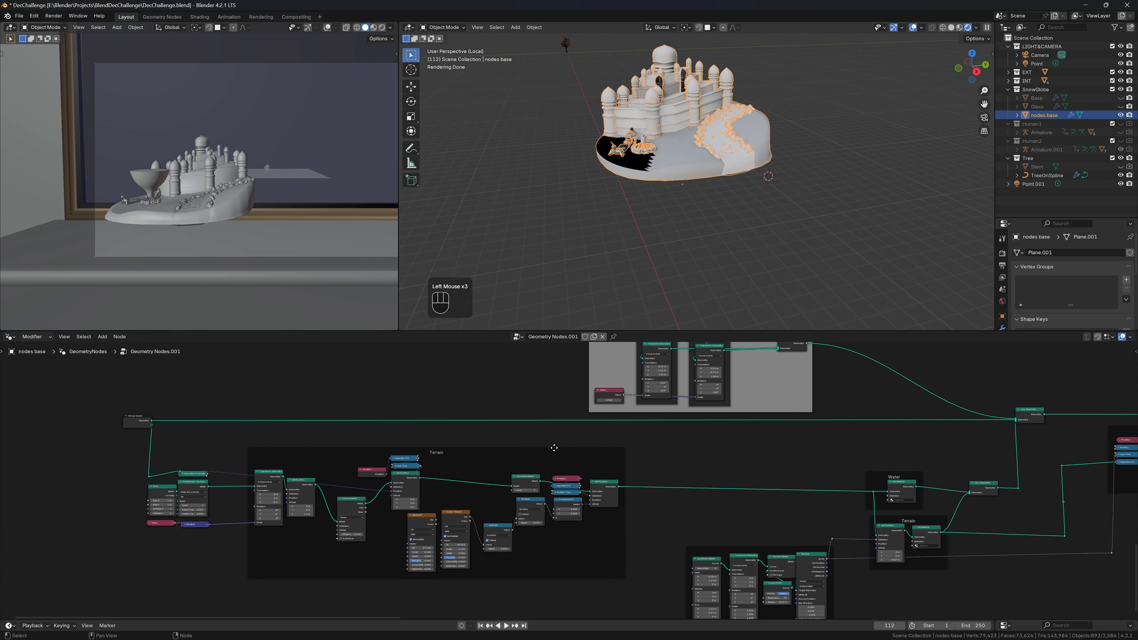
scroll(554, 448, down, 1)
middle_drag(554, 451, 407, 496)
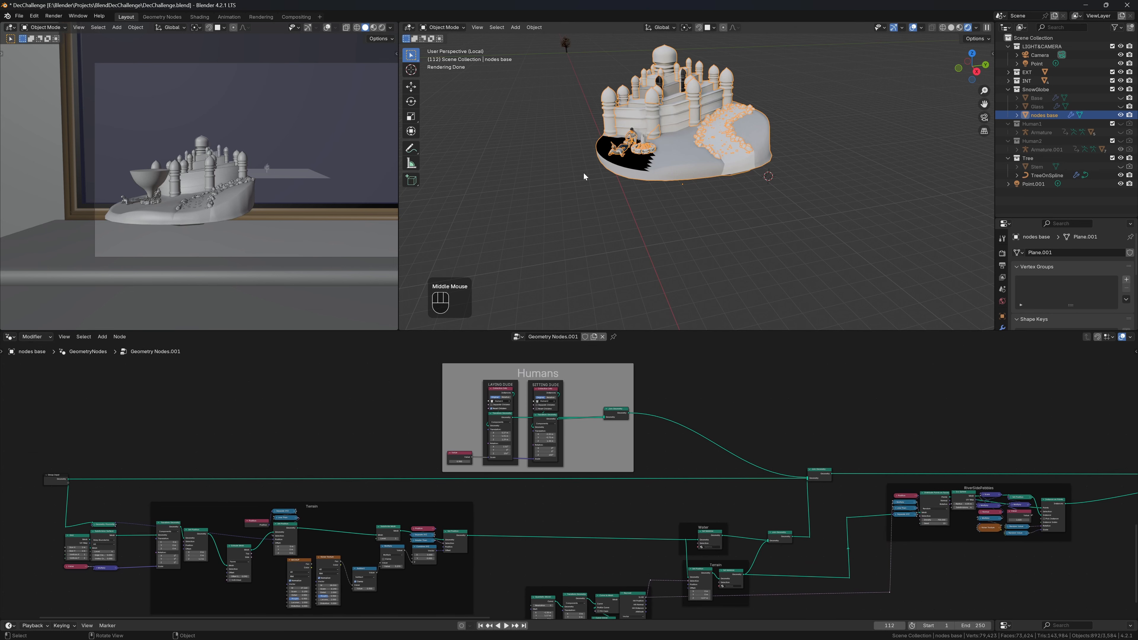
click(673, 185)
scroll(674, 188, up, 5)
scroll(673, 190, down, 5)
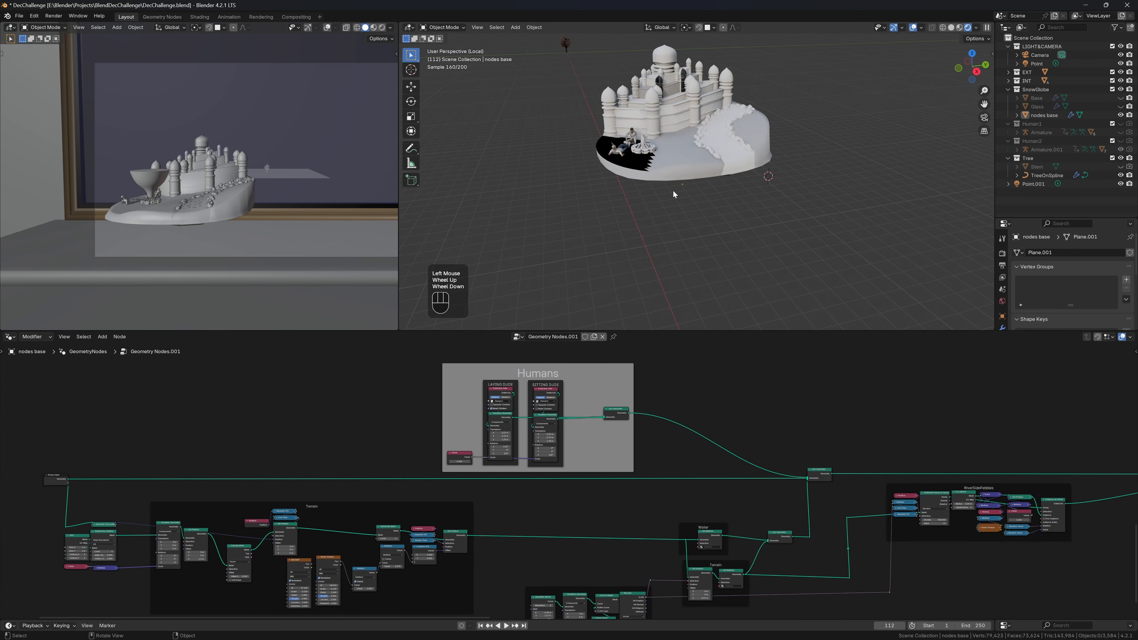
shift+middle_drag(673, 190, 748, 215)
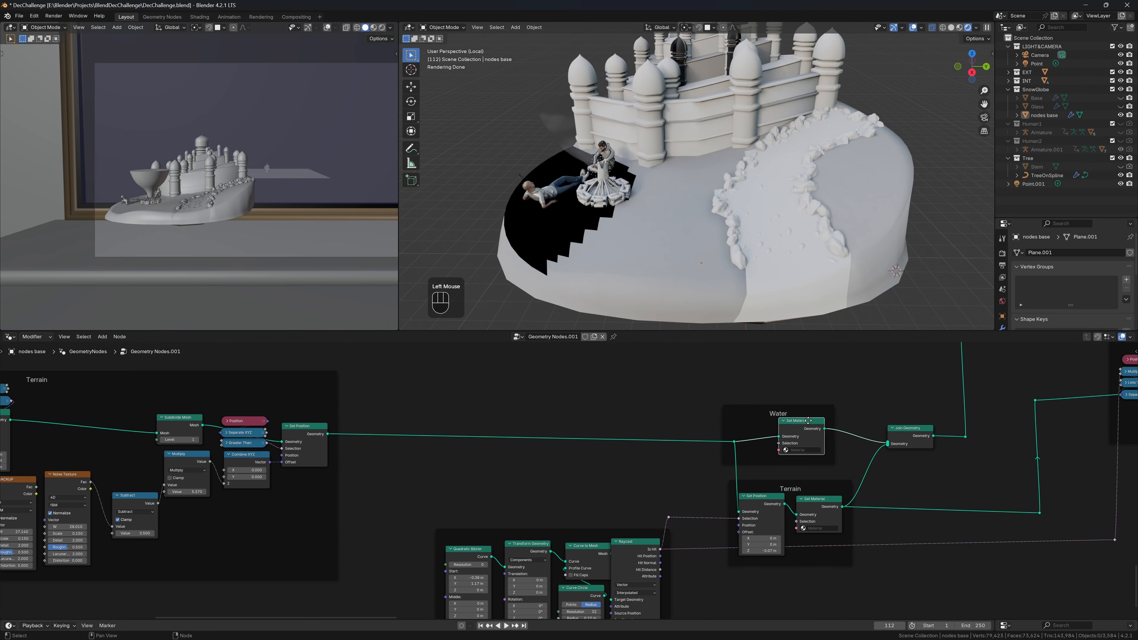
Step: Insert a Transform Geometry node before the Water frame's Set Material node and set its Z translation to -0.01 m
drag(833, 426, 840, 416)
key(shift+a)
text(tr)
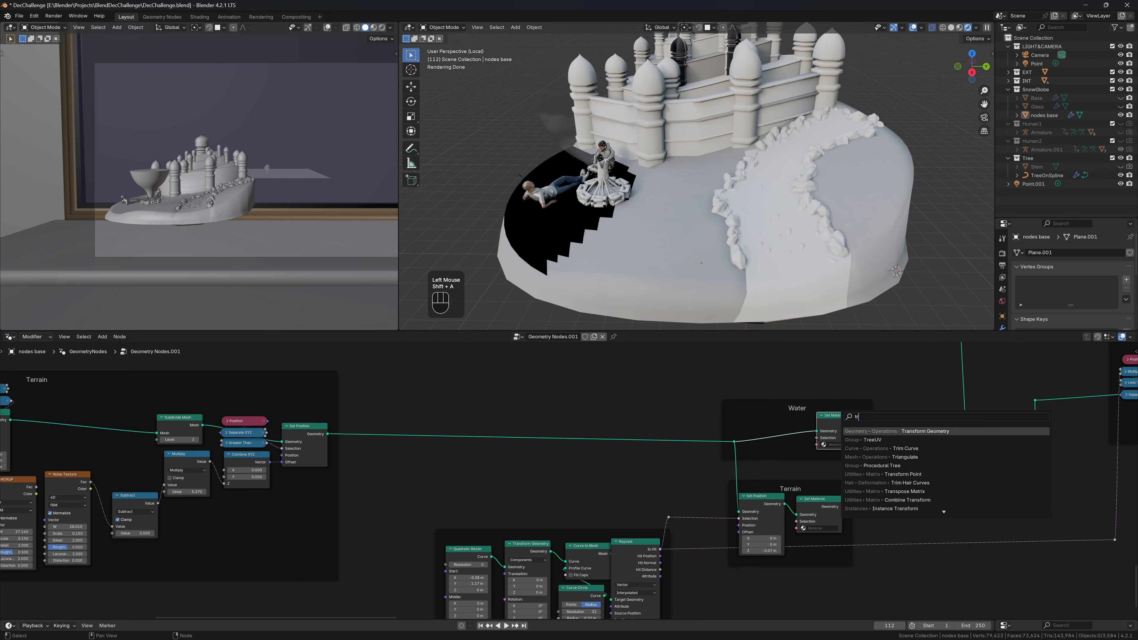
key(Return)
click(782, 431)
click(777, 477)
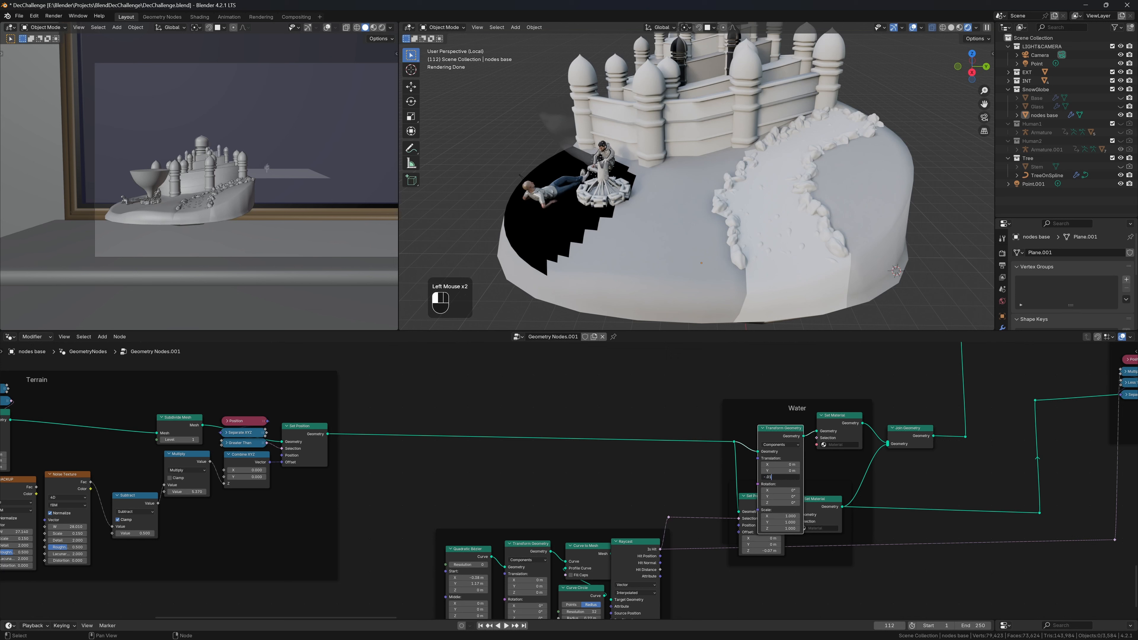
text(-.01)
key(Return)
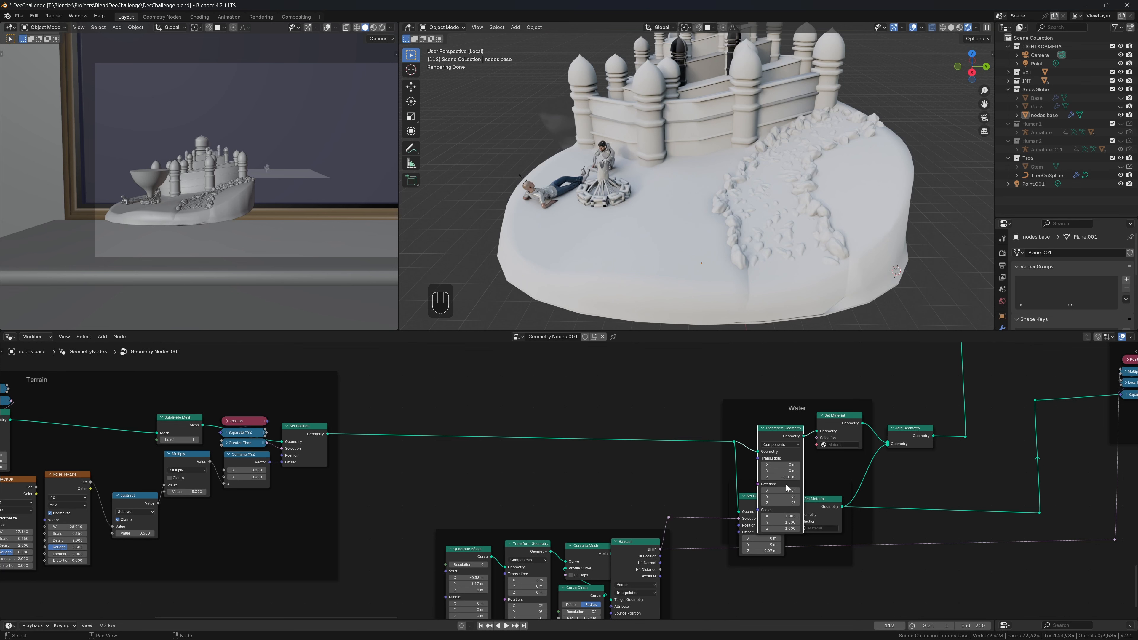
Step: Set the Water Transform Geometry node's Z translation to -0.001 m, and save the file with that node collapsed
click(779, 477)
text(-.001)
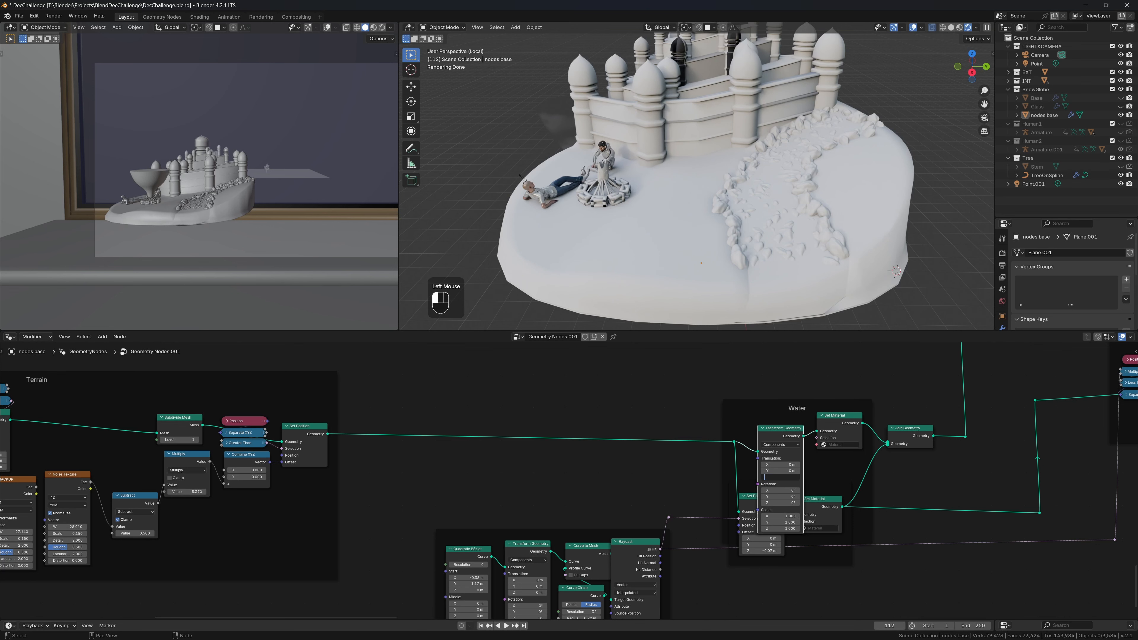
key(Return)
click(762, 428)
key(ctrl+s)
scroll(757, 411, down, 1)
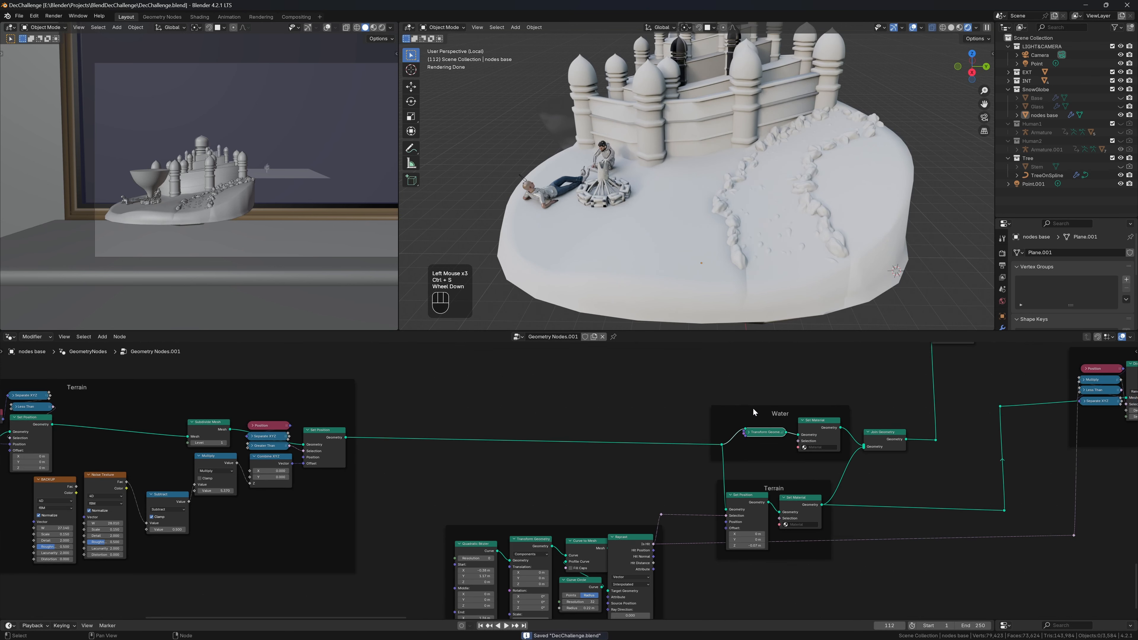
Step: Examine the rendered castle towers and the geometry entering and leaving the Repeat zone in the node tree
scroll(760, 221, up, 4)
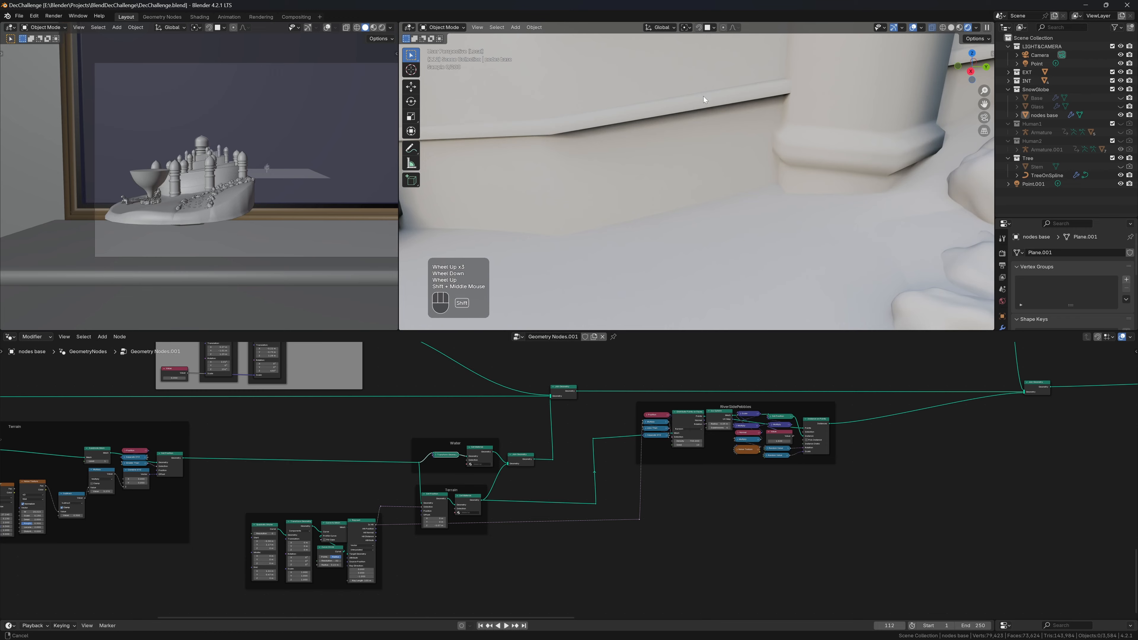
mouse_move(703, 96)
shift+middle_down()
mouse_move(706, 131)
mouse_move(701, 112)
shift+middle_up()
scroll(986, 449, down, 2)
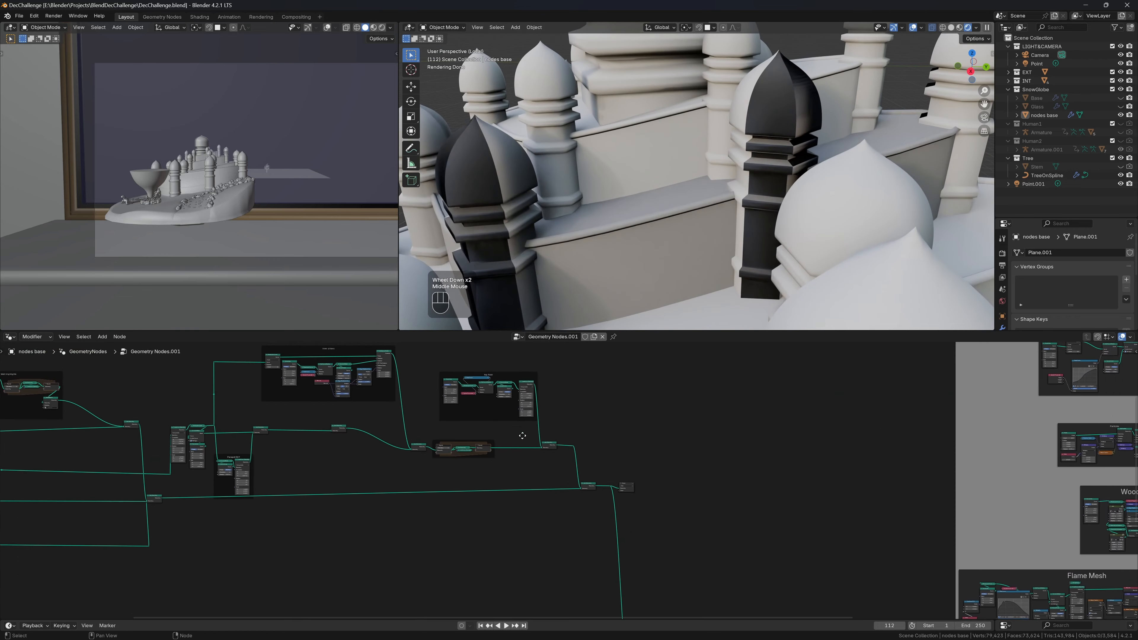
middle_drag(1003, 444, 475, 437)
scroll(475, 437, down, 2)
middle_drag(599, 489, 1049, 437)
scroll(579, 452, up, 1)
scroll(579, 453, up, 5)
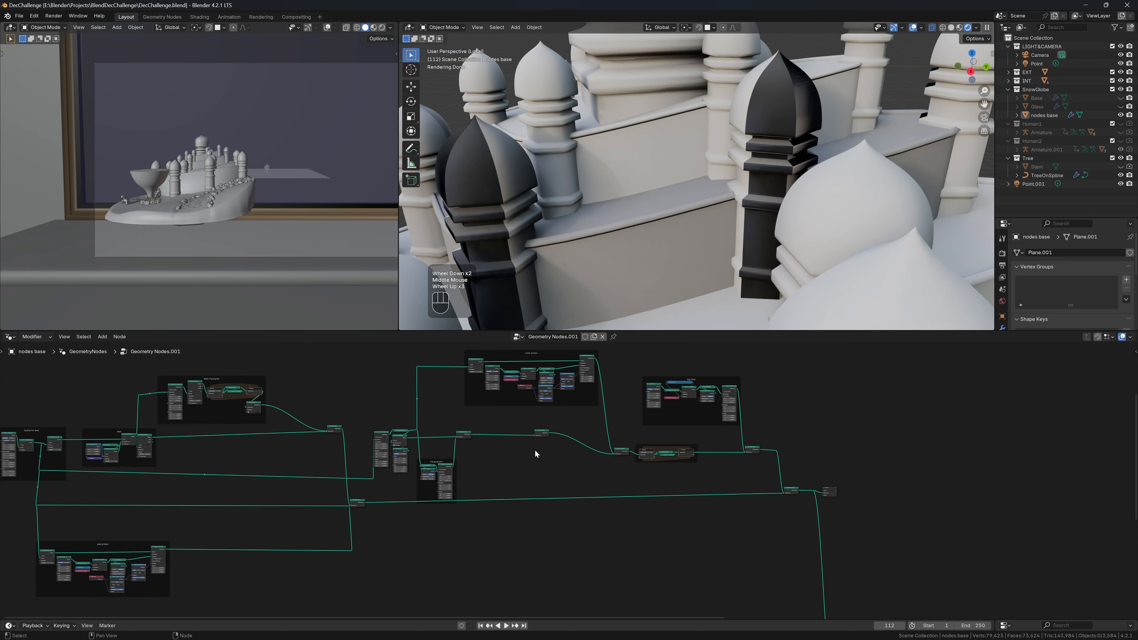
scroll(536, 455, up, 14)
key(ctrl+z)
scroll(882, 390, up, 2)
middle_drag(967, 403, 767, 479)
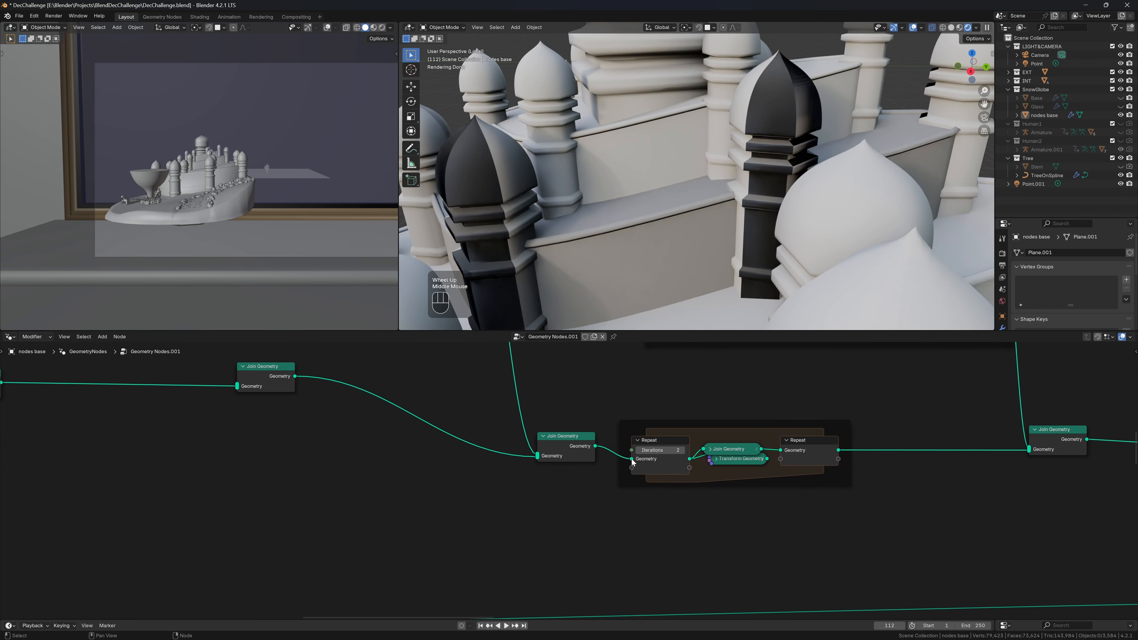
mouse_move(633, 461)
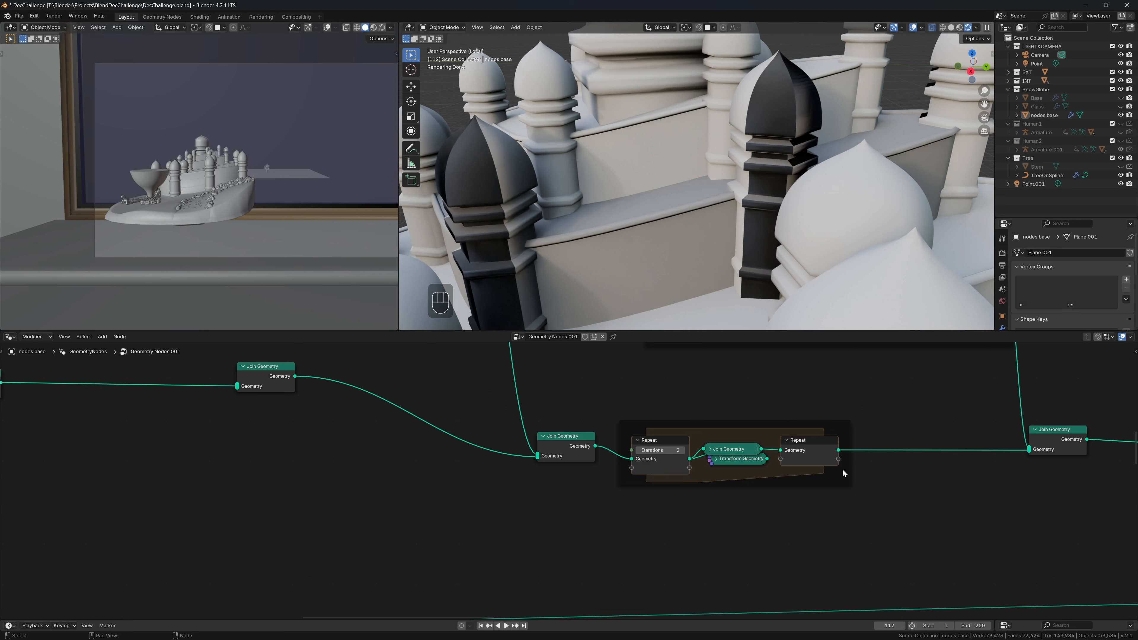
mouse_move(839, 451)
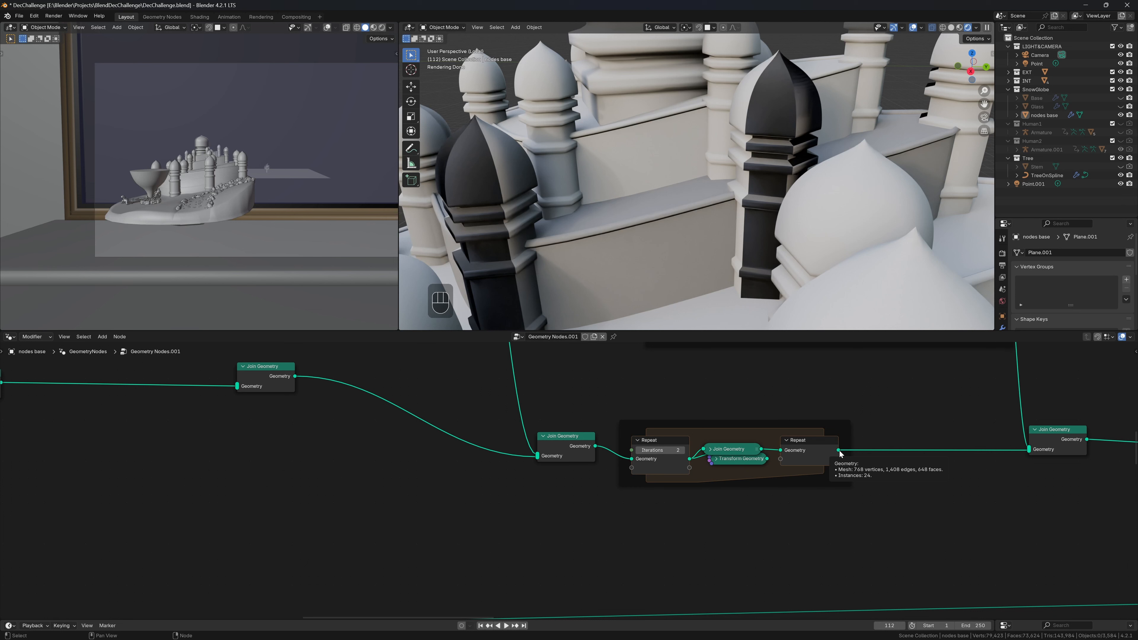
Step: Insert a Merge by Distance node inside the Inner Layers Repeat zone, just before its geometry output
drag(791, 440, 847, 438)
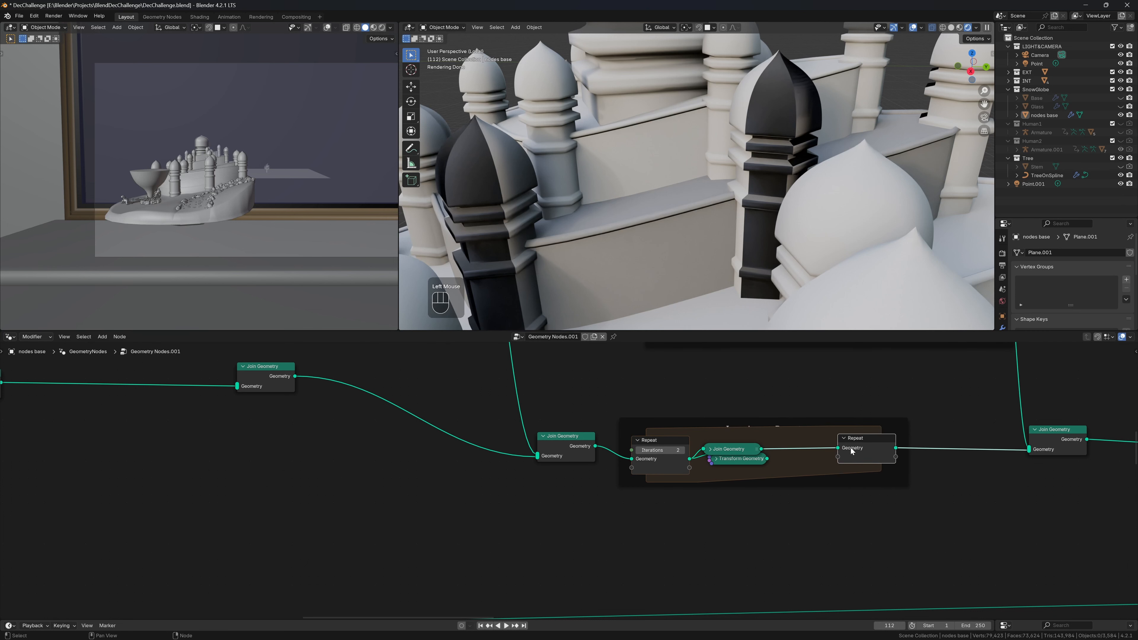
key(shift+a)
text(merge)
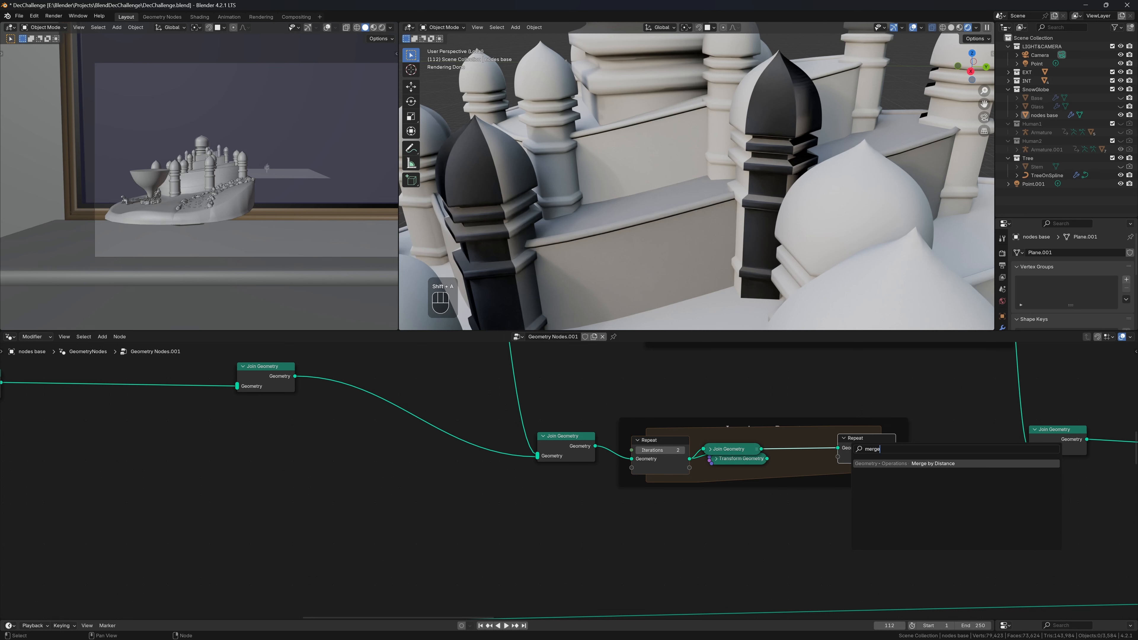
key(Return)
click(803, 491)
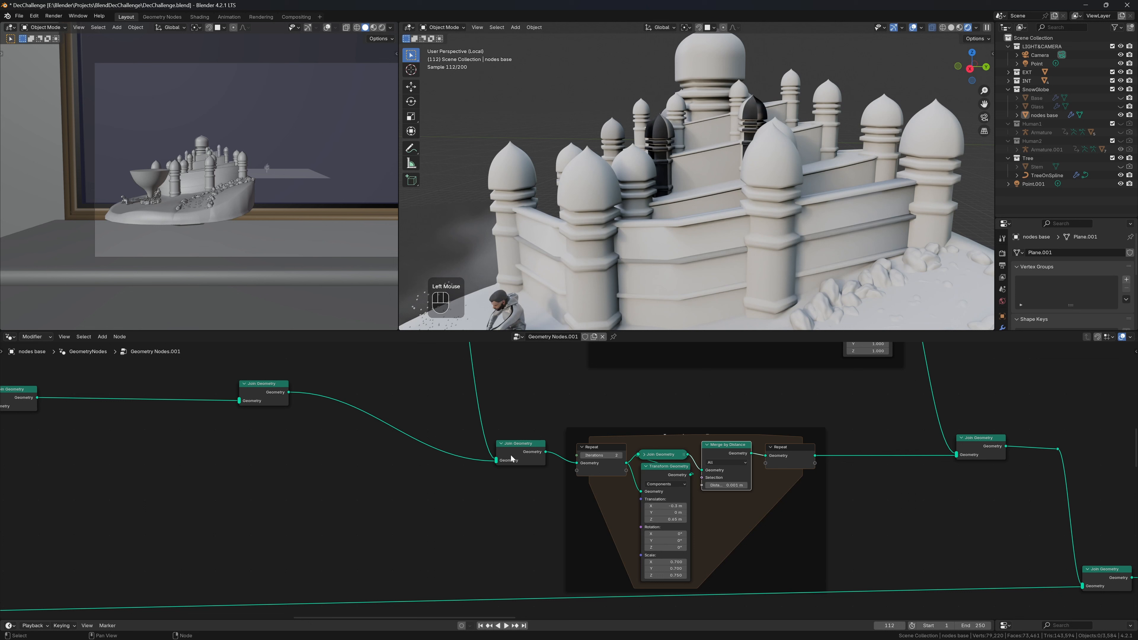
Step: Insert a Realize Instances node between the Join Geometry node and the Repeat zone input, and save the file with the new nodes collapsed
drag(512, 458, 448, 448)
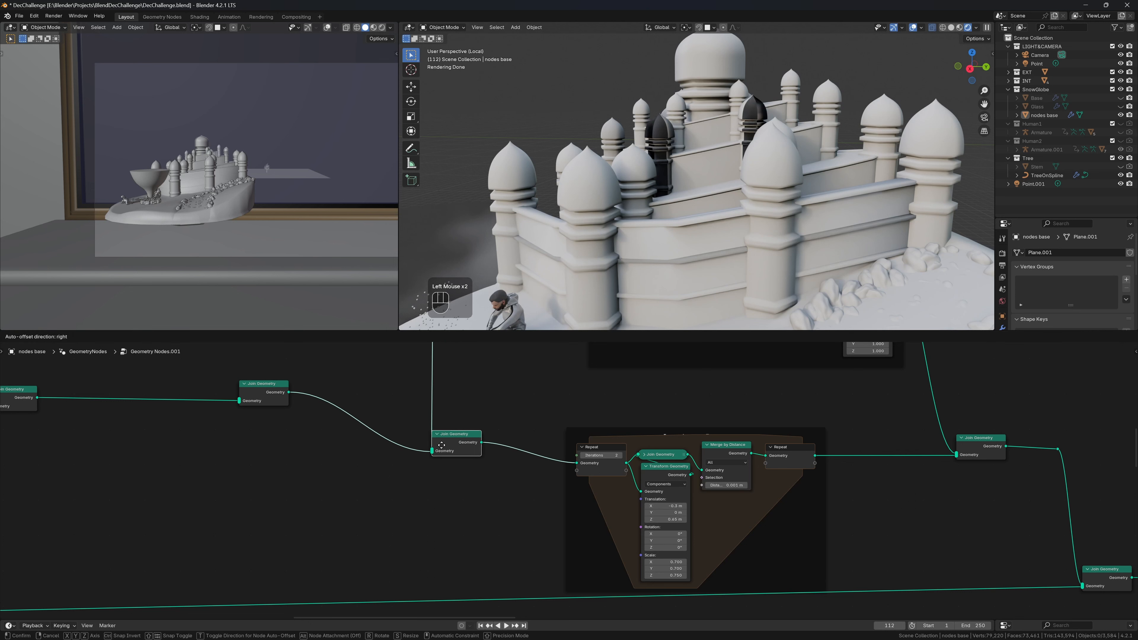
key(shift+a)
text(re)
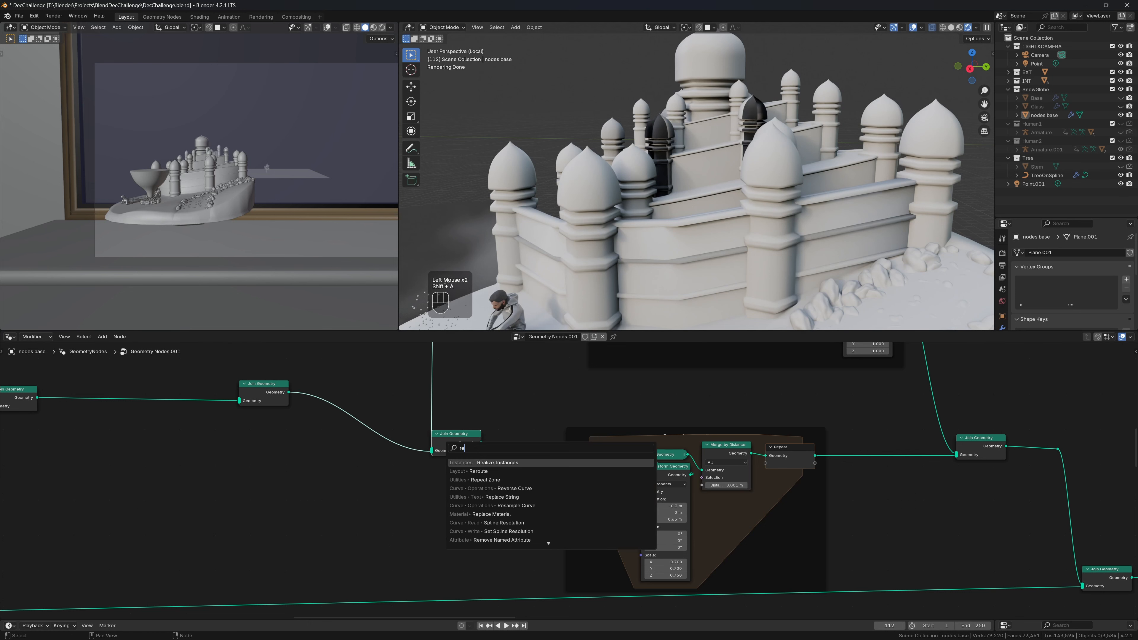
click(542, 462)
click(498, 442)
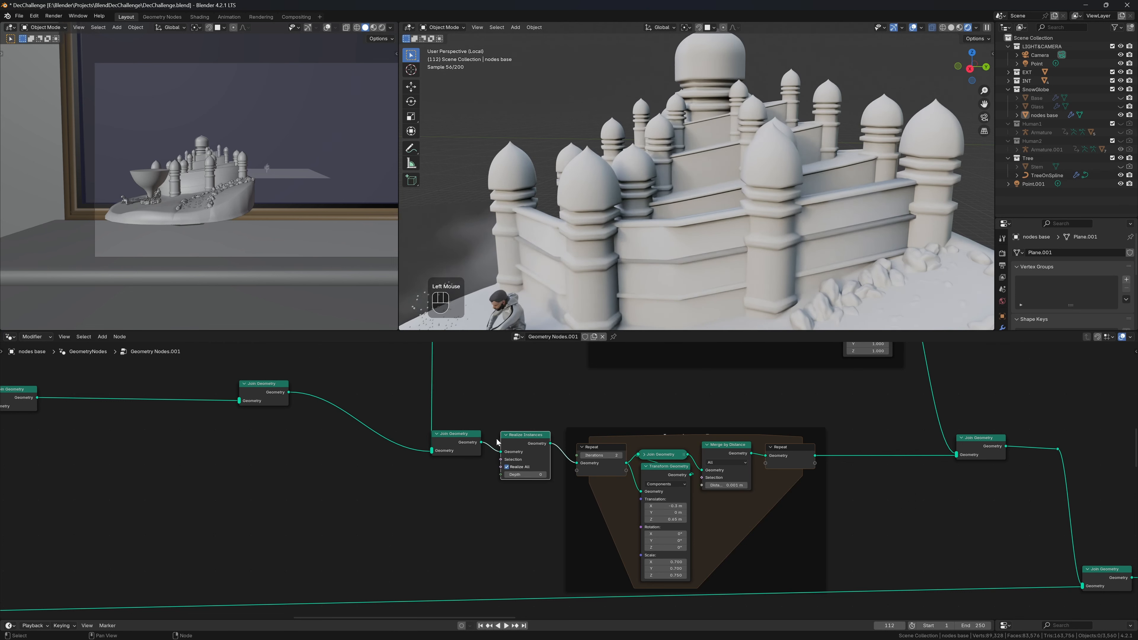
key(ctrl+s)
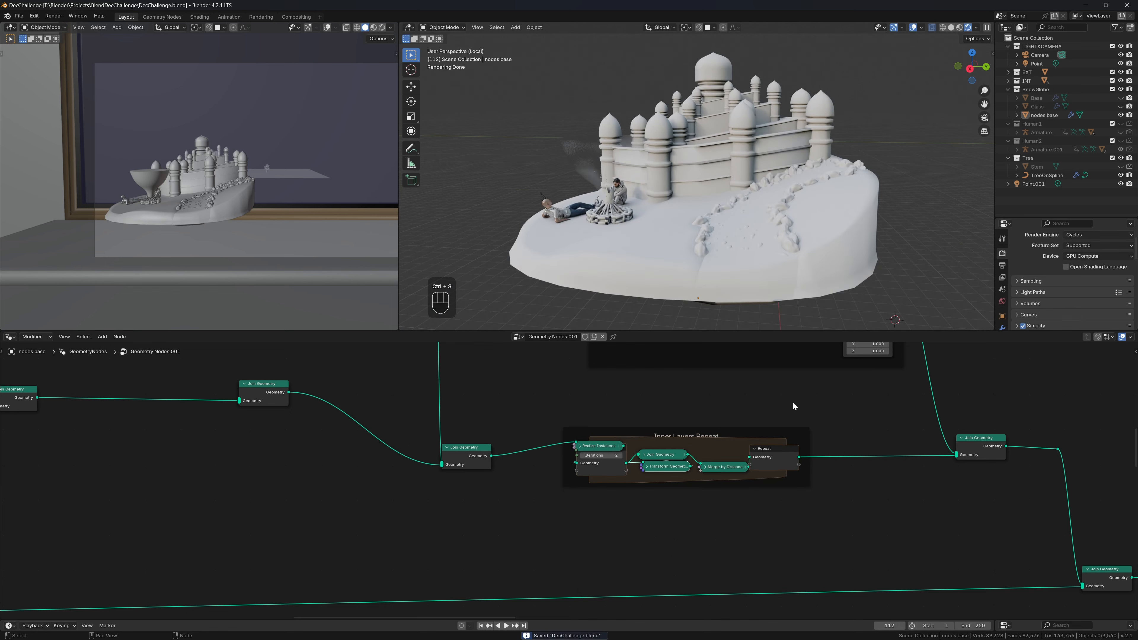
Step: Bring the TreeOnSpline object into the nodes base tree as an Object Info node and link its geometry to the final Join Geometry
scroll(828, 170, down, 3)
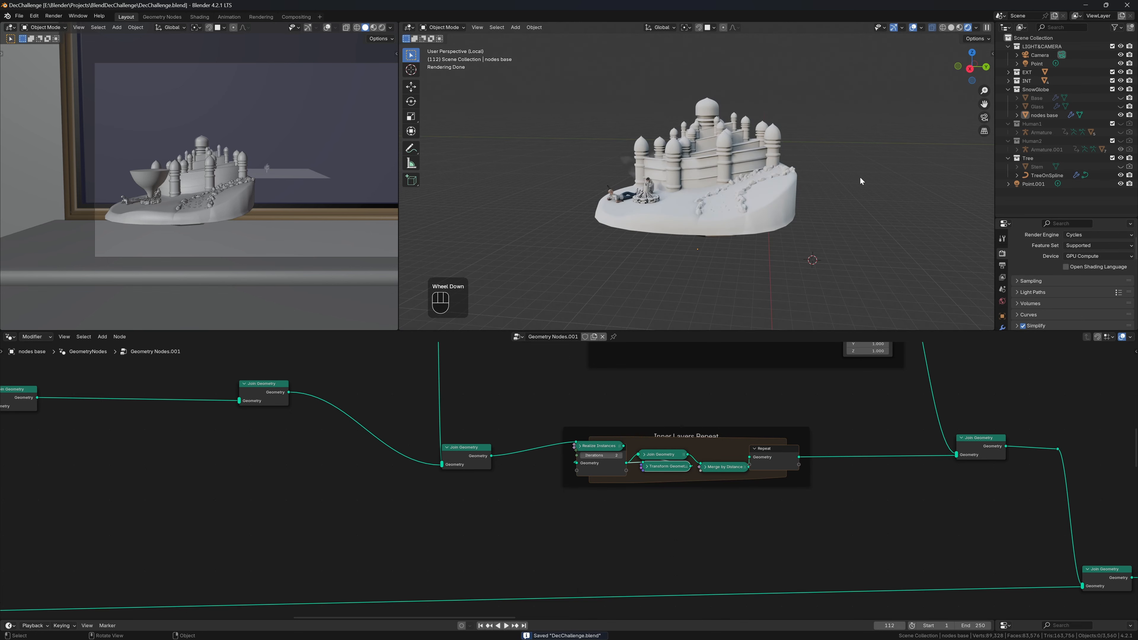
click(1002, 317)
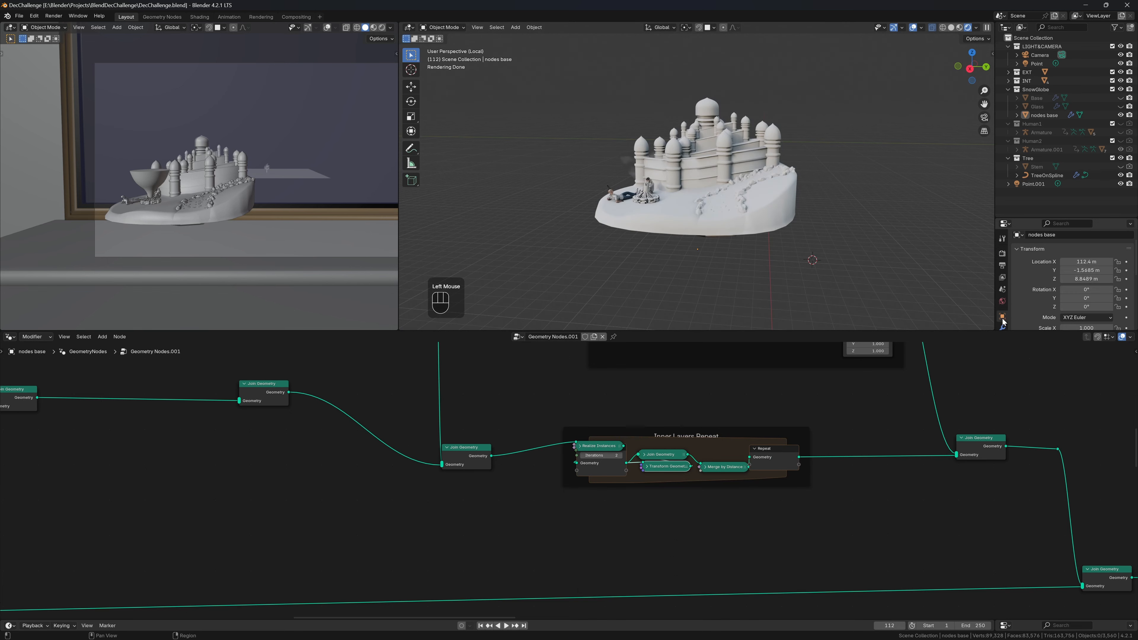
mouse_move(1040, 220)
mouse_down()
mouse_move(1040, 77)
mouse_move(1030, 227)
mouse_up()
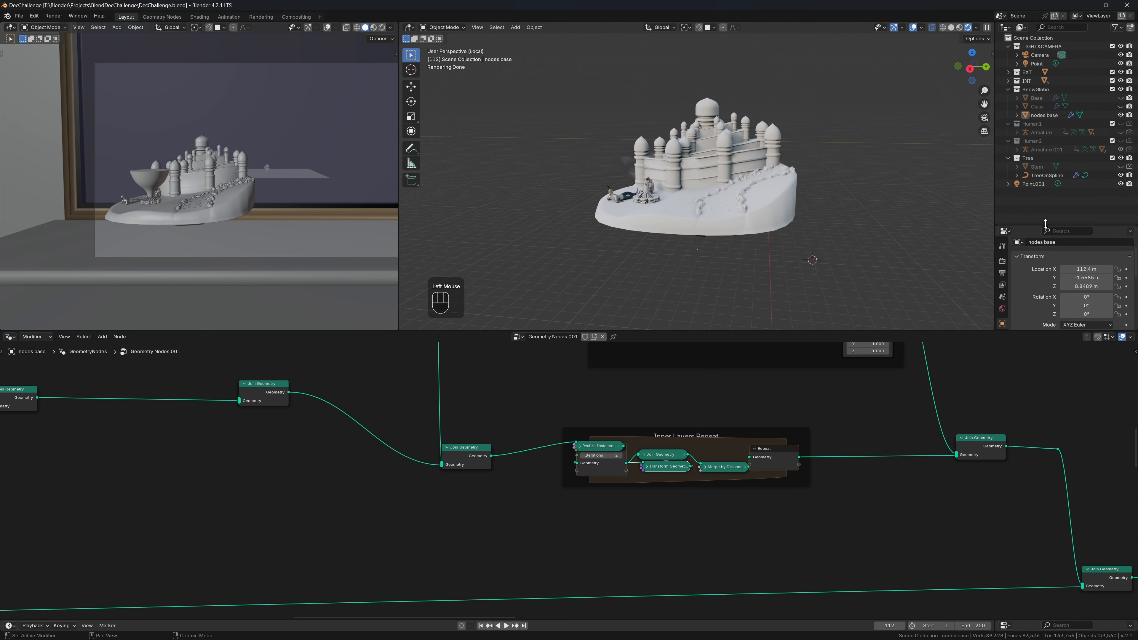
drag(1047, 175, 923, 627)
middle_drag(923, 627, 878, 529)
scroll(759, 575, down, 2)
drag(880, 532, 914, 493)
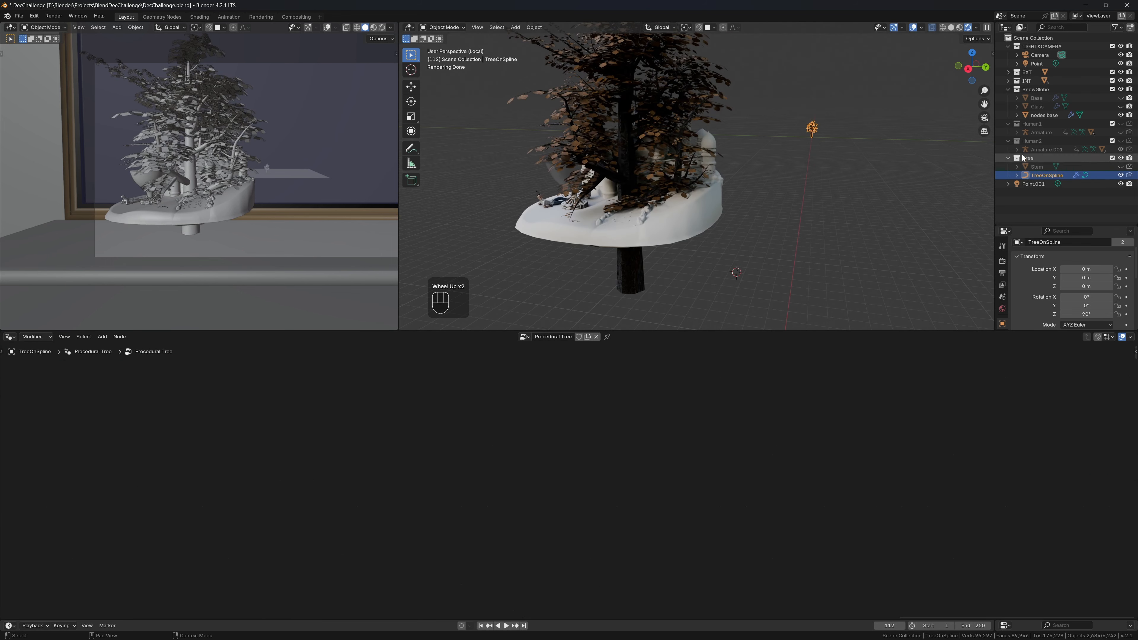
Step: Insert a Transform Geometry node after the tree's Object Info, translated Y 0.86 m and Z 1.24 m, with a 0.695 Value node driving its scale
click(1040, 115)
click(778, 497)
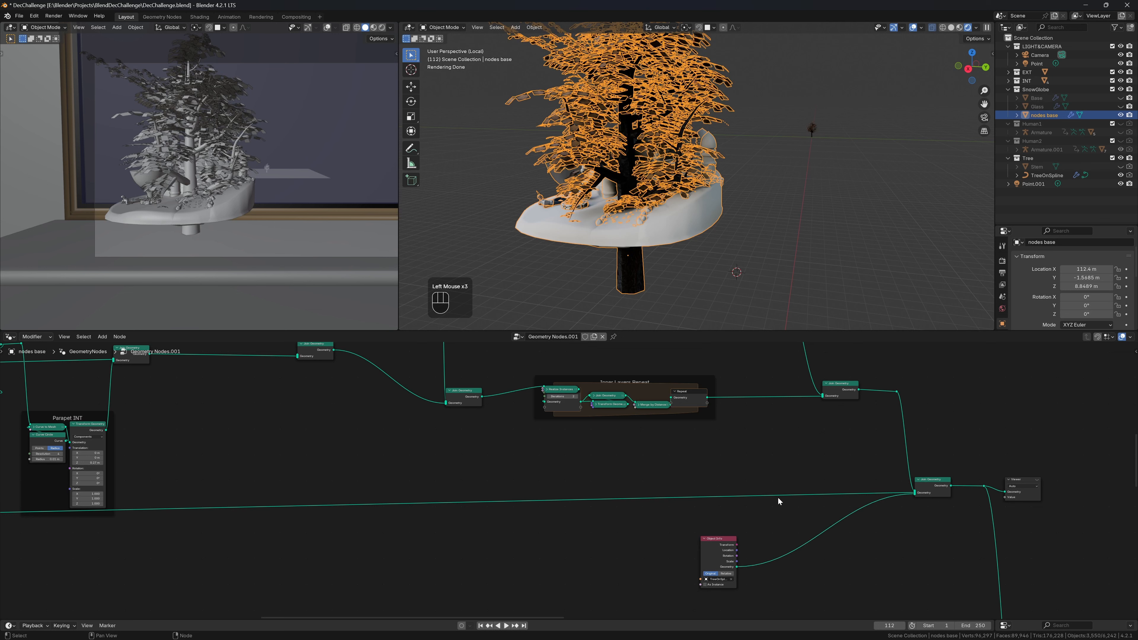
click(743, 166)
scroll(743, 165, up, 2)
middle_drag(722, 560, 680, 499)
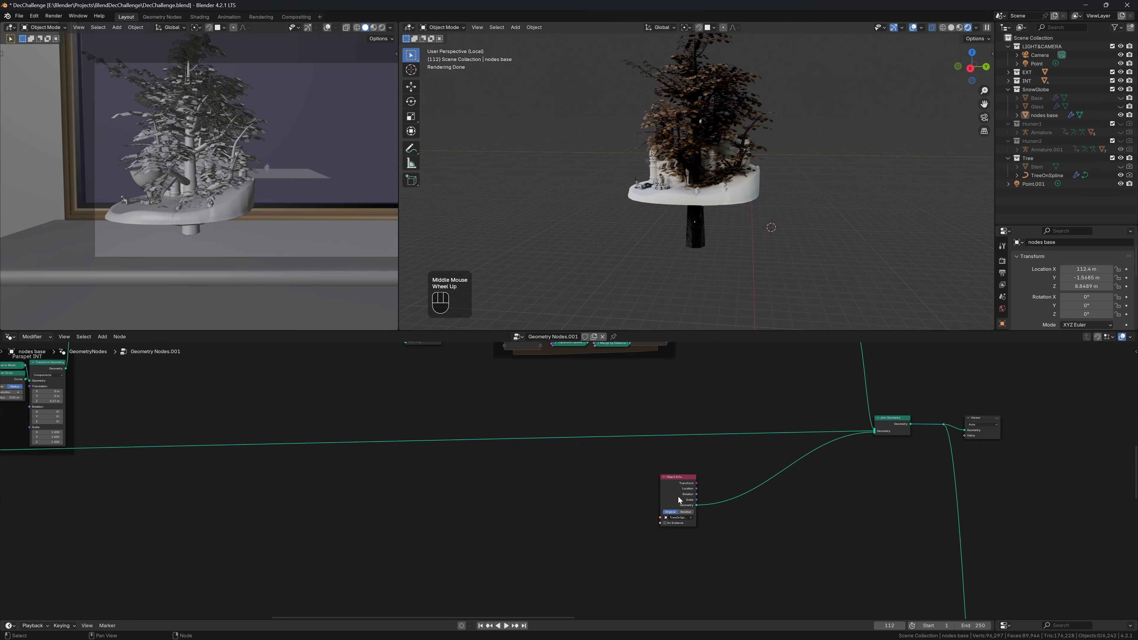
key(shift+a)
text(tr)
key(Return)
click(758, 475)
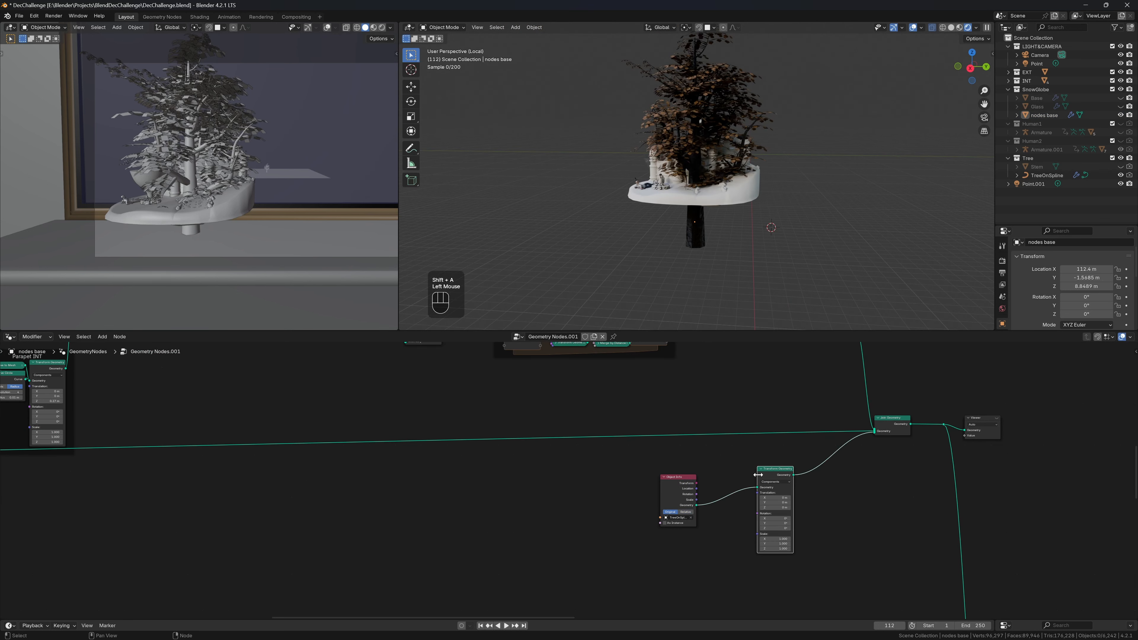
key(ctrl+z)
key(ctrl+z)
key(ctrl+z)
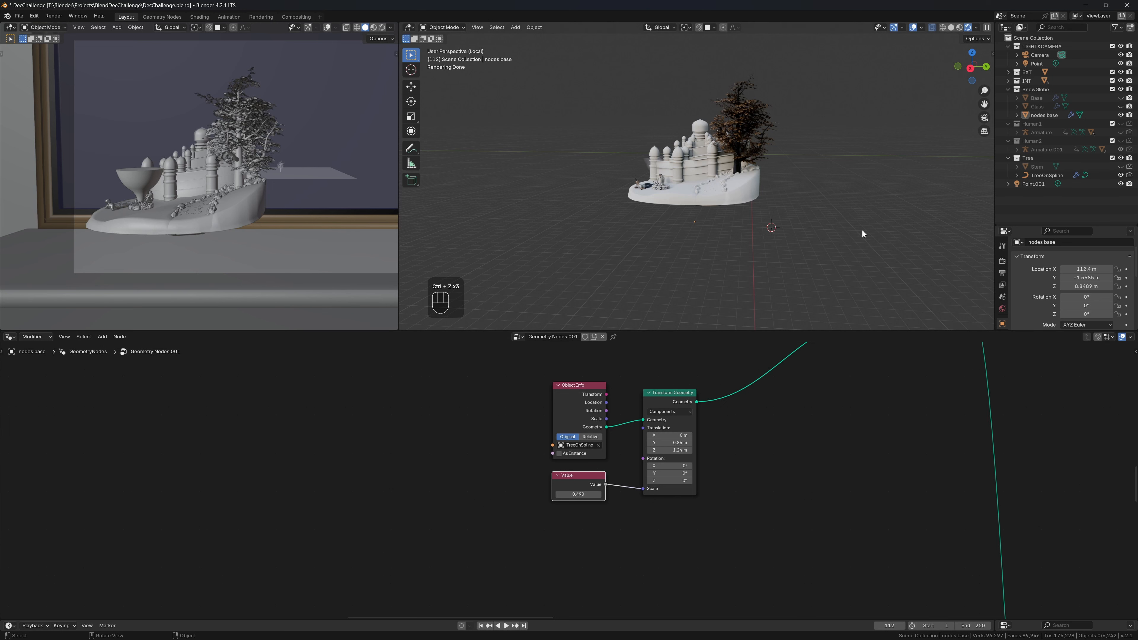
Step: Save the file, isolate the TreeOnSpline curve in local view and select all its control points in Edit Mode
click(1060, 176)
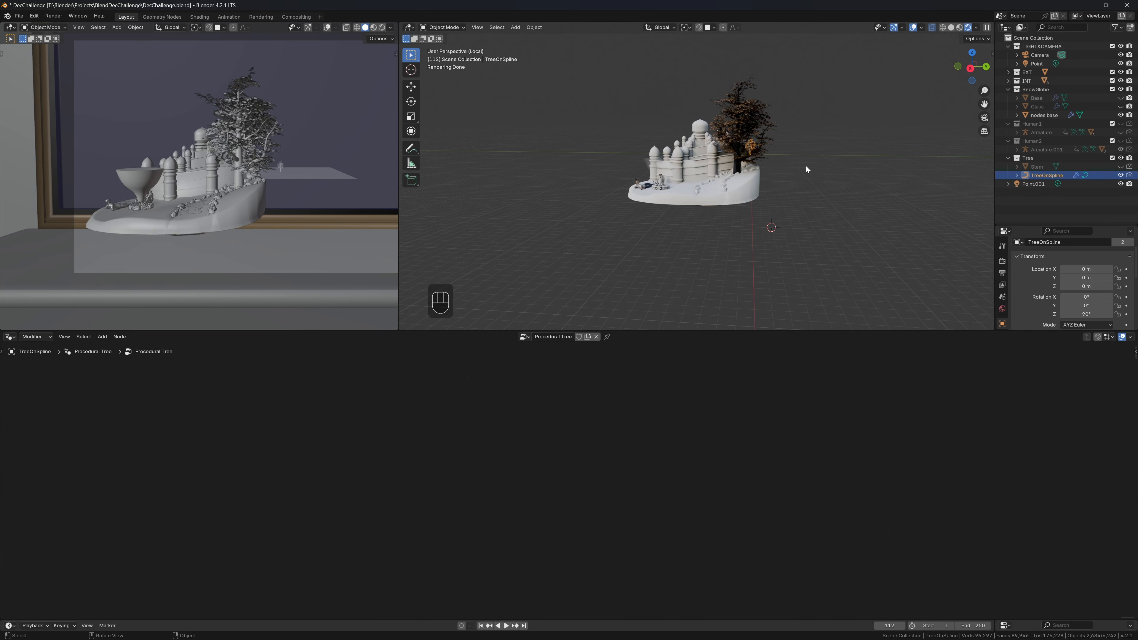
key(slash)
key(slash)
key(ctrl+s)
key(Tab)
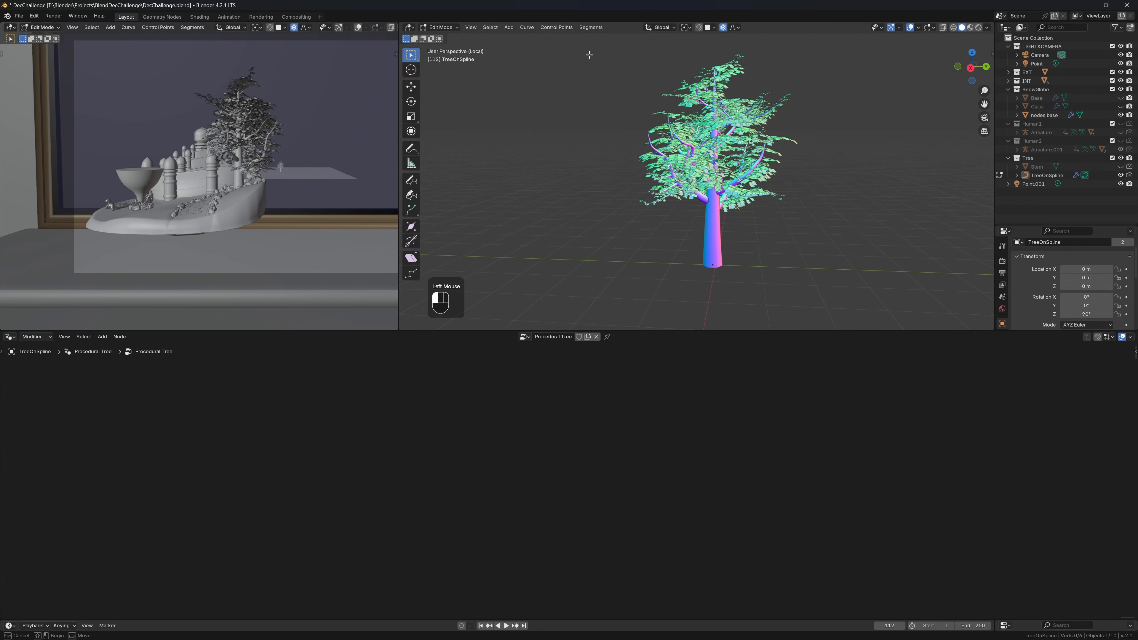
drag(586, 48, 863, 316)
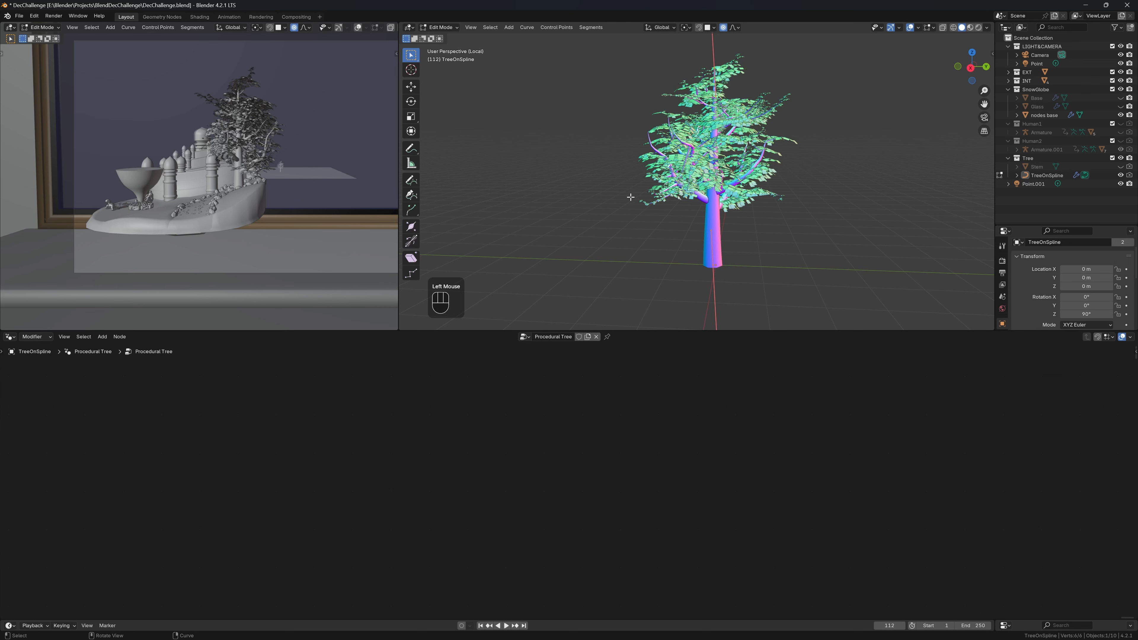
Step: Review TreeOnSpline's modifiers and temporarily turn off the Procedural Tree modifier's viewport display to inspect the bare curve
scroll(630, 197, down, 1)
drag(1038, 331, 1042, 504)
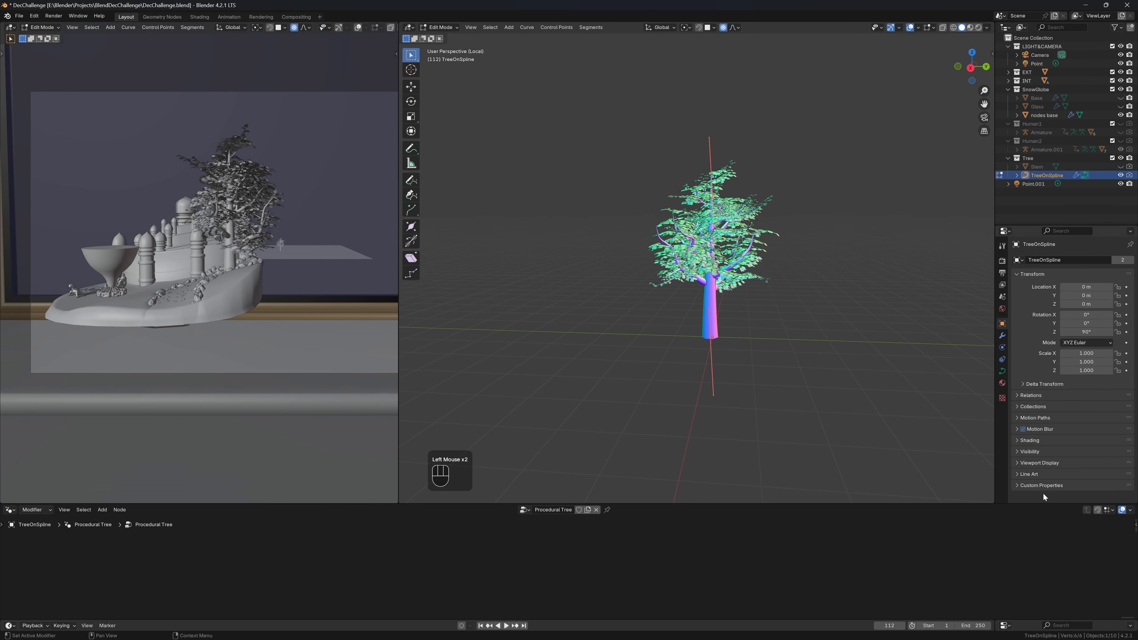
click(1003, 335)
scroll(1041, 335, down, 3)
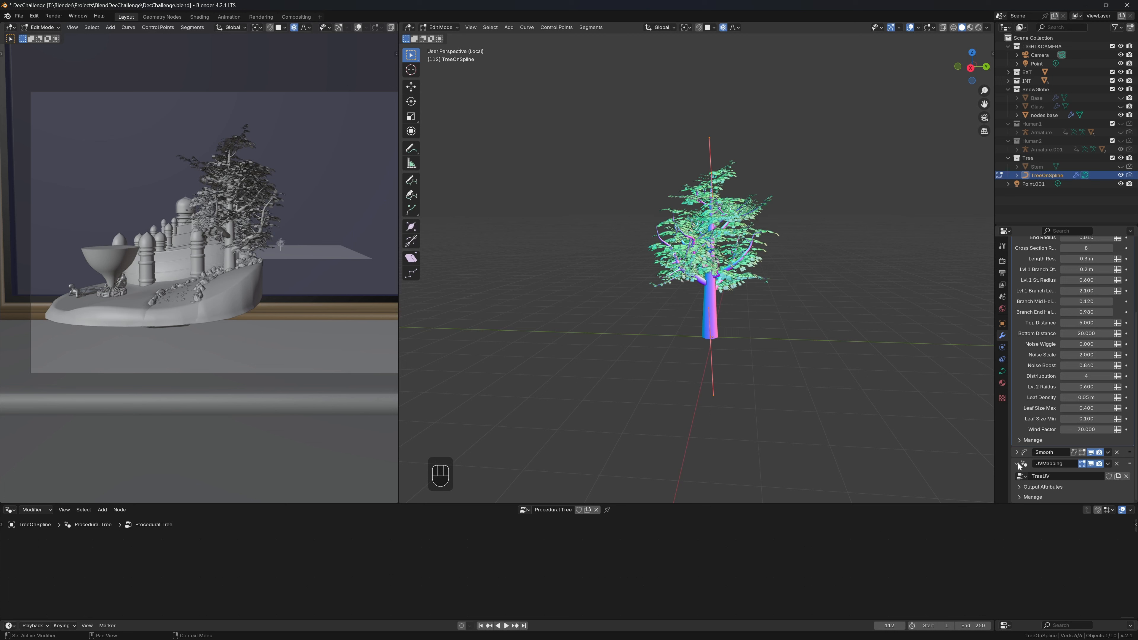
scroll(1018, 463, up, 3)
scroll(1051, 281, up, 1)
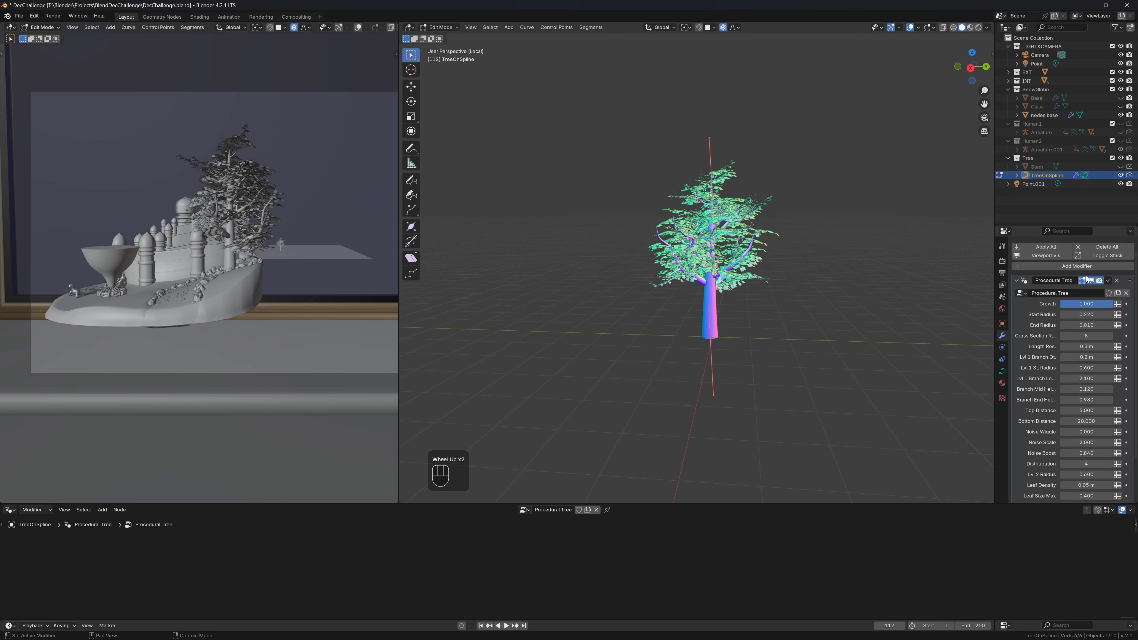
click(1091, 281)
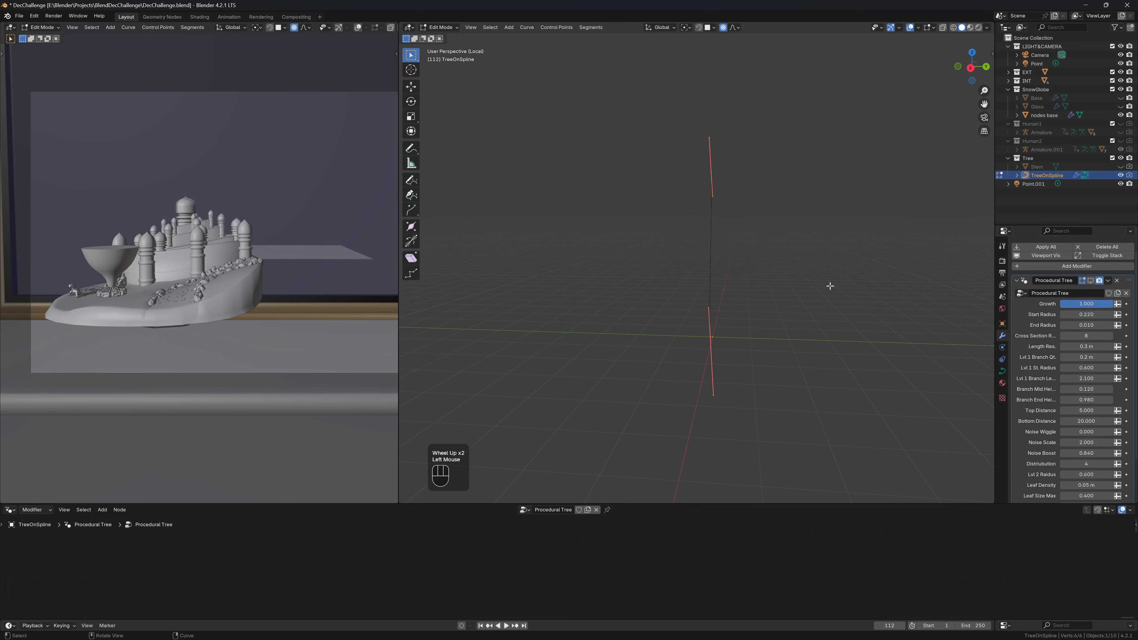
middle_drag(883, 314, 915, 310)
click(1091, 281)
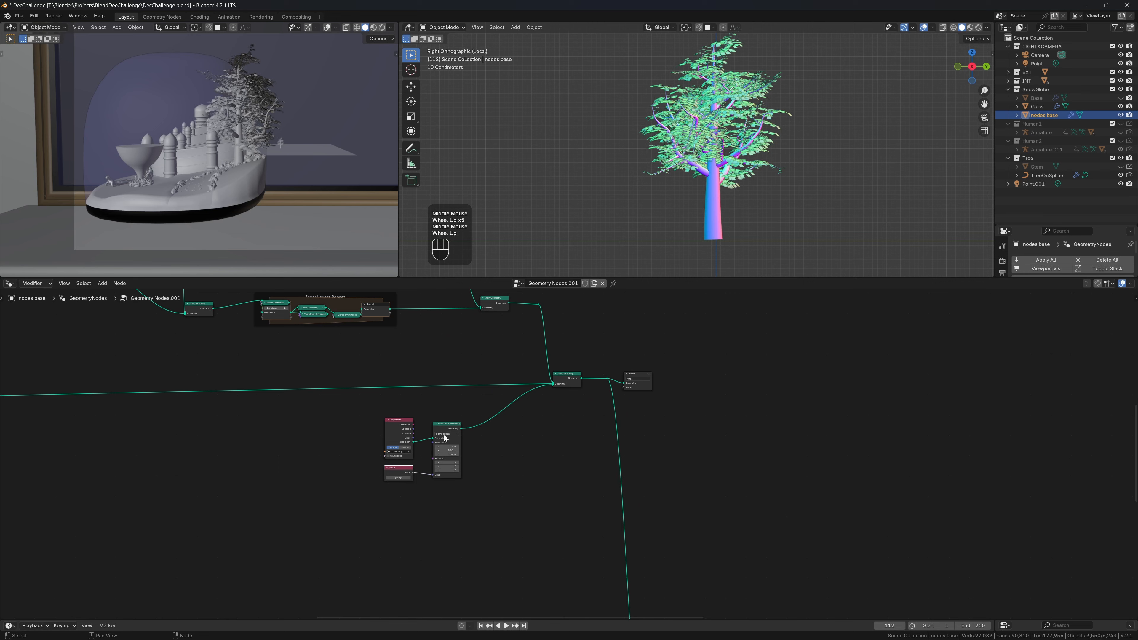
Step: Mute the Transform Geometry node that positions the tree in the nodes base node tree
scroll(352, 415, up, 3)
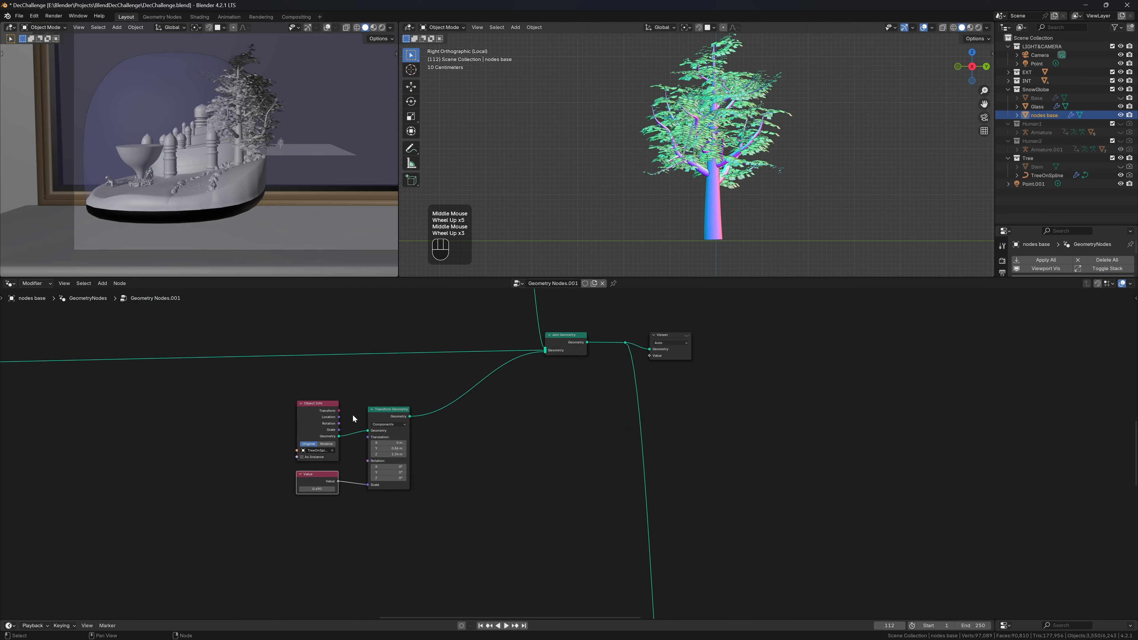
drag(360, 391, 431, 568)
key(m)
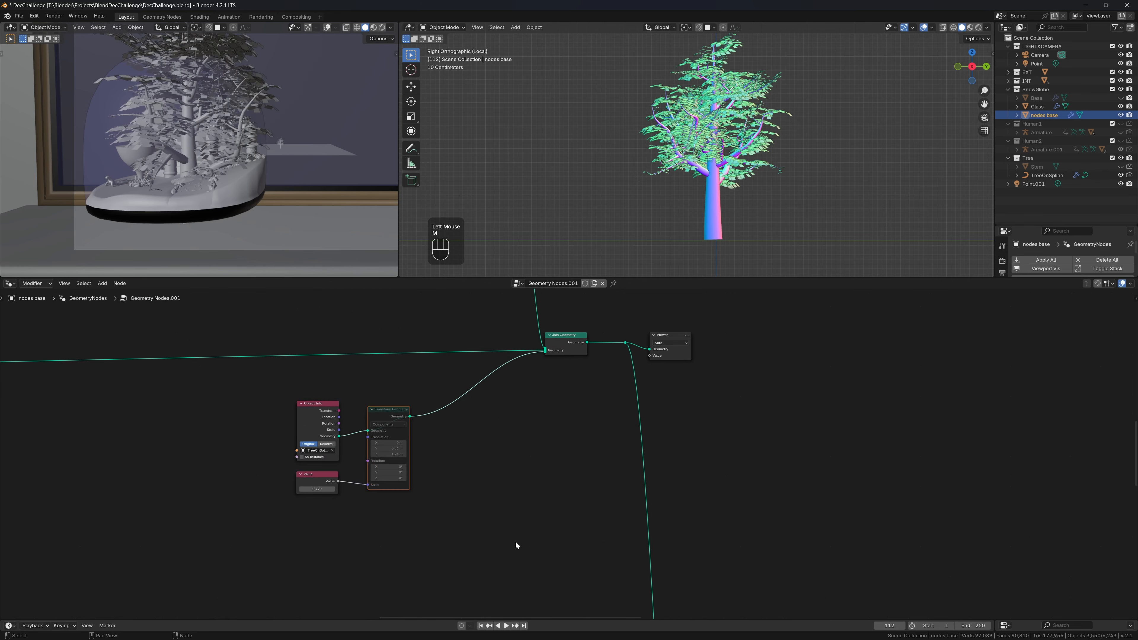
scroll(192, 153, down, 2)
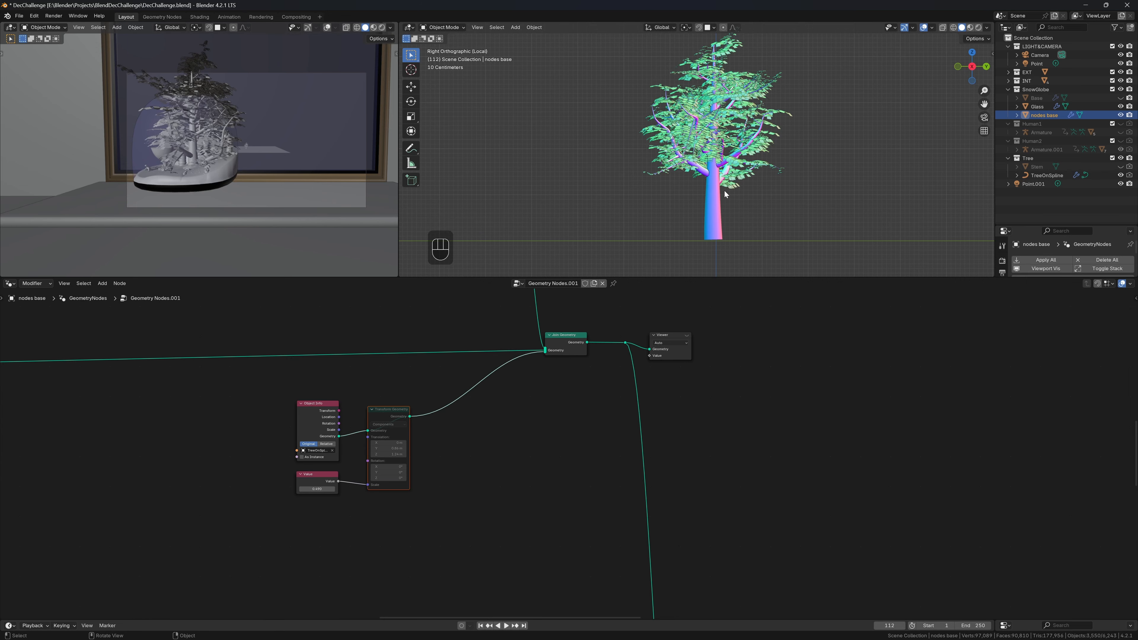
Step: Enlarge the viewports, edit the TreeOnSpline curve and lower its top control point by about 1 m along Z to shorten the tree
drag(707, 278, 748, 559)
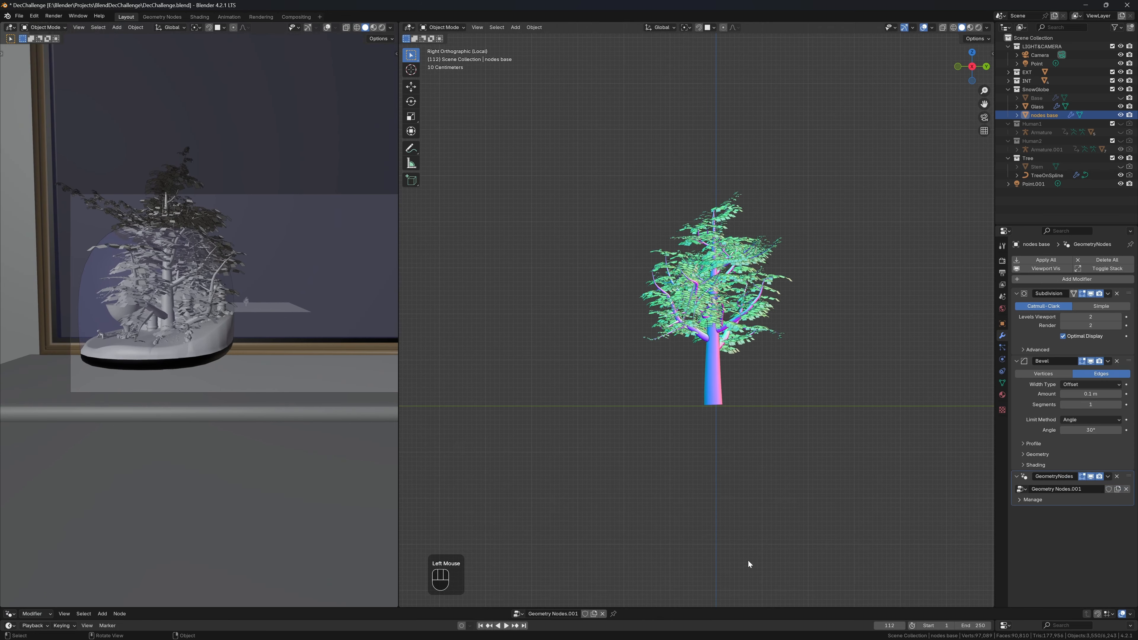
key(Tab)
click(1038, 183)
click(1040, 175)
key(Tab)
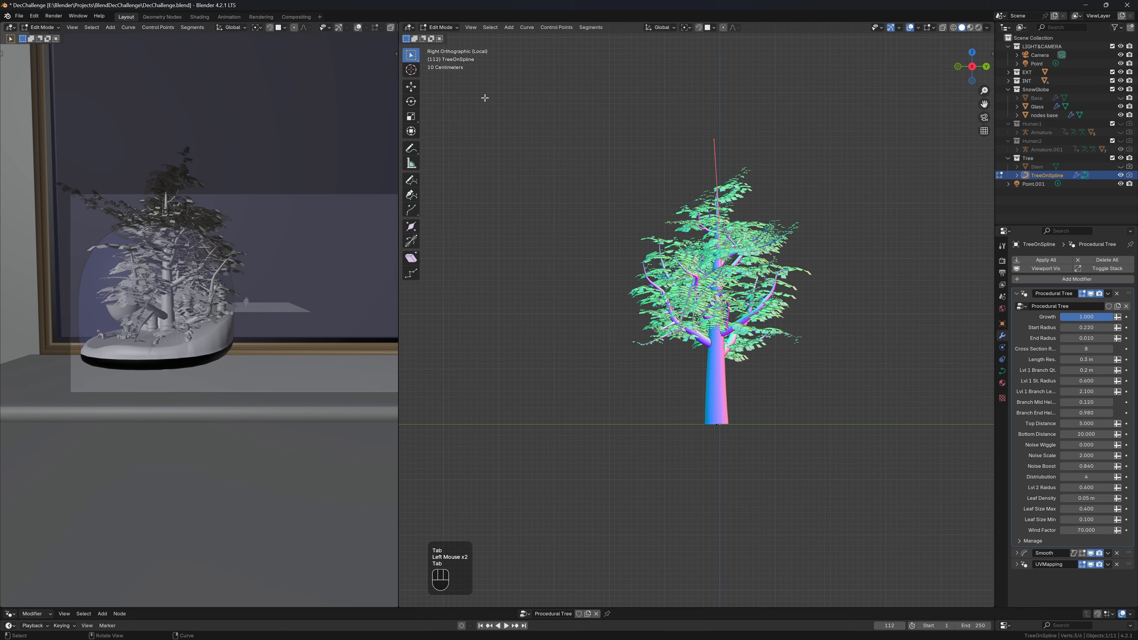
drag(485, 96, 857, 288)
key(g)
key(z)
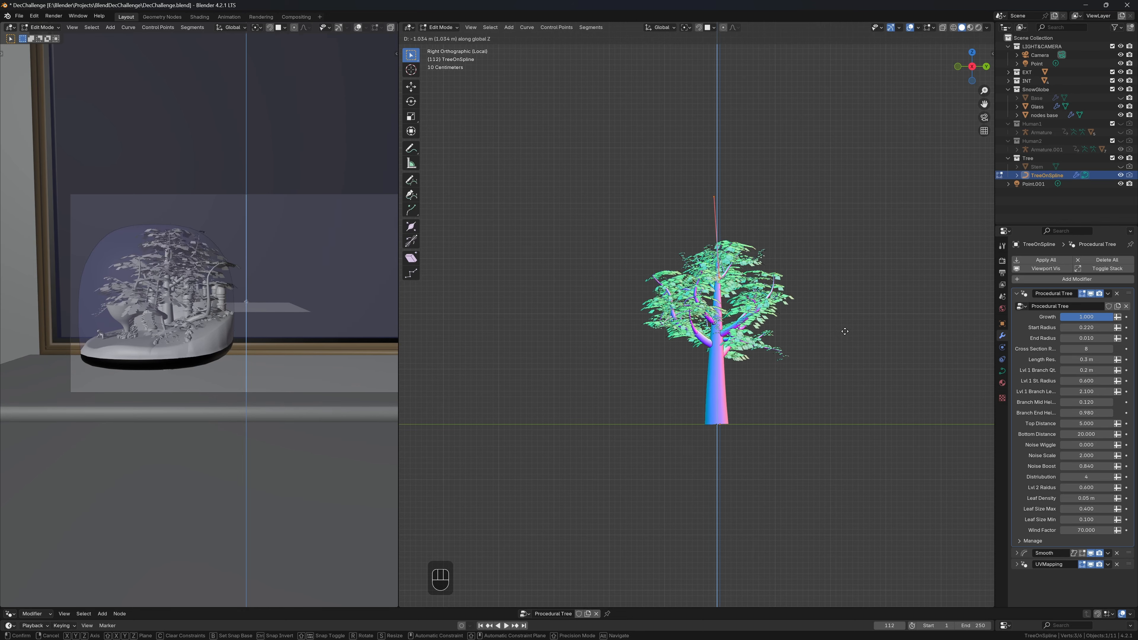
click(844, 316)
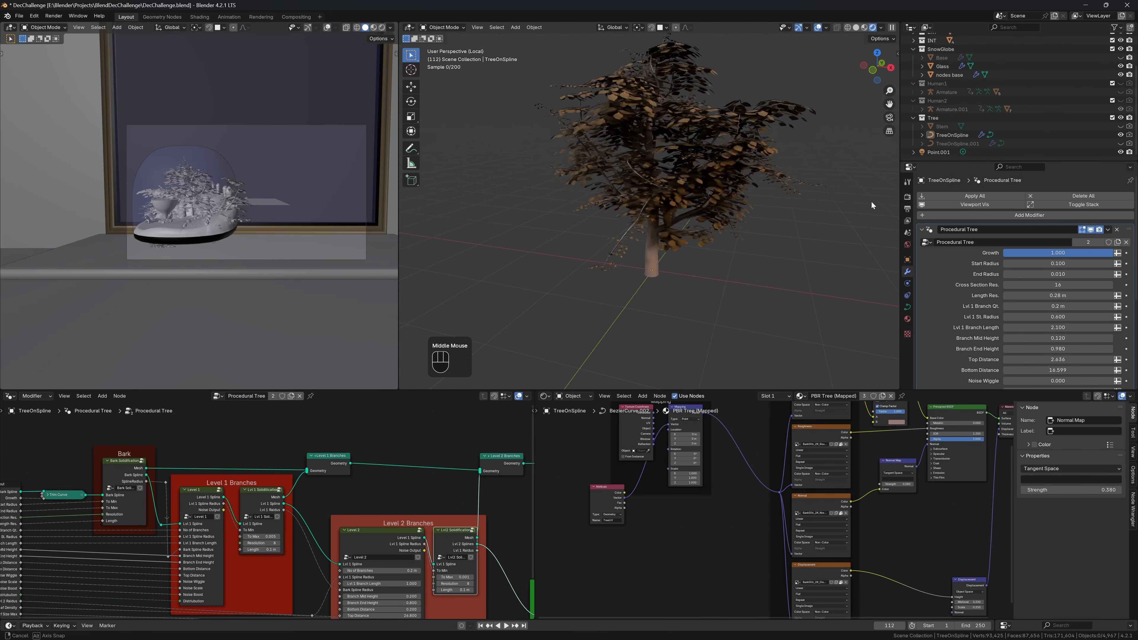
Step: Inspect the rendered tree from another angle and close the Shader Editor so the geometry node editor takes the full width
middle_drag(872, 201, 517, 172)
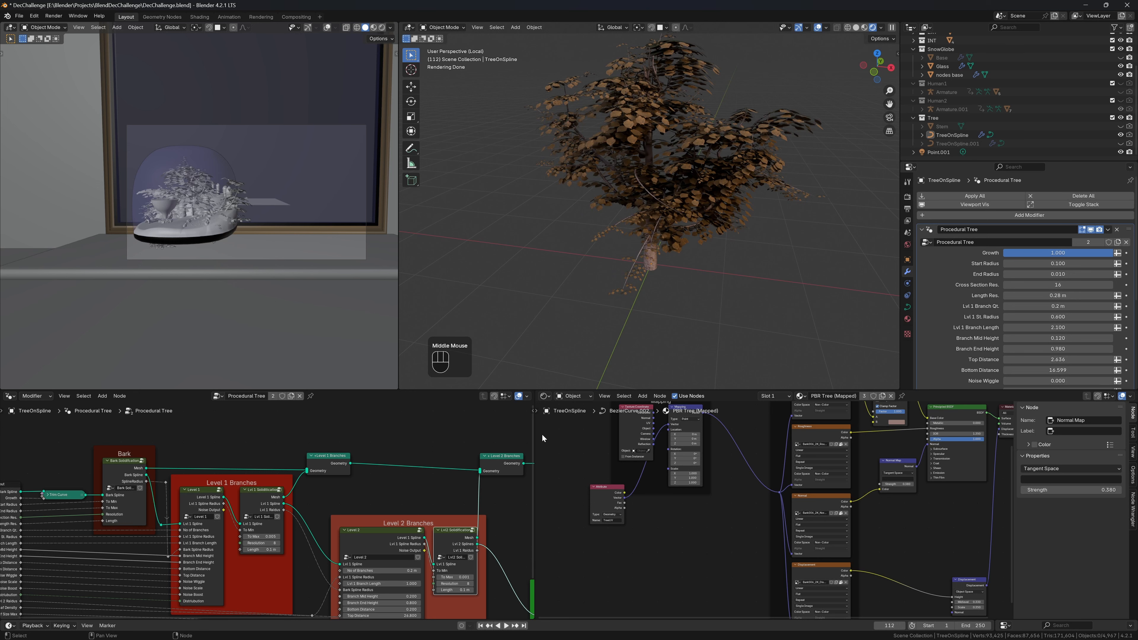
drag(532, 393, 681, 470)
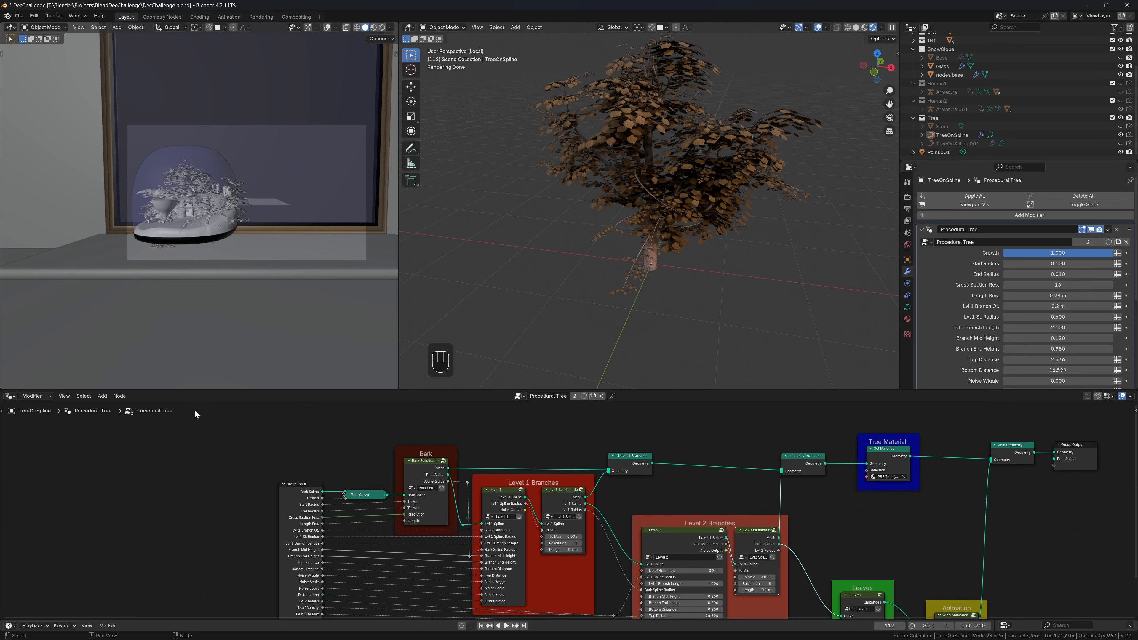
Step: Set the Z translation of the tree's Transform Geometry node in nodes base to 1.53 m
click(950, 75)
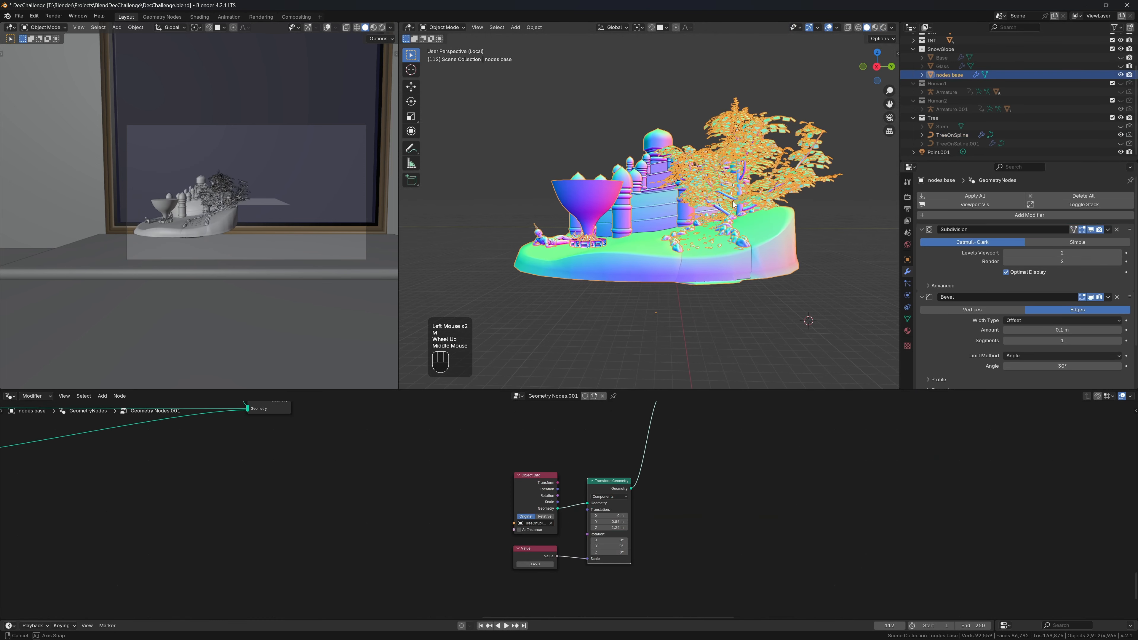
scroll(623, 518, up, 1)
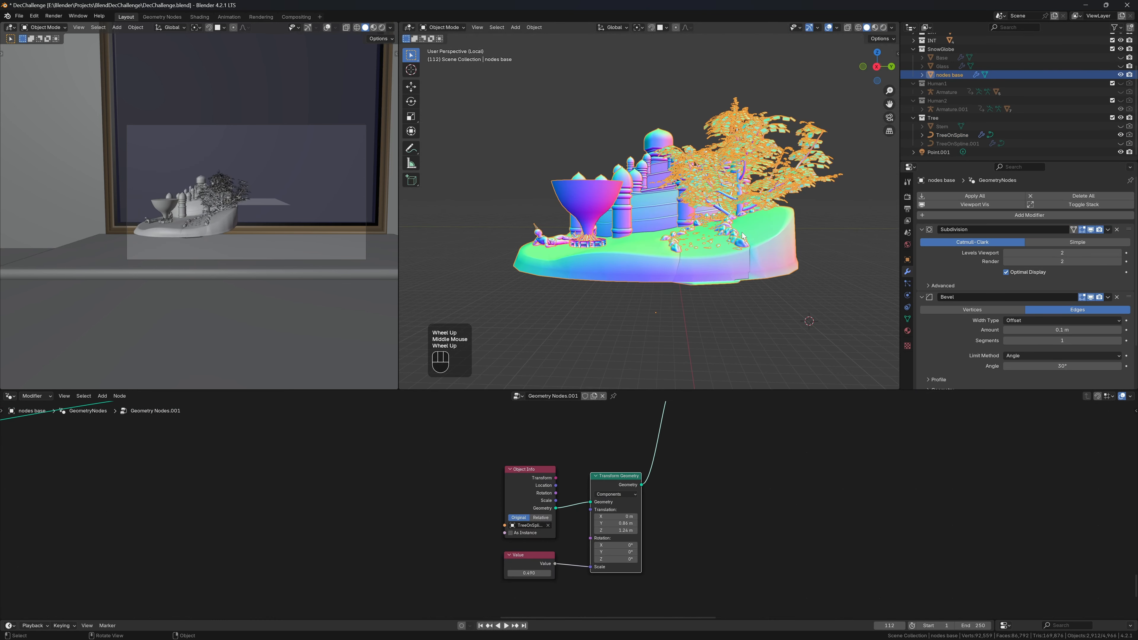
middle_drag(743, 235, 725, 242)
mouse_move(622, 530)
shift+mouse_down()
mouse_move(640, 530)
mouse_move(628, 530)
shift+mouse_up()
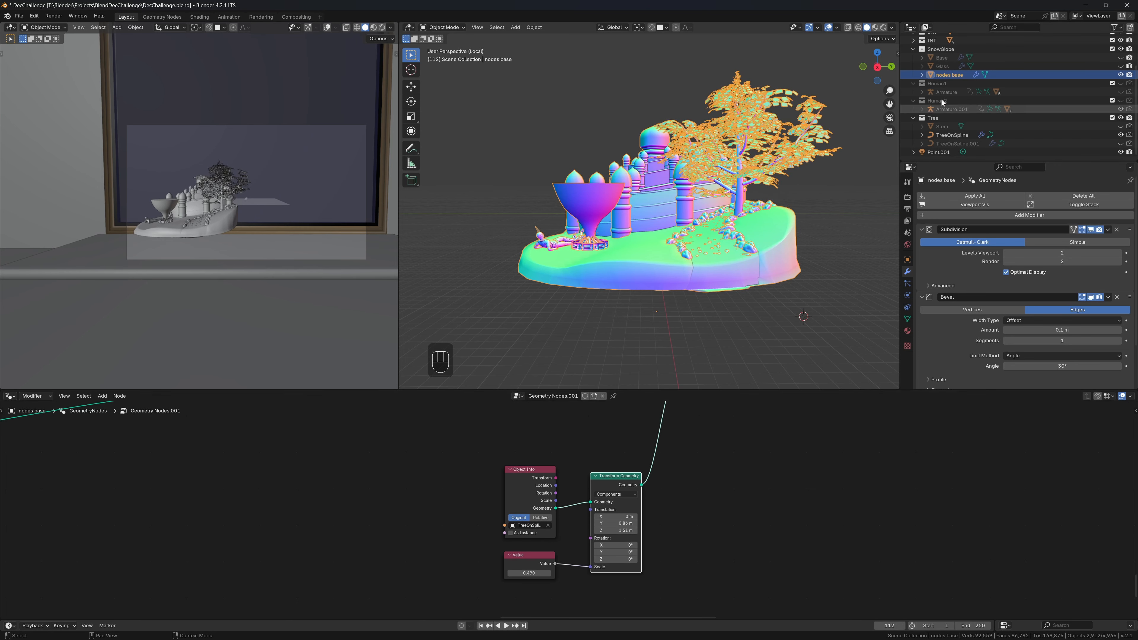
Step: Check the tree against the Glass object, hide the glass again and adjust the Y translation of the tree's Transform Geometry node
click(1121, 65)
scroll(713, 159, down, 2)
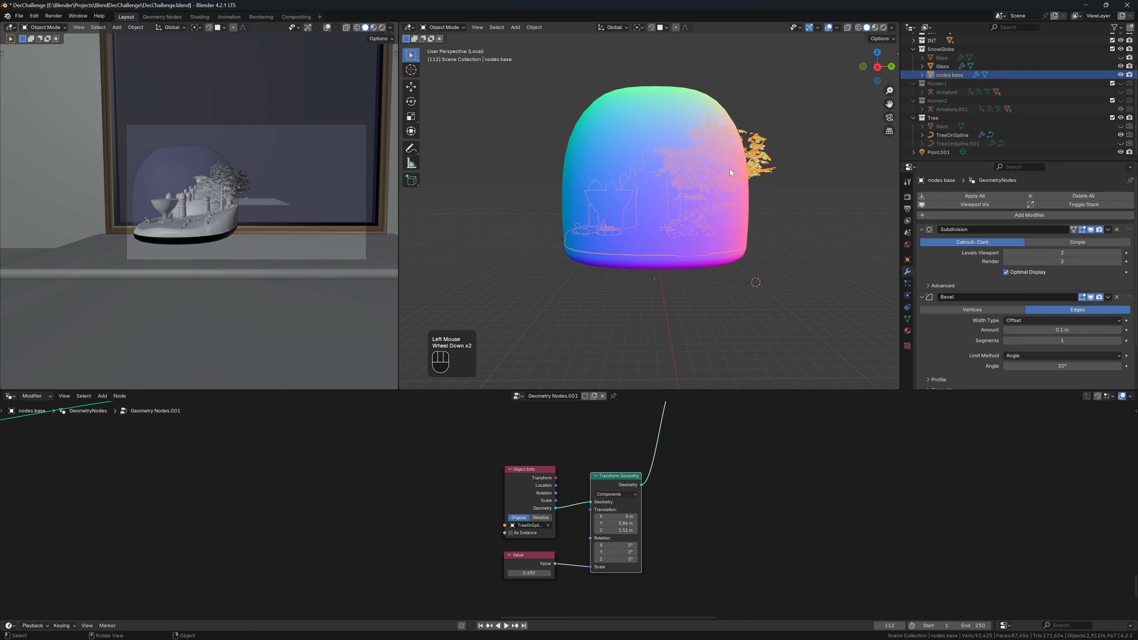
middle_click(731, 169)
click(774, 143)
mouse_move(832, 155)
middle_down()
mouse_move(780, 165)
mouse_move(838, 163)
mouse_move(828, 157)
middle_up()
scroll(828, 158, up, 1)
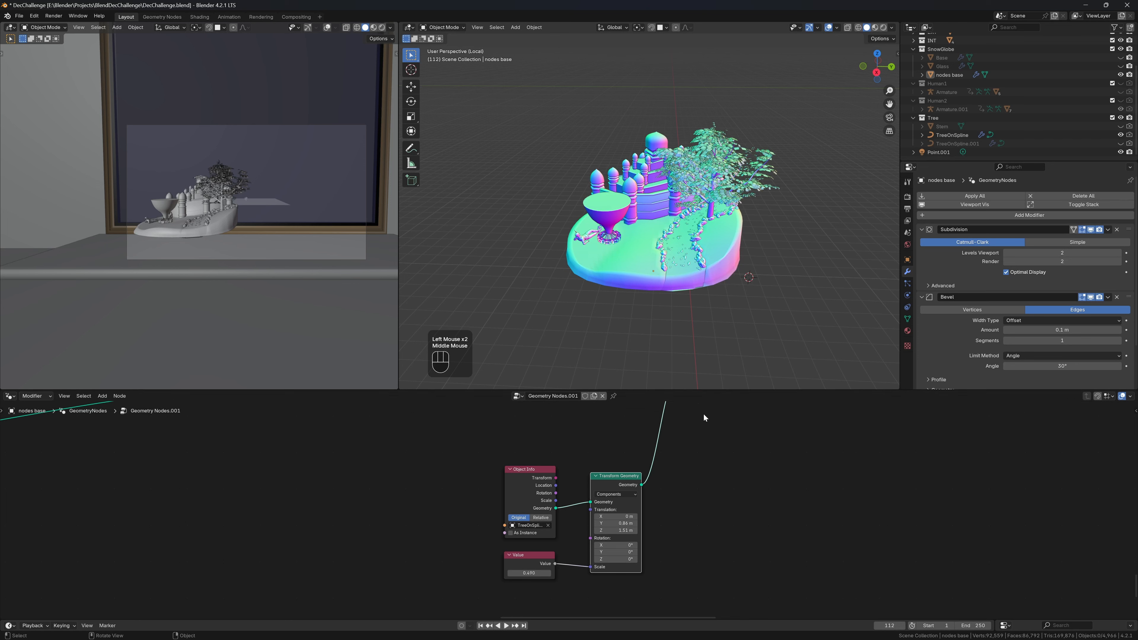
shift+drag(618, 523, 640, 516)
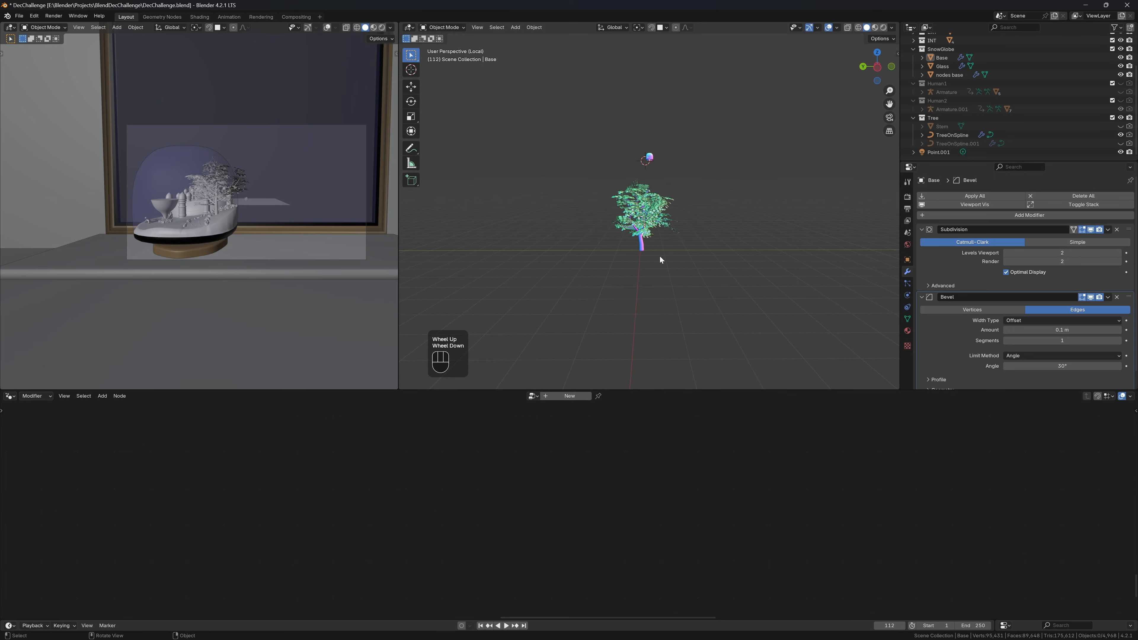
Step: Select TreeOnSpline, enter curve editing and select the top control point of its spline
scroll(659, 259, up, 3)
scroll(659, 259, down, 3)
click(957, 134)
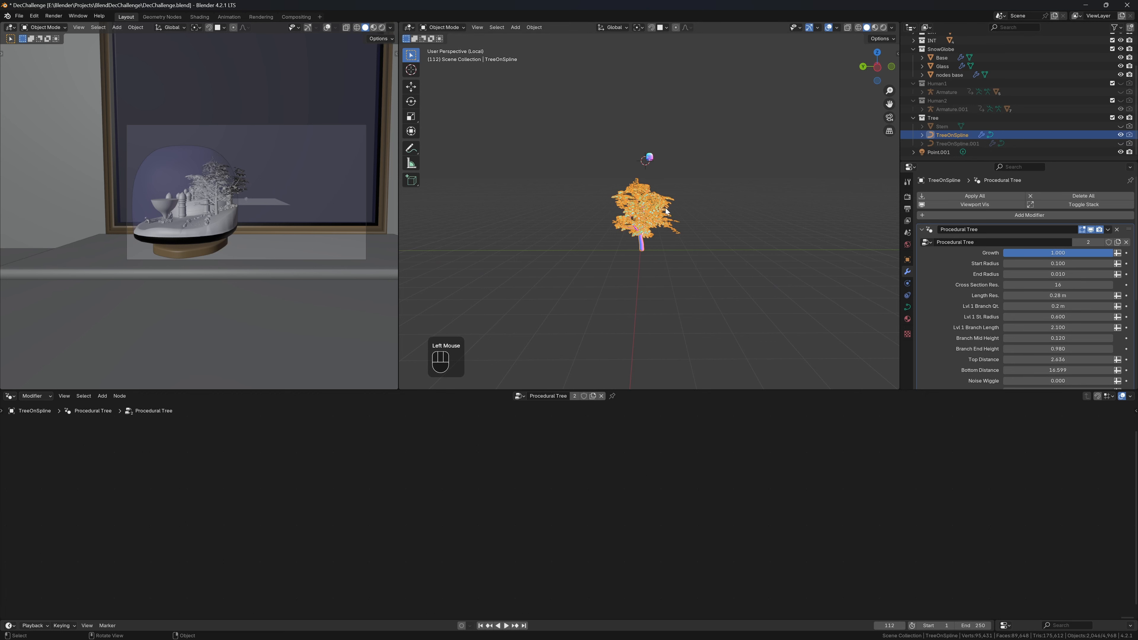
key(Tab)
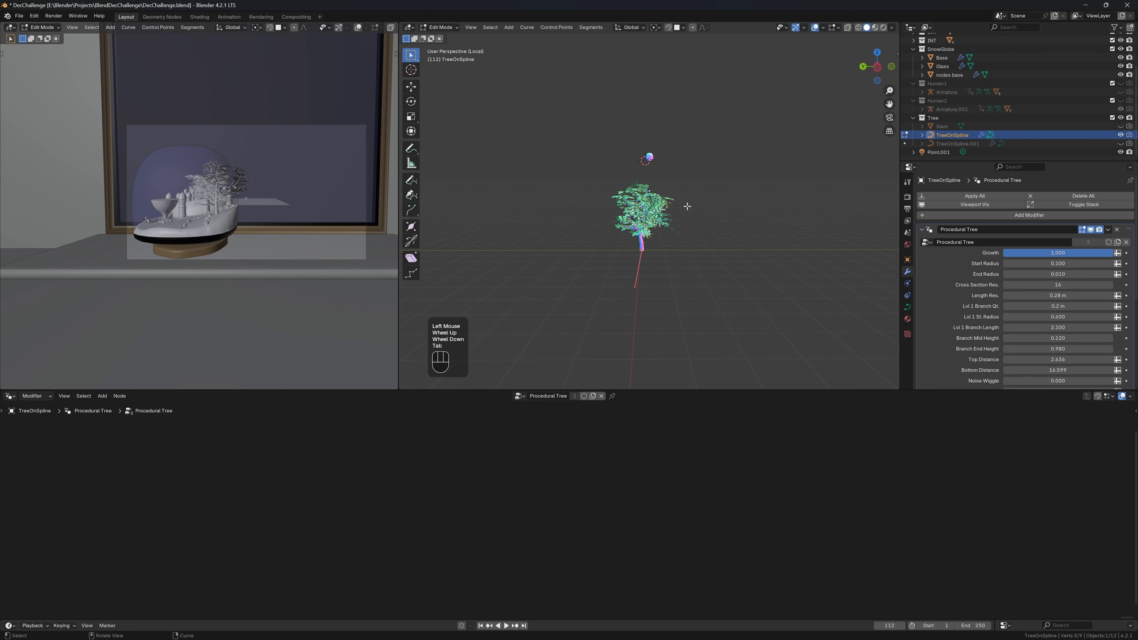
drag(581, 156, 697, 226)
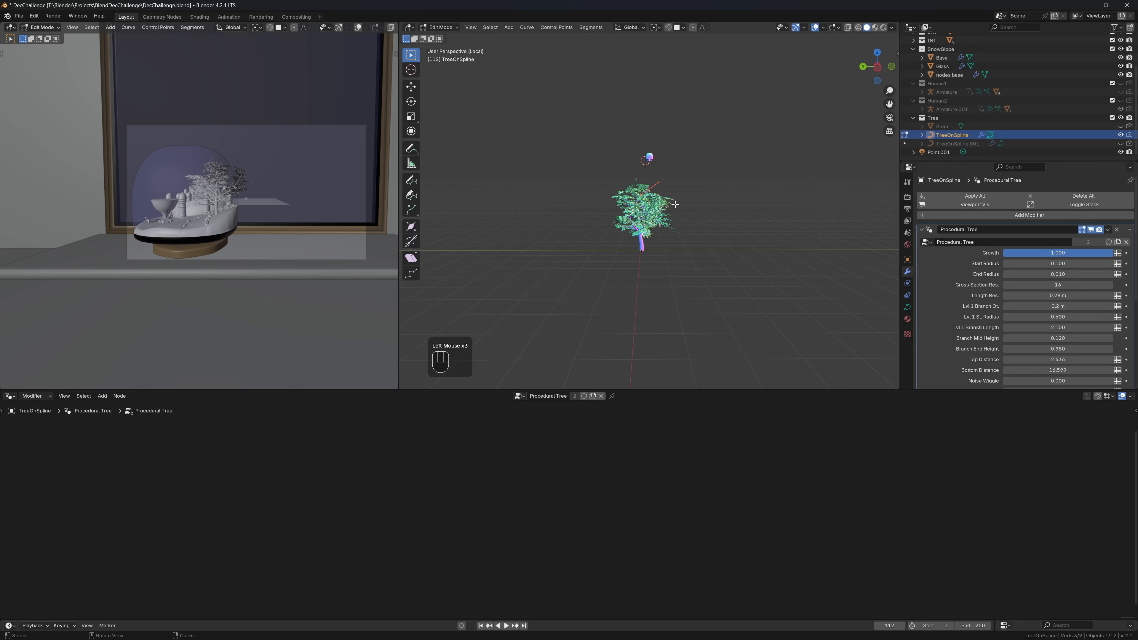
key(g)
key(y)
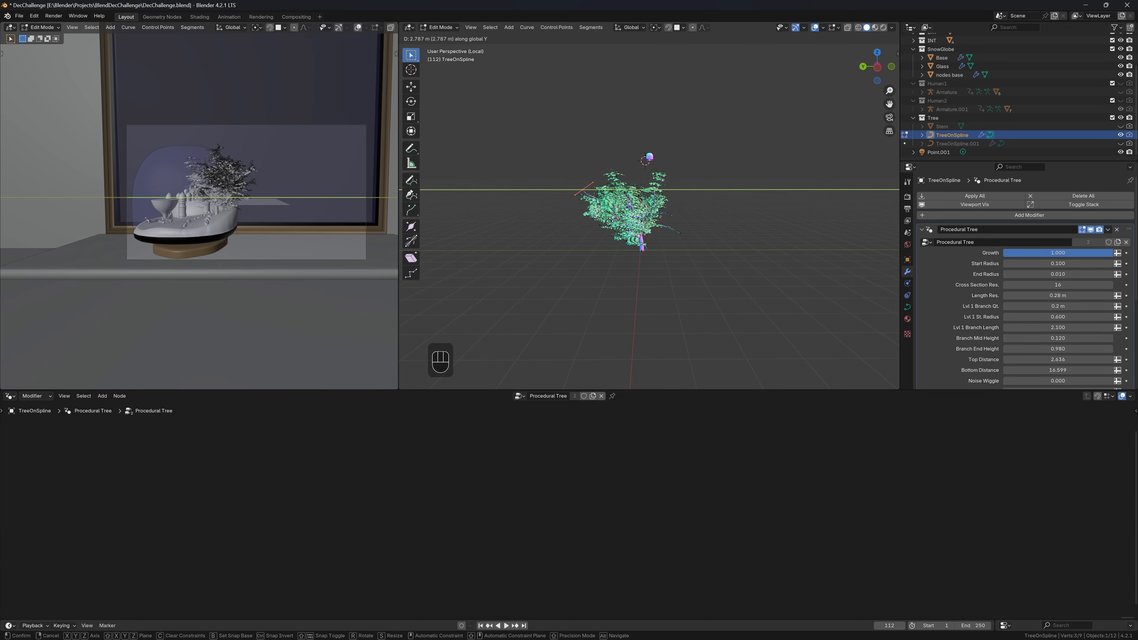
key(x)
key(o)
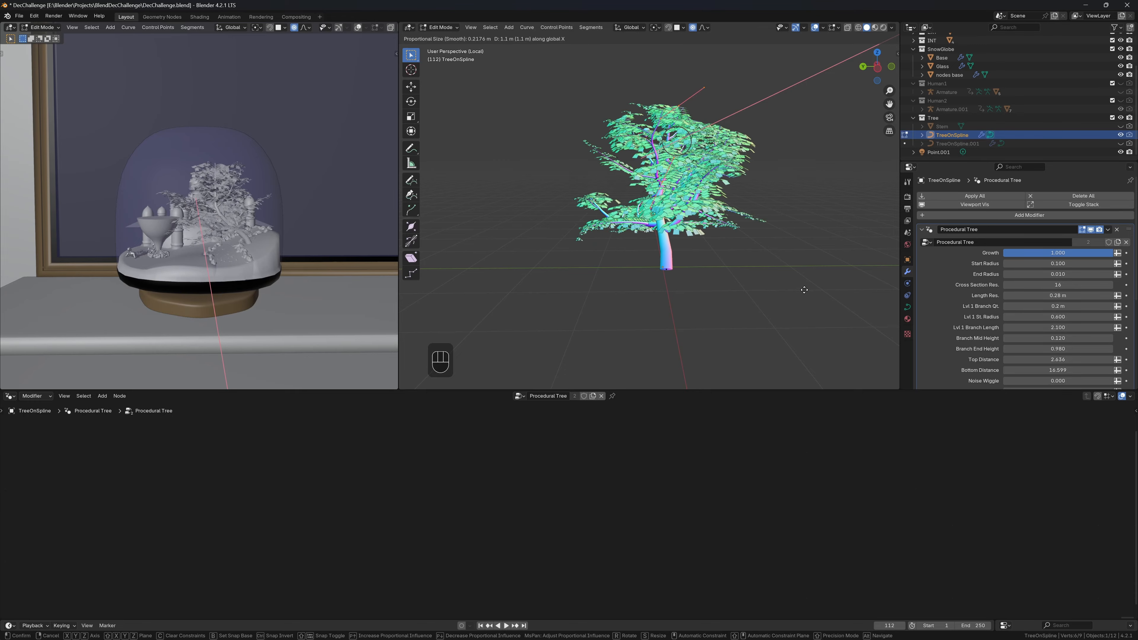
key(Escape)
middle_drag(825, 255, 698, 189)
scroll(717, 184, up, 4)
shift+middle_drag(698, 188, 720, 282)
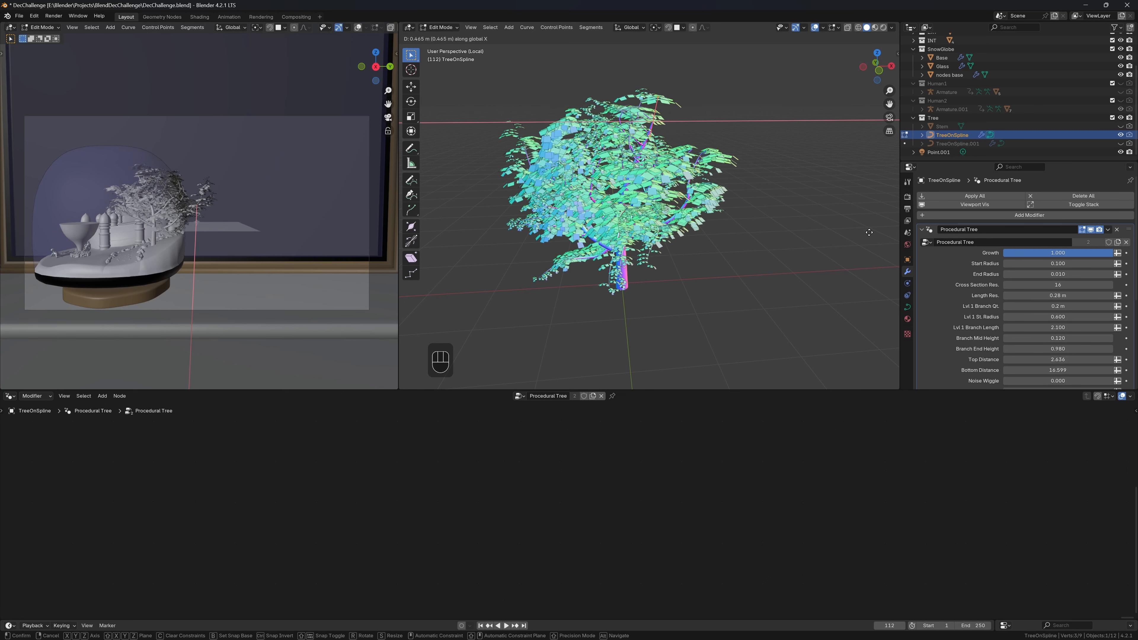
key(Escape)
Step: Bend the trunk by moving a handle of the curve's middle control point about -0.26 m along X
middle_drag(812, 216, 771, 219)
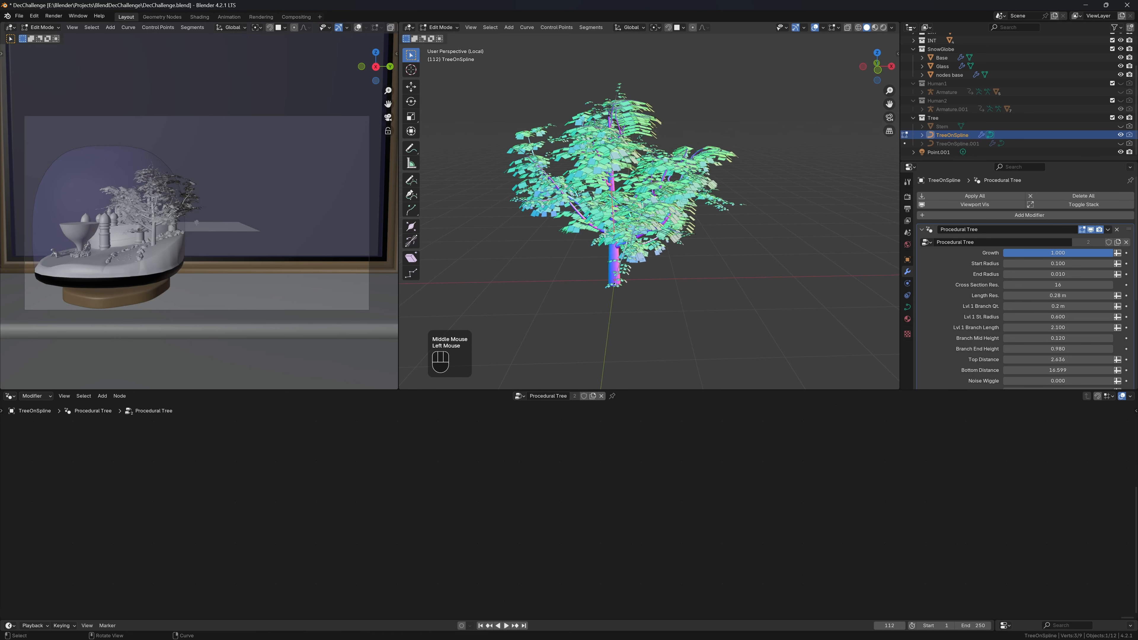
key(g)
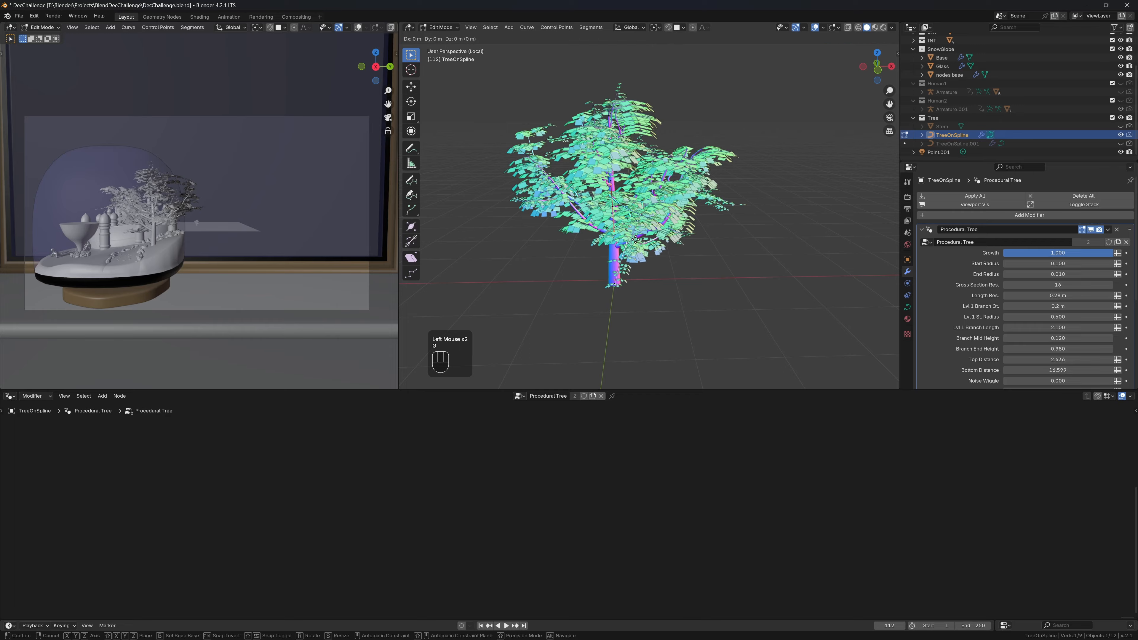
key(x)
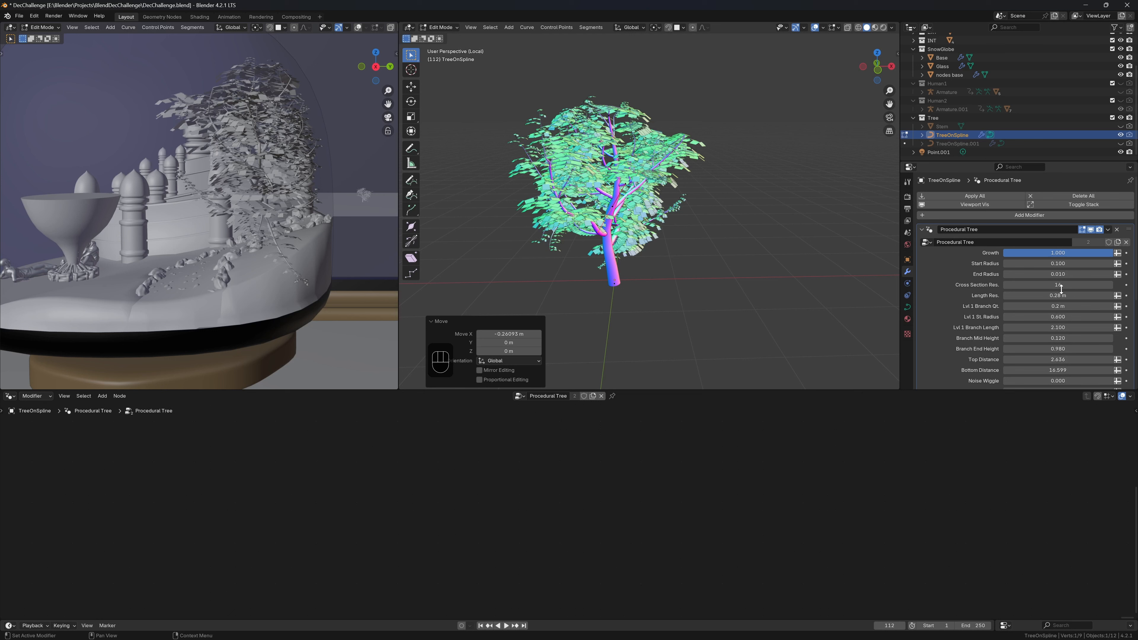
Step: Set Lvl 1 Branch Qt. to 0.66 m to expose the trunk and move the middle control point's lower handle about 0.16 m
scroll(1061, 288, down, 2)
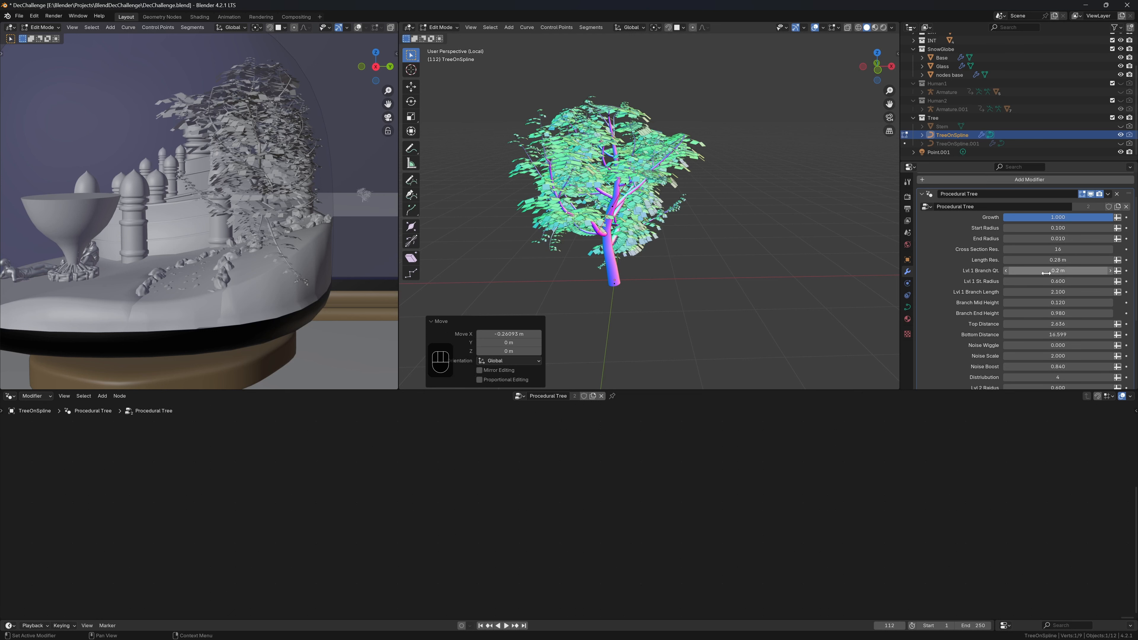
drag(1046, 273, 1085, 273)
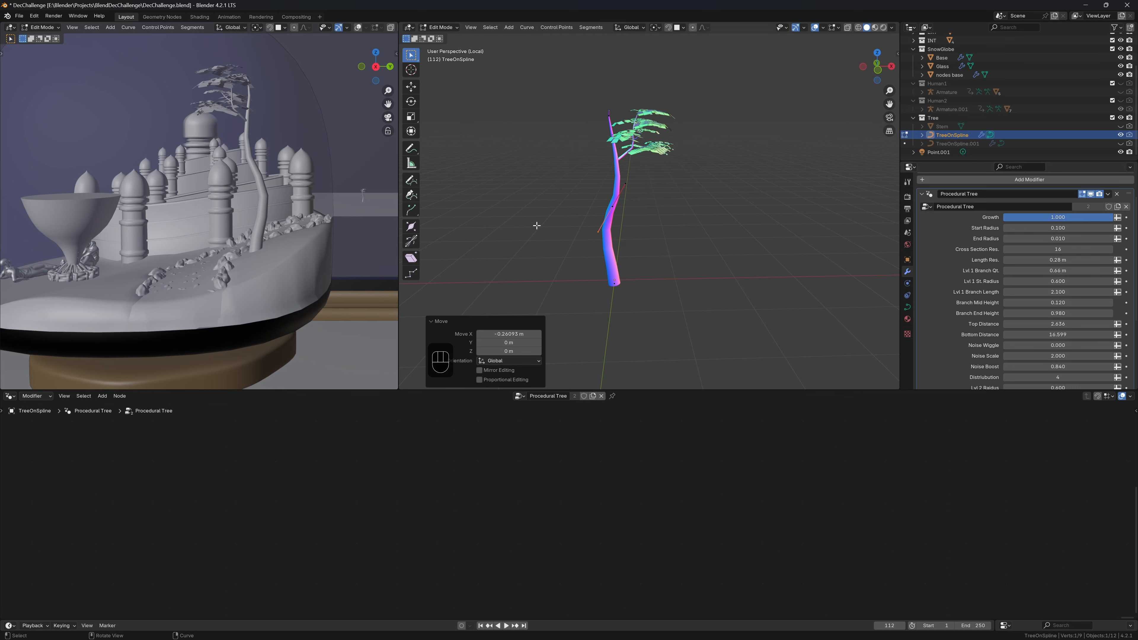
click(566, 217)
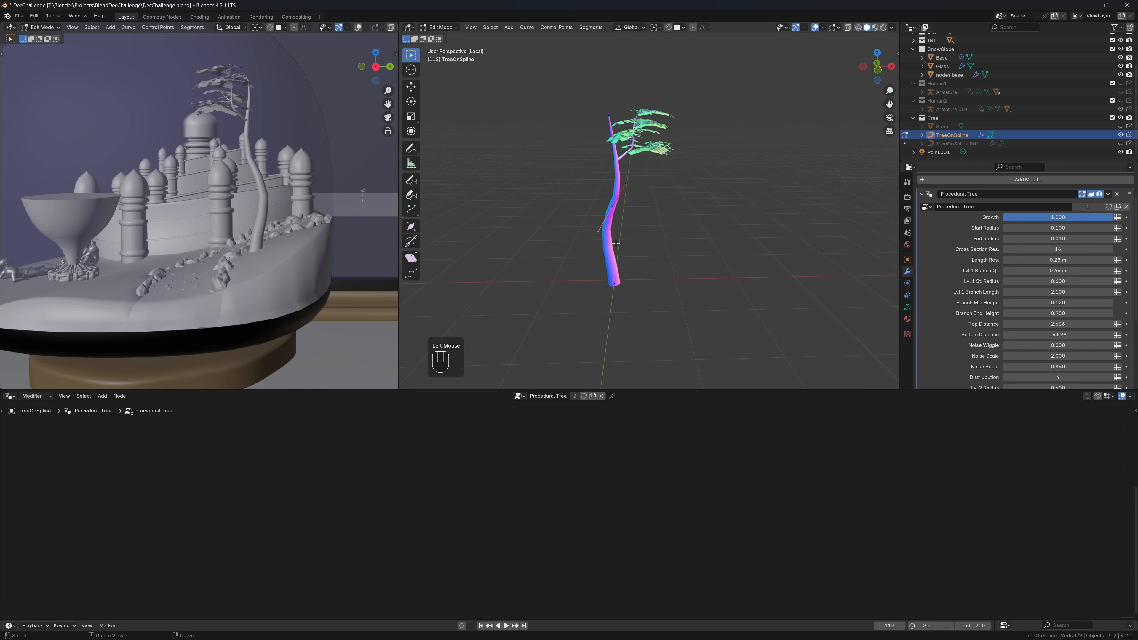
key(g)
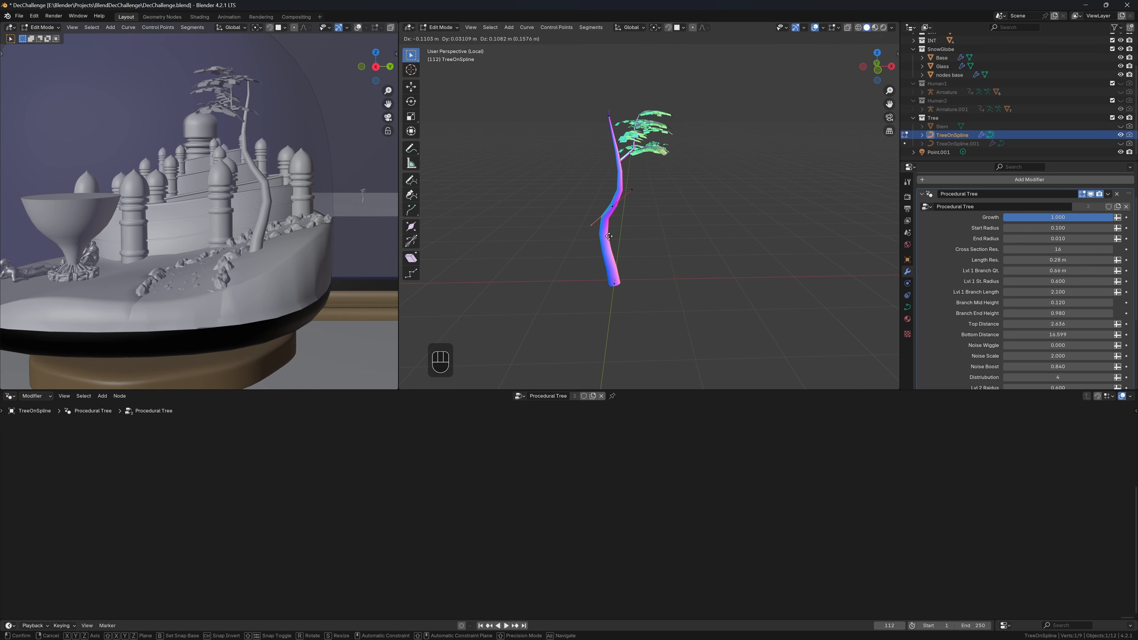
click(608, 235)
Step: Move the curve's top control point along X and shift its lower handle about -0.2 m along X to lean the trunk
drag(631, 111, 653, 127)
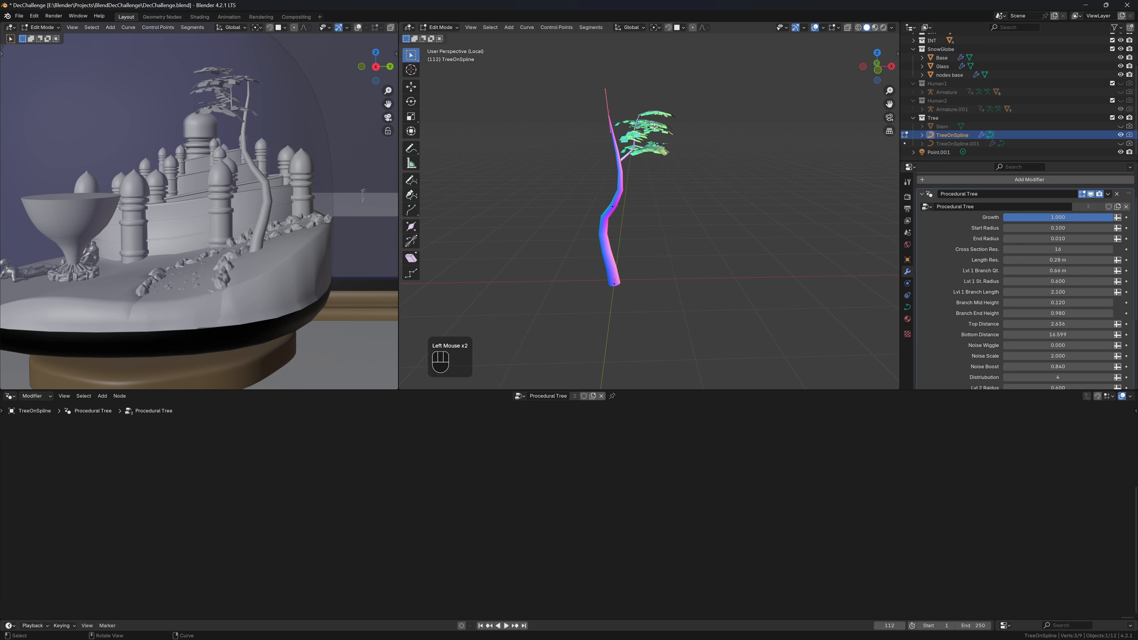
key(g)
key(x)
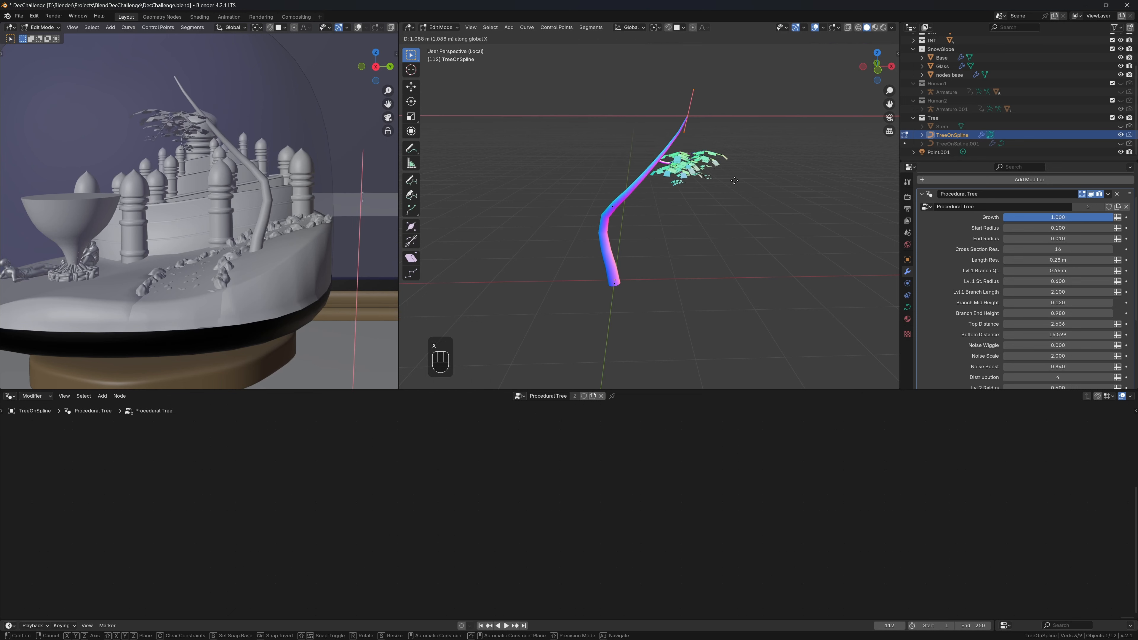
click(652, 133)
click(652, 133)
key(g)
key(x)
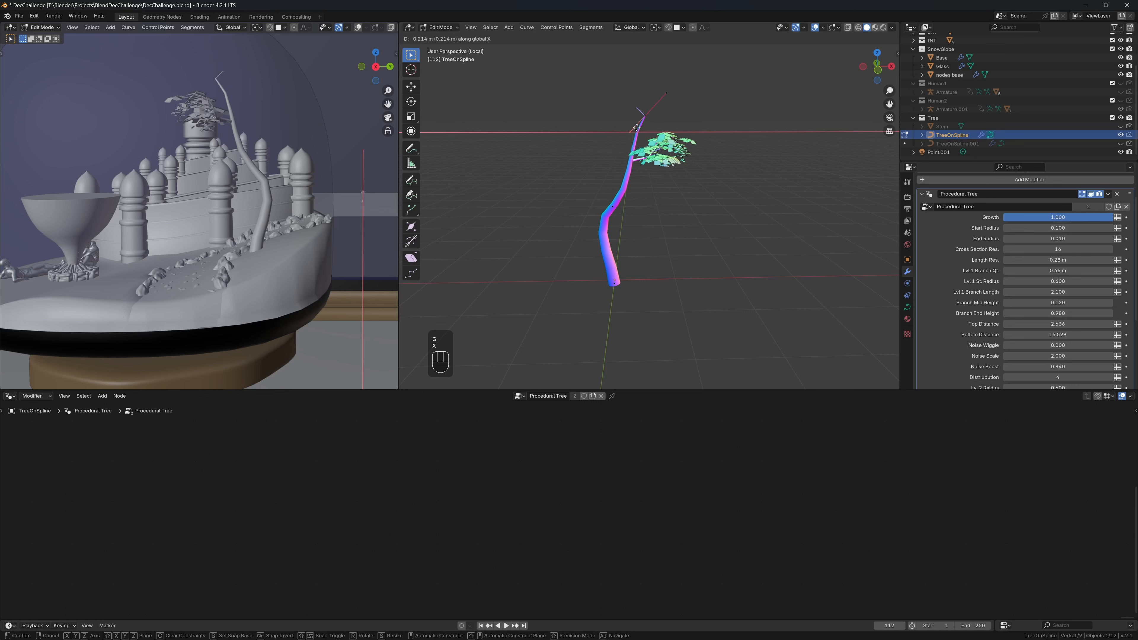
click(631, 120)
Step: Smooth the trunk bend by moving the middle control point's upper handle about -0.16 m along X
click(635, 212)
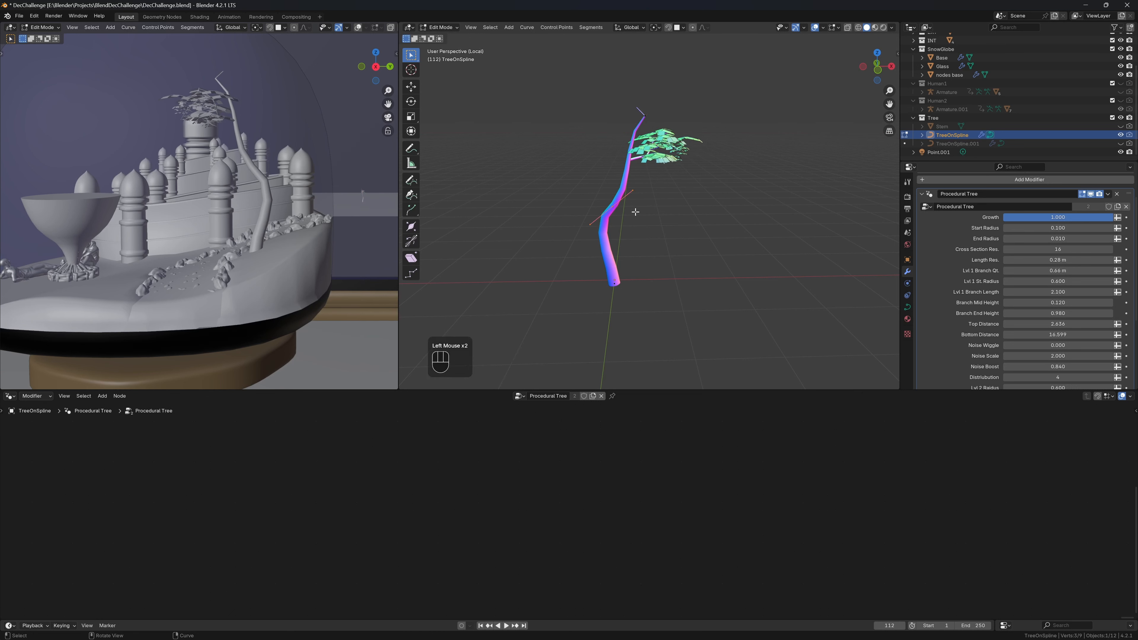
key(g)
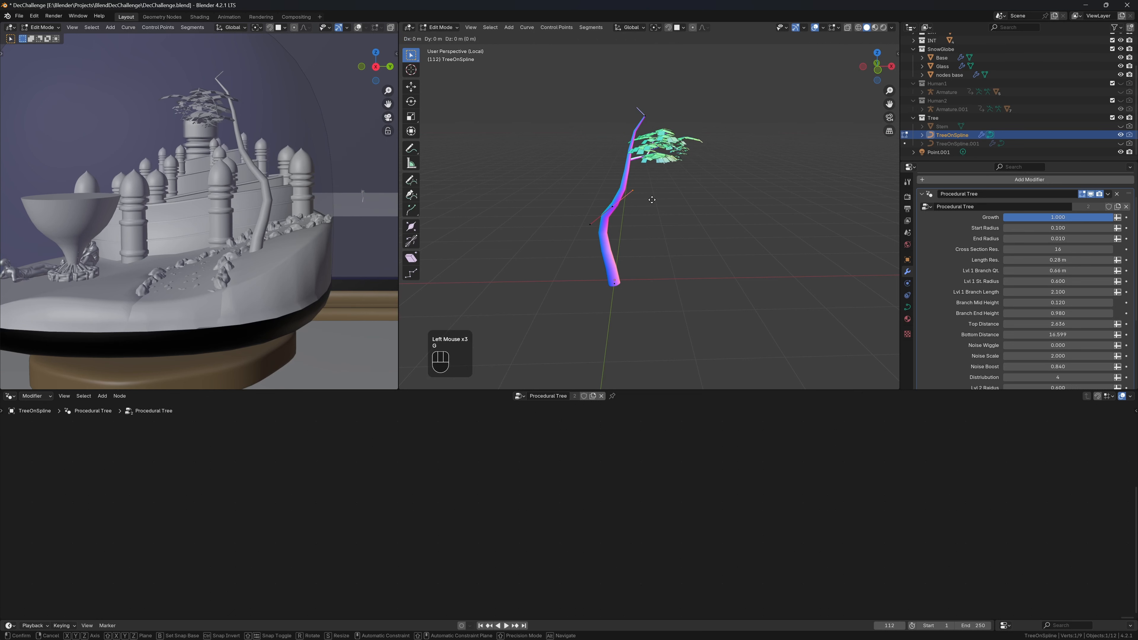
key(x)
click(642, 193)
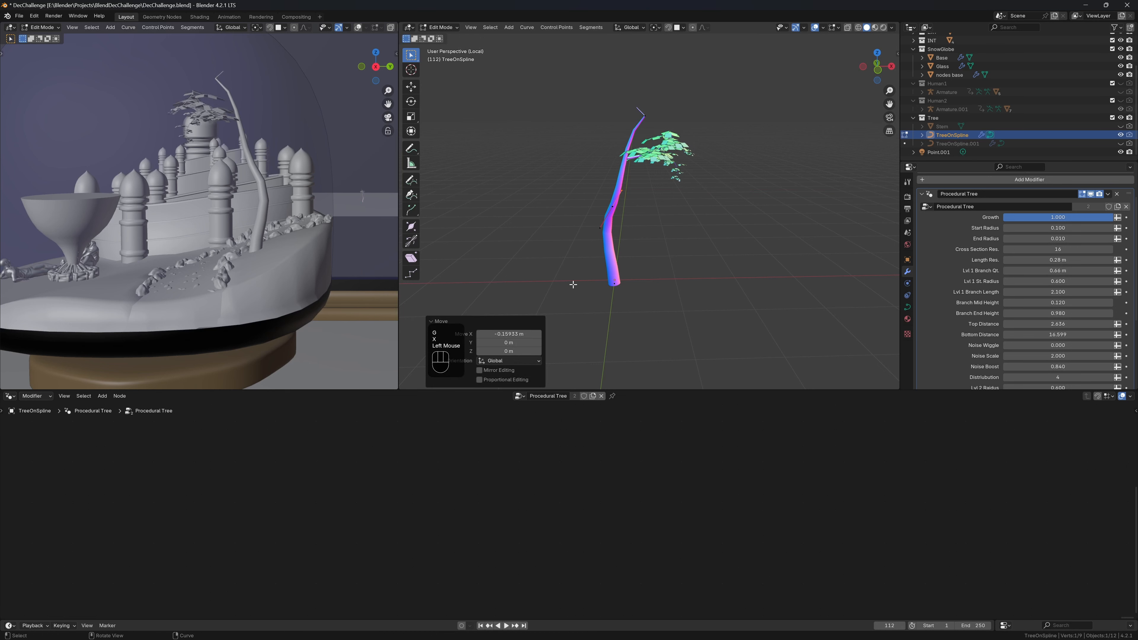
Step: Select the lower handle of the curve's base control point and move it along X to adjust the trunk's foot
click(613, 283)
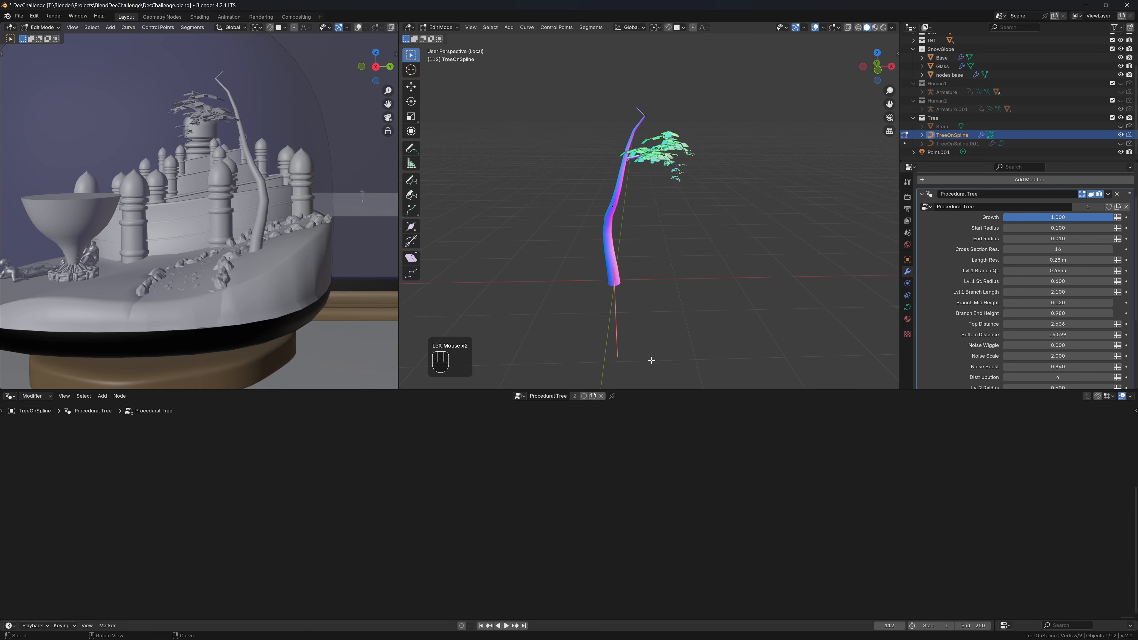
click(618, 356)
key(g)
key(x)
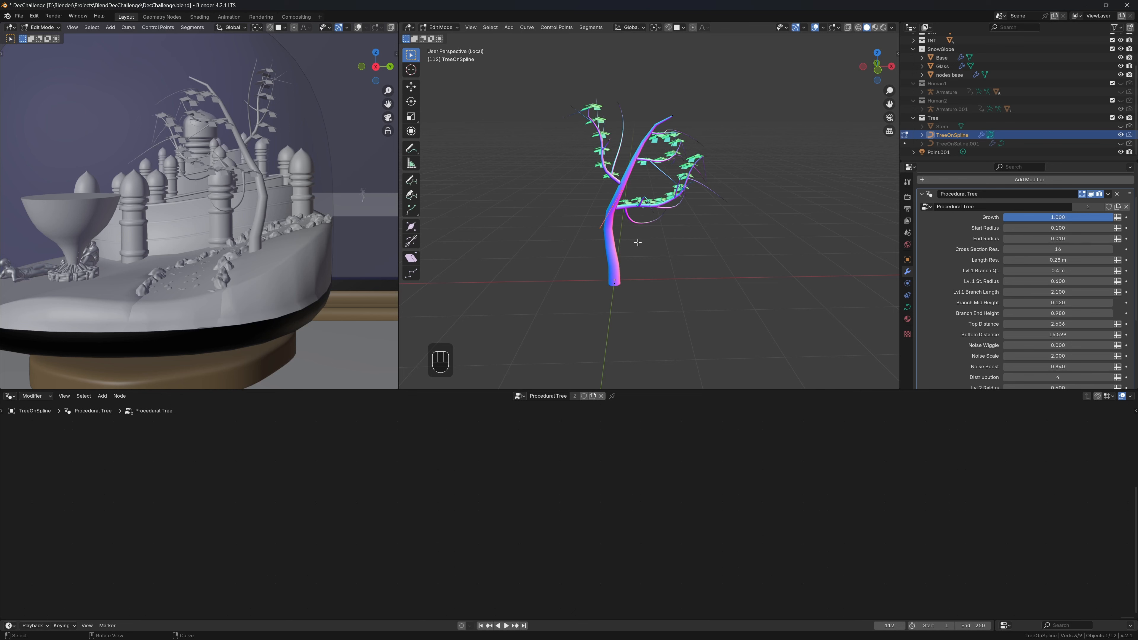
Step: Widen the viewport showing the snow globe and frame the castle, tree and base in it
drag(398, 114, 581, 114)
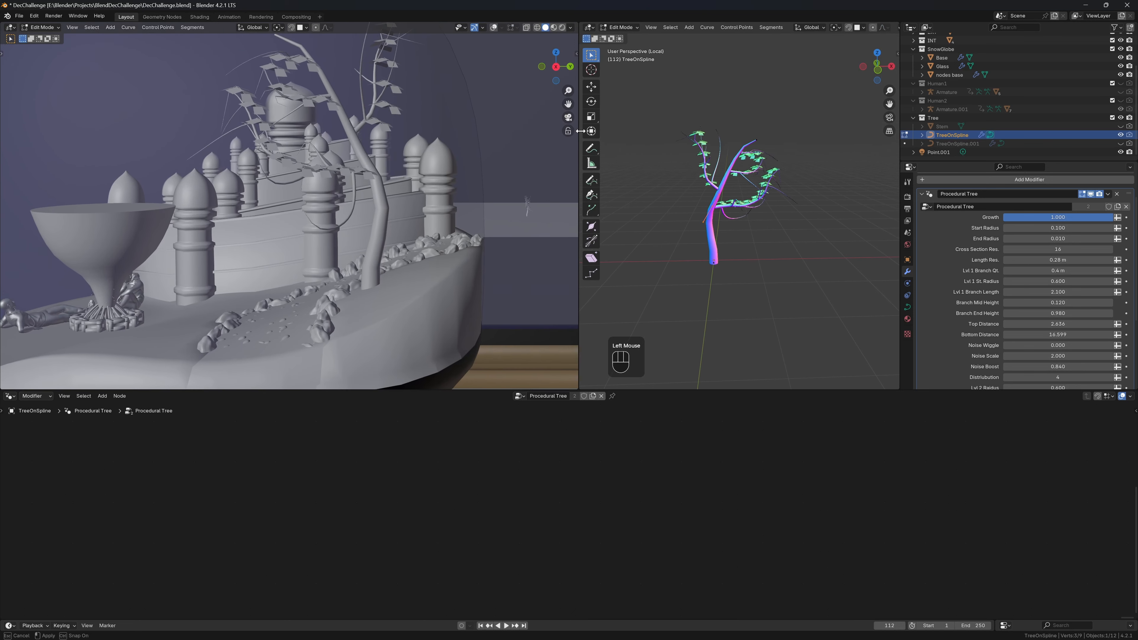
shift+middle_drag(358, 201, 396, 201)
scroll(397, 202, down, 2)
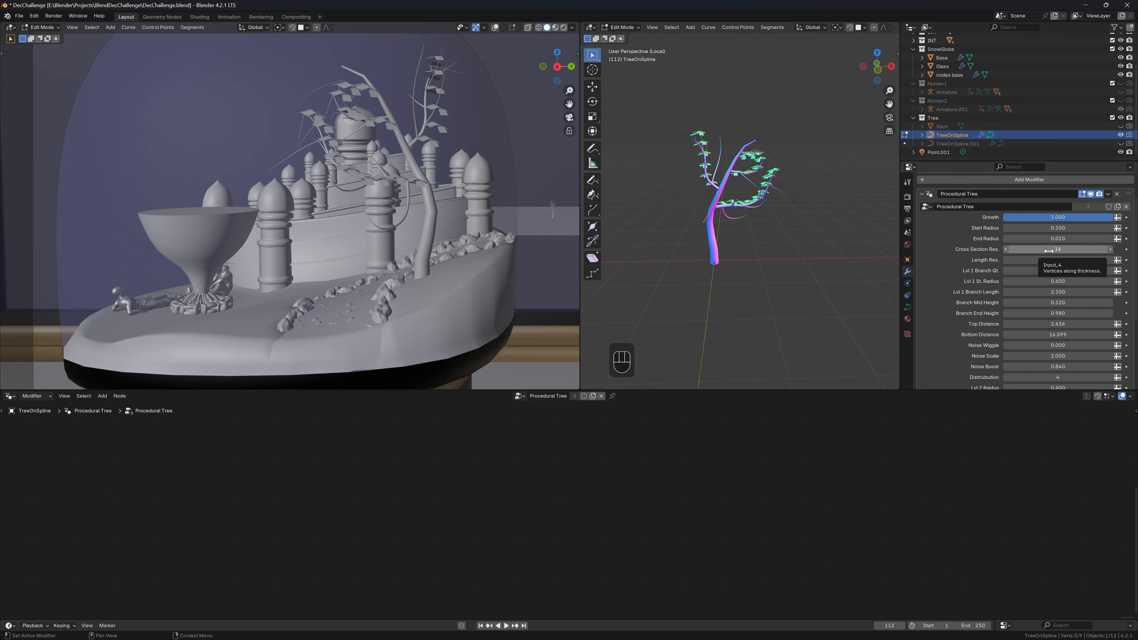
Step: Set the tree's Length Res. to 0.2 m, Lvl 1 Branch Qt. to 0.218 m, Lvl 1 St. Radius to 1.000 and Lvl 1 Branch Length to 1.697
right_click(1044, 260)
click(1044, 275)
drag(1057, 271, 1051, 271)
drag(1057, 282, 1075, 292)
Step: Set Branch Mid Height to -0.108, Branch End Height to 0.613, Top Distance to 3.211, Noise Boost to 0.791, Distribution to -2 and Lvl 2 Radius to 0.965
shift+drag(1058, 303, 1080, 324)
shift+drag(1062, 367, 1093, 352)
scroll(1078, 353, down, 2)
scroll(1066, 323, down, 3)
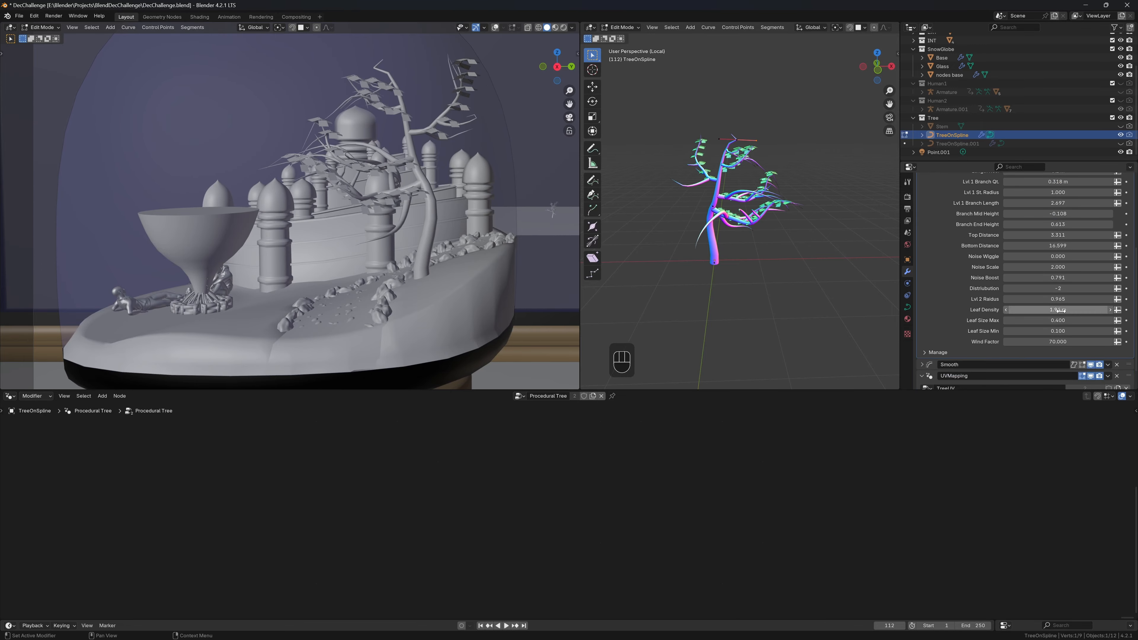
Step: Set Leaf Density to 0.205 m, Lvl 1 Branch Qt. to 0.15 m, Top Distance to 3.069 and Bottom Distance to 12.363
shift+drag(1060, 311, 1070, 311)
scroll(1059, 291, up, 5)
shift+drag(1059, 253, 1051, 253)
shift+drag(1059, 306, 1044, 316)
mouse_move(1059, 330)
shift+mouse_down()
mouse_move(1075, 329)
mouse_move(1044, 330)
shift+mouse_up()
Step: Leave curve editing and preview the tree in rendered shading from another angle
key(Tab)
key(z)
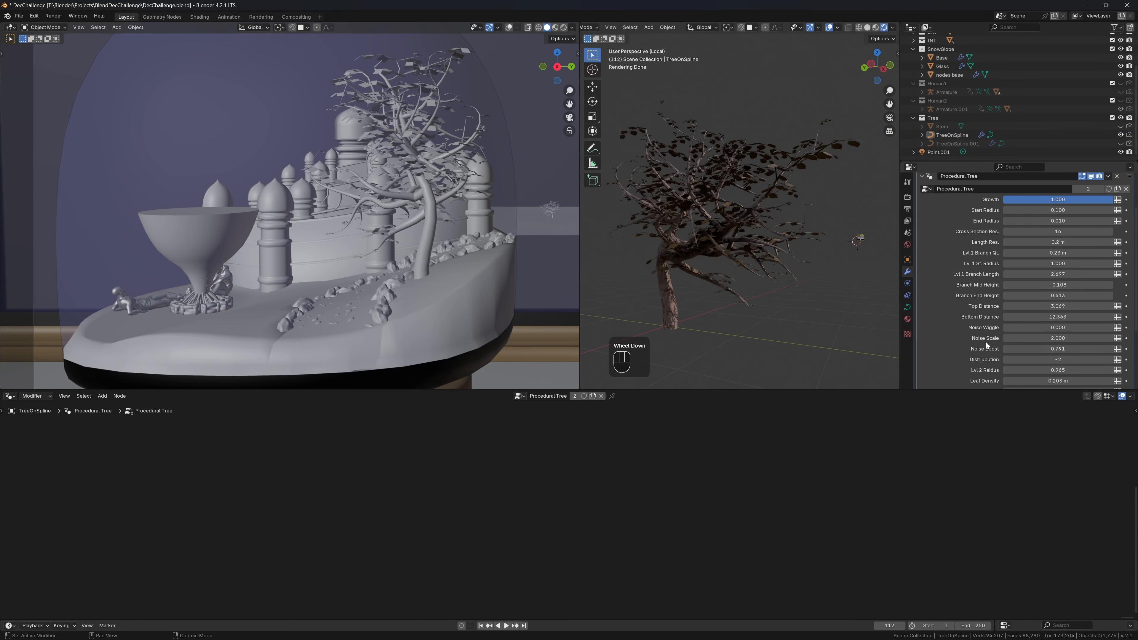
middle_drag(744, 233, 771, 224)
scroll(292, 202, down, 1)
Step: Set Lvl 1 St. Radius to 0.529, Lvl 2 Radius to 0.535, Leaf Density to 0.05 m and Leaf Size Max to 0.300
shift+drag(1053, 374, 1066, 374)
scroll(1058, 316, up, 5)
shift+drag(1058, 317, 1071, 326)
scroll(1077, 338, down, 5)
Step: Hide TreeOnSpline, select the Glass and check the tree's fit inside it through X-ray in the right orthographic view
key(h)
click(742, 190)
key(KP_3)
scroll(289, 206, down, 1)
scroll(841, 173, up, 3)
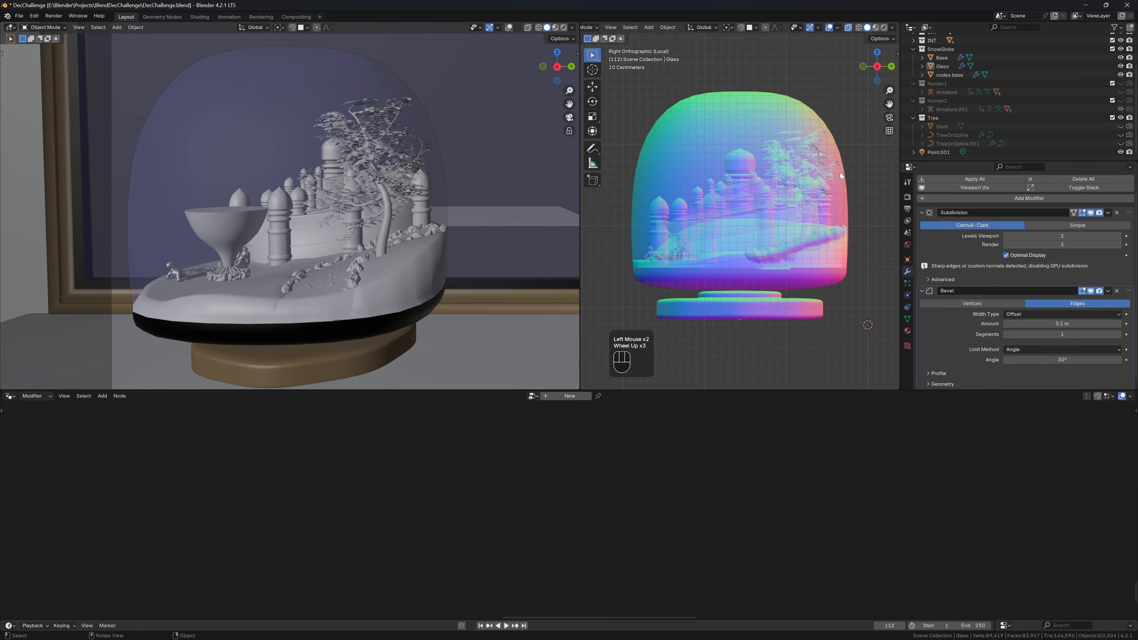
key(alt+z)
Step: Select TreeOnSpline and try higher Distribution values to rearrange the tree's branches
click(953, 135)
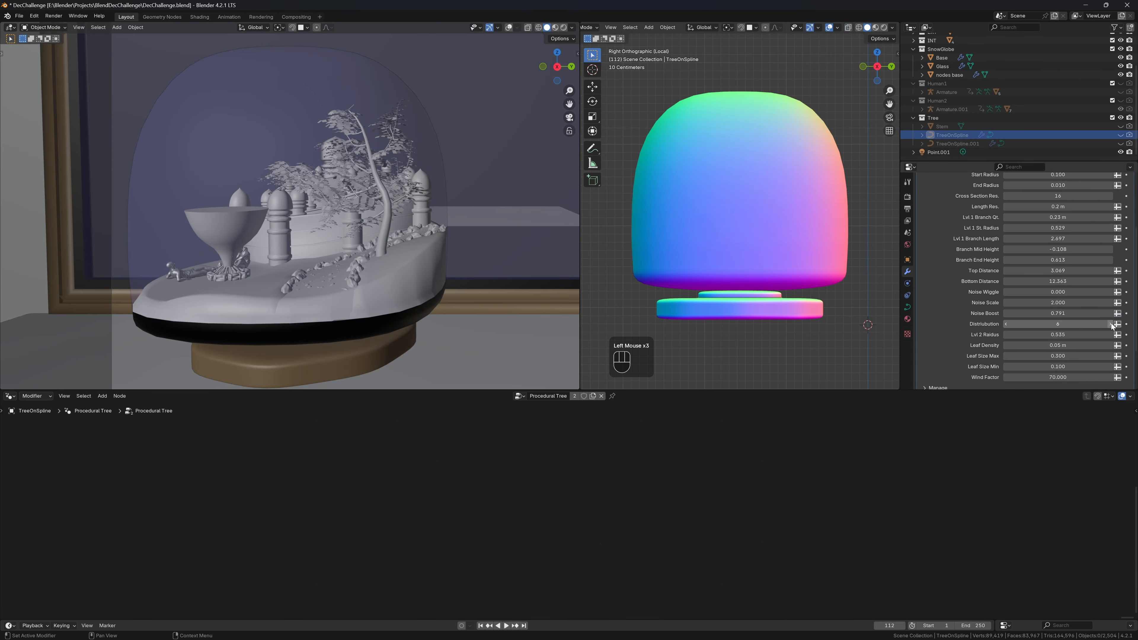
middle_drag(744, 234, 785, 251)
right_click(1059, 217)
drag(1059, 325, 1075, 325)
Step: Select the Point.001 light and reposition it in the snow globe scene
key(z)
click(938, 153)
key(z)
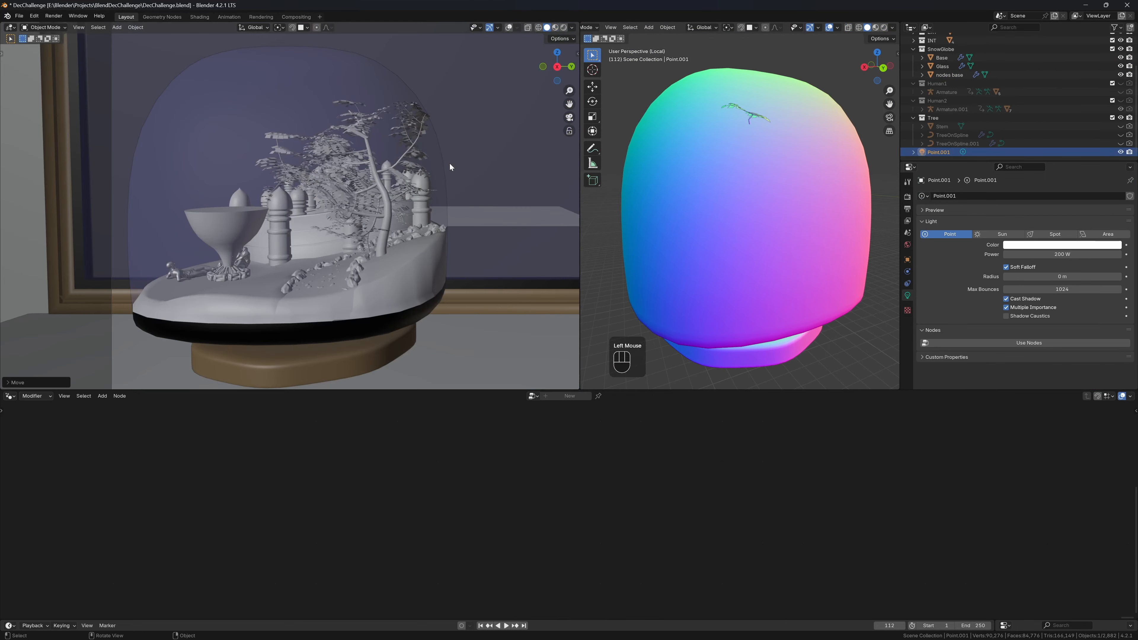
Step: Reselect TreeOnSpline, annotate the number 15 above the glass as a value note and return to the selection tool
click(953, 134)
click(592, 148)
drag(628, 74, 632, 87)
click(593, 55)
Step: Set Bottom Distance to 31.803, Lvl 1 Branch Qt. to 0.2 m and Distribution to 37, checking the tree in rendered right view
drag(1058, 317, 1044, 315)
key(KP_3)
key(z)
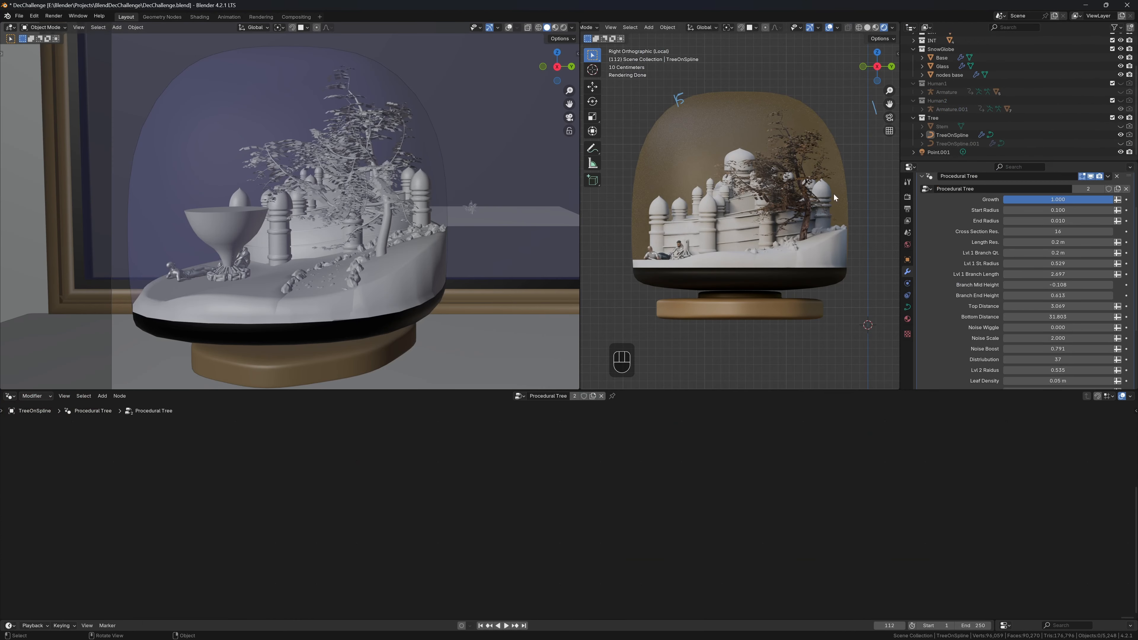
middle_drag(834, 194, 802, 218)
key(z)
Step: Annotate the number 37 beside the earlier note in the viewport and save the file
click(593, 148)
drag(614, 135, 617, 149)
click(593, 55)
key(ctrl+s)
Step: Examine the tree inside the glass dome in solid and rendered shading
middle_drag(802, 218, 790, 228)
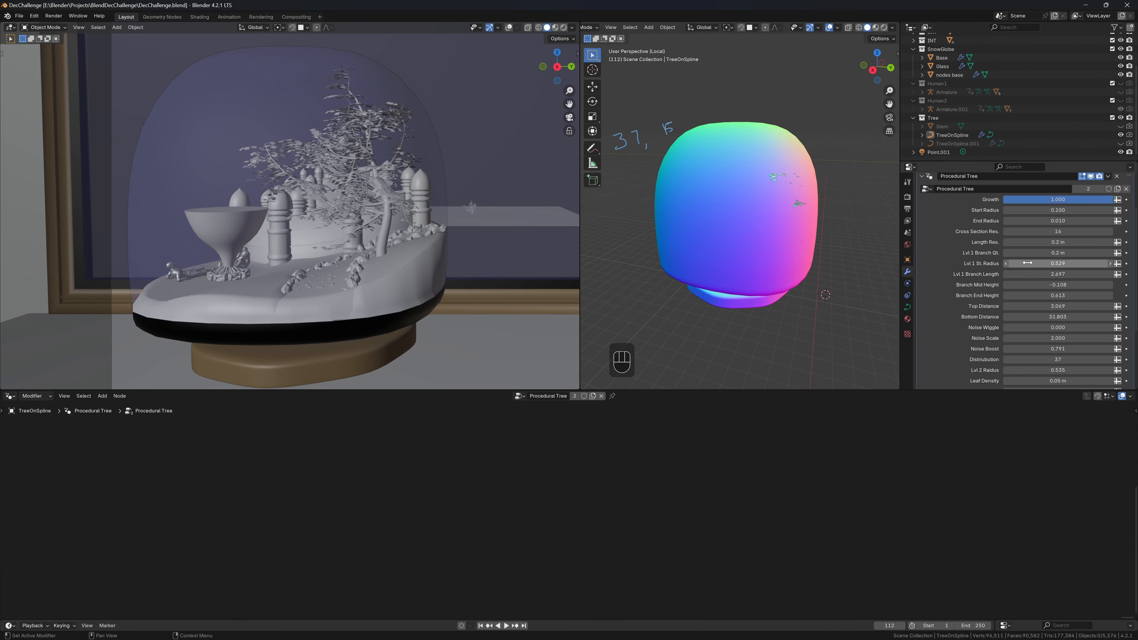
scroll(408, 196, up, 2)
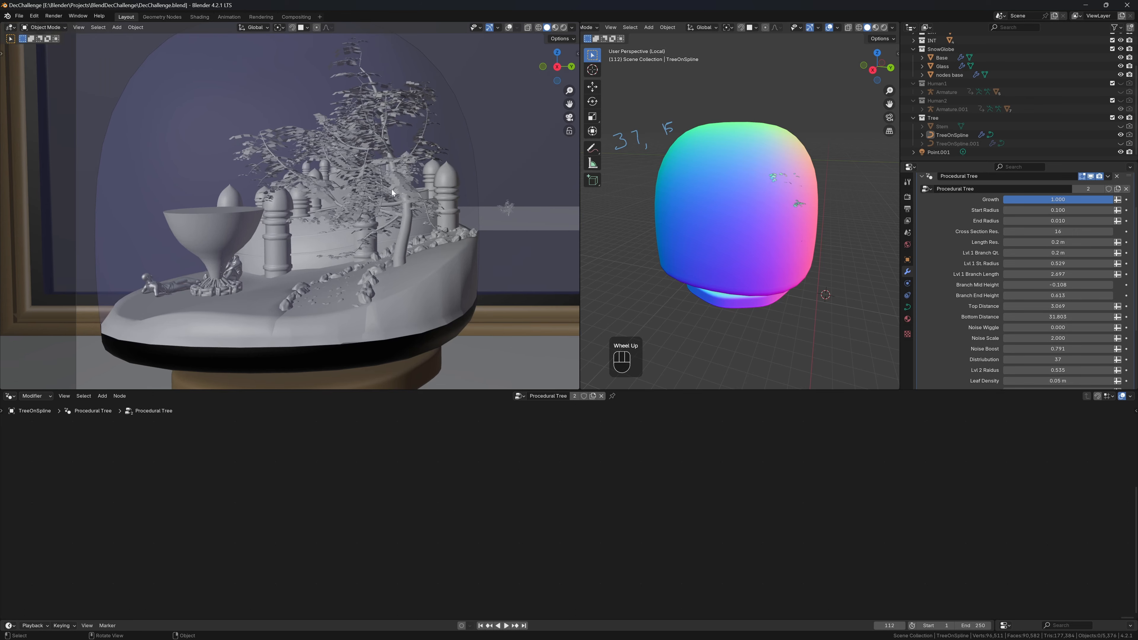
scroll(392, 189, down, 3)
key(z)
mouse_move(835, 190)
middle_down()
mouse_move(713, 192)
mouse_move(699, 173)
mouse_move(770, 180)
middle_up()
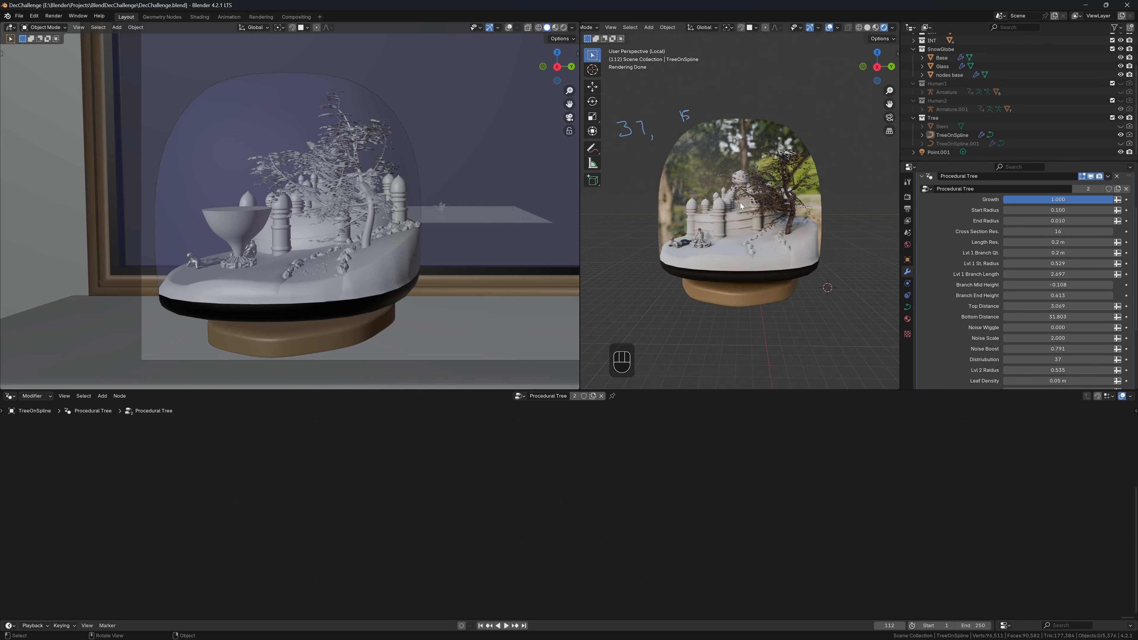
Step: Set the tree's Start Radius to 0.142 and undo the last Lvl 1 Branch Length change
scroll(761, 217, up, 3)
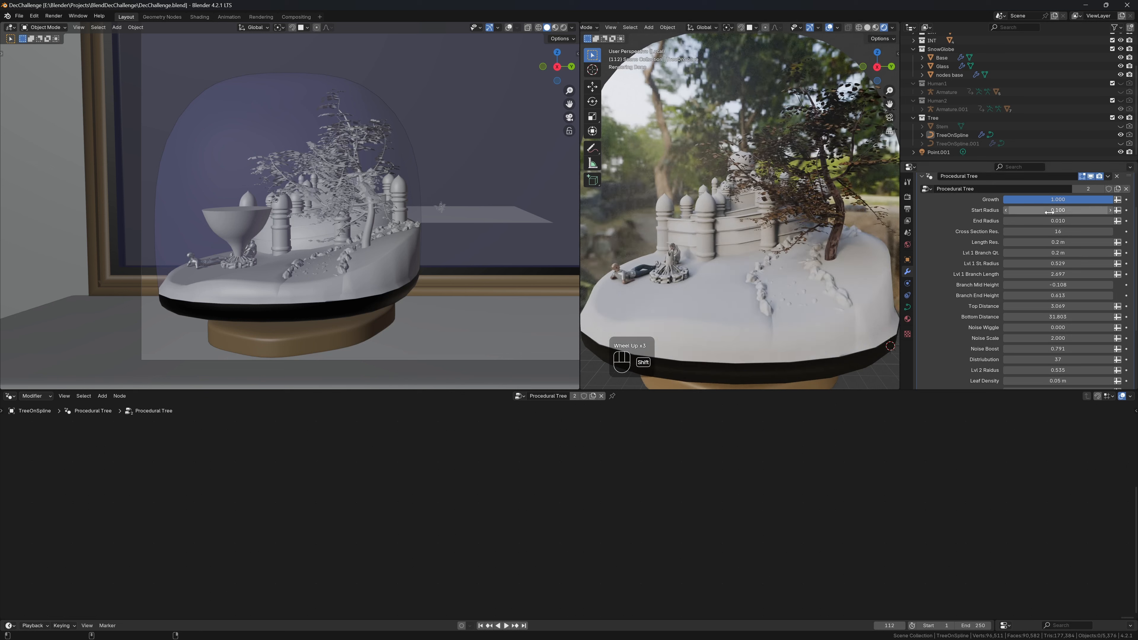
shift+drag(1049, 212, 1059, 211)
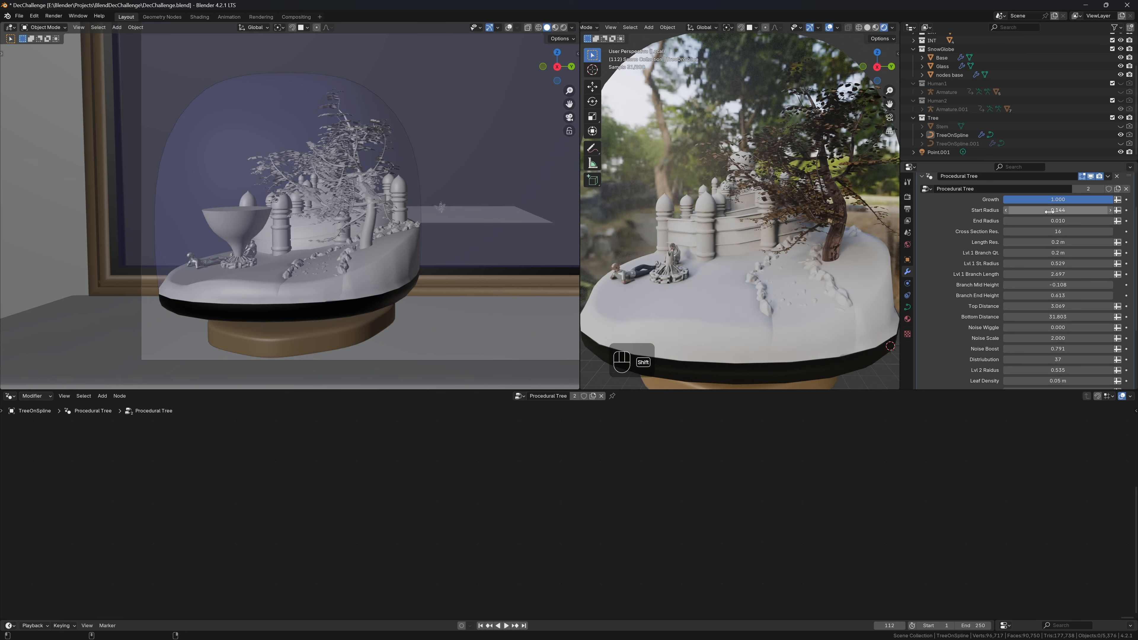
shift+drag(1049, 212, 1049, 212)
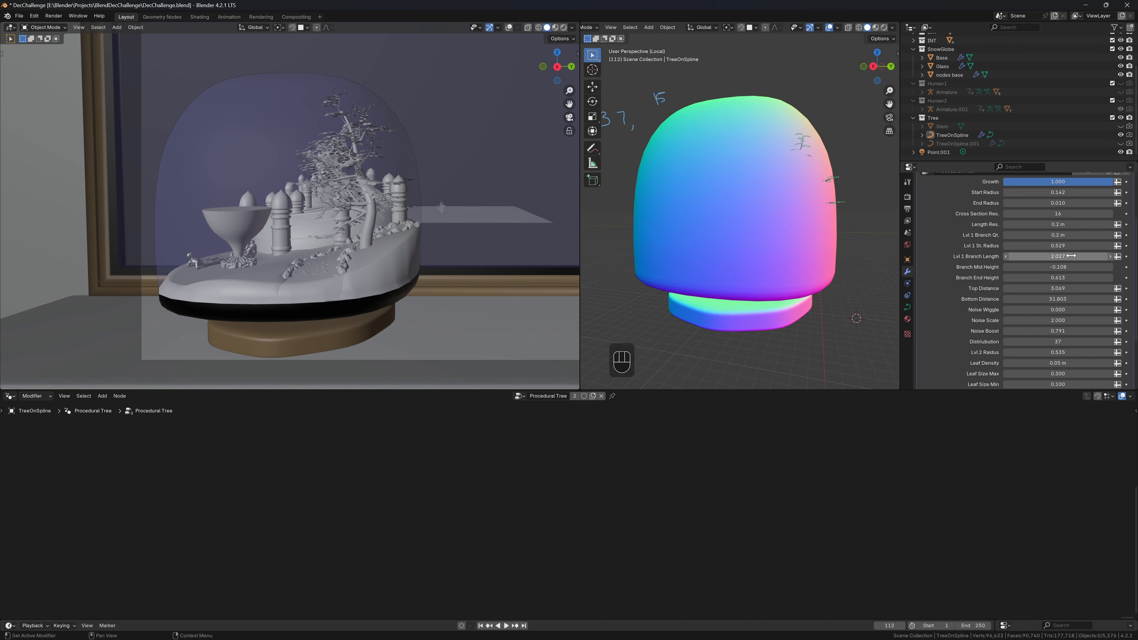
key(ctrl+z)
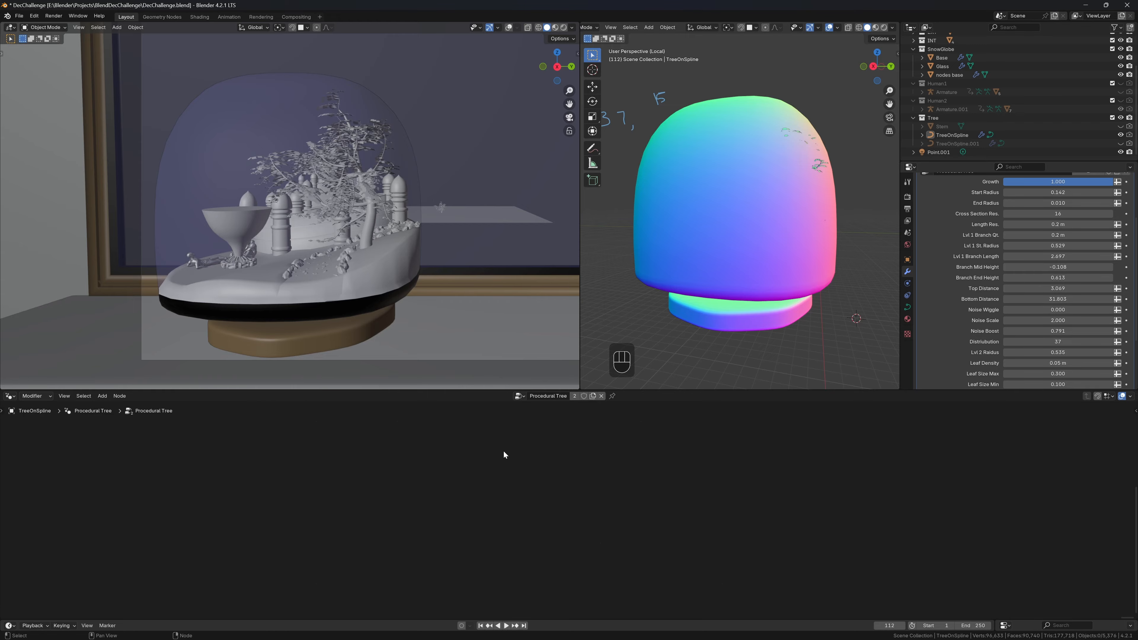
Step: Examine the Level 2 branch group and its inputs in the Procedural Tree node setup
scroll(503, 450, down, 3)
scroll(507, 451, up, 3)
click(542, 483)
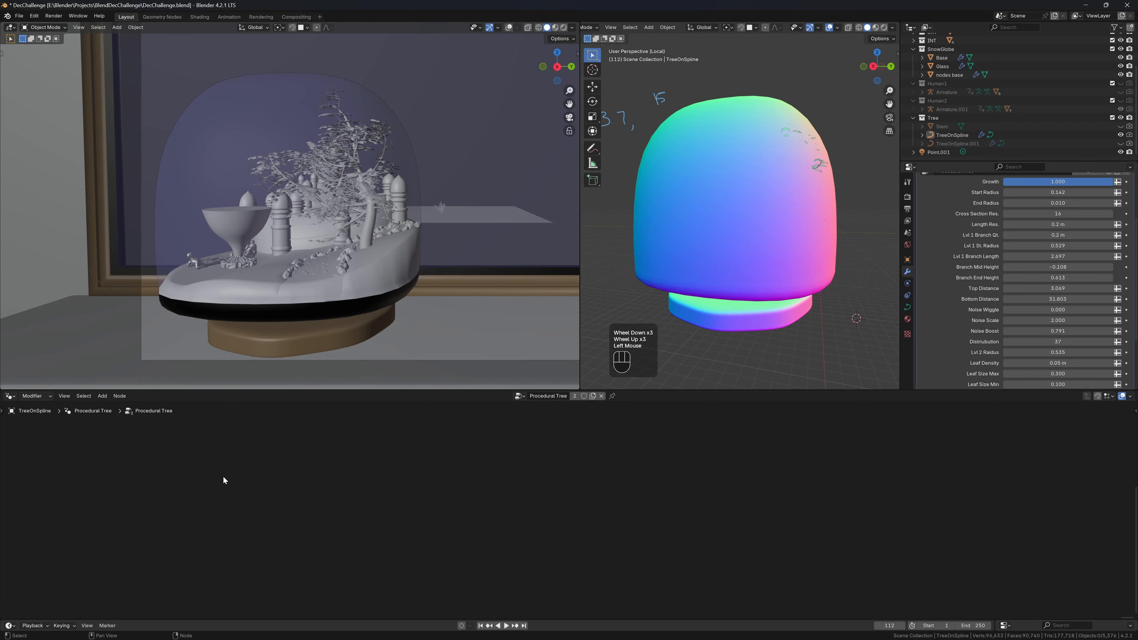
click(87, 455)
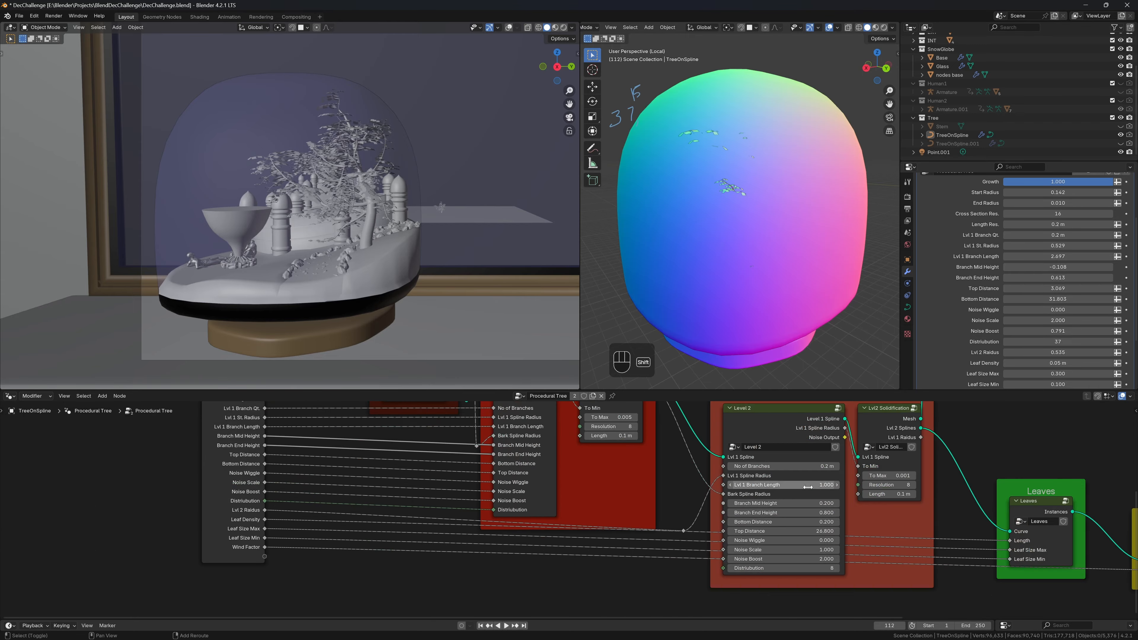
Step: Select the nodes base object and open the operation choices of the Multiply node linked to the Glass object's scale
key(Tab)
click(782, 241)
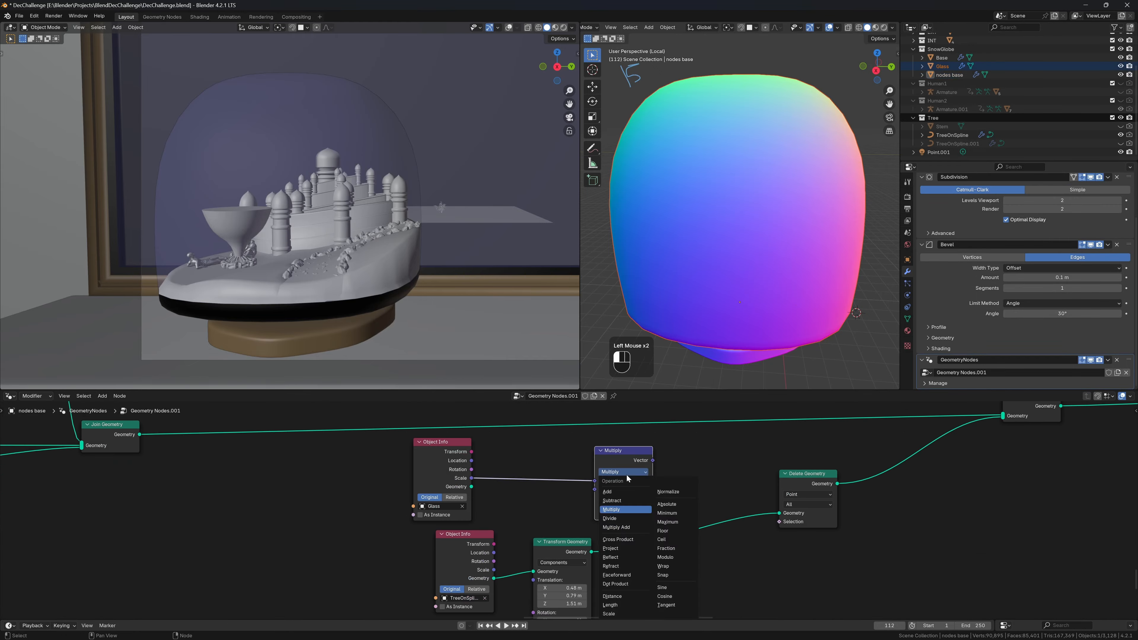
click(626, 474)
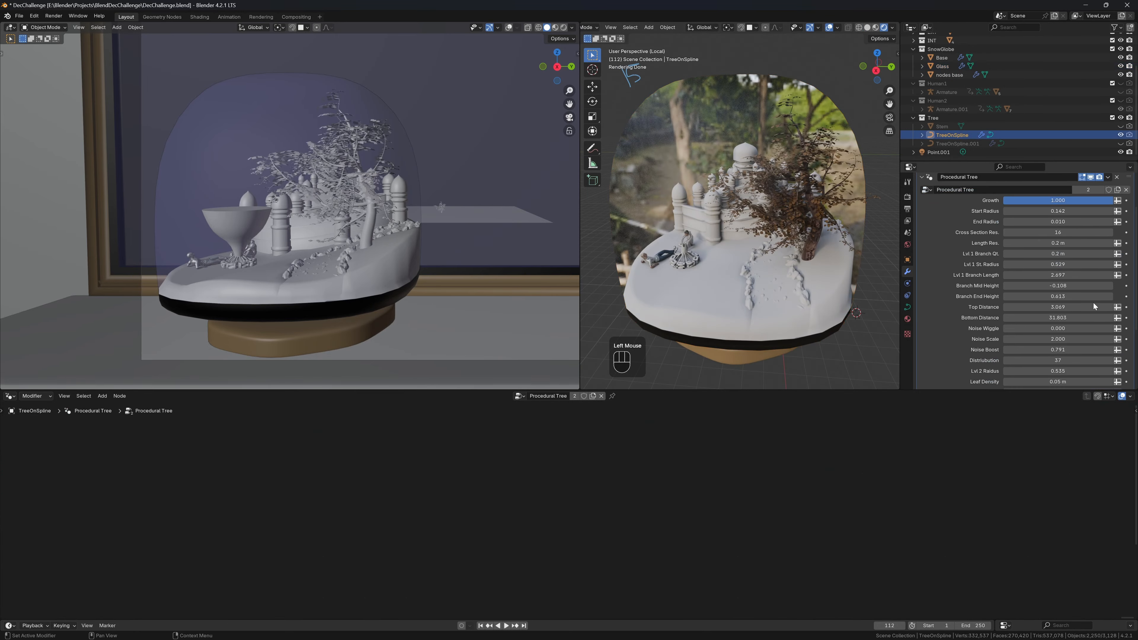
Step: Examine the tree's placement inside the glass from several sides in rendered shading
scroll(684, 548, up, 3)
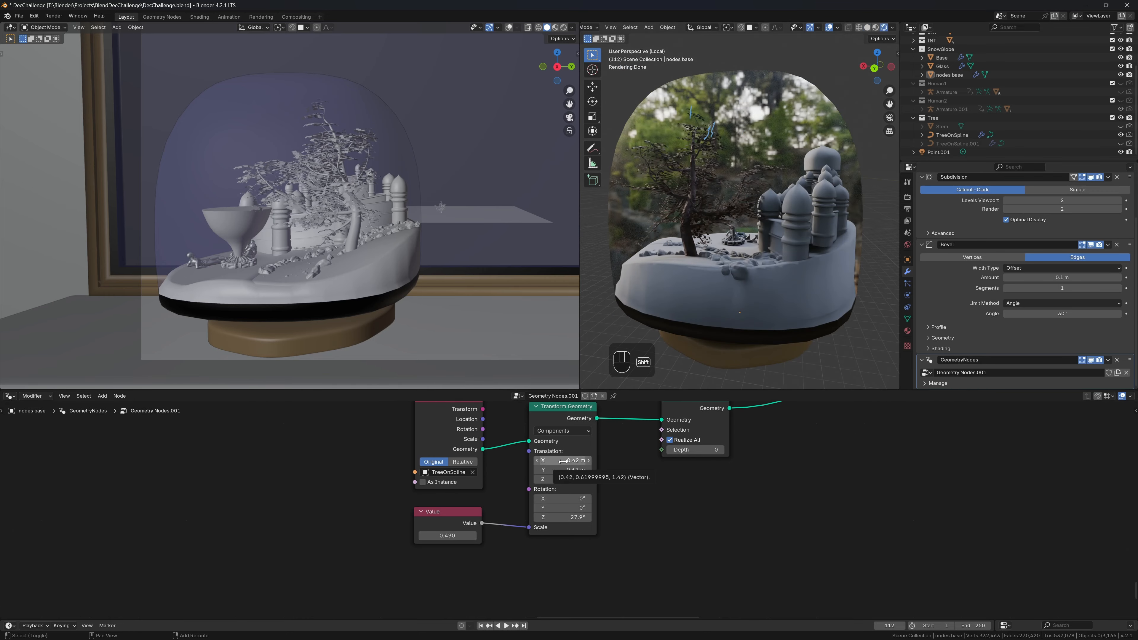
middle_drag(745, 243, 600, 254)
middle_drag(698, 254, 592, 254)
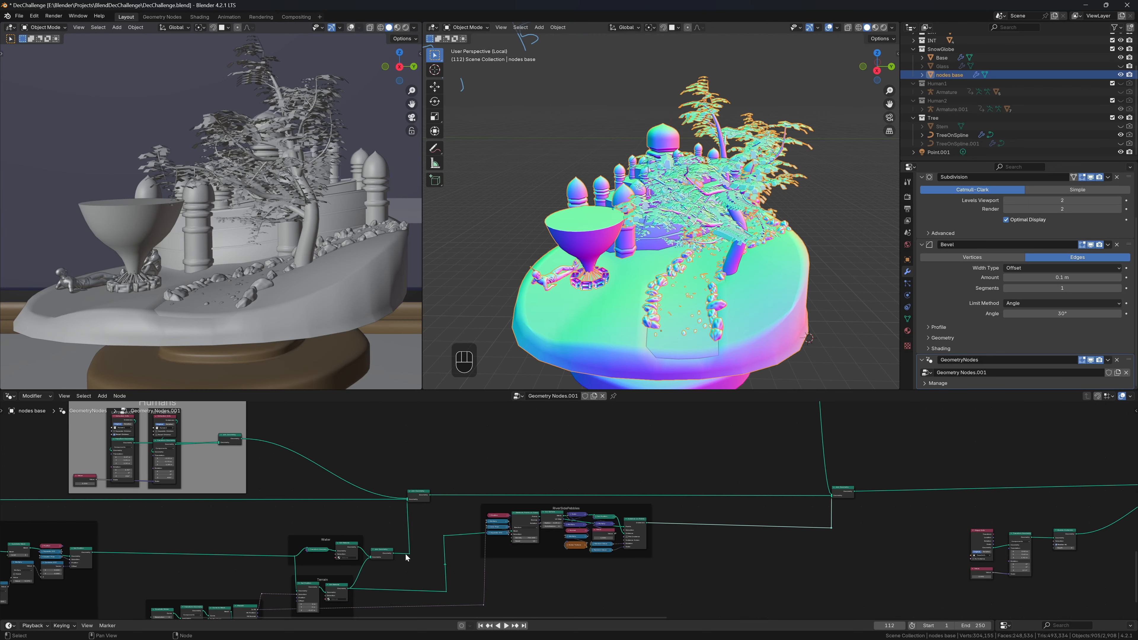
Step: Branch the terrain geometry through reroute points into the empty area past the Join Geometry node and save the file
mouse_move(408, 556)
mouse_down()
mouse_move(961, 561)
mouse_move(862, 555)
mouse_move(832, 428)
mouse_up()
text(rer)
click(899, 553)
click(868, 561)
text(r)
click(849, 443)
click(859, 434)
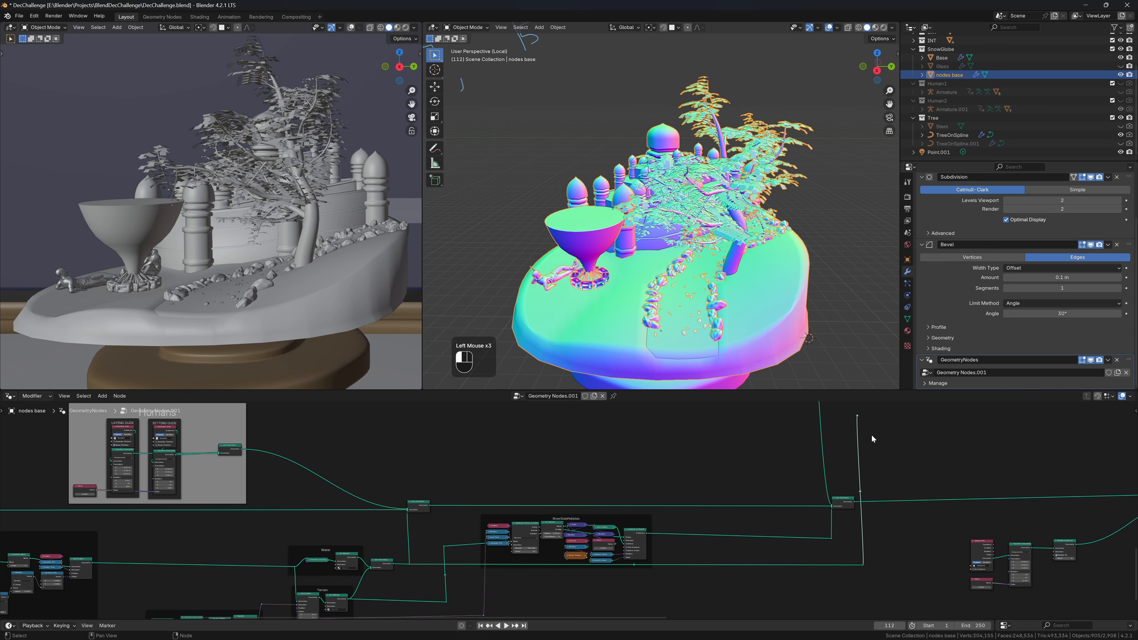
middle_drag(902, 446, 750, 523)
key(ctrl+s)
Step: Add a Distribute Points on Faces node to the rerouted terrain geometry and connect its Points output to the last Join Geometry node
drag(707, 494, 856, 485)
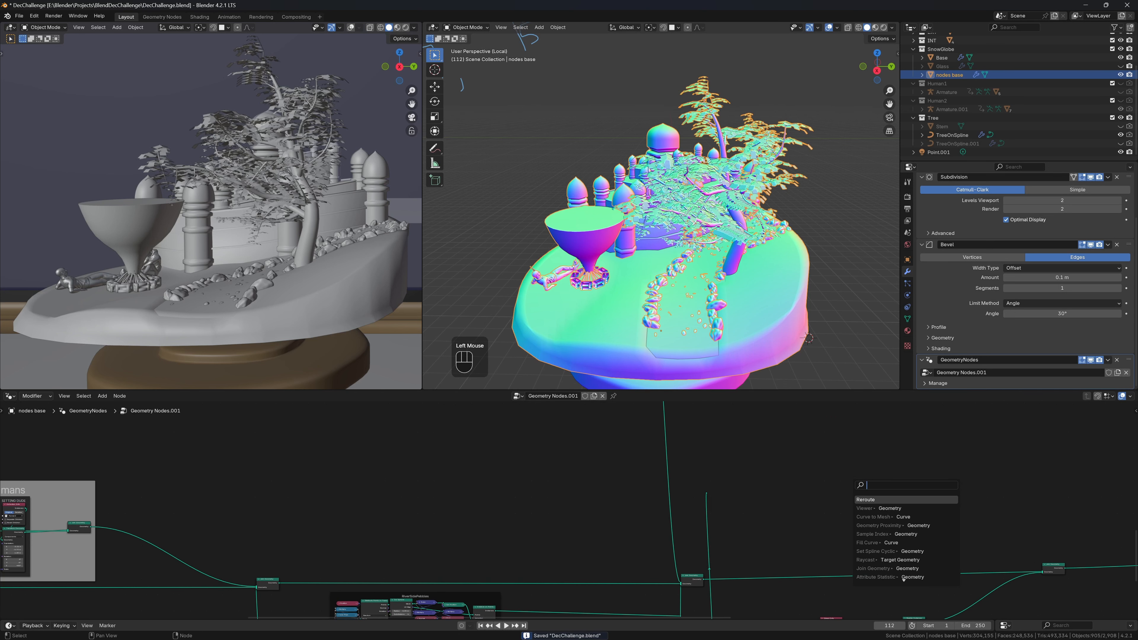
text(dis)
key(Down)
key(Return)
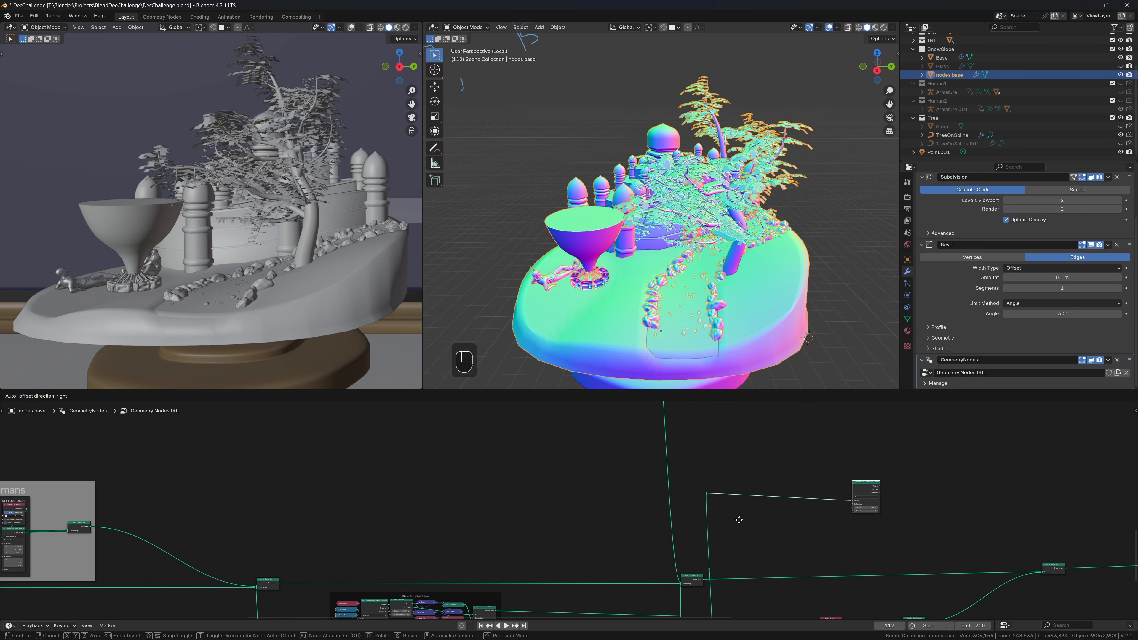
click(744, 487)
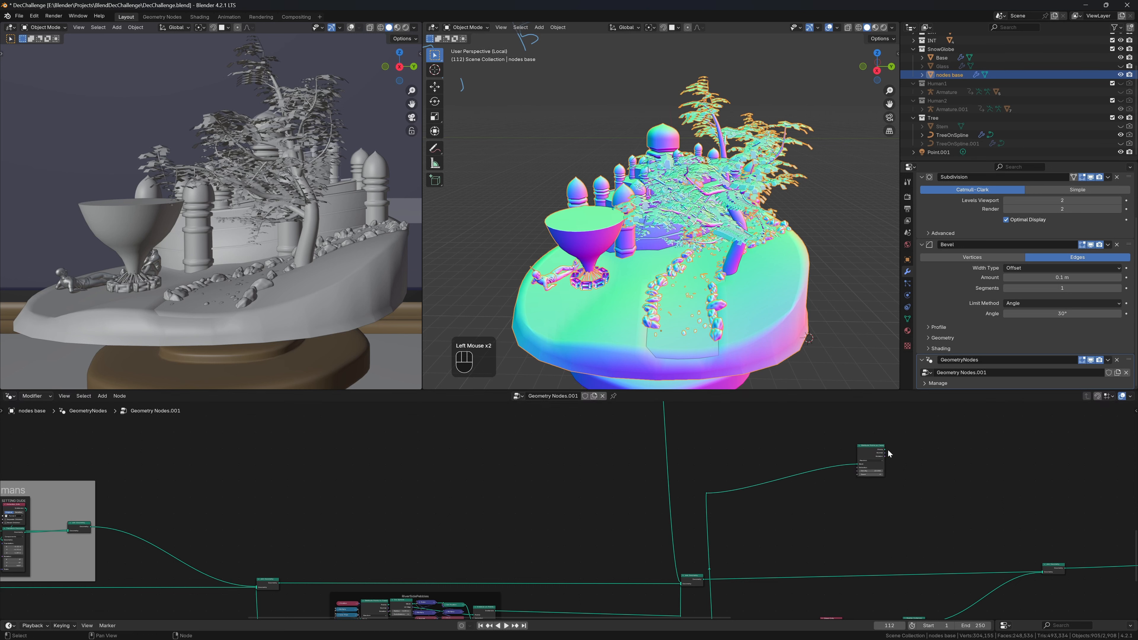
drag(884, 450, 1044, 574)
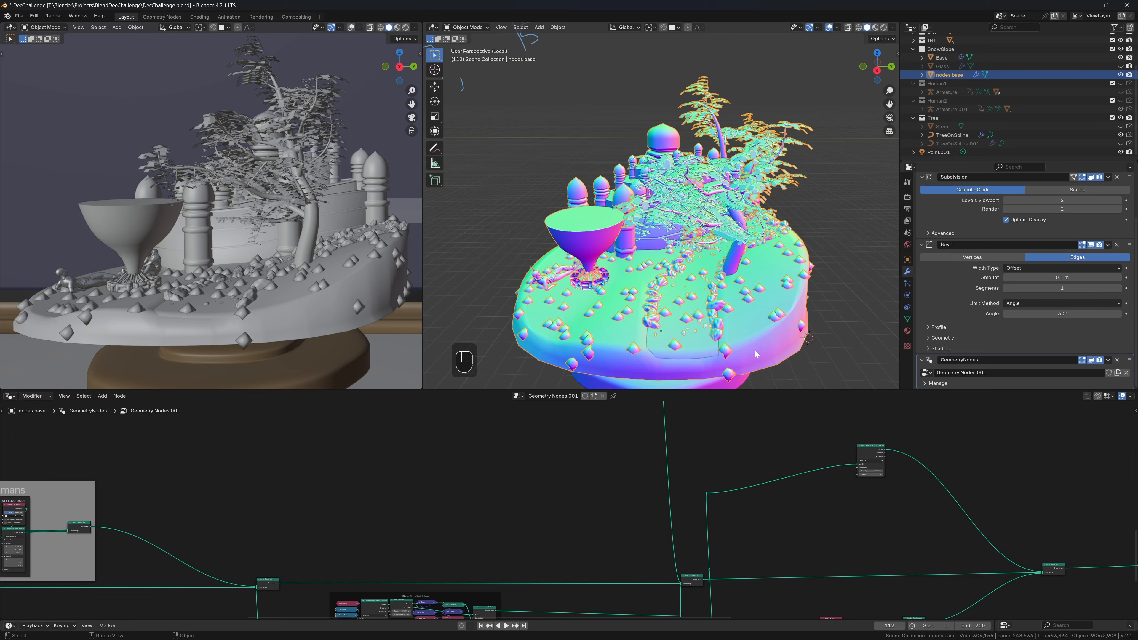
Step: Preview the distributed points on their own through a Viewer node and return to the full geometry
middle_drag(756, 354, 760, 302)
scroll(766, 307, up, 1)
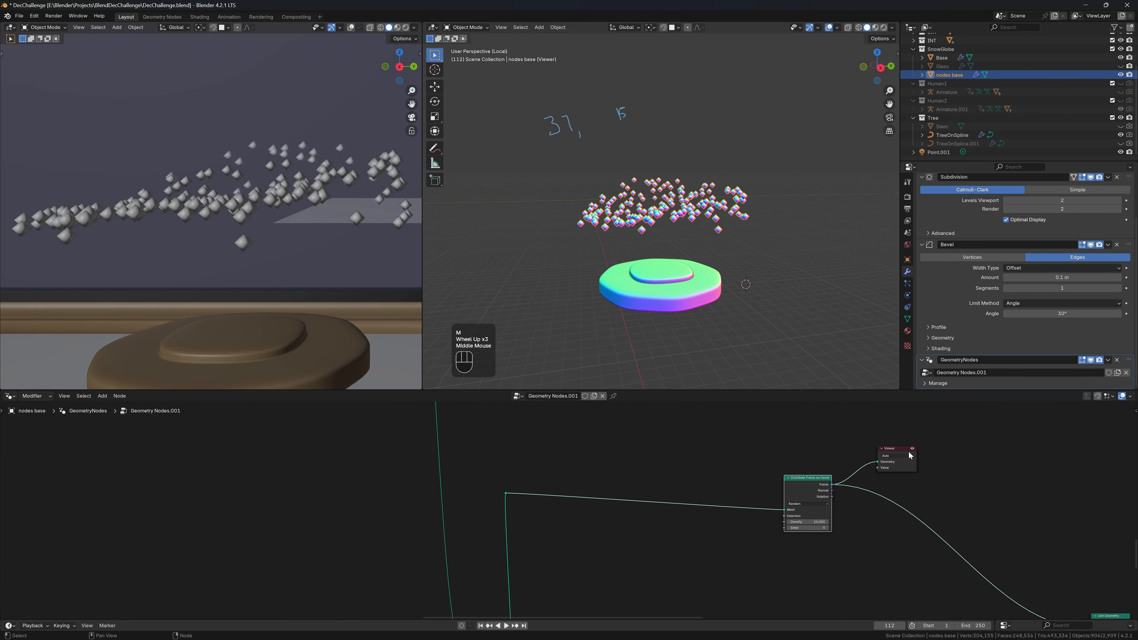
click(913, 450)
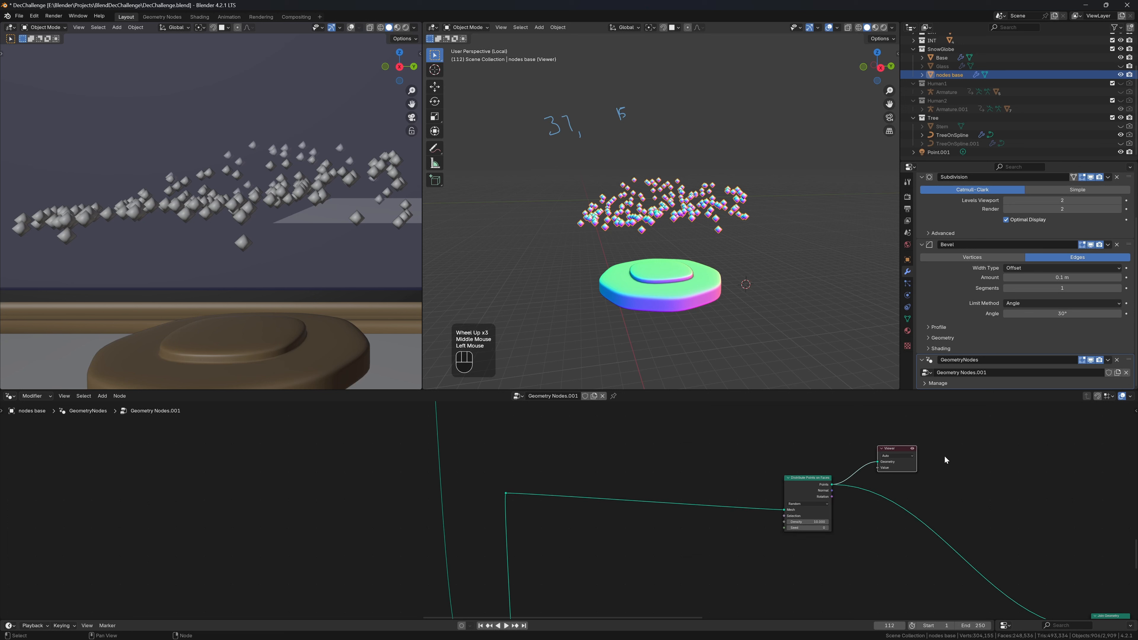
click(913, 449)
Step: Add a Mesh Circle node above the point distribution and set its Fill Type to N-Gon
key(shift+a)
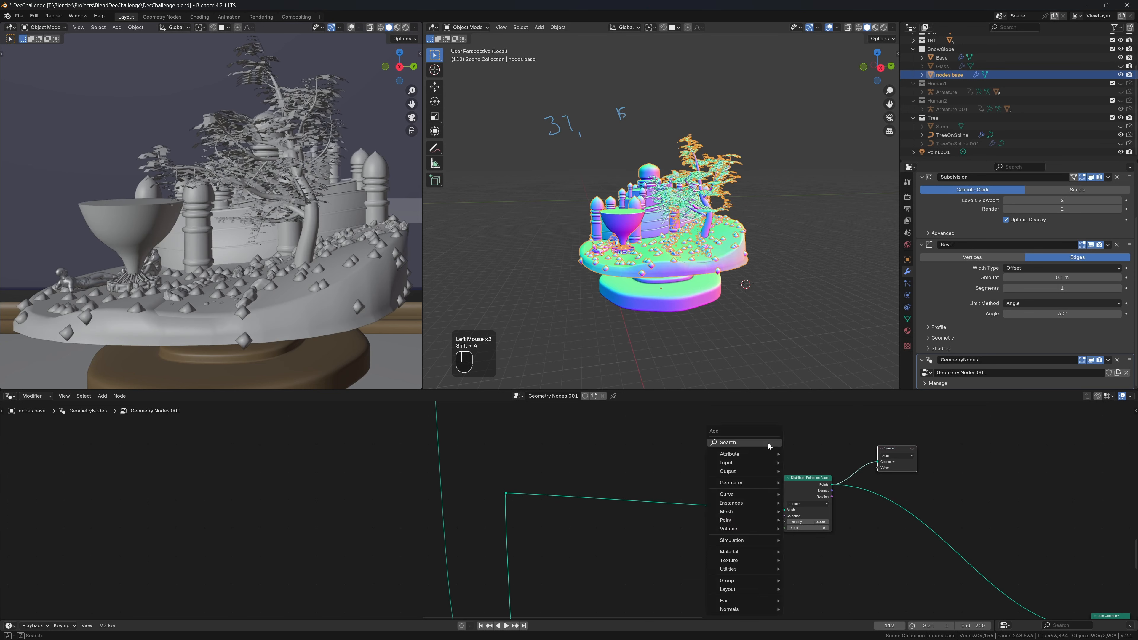
click(767, 442)
text(gri)
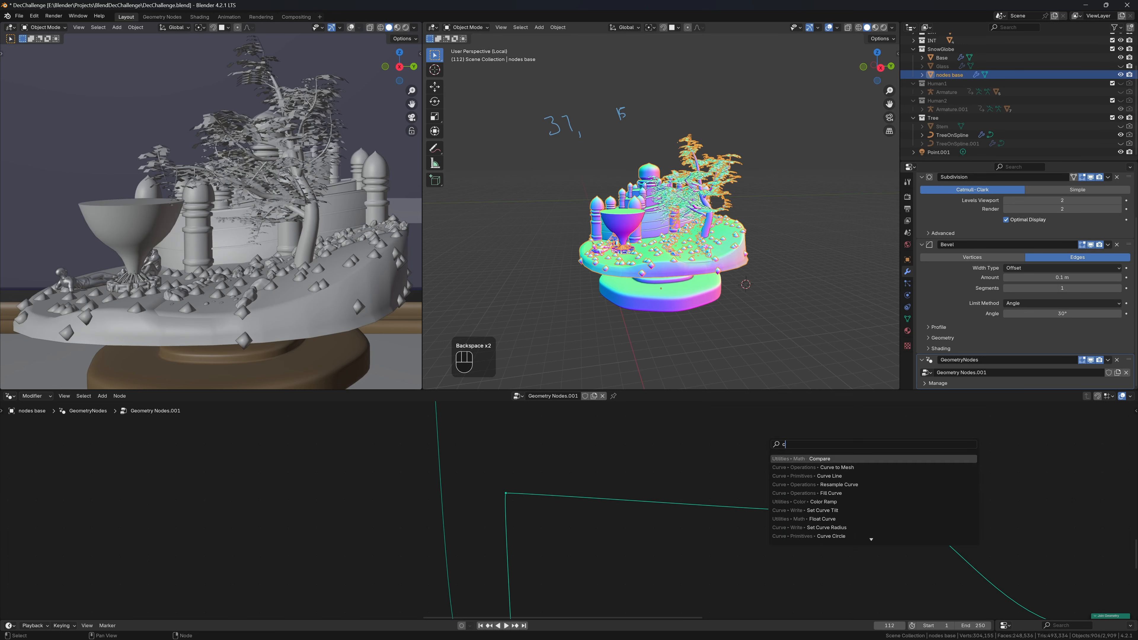
text(d)
key(BackSpace)
key(BackSpace)
key(BackSpace)
key(BackSpace)
text(ci)
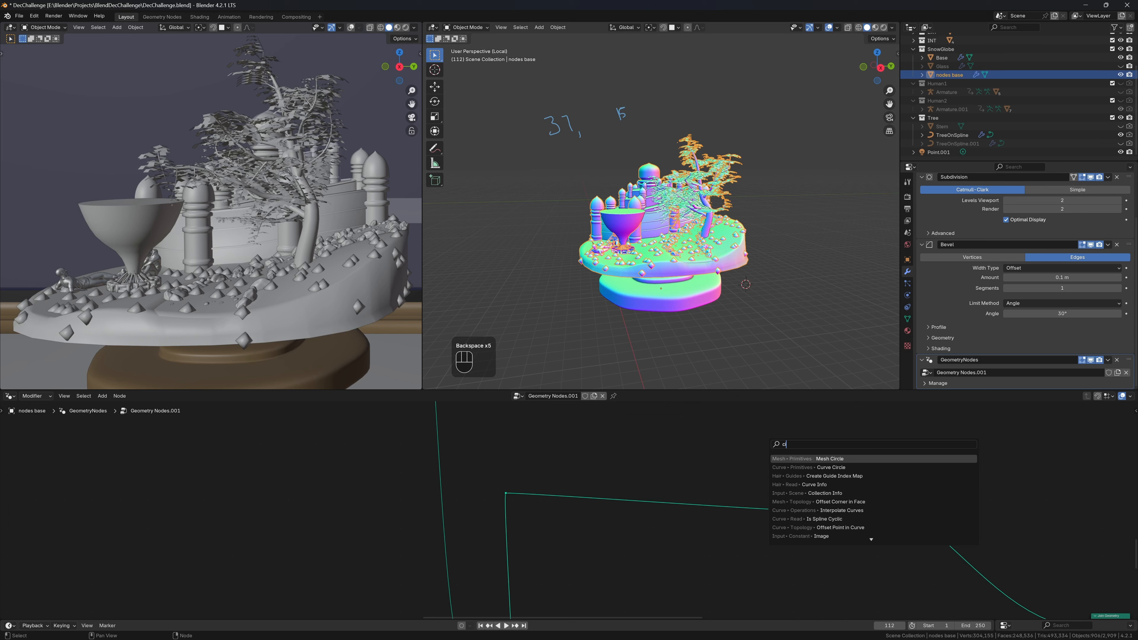
key(Return)
click(570, 406)
click(601, 424)
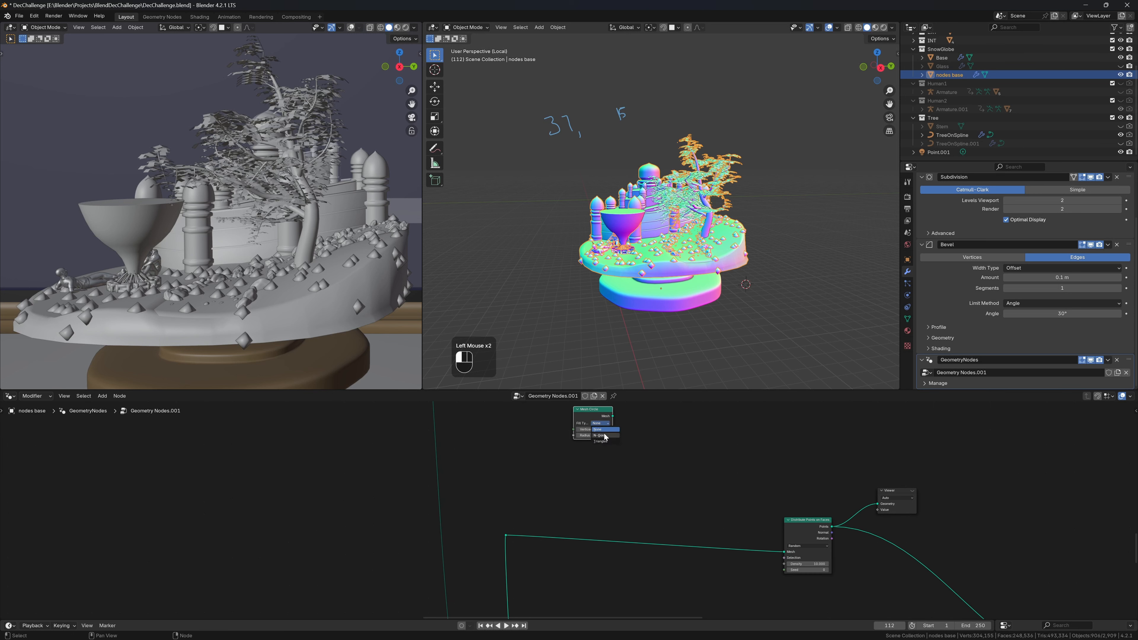
click(604, 437)
Step: Add a Raycast node targeting the Mesh Circle and connect Is Hit to the Selection of Distribute Points on Faces
key(shift+a)
text(rayca)
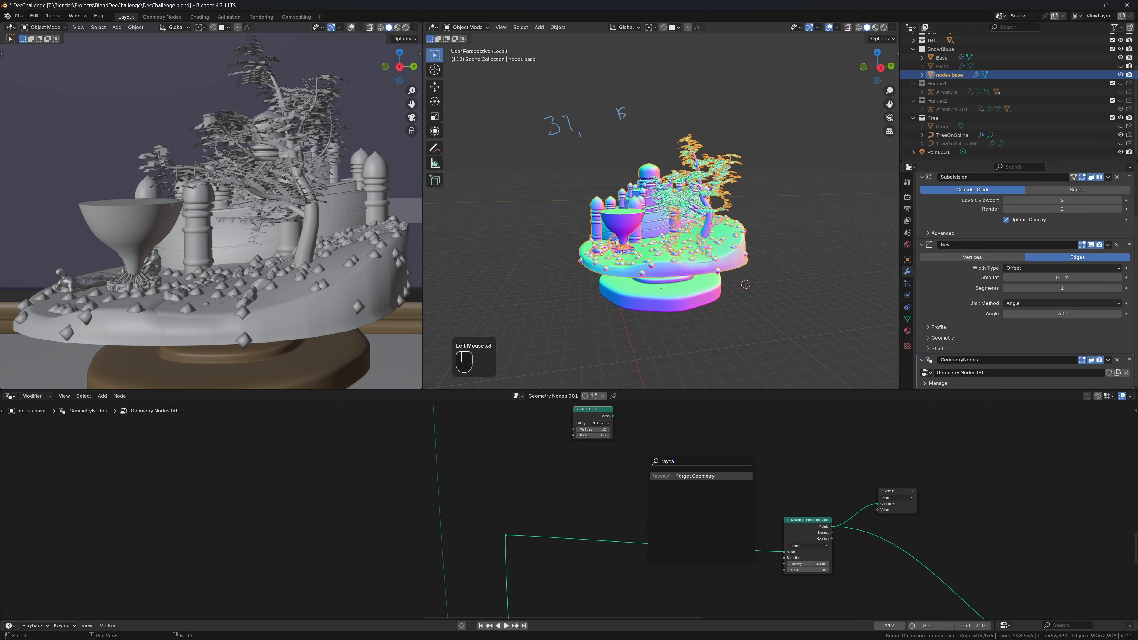
key(Return)
click(644, 426)
drag(686, 429, 786, 557)
middle_drag(778, 289, 735, 317)
scroll(730, 295, up, 2)
scroll(576, 449, up, 2)
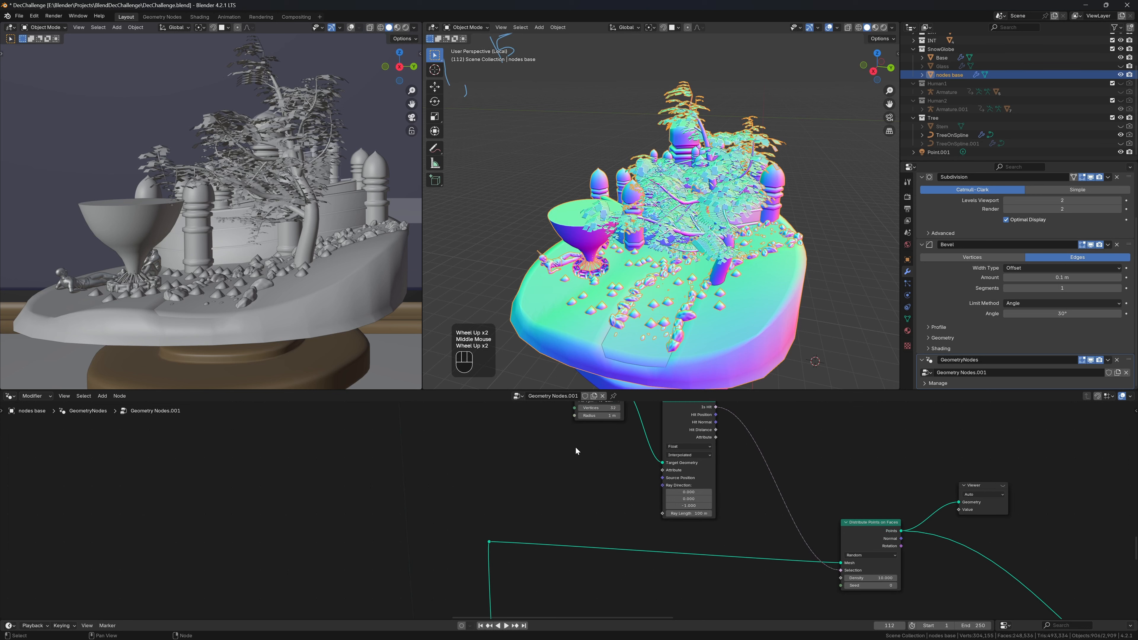
Step: Set the Mesh Circle's radius to 1.28 m, checking the point coverage on the terrain from several sides
mouse_move(591, 415)
shift+mouse_down()
mouse_move(619, 415)
mouse_move(607, 416)
shift+mouse_up()
middle_drag(698, 233, 478, 209)
middle_drag(630, 274, 659, 272)
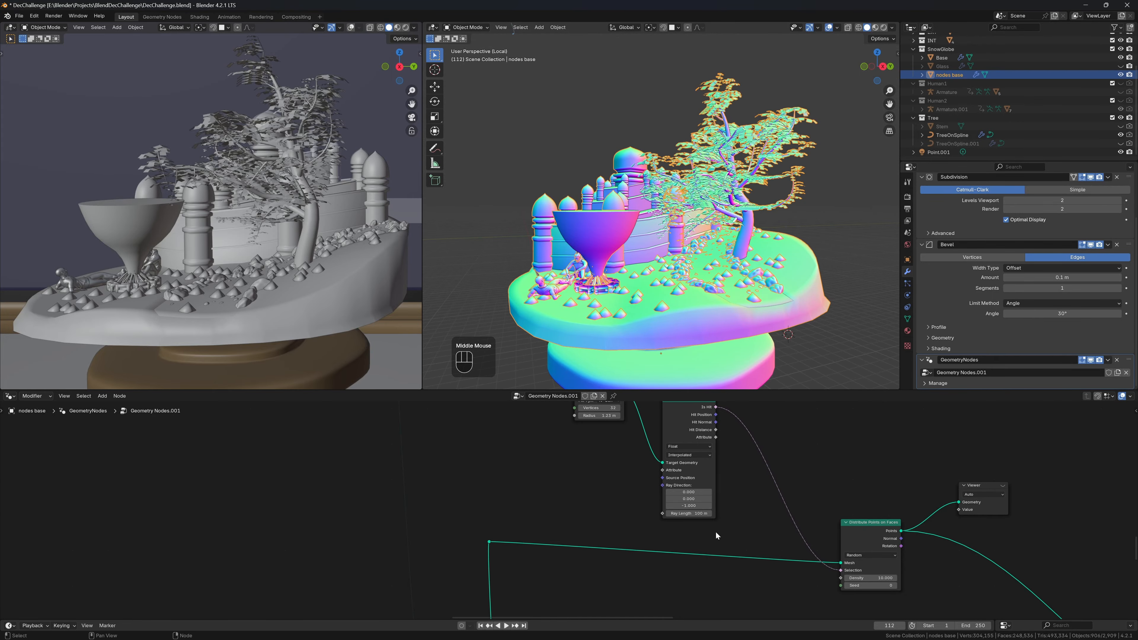
middle_drag(710, 262, 486, 241)
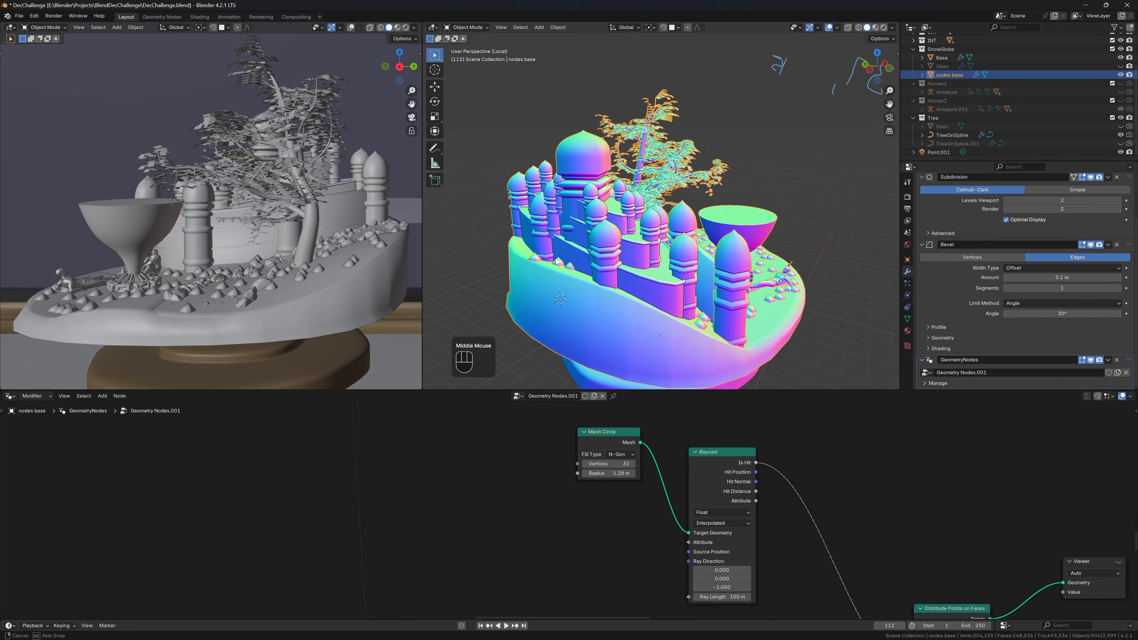
Step: Collapse the Mesh Circle and Raycast nodes, place them beside Distribute Points on Faces and save the file
scroll(485, 241, down, 3)
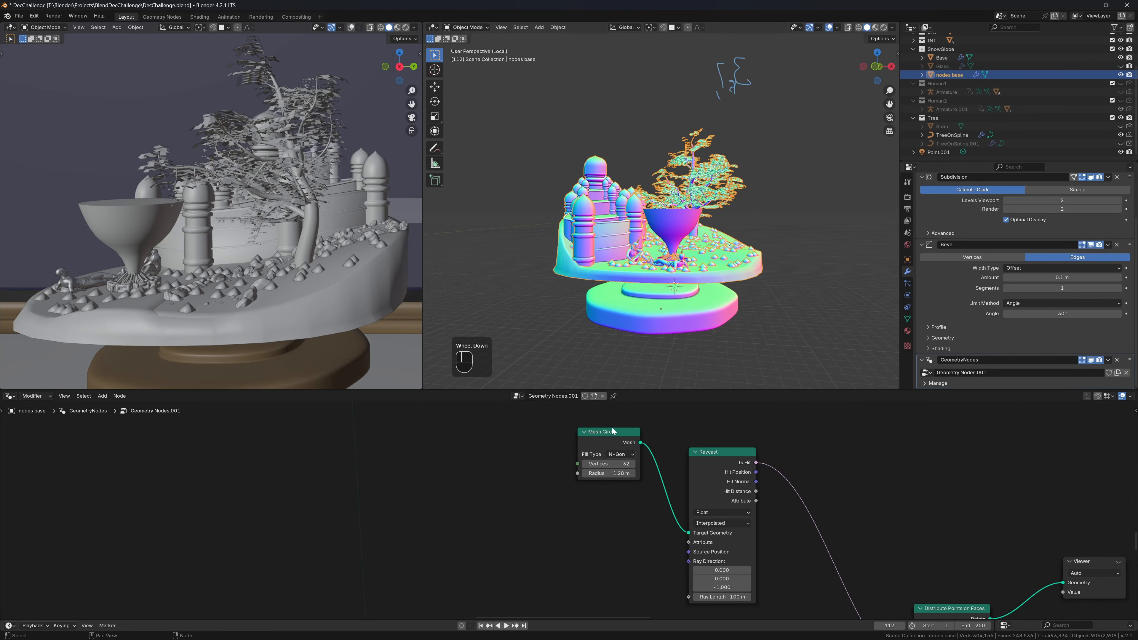
scroll(666, 449, down, 3)
click(649, 474)
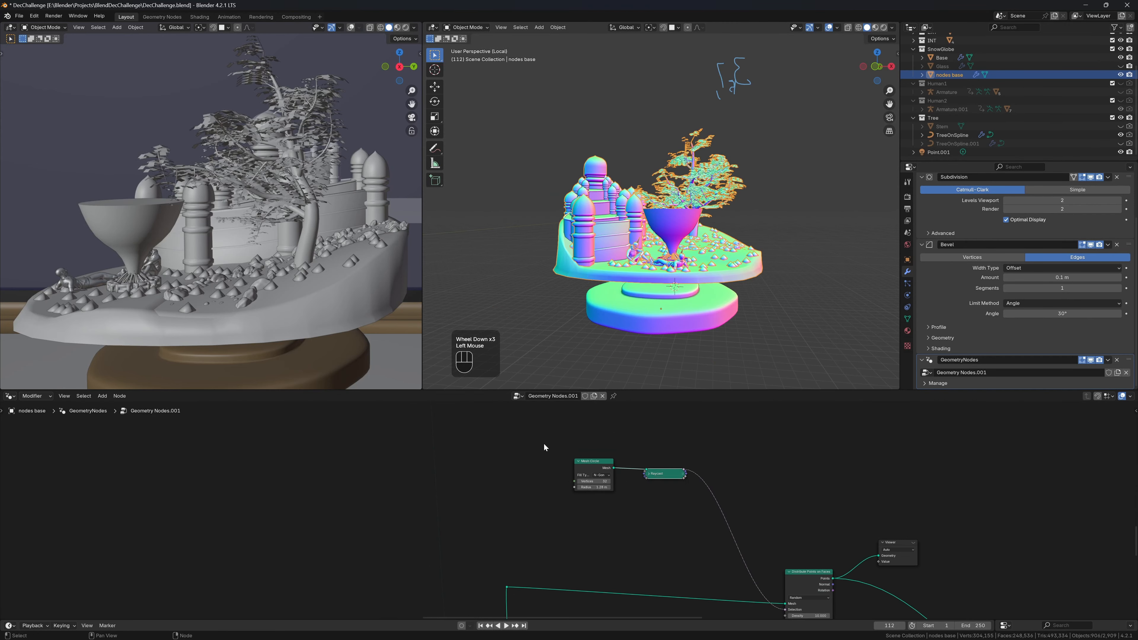
click(578, 461)
mouse_move(592, 462)
mouse_down()
mouse_move(682, 464)
mouse_move(661, 463)
mouse_up()
drag(647, 440, 675, 485)
key(g)
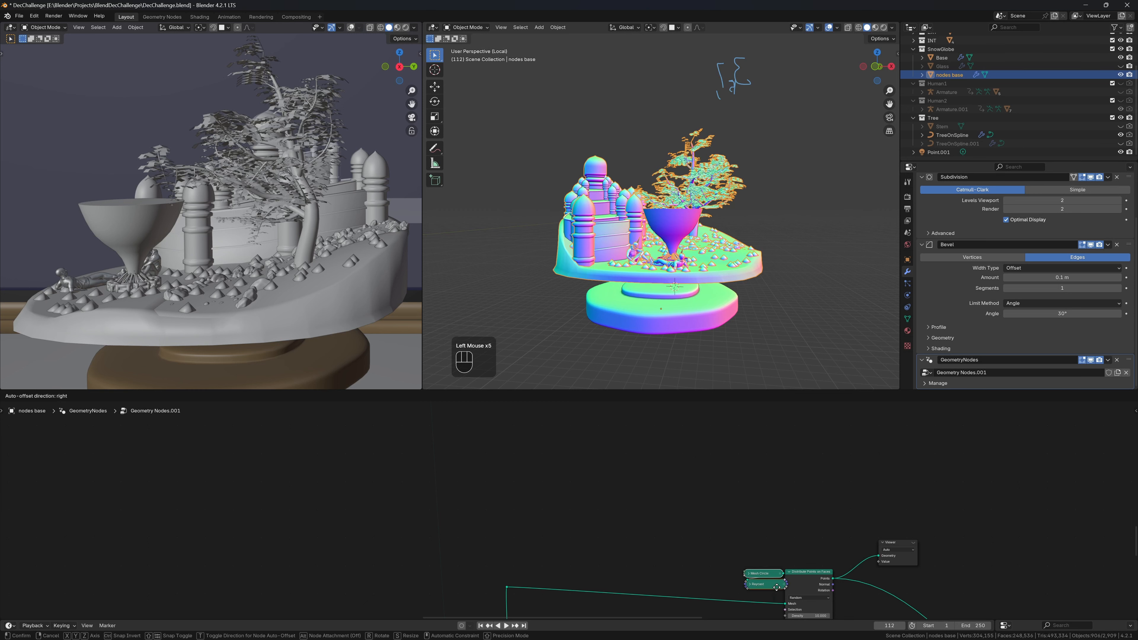
click(769, 599)
key(ctrl+s)
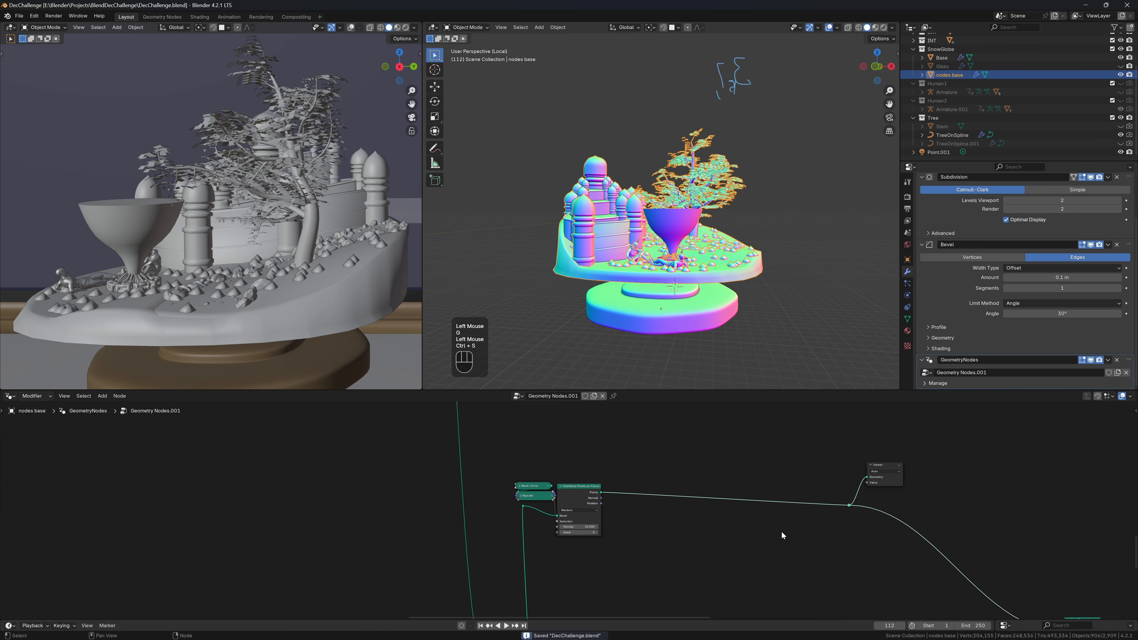
Step: Insert an Instance on Points node into the link after the Distribute Points on Faces node
key(shift+a)
mouse_move(768, 538)
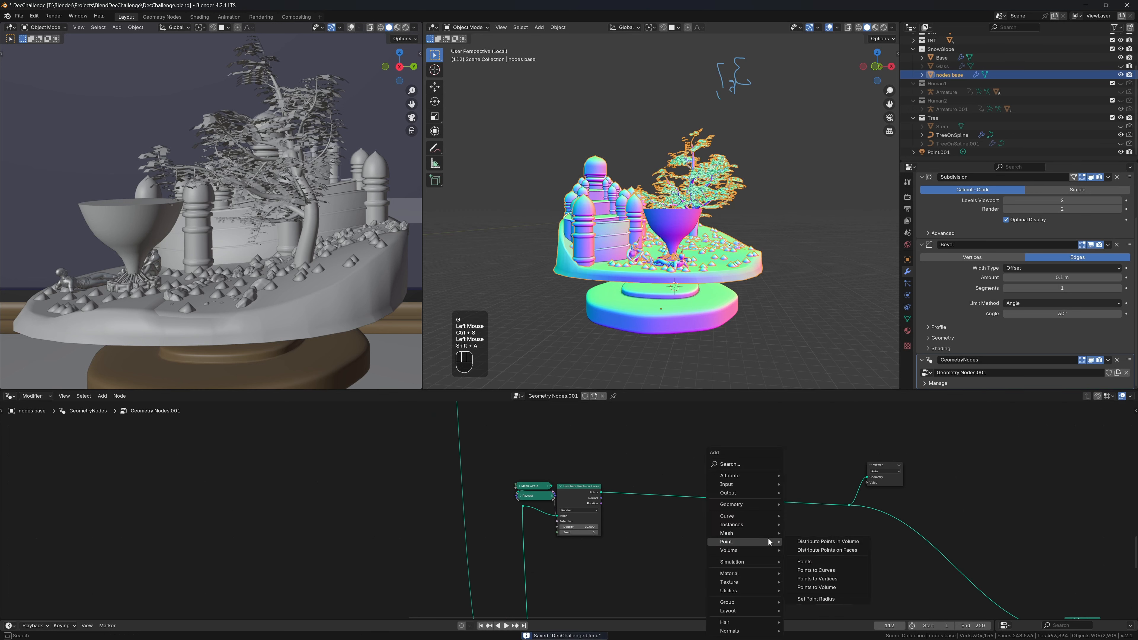
text(INS)
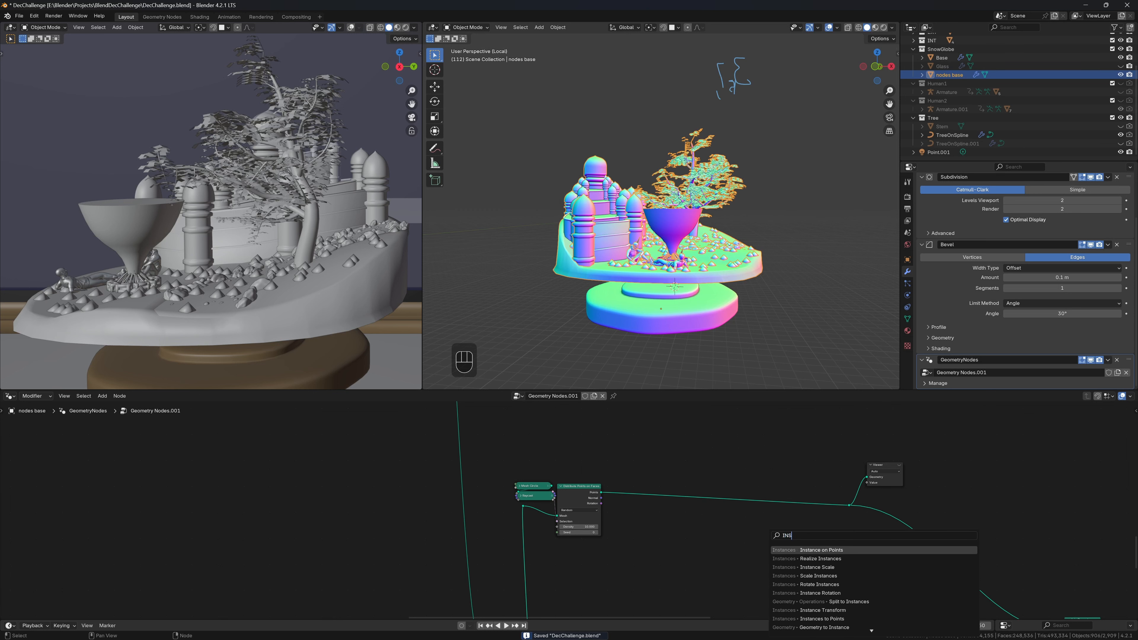
key(Return)
click(690, 493)
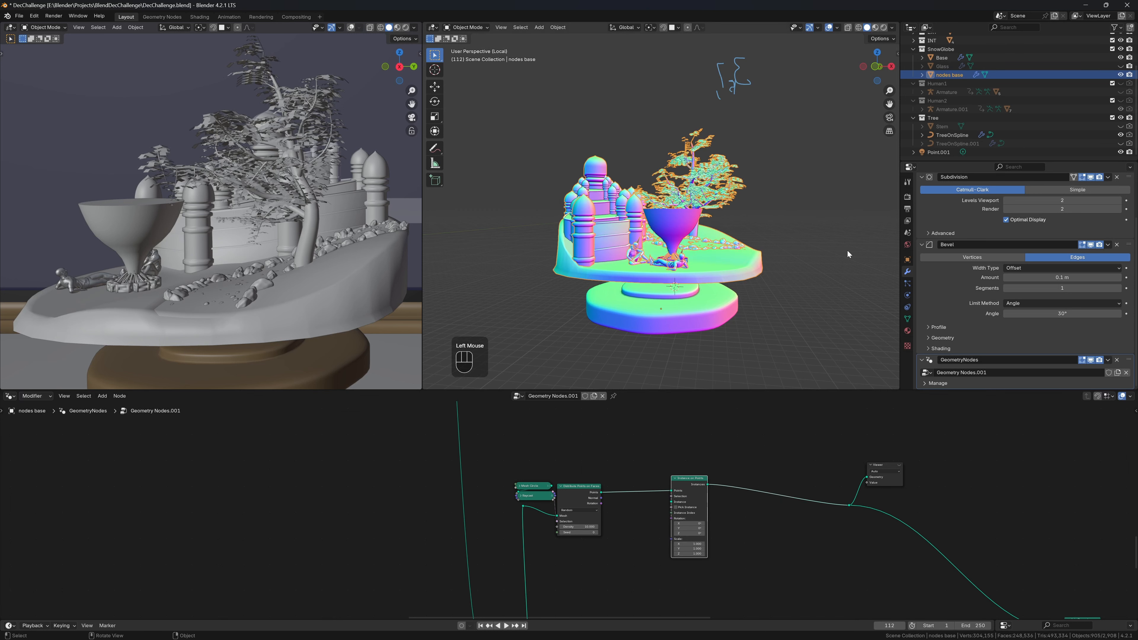
Step: Unhide the Stem object in the Tree collection and switch to the Geometry Nodes workspace with it selected
click(947, 128)
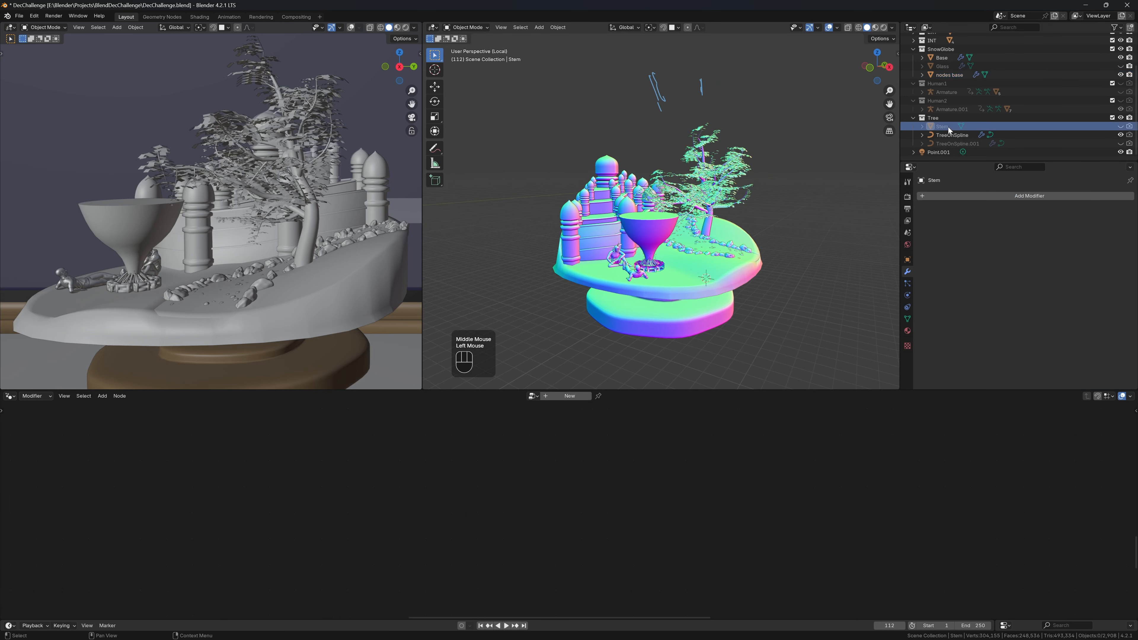
click(1120, 126)
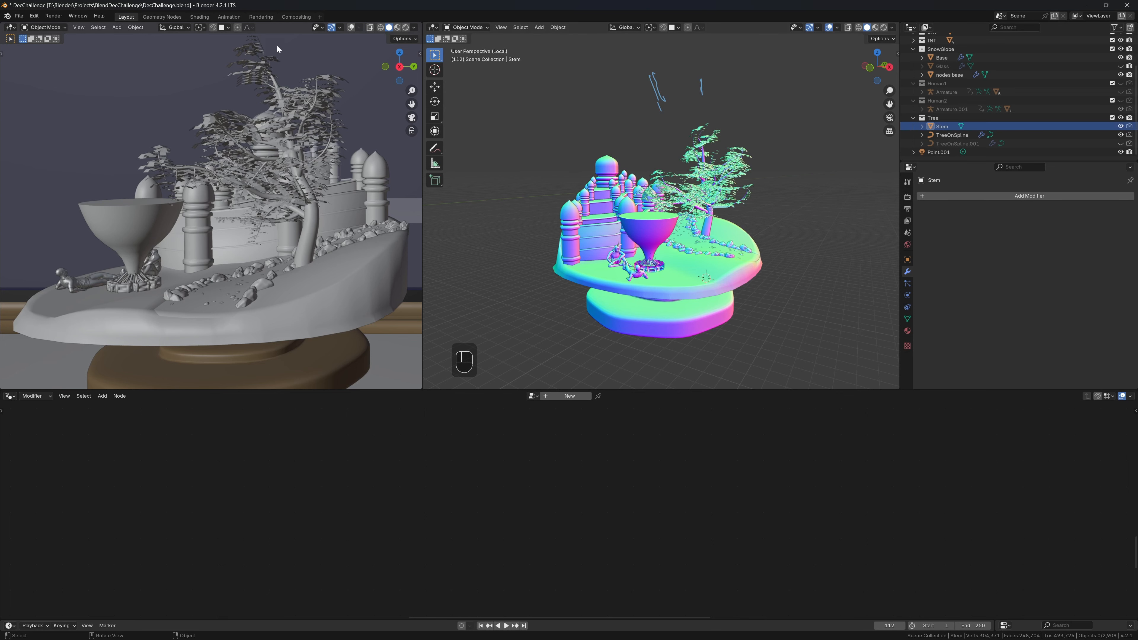
click(162, 17)
key(period)
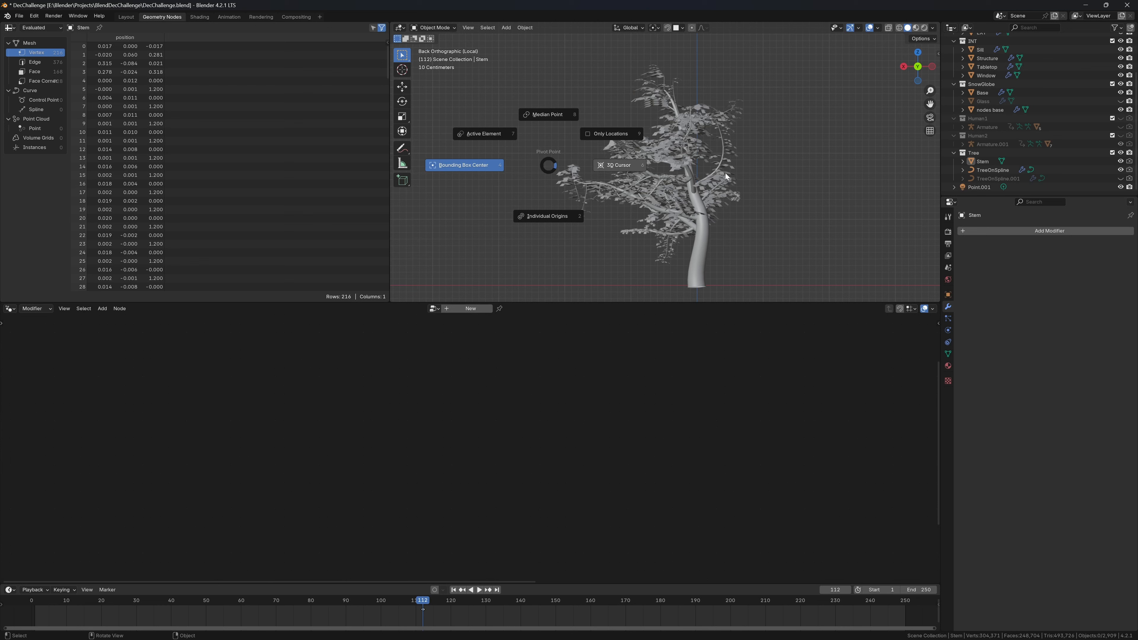
Step: Isolate the Stem object in local view and inspect its leaf planes in rendered shading
click(620, 166)
click(1014, 162)
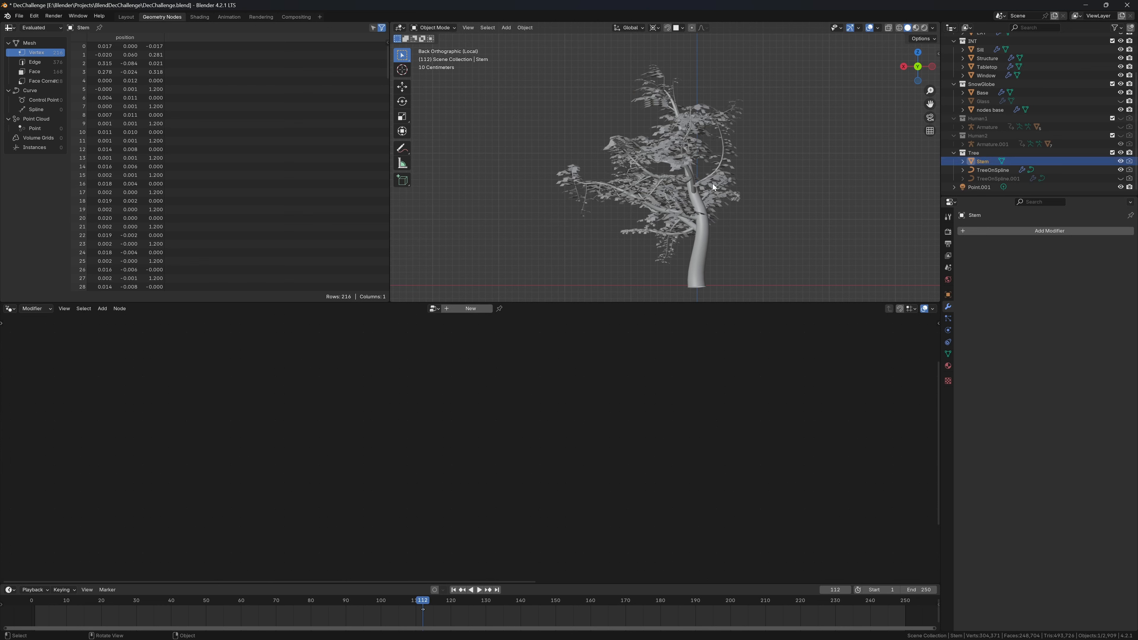
key(KP_Divide)
key(KP_Divide)
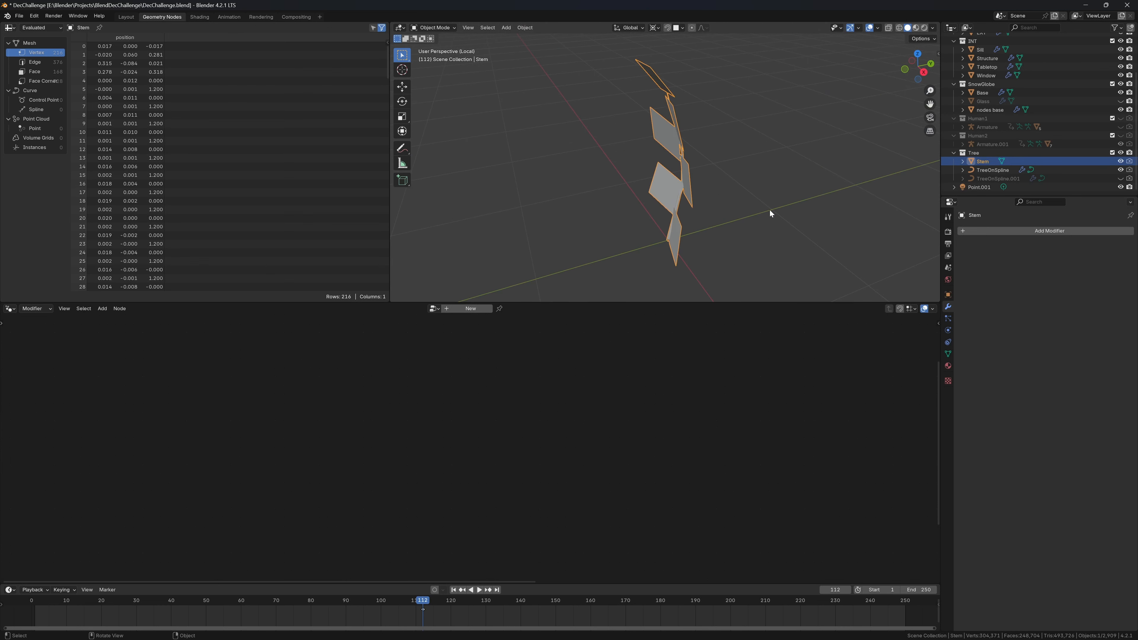
middle_drag(770, 210, 676, 208)
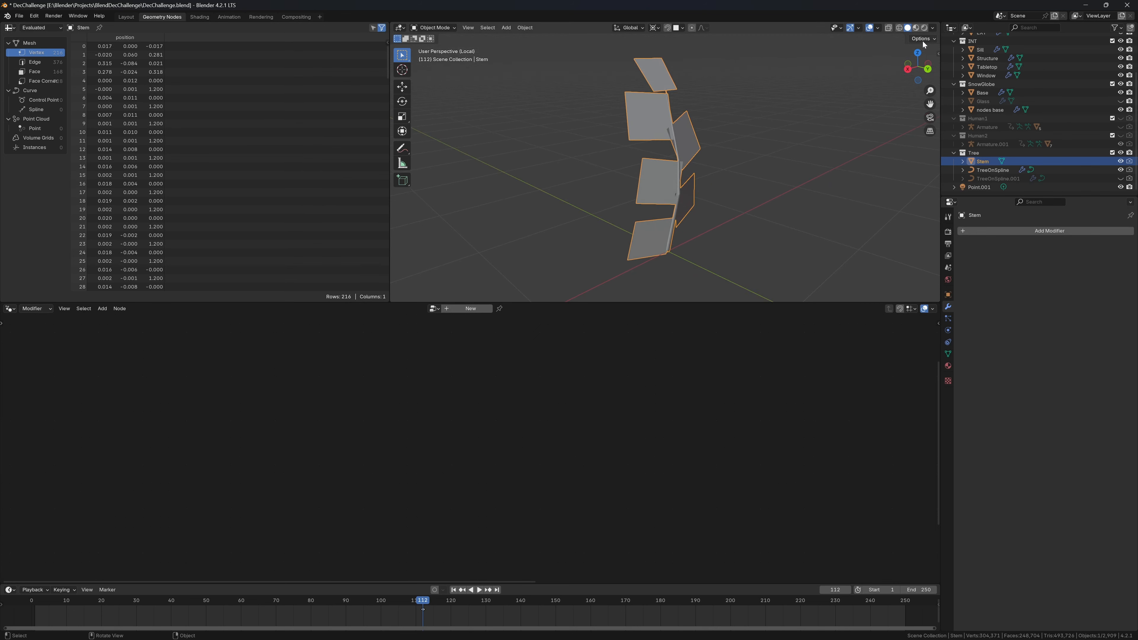
click(813, 209)
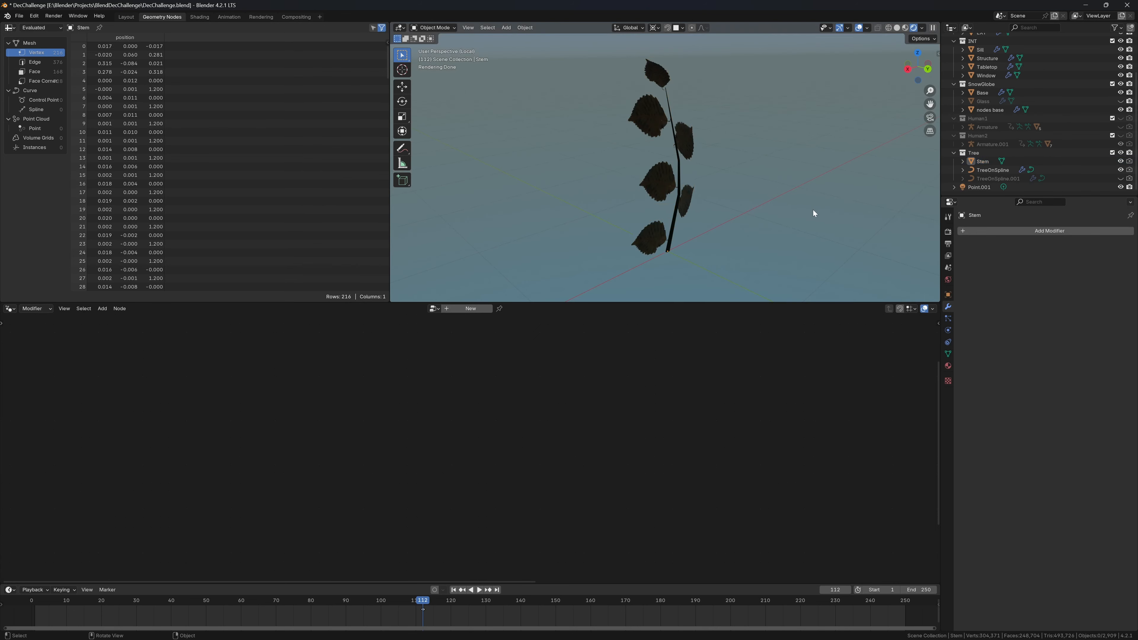
mouse_move(813, 210)
middle_down()
mouse_move(765, 181)
mouse_move(770, 219)
mouse_move(697, 238)
middle_up()
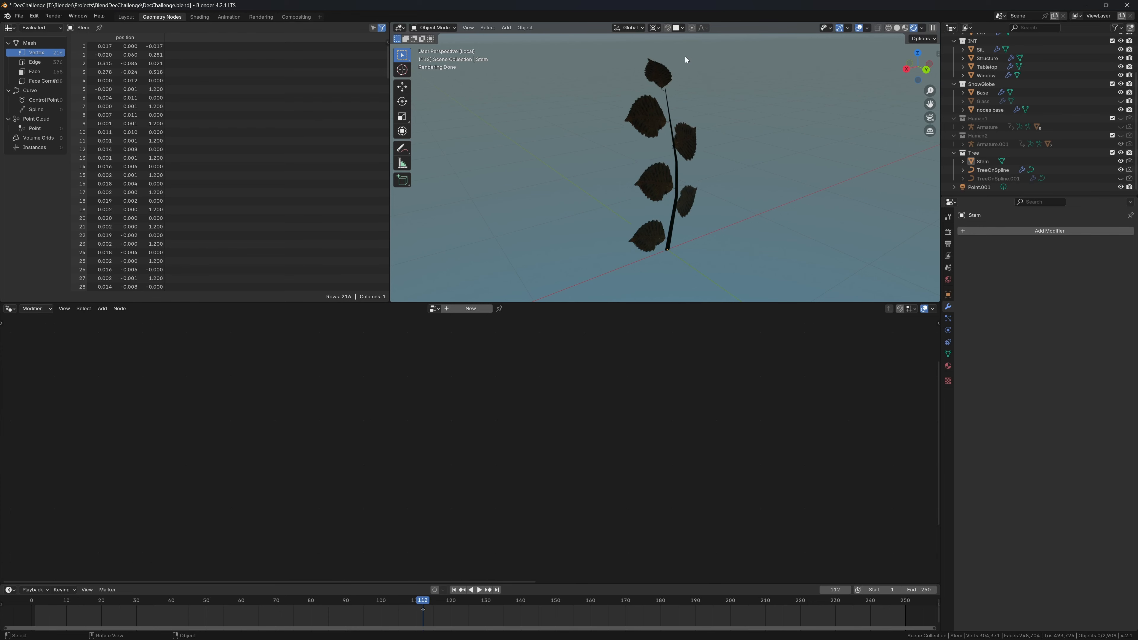
Step: In the Layout workspace, add a Grid node to the nodes base tree and link its Mesh to Instance on Points' Instance input
click(126, 16)
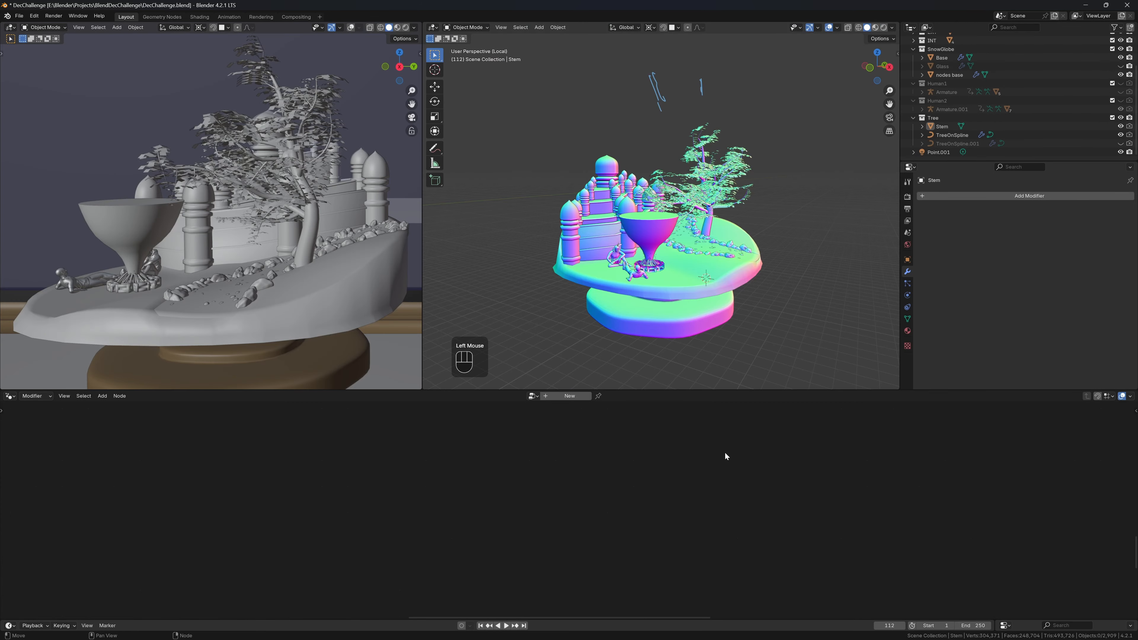
click(956, 74)
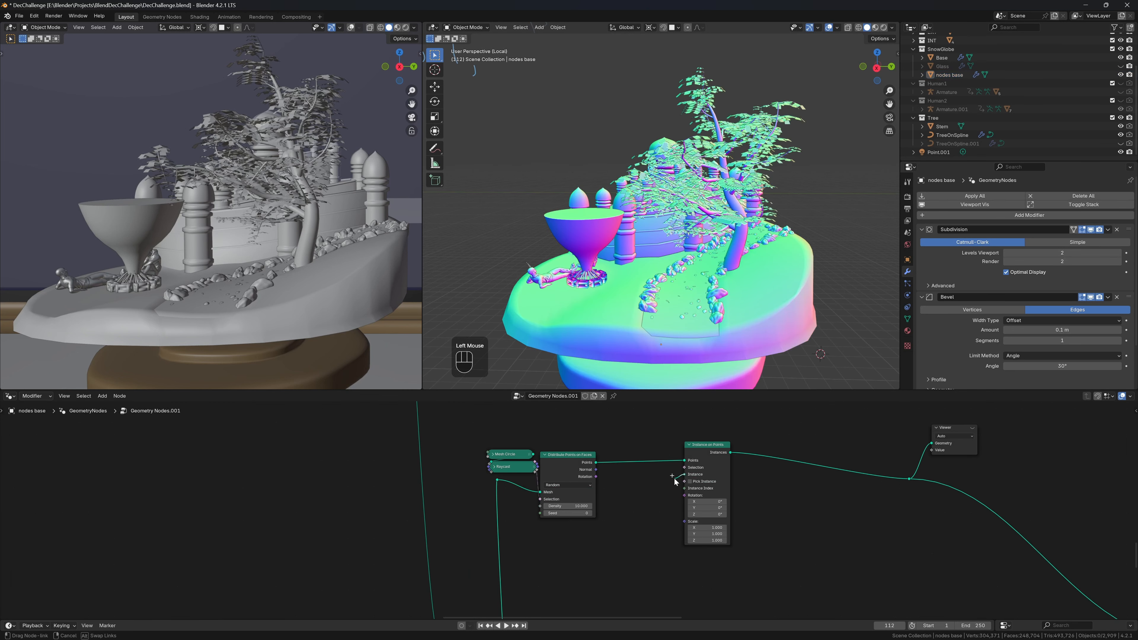
key(Escape)
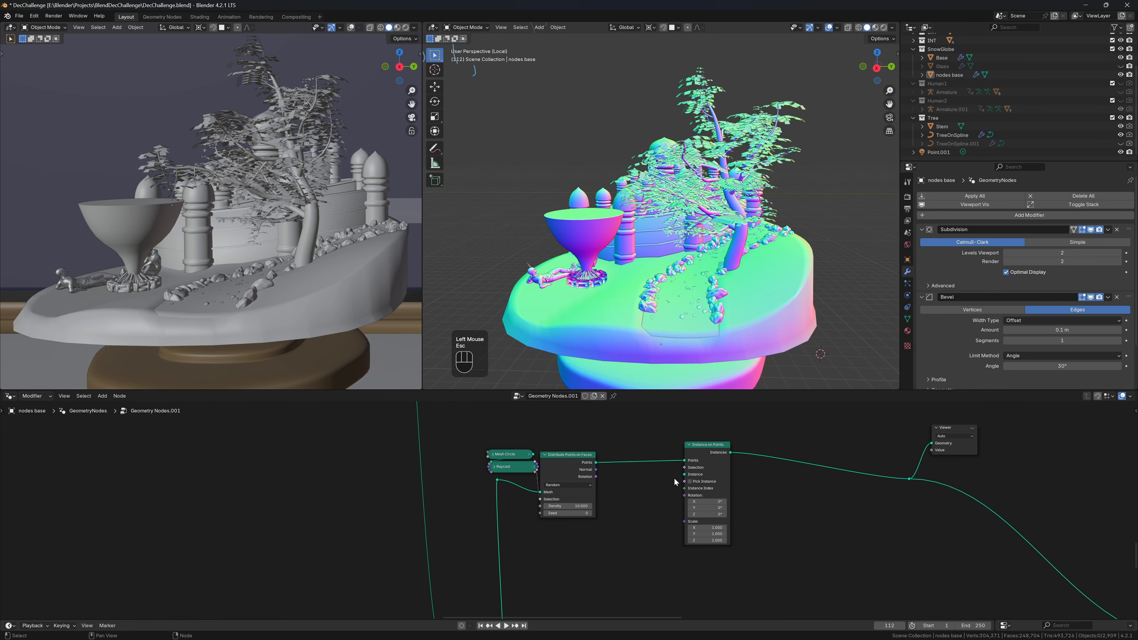
key(shift+a)
text(GRI)
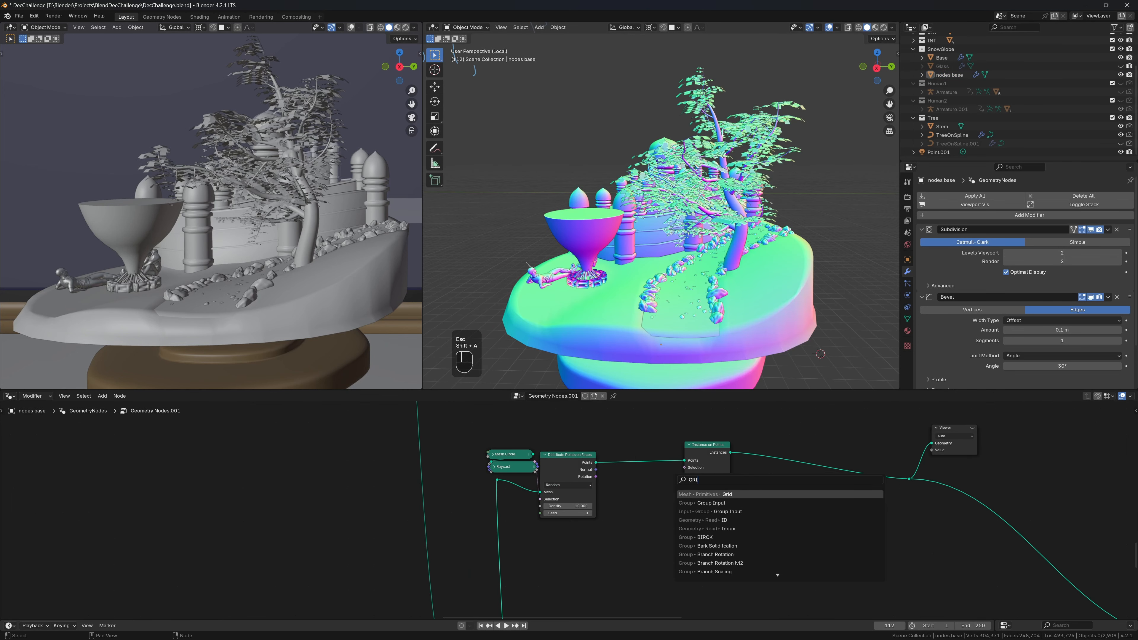
text(D)
key(Return)
click(630, 479)
drag(674, 489, 684, 475)
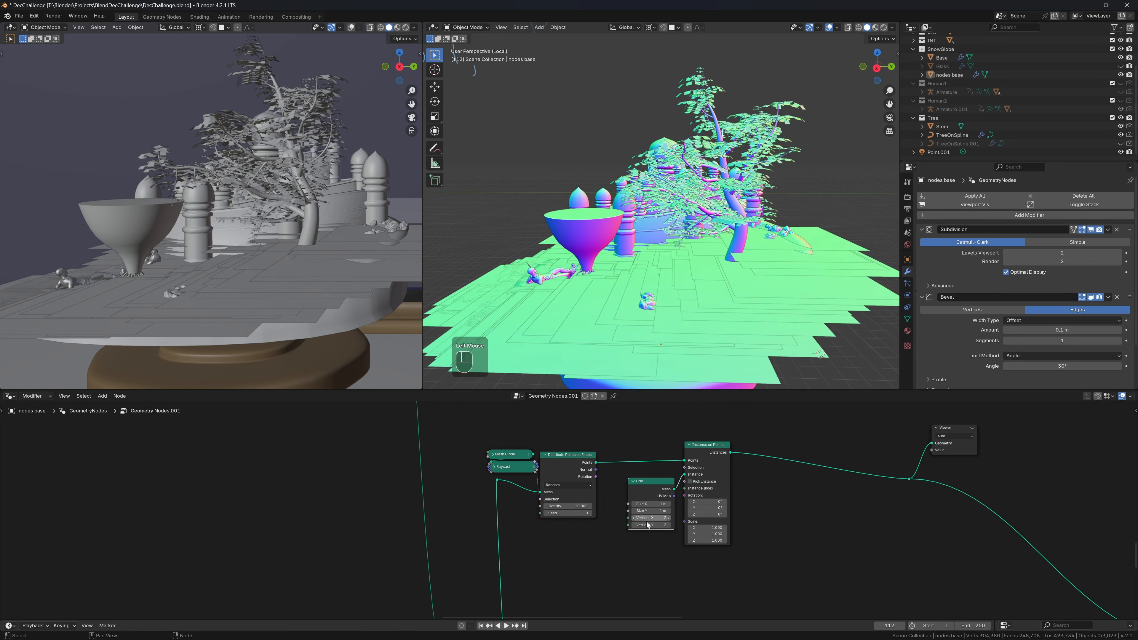
Step: Set the Grid node's Size X and Size Y to 0.05 m
drag(649, 511, 648, 504)
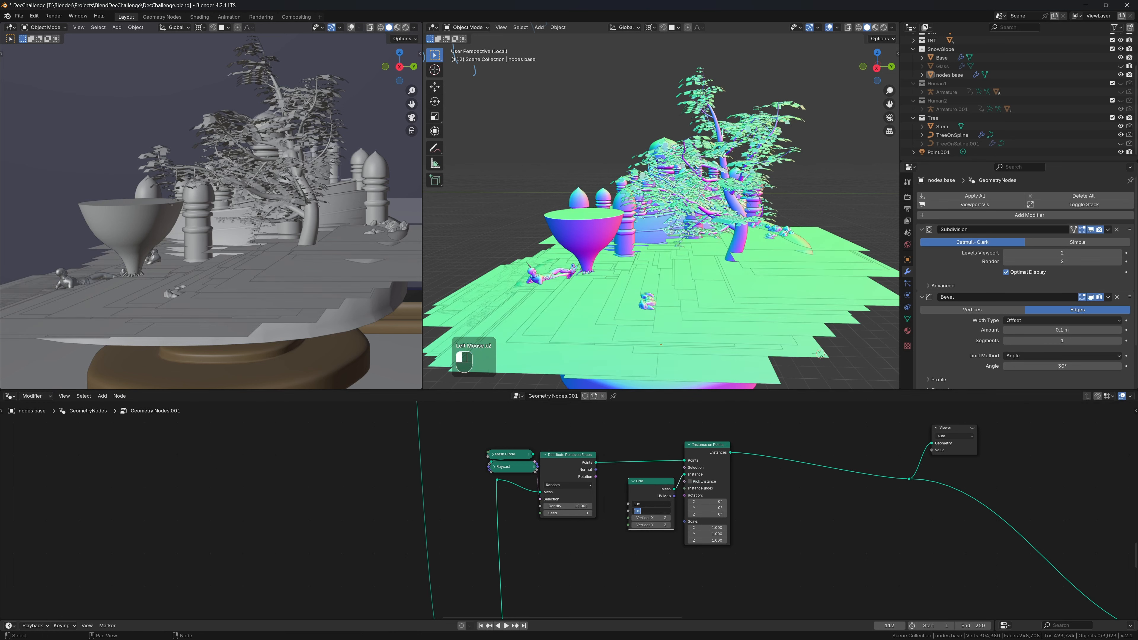
text(.01)
key(Return)
drag(652, 511, 652, 504)
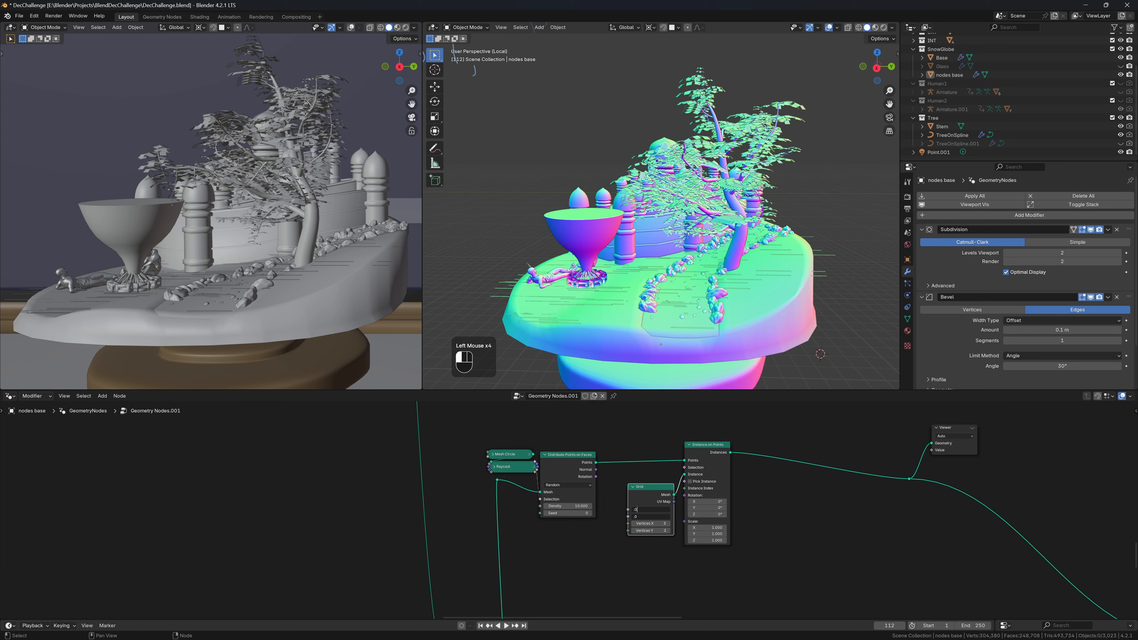
text(.05)
key(Return)
middle_drag(764, 272, 779, 248)
Step: Spread out the Instance on Points and Grid nodes and bring the Stem object in as an Object Info node
drag(708, 445, 741, 441)
drag(645, 487, 563, 533)
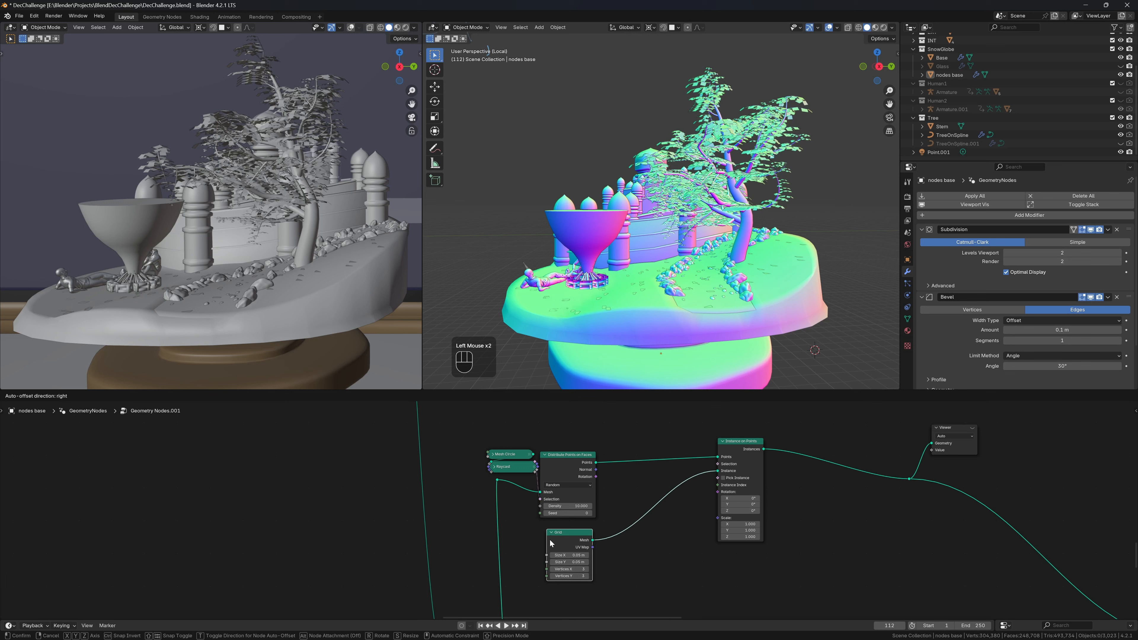
drag(942, 127, 680, 515)
key(Escape)
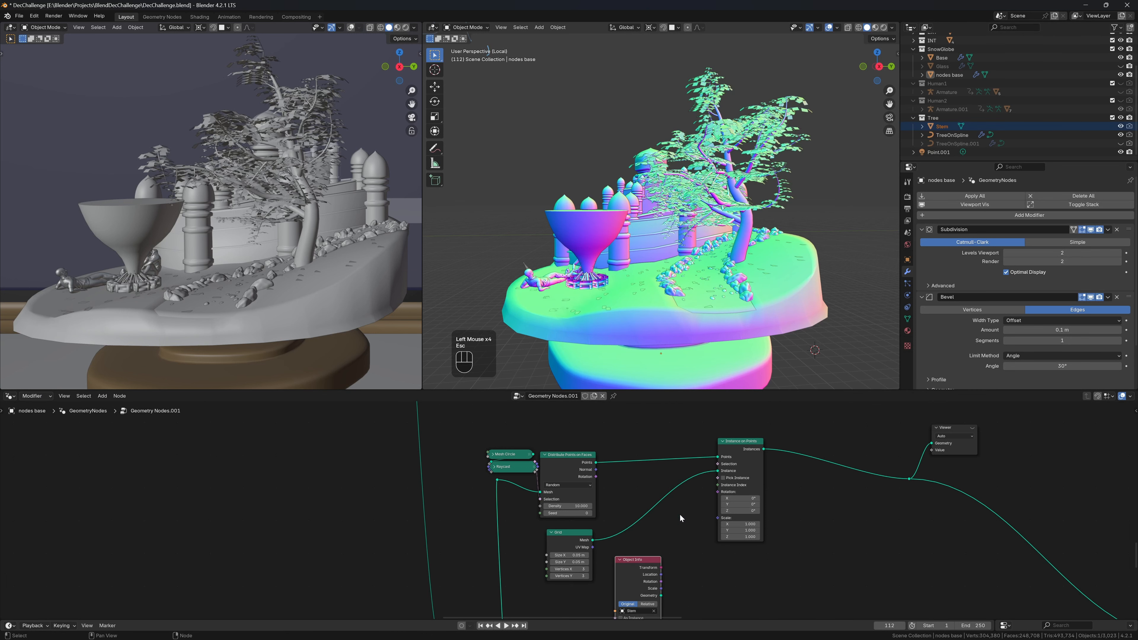
Step: Insert a Geometry to Instance node into the link between Grid and Instance on Points
key(shift+a)
text(GHT)
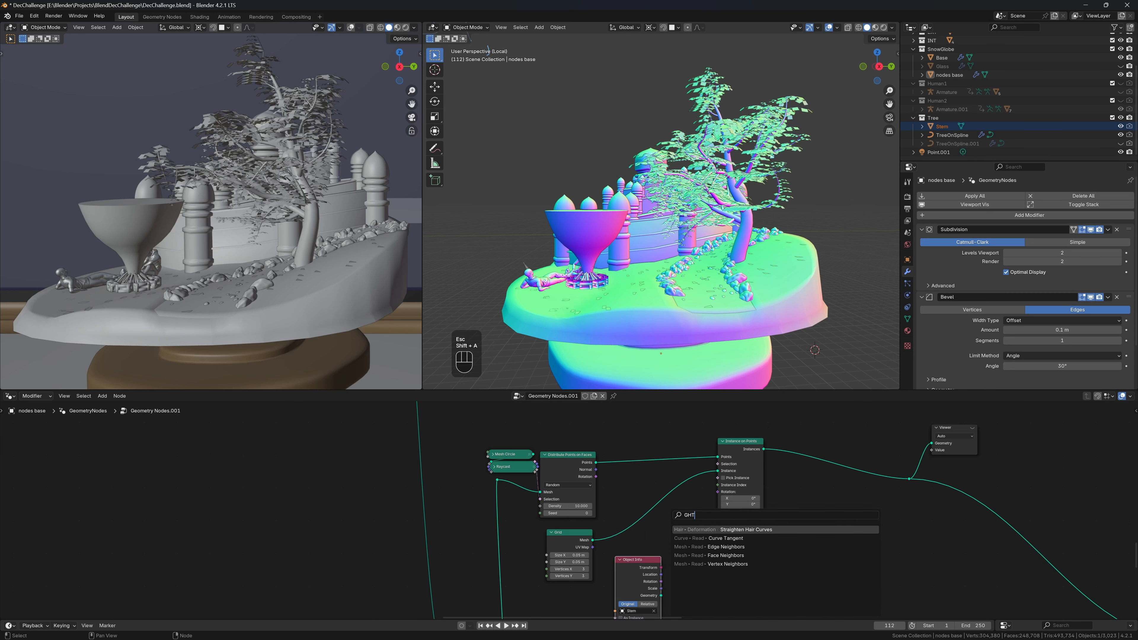
key(BackSpace)
key(BackSpace)
key(BackSpace)
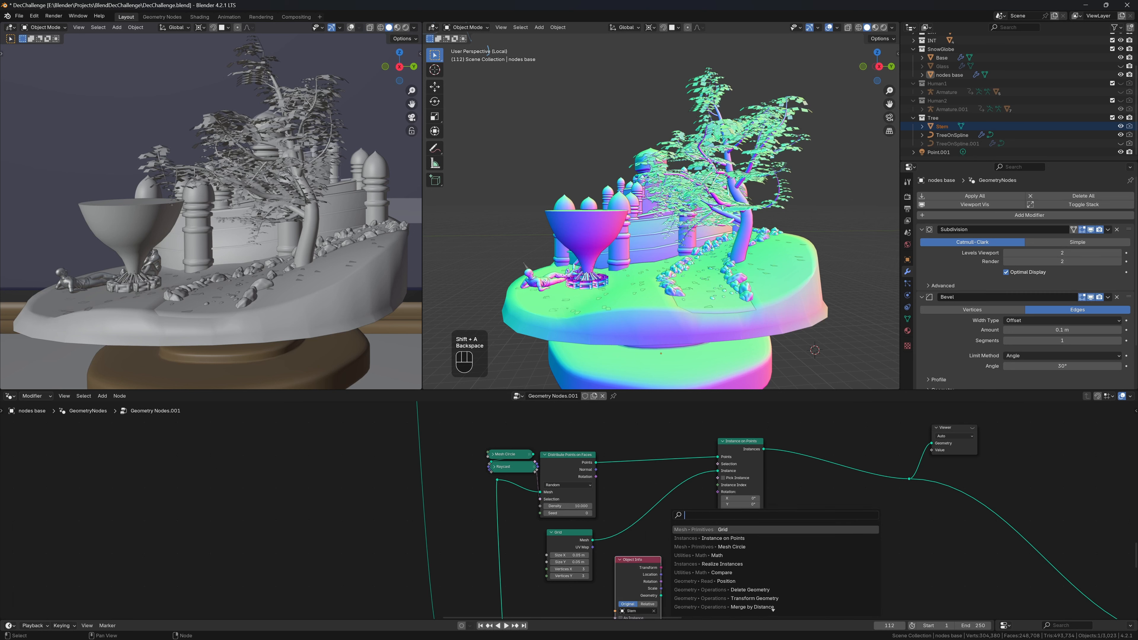
text(GTI)
key(Return)
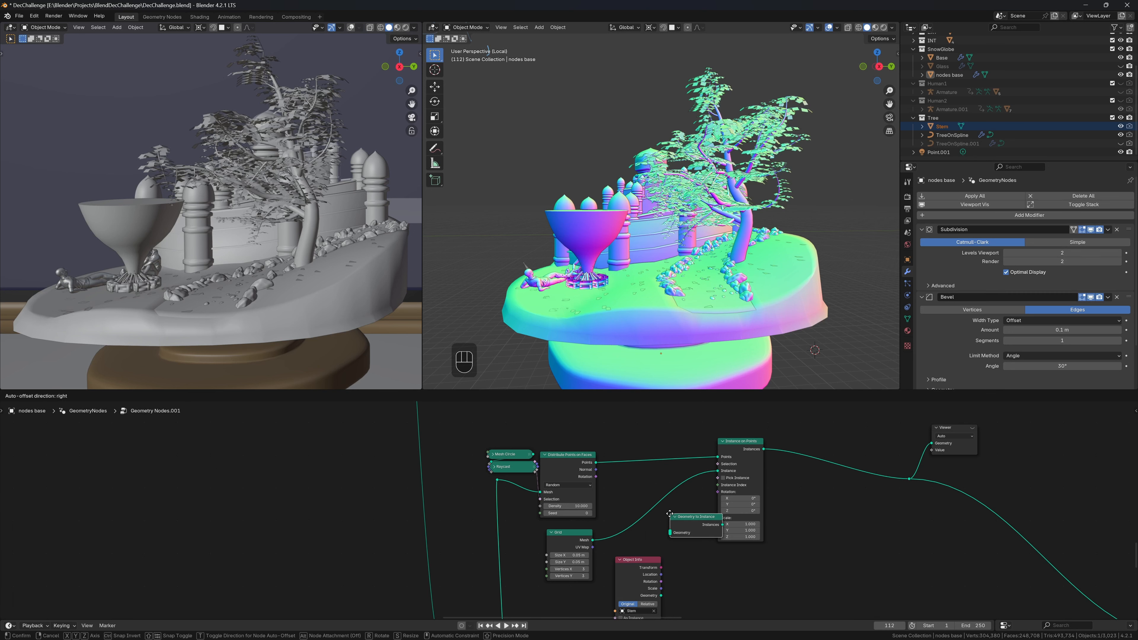
click(651, 468)
Step: Link the Stem Object Info geometry into Geometry to Instance and enable Pick Instance on Instance on Points
drag(661, 595, 653, 487)
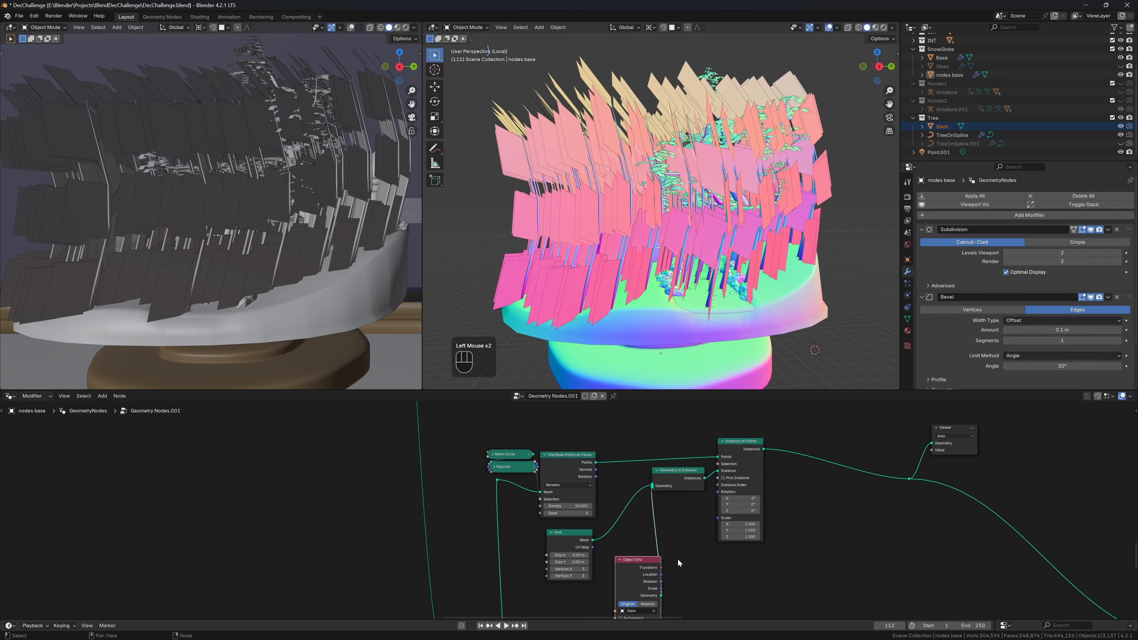
click(723, 479)
middle_drag(681, 577, 731, 523)
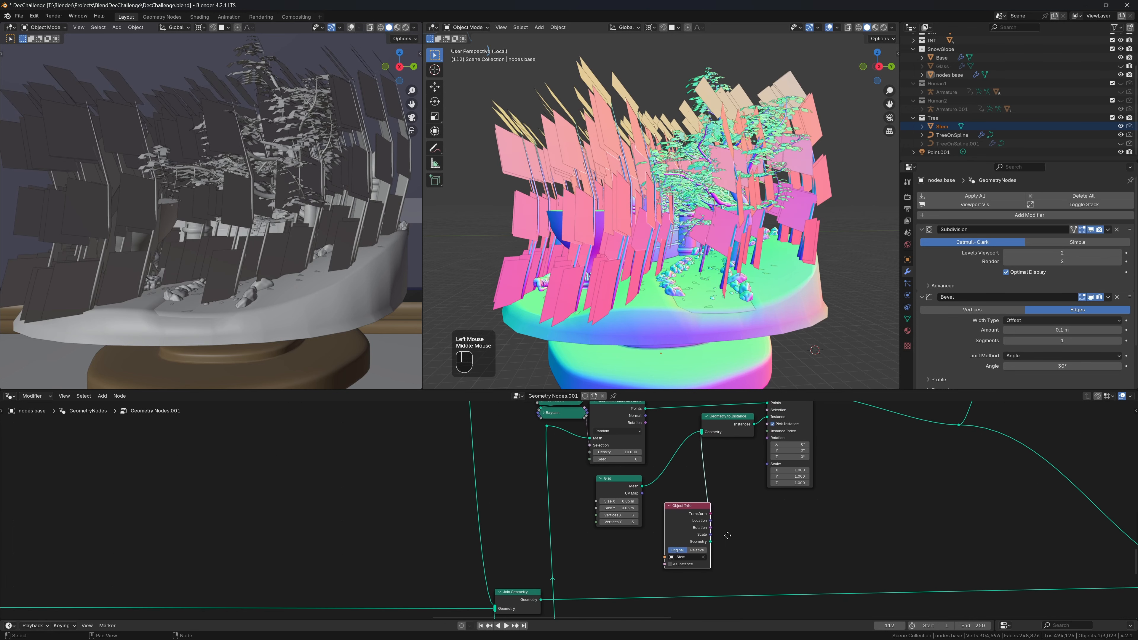
Step: Place Object Info below the Grid node and insert a Transform Geometry node after it with X, Y and Z scale of 0.05
drag(668, 541, 601, 566)
key(shift+a)
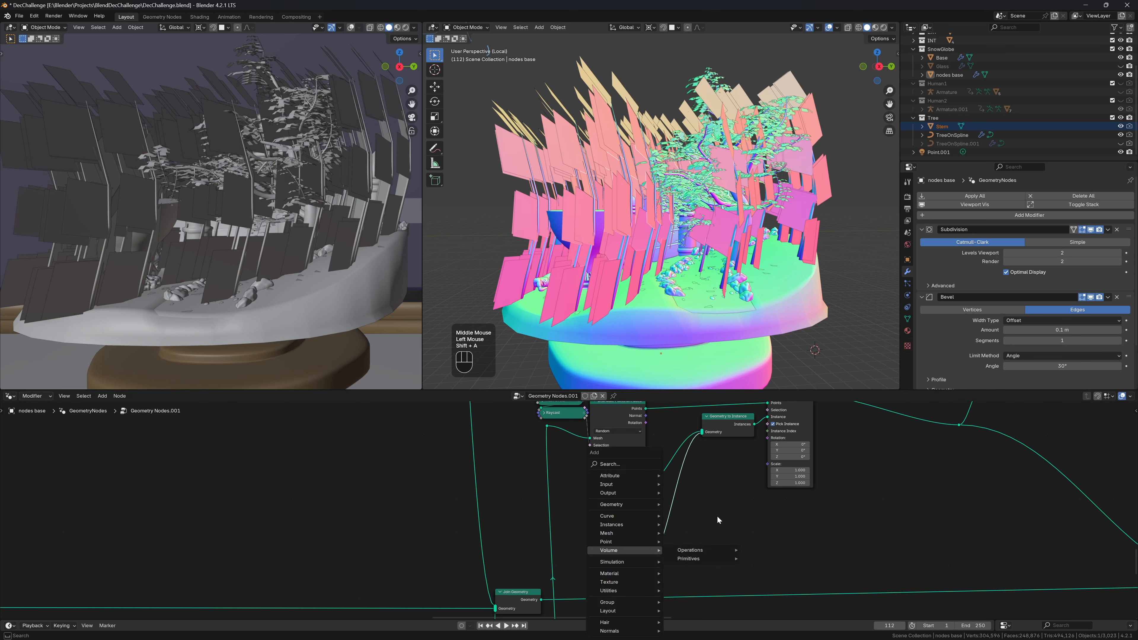
text(tr)
key(Return)
click(668, 499)
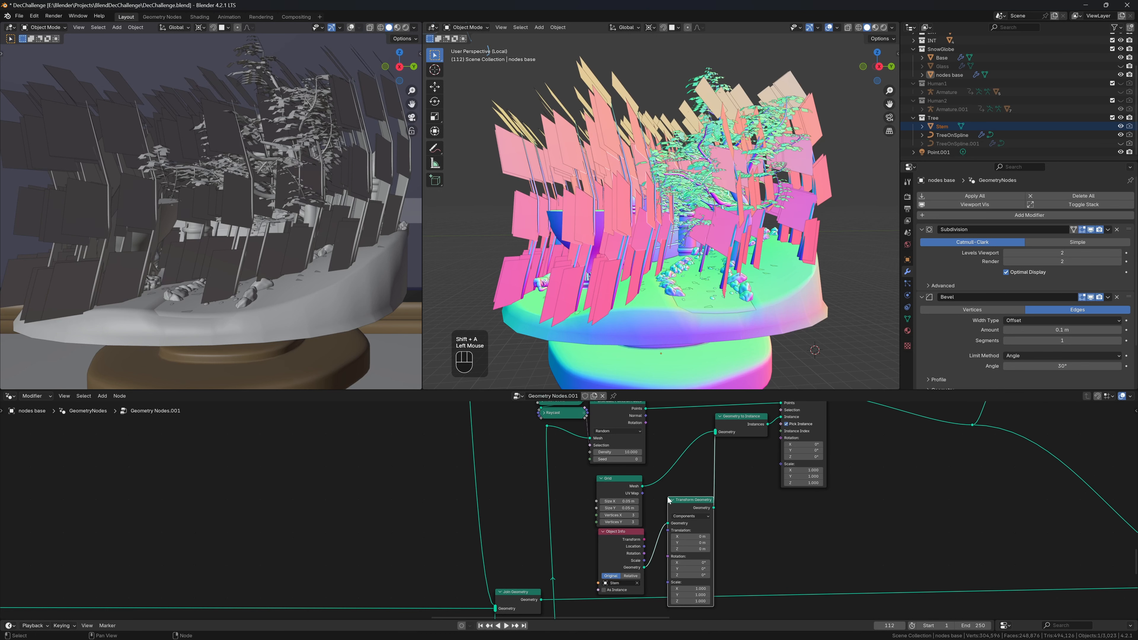
drag(690, 589, 690, 601)
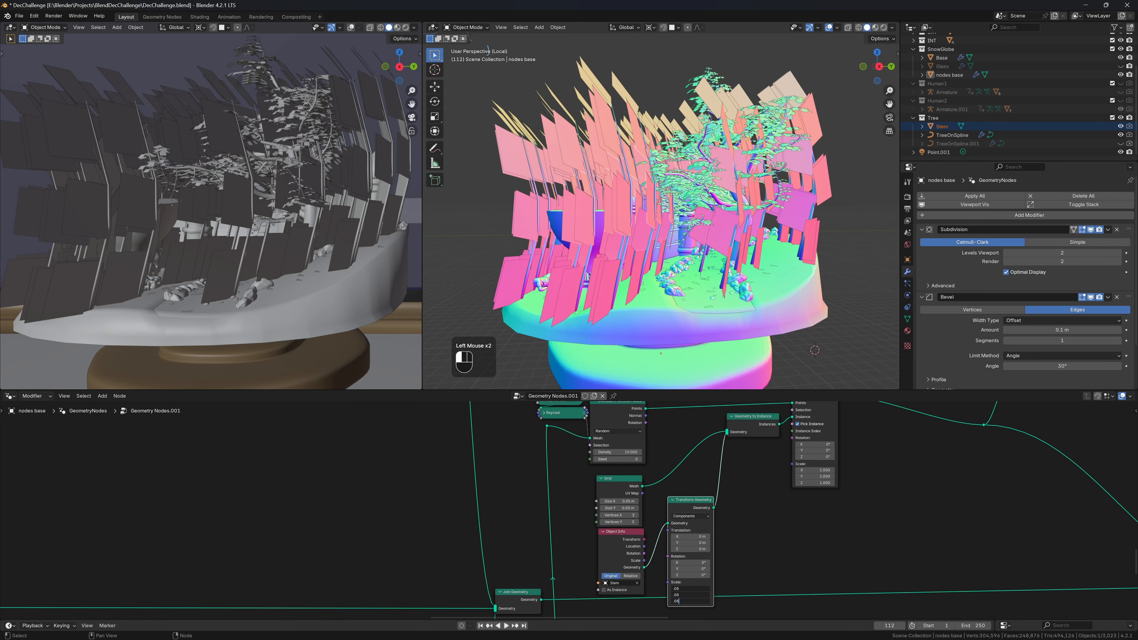
key(Return)
key(shift+d)
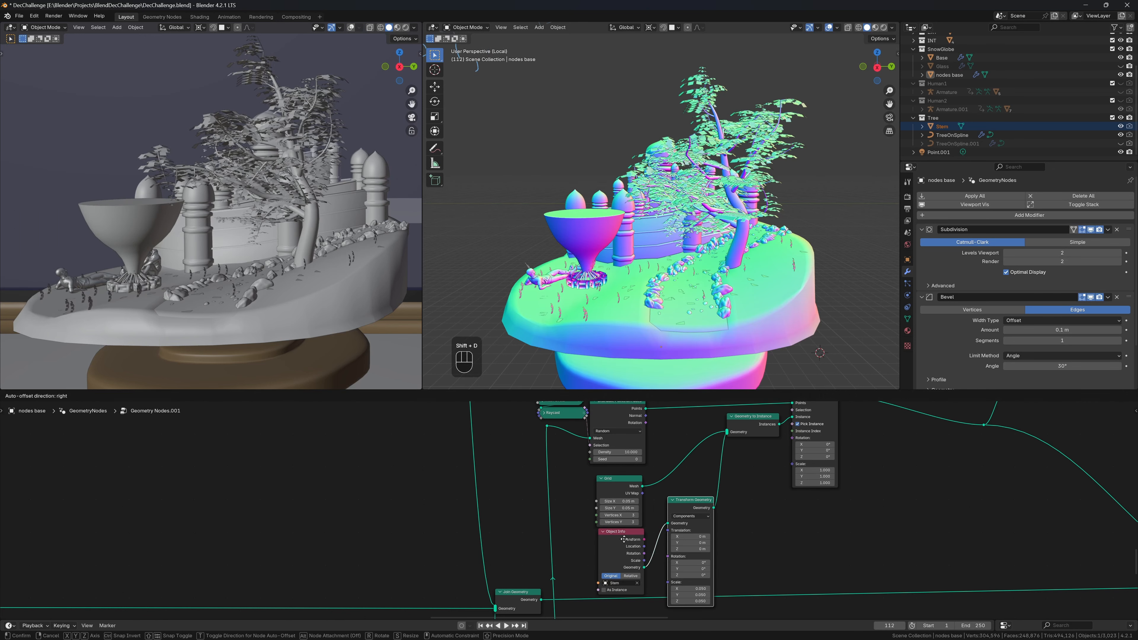
click(209, 470)
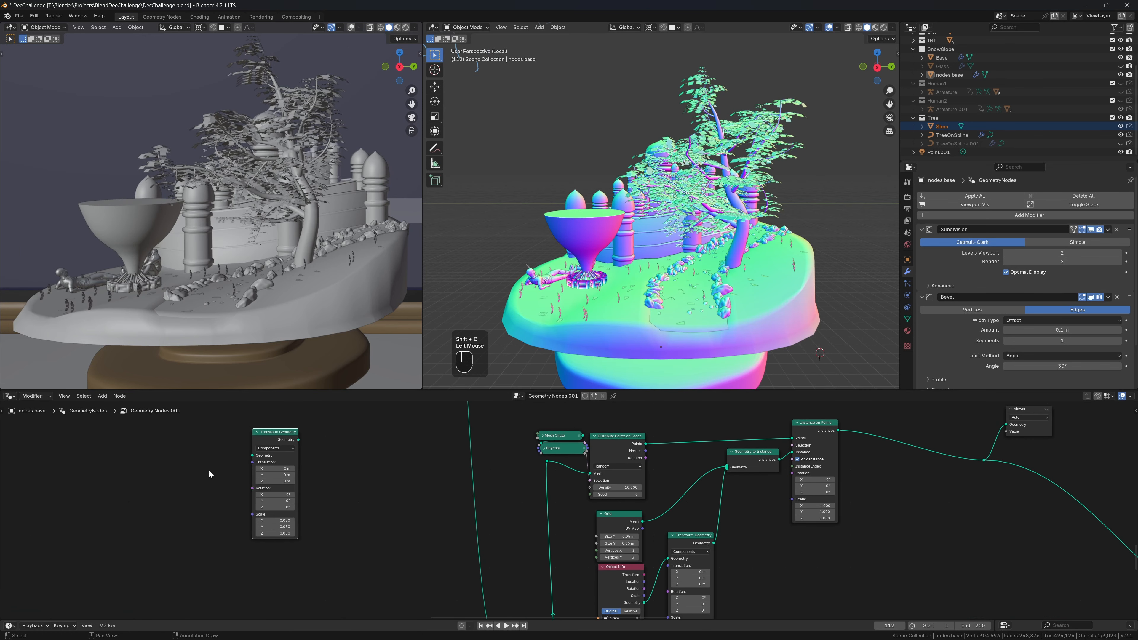
key(x)
Step: Duplicate the Stem Object Info node into empty space and link its Geometry to a new Viewer node
click(602, 583)
key(shift+d)
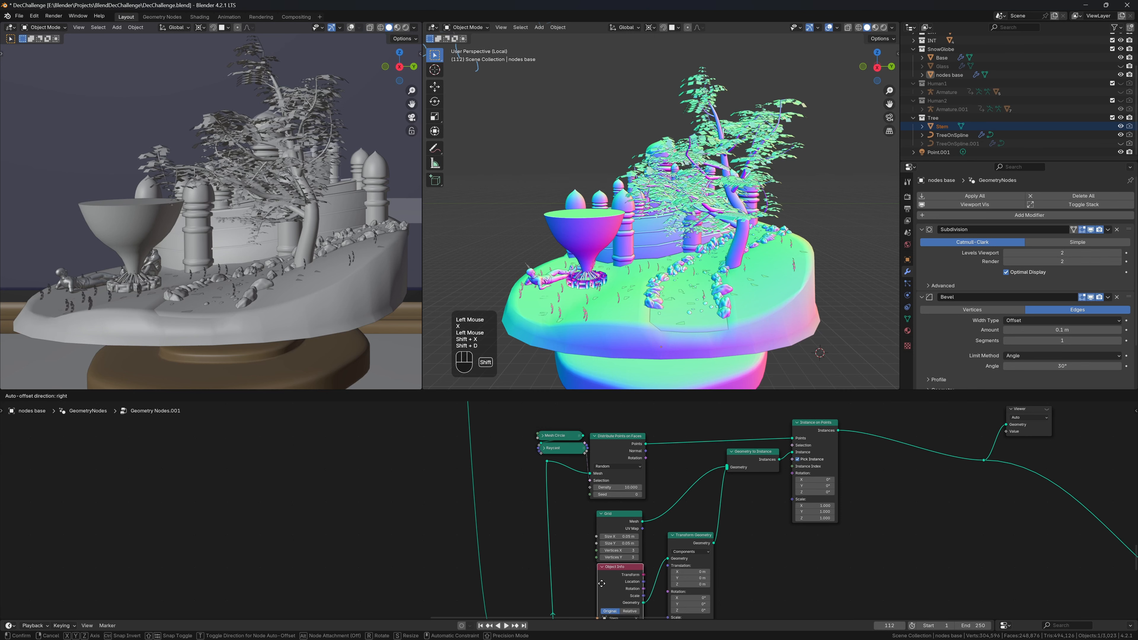
click(240, 487)
drag(283, 507, 354, 509)
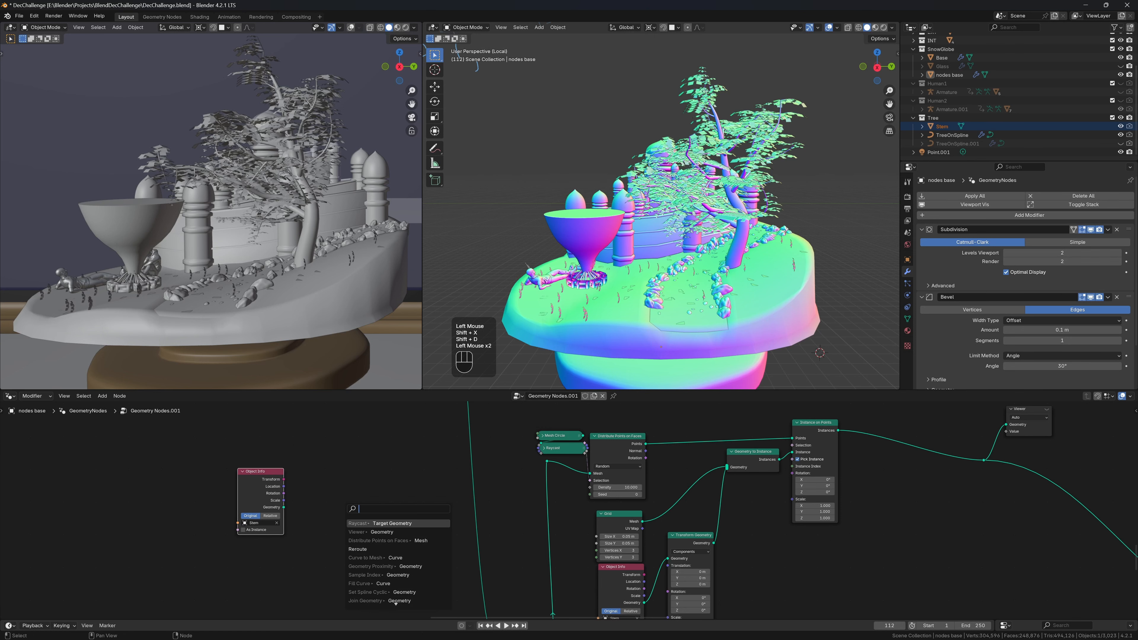
click(360, 532)
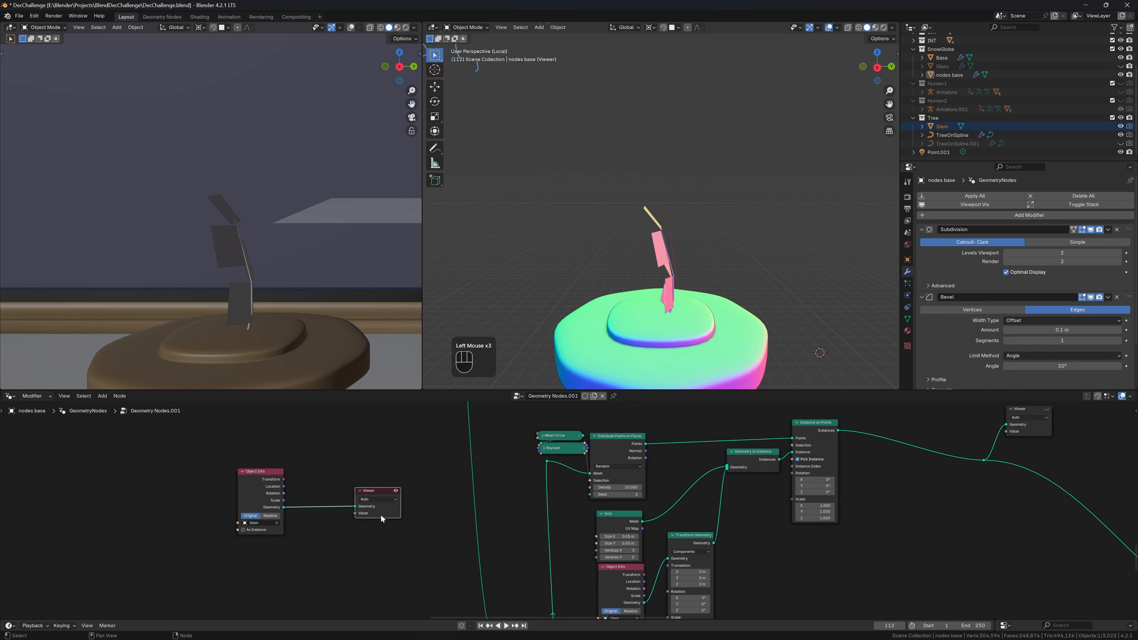
click(396, 515)
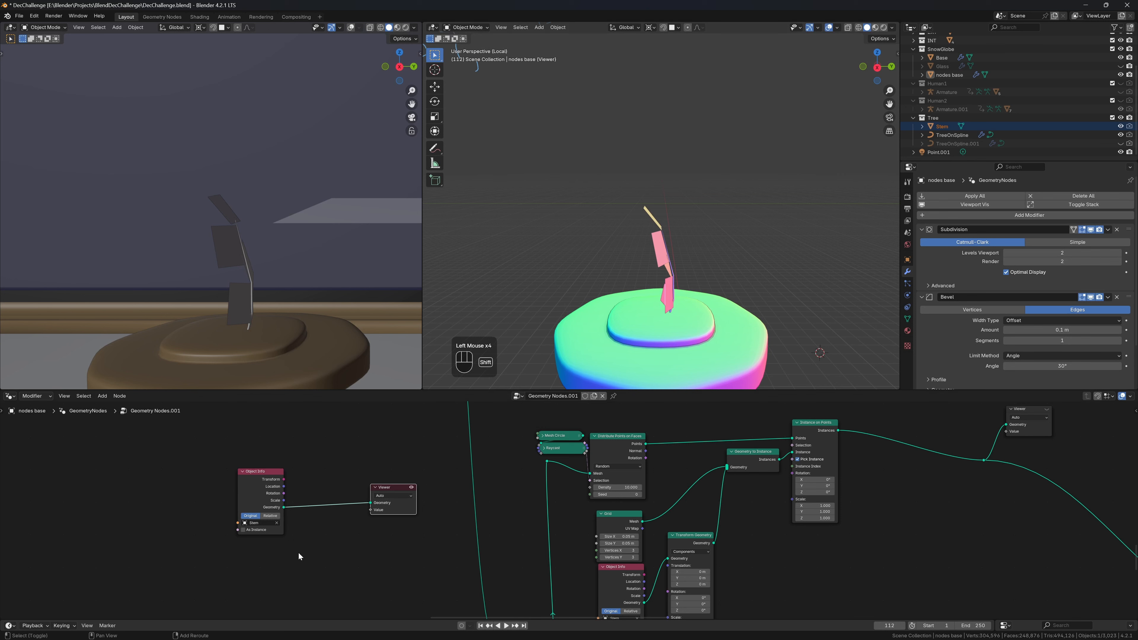
Step: Insert a Delete Geometry node between the duplicated Object Info and its Viewer
key(shift+a)
text(DEL)
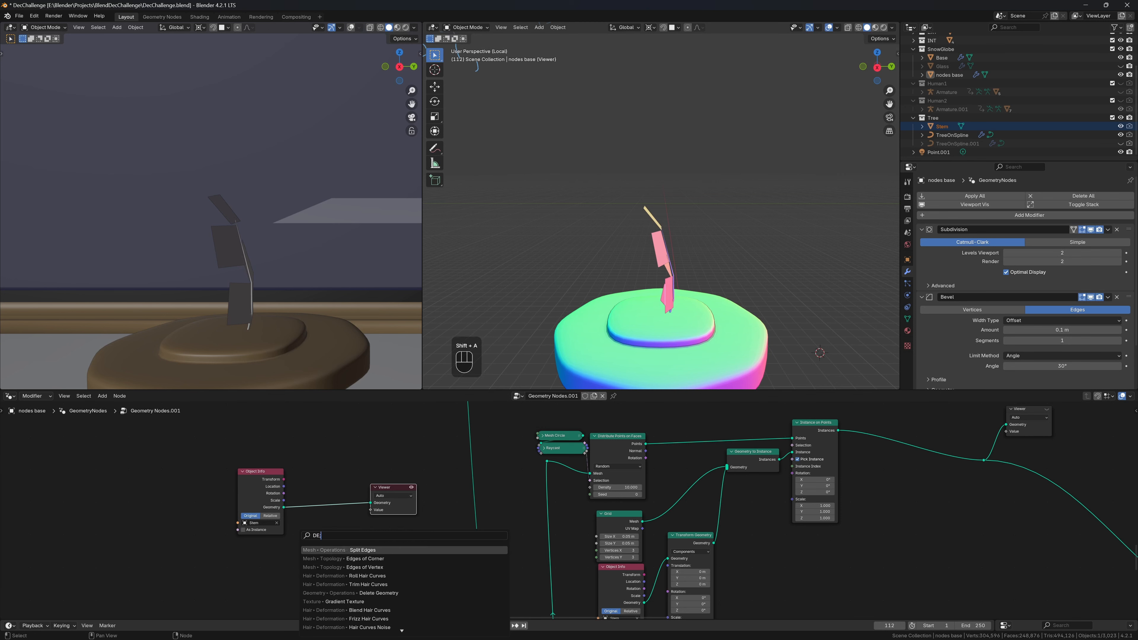
key(Return)
click(312, 489)
Step: Feed the Delete Geometry selection from an Equal Compare node set to Float
drag(311, 529, 204, 544)
text(COMP)
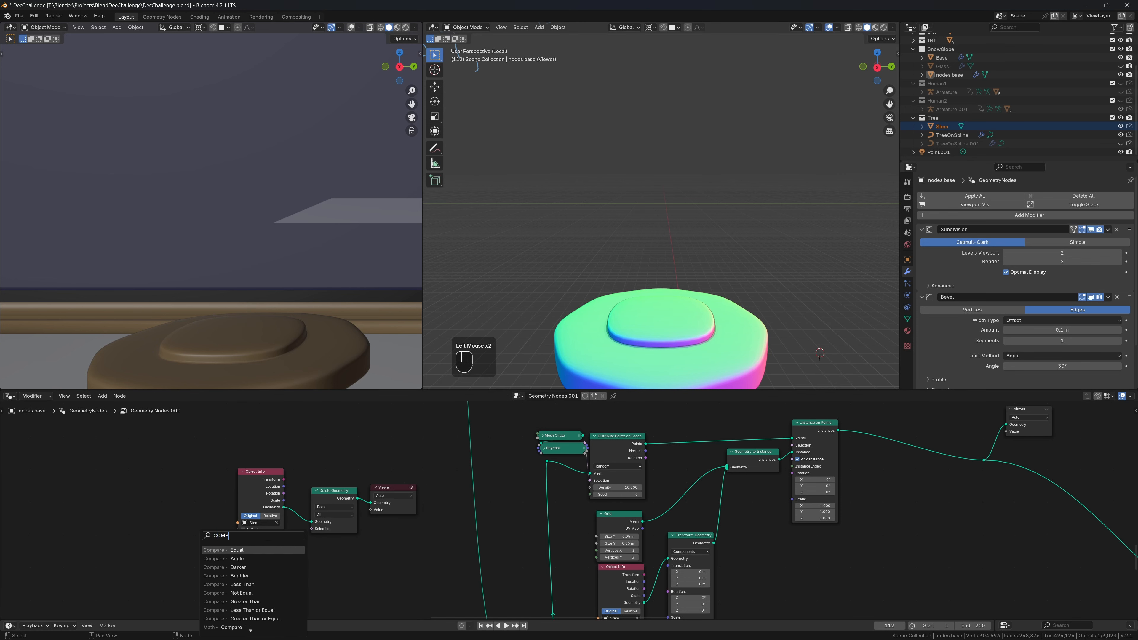
click(269, 549)
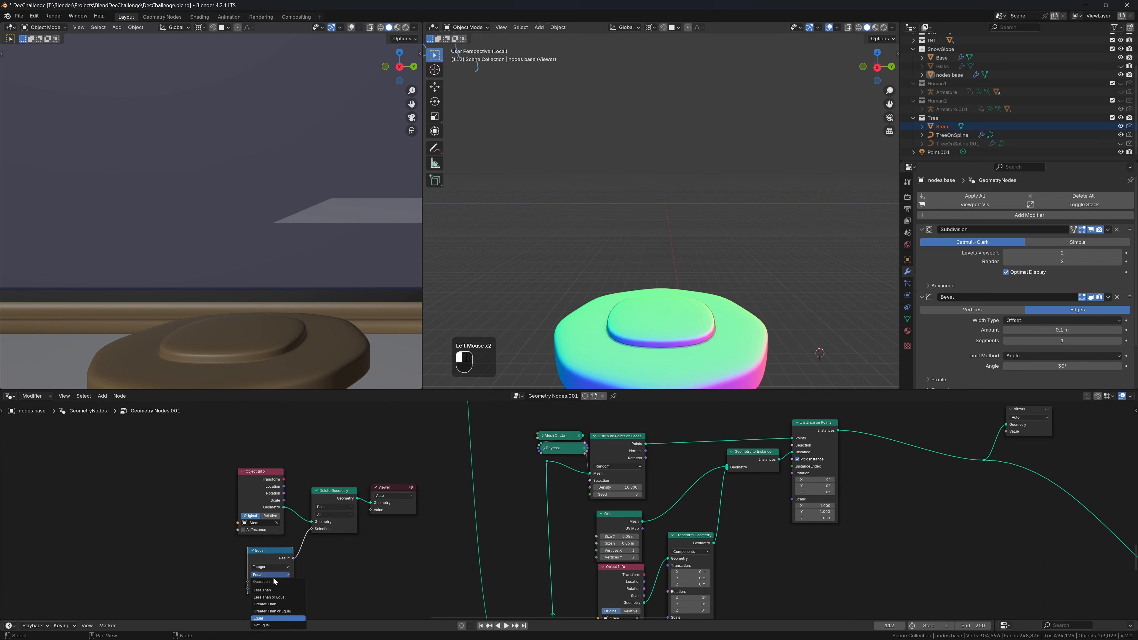
click(275, 567)
click(264, 582)
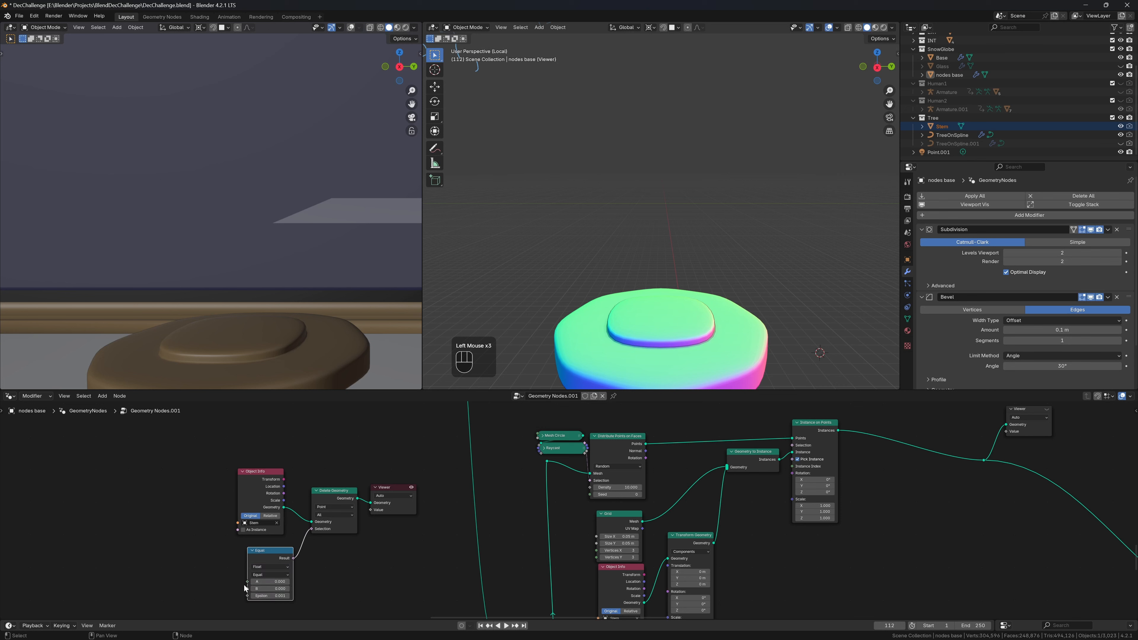
Step: Drive the Equal node's A input with the Position's X component through Separate XYZ, and set Epsilon to 0.101
drag(248, 581, 225, 580)
text(X)
key(Down)
key(Down)
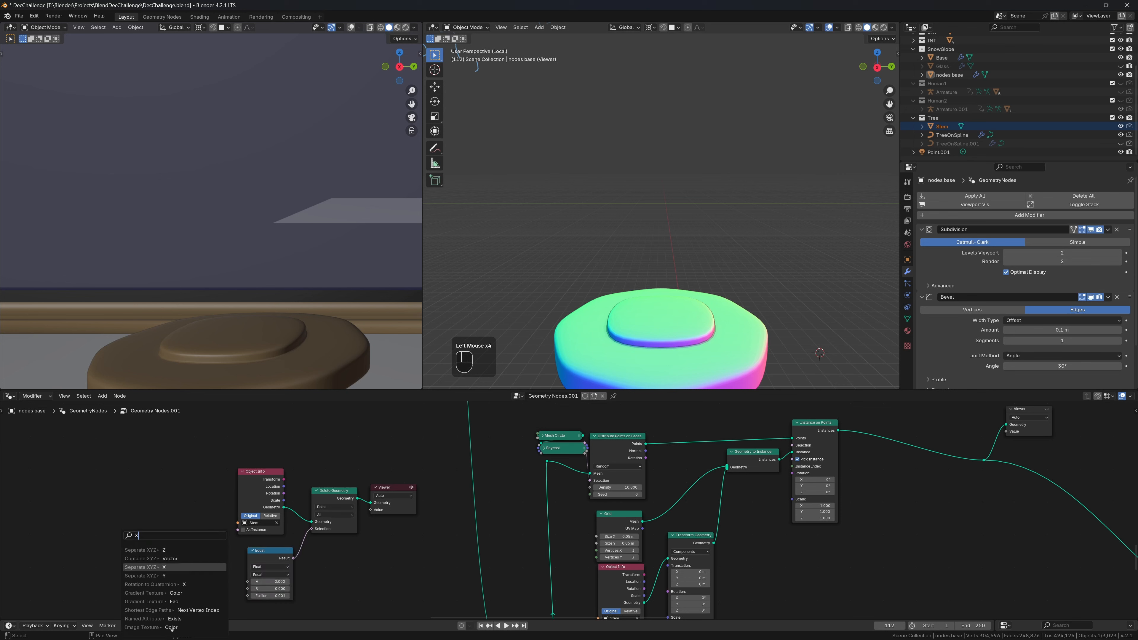
key(Up)
key(Up)
key(Down)
key(Down)
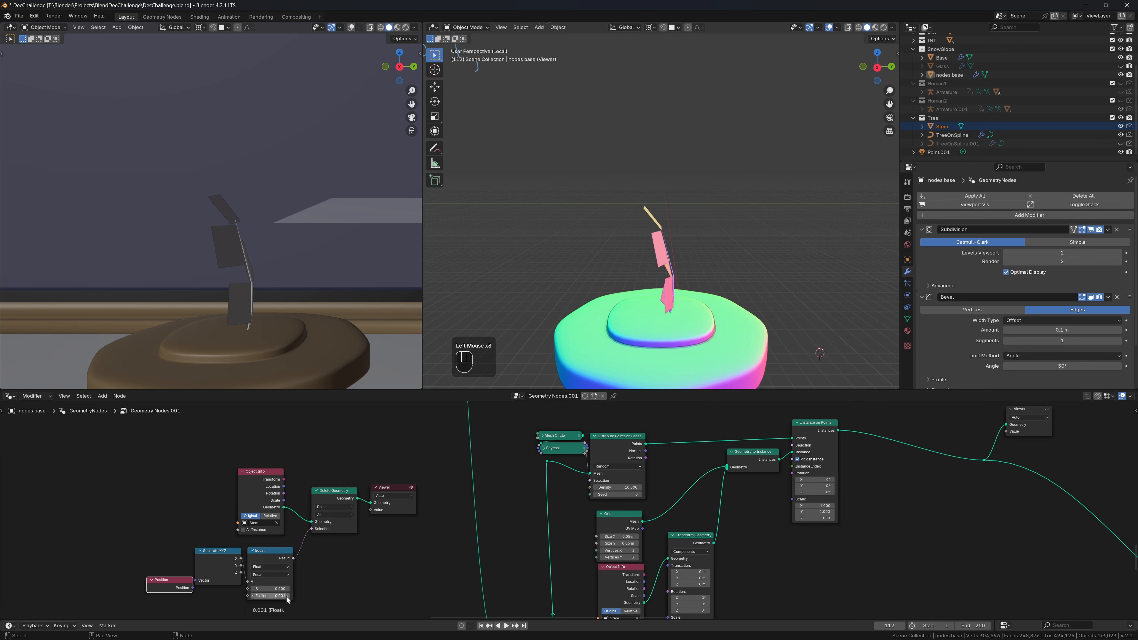
click(289, 596)
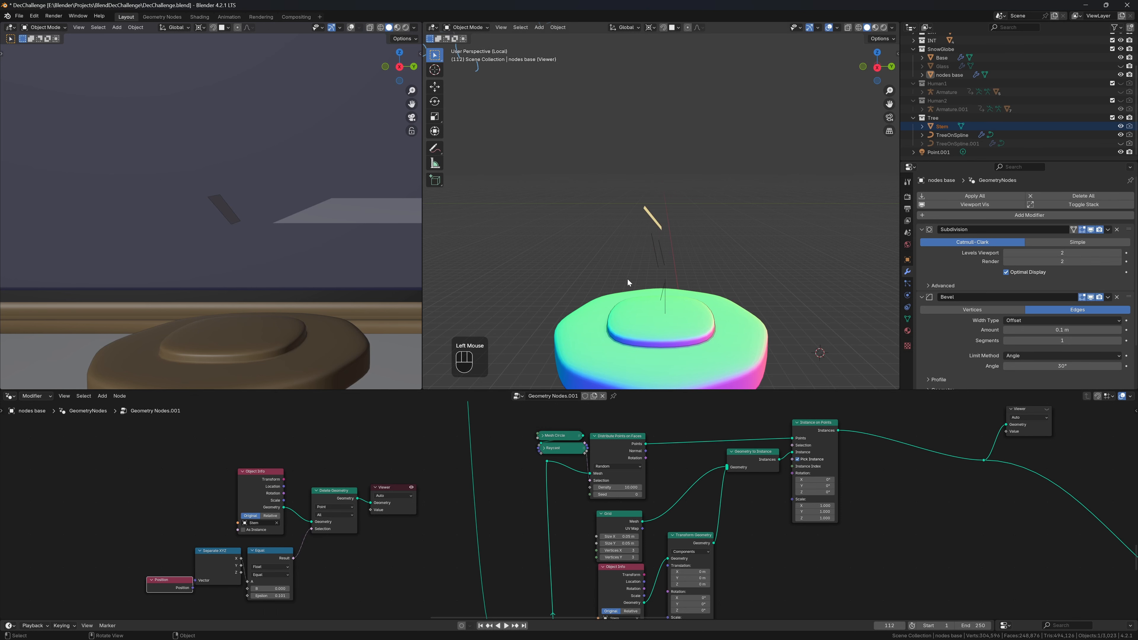
Step: Switch the Compare node on the duplicated stem to Not Equal with an Epsilon of 0.081
middle_drag(783, 278, 693, 291)
scroll(726, 287, up, 2)
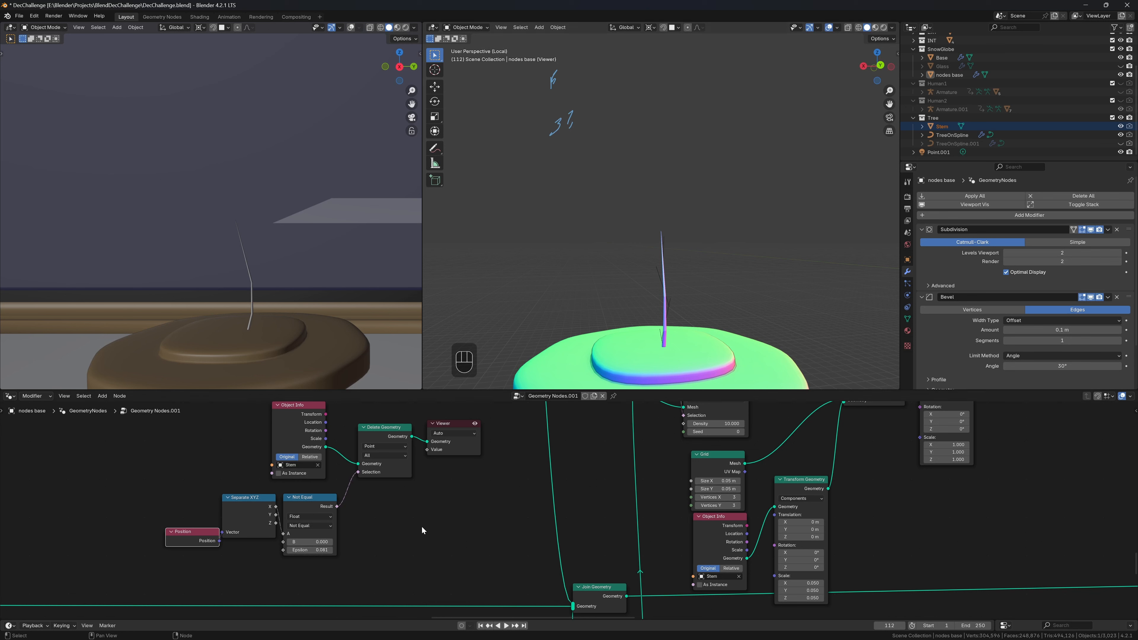
click(390, 445)
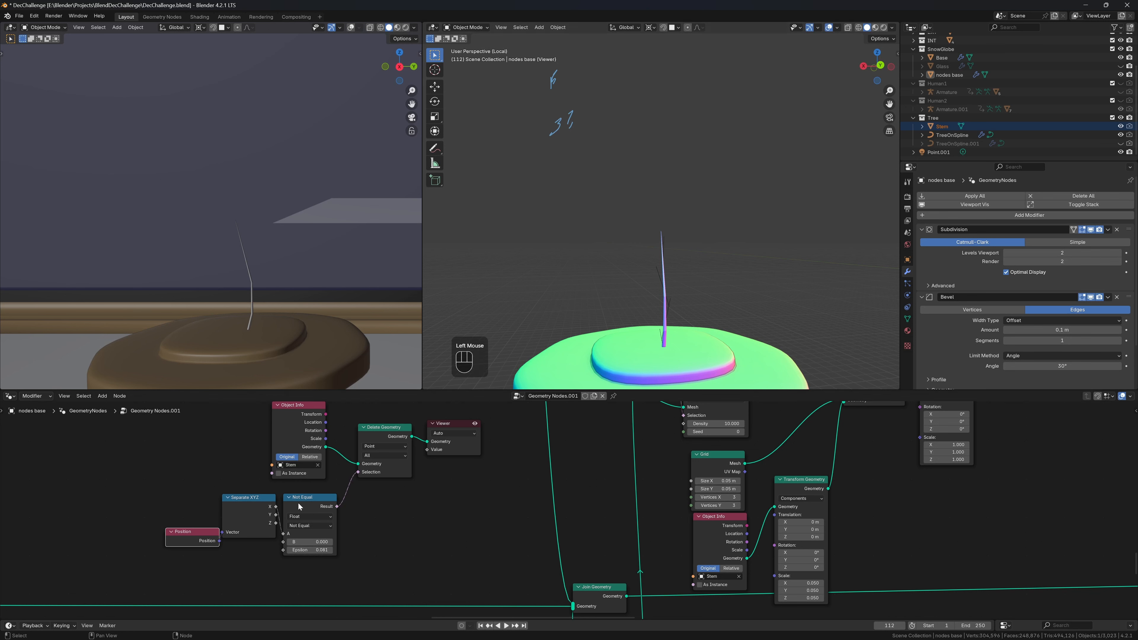
Step: Gather the duplicated Object Info, Delete Geometry, Not Equal, Separate XYZ and Position nodes and collapse them
click(197, 538)
key(g)
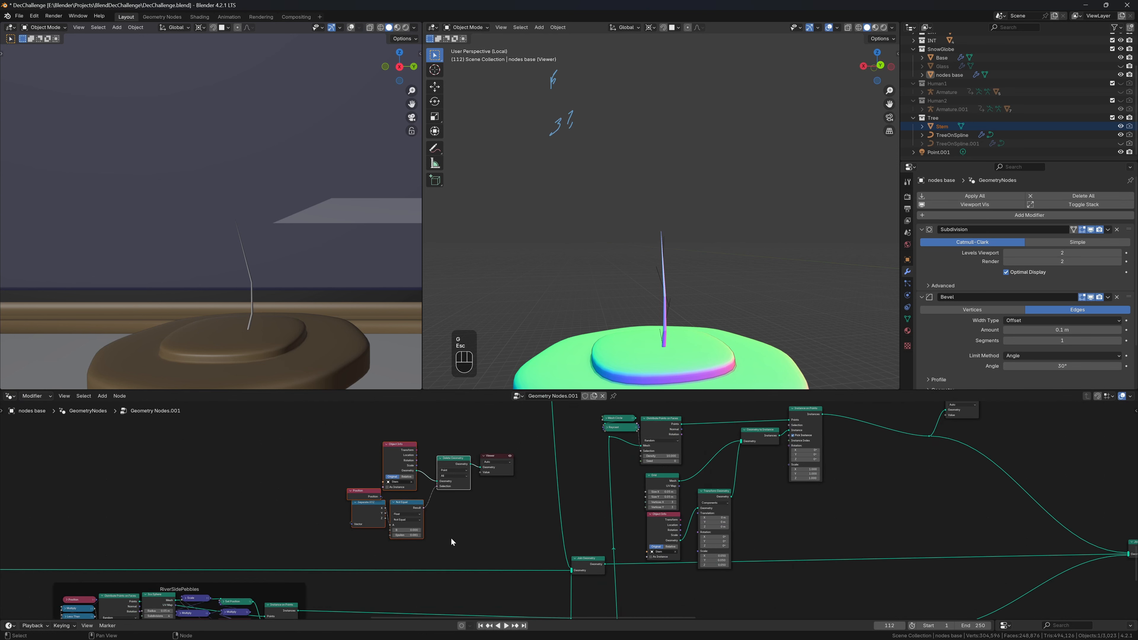
key(h)
click(451, 522)
scroll(389, 479, up, 2)
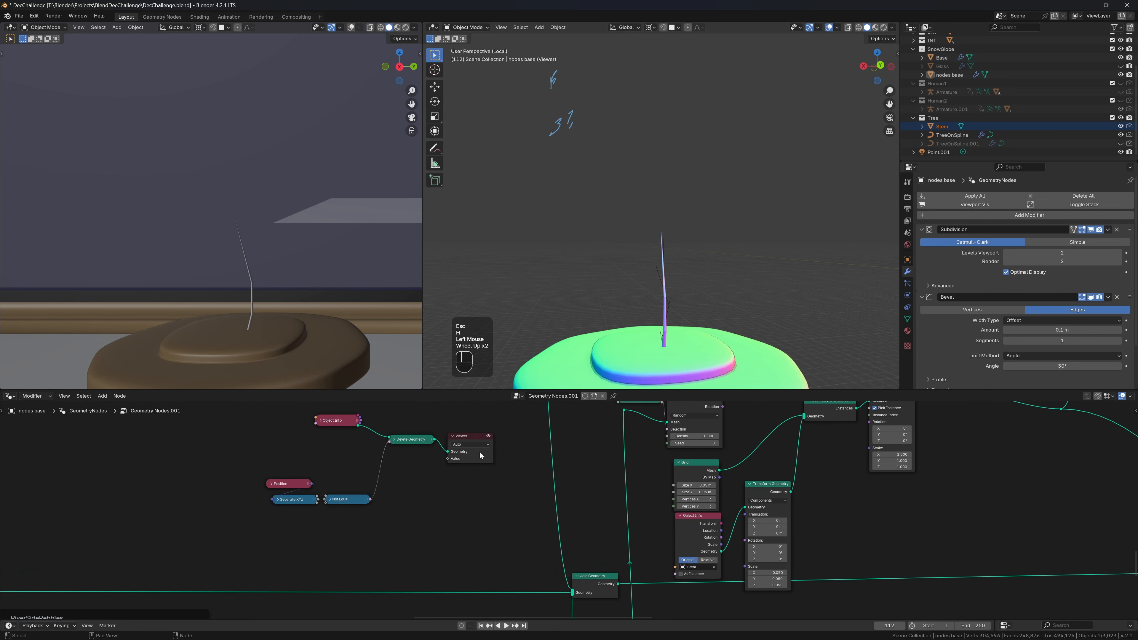
Step: Remove the preview Viewer node and stack the collapsed stick nodes in one compact column
click(470, 449)
key(ctrl+x)
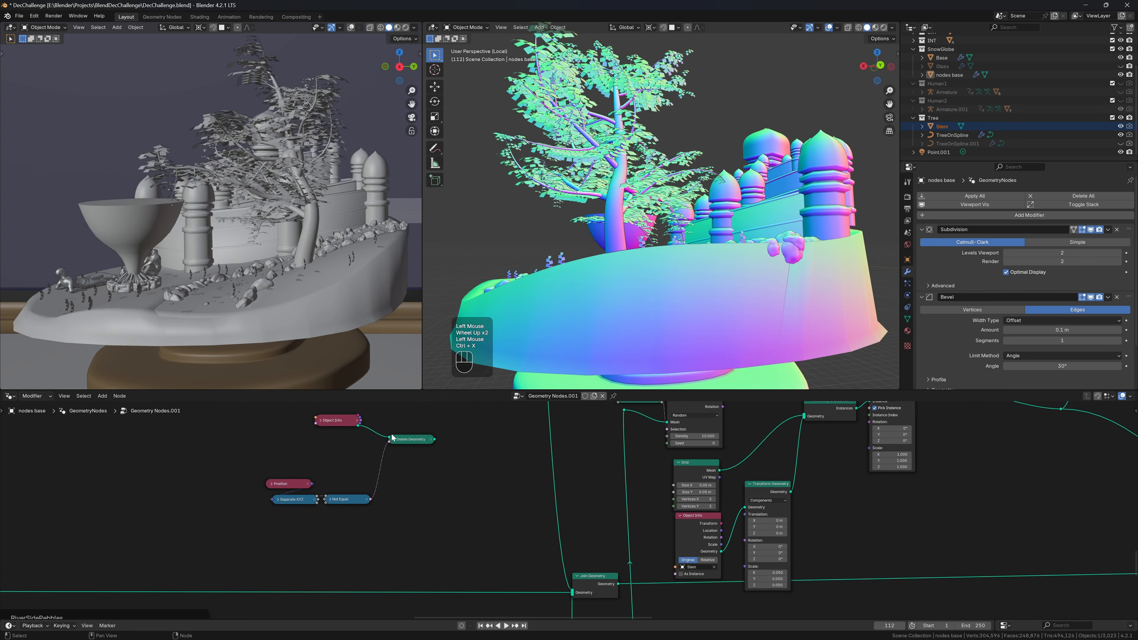
drag(331, 423, 403, 425)
drag(408, 430, 408, 426)
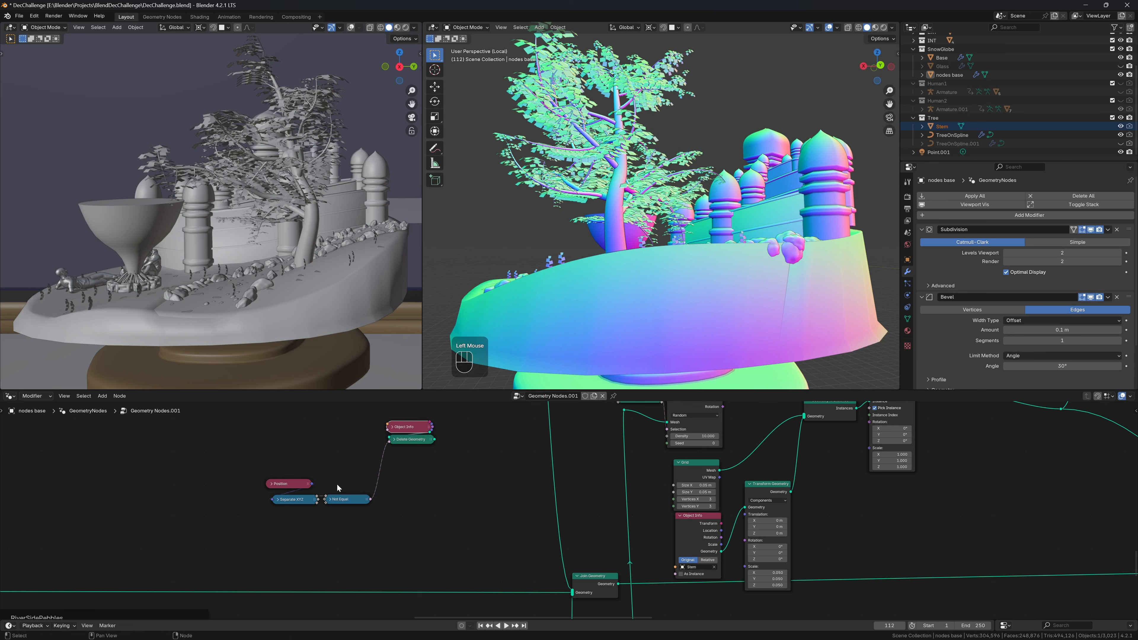
drag(344, 498, 408, 451)
drag(295, 499, 410, 464)
drag(293, 484, 412, 476)
drag(387, 424, 274, 412)
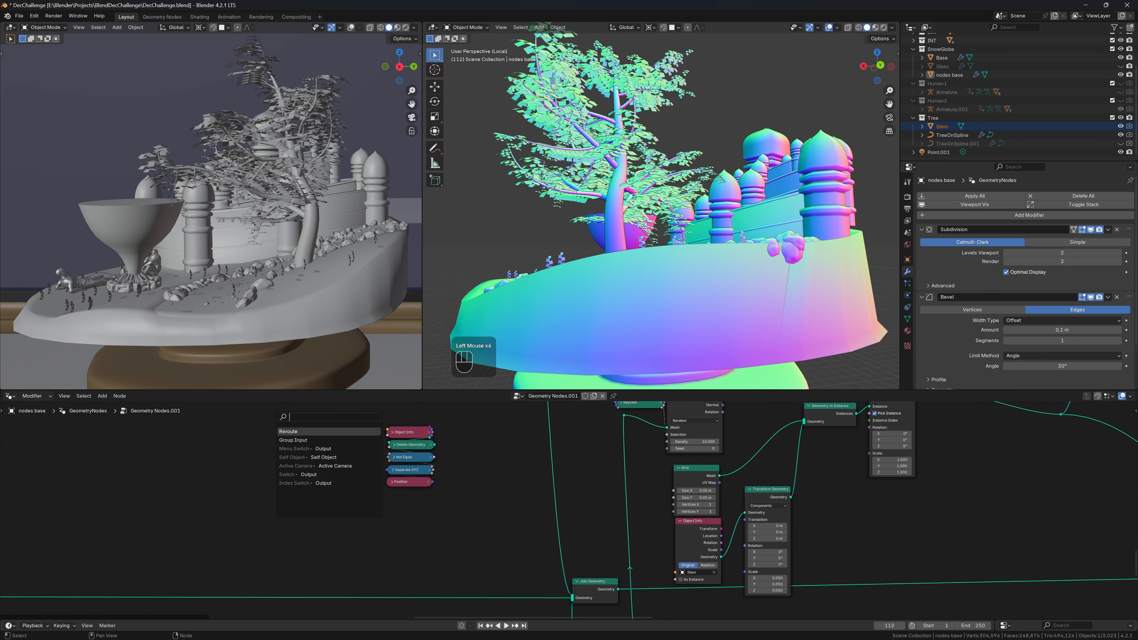
Step: Join the stacked collapsed nodes in a frame labelled "sticks"
key(Escape)
key(ctrl+j)
key(F2)
text(s)
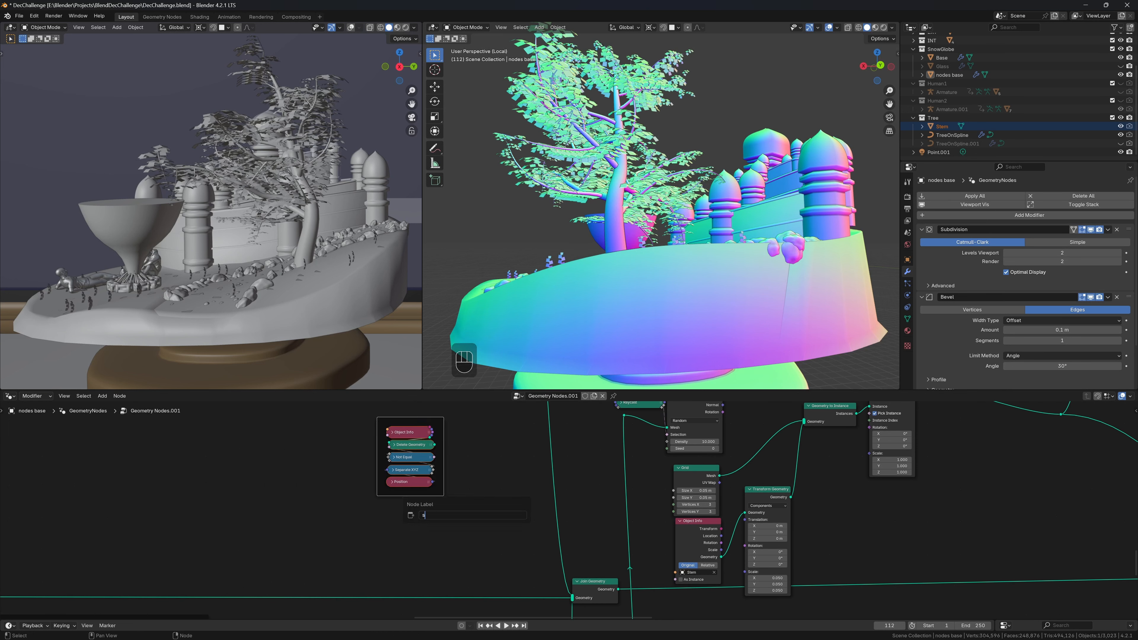
text(STE)
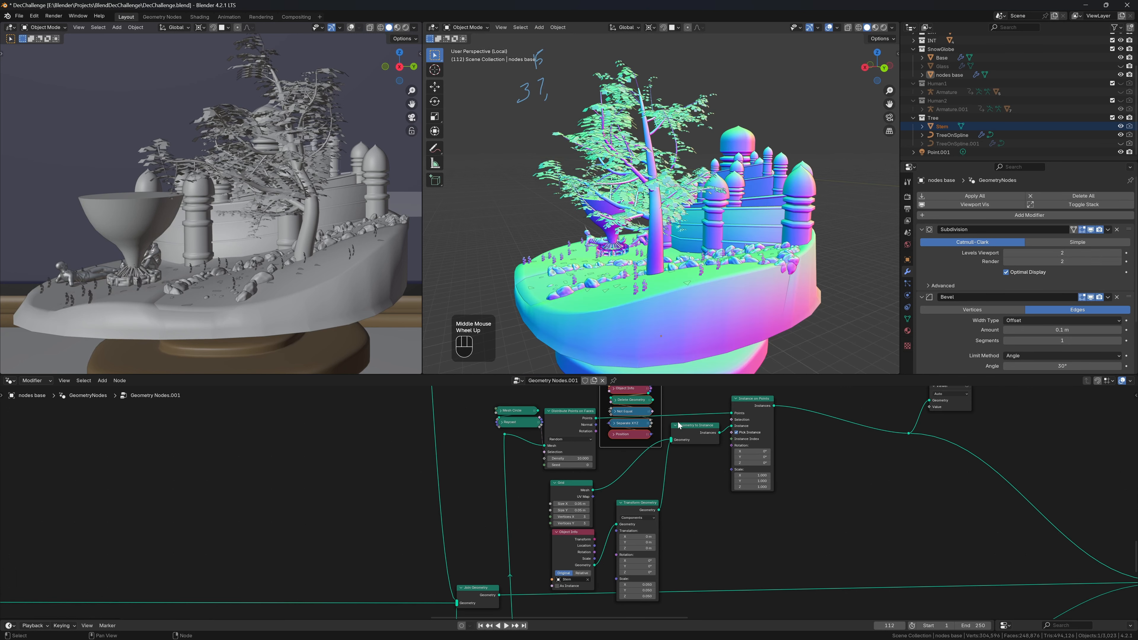
Step: Link the sticks frame's Delete Geometry output to Geometry to Instance and insert a Transform Geometry node after it
middle_drag(669, 417, 665, 445)
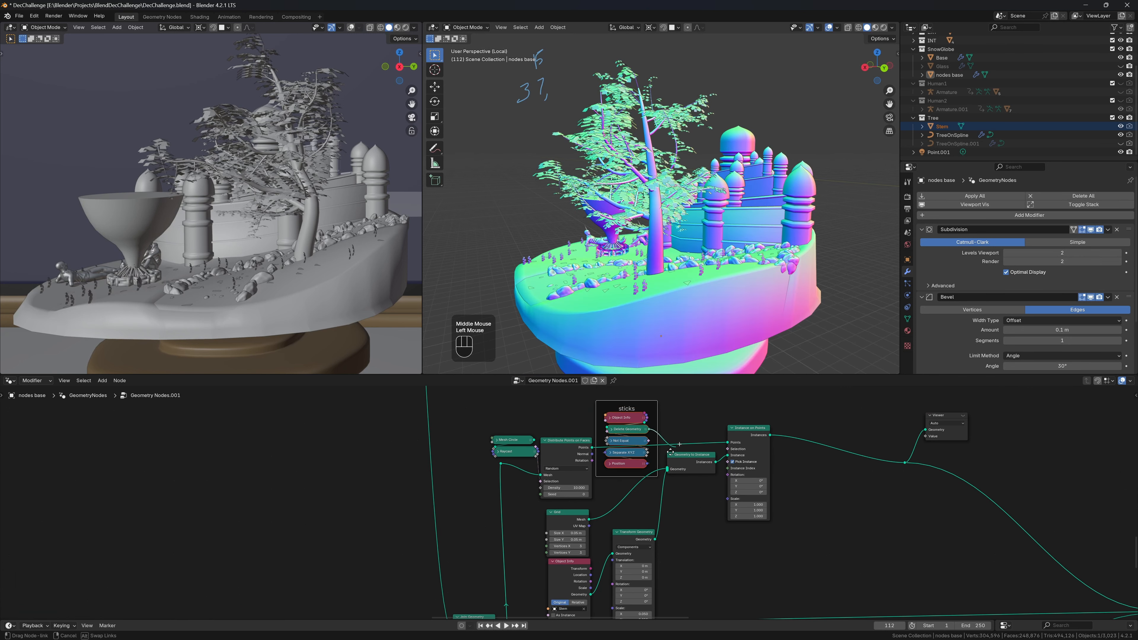
drag(649, 430, 346, 464)
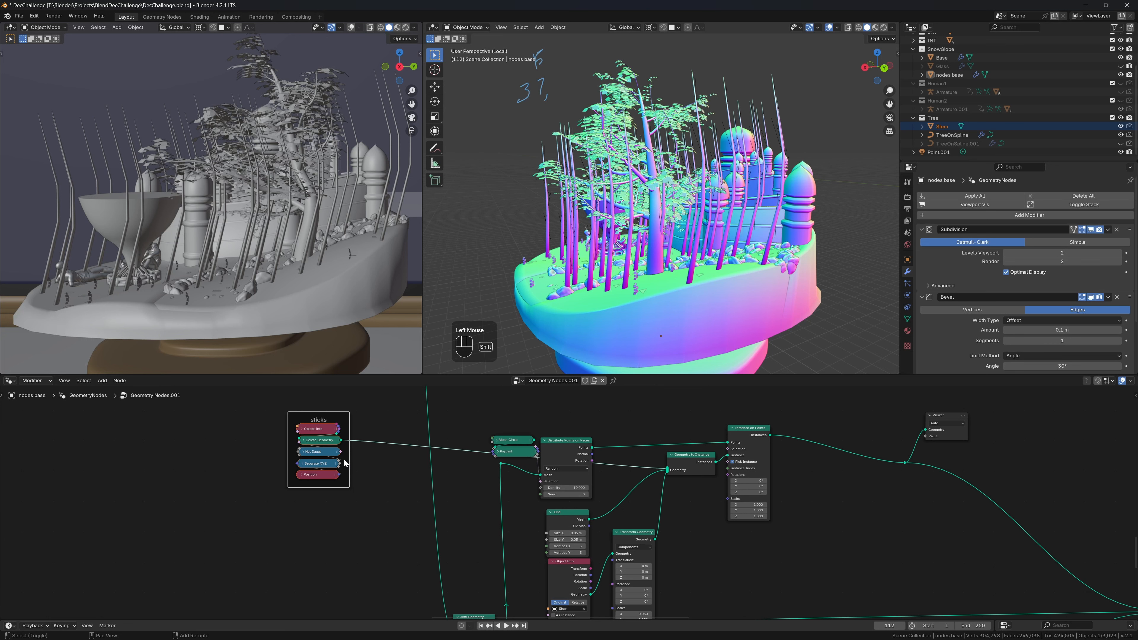
key(shift+a)
text(tr)
key(Return)
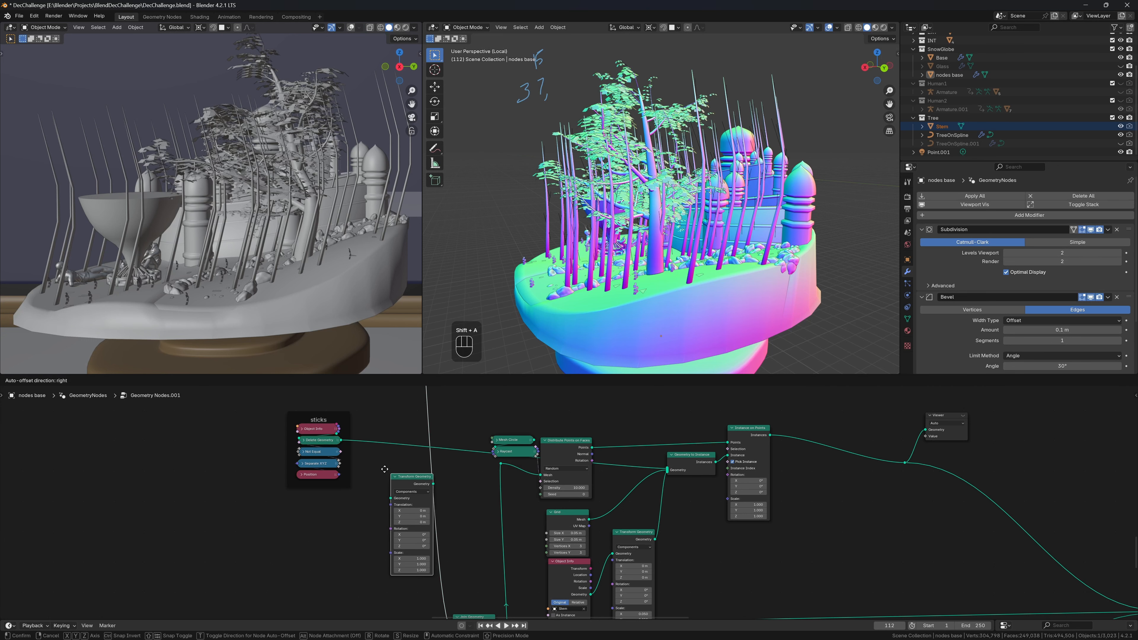
click(382, 469)
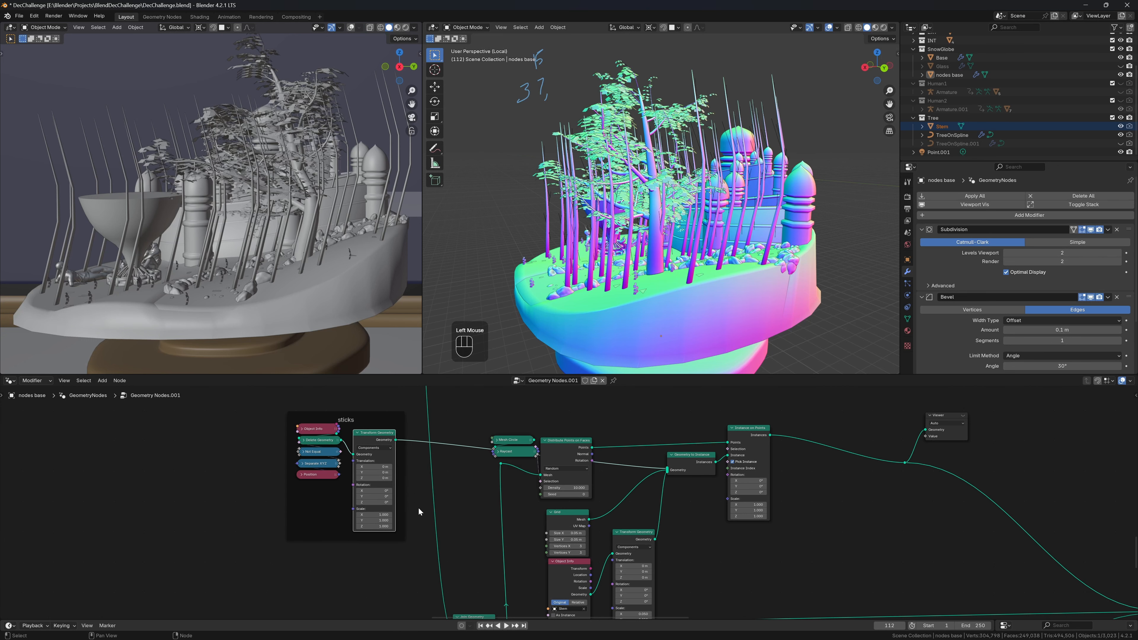
Step: Set the sticks Transform Geometry scale to 0.05 on X, Y and Z
mouse_move(419, 511)
middle_down()
mouse_move(428, 481)
mouse_move(433, 499)
middle_up()
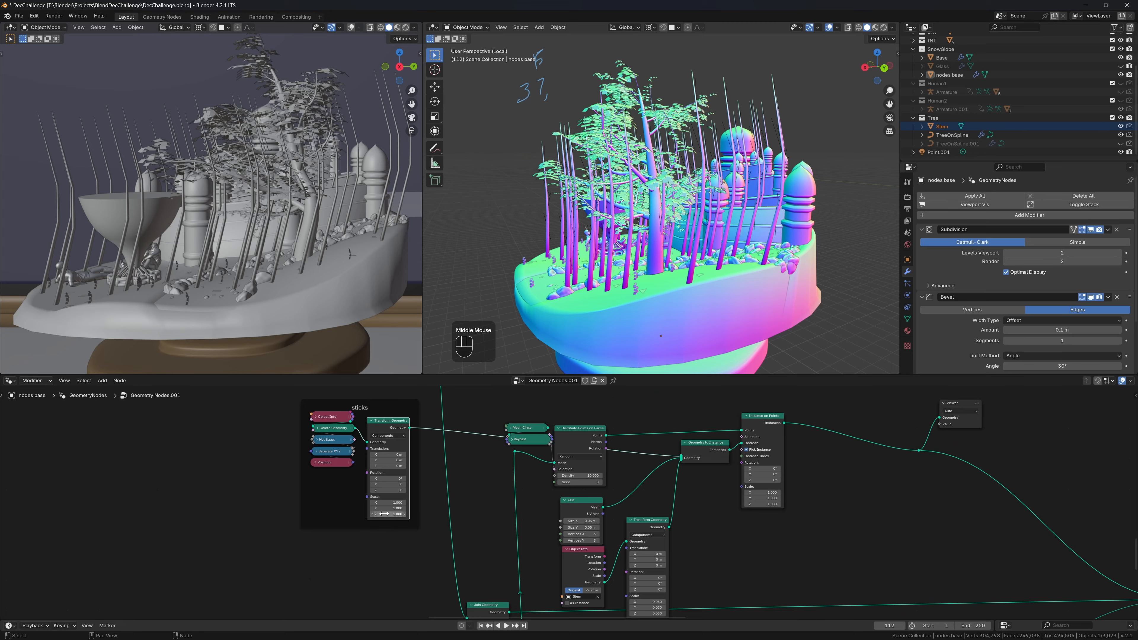
drag(384, 514, 384, 502)
text(.05)
key(Return)
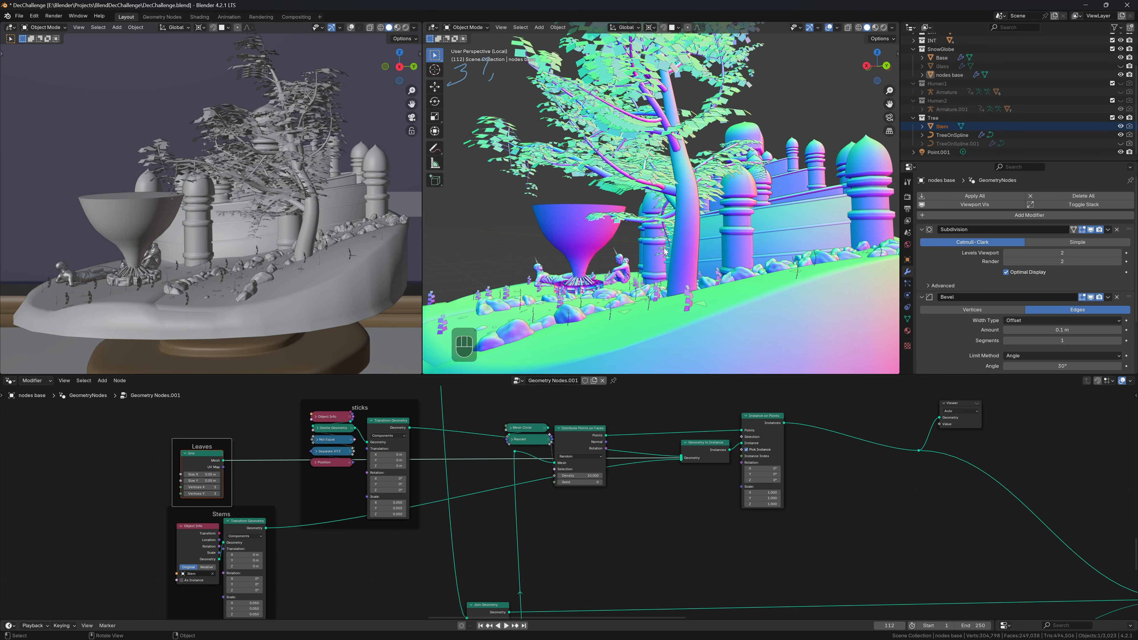
Step: Insert a Set Material node after the Grid in the Leaves frame
middle_drag(698, 278, 733, 262)
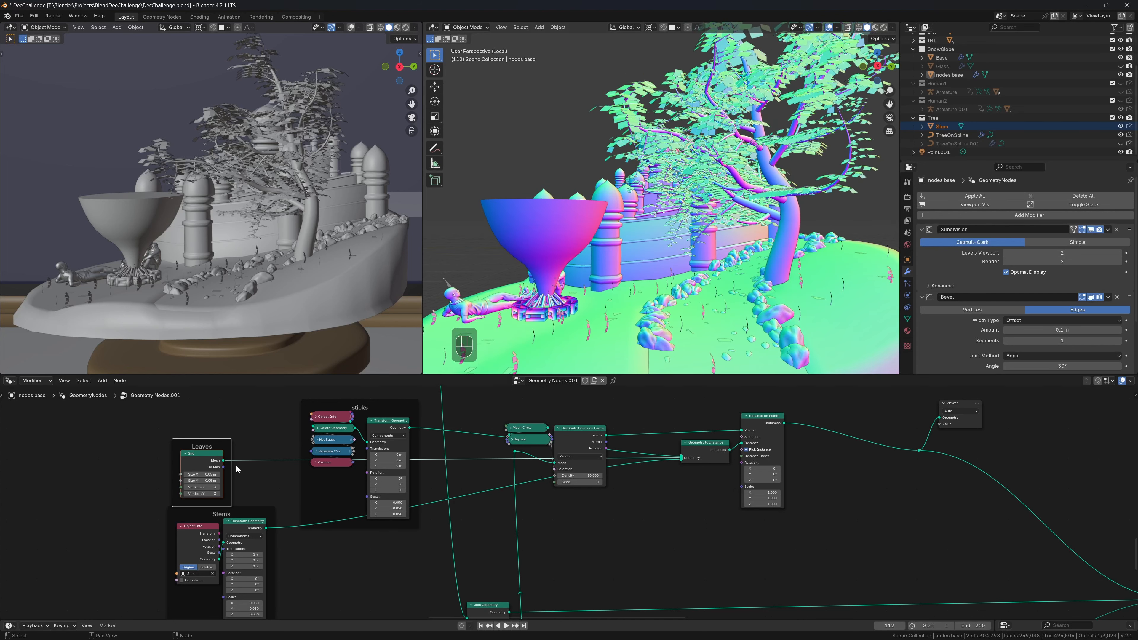
click(232, 431)
key(shift+a)
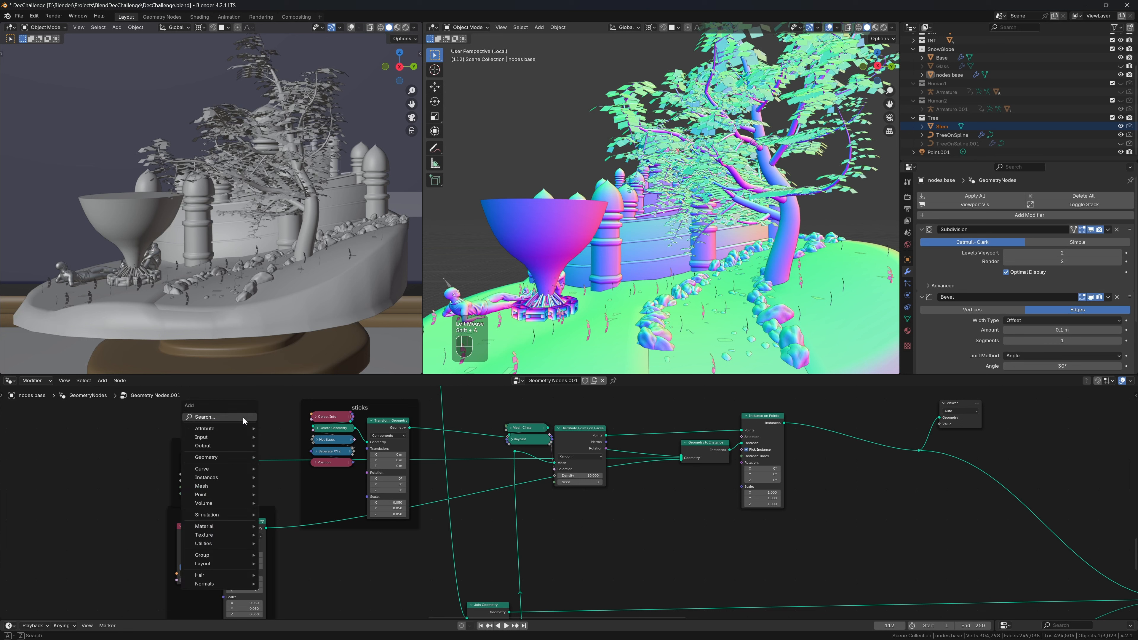
text(mat)
key(Return)
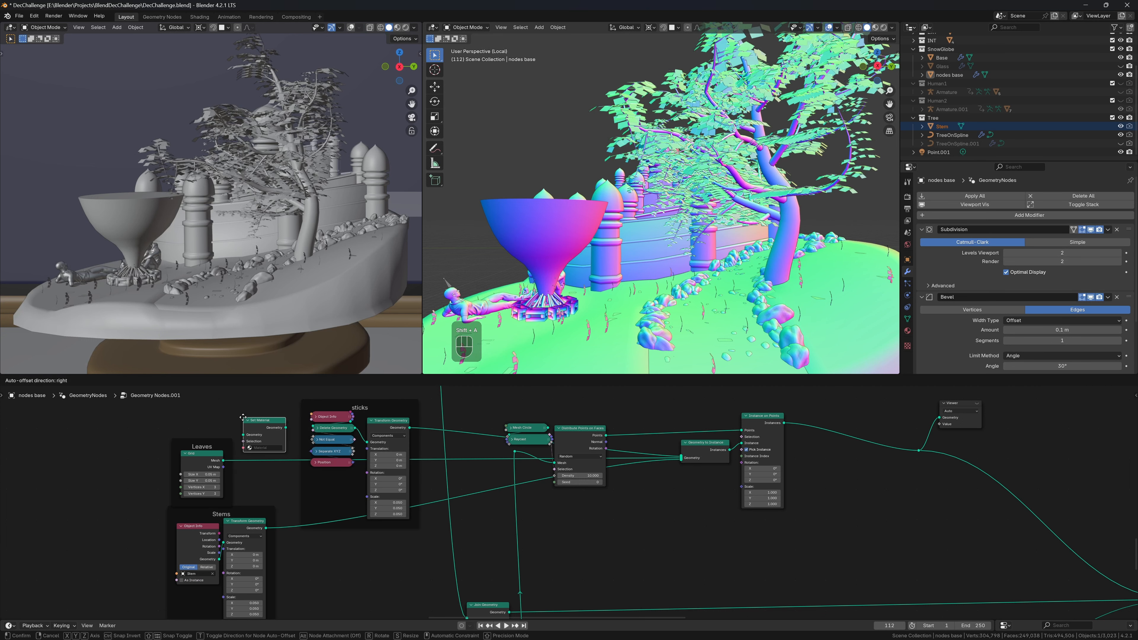
click(249, 475)
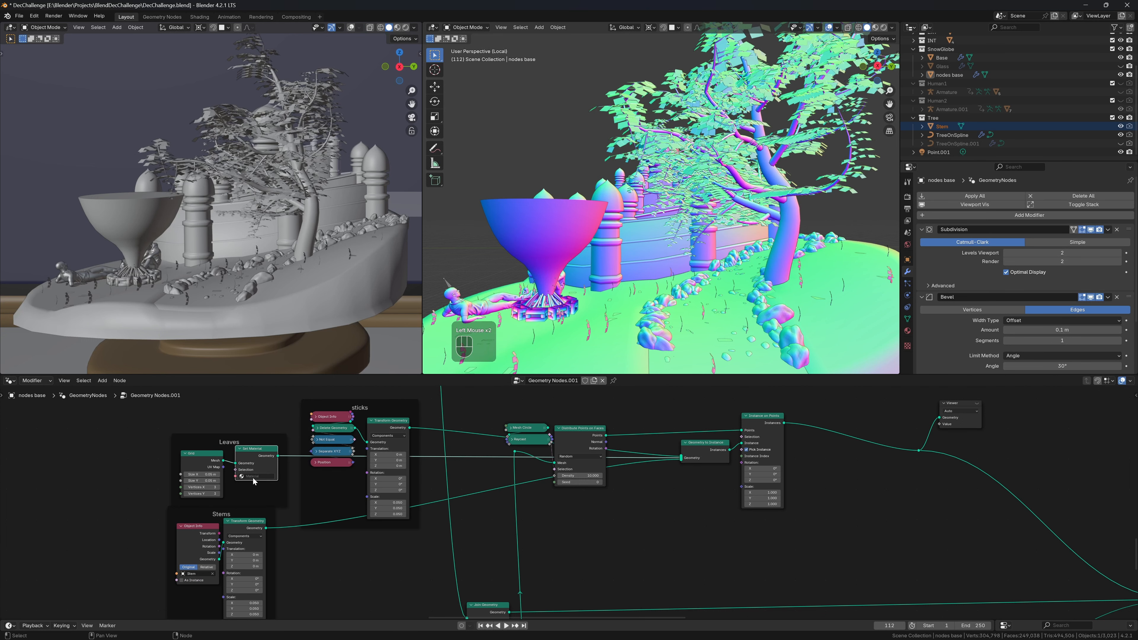
Step: Assign the PBR Leaf material in the Leaves Set Material node and save the file
click(248, 475)
text(leaf)
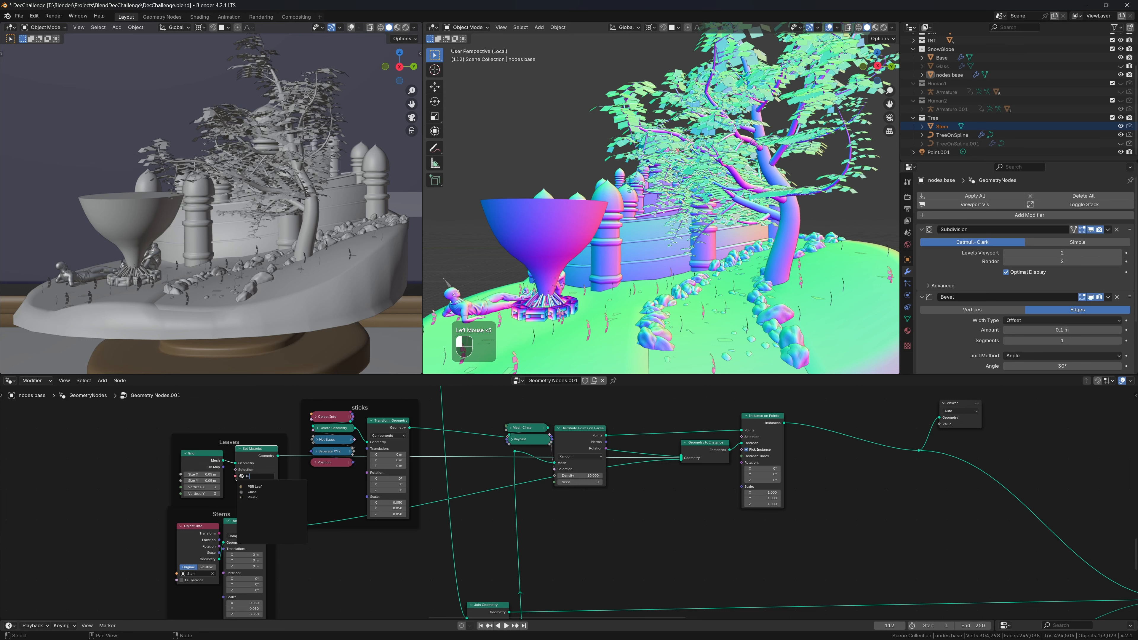
key(Return)
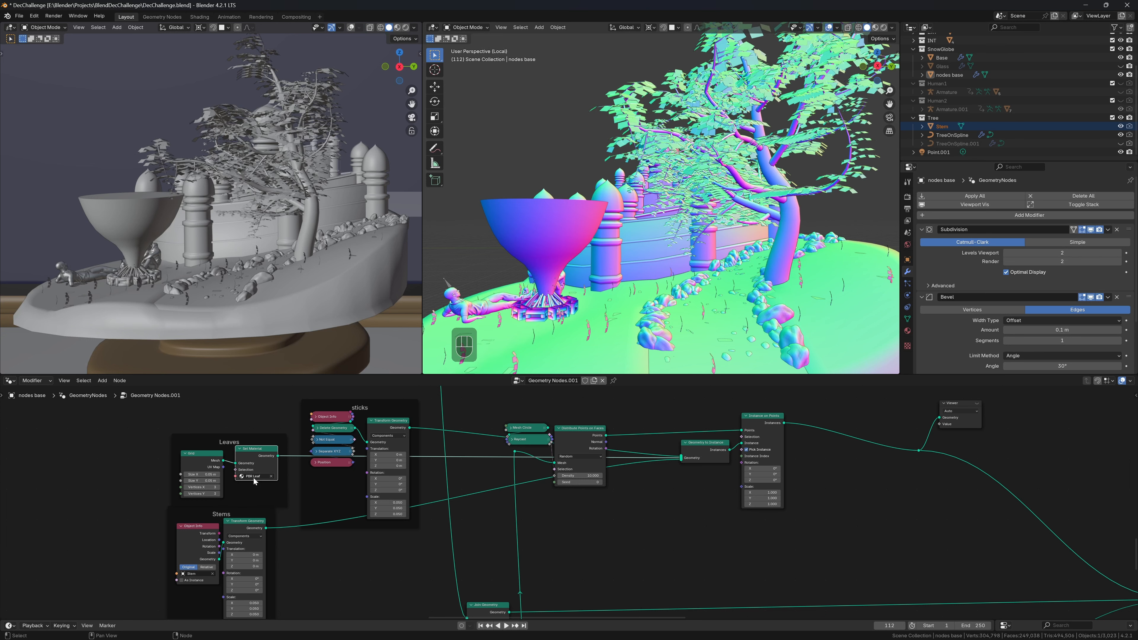
key(ctrl+s)
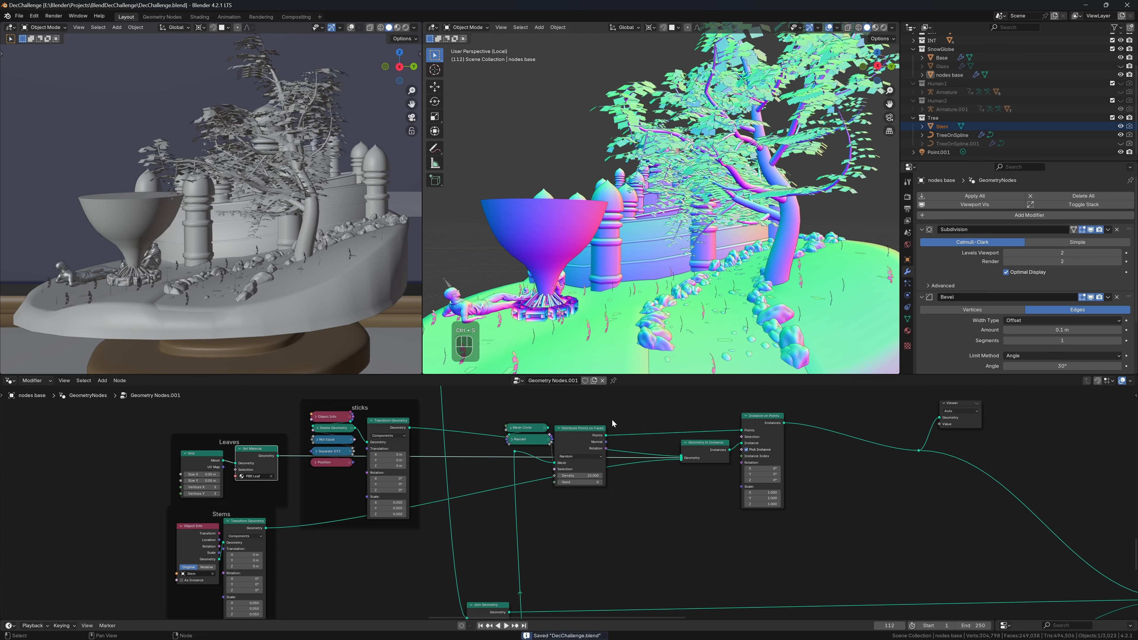
Step: Make room before Instance on Points and add an Axes to Rotation node there
scroll(663, 202, up, 2)
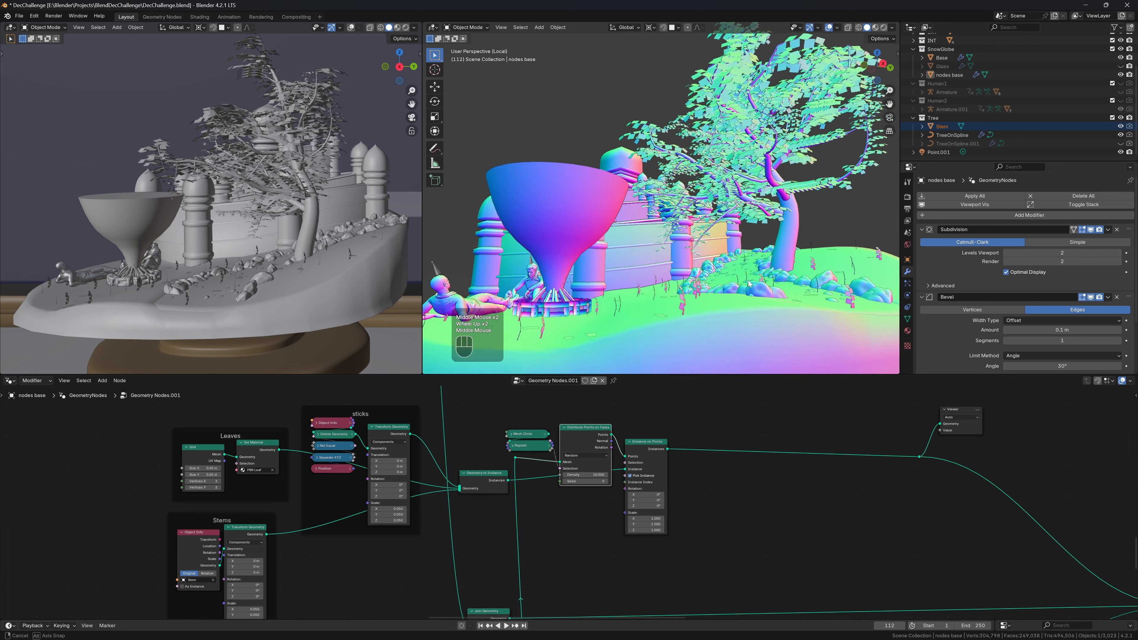
middle_drag(663, 202, 592, 210)
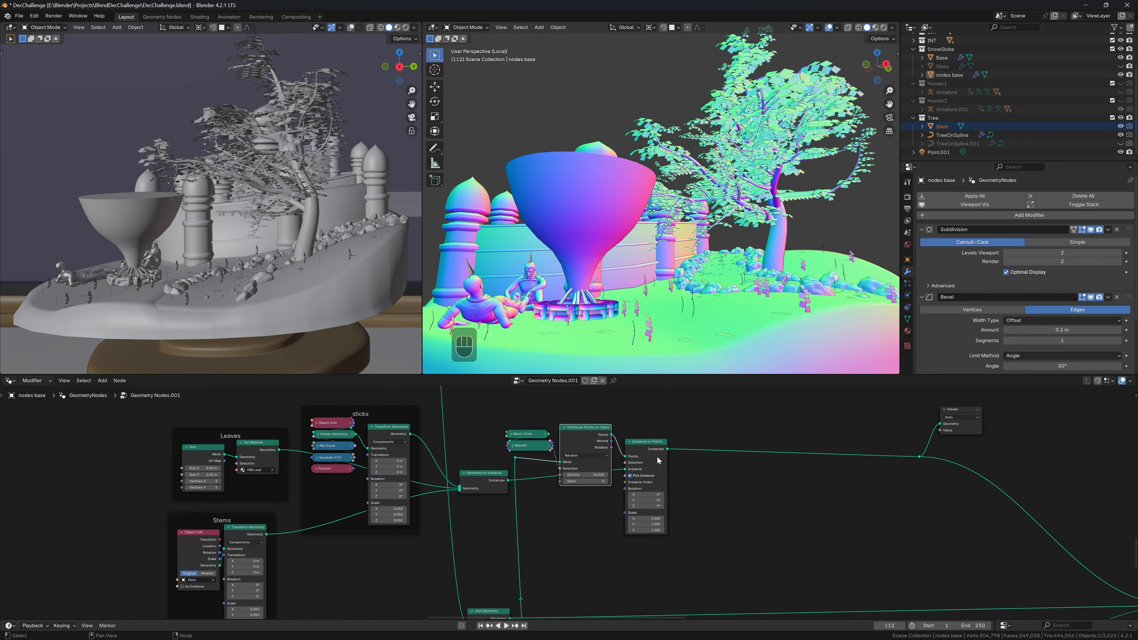
drag(657, 460, 726, 454)
key(shift+a)
click(715, 451)
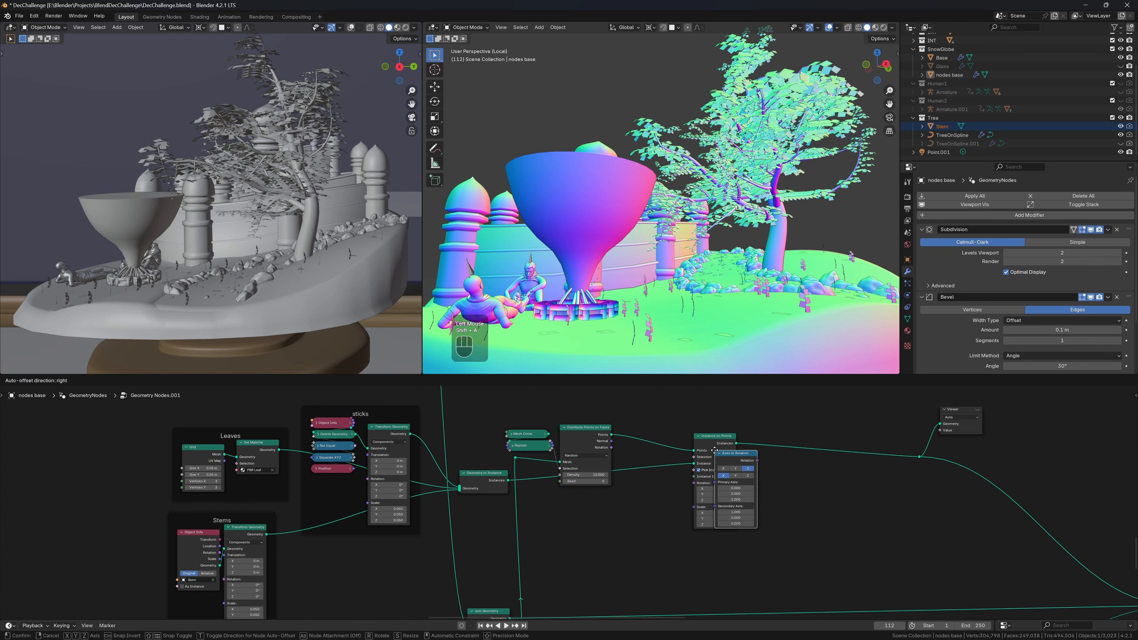
click(669, 484)
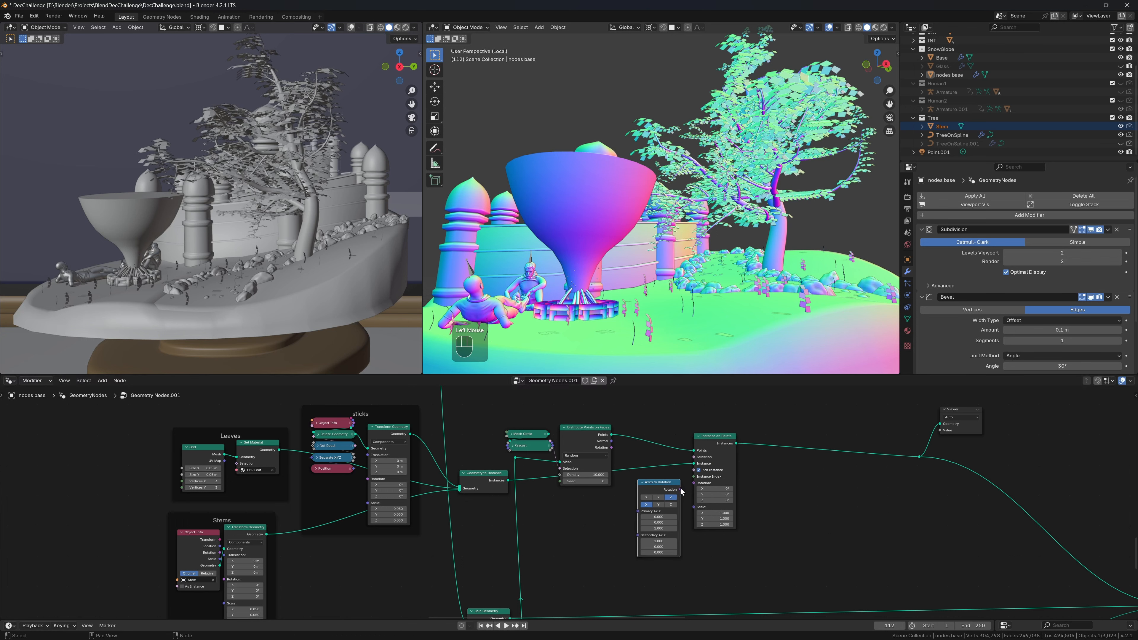
Step: Feed the Instance on Points rotation from the Axes to Rotation node
drag(681, 491, 648, 487)
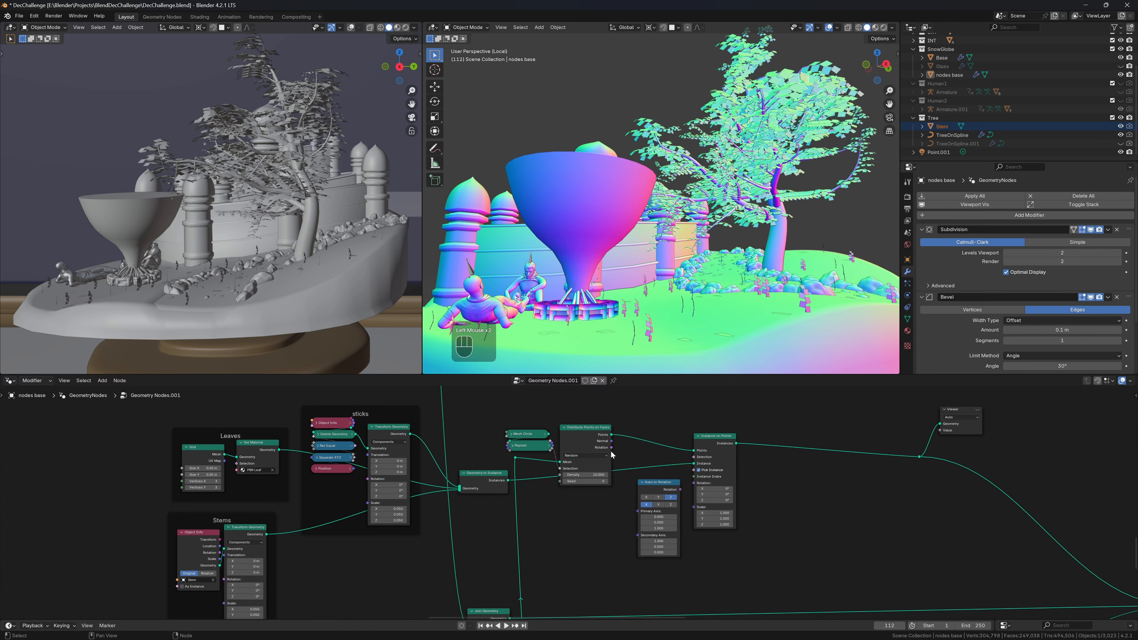
drag(611, 448, 694, 488)
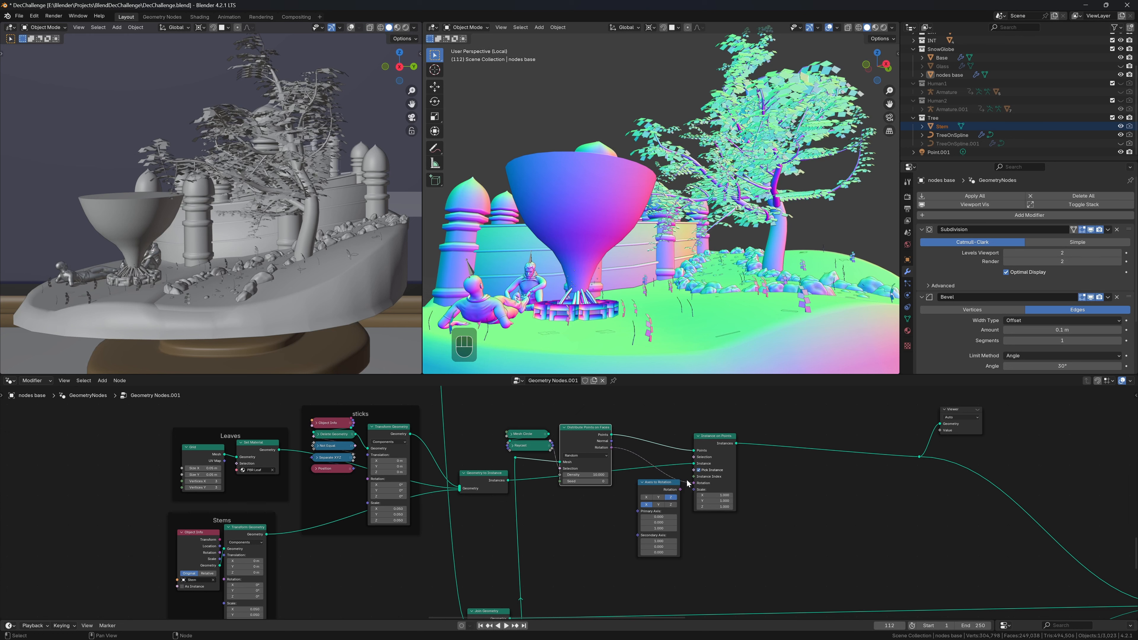
mouse_move(694, 484)
mouse_down()
mouse_move(675, 476)
mouse_move(676, 487)
mouse_move(694, 485)
mouse_up()
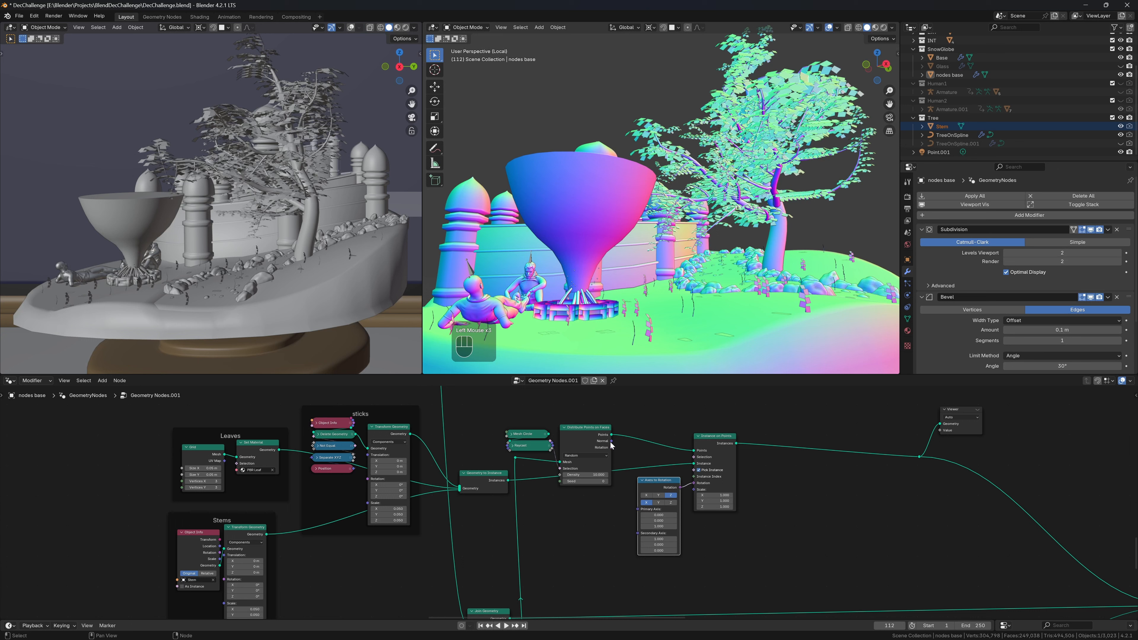
Step: Connect the distributed points' Normal to Primary Axis and a new Position node to Secondary Axis
drag(611, 447, 522, 518)
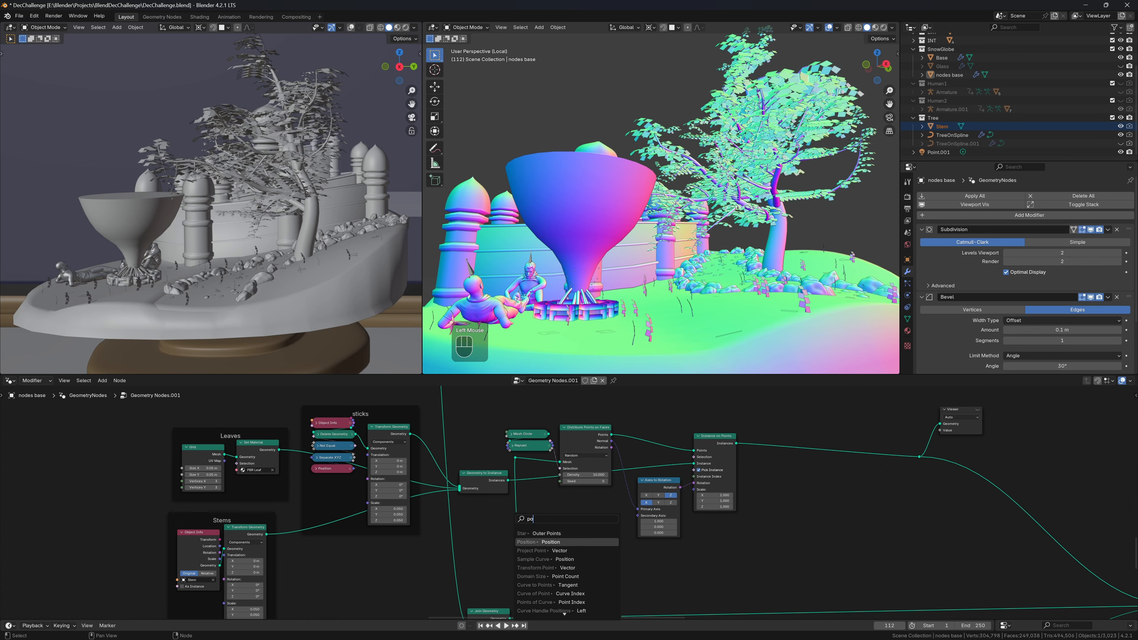
click(551, 534)
click(613, 511)
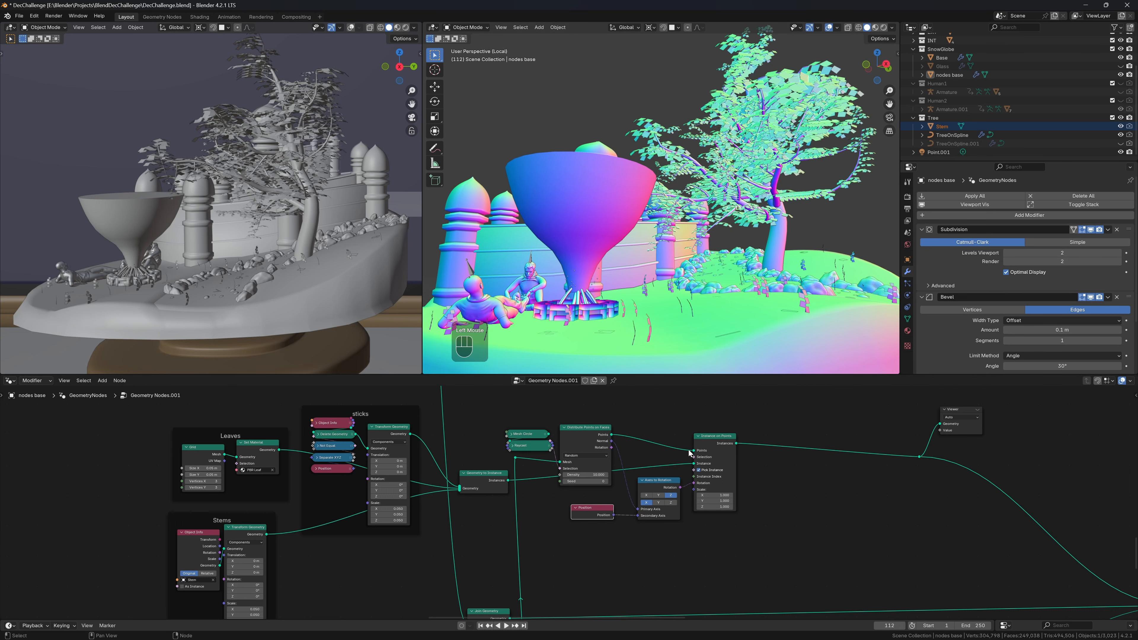
Step: Set the Axes to Rotation primary axis to Y and inspect the scattered instances' orientation
scroll(702, 495, up, 2)
click(693, 493)
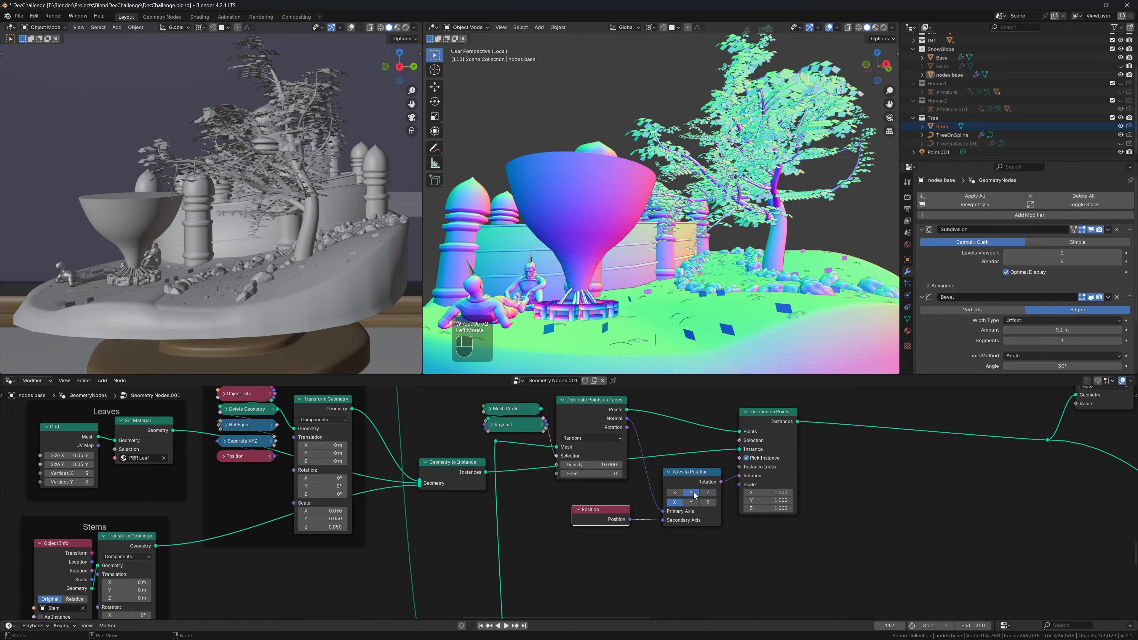
middle_drag(860, 259, 890, 256)
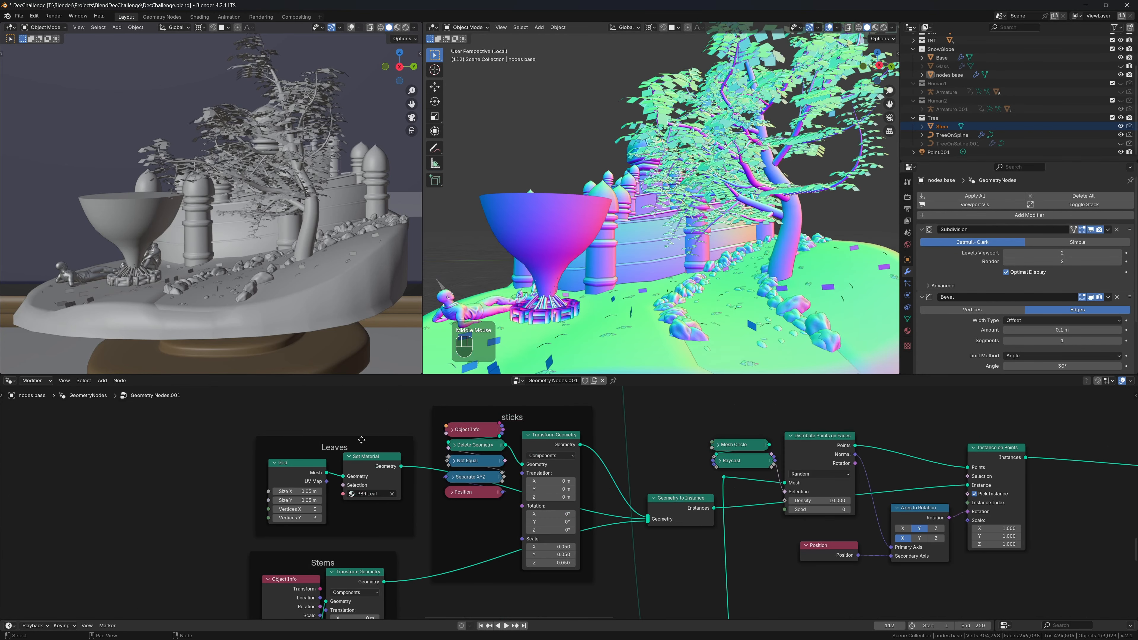
Step: Insert a Transform Geometry node between the Grid and Set Material in the Leaves frame
drag(362, 440, 259, 436)
key(shift+a)
text(tr)
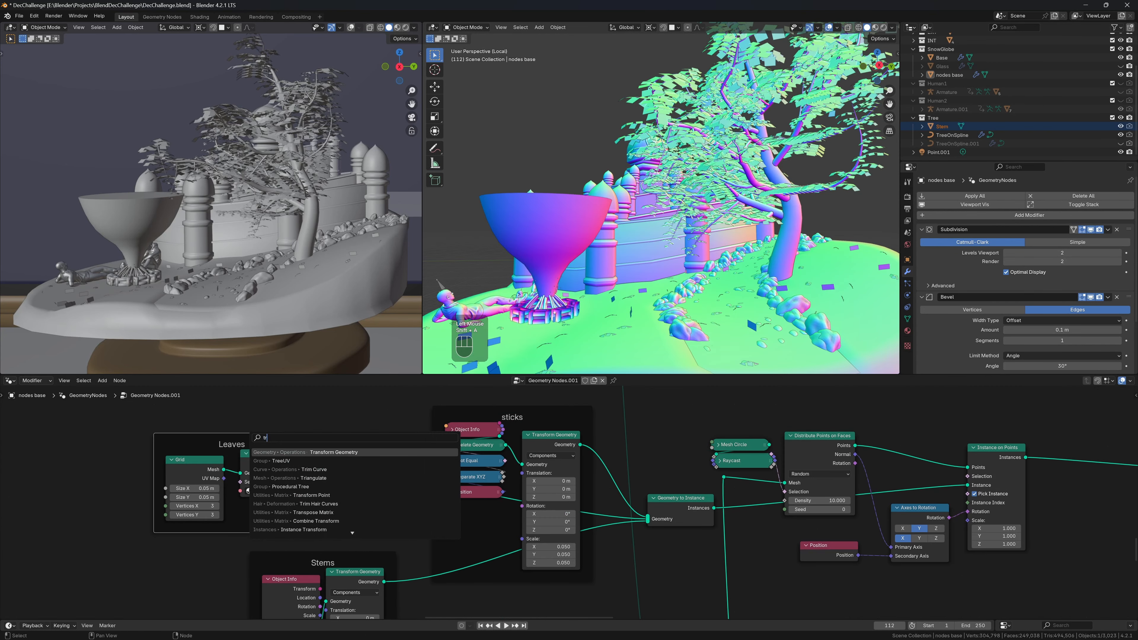
key(Return)
click(278, 521)
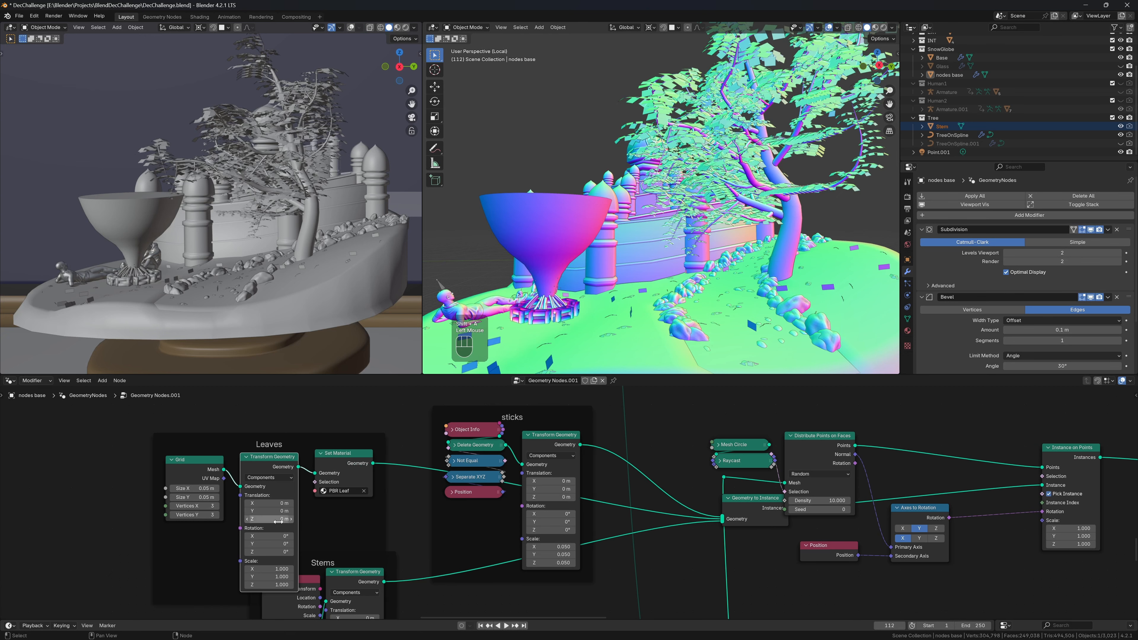
Step: Set the X rotation of the Leaves frame's Transform Geometry node to 90°
click(277, 552)
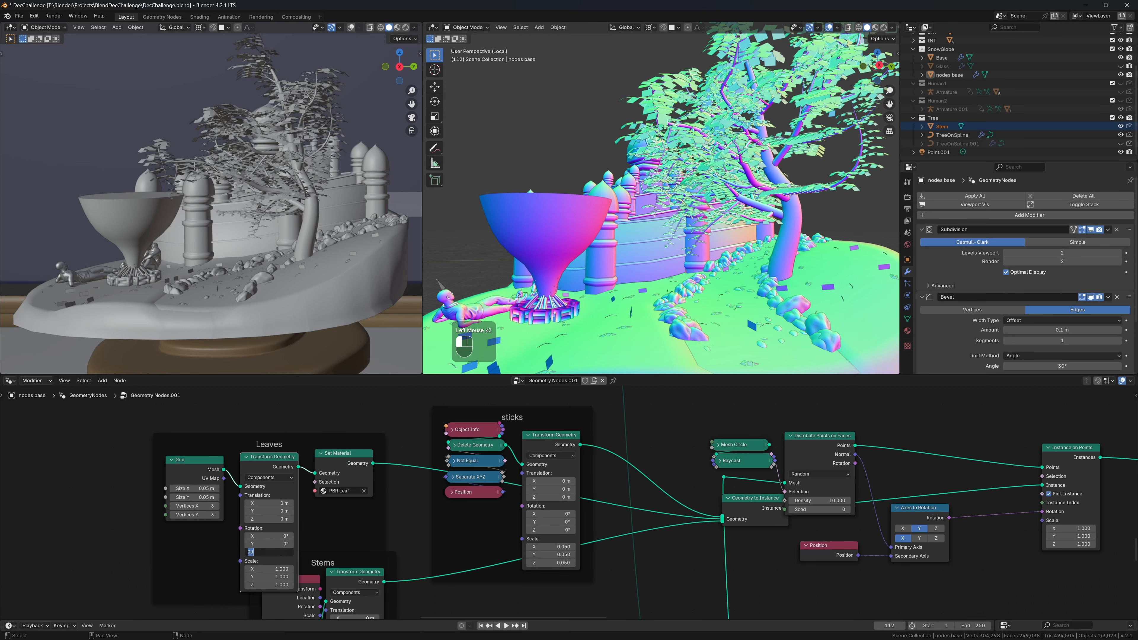
click(269, 537)
text(9)
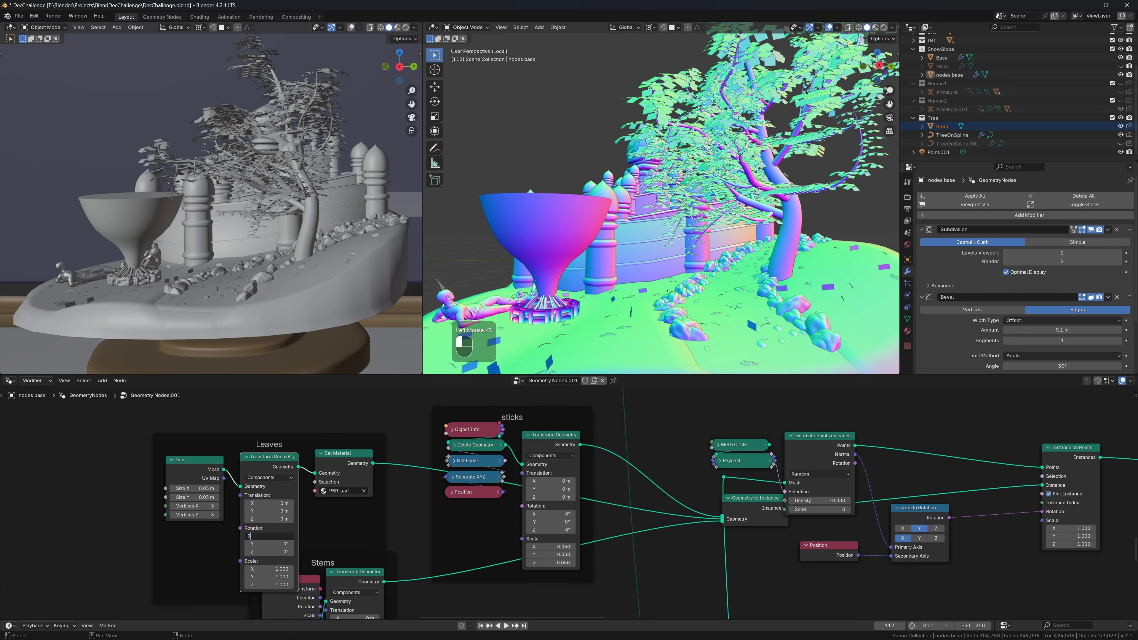
text(0)
key(Return)
scroll(752, 328, down, 5)
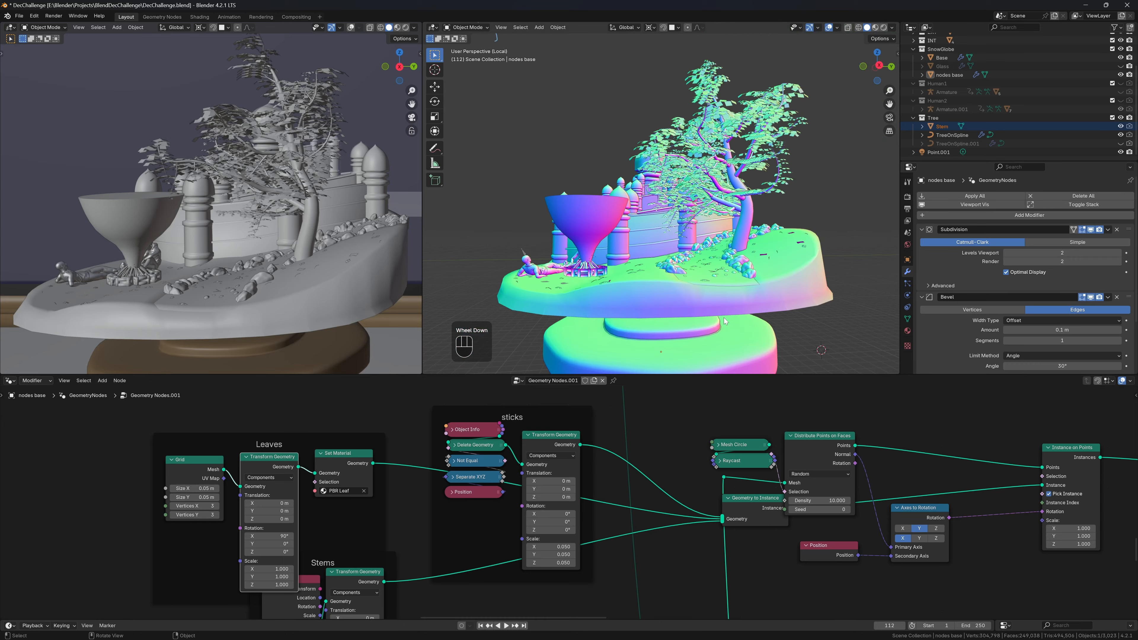
mouse_move(753, 327)
middle_down()
mouse_move(729, 320)
mouse_move(769, 325)
mouse_move(779, 340)
mouse_move(763, 345)
middle_up()
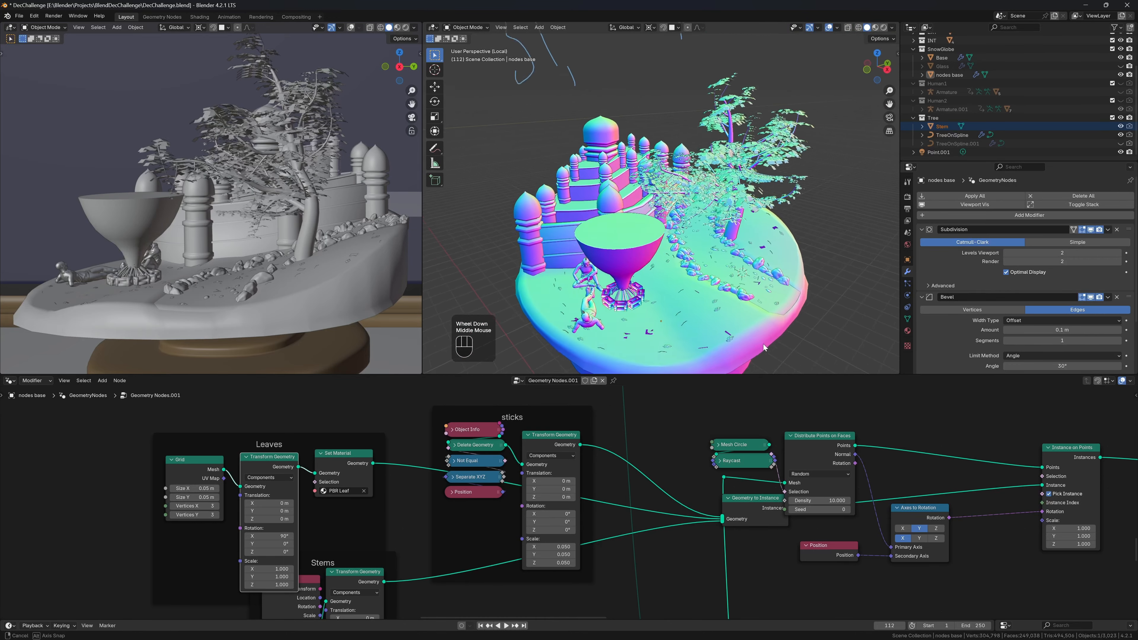
Step: Raise the density of the Distribute Points on Faces node to scatter more instances over the terrain
scroll(763, 345, up, 4)
shift+click(821, 500)
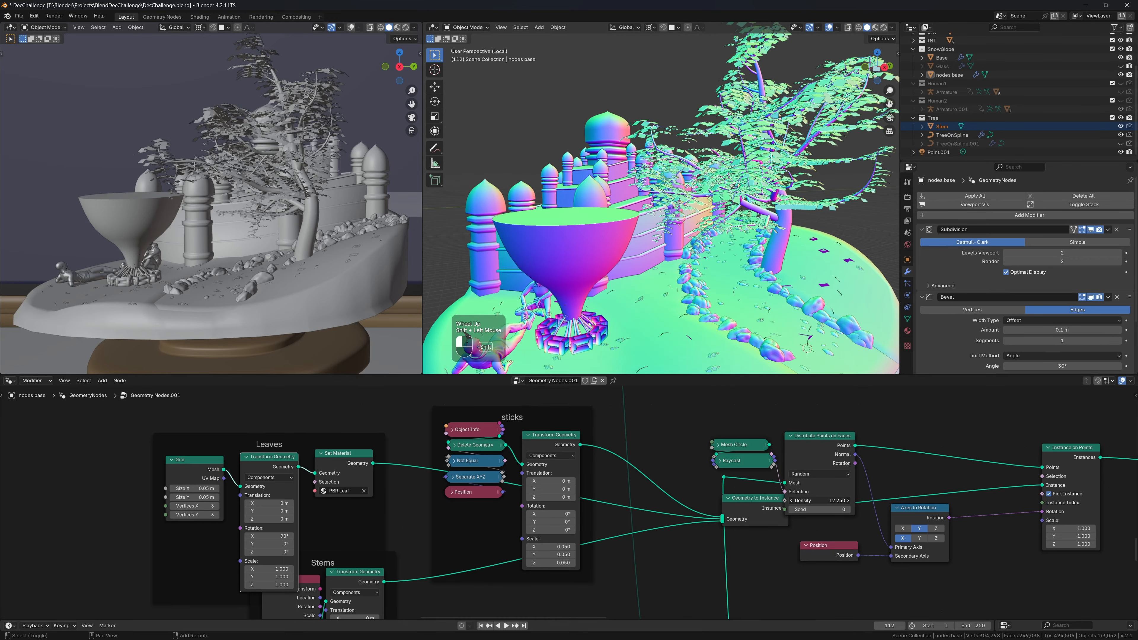
shift+drag(821, 501, 855, 501)
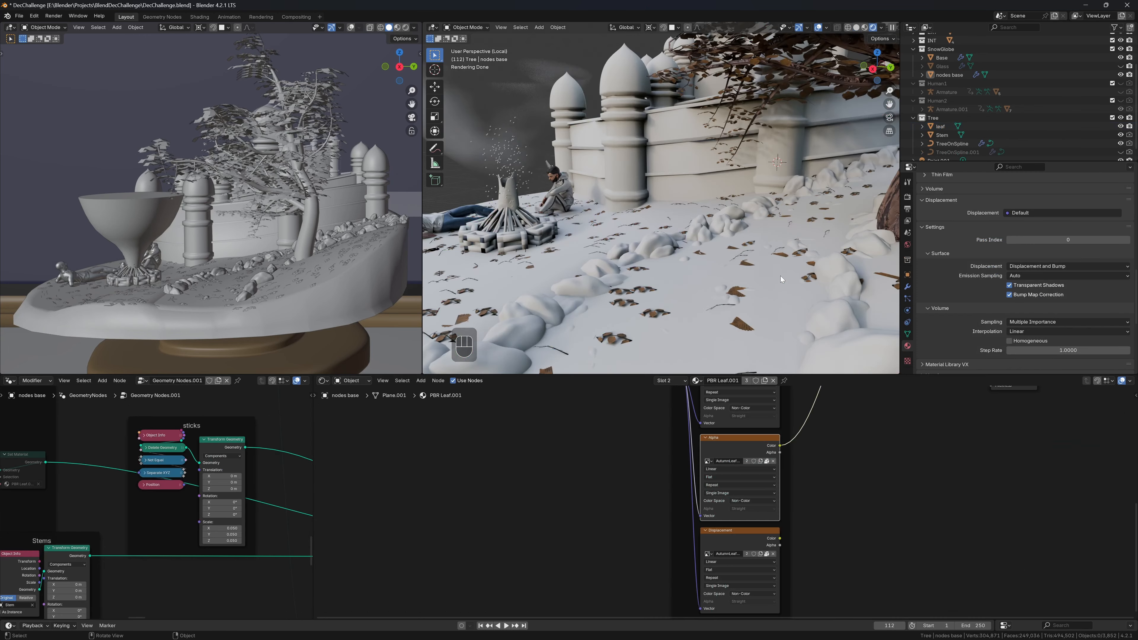
Step: Widen the geometry node editor over most of the shader editor's space
scroll(781, 275, down, 6)
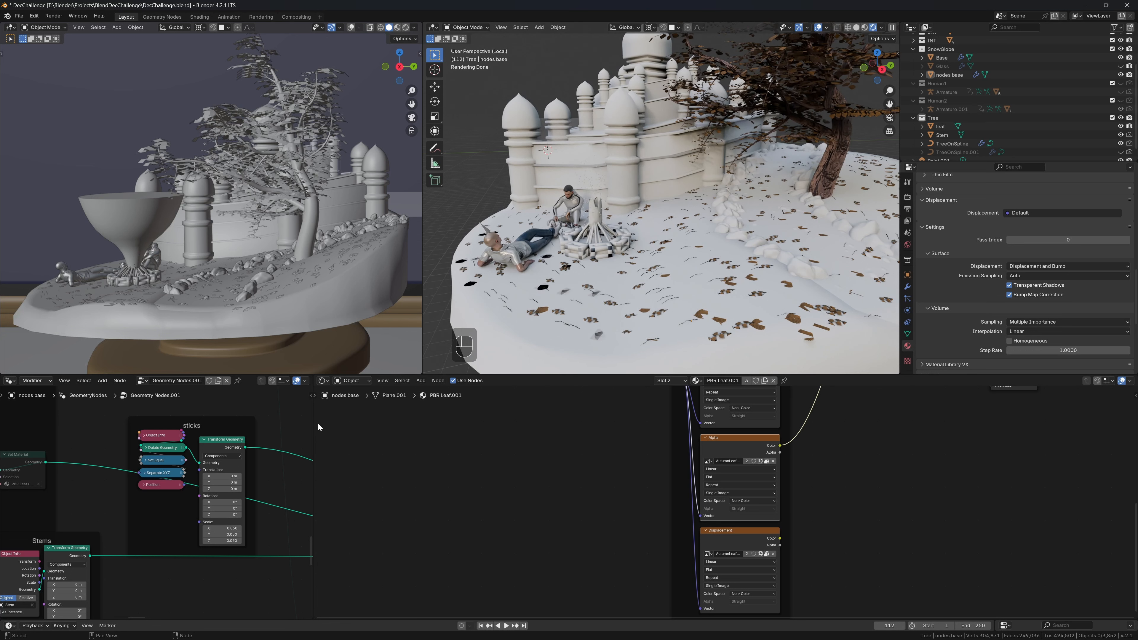
drag(313, 422, 1055, 468)
scroll(762, 287, down, 3)
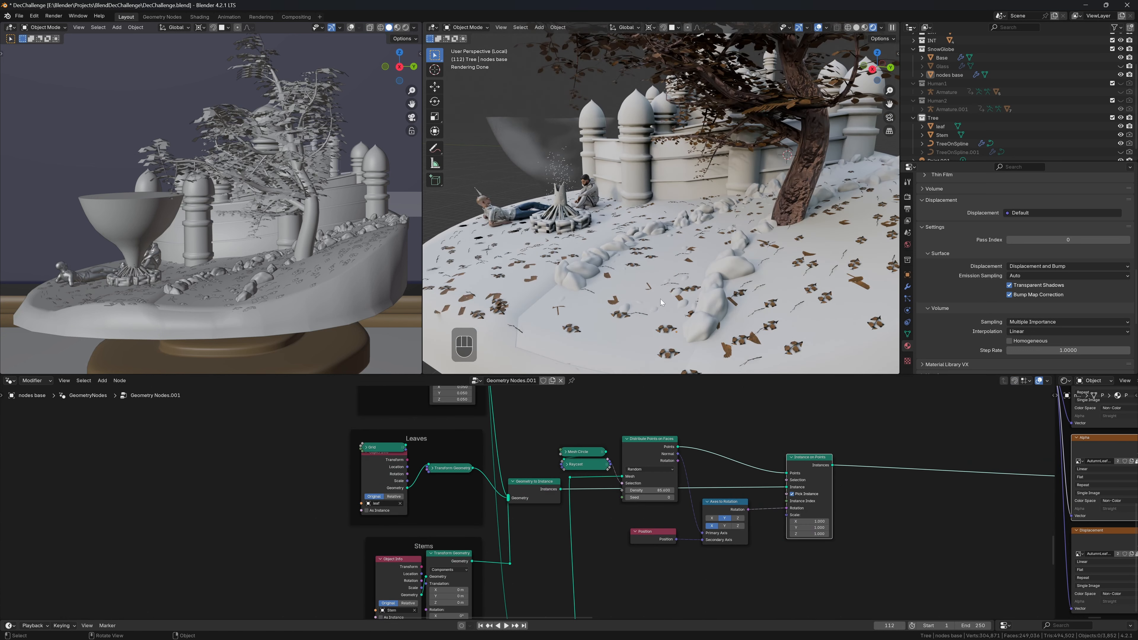
Step: Set the X, Y and Z scale of the Leaves frame's Transform Geometry node to 0.01, then collapse the node
scroll(660, 299, up, 4)
middle_drag(660, 299, 703, 296)
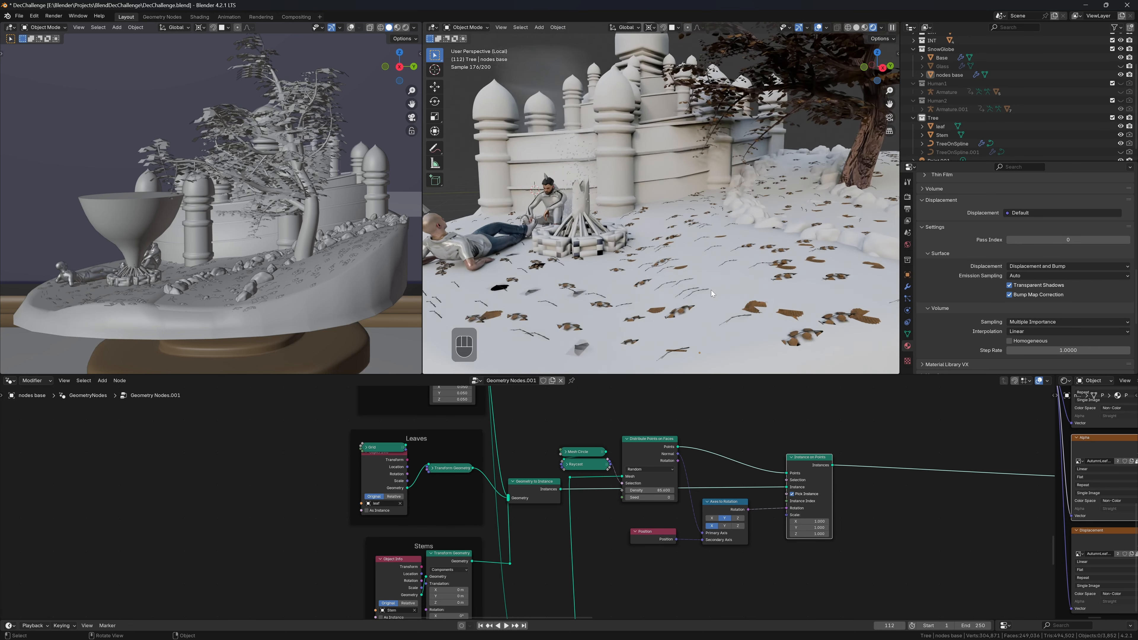
middle_drag(778, 294, 776, 304)
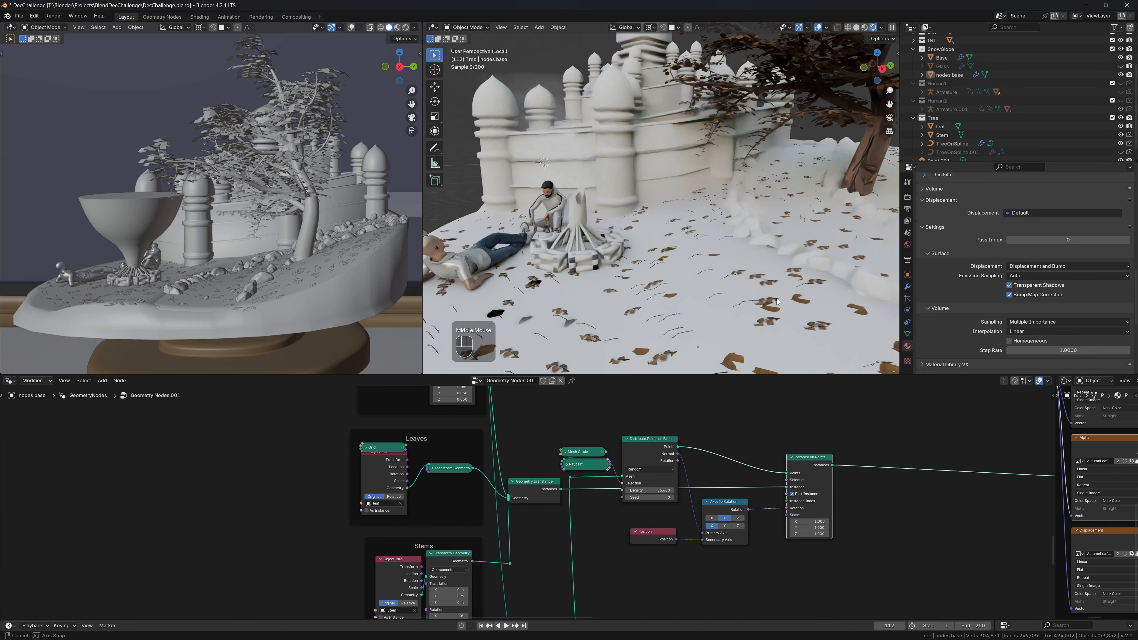
scroll(643, 315, up, 3)
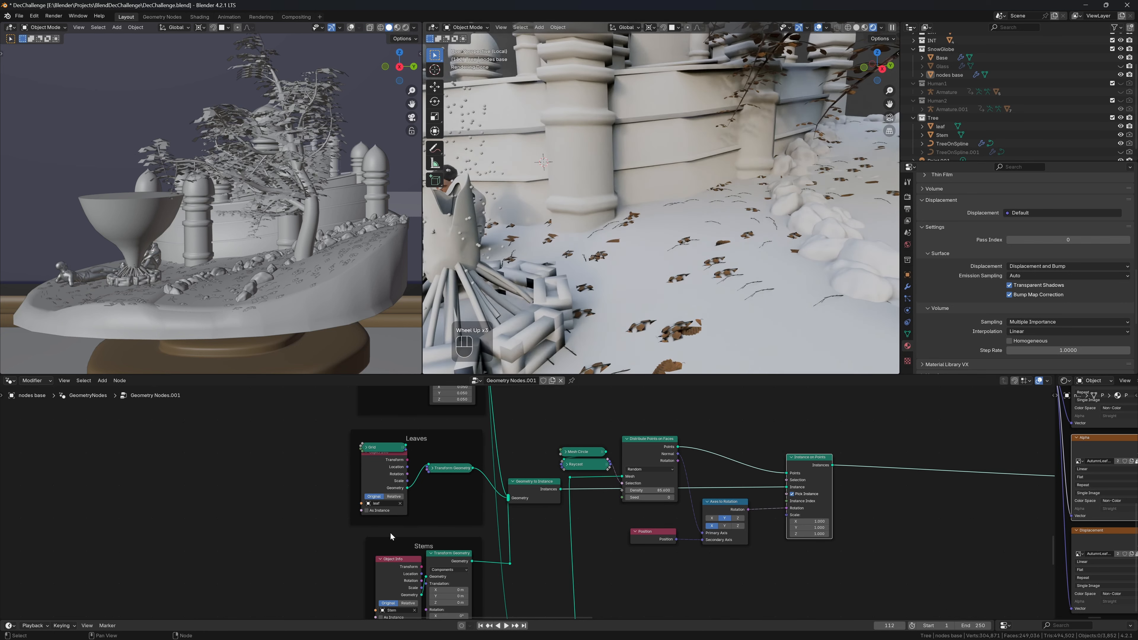
middle_drag(409, 478, 412, 481)
click(438, 472)
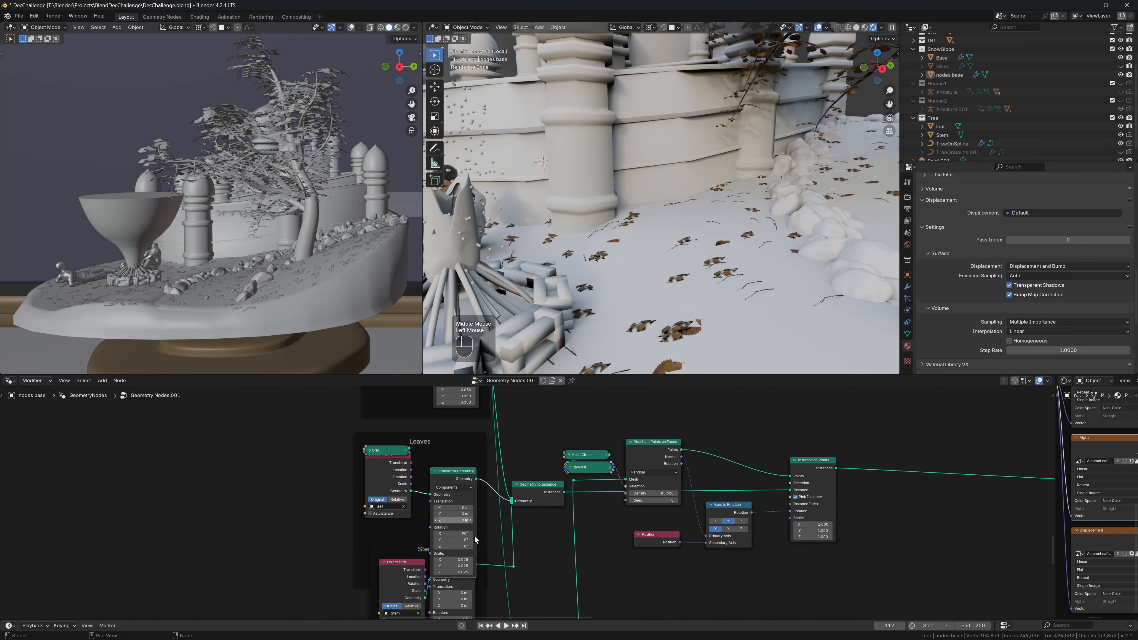
click(464, 572)
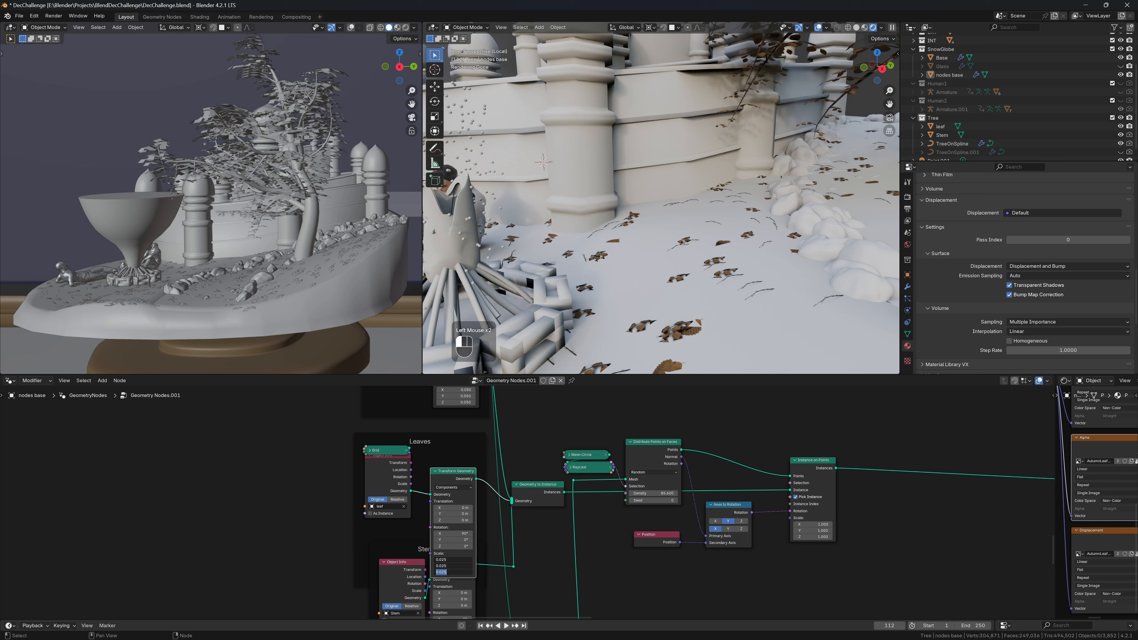
text(.01)
key(Return)
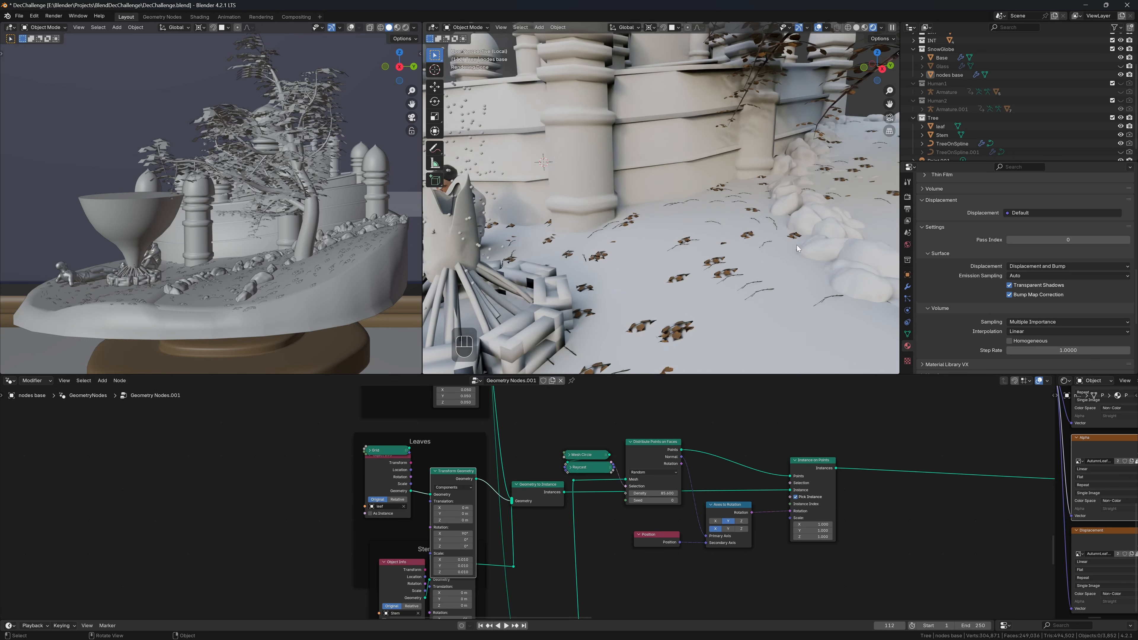
scroll(798, 249, up, 2)
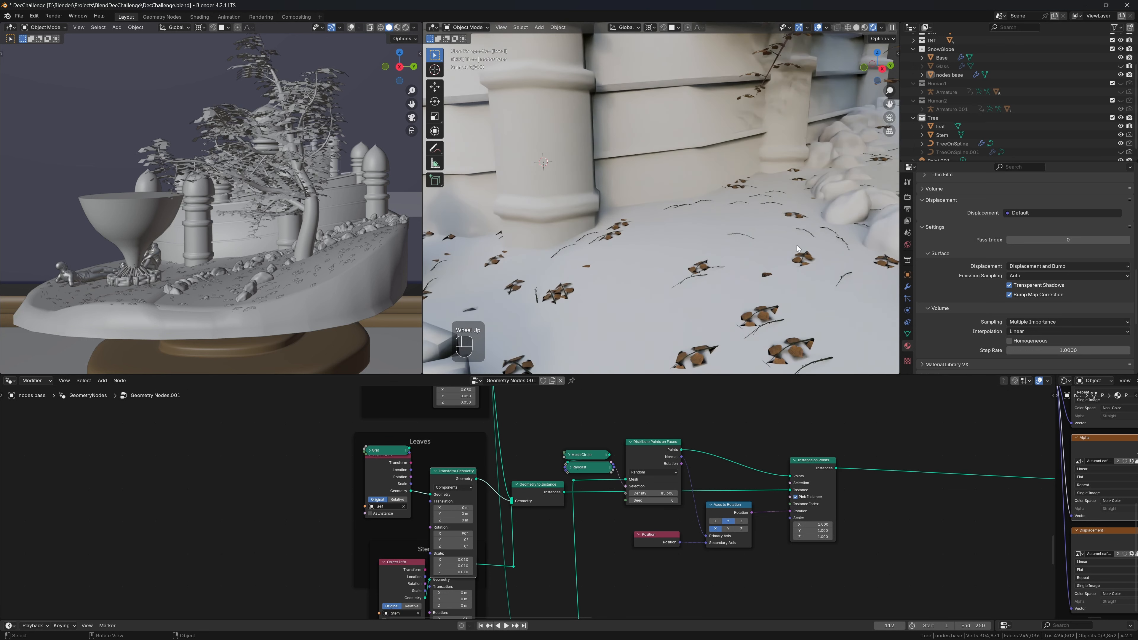
click(435, 471)
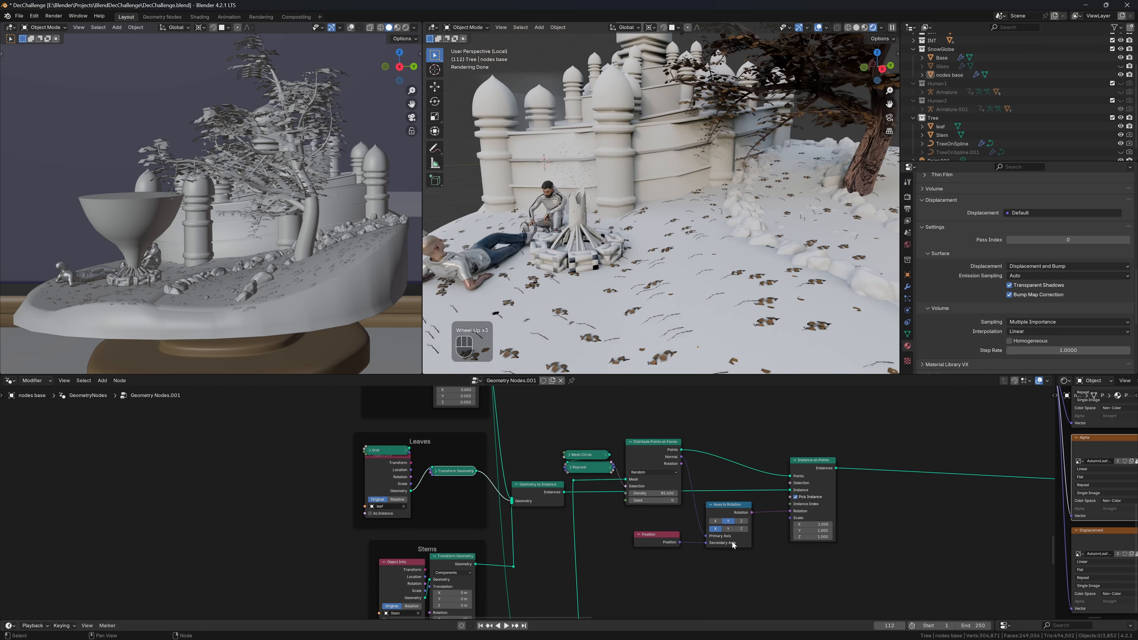
Step: Try X as primary and Z as secondary axis on the Axes to Rotation node and inspect the scattered instances
drag(815, 483, 801, 479)
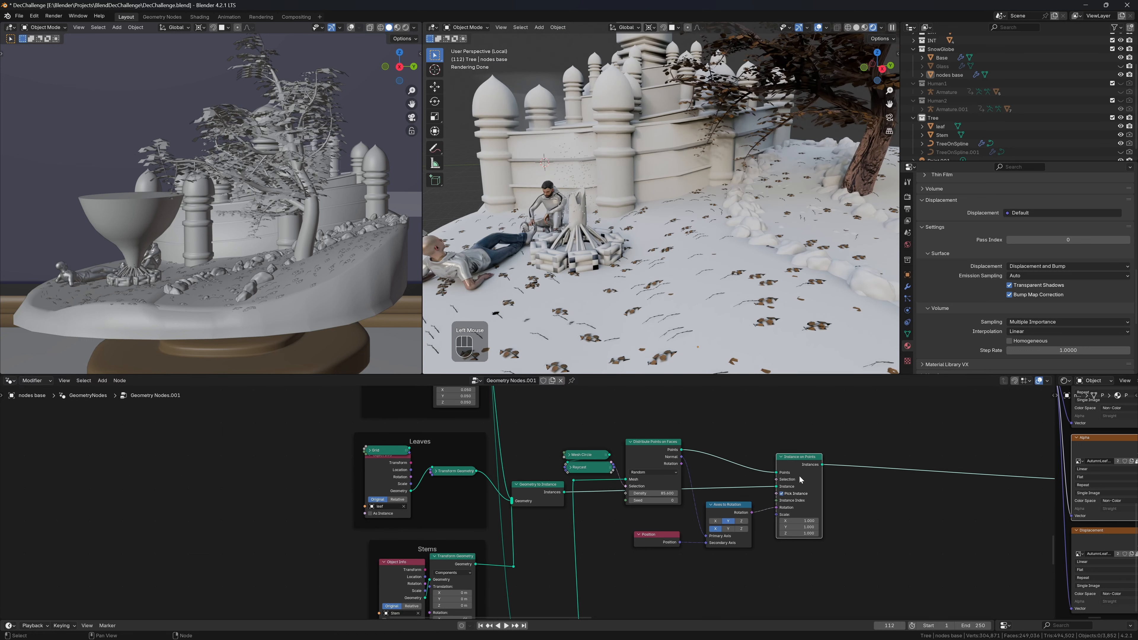
middle_drag(722, 535, 723, 513)
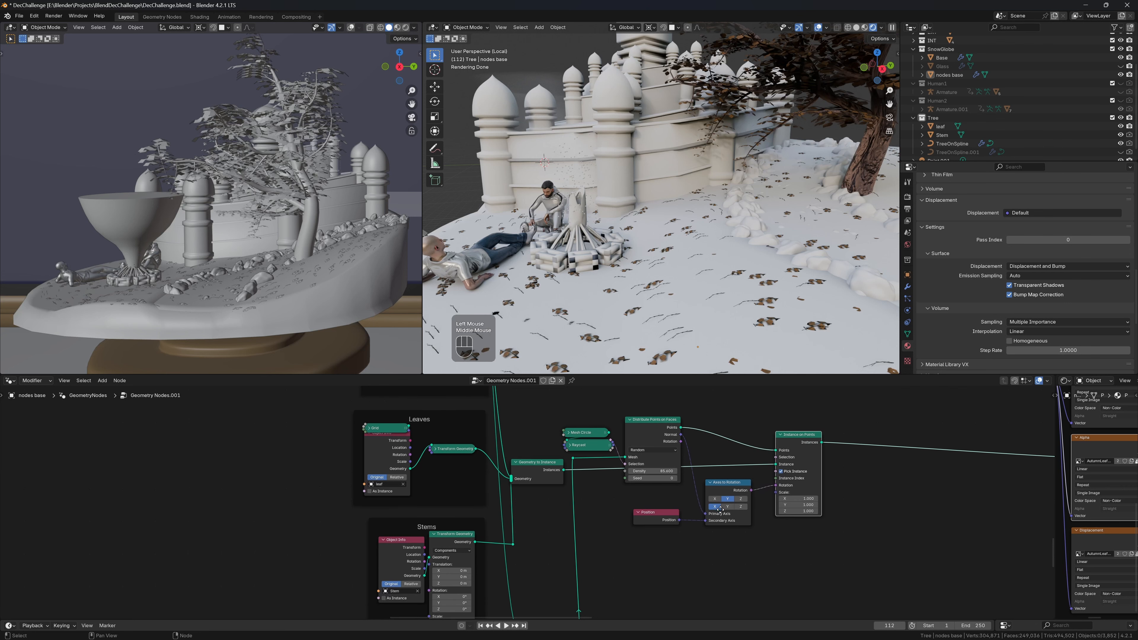
scroll(807, 258, down, 2)
middle_drag(803, 269, 846, 265)
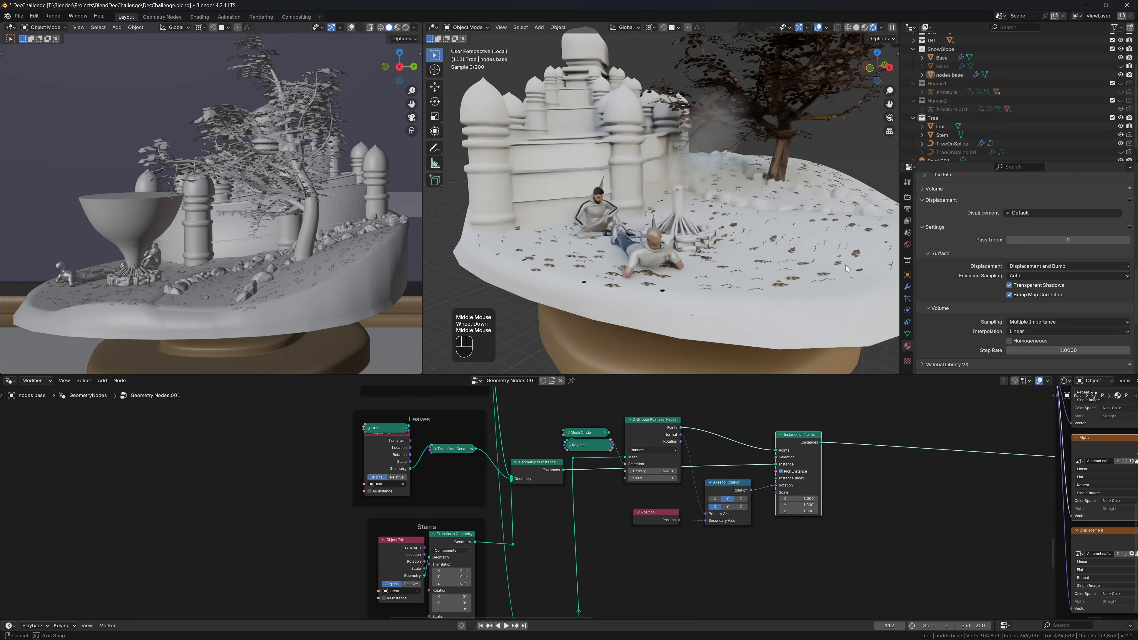
scroll(742, 302, up, 5)
middle_drag(742, 302, 749, 299)
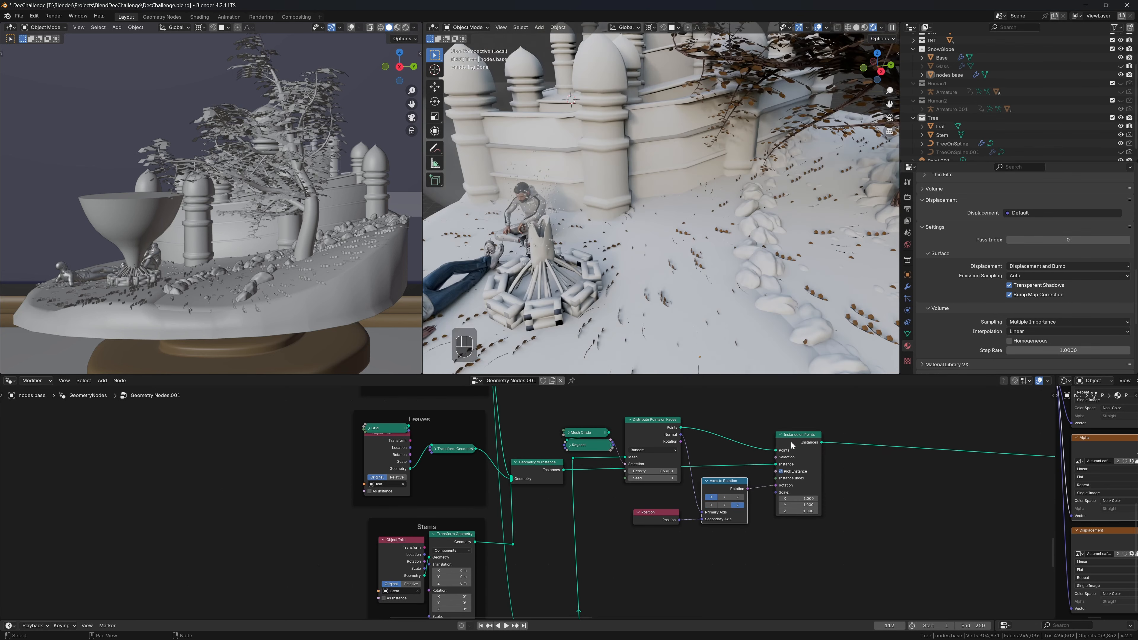
Step: Insert a Rotate Rotation node between Axes to Rotation and the Rotation input of Instance on Points
drag(792, 446, 861, 442)
key(shift+a)
text(rotate to)
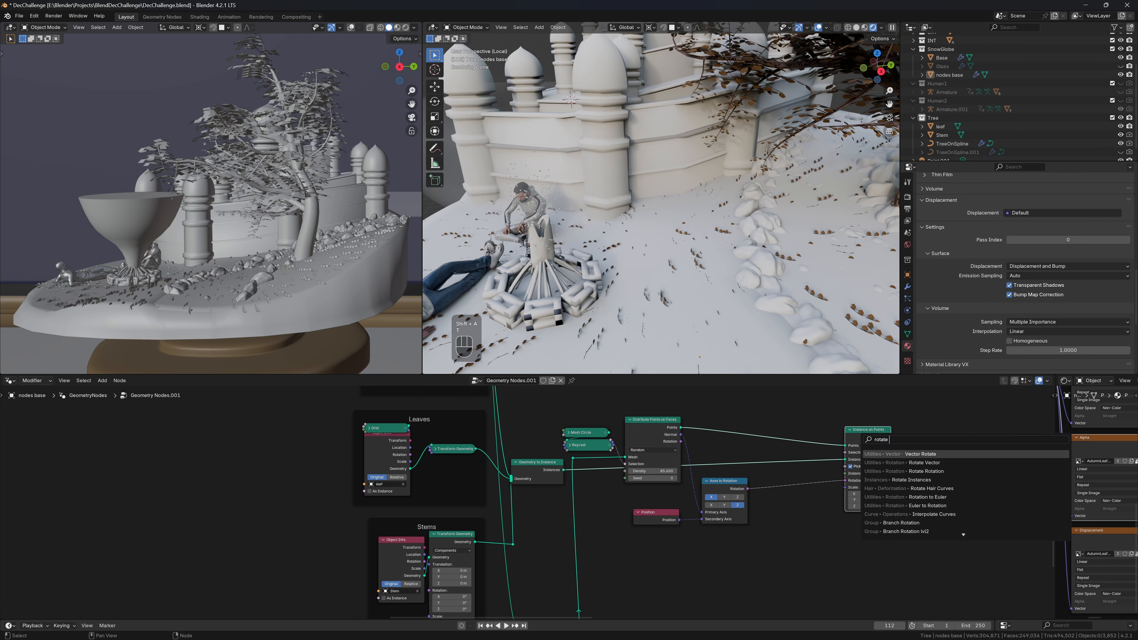
scroll(571, 190, down, 2)
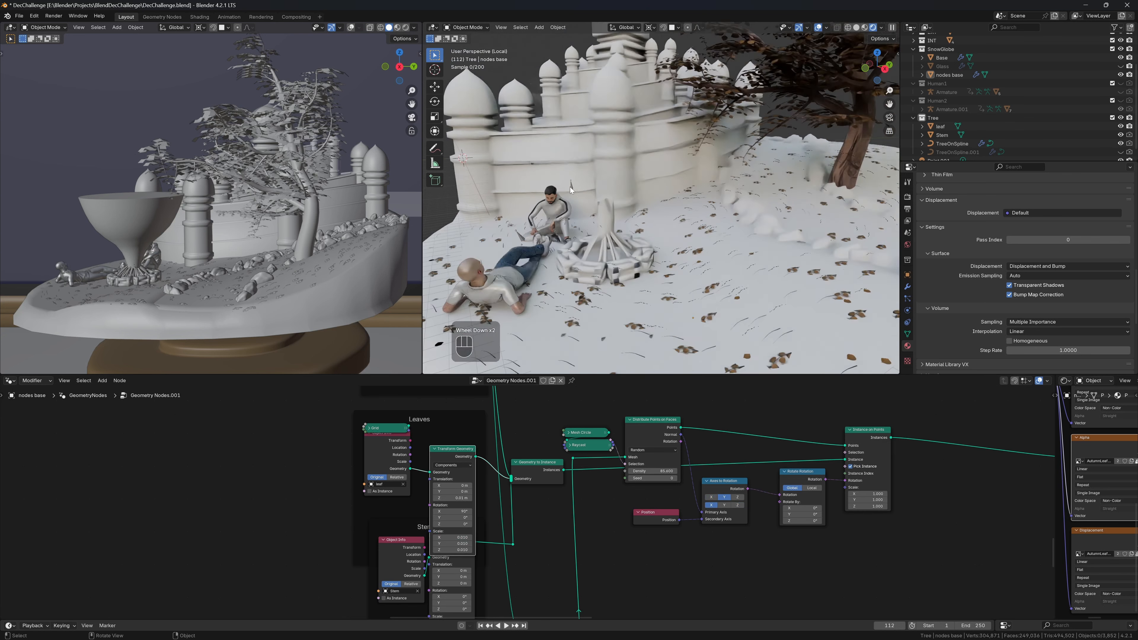
middle_drag(571, 190, 716, 227)
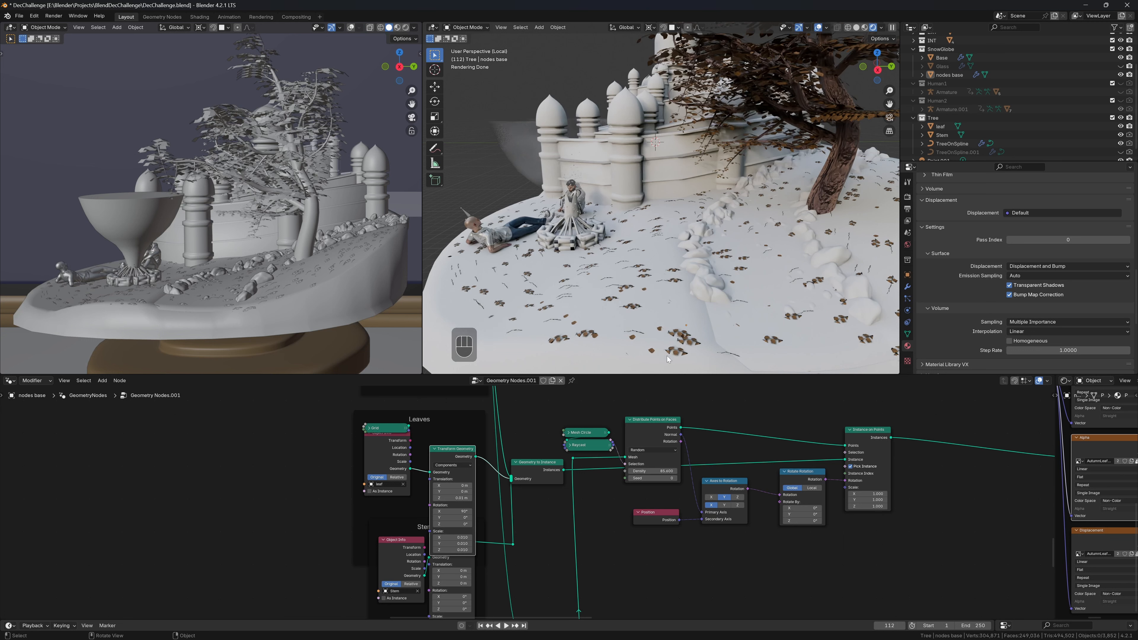
Step: Feed the Rotate By input of the Rotate Rotation node from a new Combine XYZ node
mouse_move(813, 522)
mouse_down()
mouse_move(874, 521)
mouse_move(808, 521)
mouse_up()
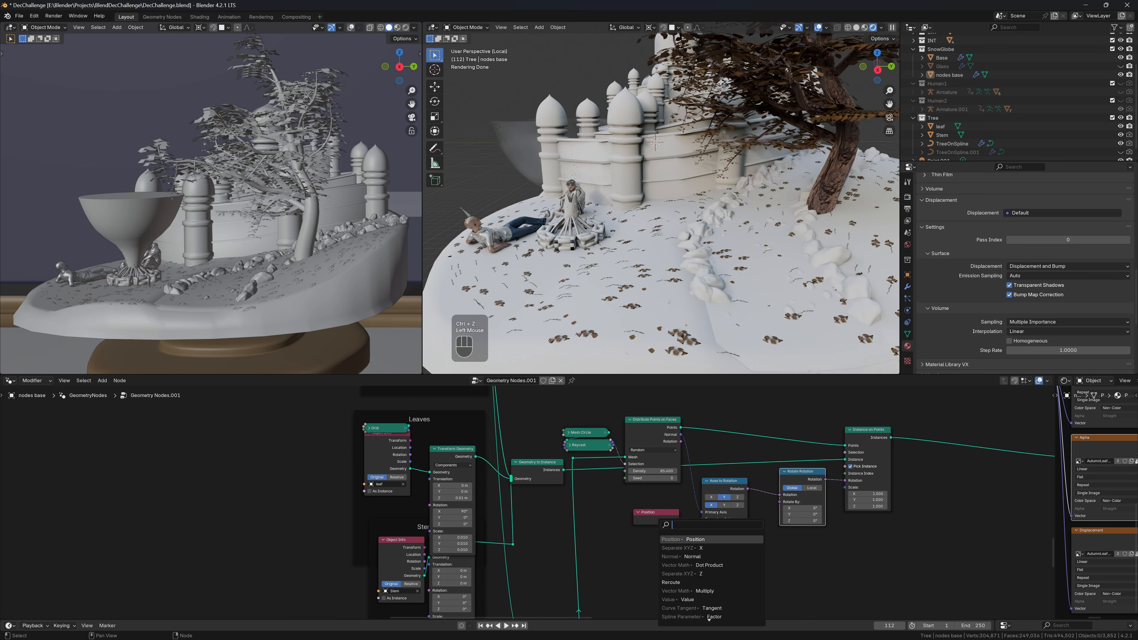
text(combin)
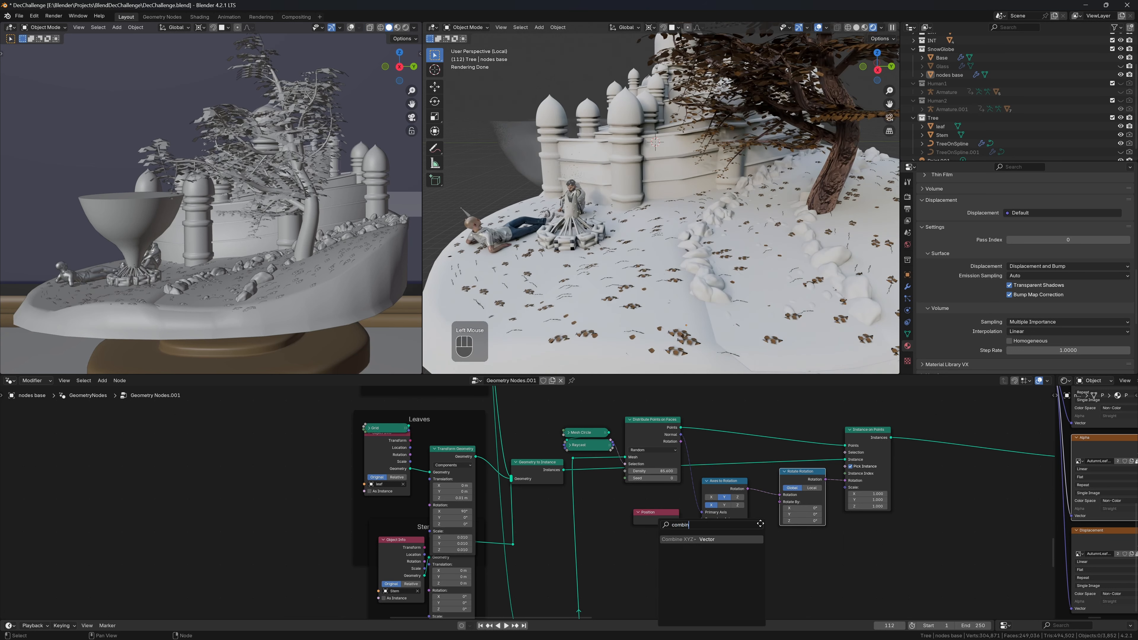
key(Return)
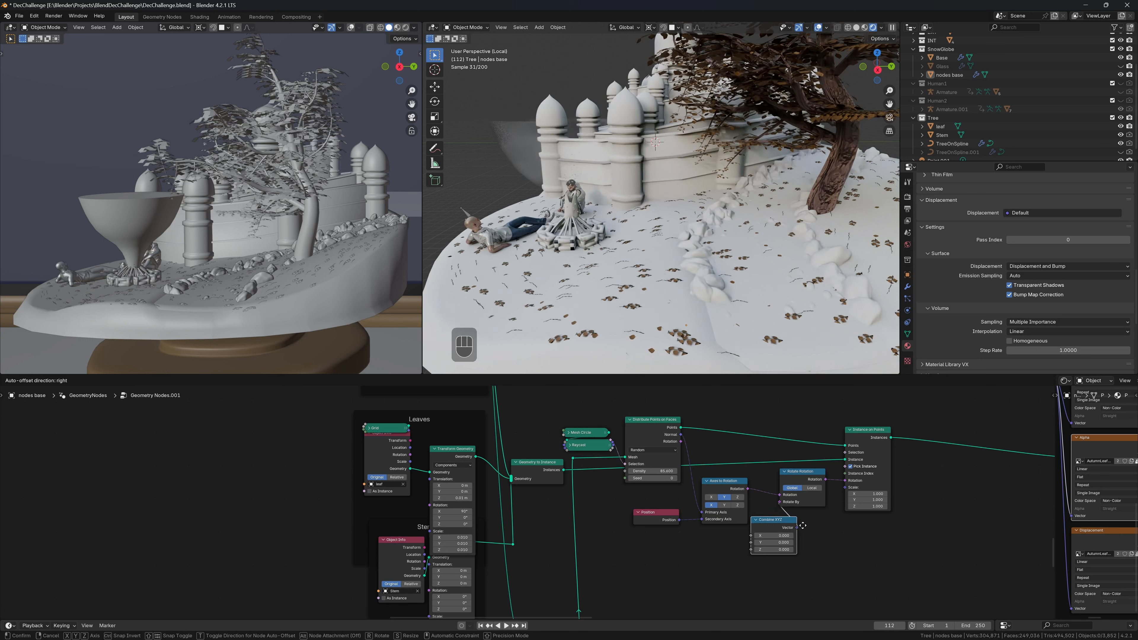
click(780, 563)
Step: Drive the Z component of the Combine XYZ node with a new Random Value node
drag(785, 546, 712, 538)
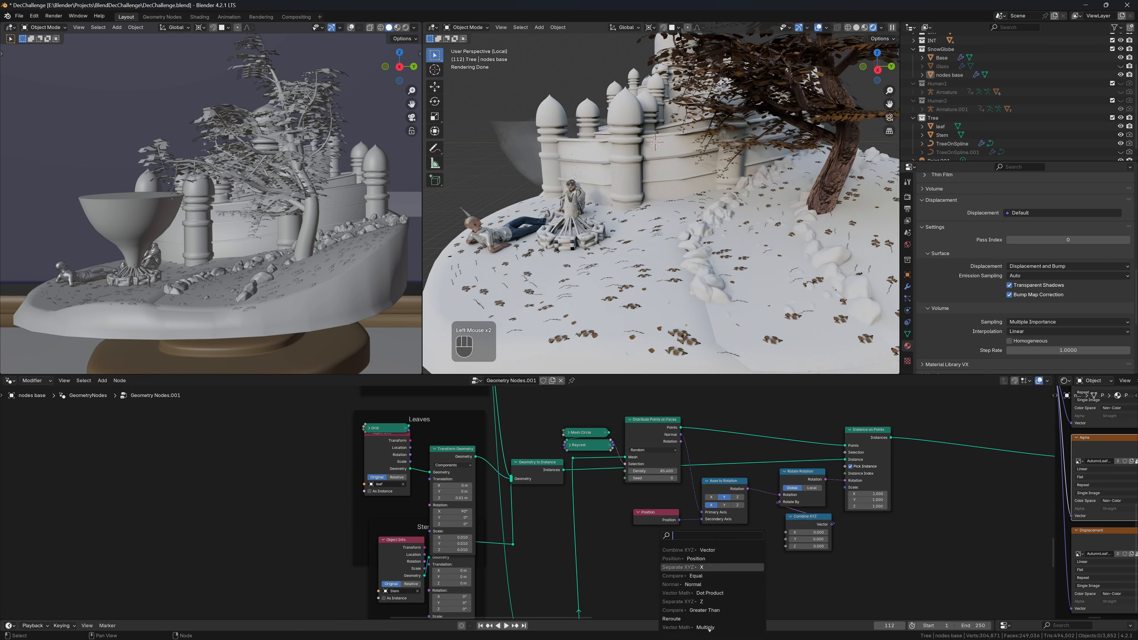
text(random)
key(Return)
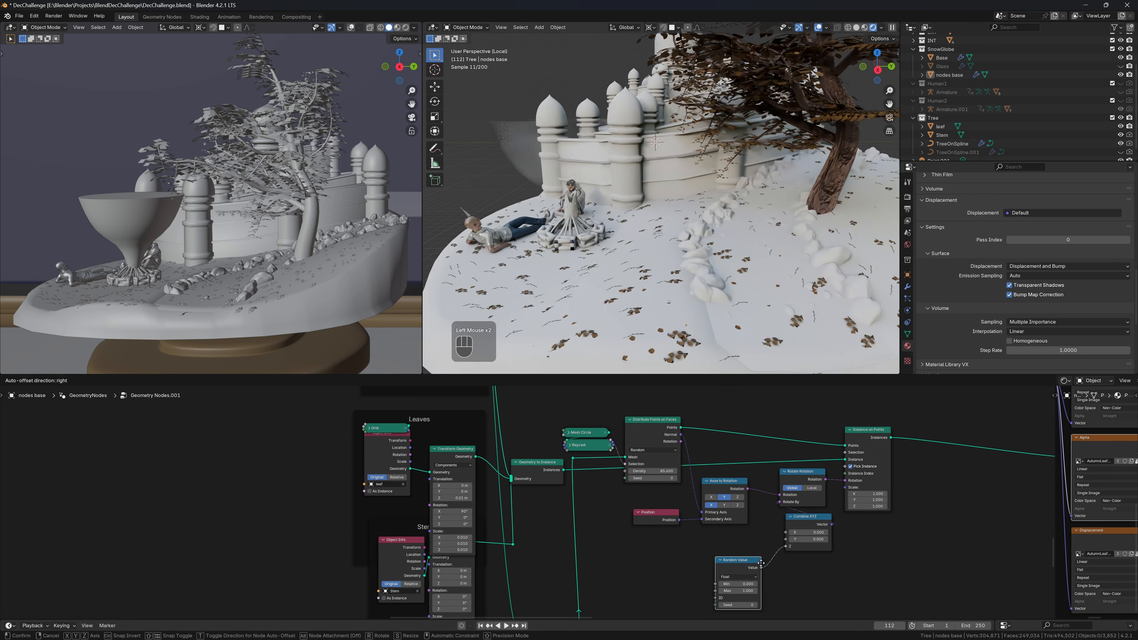
click(739, 599)
Step: Set the Random Value node's maximum to 6.283 and its seed to 67
double_click(735, 577)
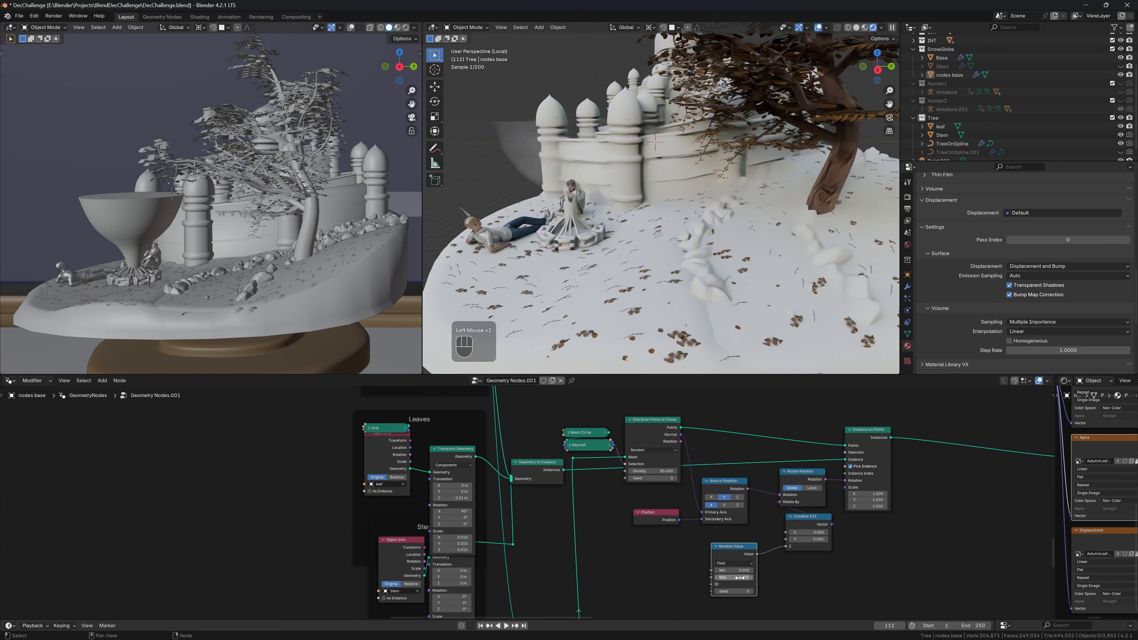
key(Return)
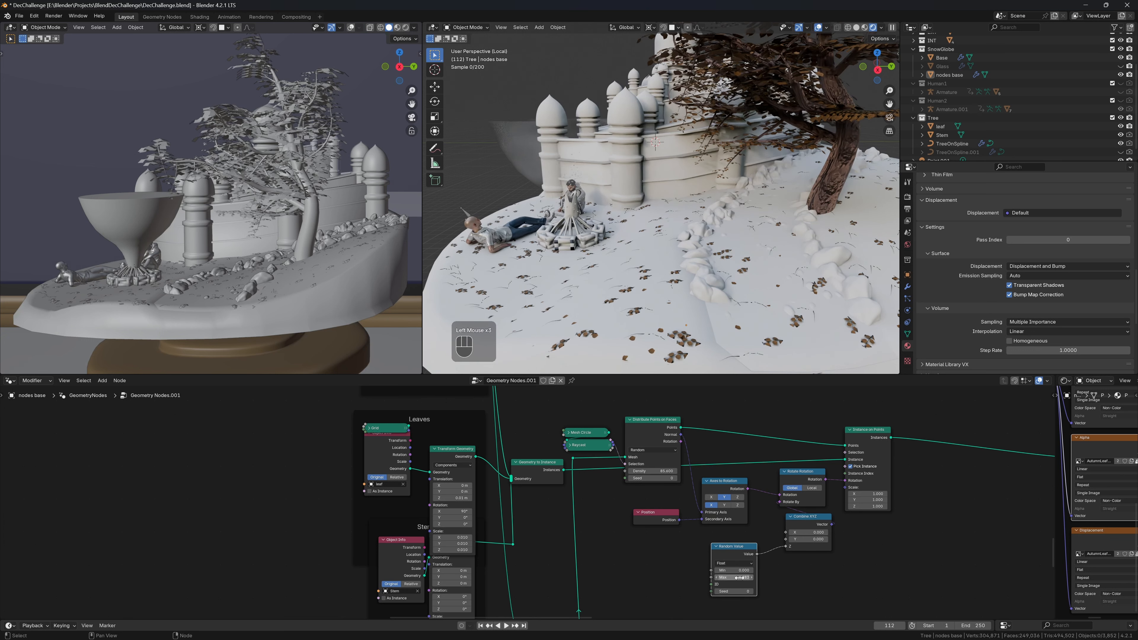
scroll(797, 271, down, 3)
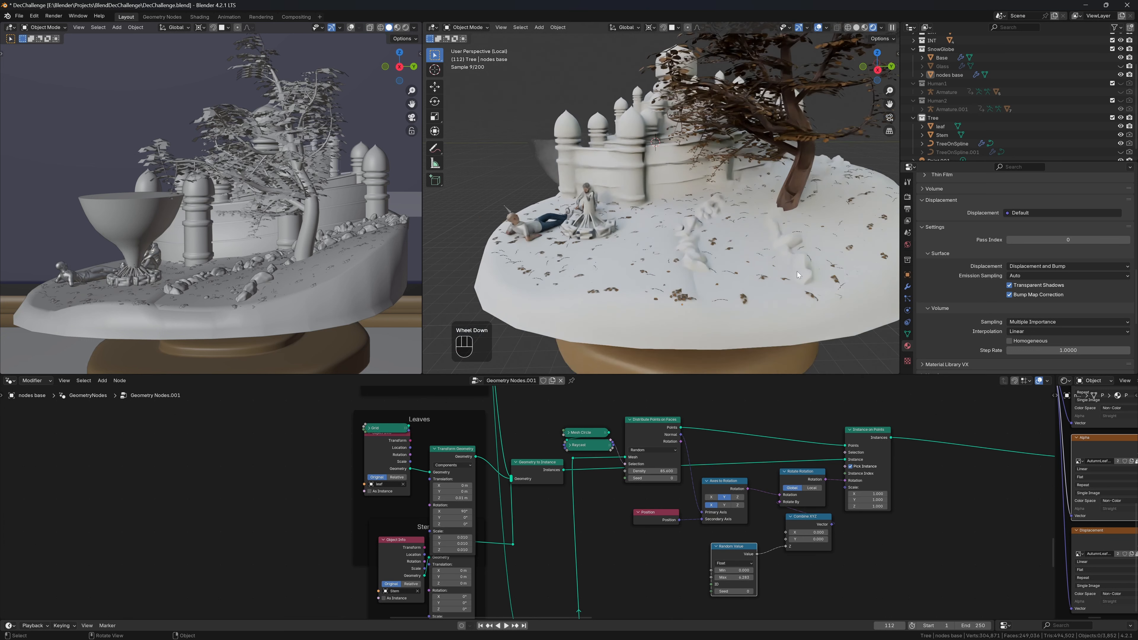
middle_drag(797, 271, 762, 278)
click(733, 591)
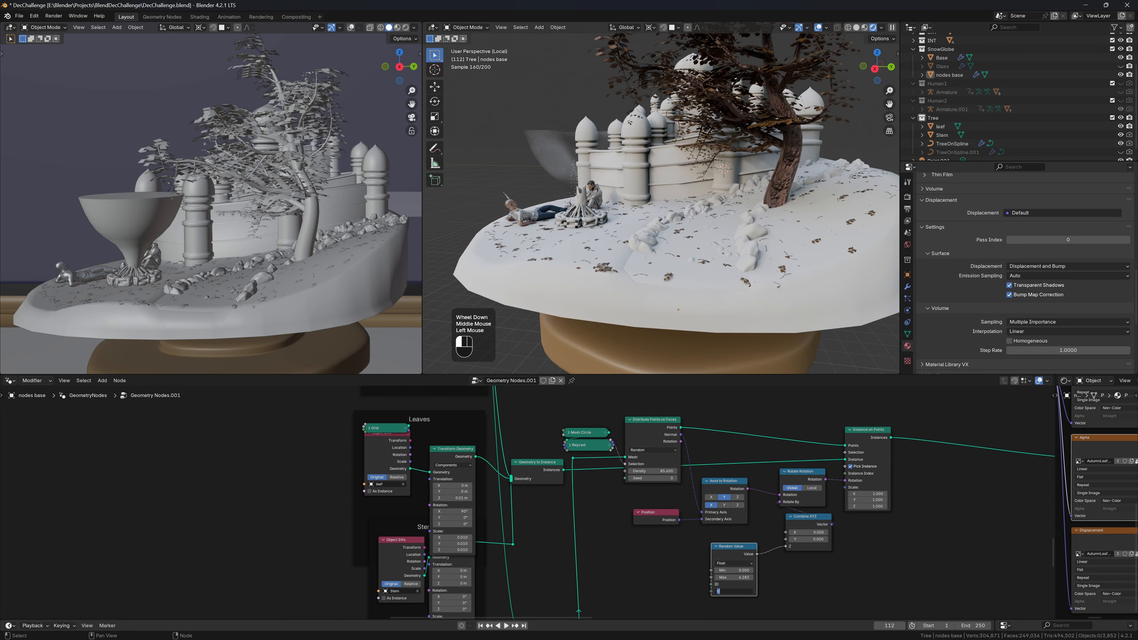
text(67)
key(Return)
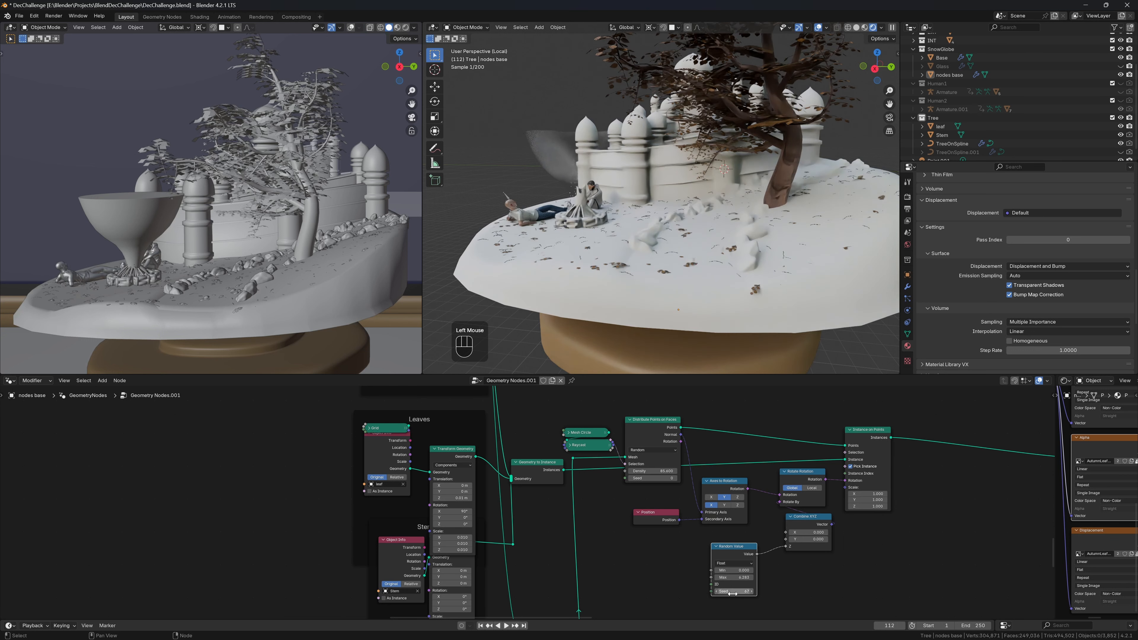
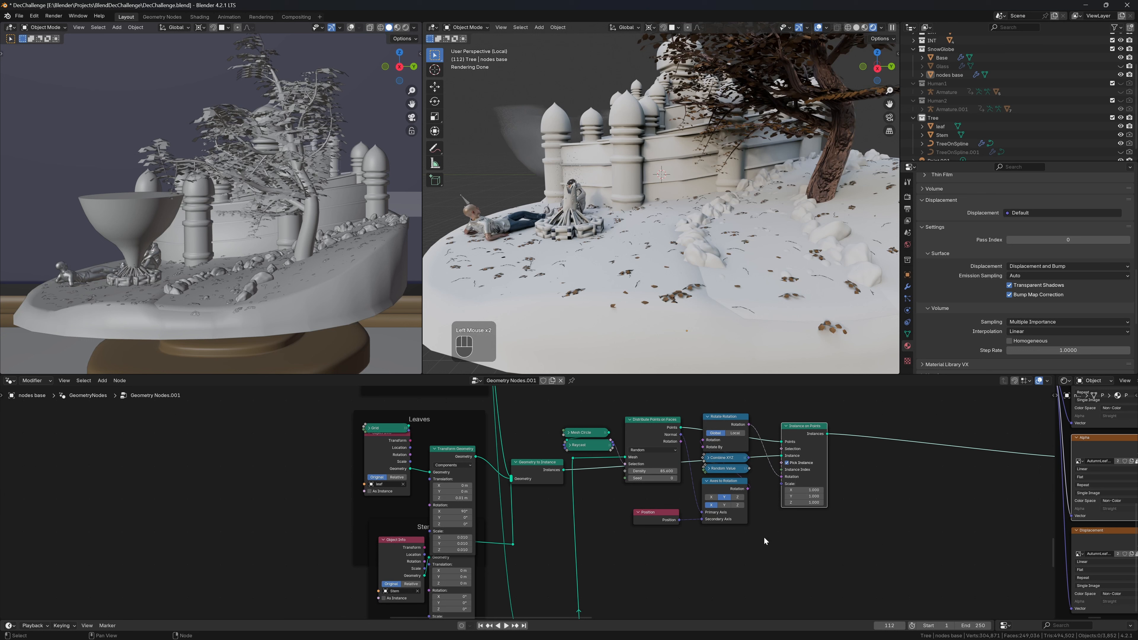
Step: Drive the Scale input of the Instance on Points node with a new Random Value node whose minimum is 0.5
key(shift+a)
text(random)
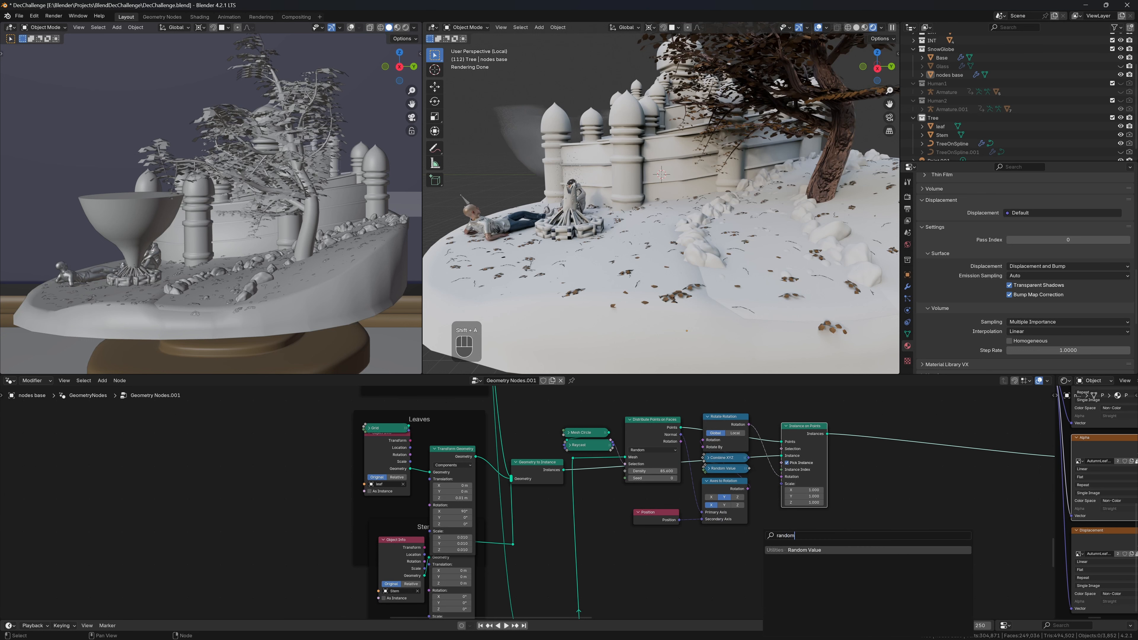
key(Return)
click(764, 541)
drag(808, 548, 781, 484)
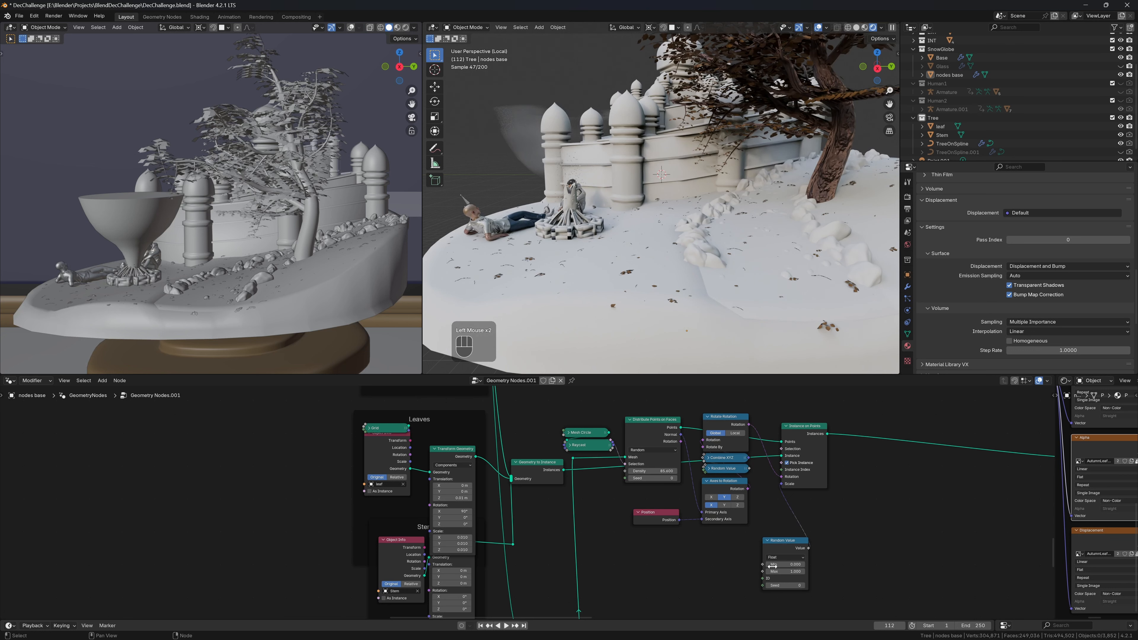
click(784, 564)
text(.5)
key(Return)
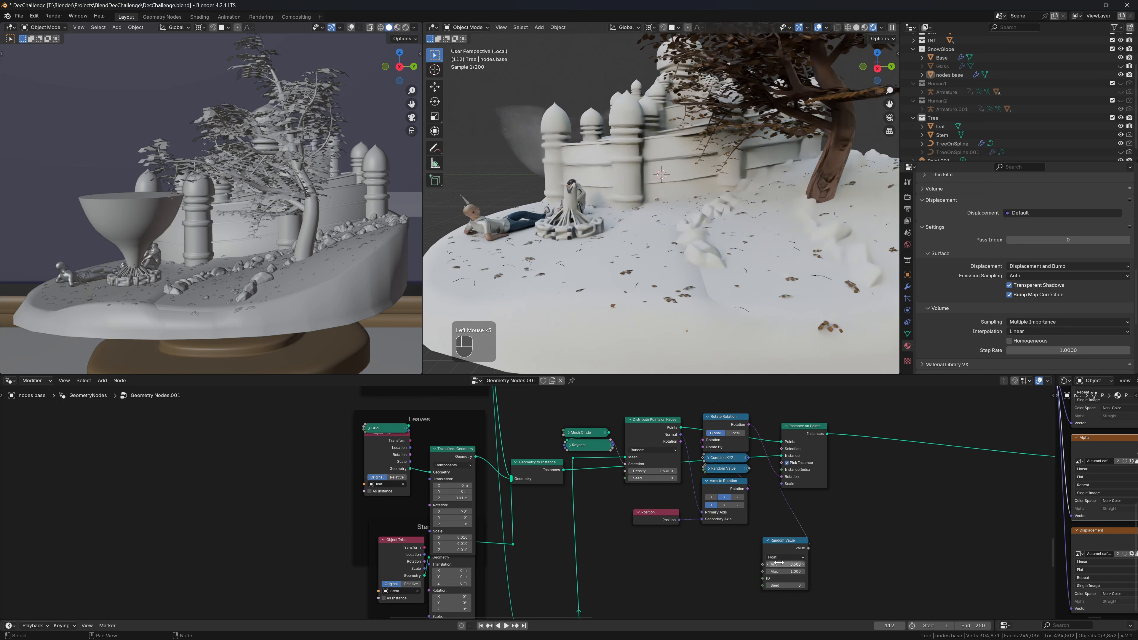
Step: Make the snow globe's Glass object visible and inspect the scattered leaves through it
scroll(806, 224, down, 3)
middle_drag(805, 224, 619, 211)
scroll(527, 213, up, 2)
scroll(560, 219, down, 2)
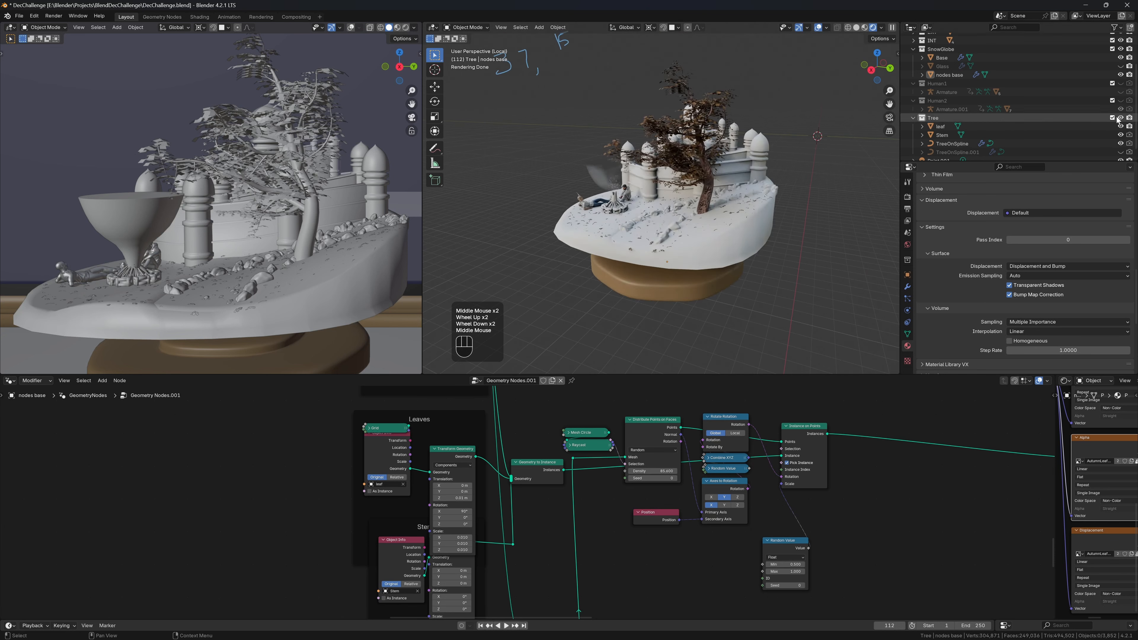
click(1121, 66)
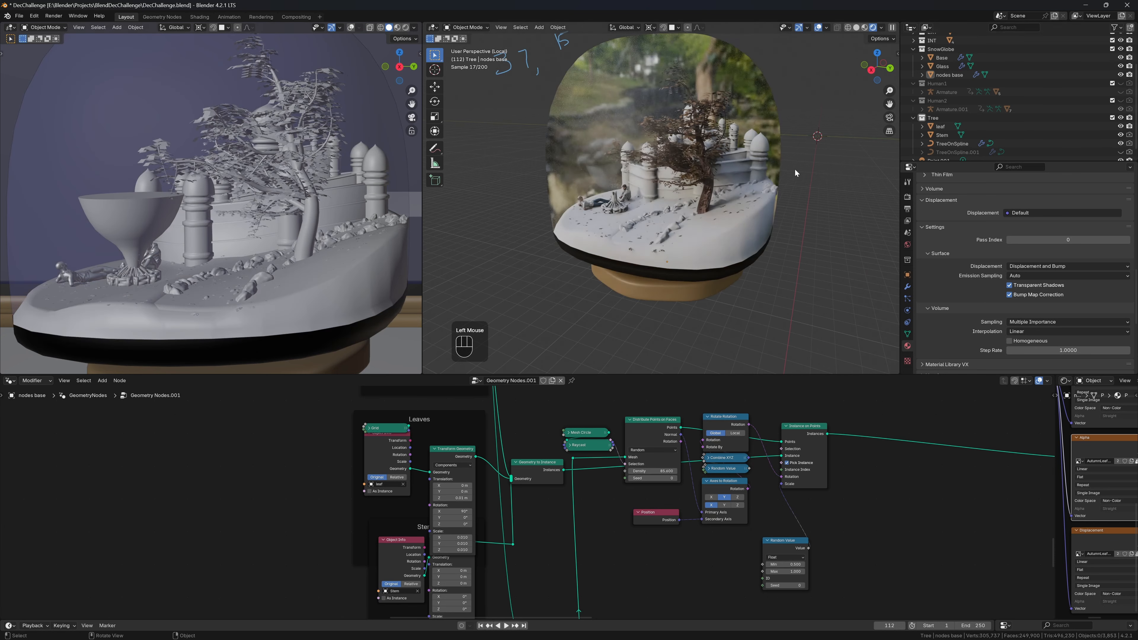
middle_drag(795, 169, 707, 159)
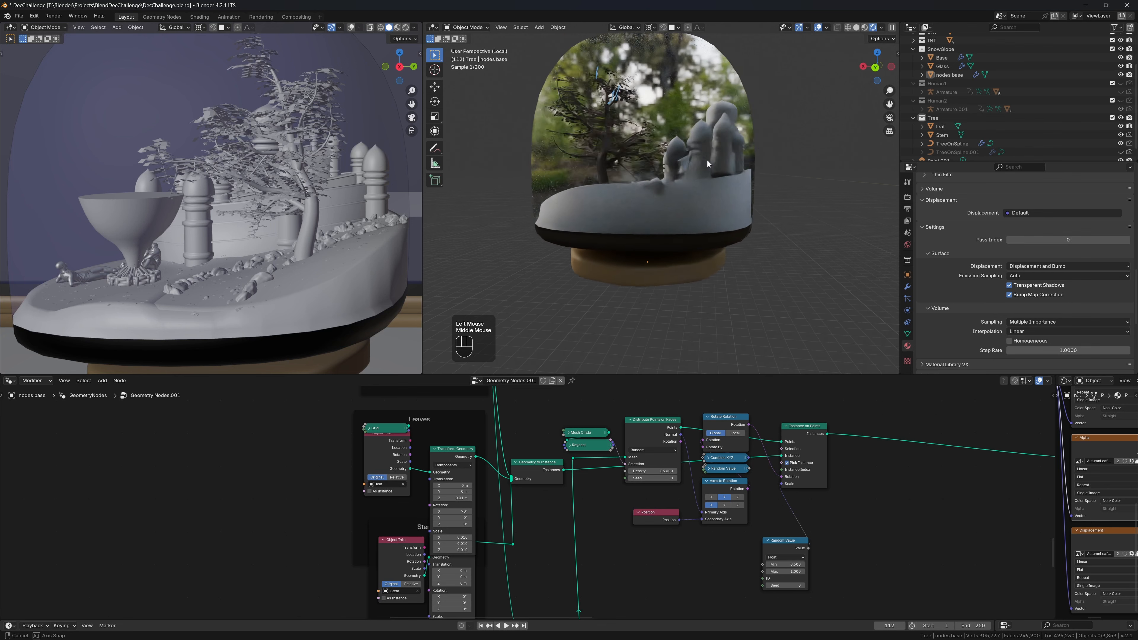
scroll(544, 217, up, 3)
middle_drag(545, 217, 617, 231)
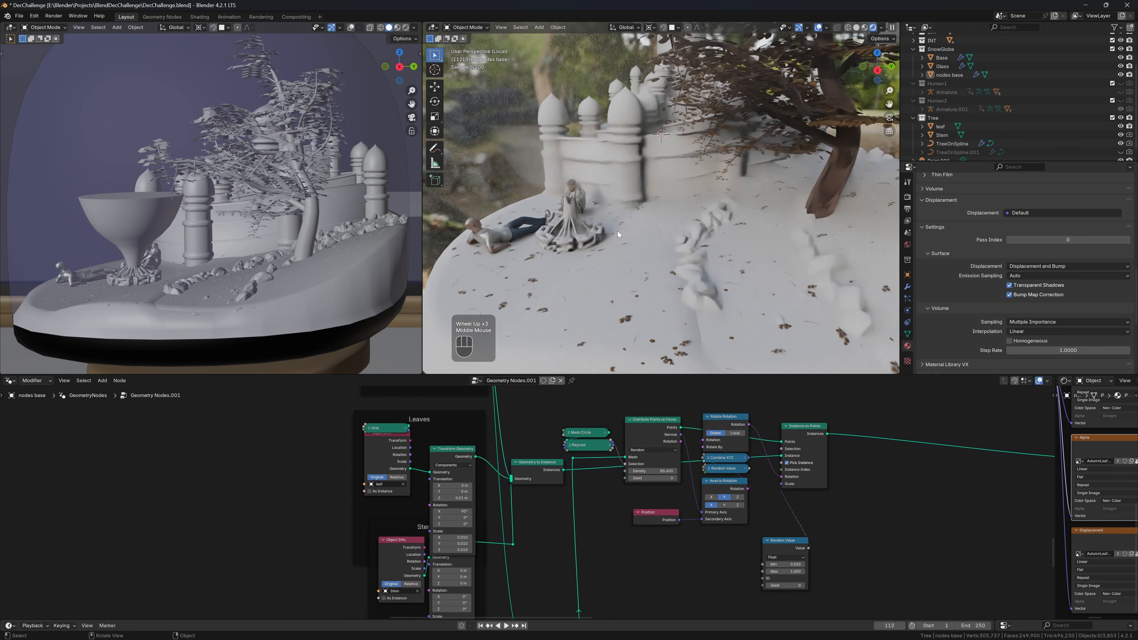
Step: Raise the scale Random Value node's minimum to 0.7 and increase its maximum
click(803, 564)
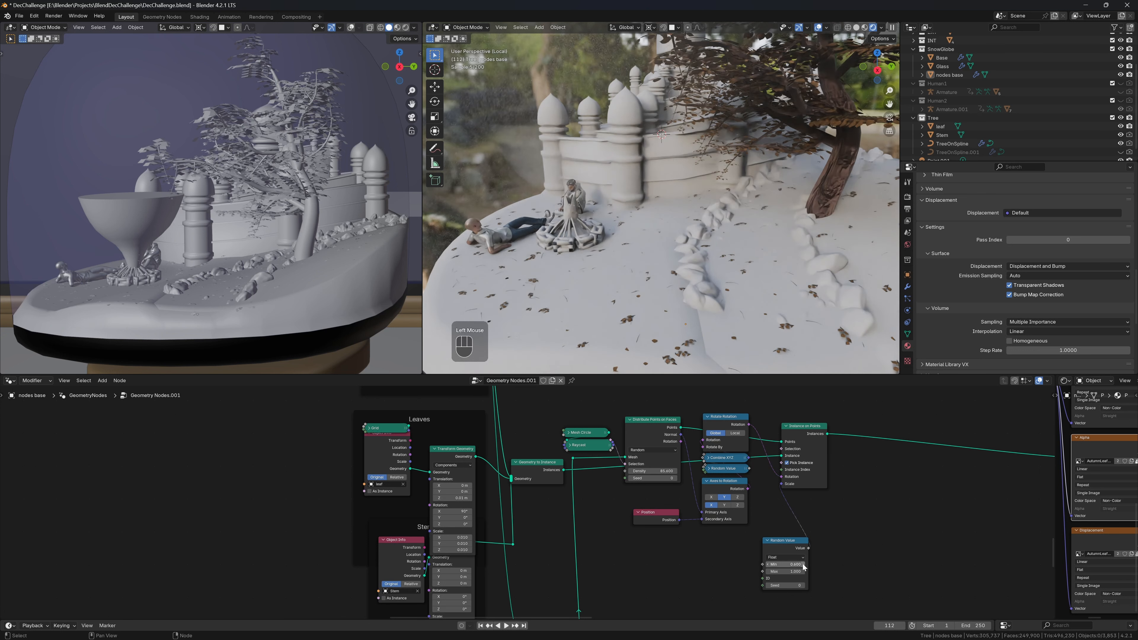
click(803, 565)
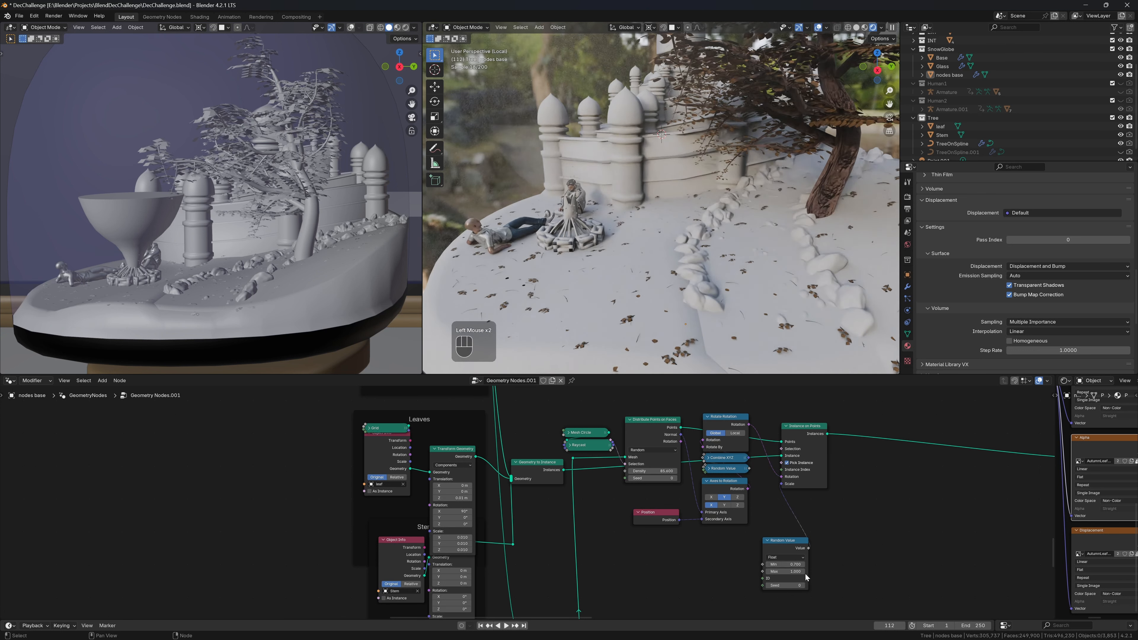
click(804, 572)
click(805, 572)
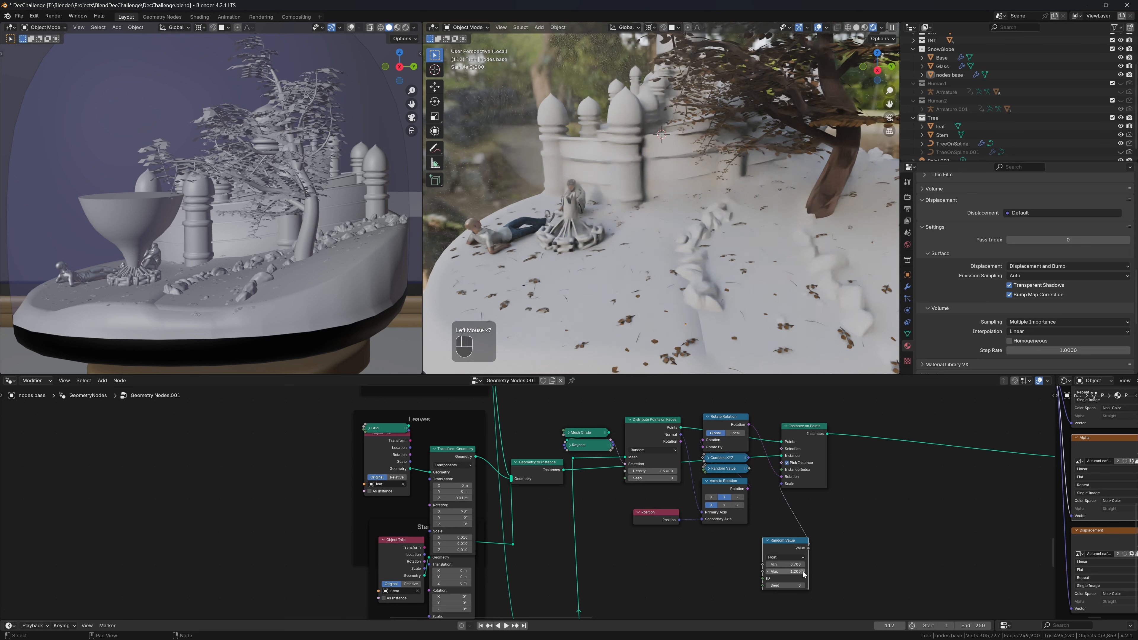
Step: Collapse the scale Random Value node beneath Instance on Points, raise the point distribution density to about 151 and save the file
scroll(746, 226, down, 2)
scroll(746, 226, up, 2)
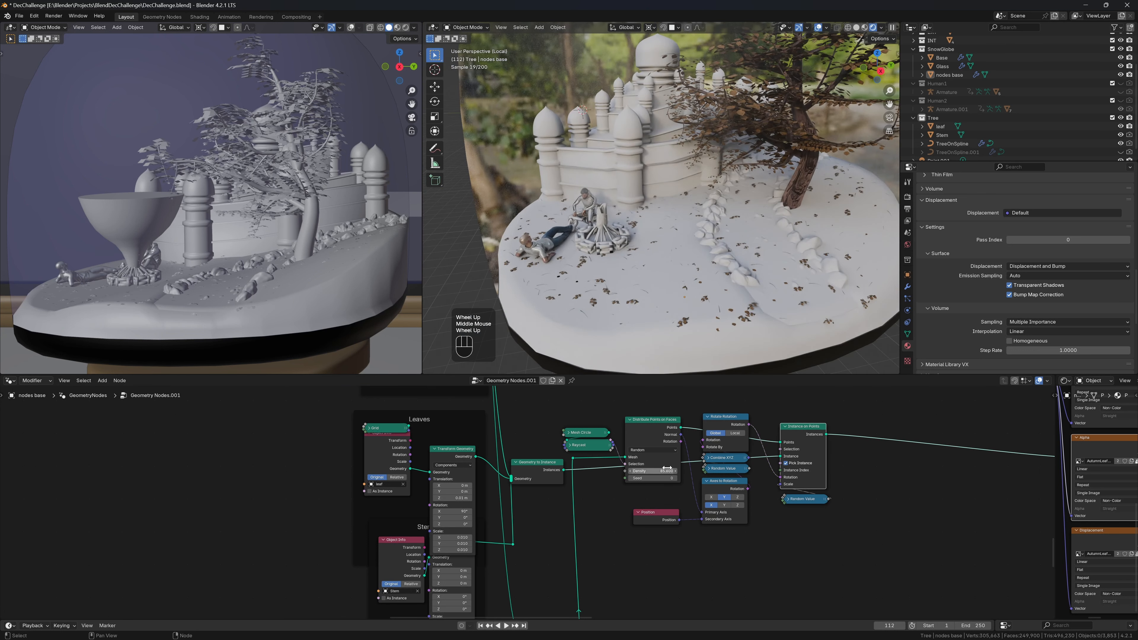
shift+drag(667, 471, 686, 470)
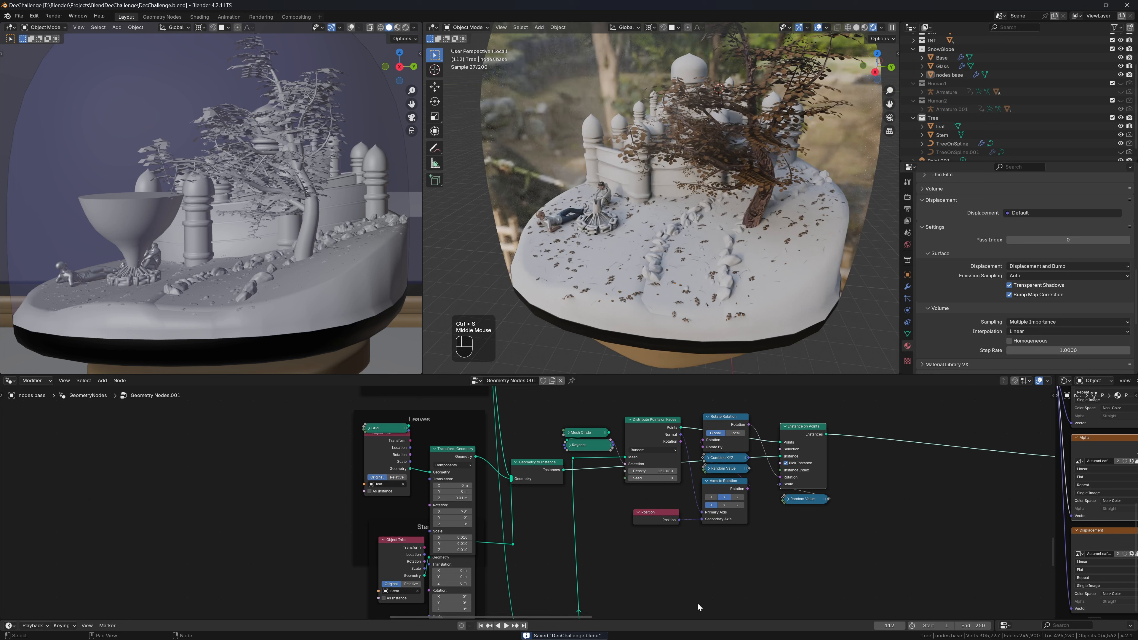
Step: Collapse the Transform Geometry nodes and enclose the leaf, stem and stick scattering nodes in a frame labelled Scattered Plant Excreta
scroll(690, 519, down, 2)
scroll(689, 518, down, 2)
click(483, 484)
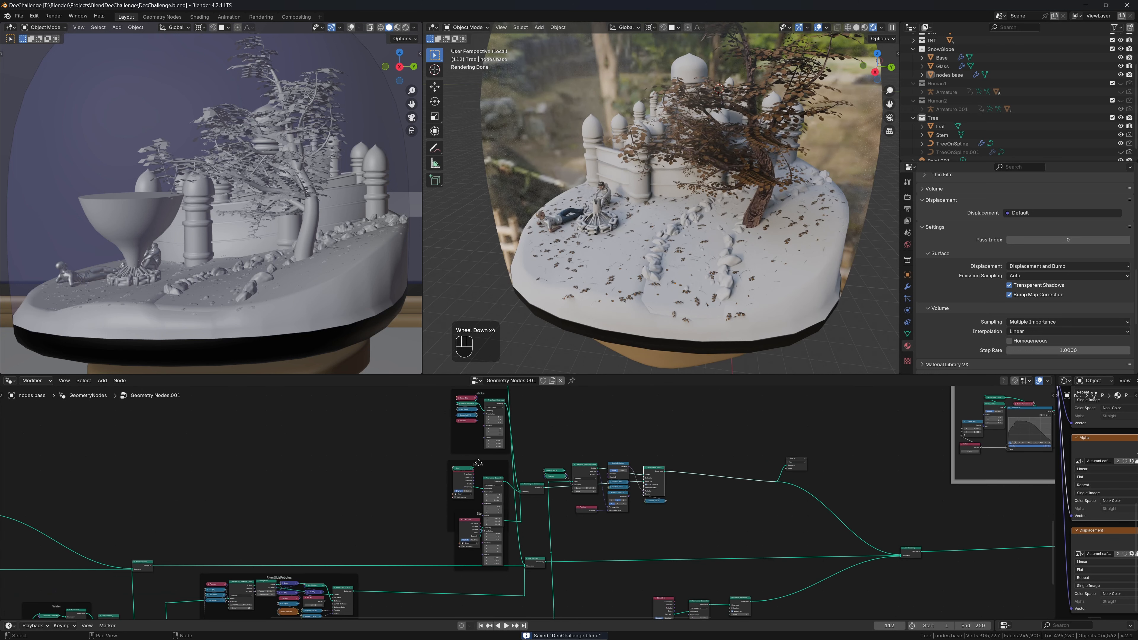
click(484, 479)
click(484, 478)
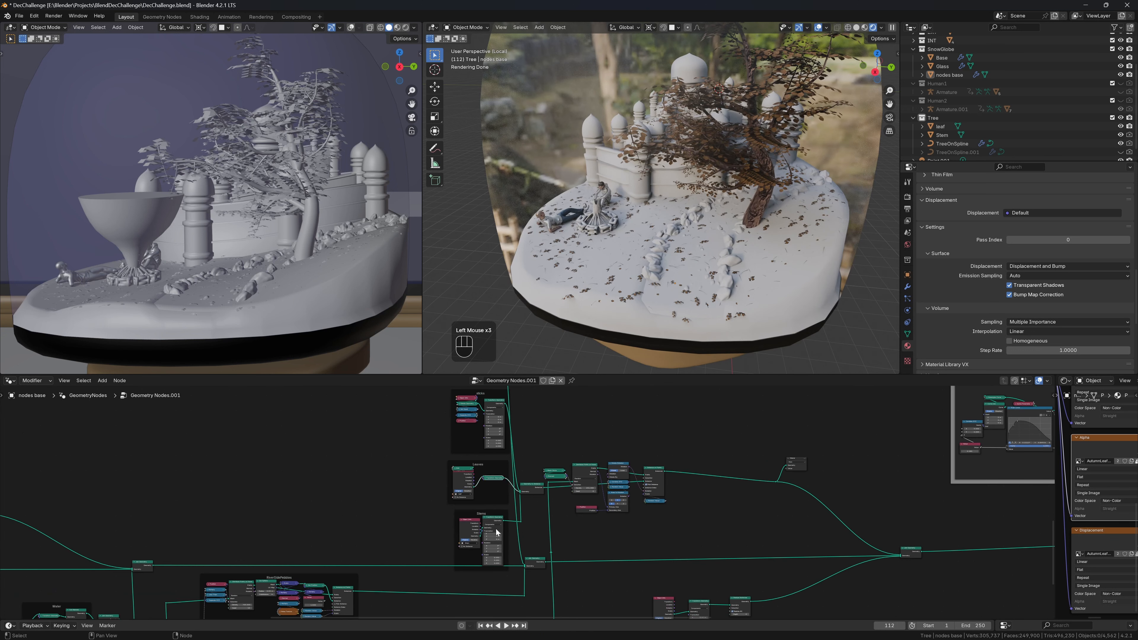
click(484, 518)
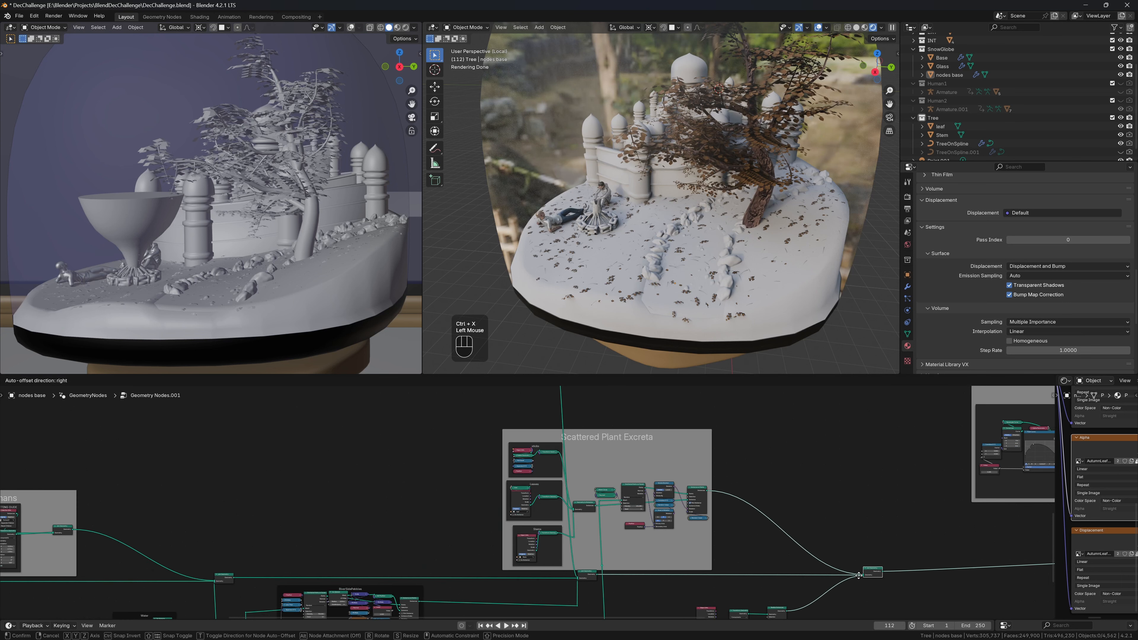
click(791, 530)
Step: Move the tree instance nodes below the scatter frame, enclose them in a frame labelled Singular Tree and save the file
middle_drag(791, 528, 813, 462)
drag(721, 525, 830, 602)
key(g)
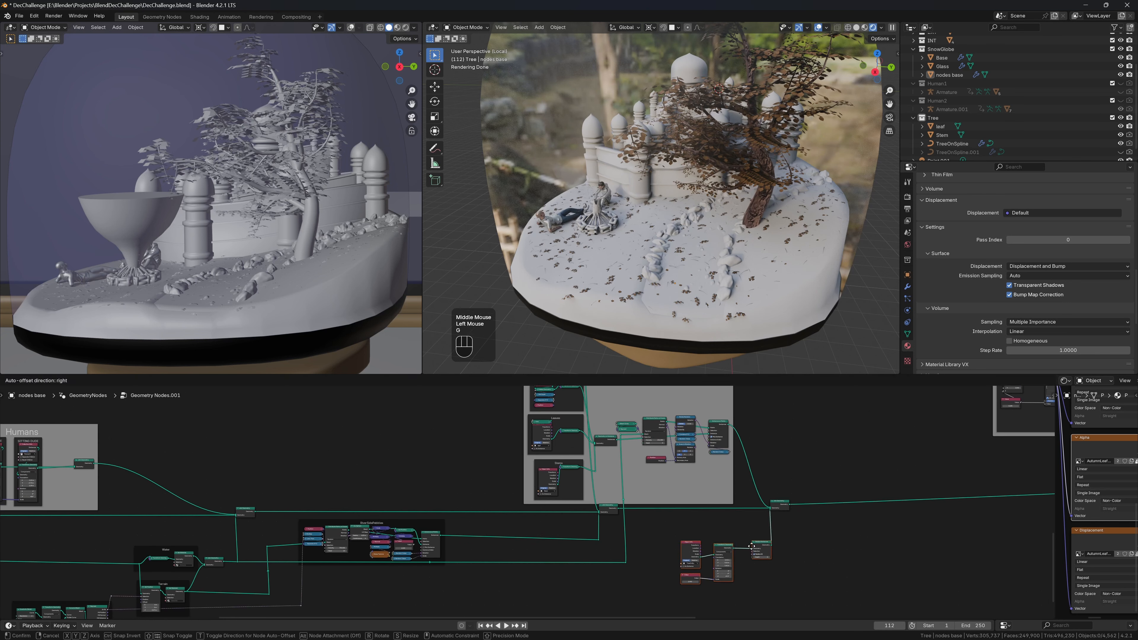
click(737, 547)
scroll(736, 541, down, 2)
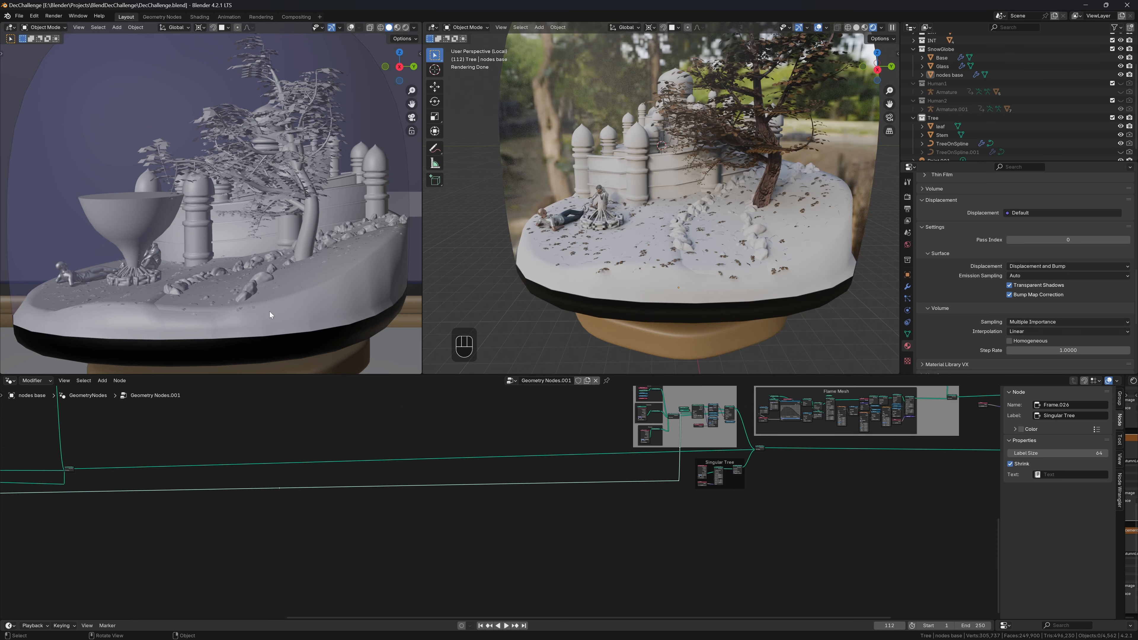
key(ctrl+s)
Step: Bring the Flower object from the Flowers blend file in the Assets\Nodes folder into the Tree collection
key(alt+Tab)
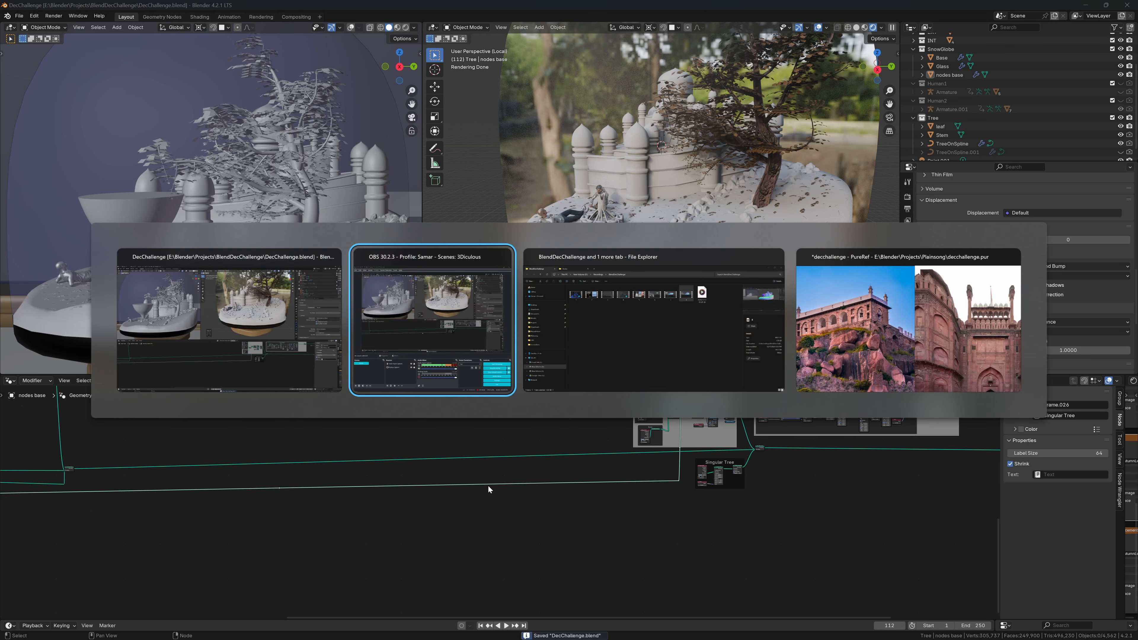
key(alt+Tab)
click(373, 82)
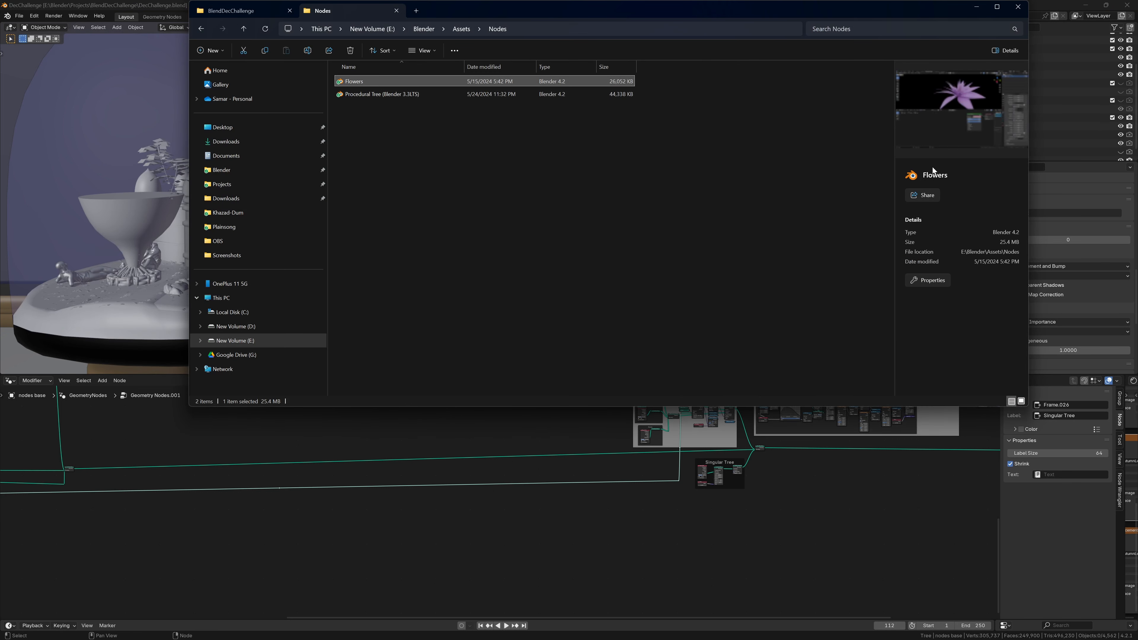
key(alt+Tab)
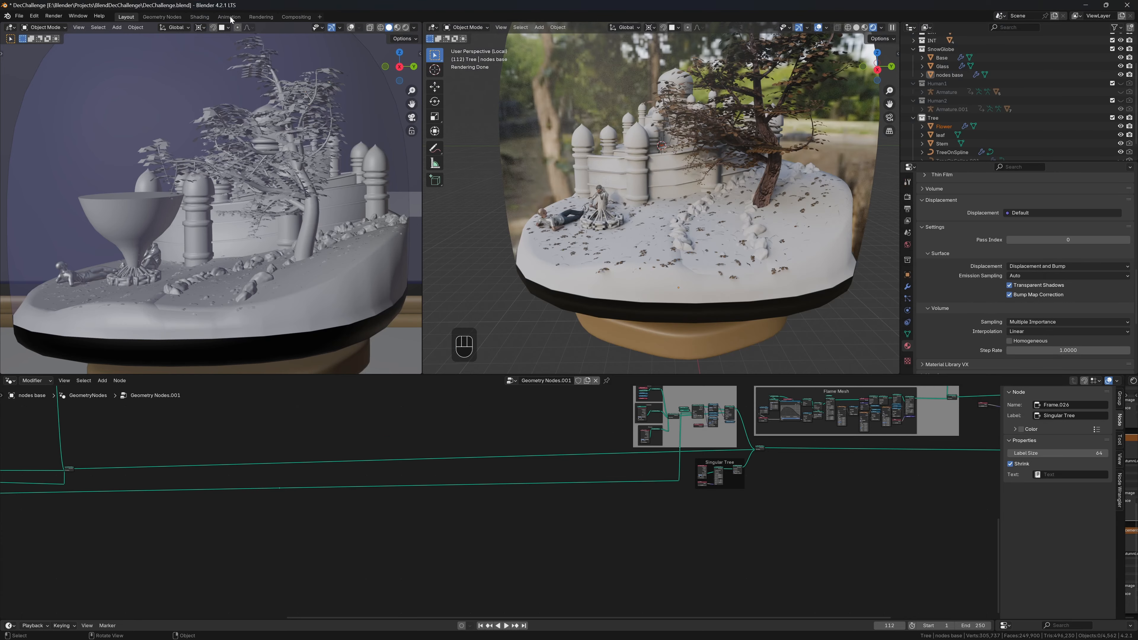
Step: In the Geometry Nodes workspace, hide the leaf, Stem and TreeOnSpline objects, disable the Tree collection's objects in renders and keep Flower visible
click(167, 18)
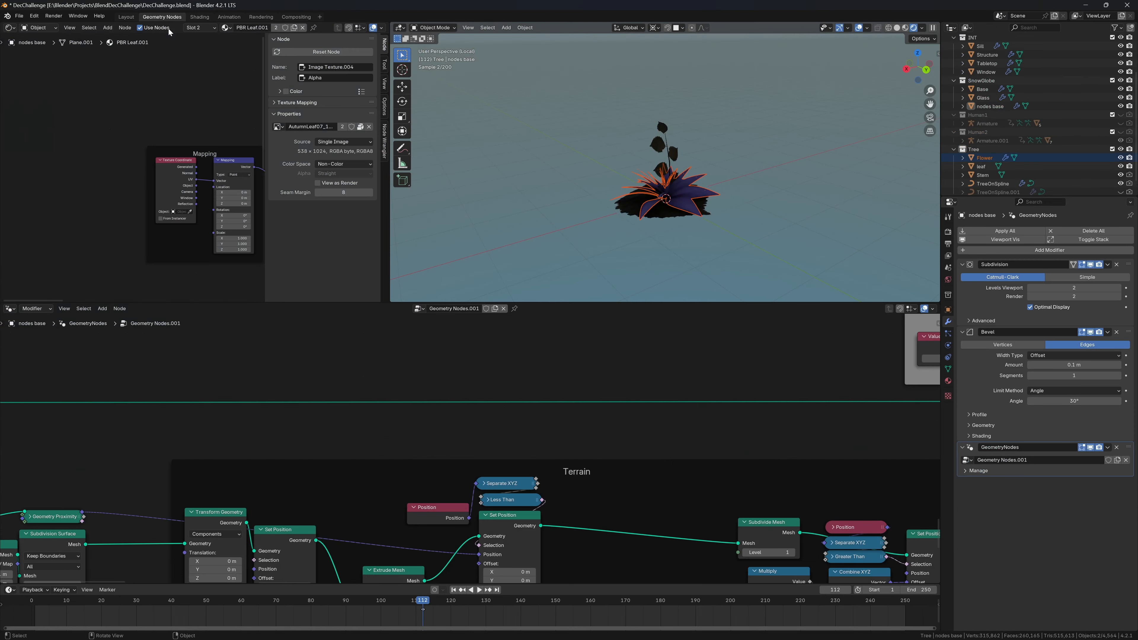
click(752, 212)
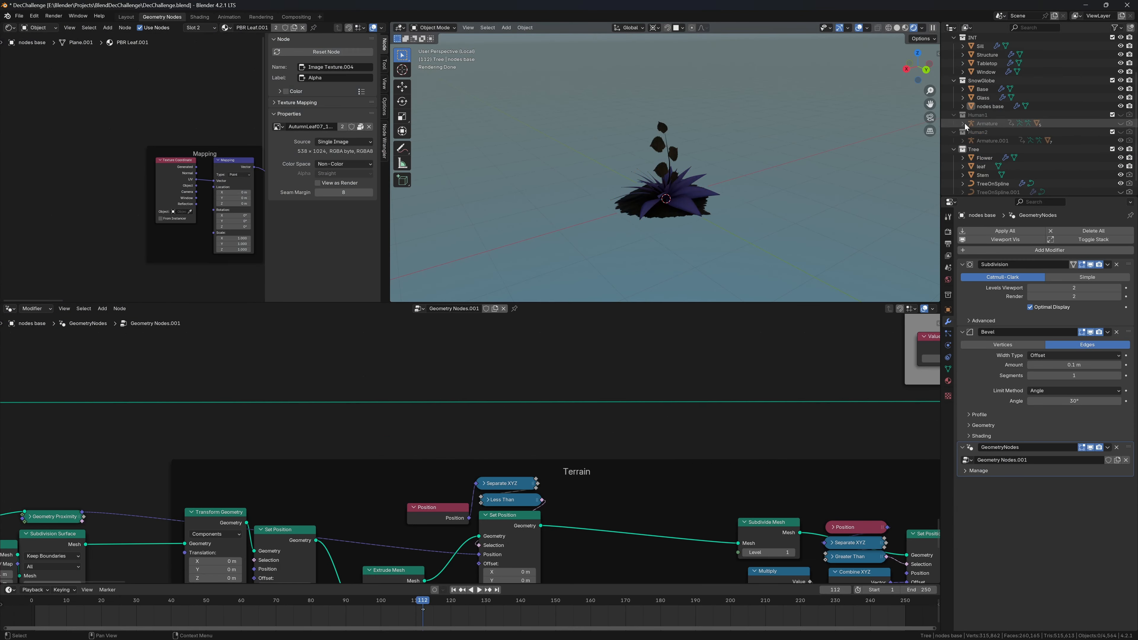
click(1121, 184)
click(1122, 175)
click(1121, 167)
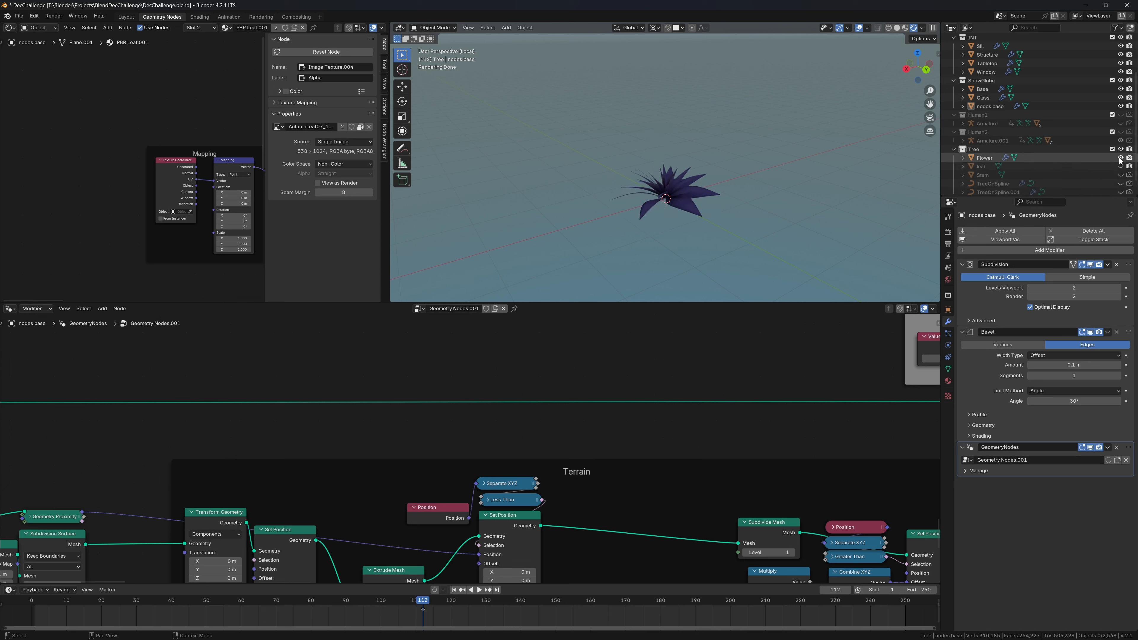
click(1121, 158)
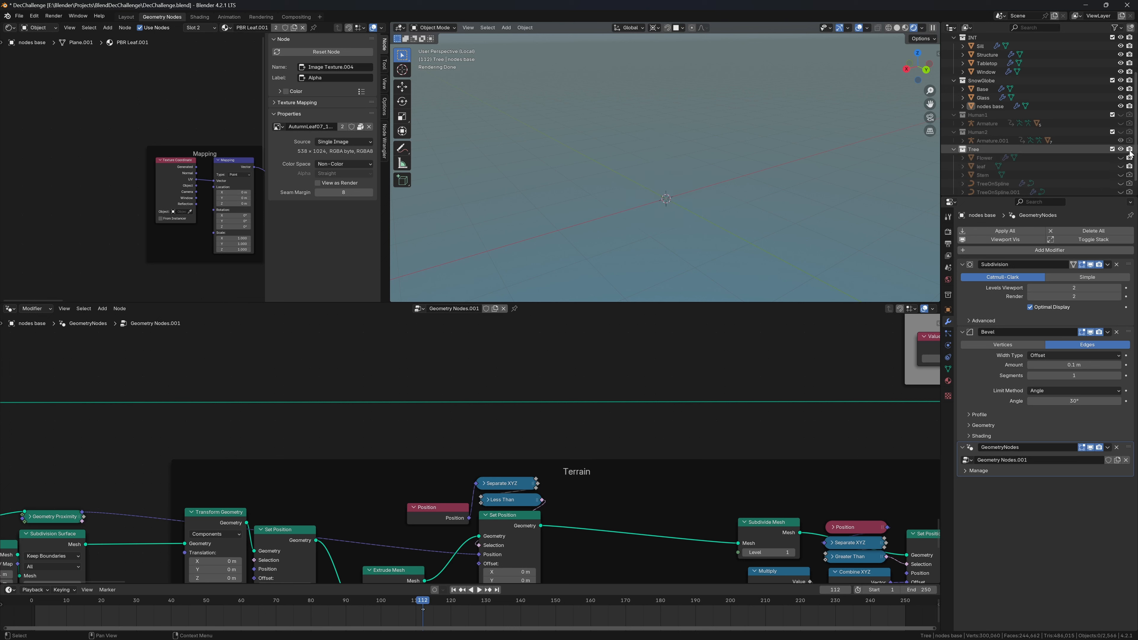
click(1130, 150)
click(1130, 167)
click(1120, 158)
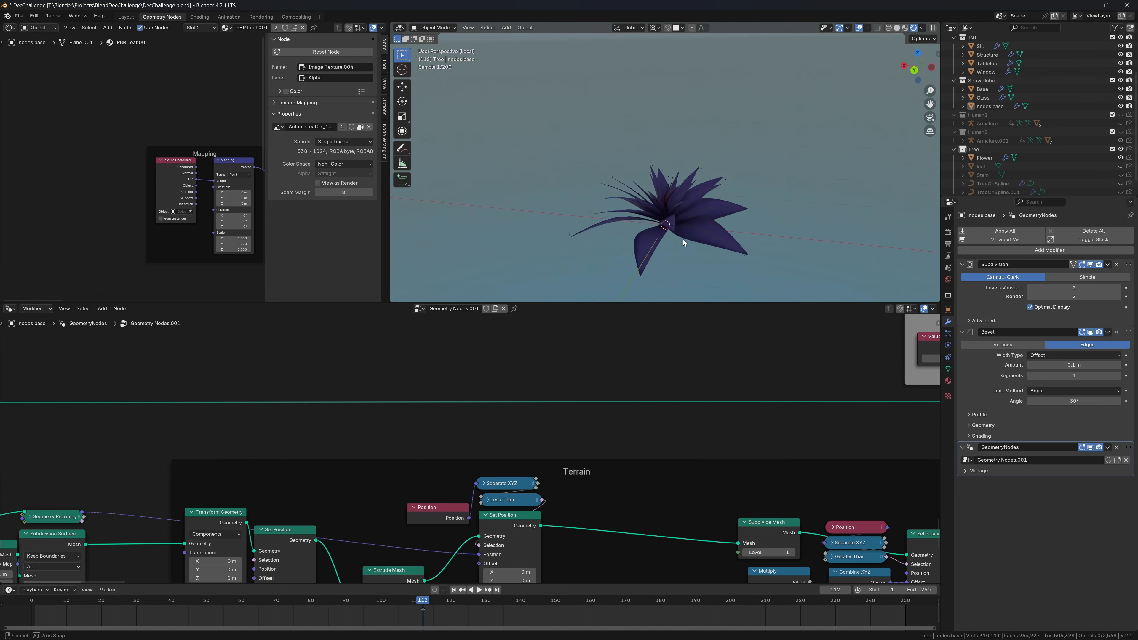
Step: Set the flower's L-CurveRes to 0.29 m and L-MidHeight to 0.15 in its Flower Generator modifier, and turn off Pollen Strands
mouse_move(683, 239)
middle_down()
mouse_move(686, 213)
mouse_move(688, 223)
middle_up()
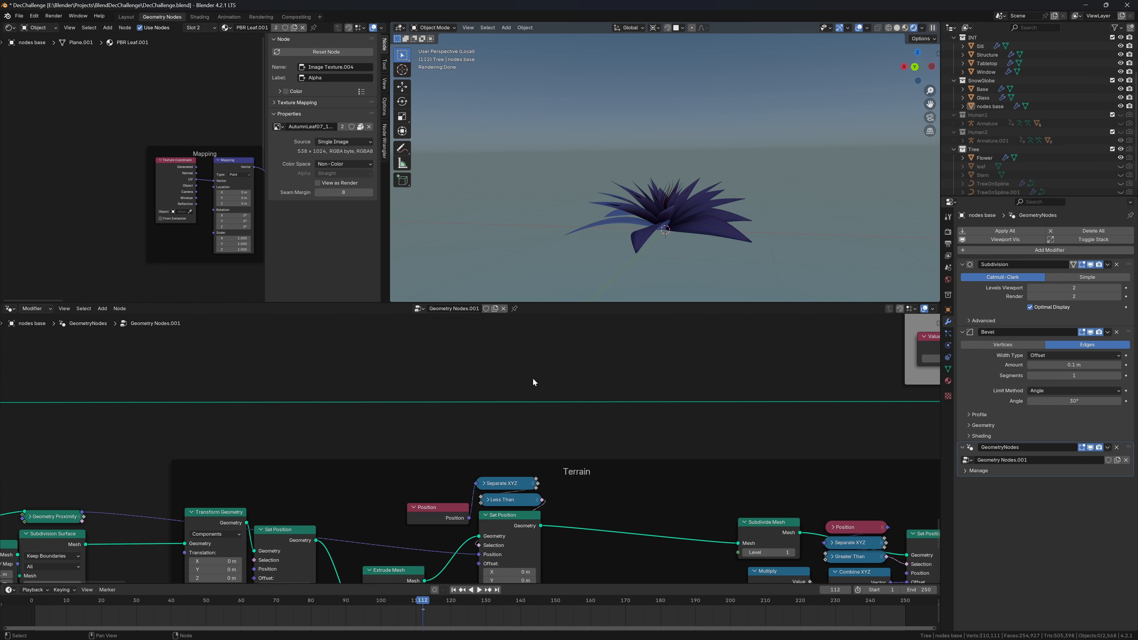
click(985, 158)
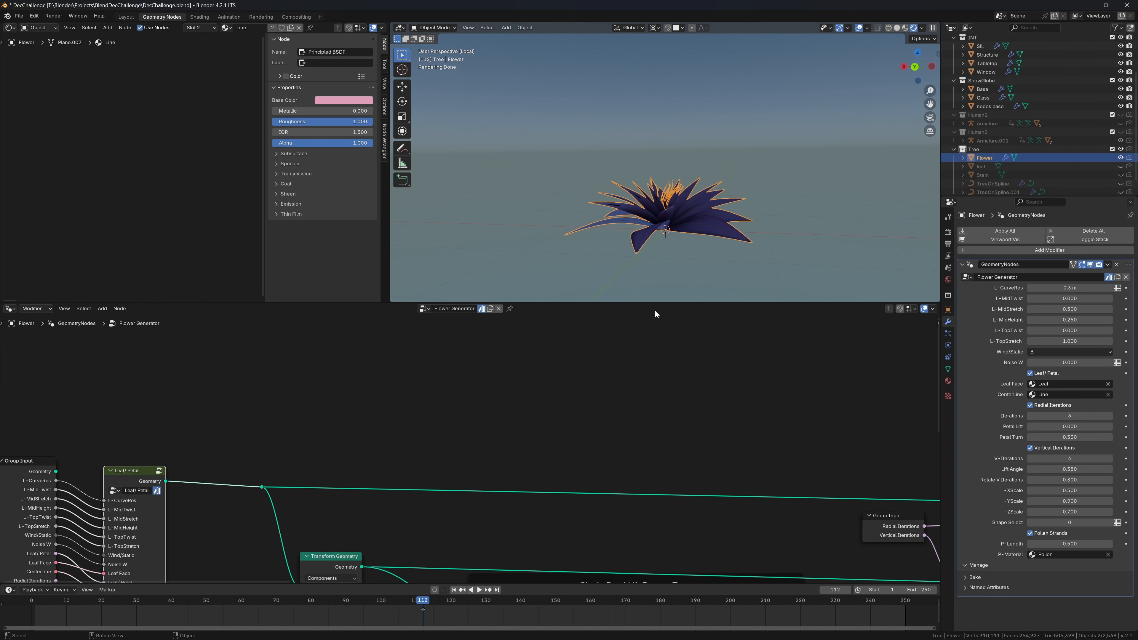
scroll(523, 359, down, 4)
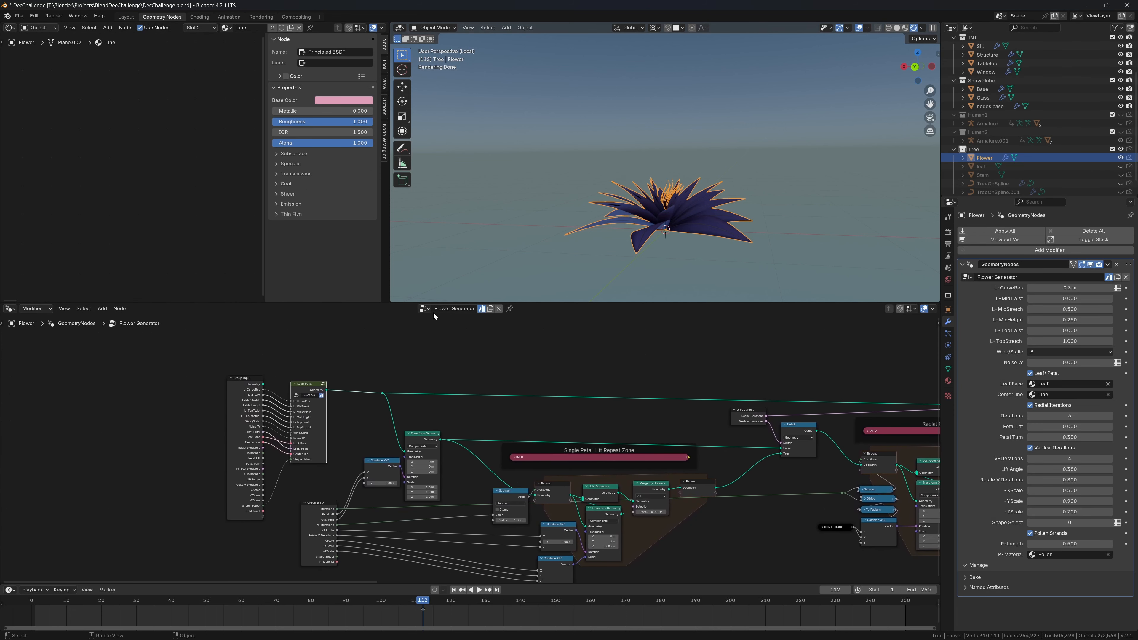
scroll(449, 325, down, 2)
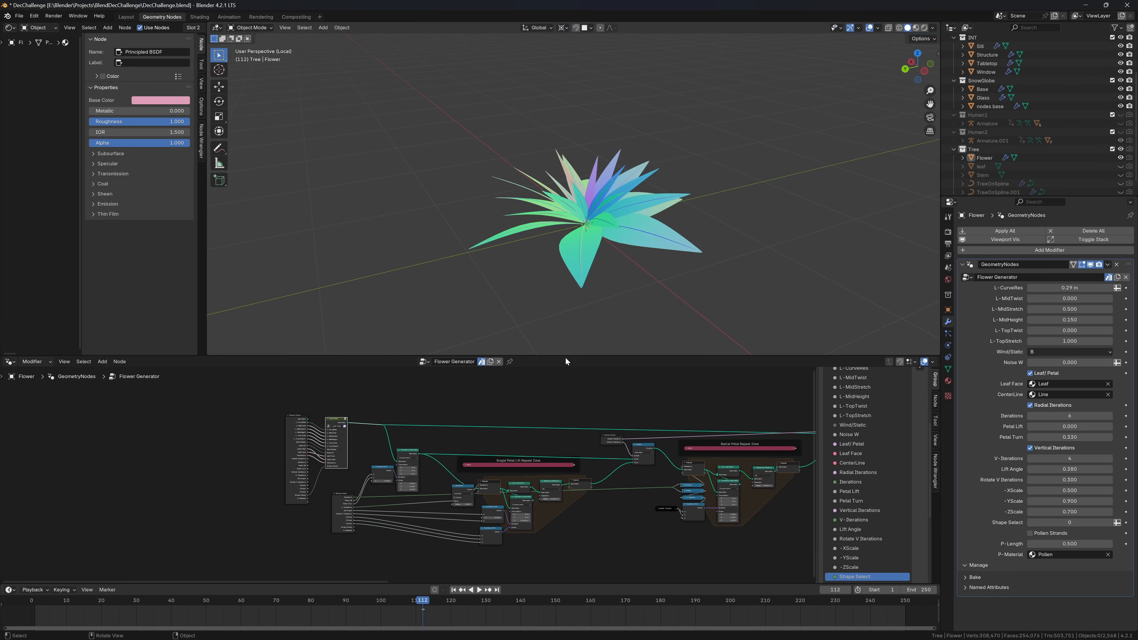
middle_drag(612, 218, 631, 200)
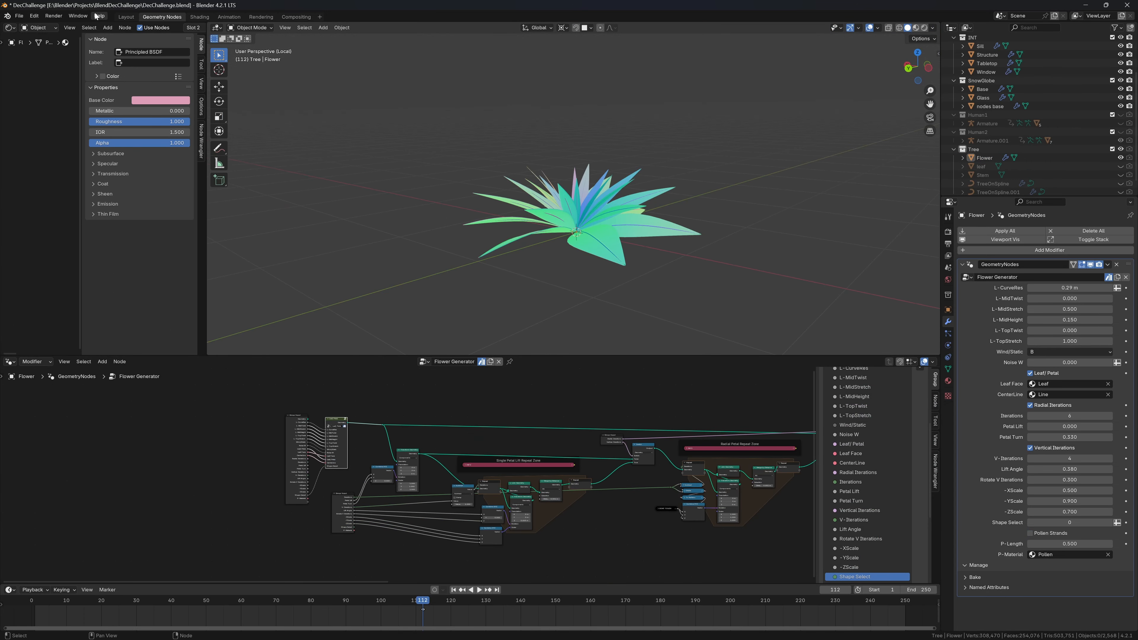
Step: Return to the Layout workspace and hide the snow globe's Glass object
click(126, 17)
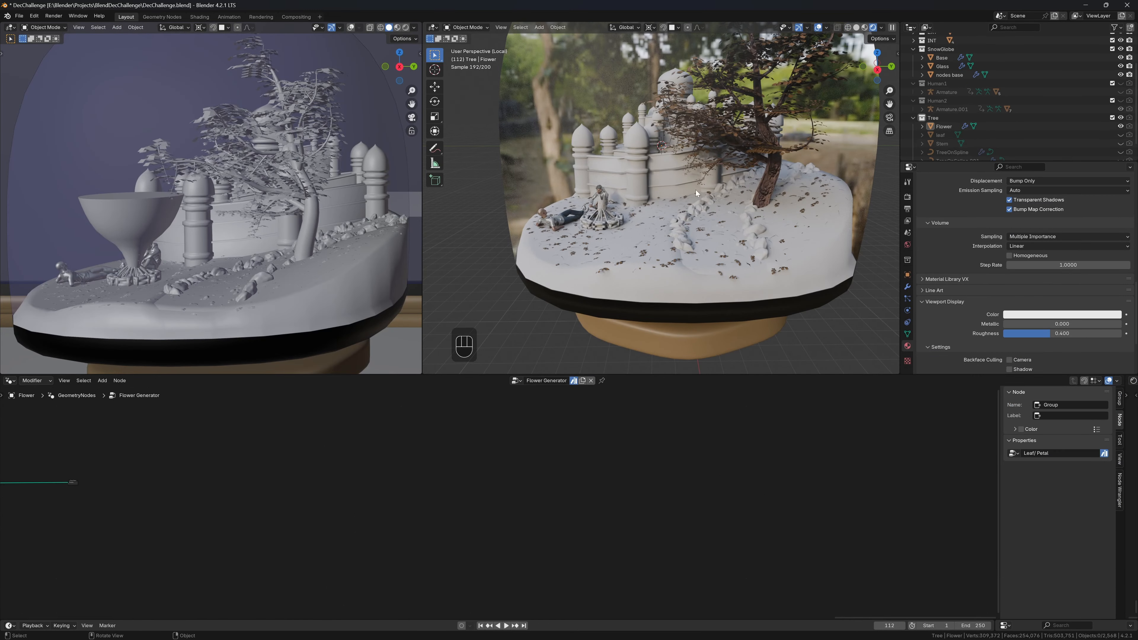
click(794, 281)
click(1121, 66)
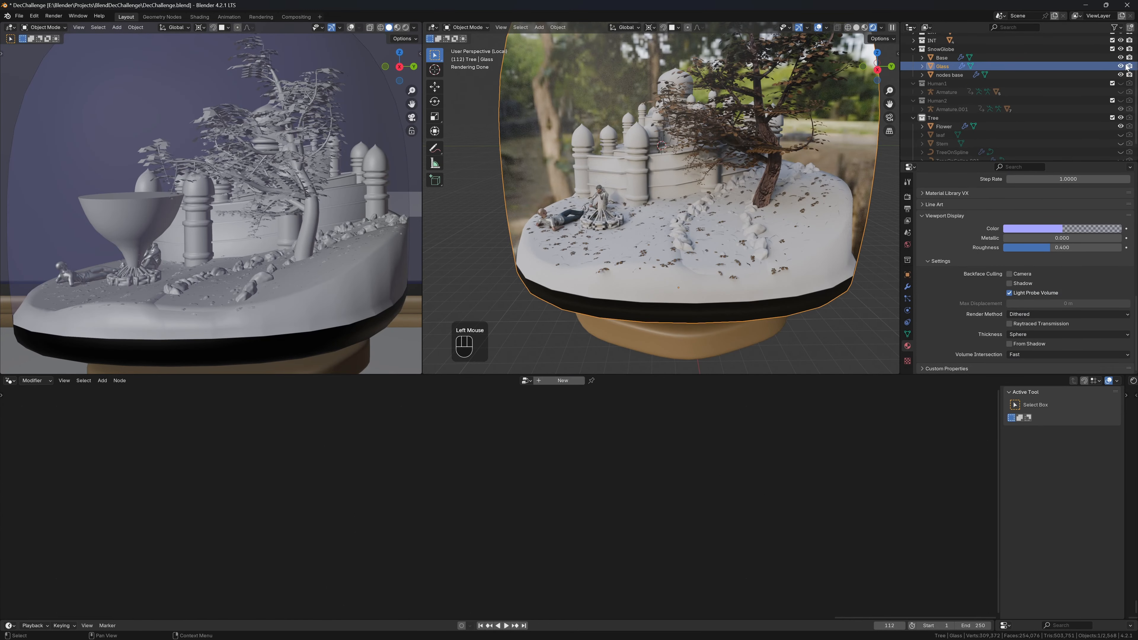
Step: Select the snow globe's nodes base terrain and add the Flower object to its node tree as an Object Info node
click(826, 240)
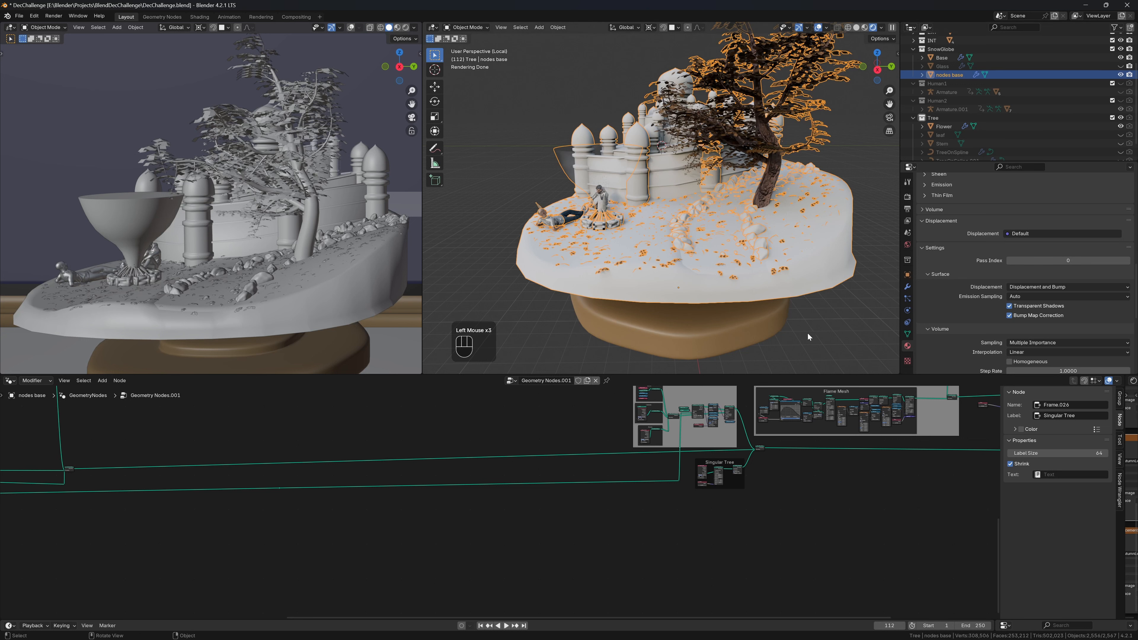
click(808, 333)
click(944, 127)
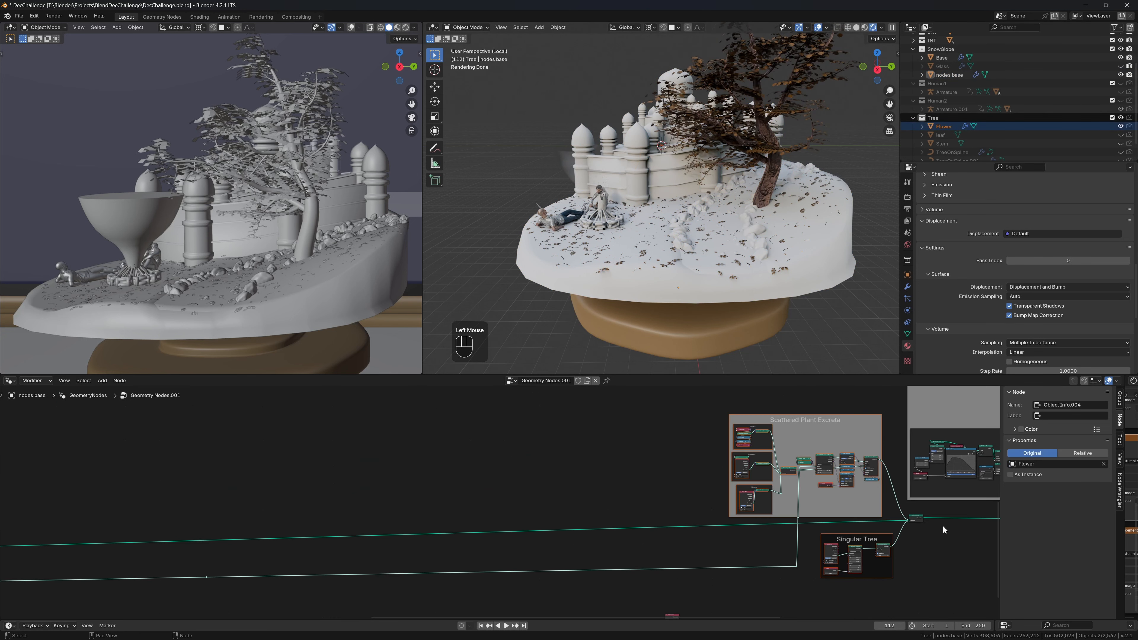
Step: Rearrange the Join Geometry, plant scatter and Singular Tree nodes, and place the Flower's Object Info node below the plant scatter frame
shift+click(916, 517)
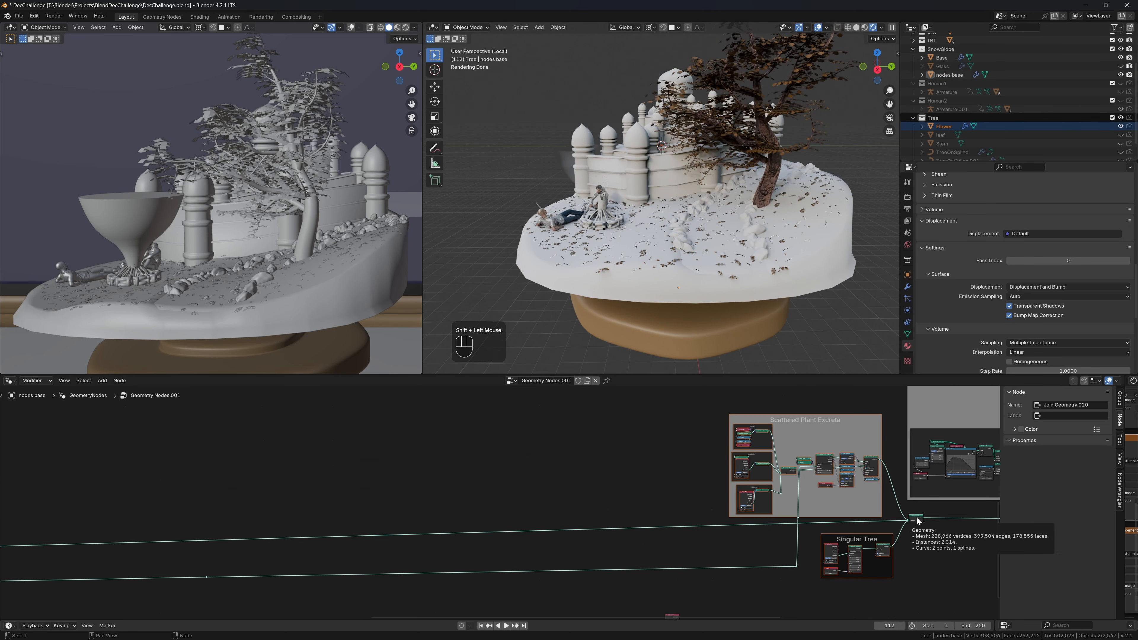
key(g)
click(917, 518)
scroll(917, 518, up, 1)
middle_drag(898, 582, 708, 529)
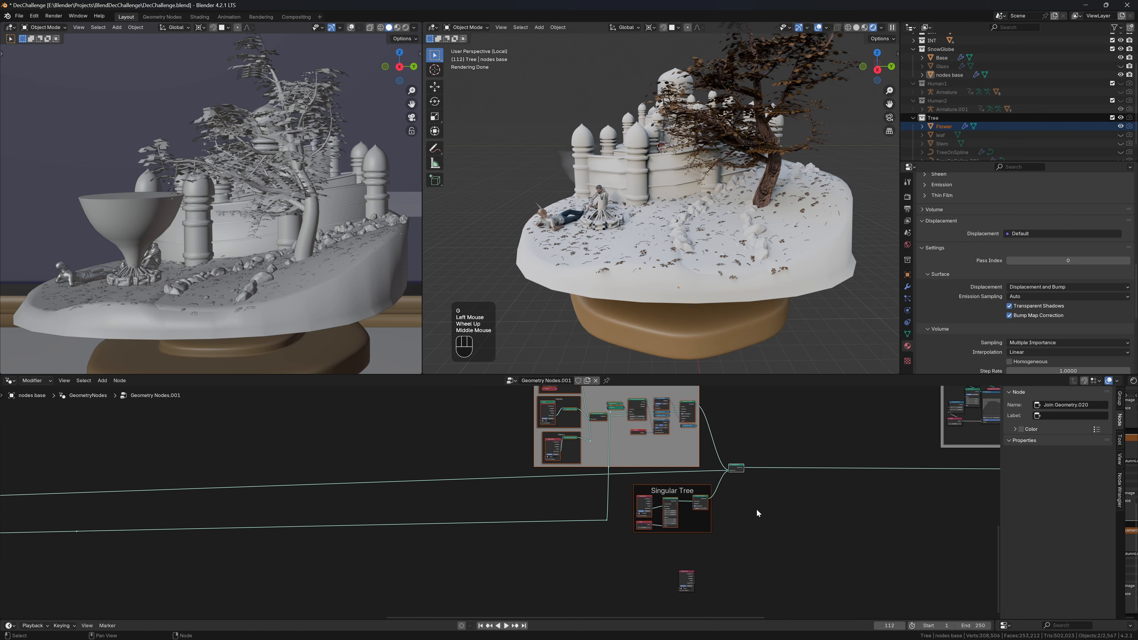
key(g)
click(676, 515)
drag(664, 474, 740, 474)
drag(684, 578, 468, 508)
scroll(484, 403, up, 9)
click(633, 418)
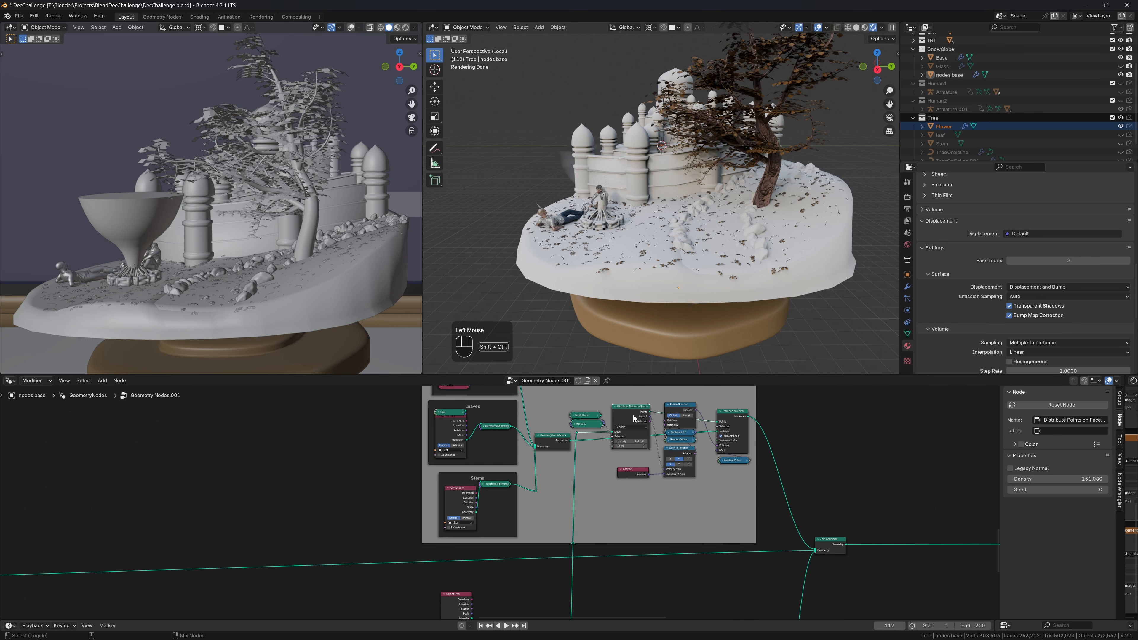
key(ctrl+shift+d)
click(621, 502)
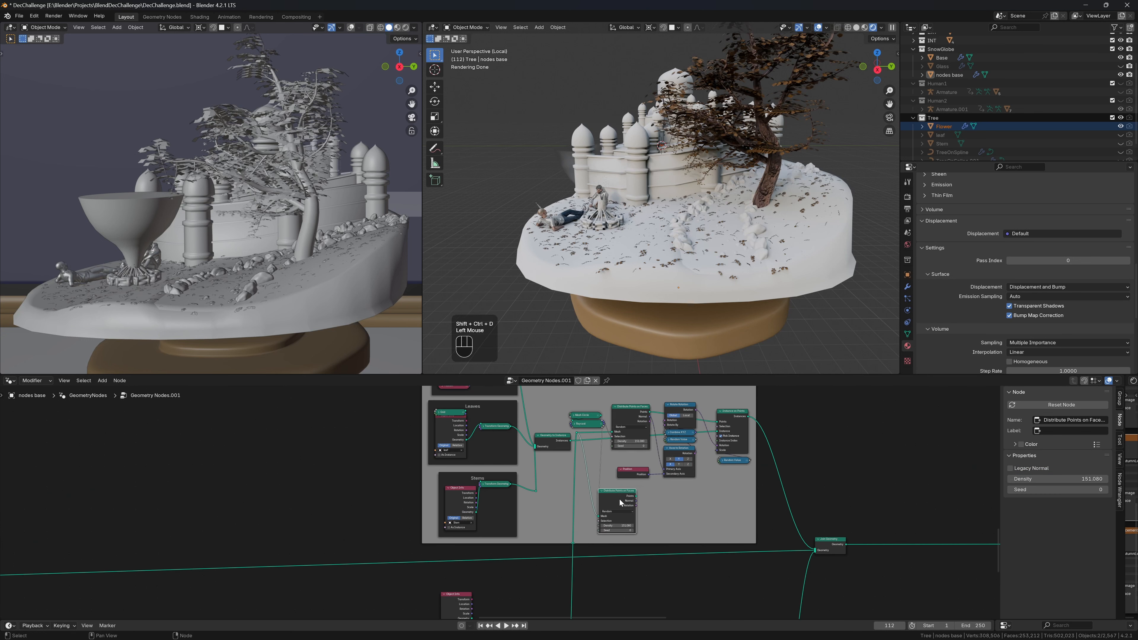
key(alt+p)
key(g)
click(618, 582)
middle_drag(515, 582, 515, 531)
drag(604, 529, 597, 551)
drag(471, 567, 593, 548)
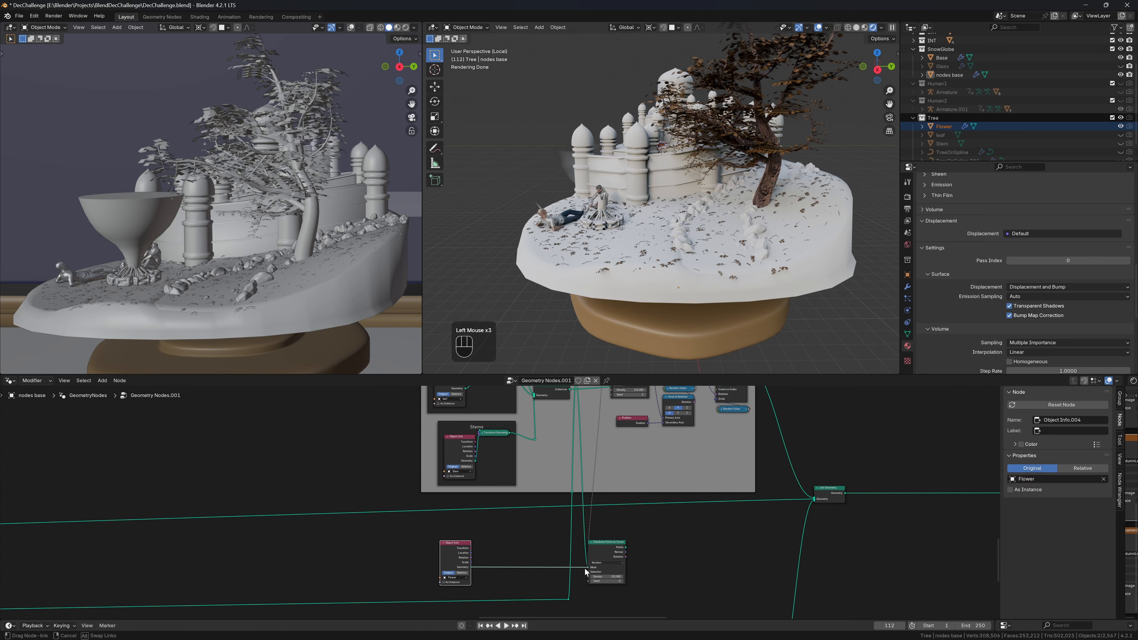
drag(457, 562, 561, 562)
middle_drag(745, 452, 741, 493)
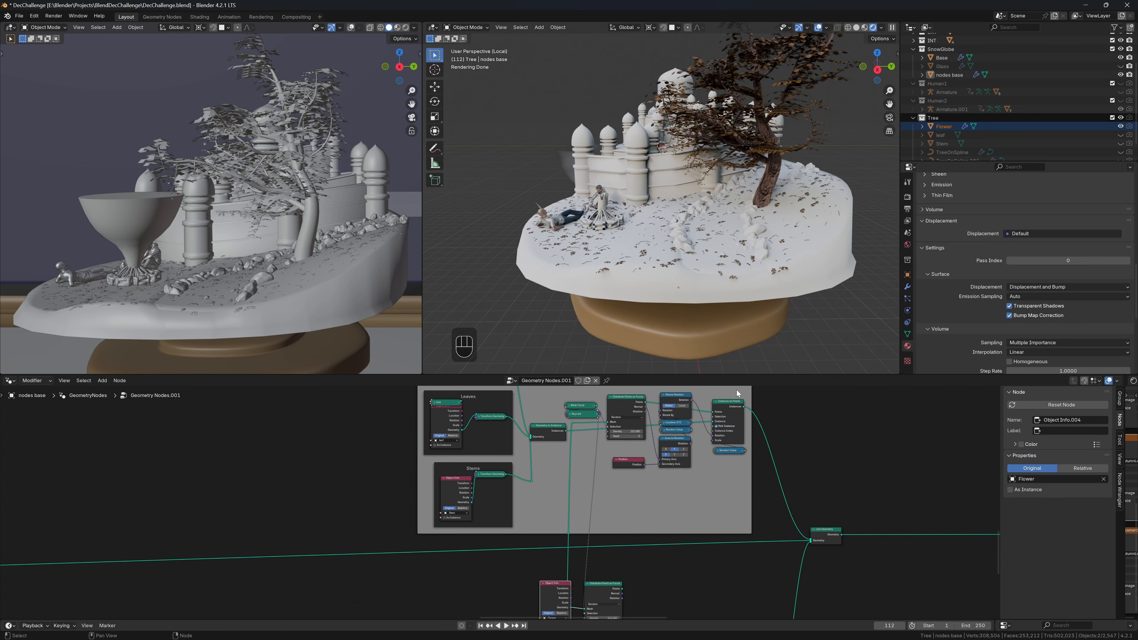
key(Escape)
key(ctrl+z)
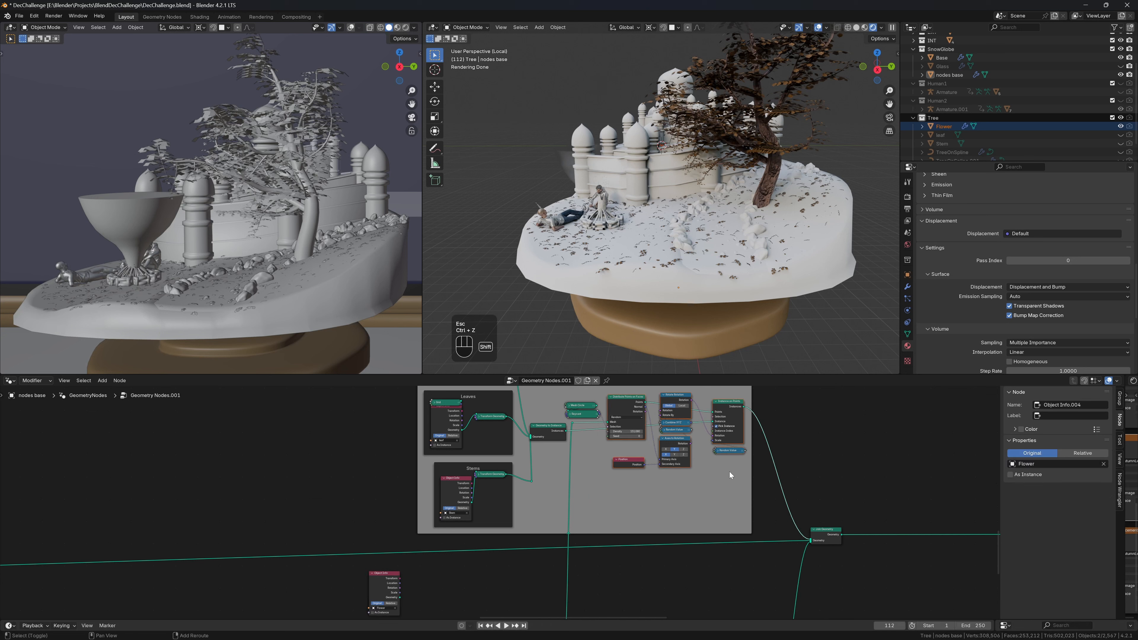
Step: Duplicate the plant scatter's point distribution, rotation, random value and instancing nodes below the frame and detach the copies from it
key(shift+d)
click(716, 593)
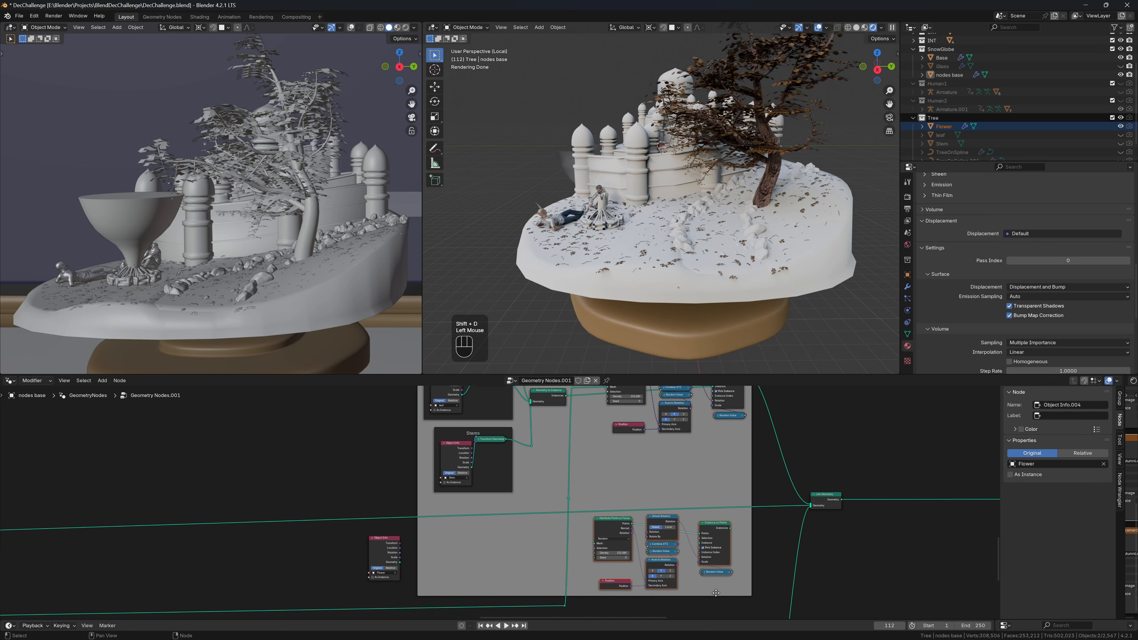
key(alt+p)
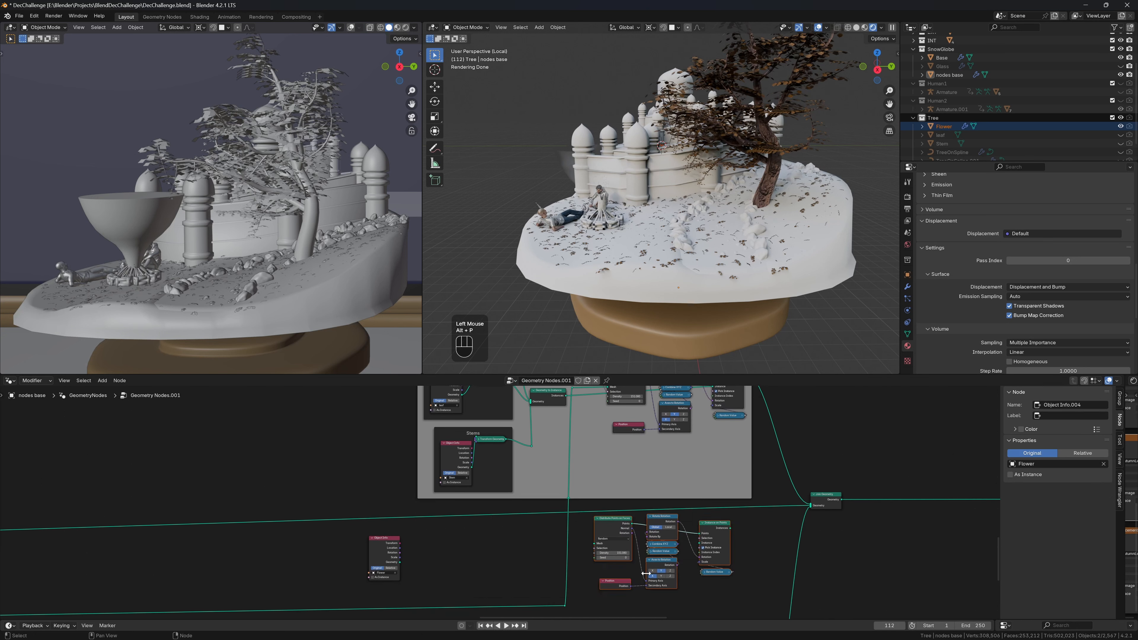
scroll(534, 504, up, 1)
Step: Wire the copied scatter with the terrain as mesh, the existing selection mask and Flower as instance, and feed its output into Join Geometry
shift+right_drag(561, 546, 582, 552)
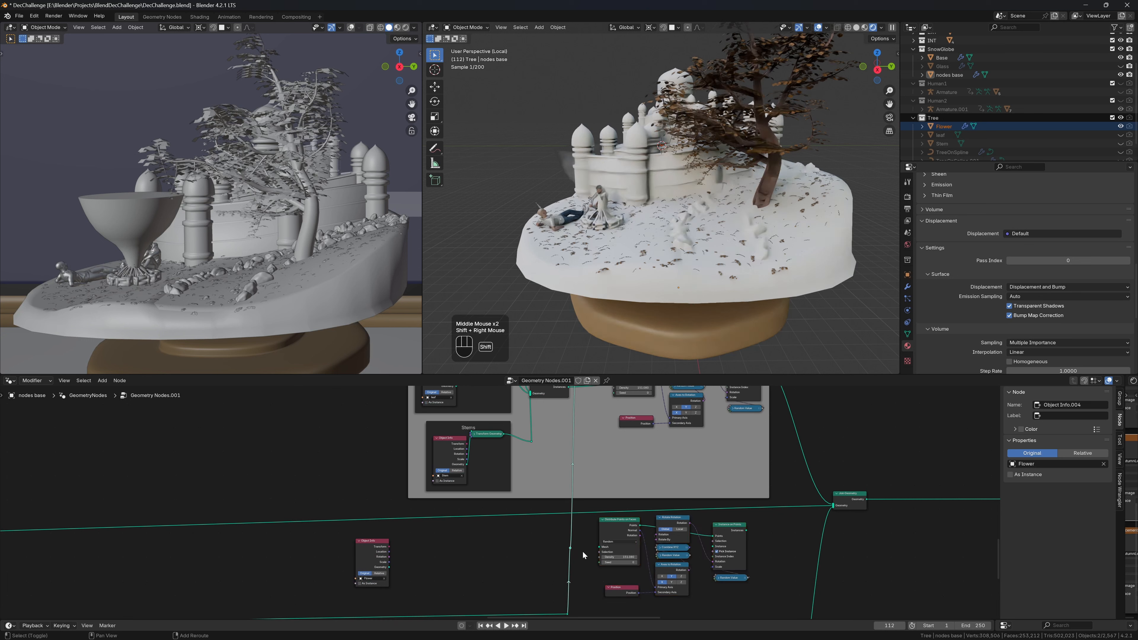
drag(570, 548, 599, 548)
middle_drag(559, 568, 567, 608)
shift+right_drag(620, 410, 614, 415)
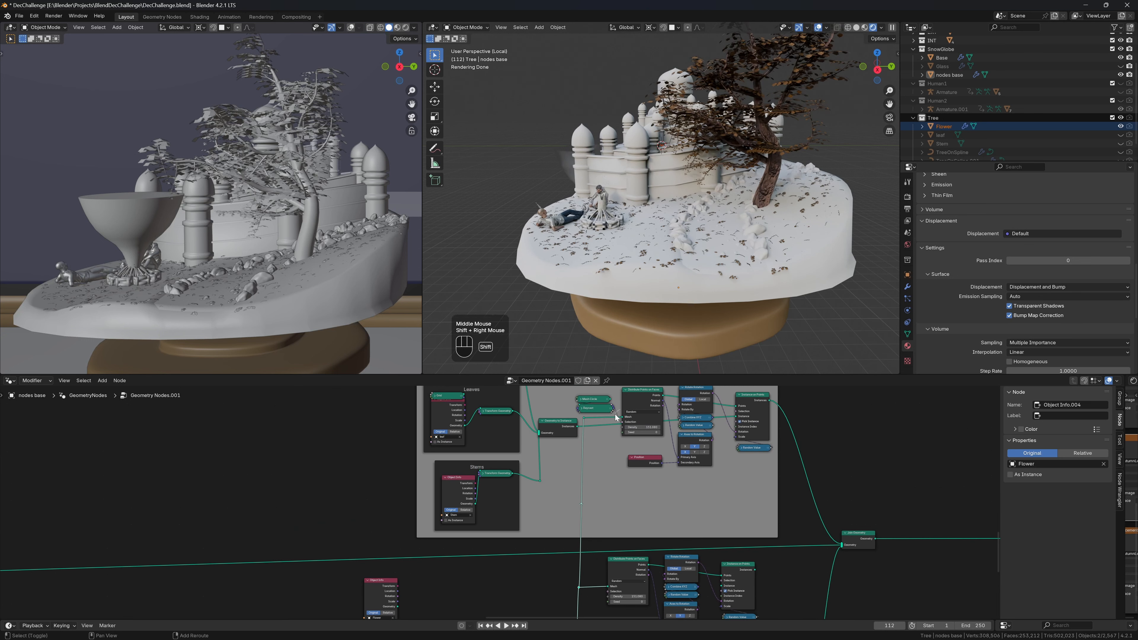
drag(617, 414, 605, 592)
drag(604, 591, 841, 503)
Step: Insert a Transform Geometry node after the Flower's Object Info and set its scale to 0.1 on all axes
key(shift+a)
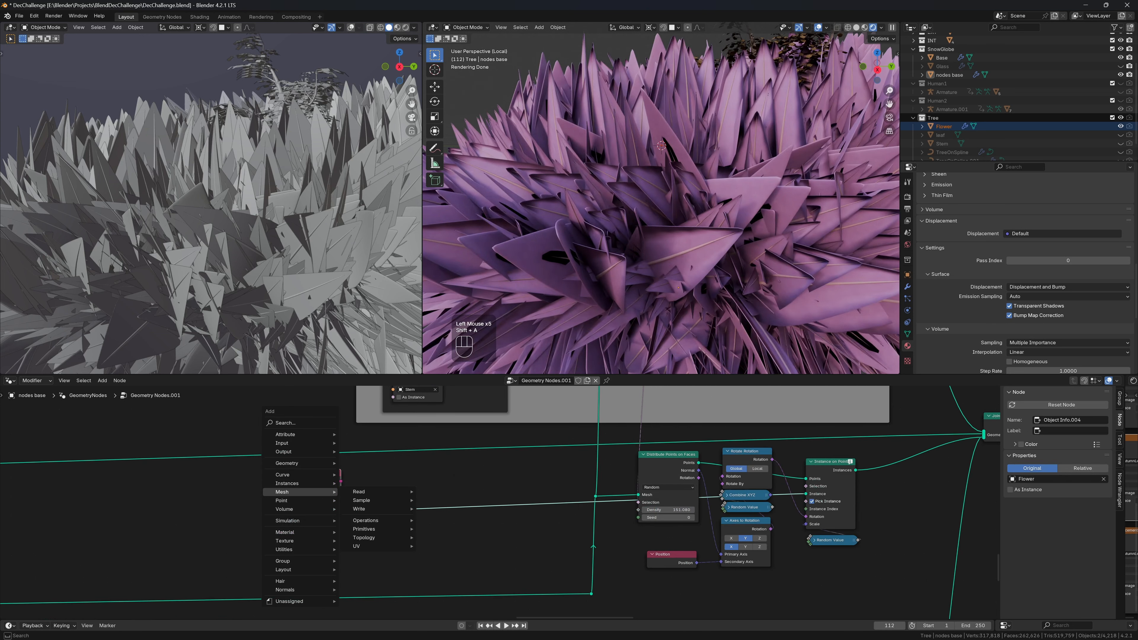
text(tr)
click(408, 507)
click(408, 508)
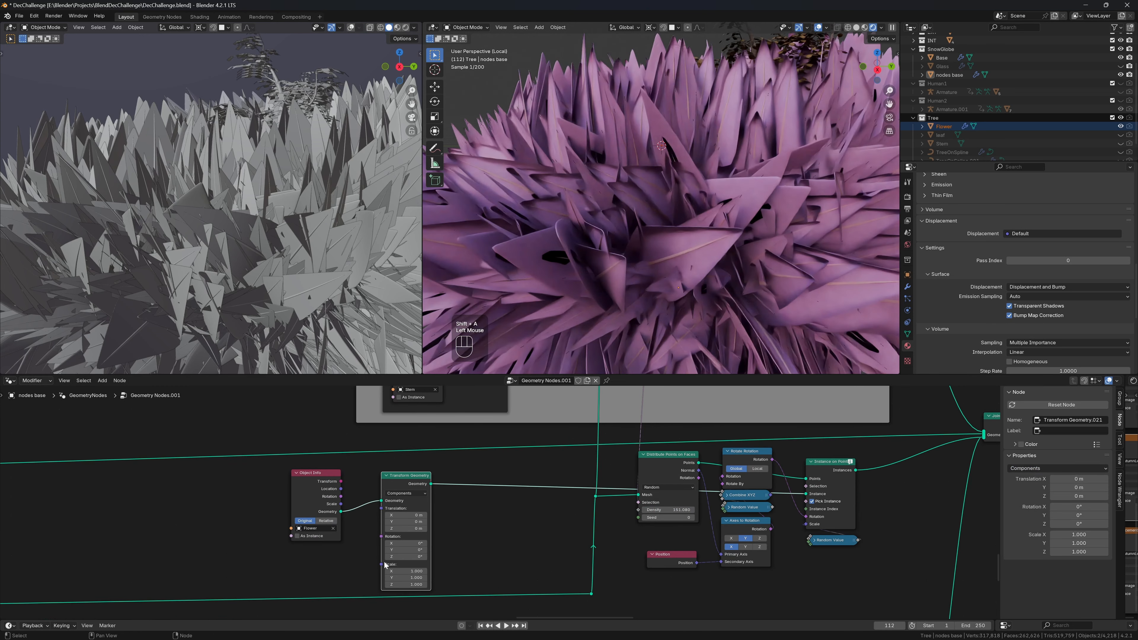
double_click(406, 583)
text(.)
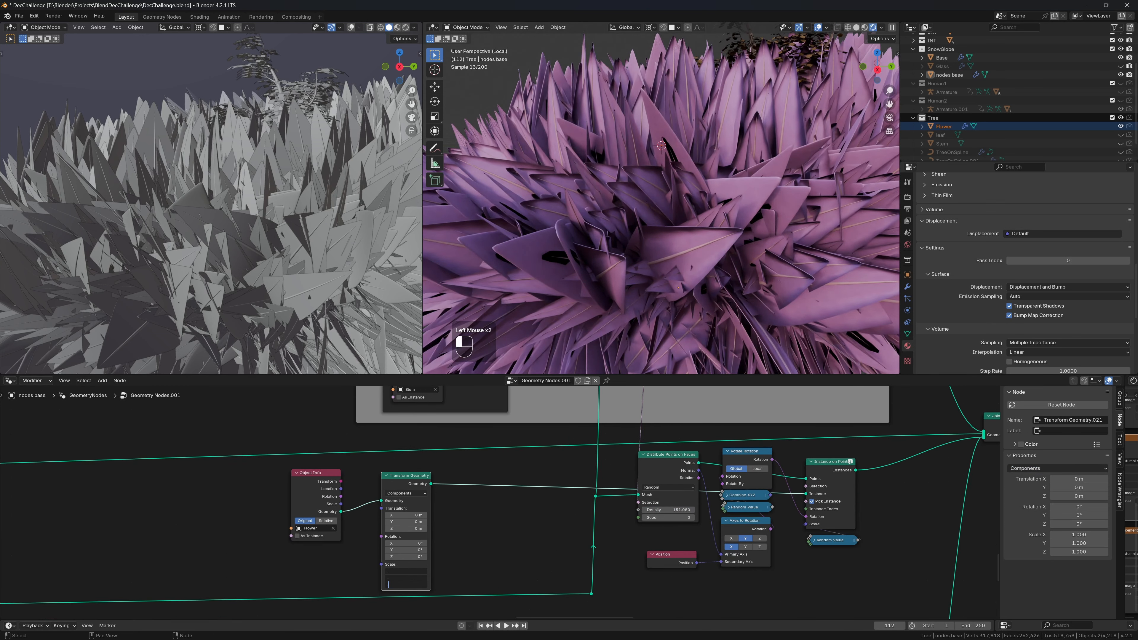
text(1)
key(Return)
middle_drag(645, 233, 632, 234)
scroll(631, 234, up, 3)
Step: Set the flower scatter's Distribute Points on Faces density to 5
click(674, 508)
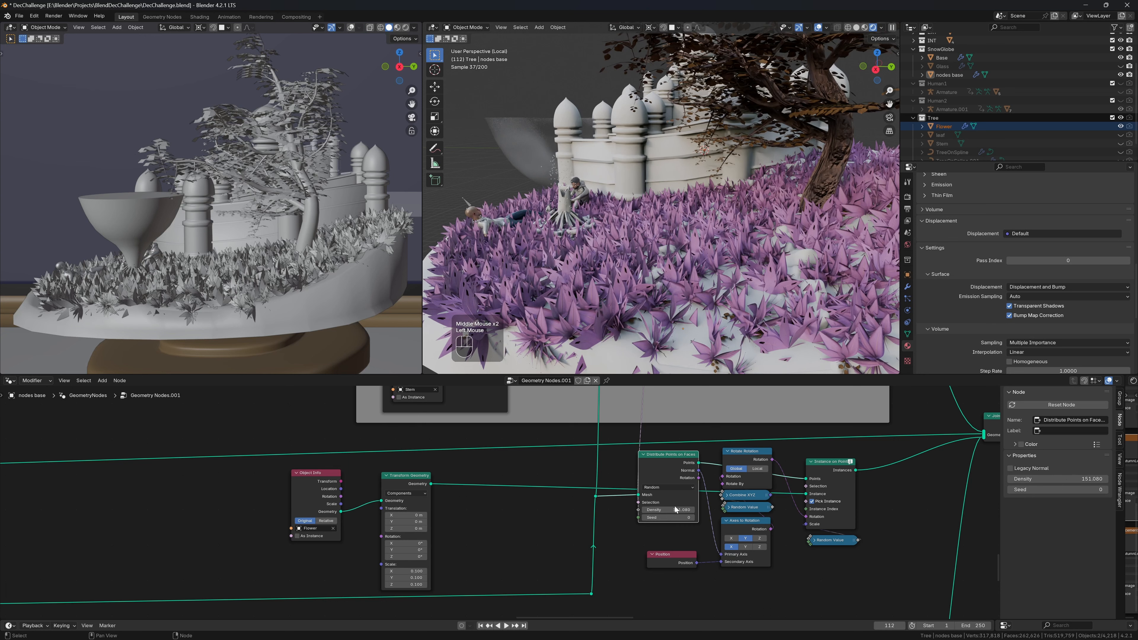
click(675, 510)
text(5)
key(Return)
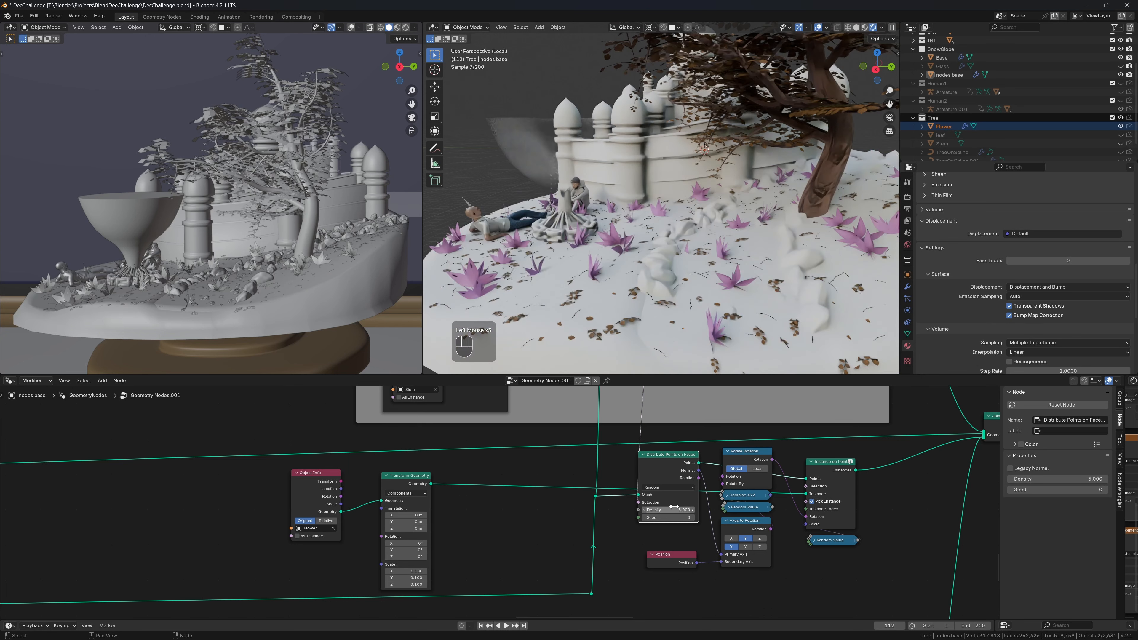
Step: Inspect the scattered flowers on the terrain and set the primary axis of their Axes to Rotation node to X
middle_drag(761, 256, 743, 274)
scroll(722, 283, up, 2)
scroll(745, 273, up, 3)
scroll(569, 272, up, 3)
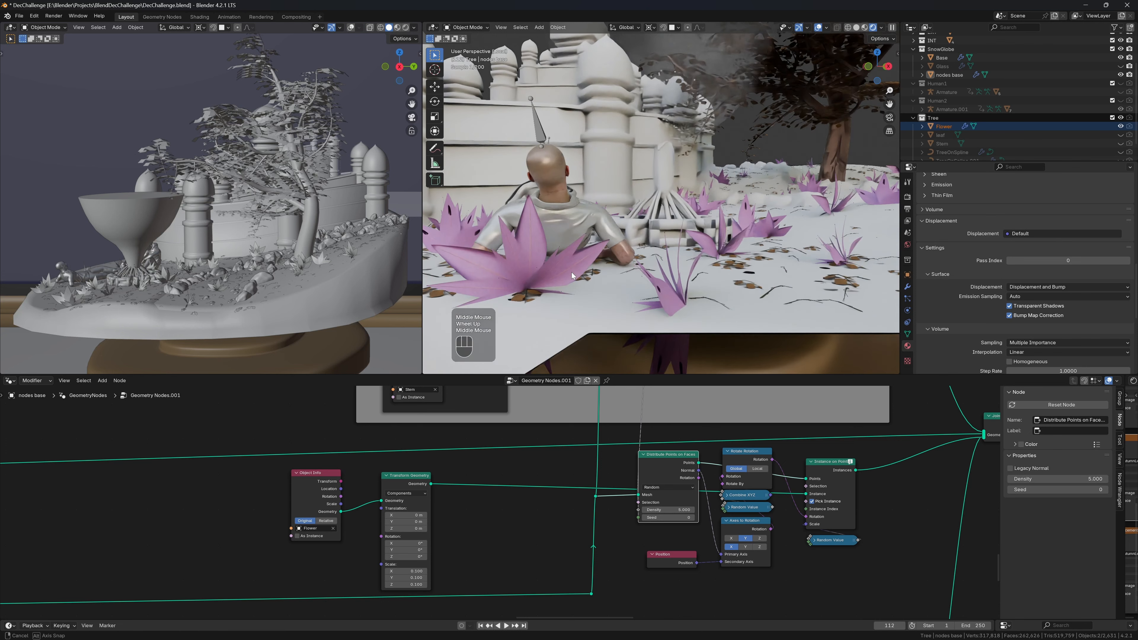
mouse_move(572, 272)
middle_down()
mouse_move(582, 269)
mouse_move(561, 269)
mouse_move(563, 288)
middle_up()
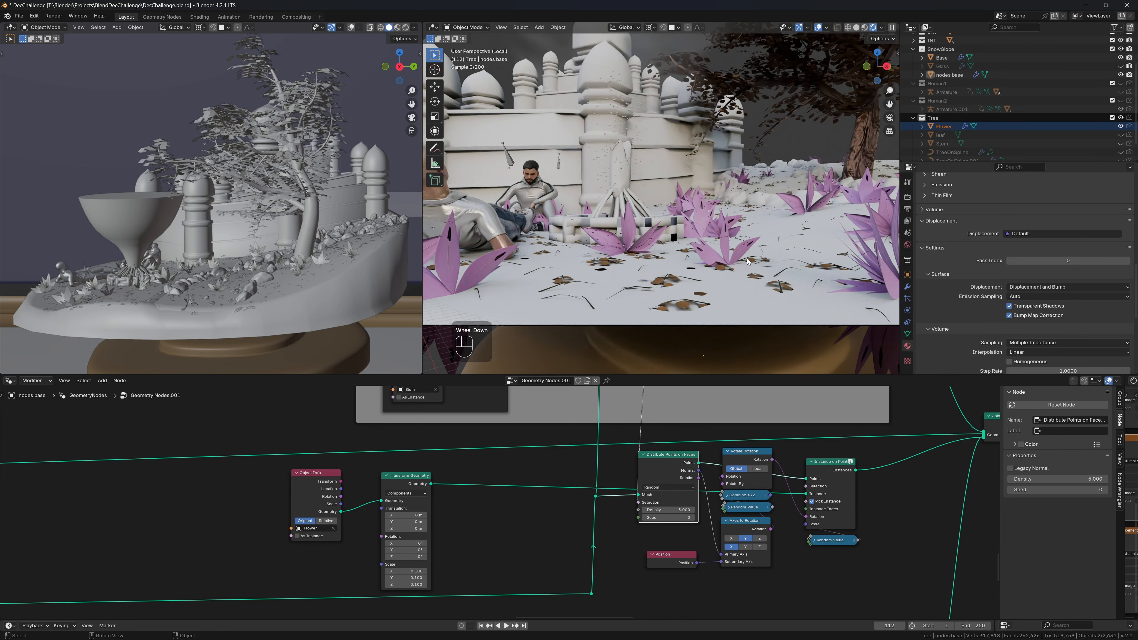
scroll(747, 269, down, 2)
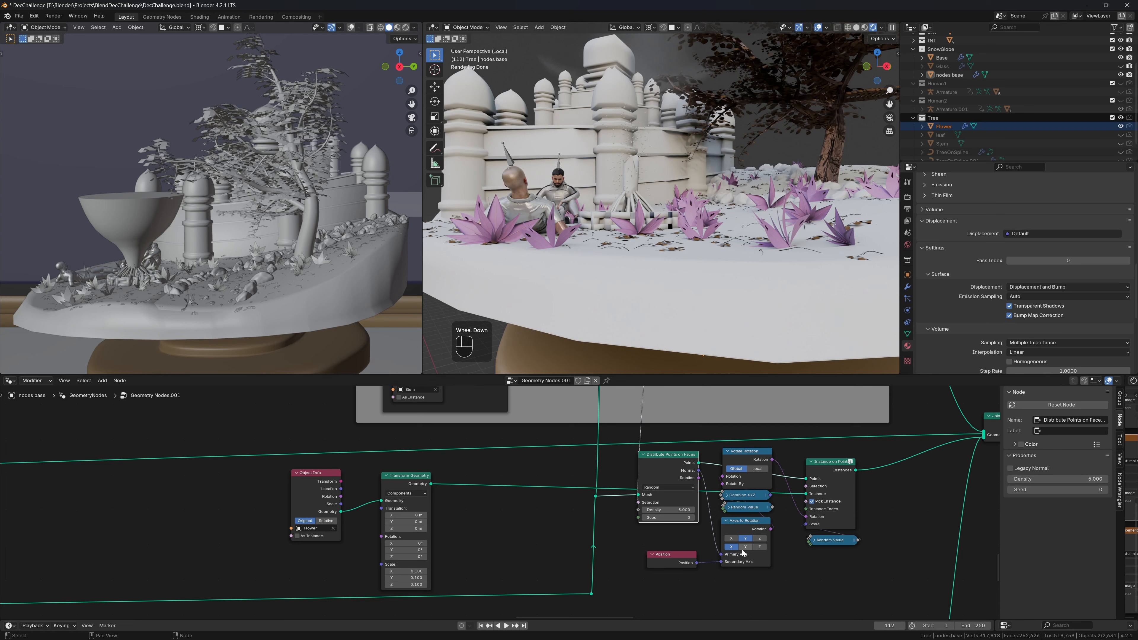
click(731, 539)
scroll(764, 272, down, 2)
middle_drag(765, 272, 782, 252)
scroll(813, 265, down, 4)
scroll(791, 243, up, 3)
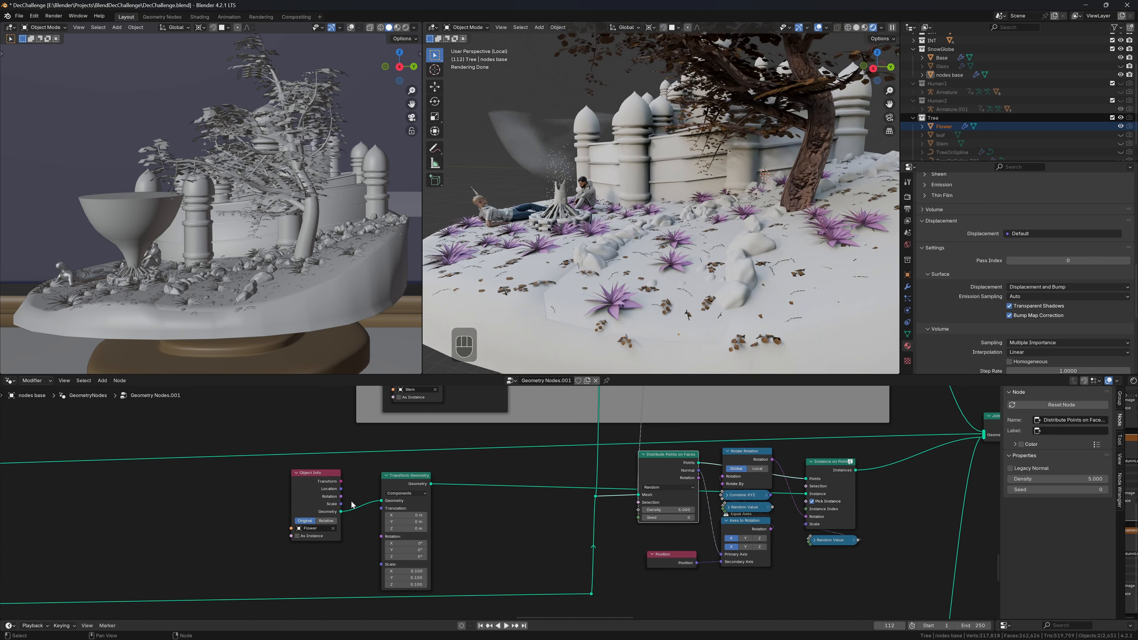
scroll(702, 257, down, 1)
middle_drag(690, 257, 701, 255)
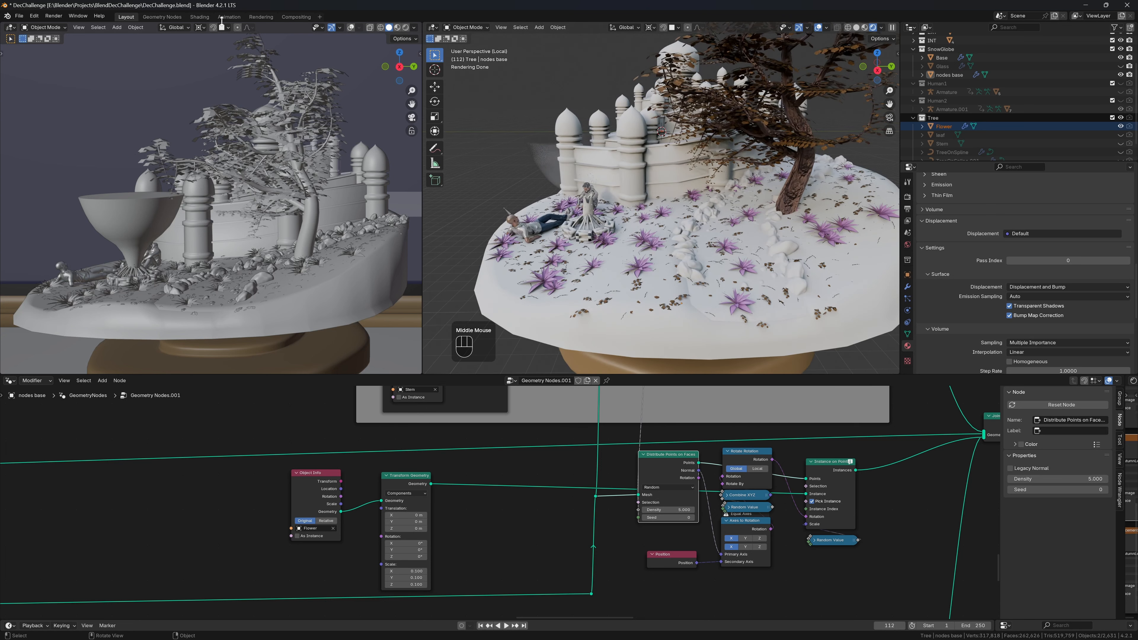
Step: In the Geometry Nodes workspace, hide the shader editor's sidebar, widen that area and change it into a 3D viewport
click(164, 18)
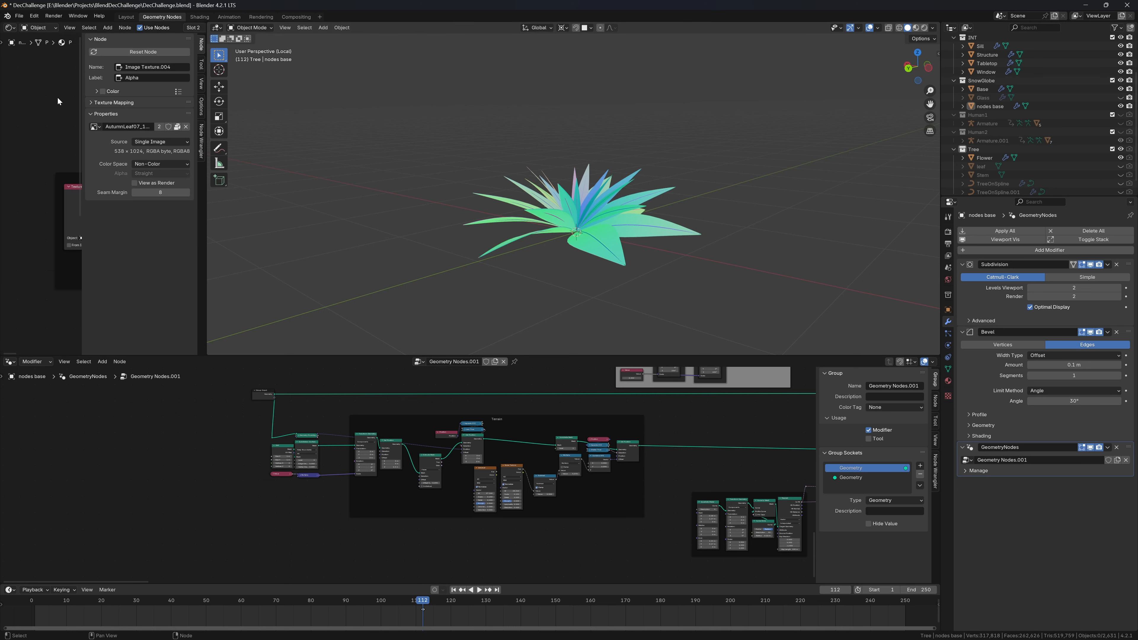
key(n)
drag(207, 121, 412, 135)
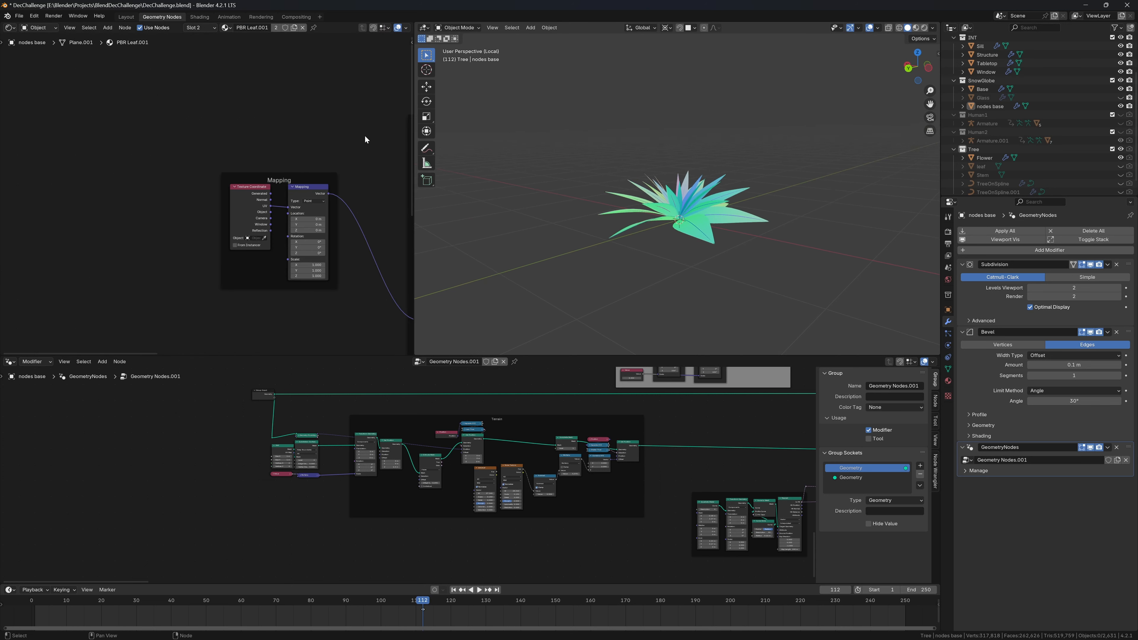
click(9, 28)
click(41, 50)
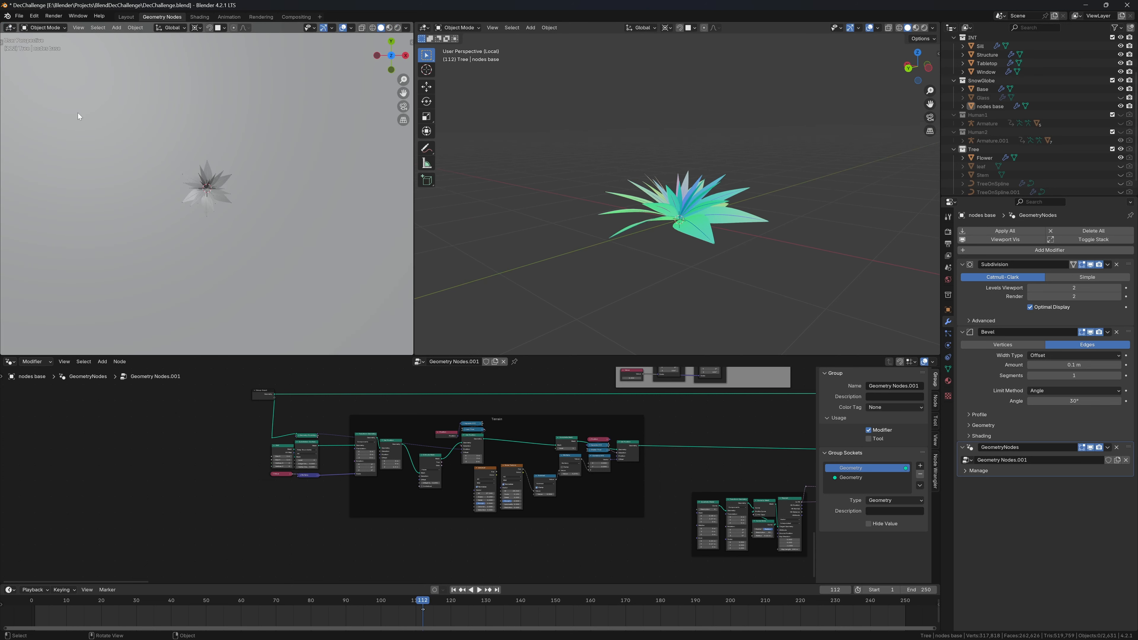
Step: Show the scene through the camera with rendered shading in the new viewport and unhide the snow globe's Glass object
key(KP_0)
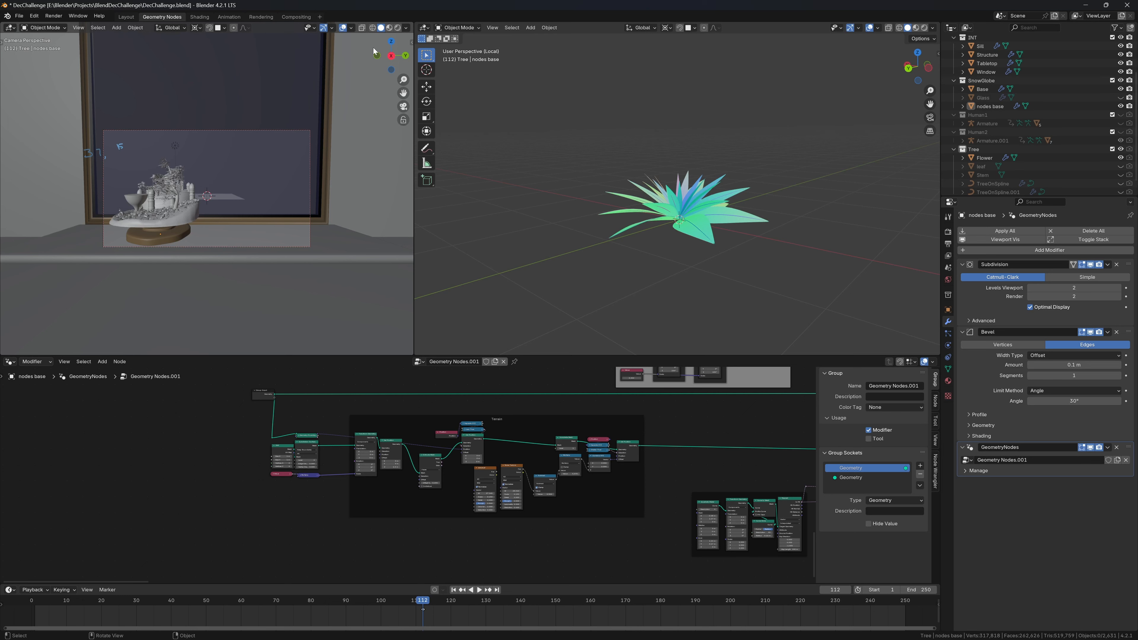
click(398, 28)
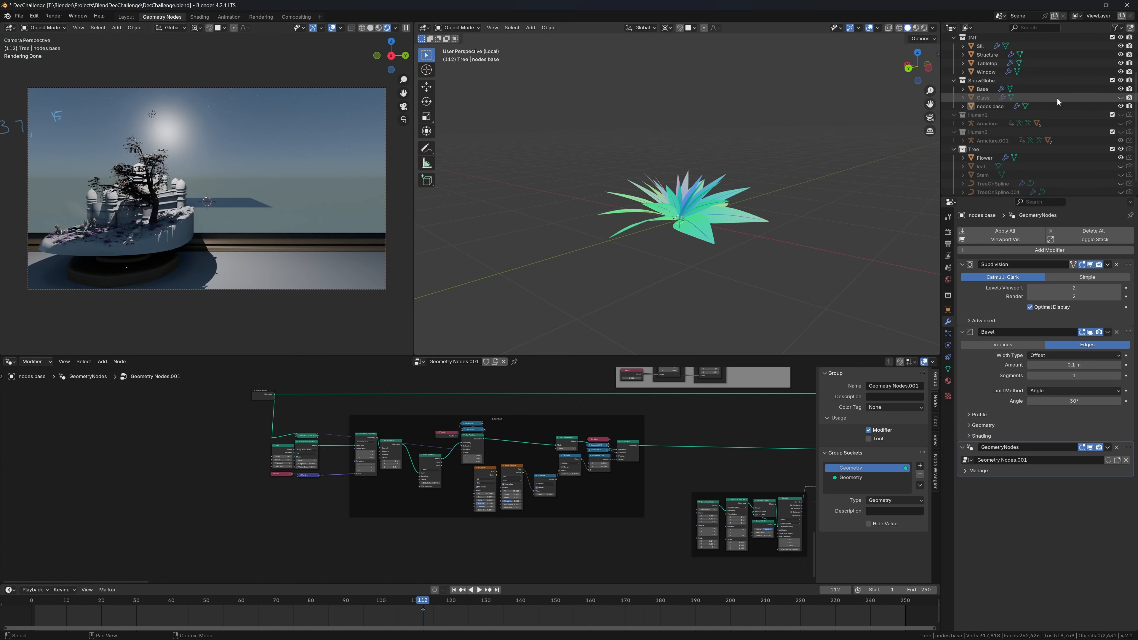
click(1120, 98)
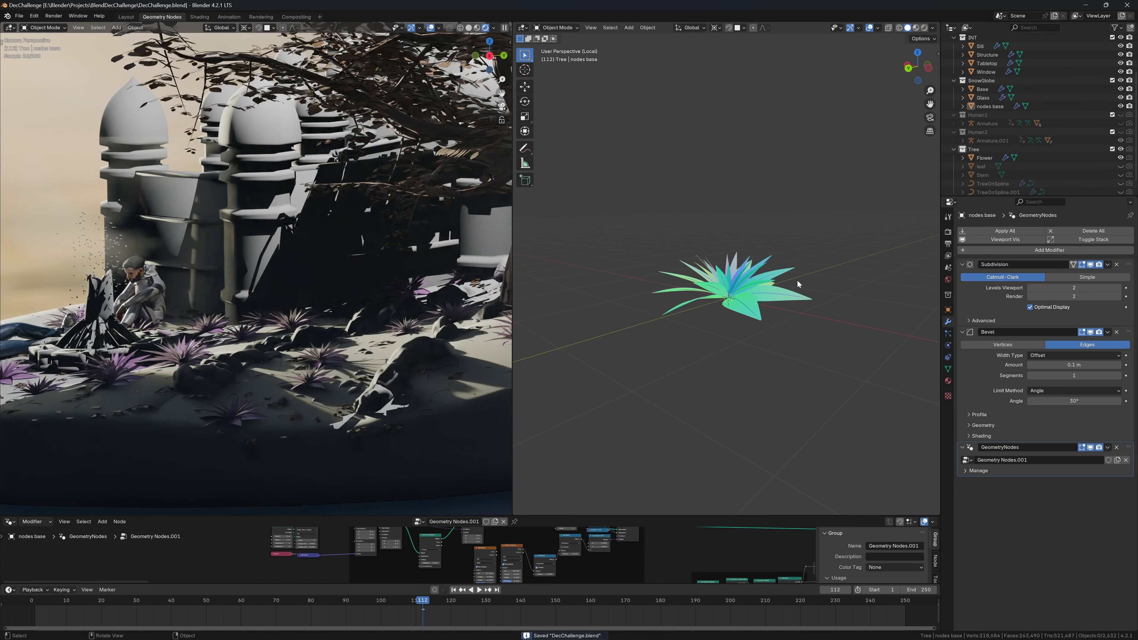
Step: Select the Flower and set its Petal Lift to 0.52, L-MidStretch to 1 and L-MidHeight to -0.243
click(985, 158)
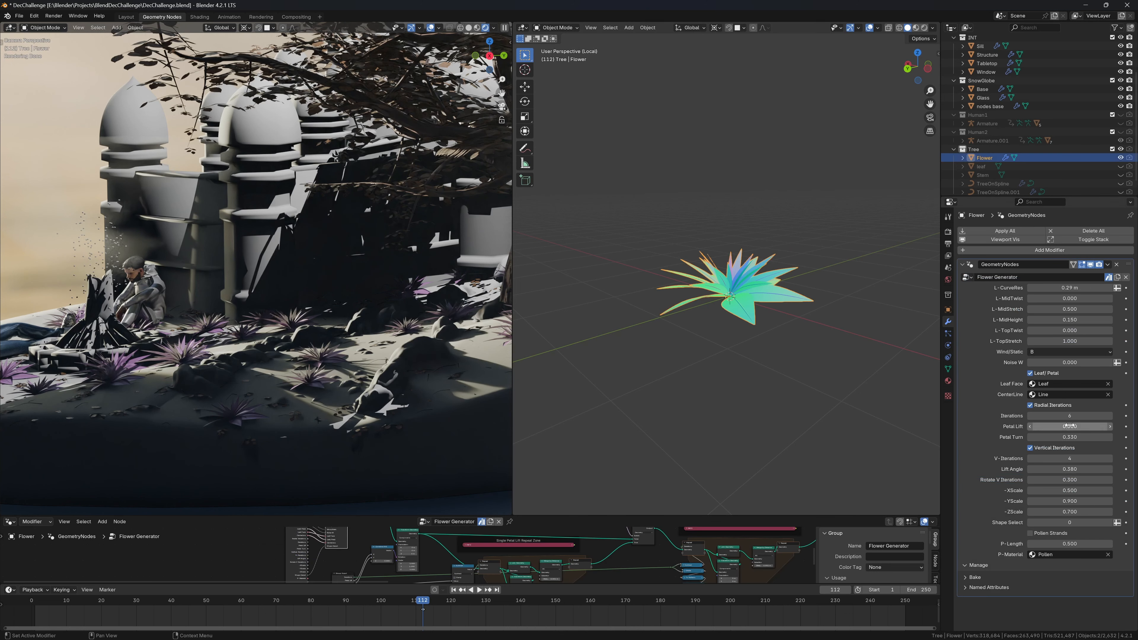
drag(1070, 426, 1121, 426)
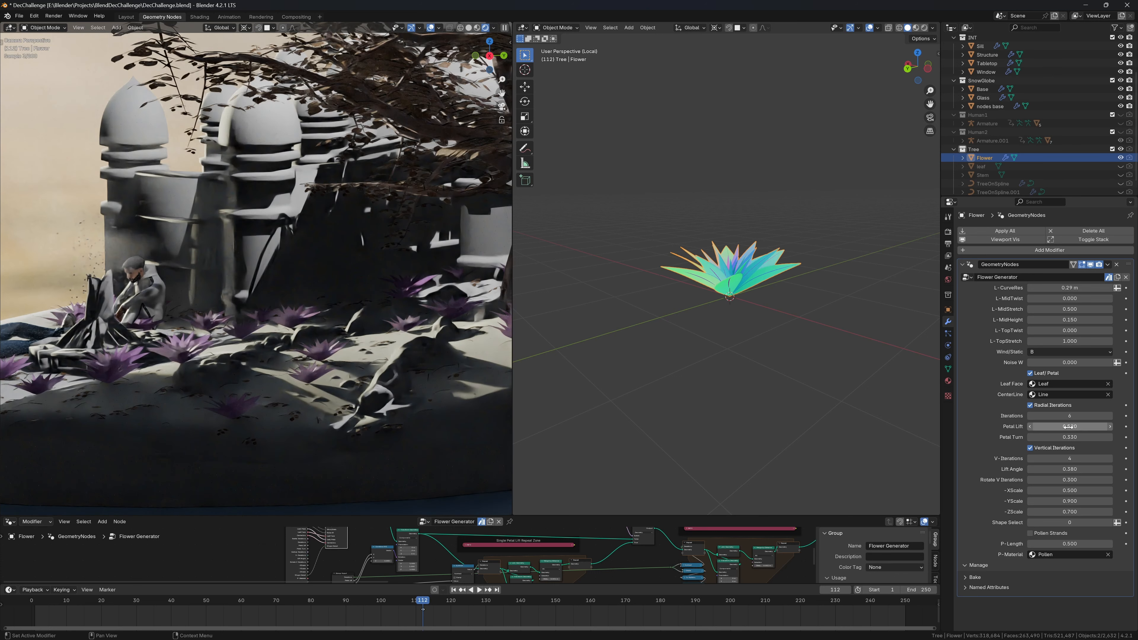
drag(1070, 309, 1002, 322)
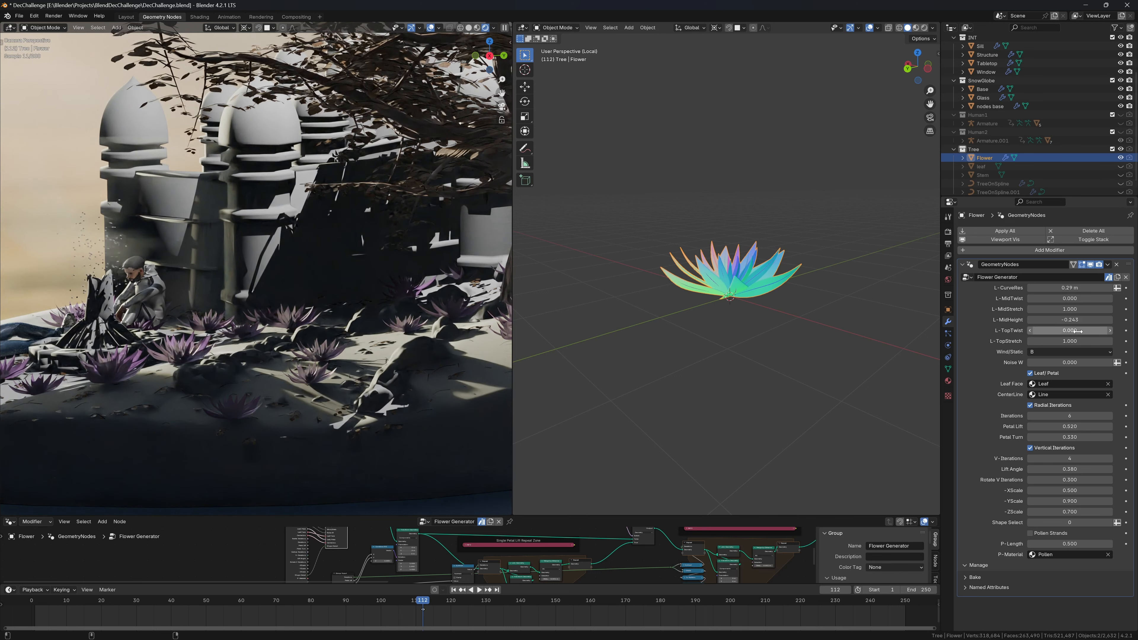
Step: Set the flower's L-MidTwist to -0.2, L-MidHeight to -0.248, L-TopTwist to -0.05, Iterations to 7, Petal Lift to 0.353 and V-Iterations to 3, with Pollen Strands on
drag(1070, 321, 1050, 322)
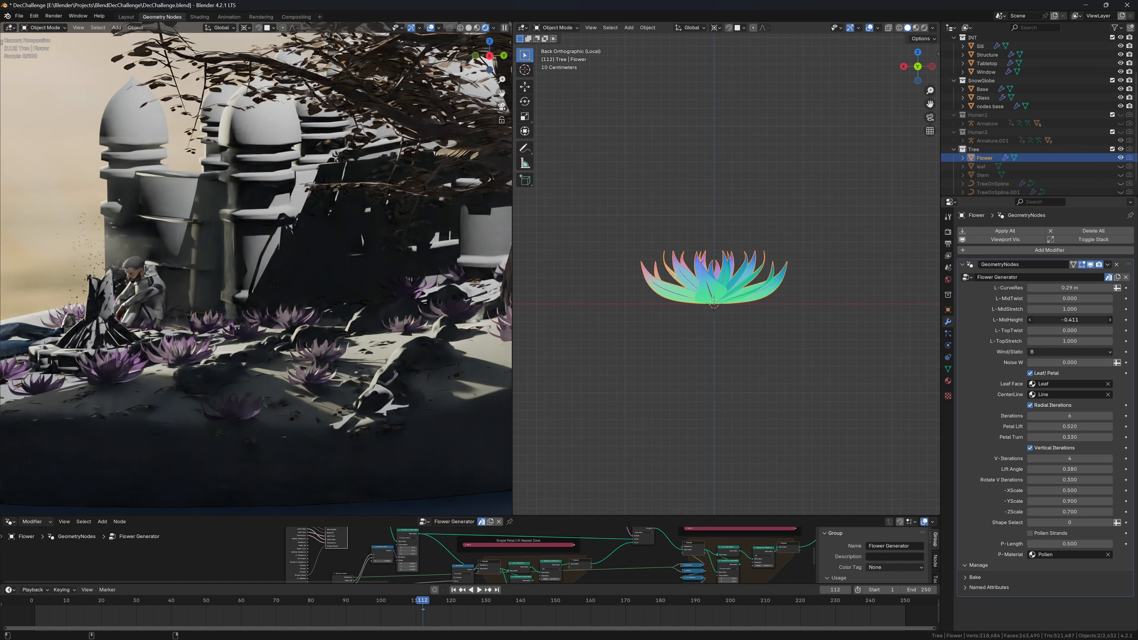
middle_drag(690, 314, 742, 341)
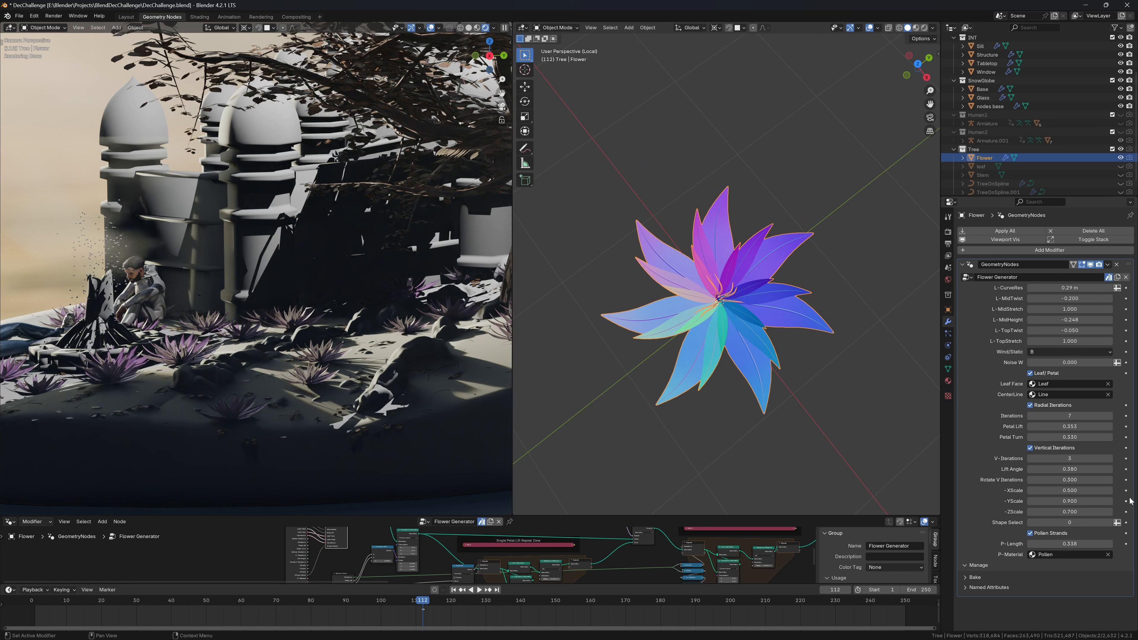
drag(1082, 481, 1129, 481)
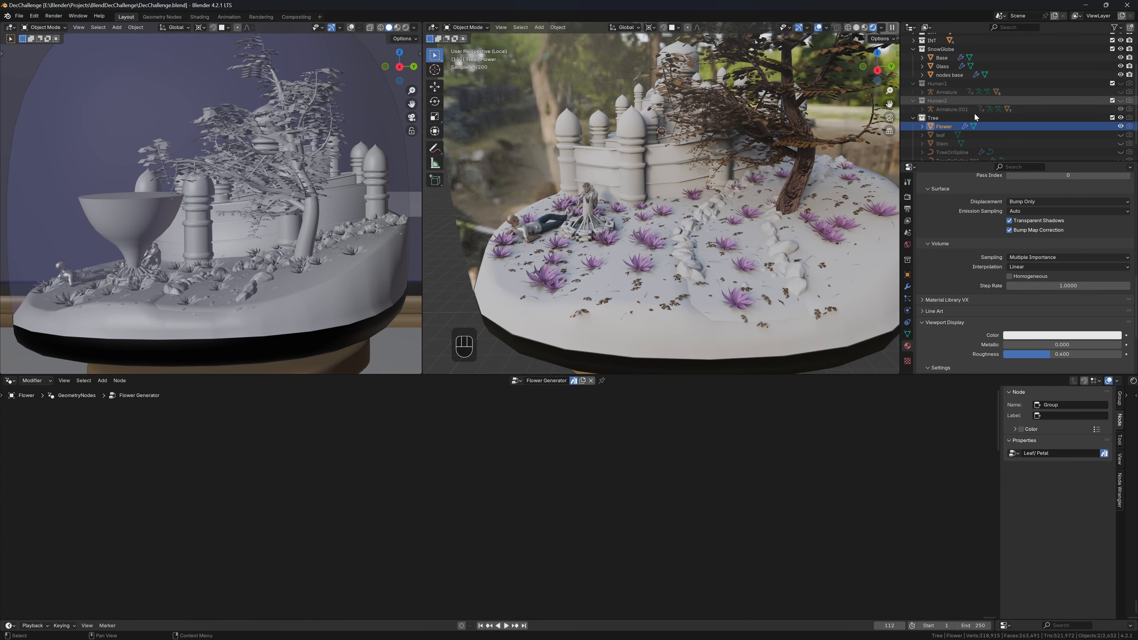
Step: Select the nodes base object, then hide and collapse the Tree collection
click(966, 75)
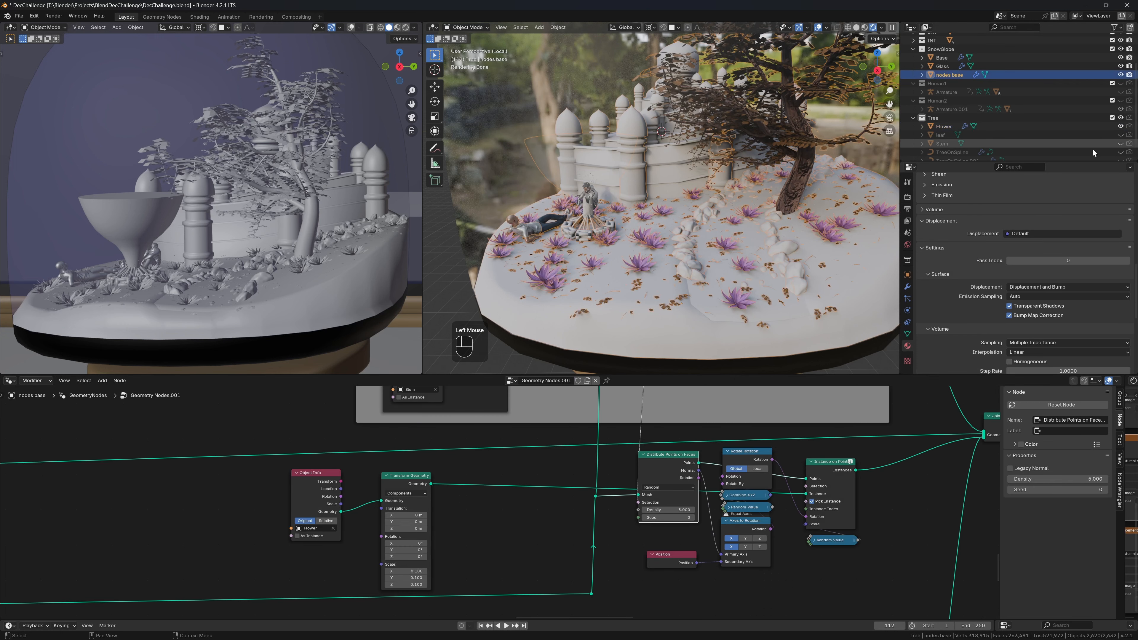
click(1121, 118)
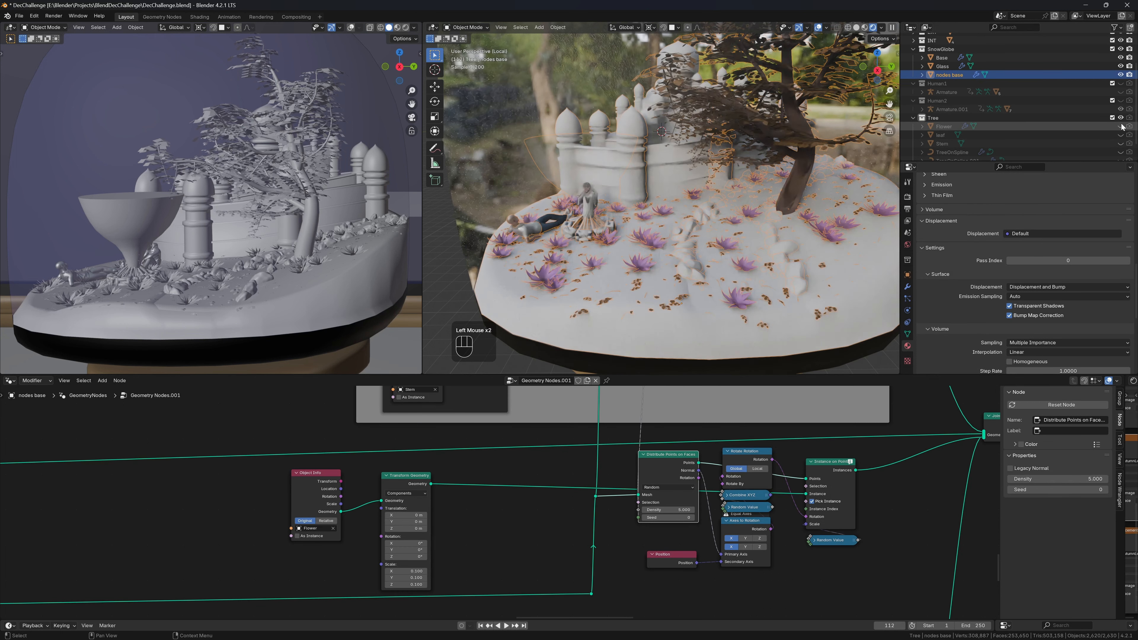
click(914, 118)
middle_drag(806, 193, 802, 179)
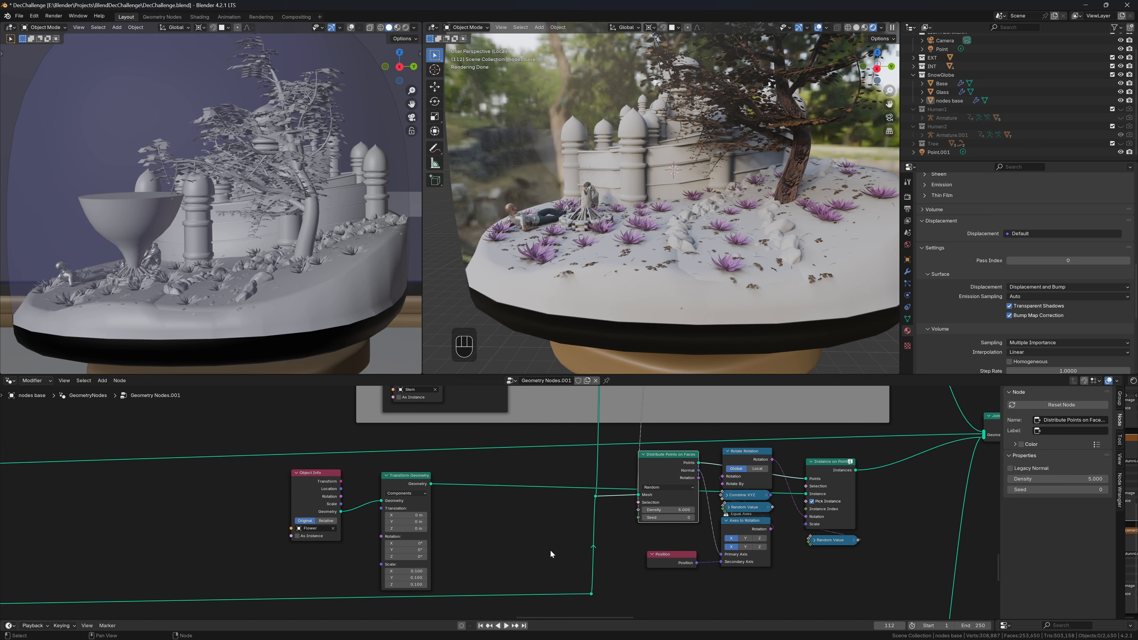
Step: Set the scale of the Noise Texture controlling Separate Geometry to 0.1 and move its Color Ramp's black stop to about 0.43
scroll(515, 522, down, 3)
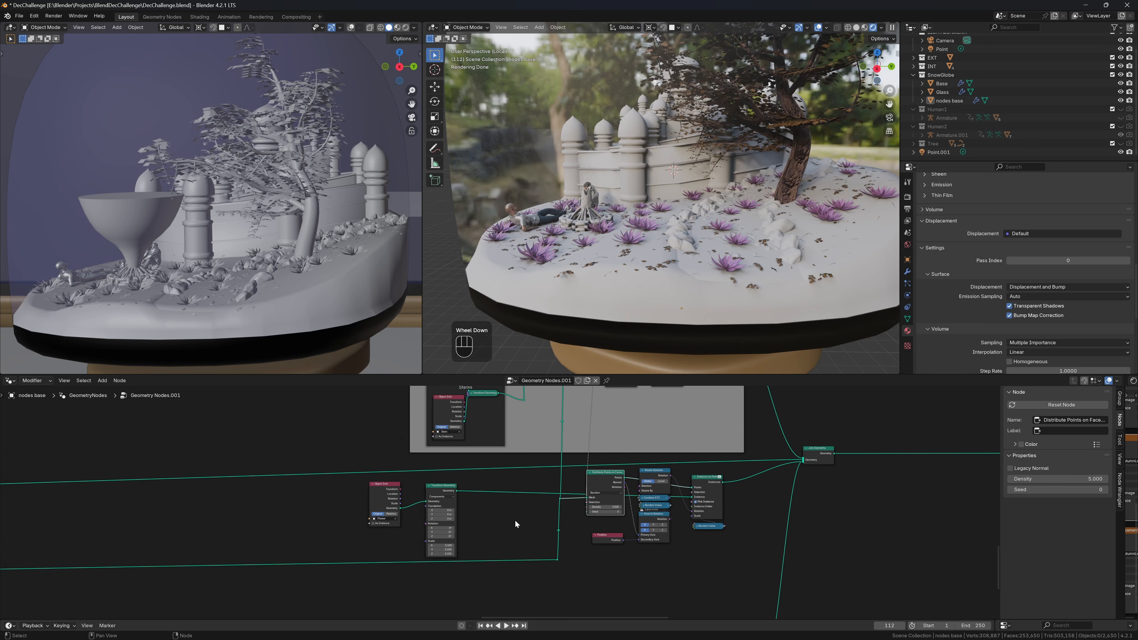
middle_drag(208, 526, 865, 474)
middle_drag(119, 510, 276, 497)
drag(195, 496, 758, 440)
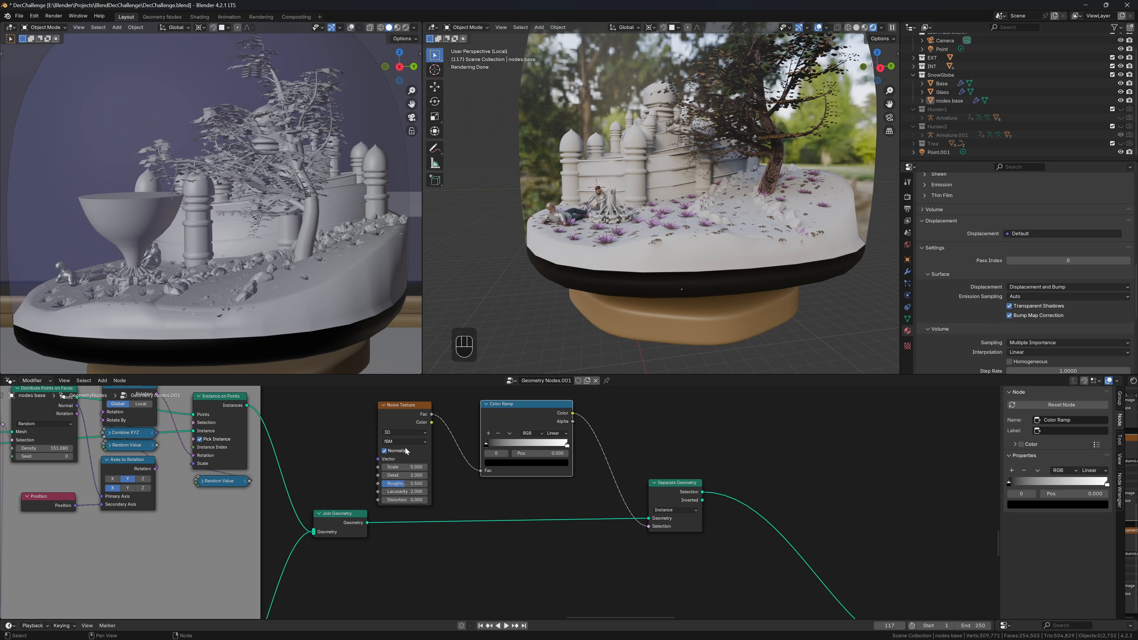
click(401, 467)
text(.)
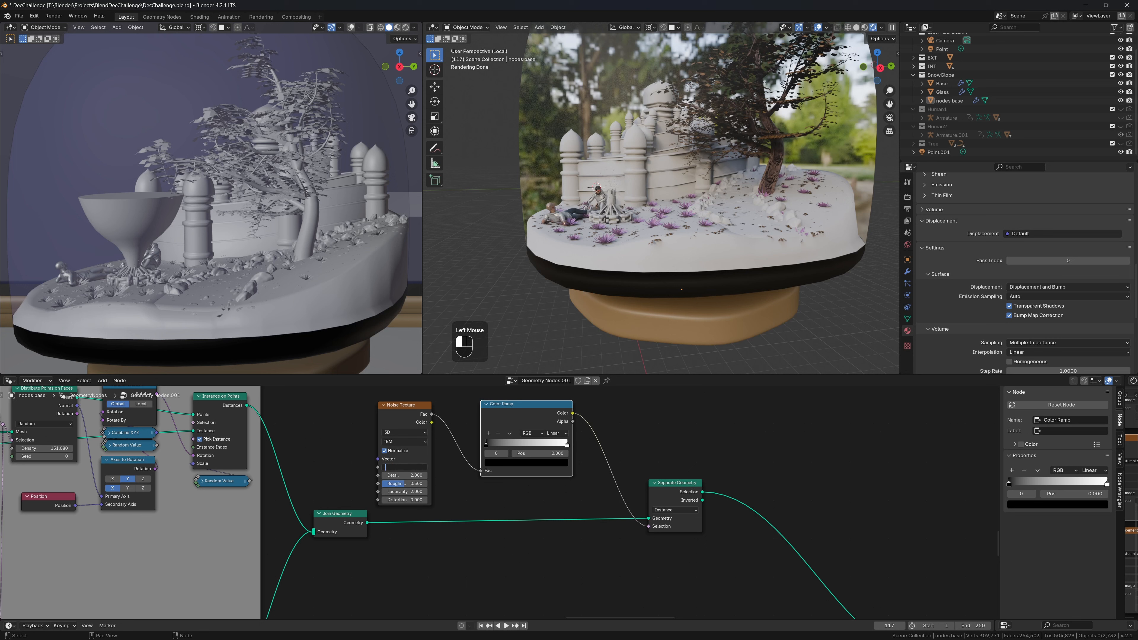
text(1)
key(Return)
mouse_move(507, 444)
mouse_down()
mouse_move(566, 457)
mouse_move(520, 456)
mouse_up()
Step: Set the Noise Texture's scale to 1
click(401, 467)
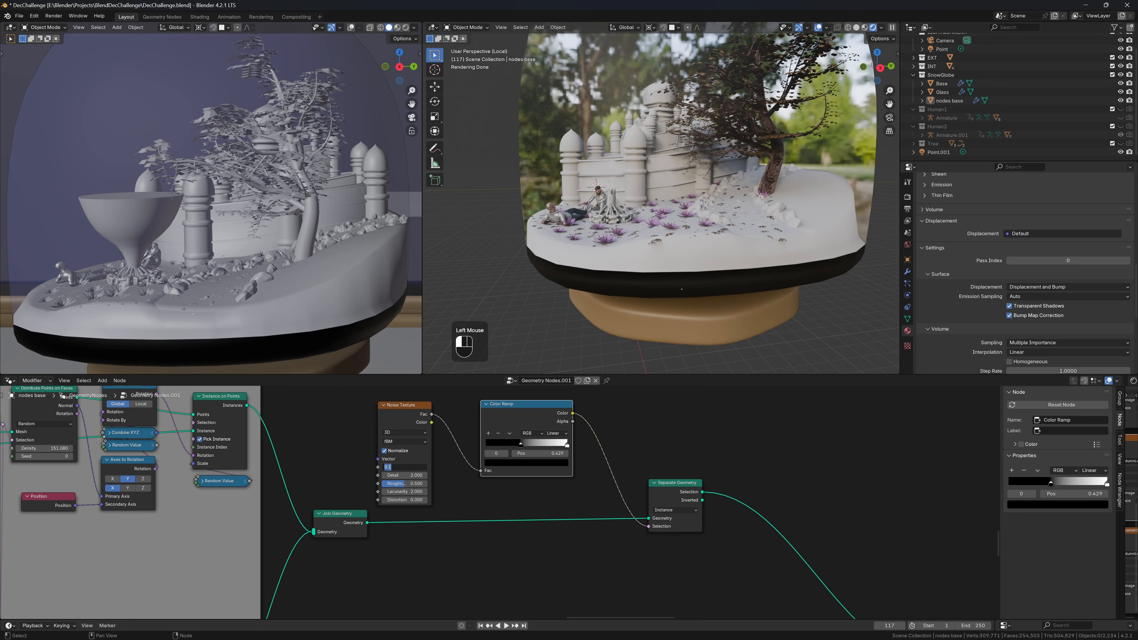
text(1)
key(Return)
middle_drag(757, 211, 657, 296)
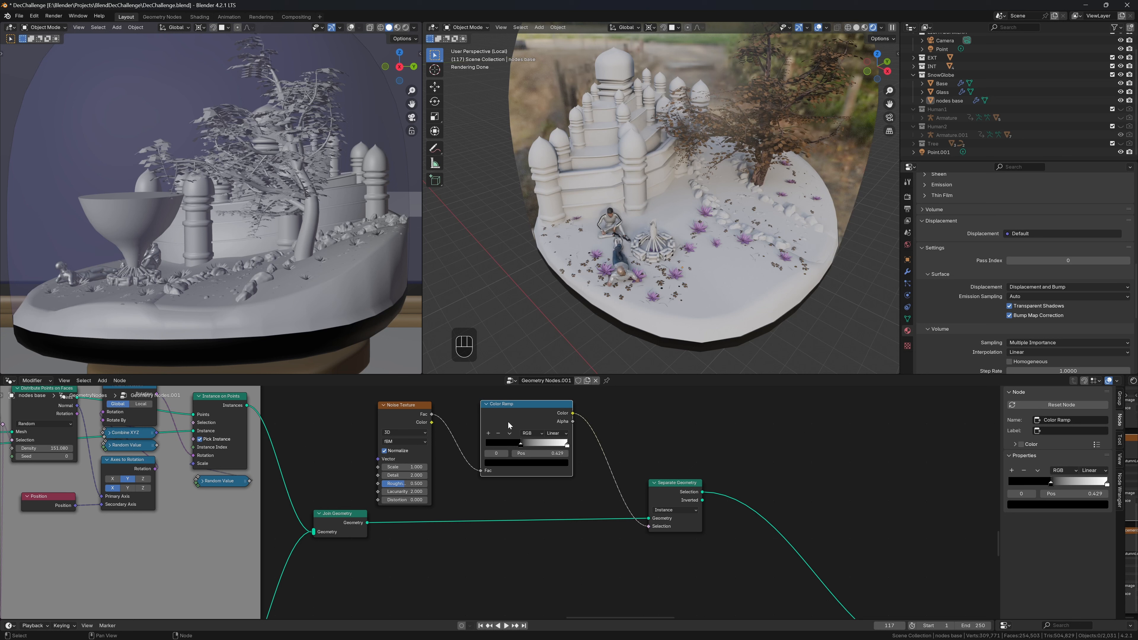
Step: Remove the Join Geometry node before Separate Geometry and insert a new Join Geometry on Separate Geometry's Selection output
mouse_move(355, 528)
click(356, 529)
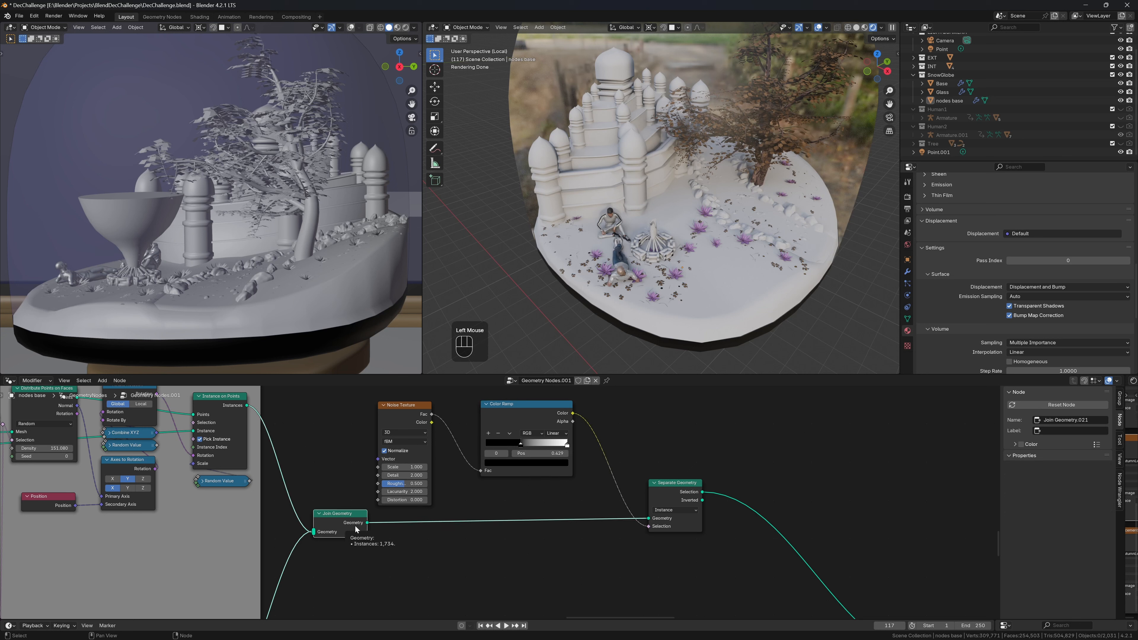
key(ctrl+x)
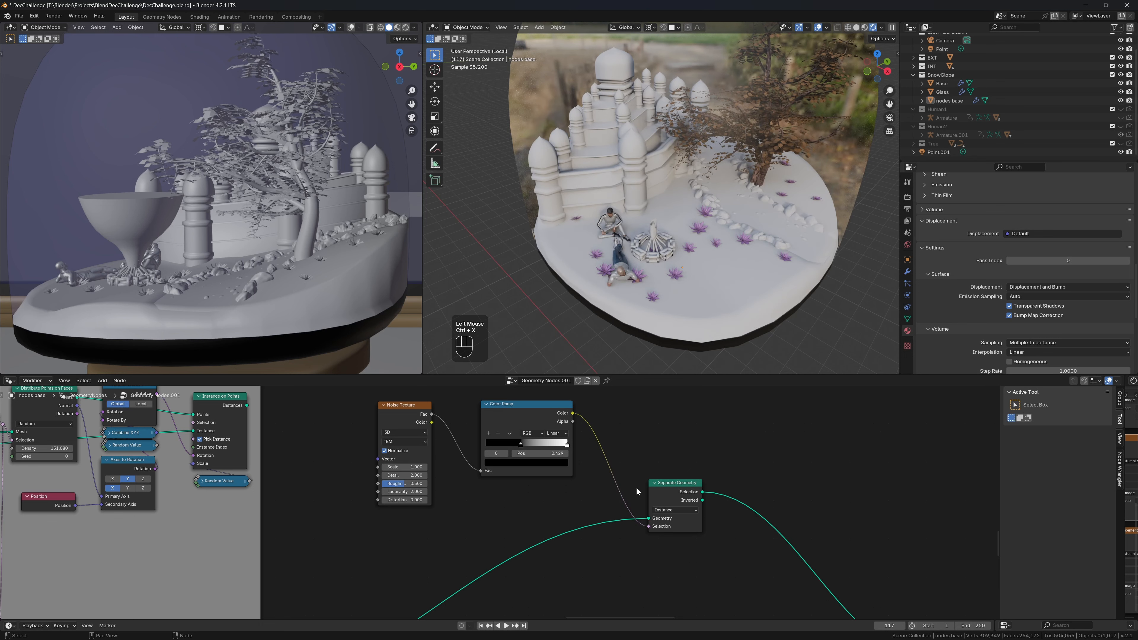
scroll(635, 488, down, 2)
key(shift+a)
mouse_move(629, 499)
text(join)
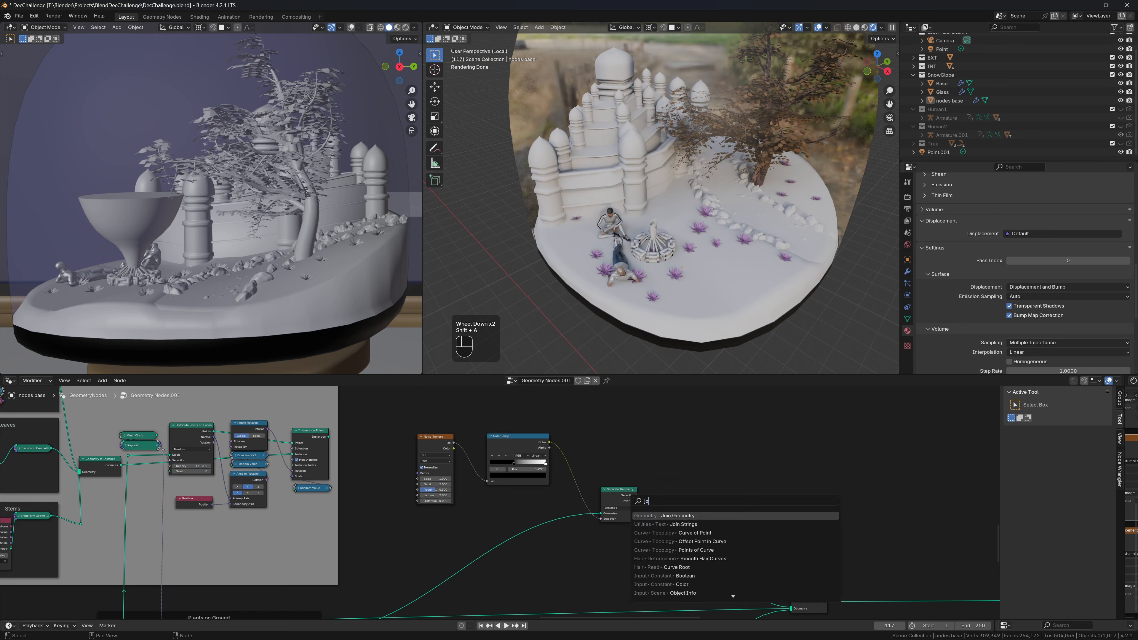
key(Return)
click(679, 504)
Step: Move the Noise Texture, Color Ramp and Separate Geometry nodes down beside the Plants on Ground frame
drag(436, 437, 435, 413)
drag(518, 437, 516, 421)
drag(617, 493, 565, 554)
middle_drag(516, 407, 539, 453)
drag(538, 423, 522, 577)
drag(450, 401, 464, 561)
Step: Duplicate Separate Geometry and route the leaves and stems Instance on Points output through the copy into the new Join Geometry
shift+click(589, 595)
key(shift+d)
click(592, 488)
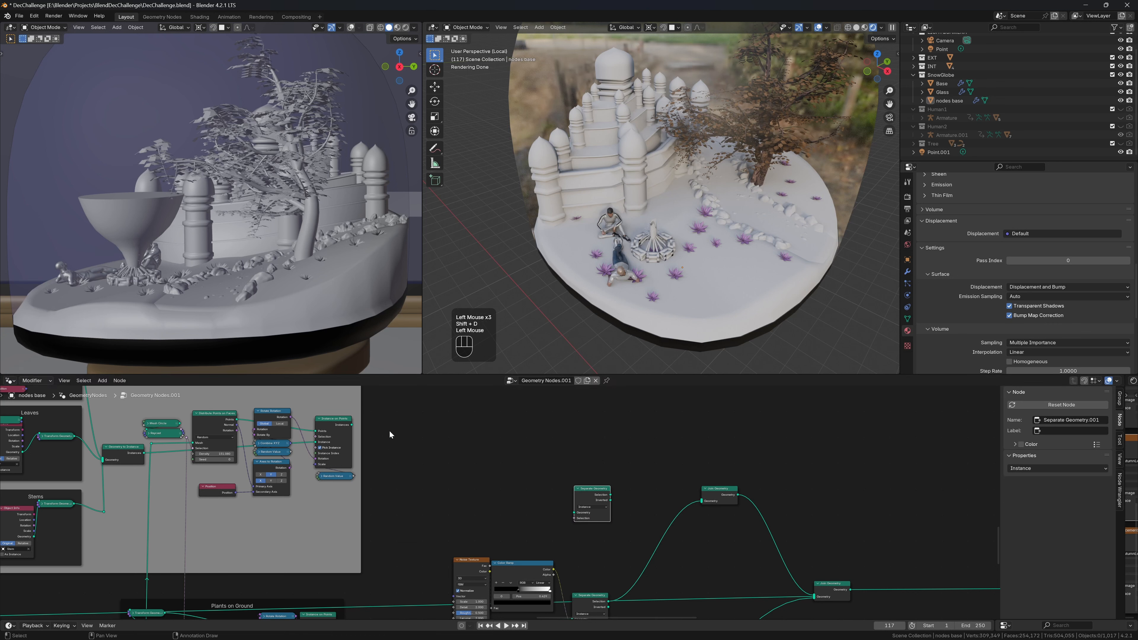
drag(347, 426, 639, 539)
click(612, 493)
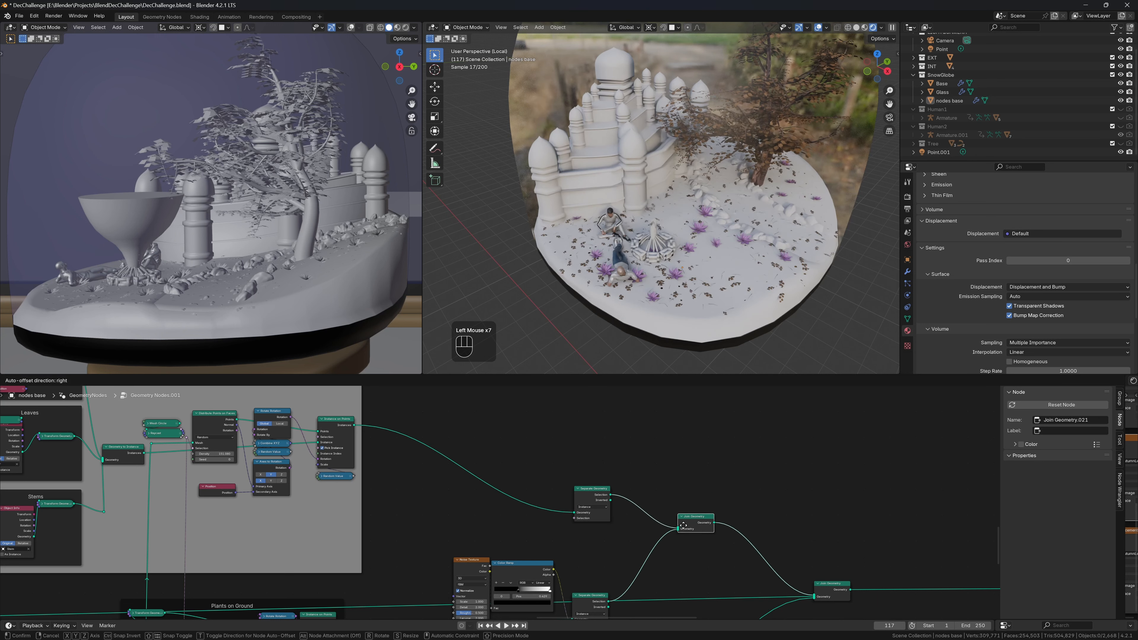
Step: Feed the Noise Texture's Fac through a new reversed Color Ramp, black at 1, into the duplicated Separate Geometry's Selection
middle_drag(587, 550, 602, 525)
drag(498, 540, 495, 541)
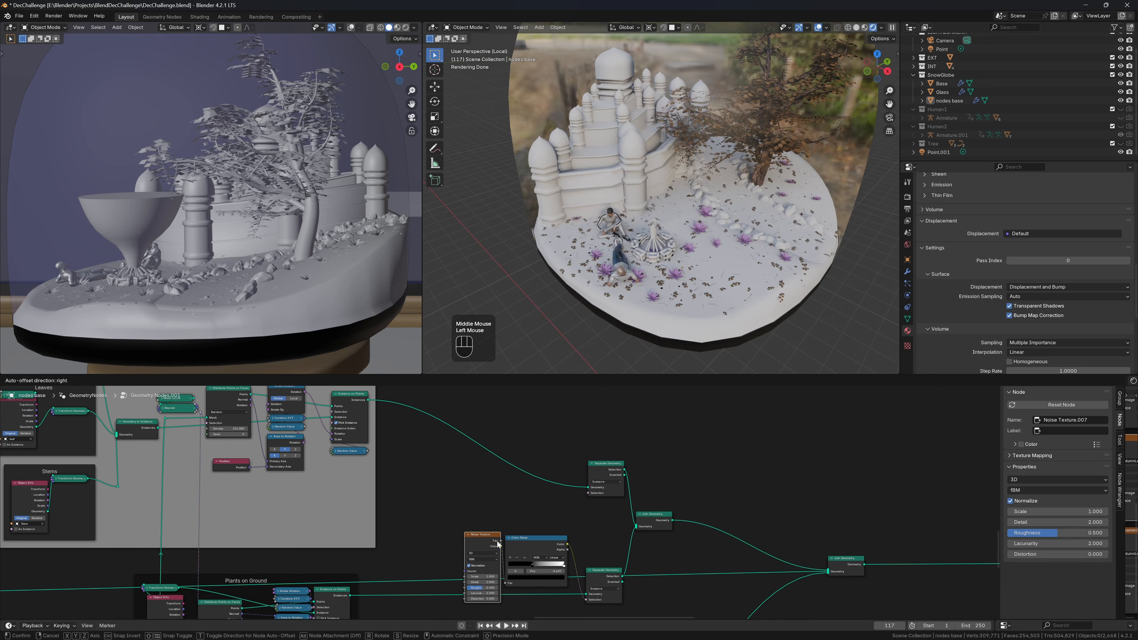
drag(568, 545, 469, 461)
text(ramp)
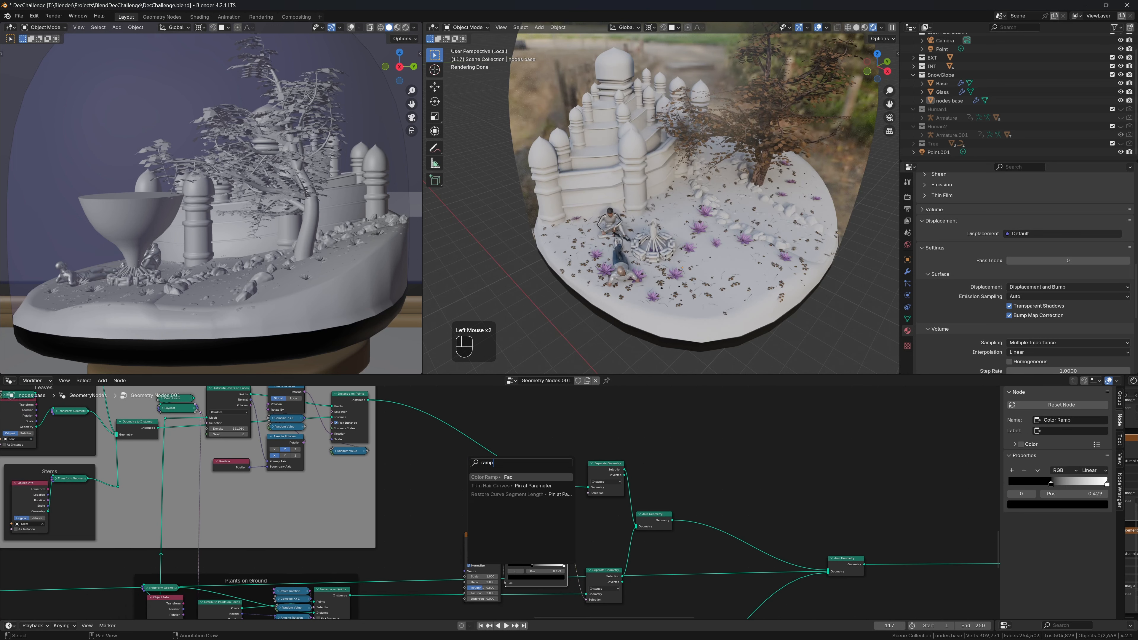
key(Return)
click(493, 486)
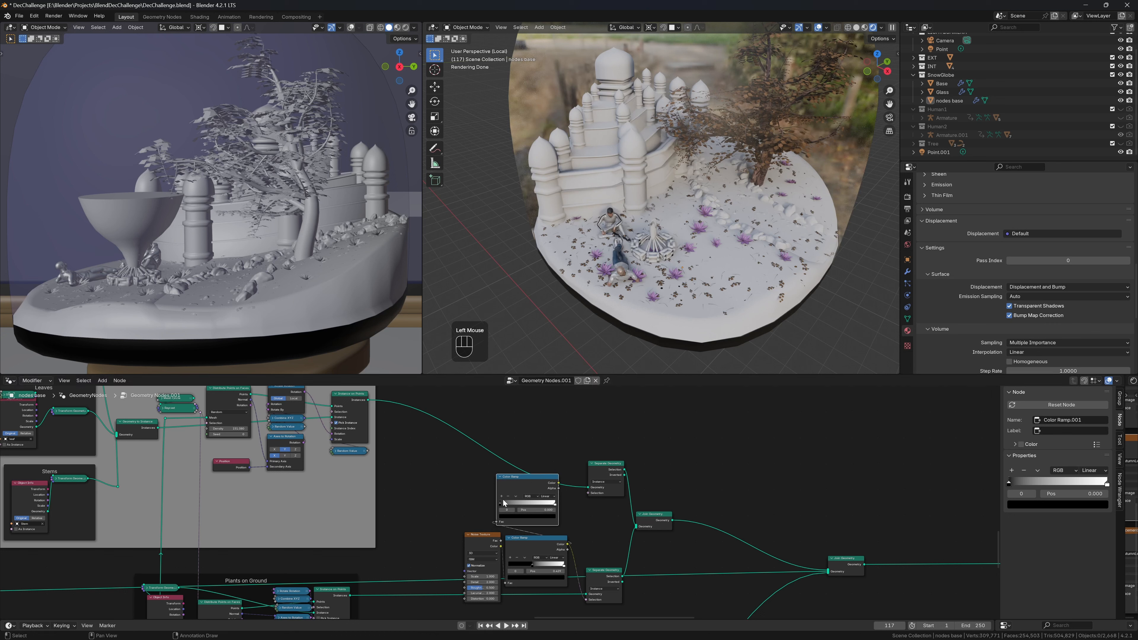
drag(502, 506, 558, 505)
drag(559, 484, 588, 495)
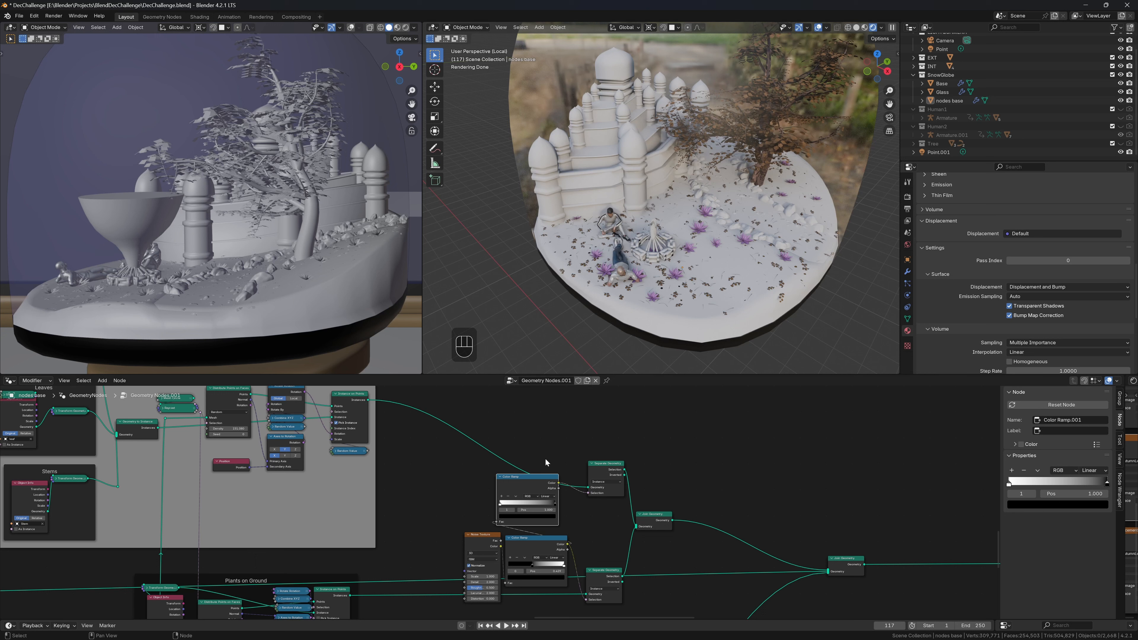
Step: Move the black stop of the flowers' Color Ramp to about 0.31
scroll(511, 483, up, 3)
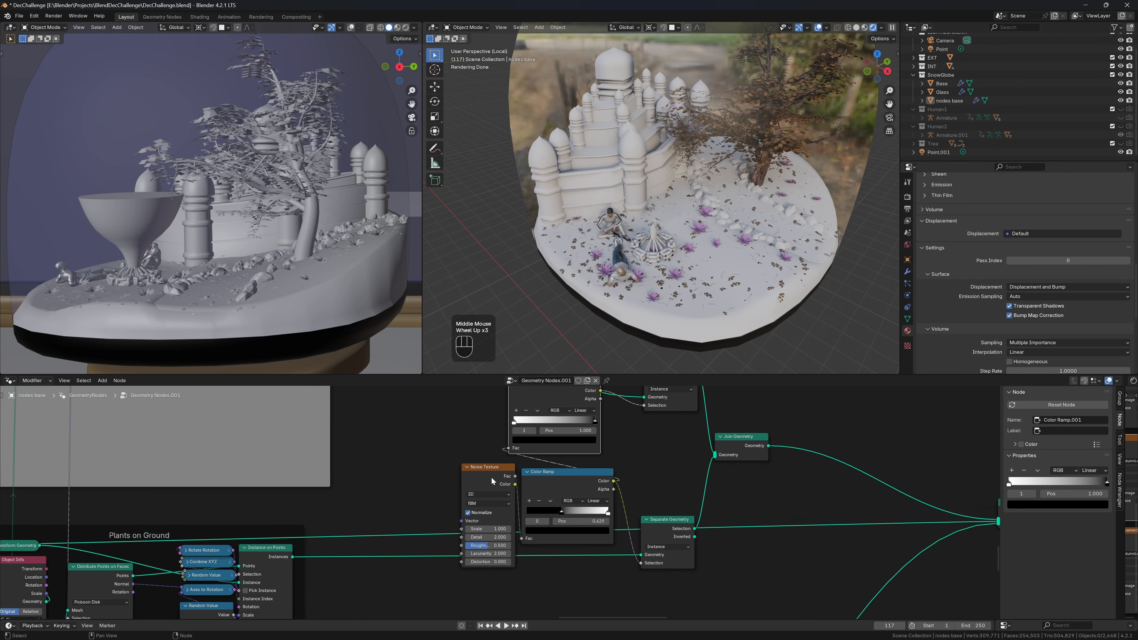
mouse_move(561, 512)
shift+mouse_down()
mouse_move(586, 512)
mouse_move(547, 518)
mouse_move(556, 515)
shift+mouse_up()
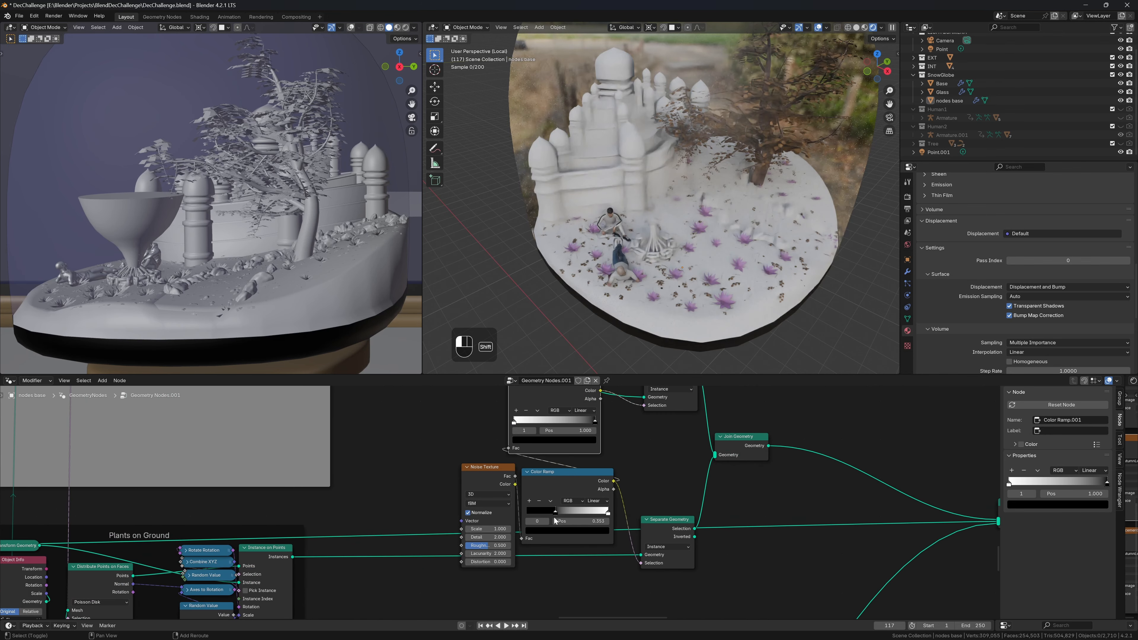
Step: Switch the Noise Texture feeding the Color Ramp to 4D with W 12, Scale 0.5 and Detail 0
click(481, 530)
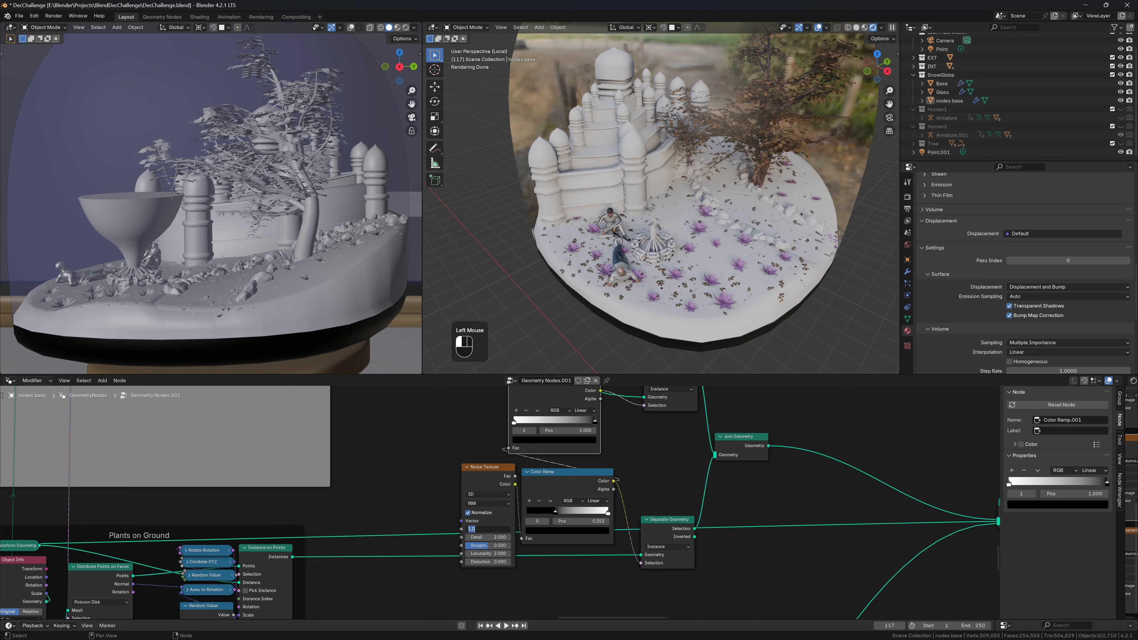
click(488, 537)
click(488, 537)
text(0)
key(Return)
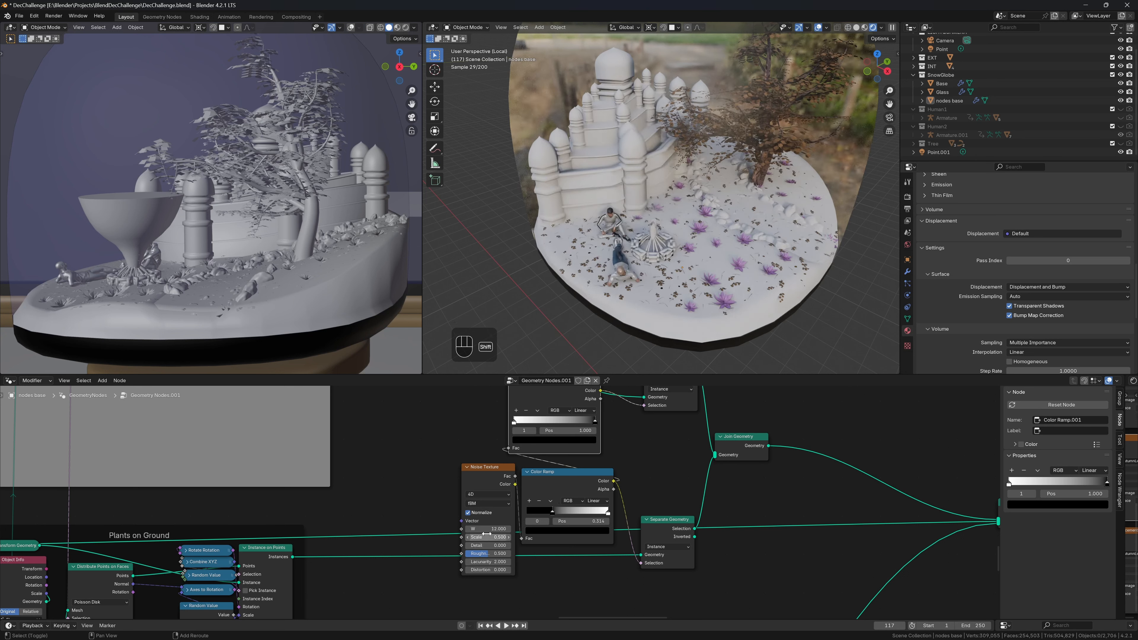
middle_drag(734, 336, 667, 315)
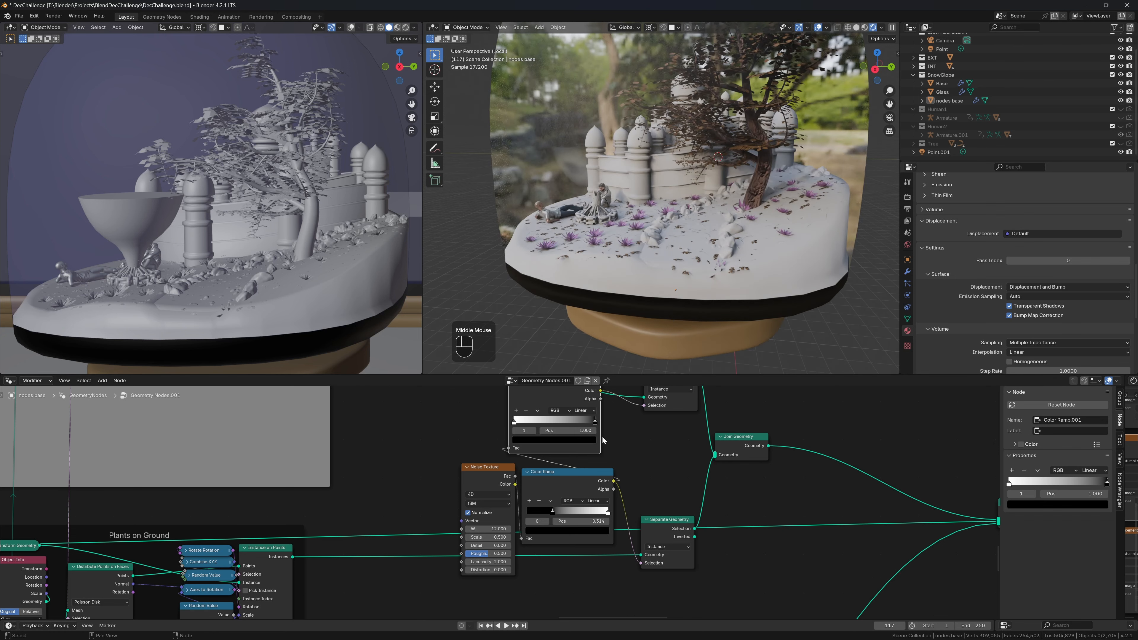
Step: Collapse the upper Color Ramp and move it and the two Separate Geometry nodes into a compact layout around the Noise Texture
click(565, 424)
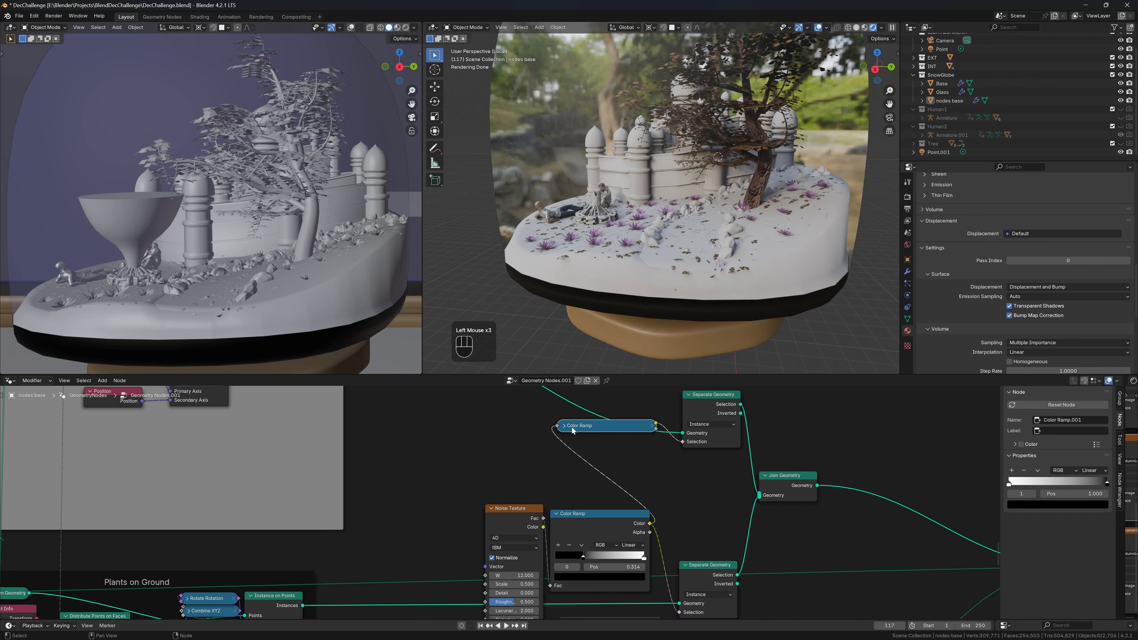
drag(574, 427, 564, 498)
drag(738, 438, 741, 481)
drag(713, 571, 721, 520)
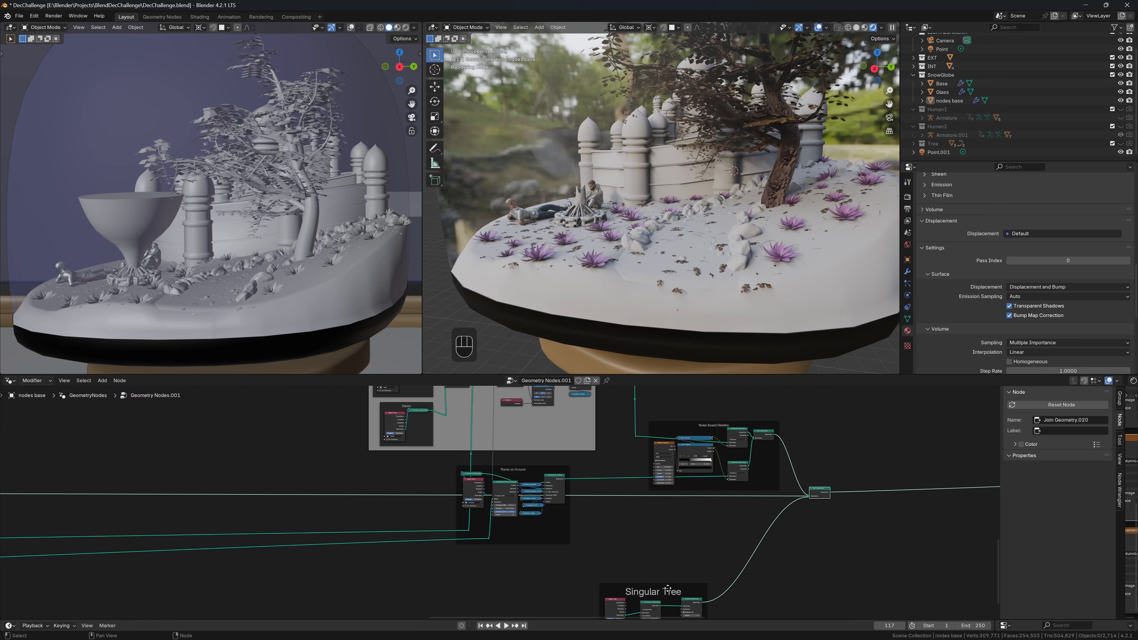
Step: Move the Singular Tree frame up, closer to the Join Geometry node it feeds
drag(668, 589, 754, 513)
scroll(593, 514, down, 4)
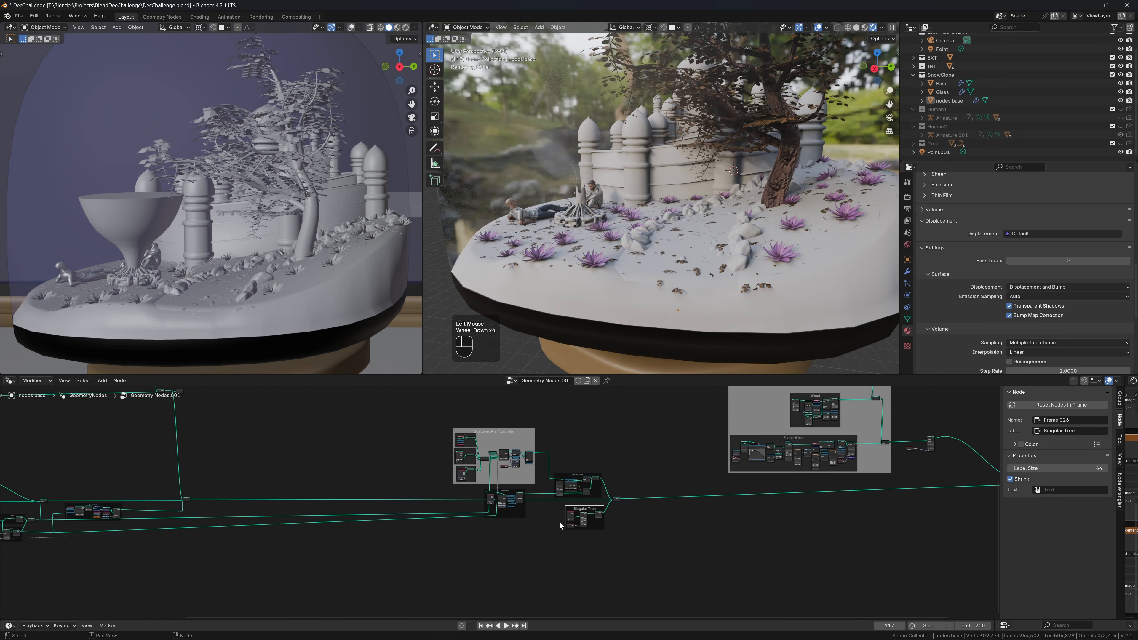
middle_drag(559, 521, 490, 530)
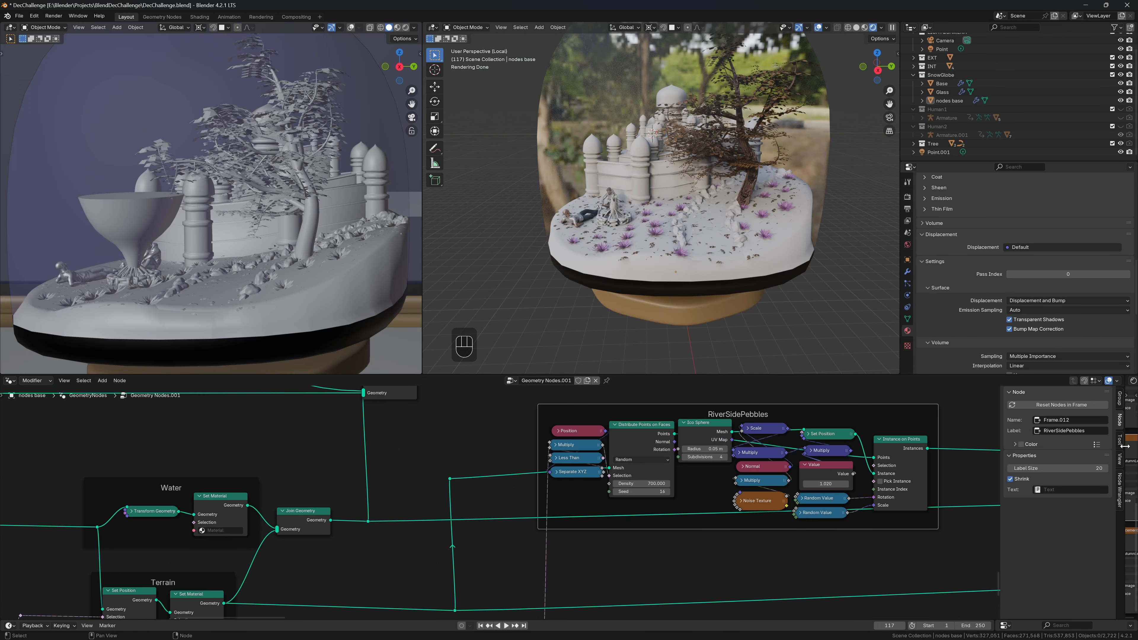
Step: Enlarge the shader editor beside the geometry nodes and assign the PBR Leaf material to a new material slot on nodes base
drag(1125, 446, 422, 457)
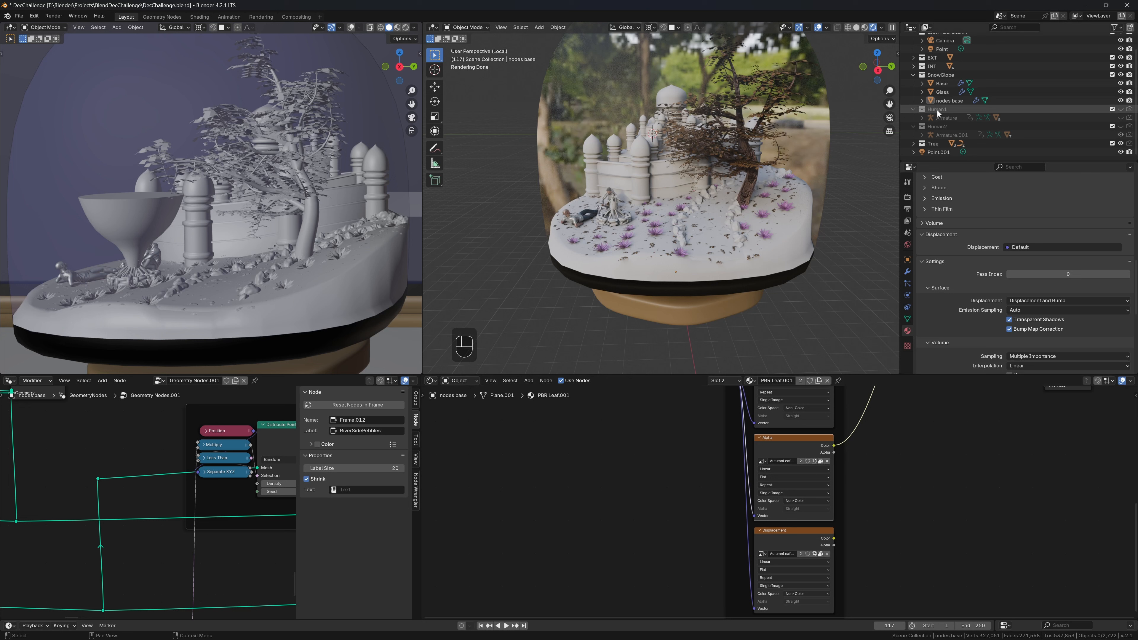
click(743, 384)
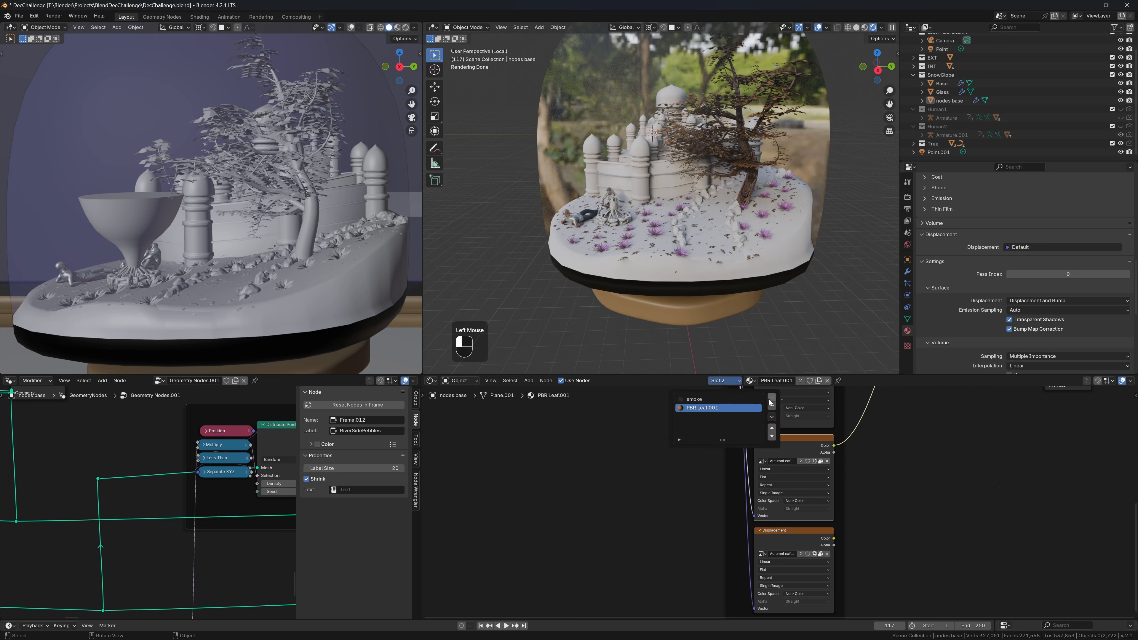
click(758, 400)
click(760, 381)
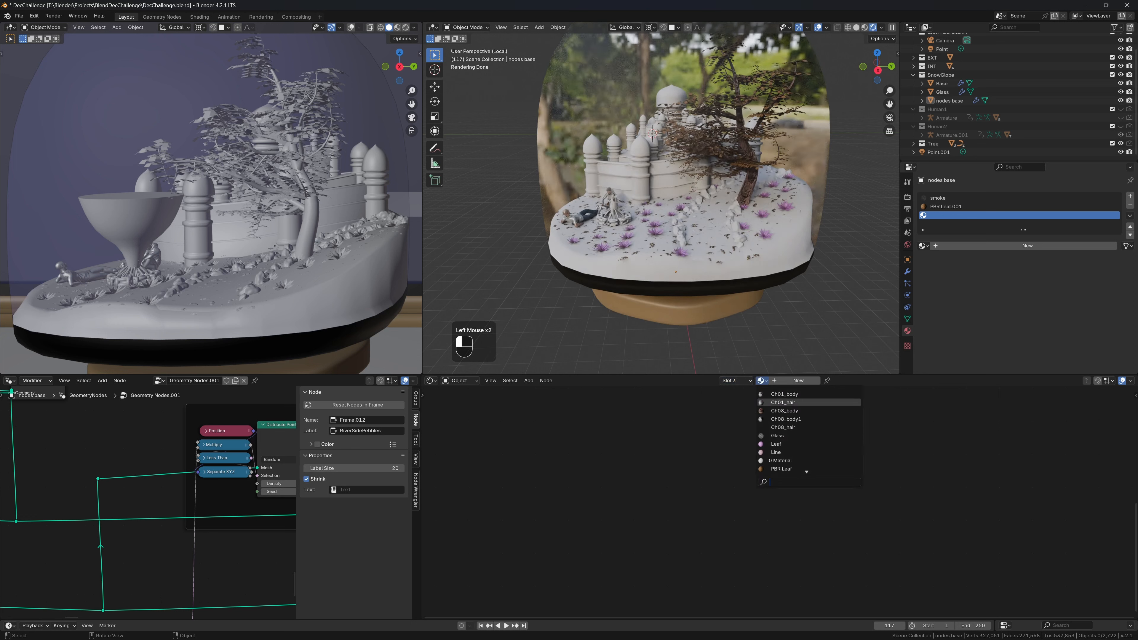
click(789, 469)
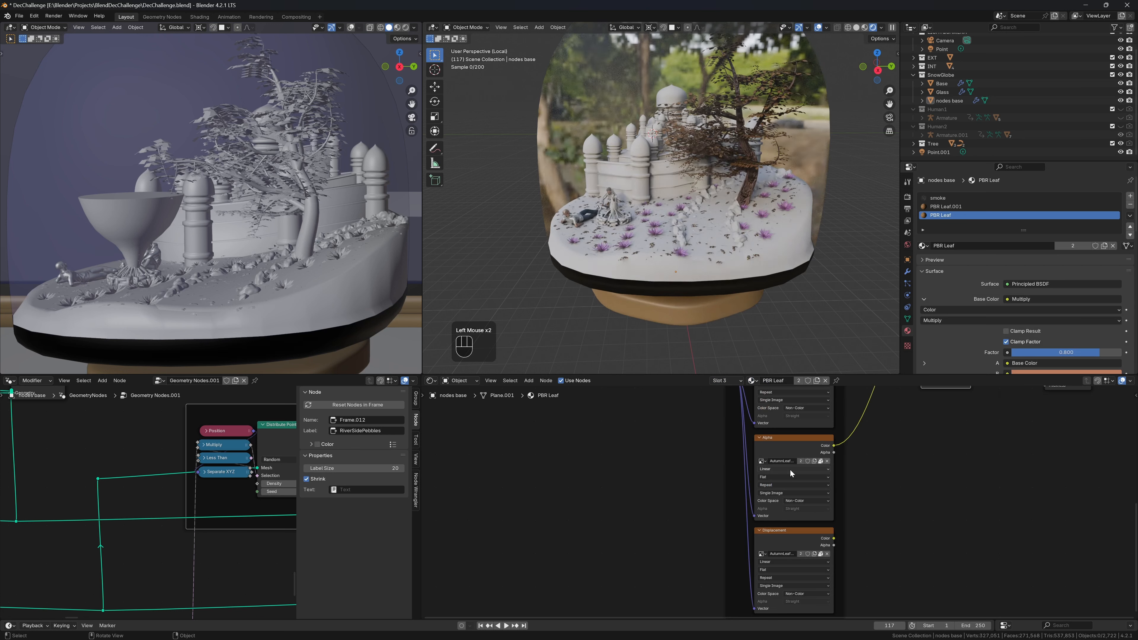
Step: Move the Multiply color node of PBR Leaf up beside the Base Color texture and set its Factor to 0
middle_drag(729, 444, 796, 472)
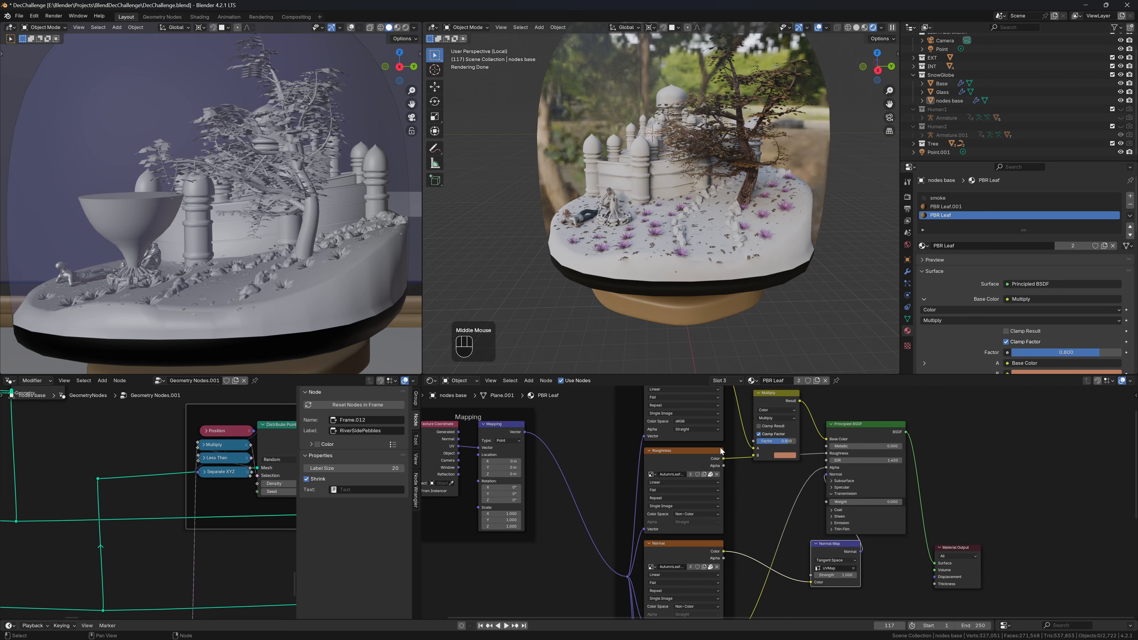
middle_drag(736, 430, 768, 501)
drag(819, 480, 818, 452)
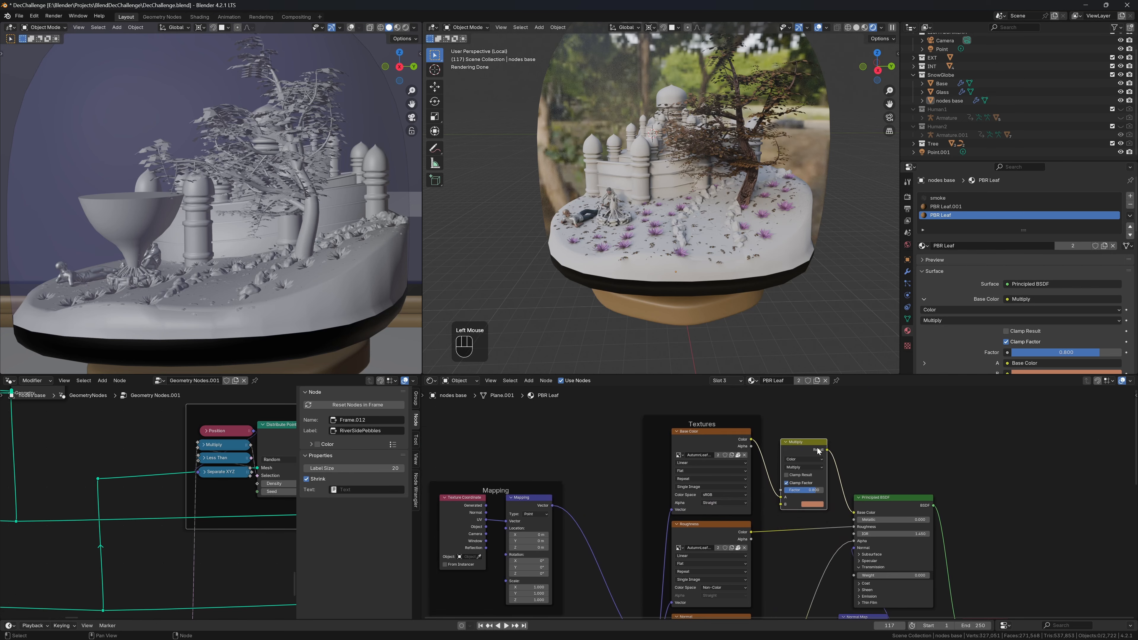
shift+drag(815, 490, 795, 490)
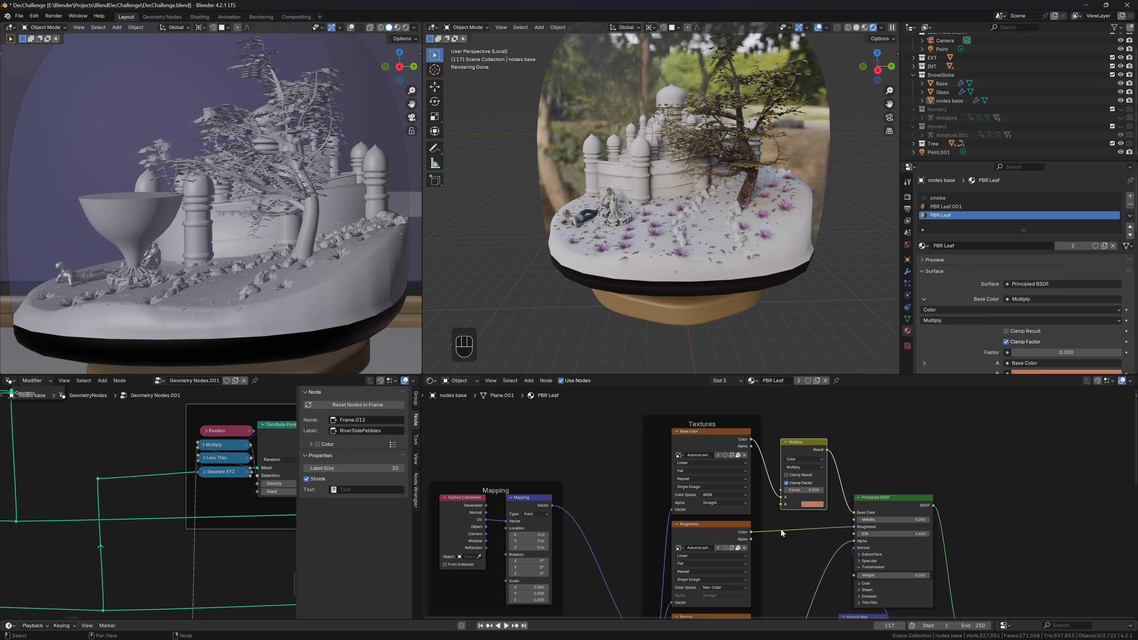
Step: Add another material slot to nodes base and assign the PBR Tree (Mapped) material to it
scroll(777, 531, up, 1)
click(725, 381)
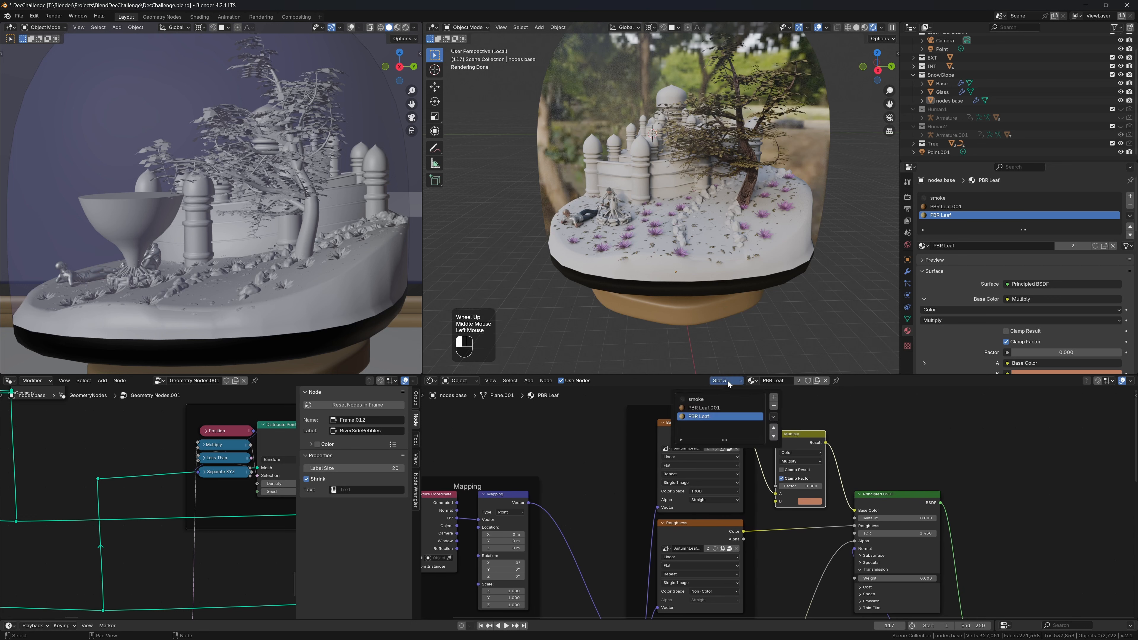
click(729, 382)
click(774, 397)
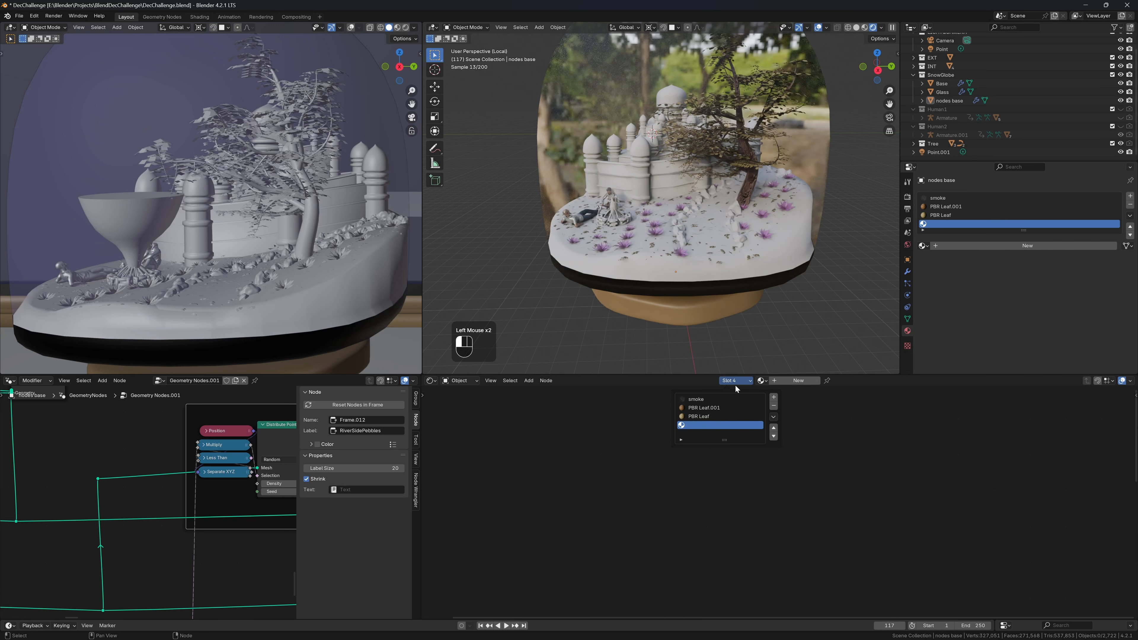
click(761, 381)
click(722, 495)
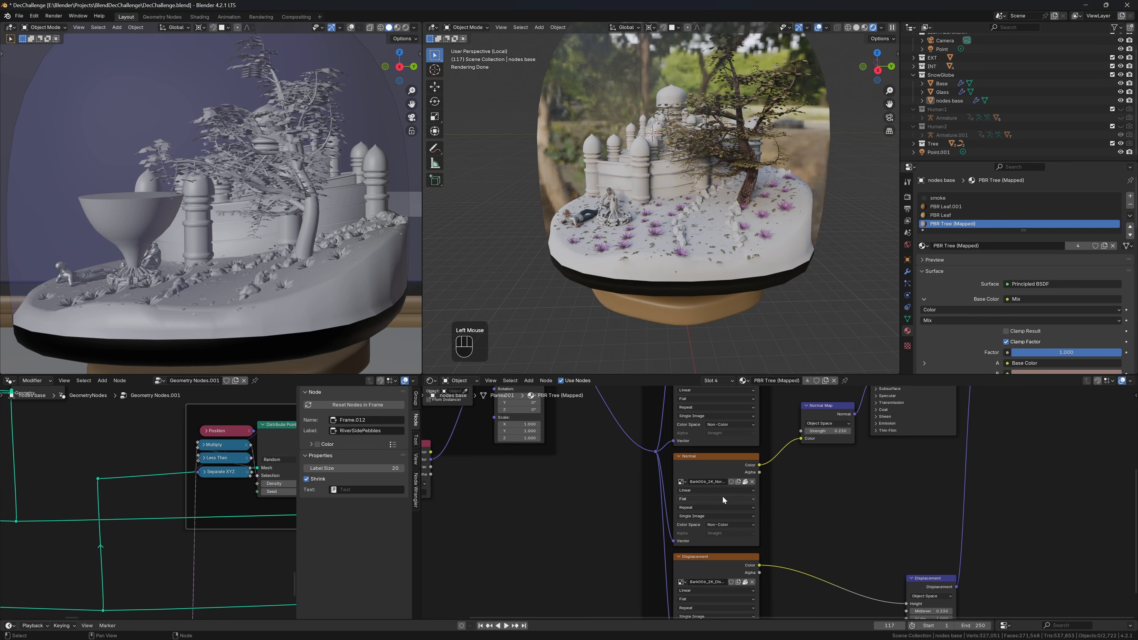
Step: Try a Normal Map strength of 0 in the PBR Tree (Mapped) material and undo it
scroll(723, 495, down, 3)
middle_drag(753, 491, 756, 521)
scroll(791, 464, up, 2)
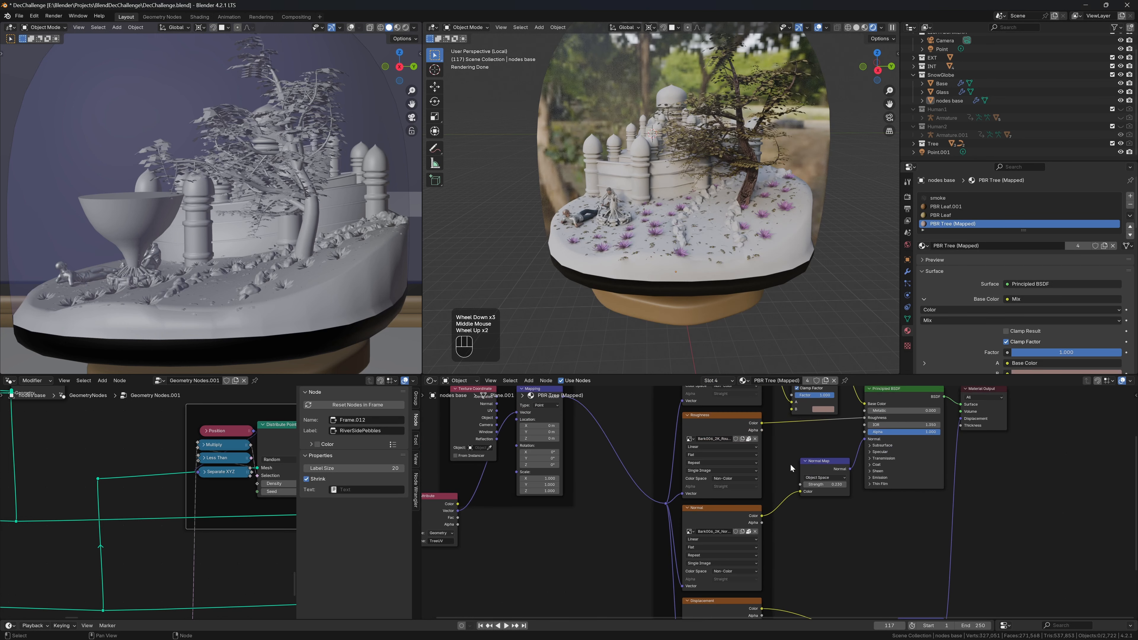
middle_drag(790, 464, 786, 489)
scroll(786, 489, up, 3)
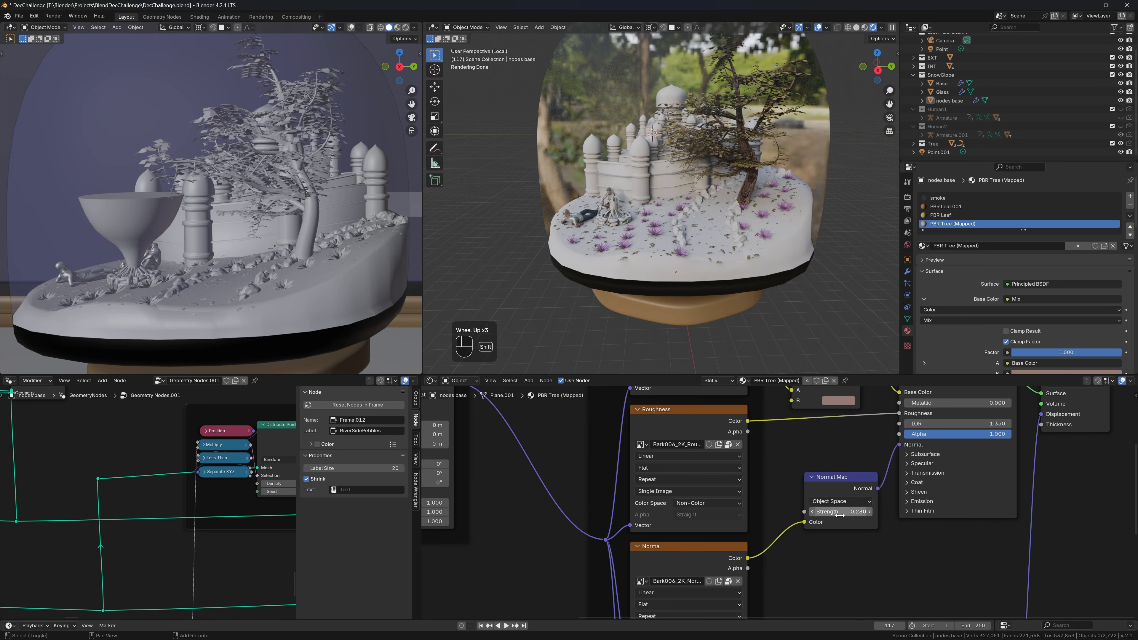
shift+drag(832, 514, 797, 514)
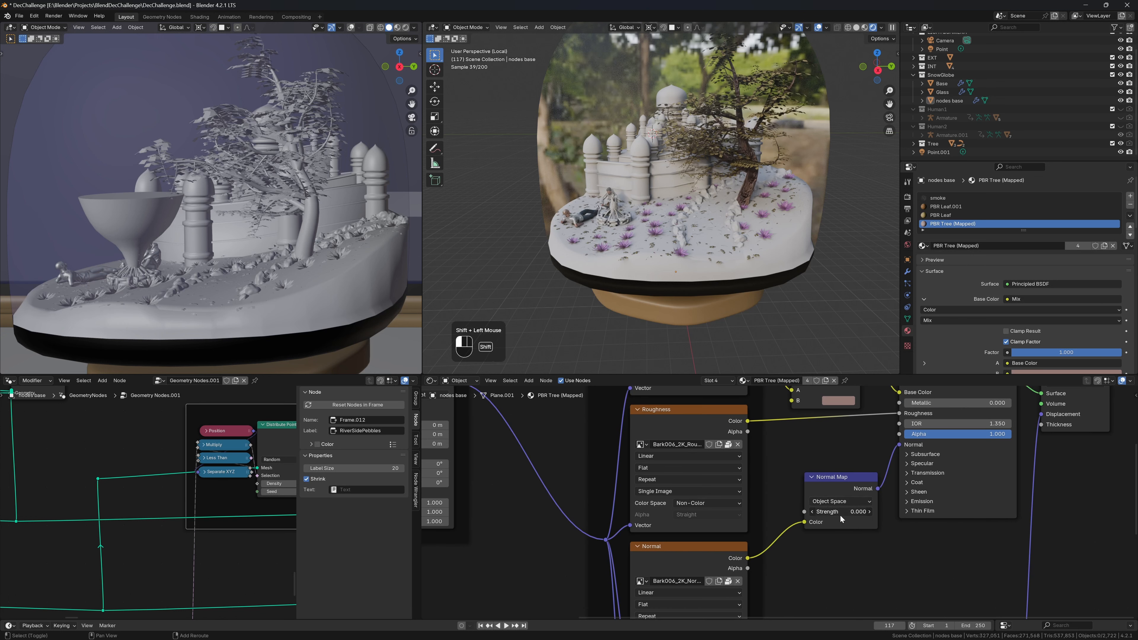
key(ctrl+z)
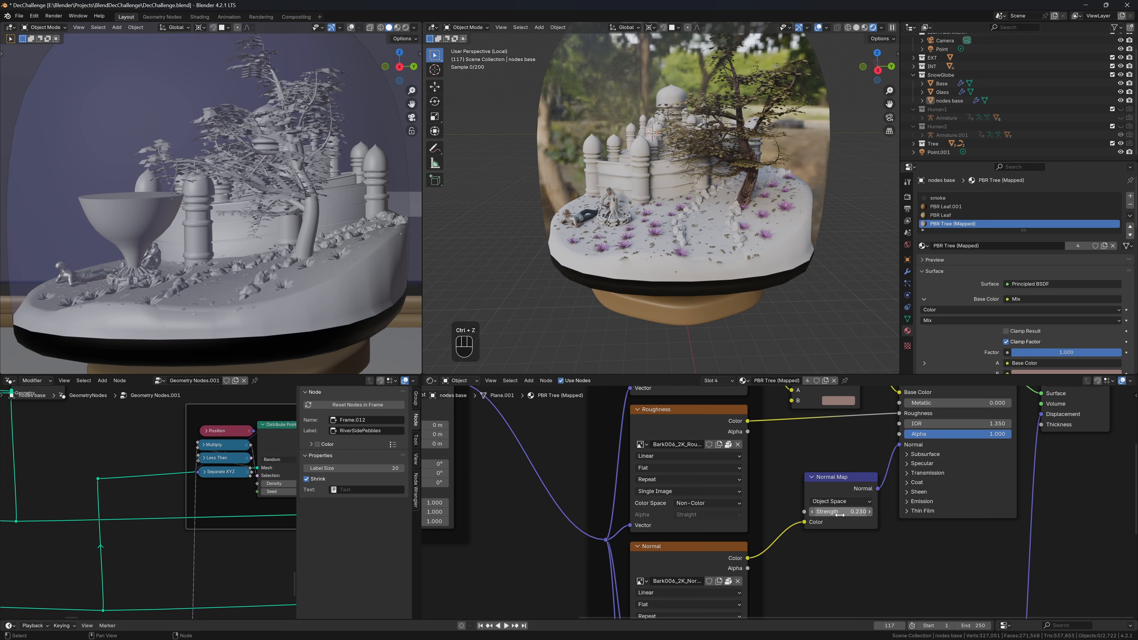
Step: Set the Displacement node of PBR Tree (Mapped) to Midlevel 0.05 and Scale 0.05
middle_drag(895, 548, 868, 358)
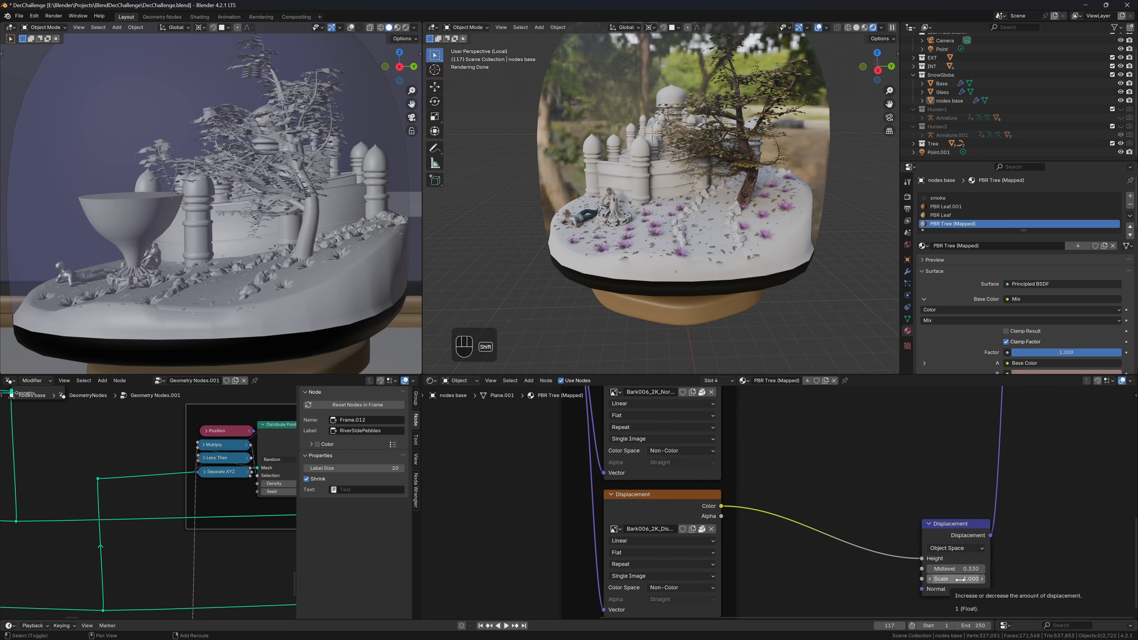
shift+drag(961, 580, 946, 580)
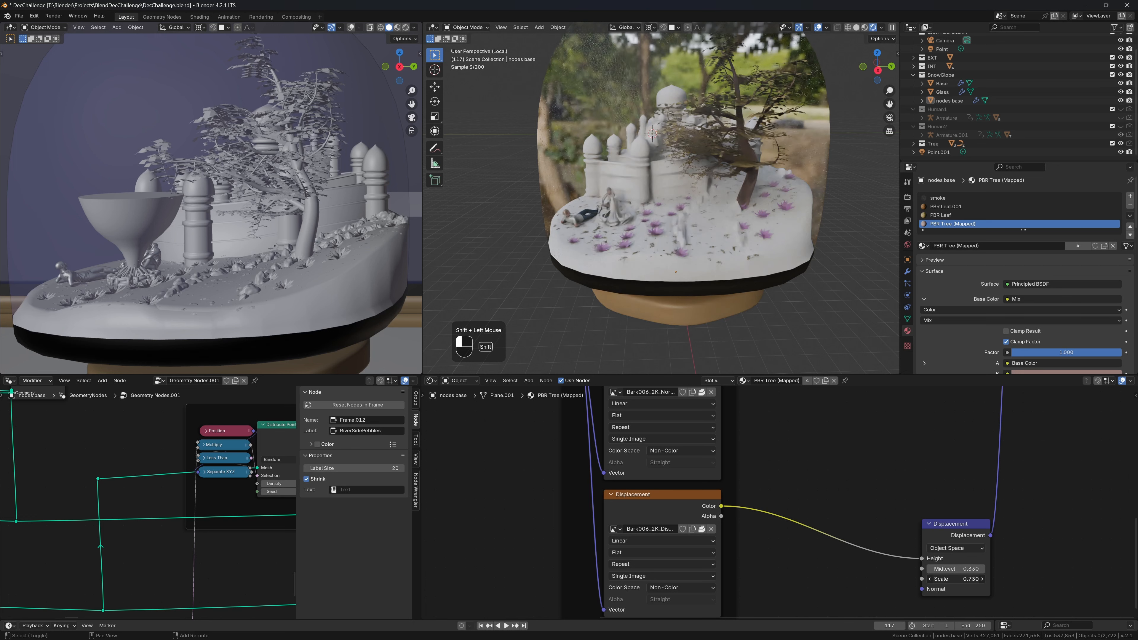
click(955, 579)
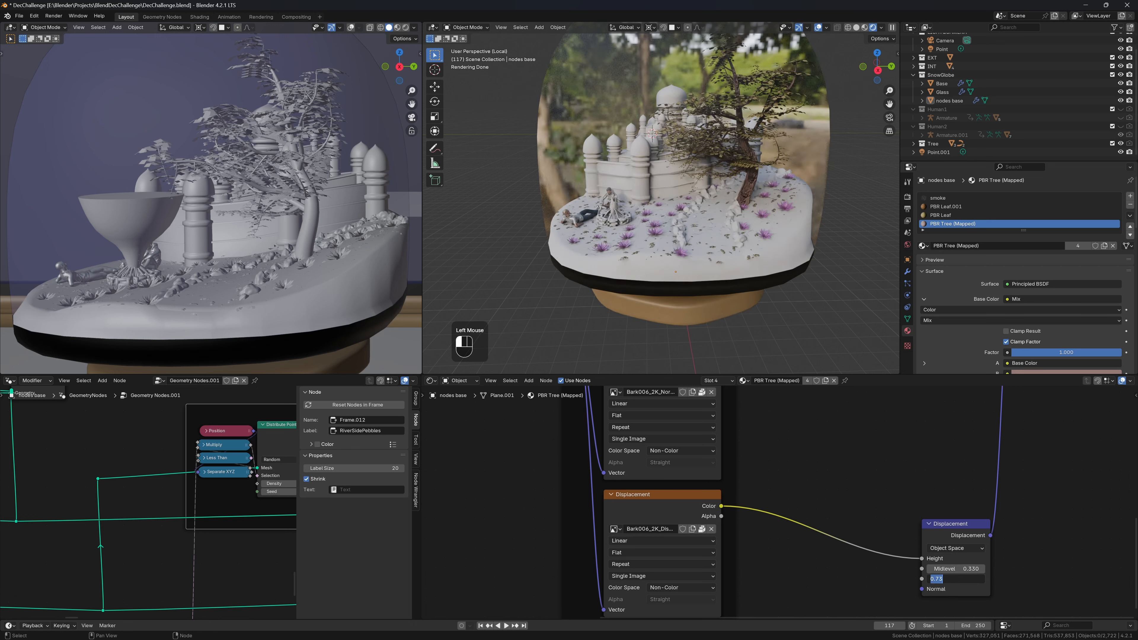
text(0.2)
key(Return)
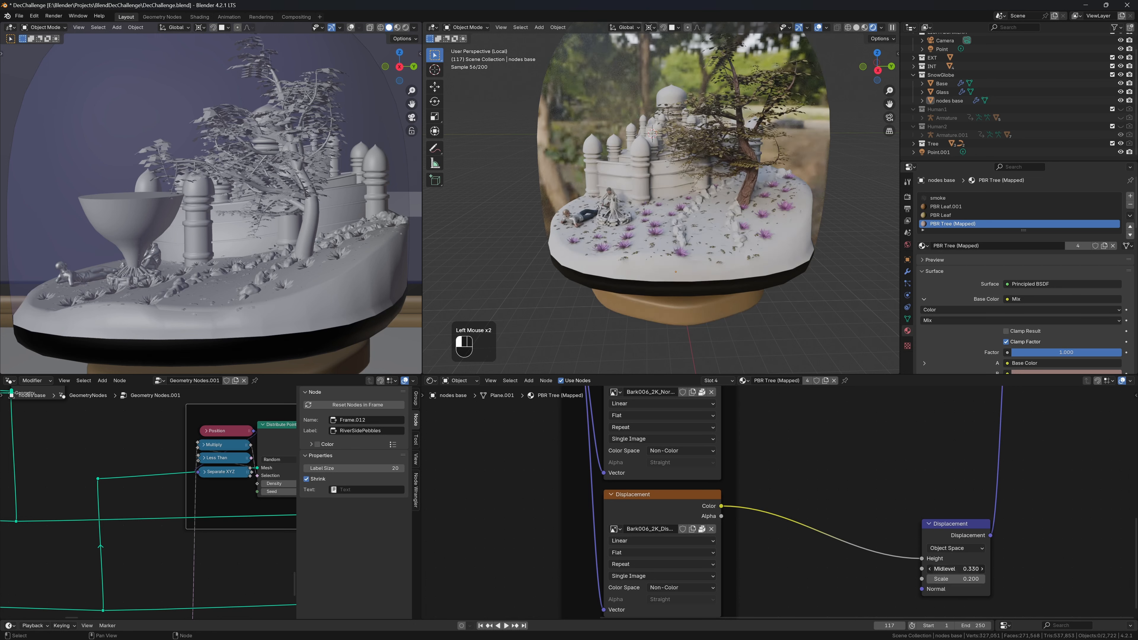
click(967, 569)
text(.5)
key(Return)
click(967, 569)
text(.2)
key(Return)
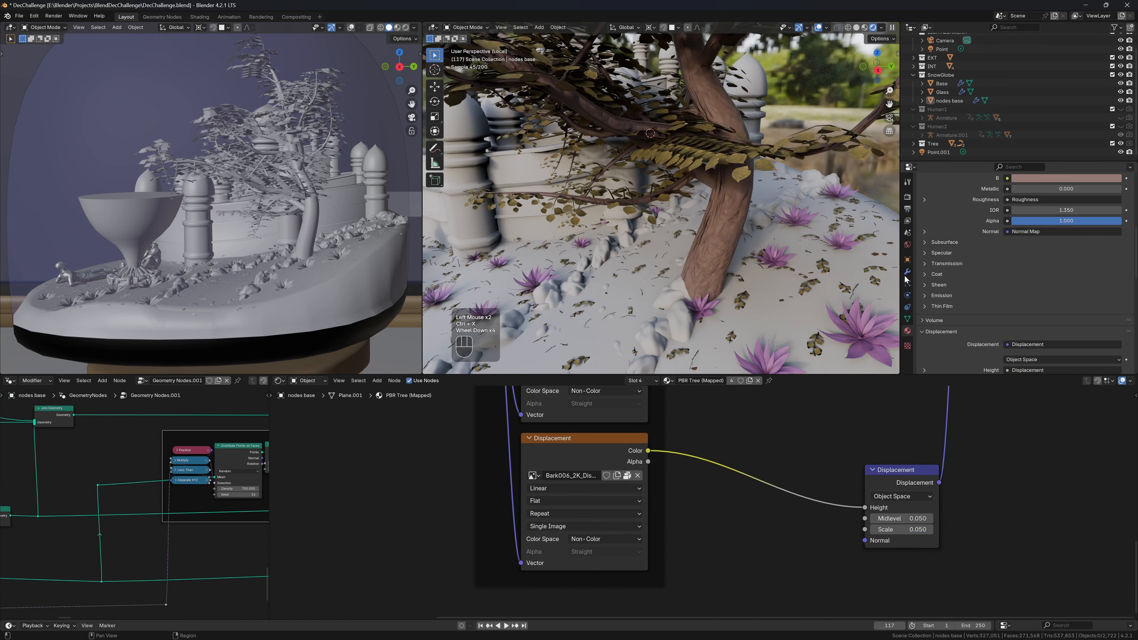
Step: Select TreeOnSpline.001 in the Tree collection and expand its UVMapping modifier
click(907, 274)
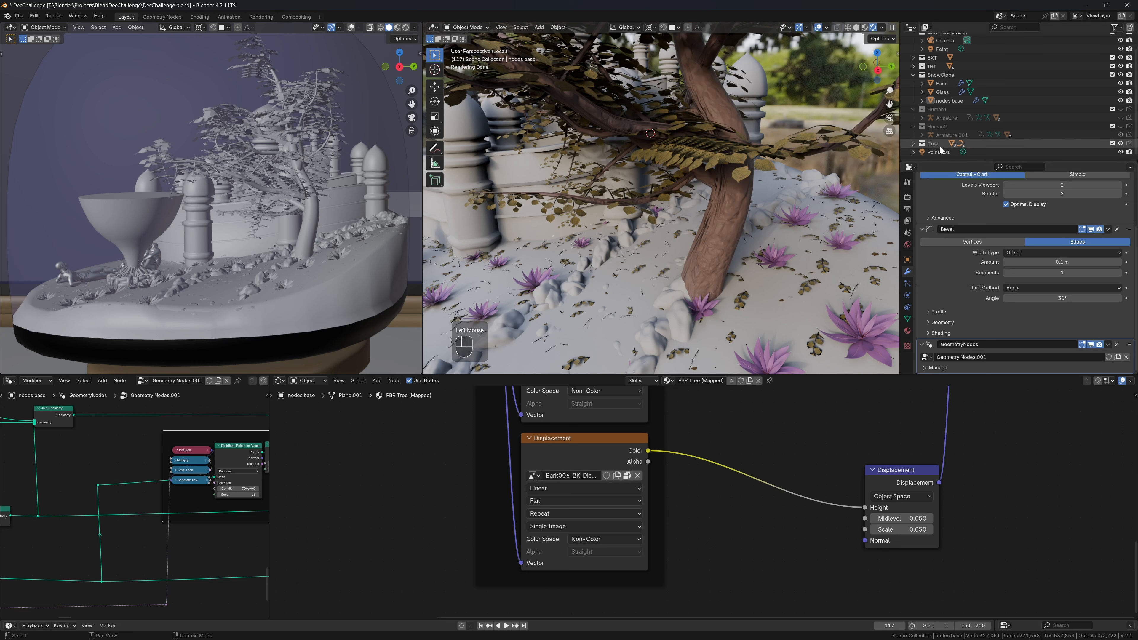
click(914, 143)
scroll(942, 151, down, 2)
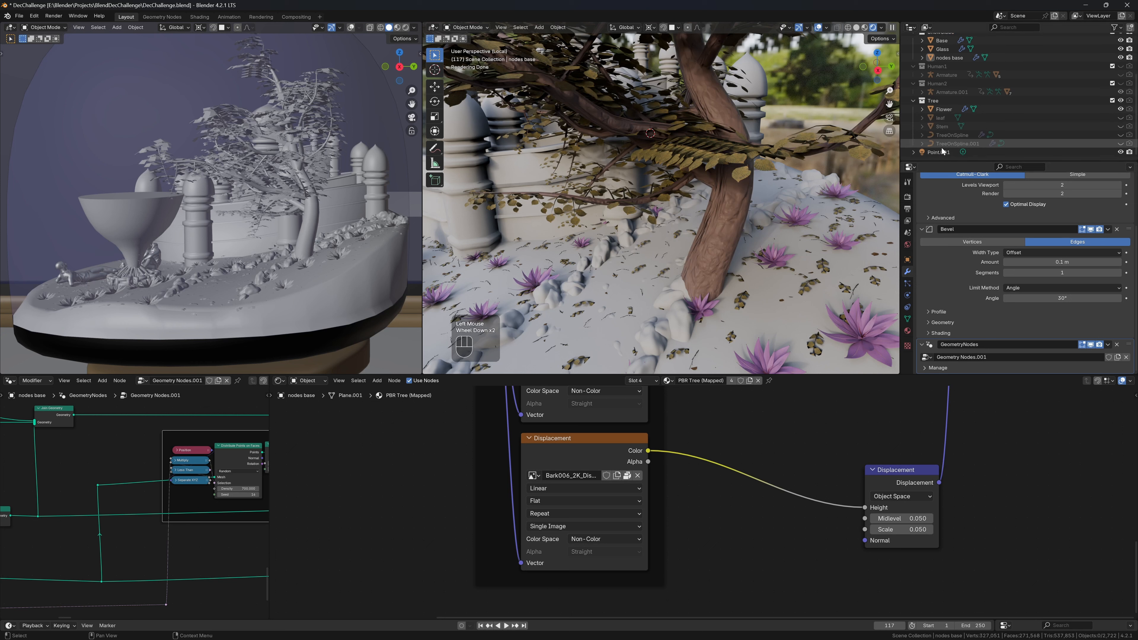
click(946, 144)
click(922, 253)
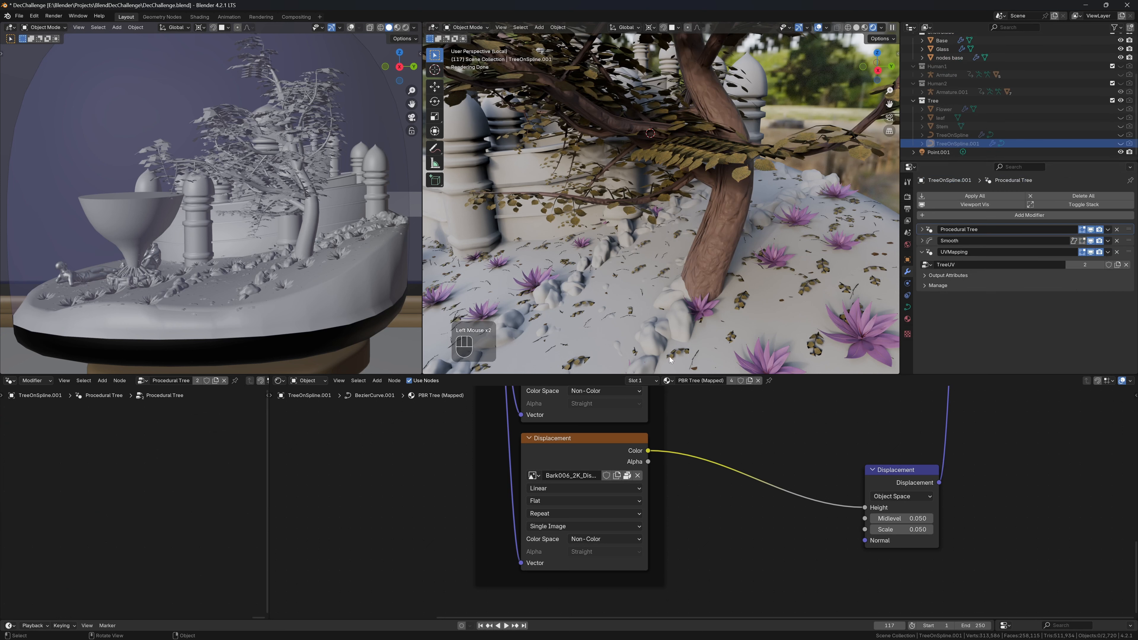
Step: Widen the geometry node editor and load the TreeUV node group in it
drag(269, 421, 652, 417)
click(274, 382)
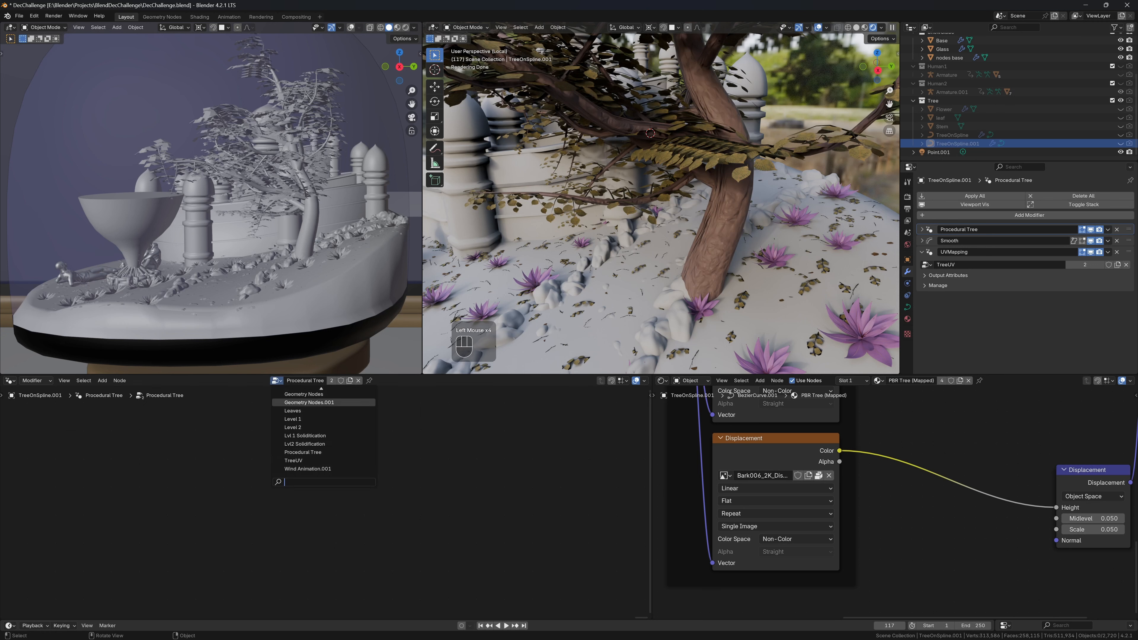
click(293, 463)
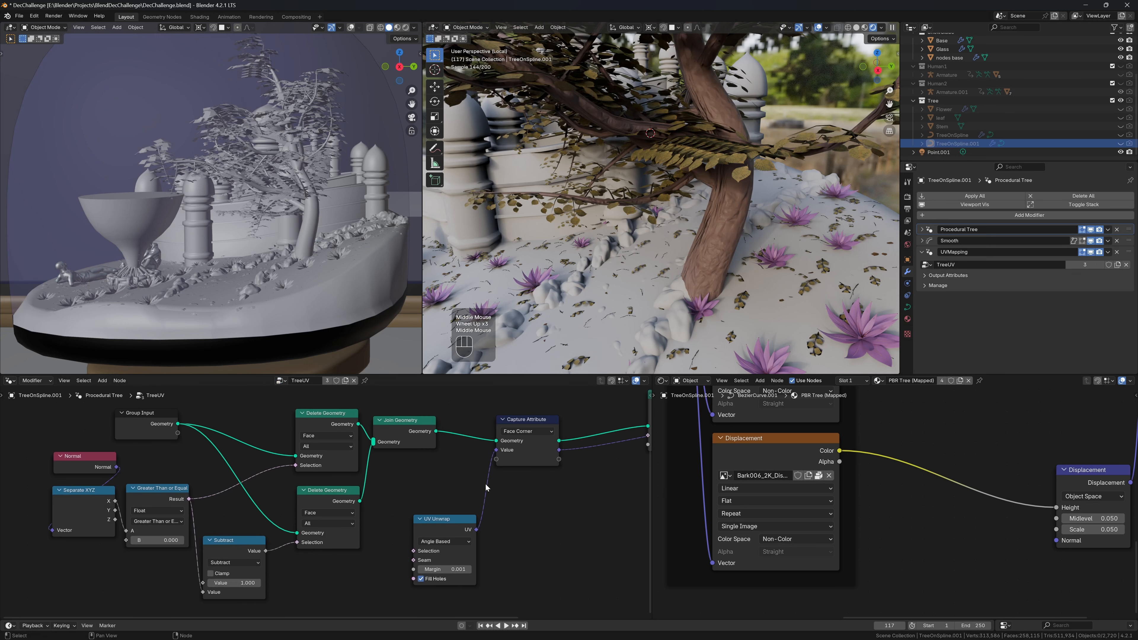
Step: Add an Edge Angle node to TreeUV with its Unsigned Angle output connected to the Seam input of UV Unwrap
middle_drag(417, 554, 432, 508)
scroll(433, 508, up, 1)
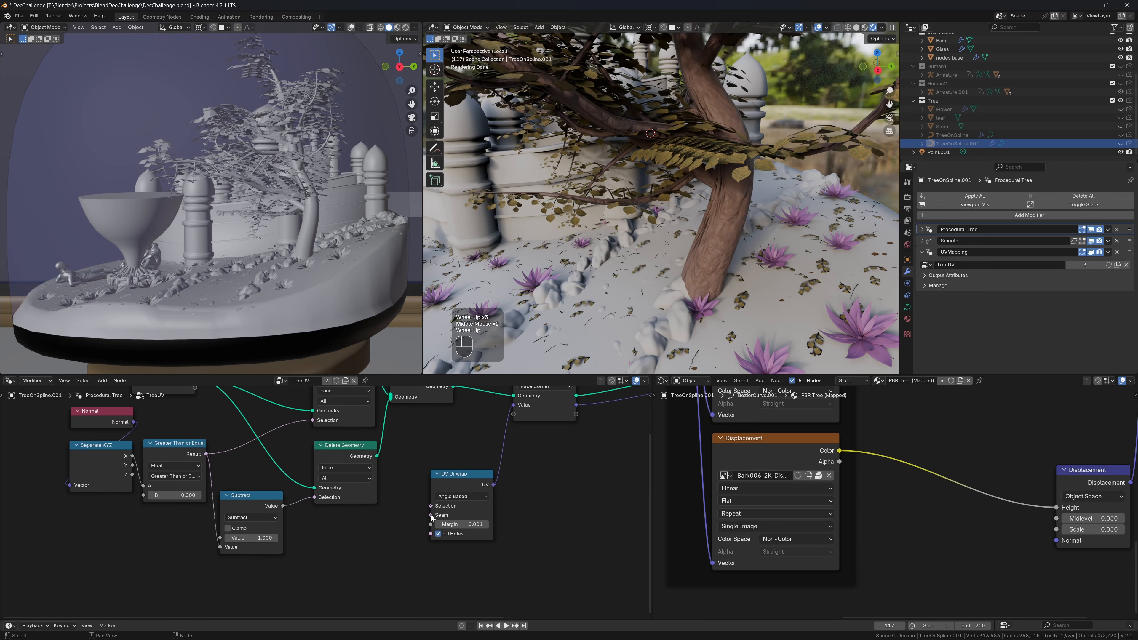
drag(431, 514, 380, 531)
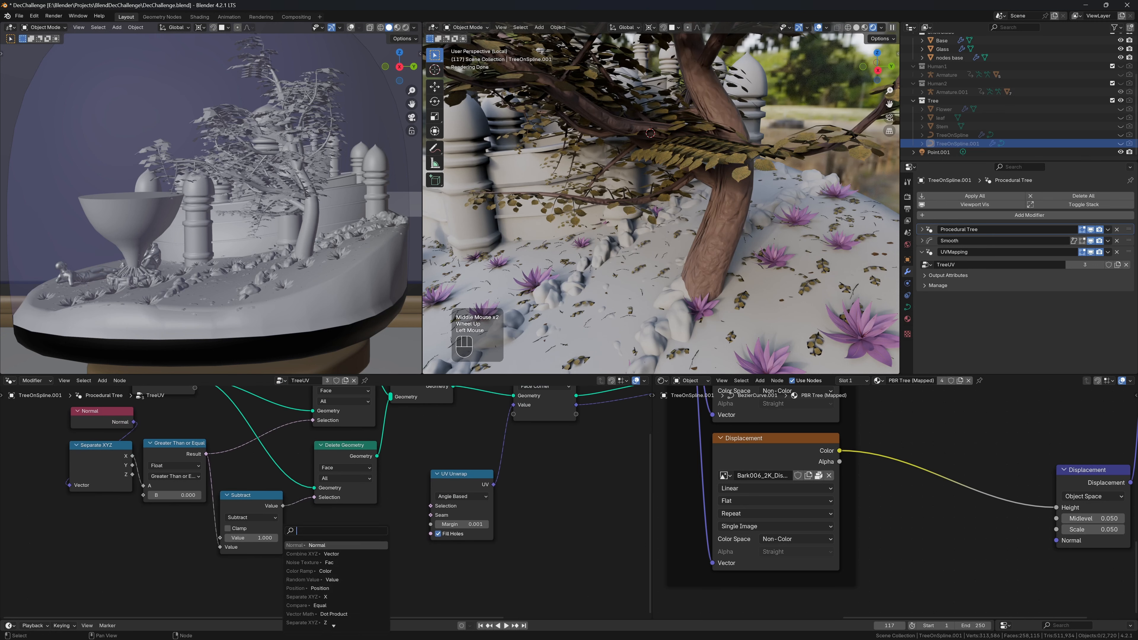
text(unsig)
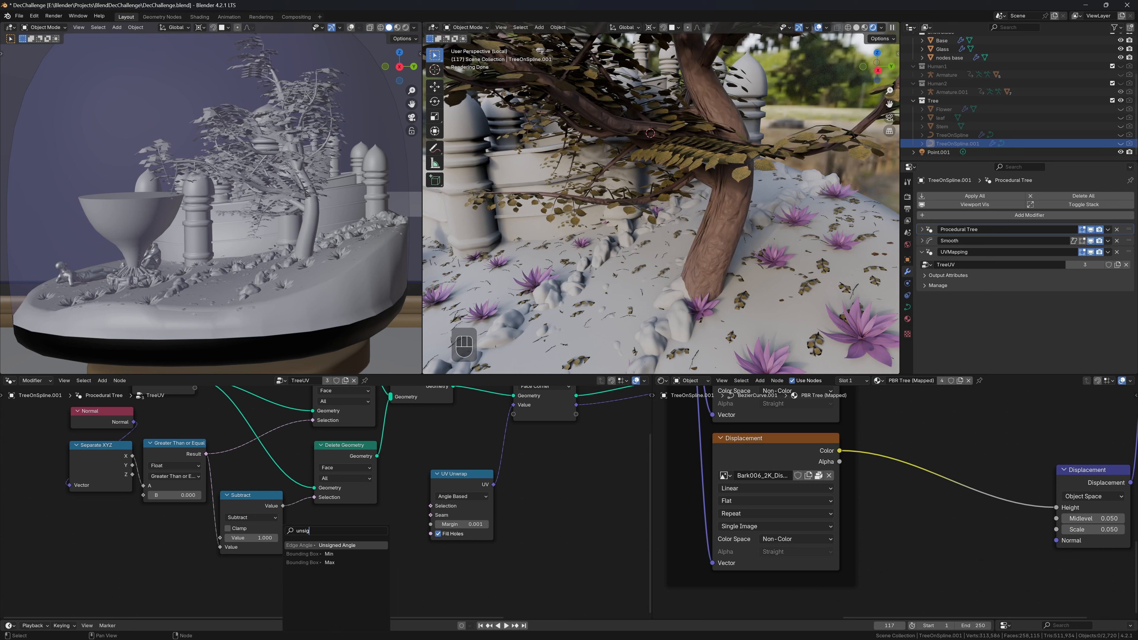
key(Return)
click(383, 520)
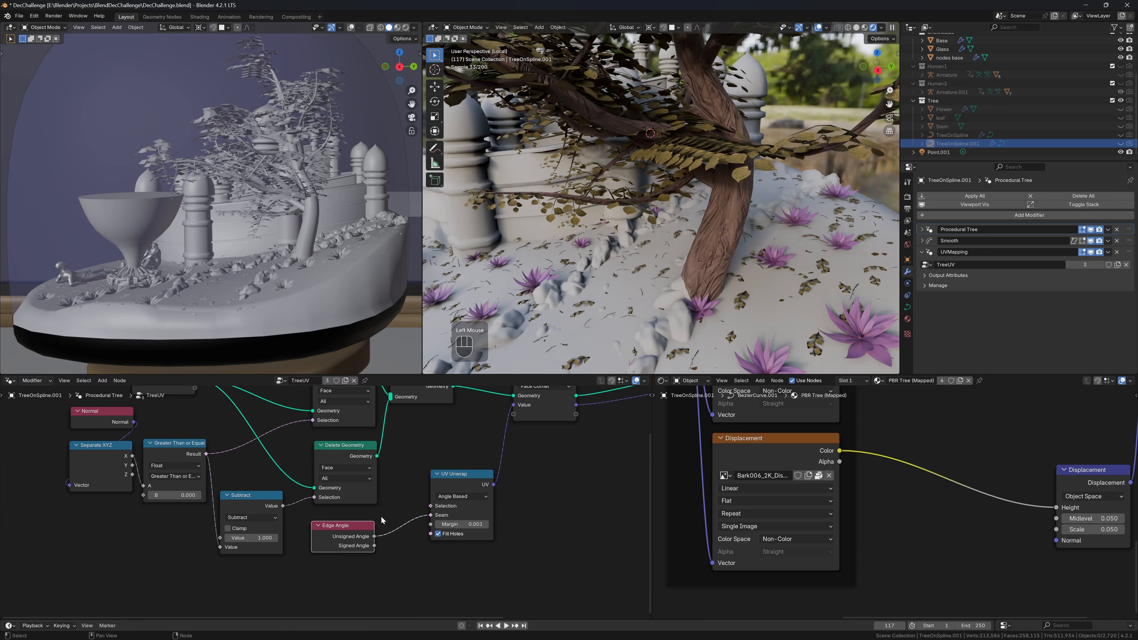
Step: Insert a Greater Than comparison node between the Edge Angle's Unsigned Angle output and the Seam input of UV Unwrap
drag(455, 492, 533, 492)
key(shift+a)
text(great)
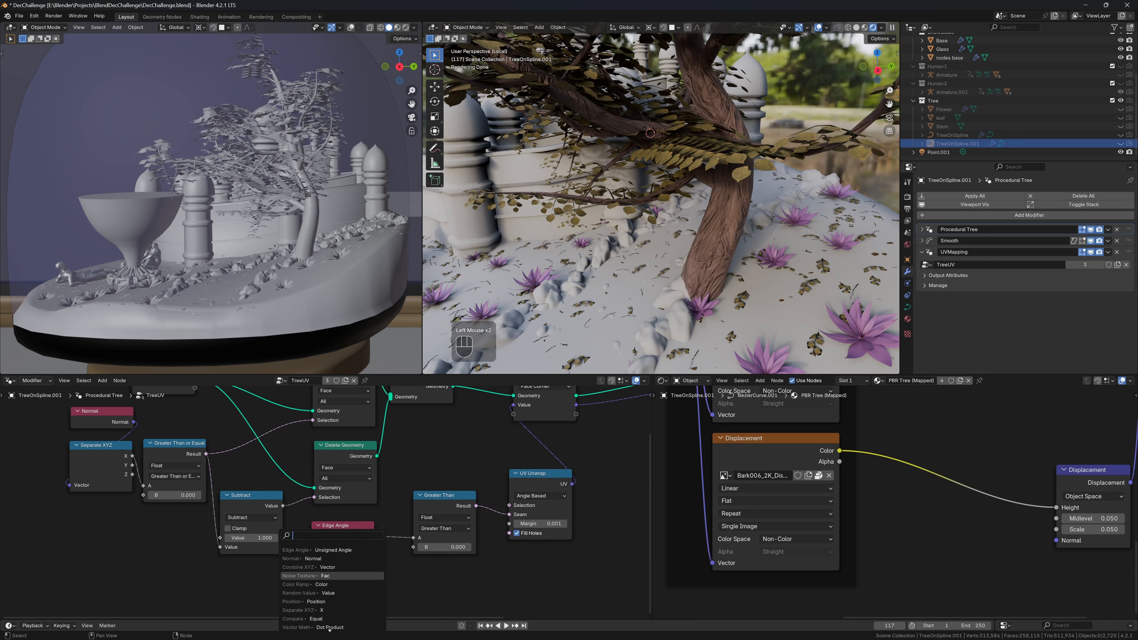
Step: Feed the Greater Than node's B input from a To Radians node with Degrees set to 45
text(to radi)
key(Return)
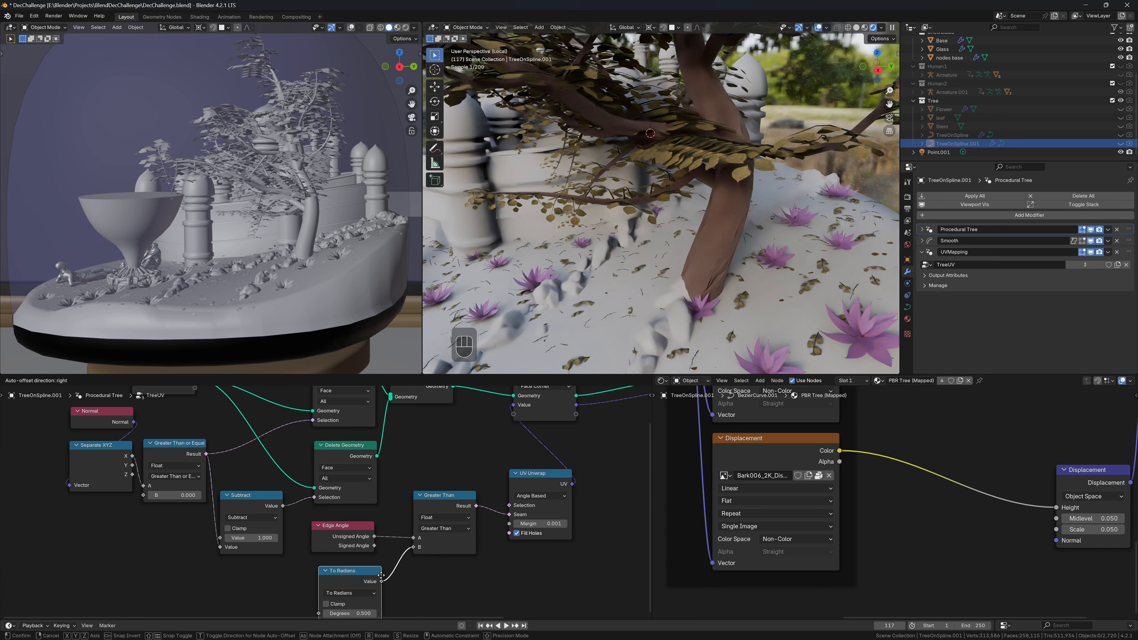
click(382, 575)
click(350, 613)
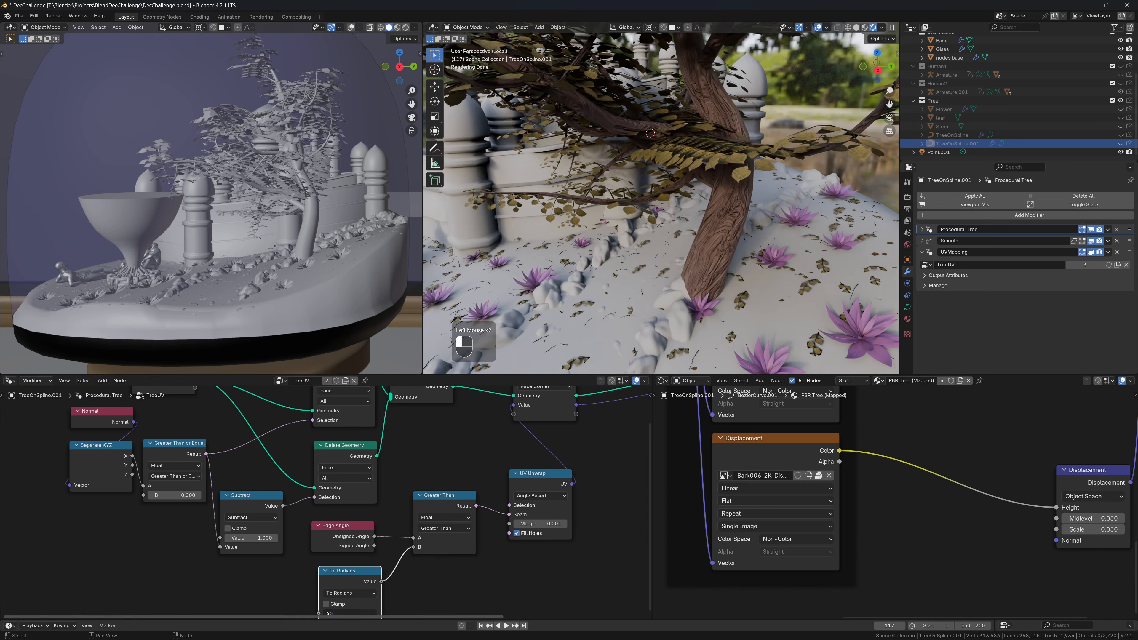
key(Return)
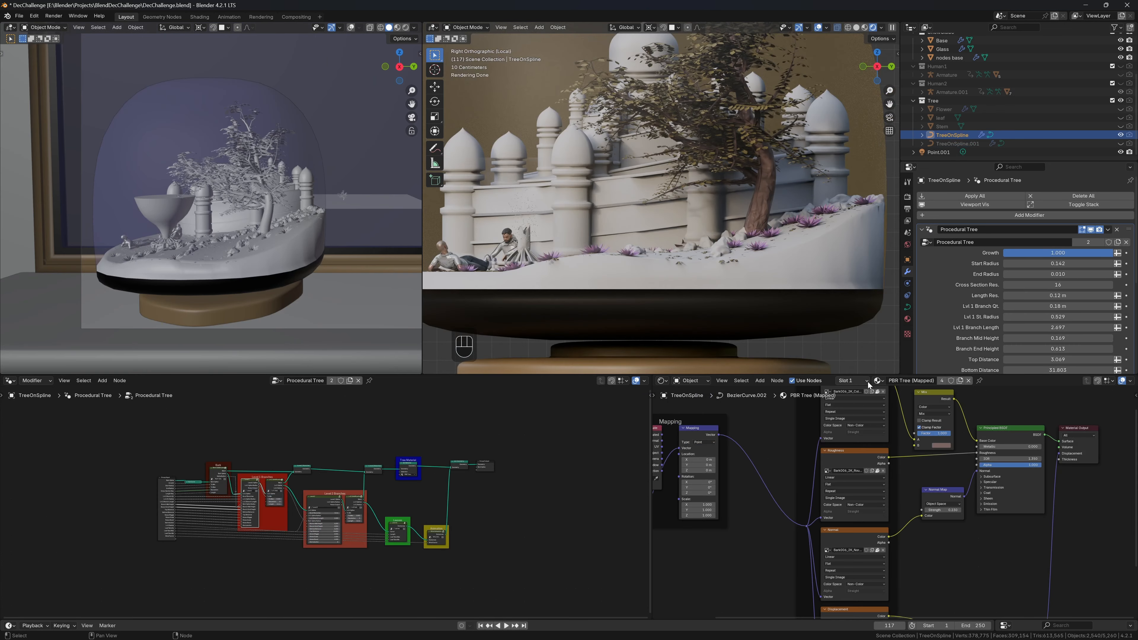
Step: Replace PBR Tree (Mapped) with the PBR Leaf material in the first material slot of TreeOnSpline
click(865, 381)
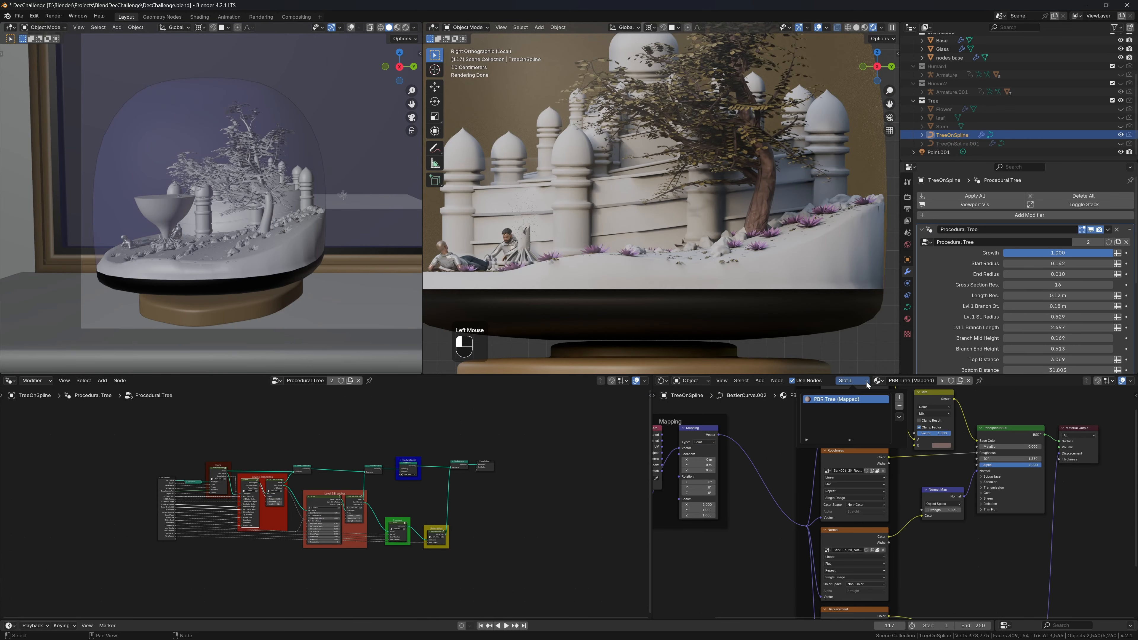
click(878, 381)
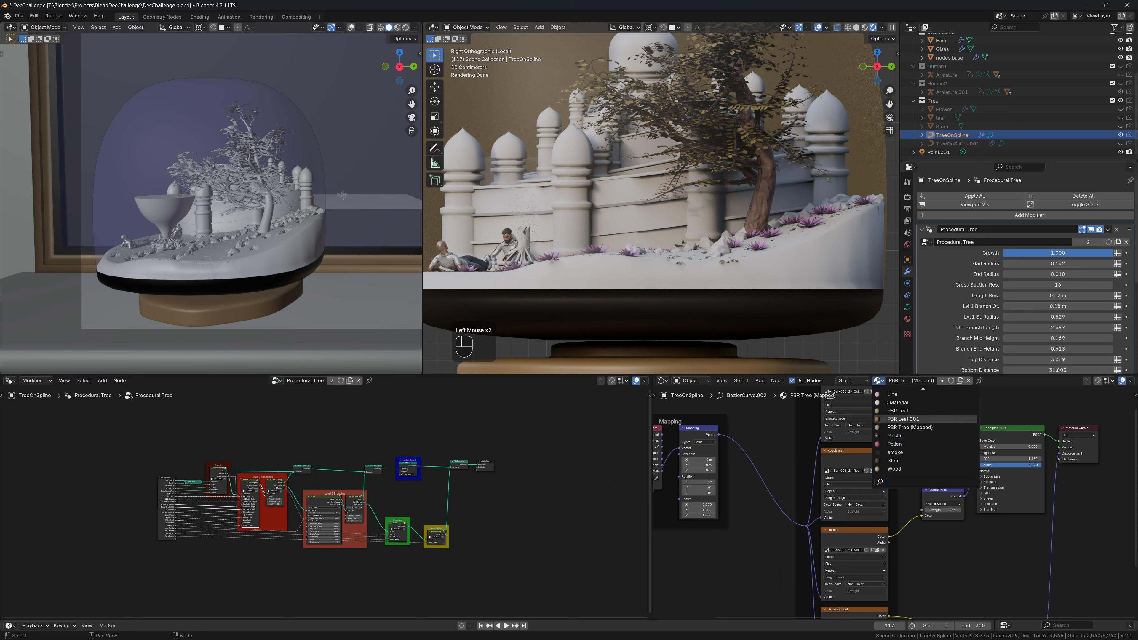
click(898, 411)
middle_drag(892, 432, 894, 486)
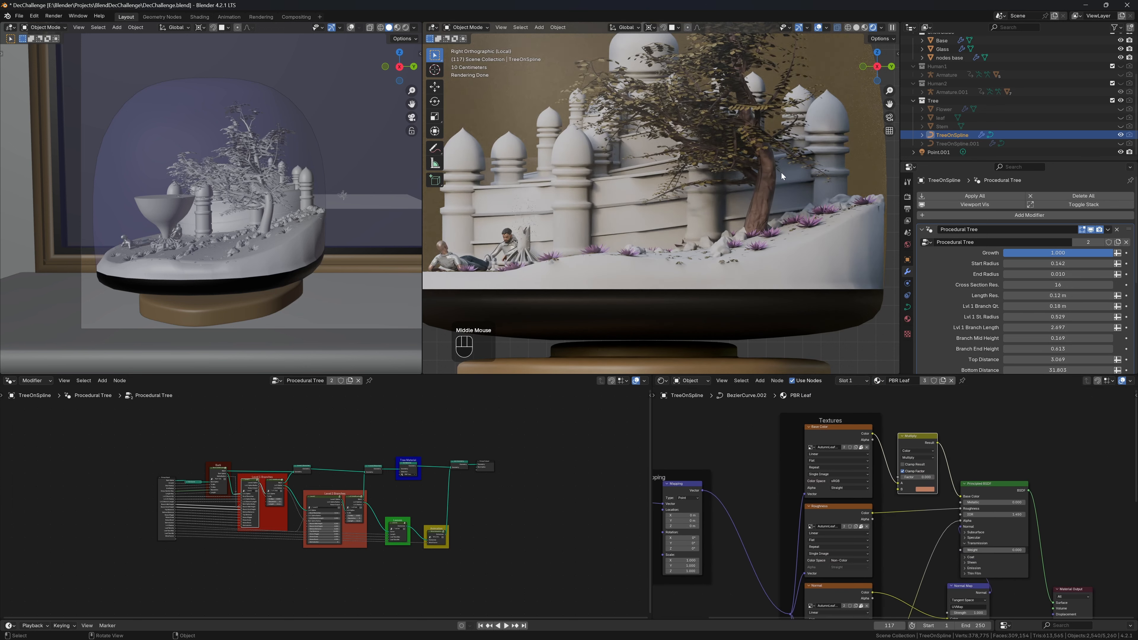
Step: Switch the camera view to rendered shading and enable Scene World for its lighting
shift+middle_drag(782, 176, 805, 235)
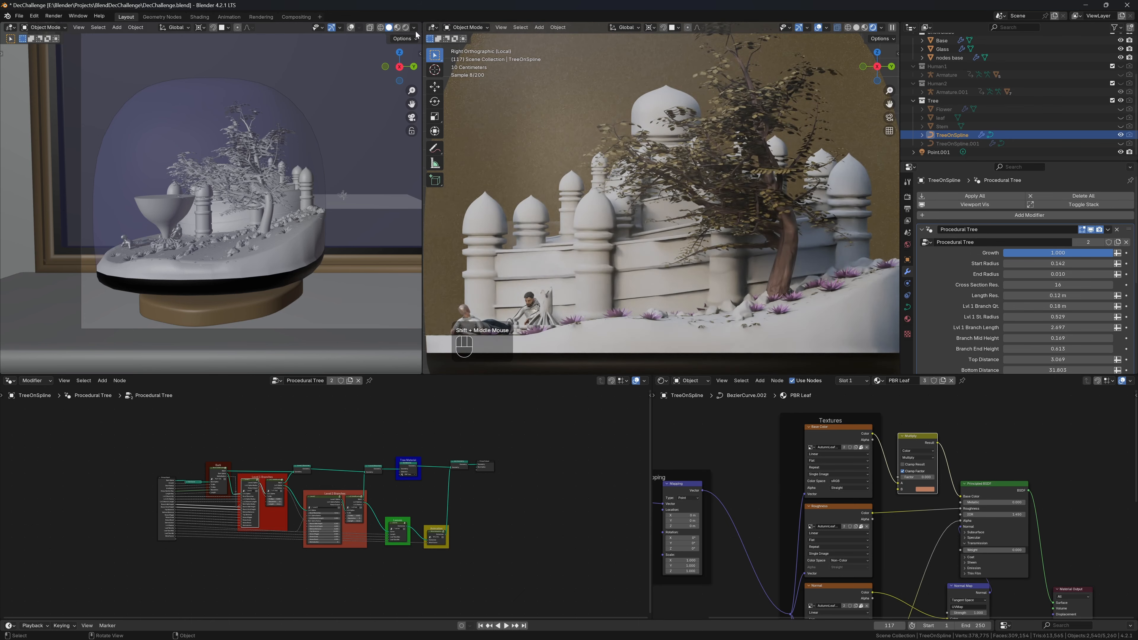
click(405, 28)
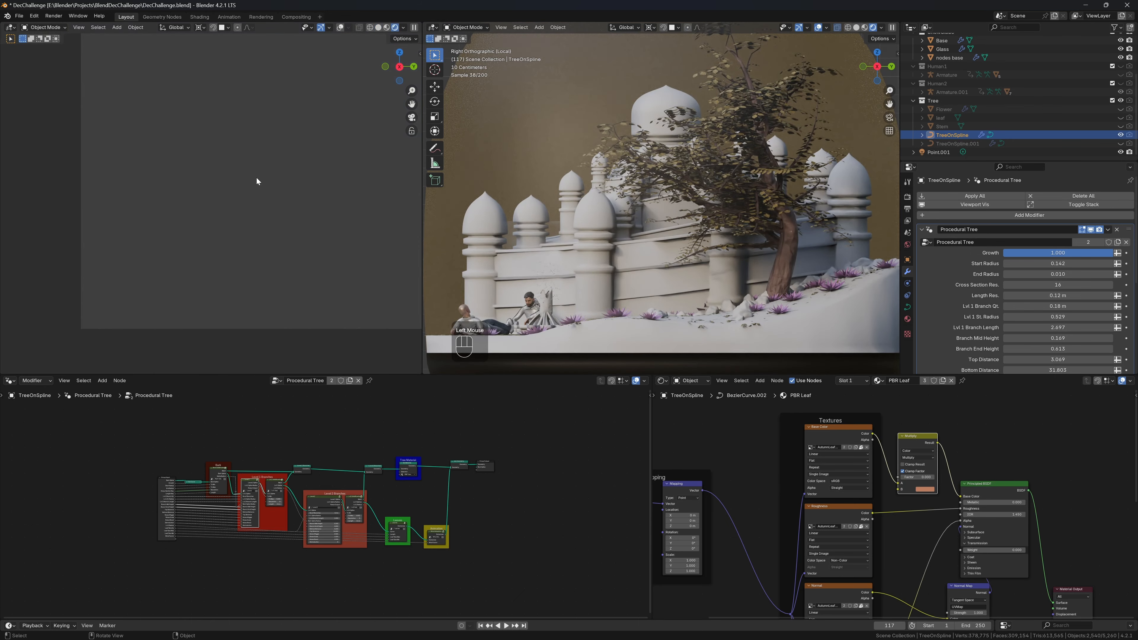
scroll(256, 179, down, 1)
shift+middle_drag(256, 179, 222, 179)
scroll(212, 179, up, 2)
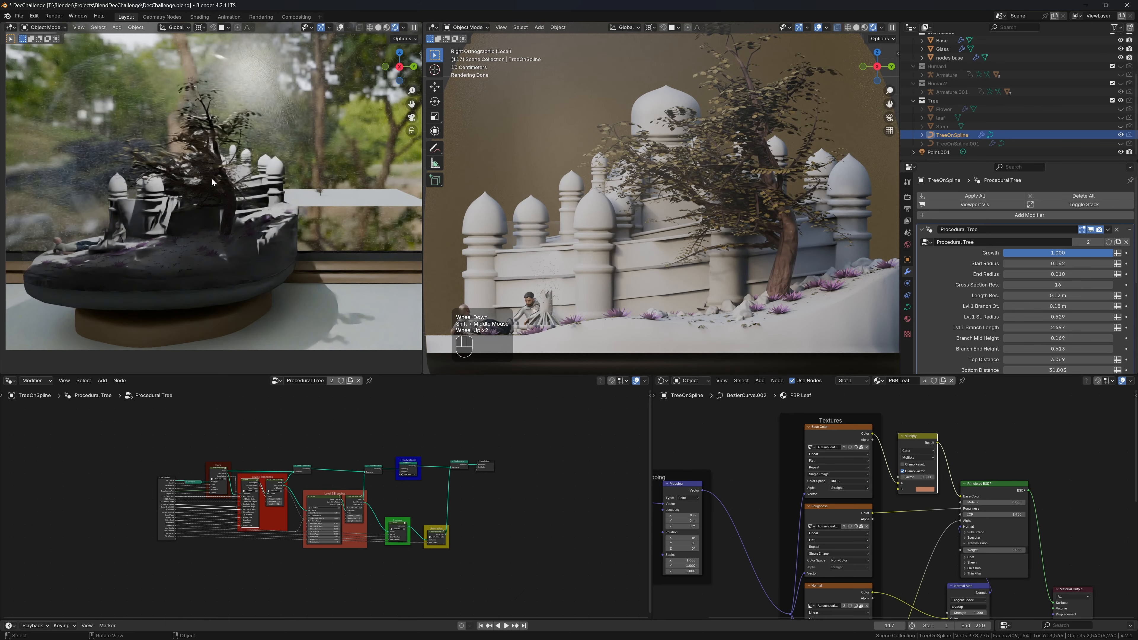
scroll(190, 156, up, 2)
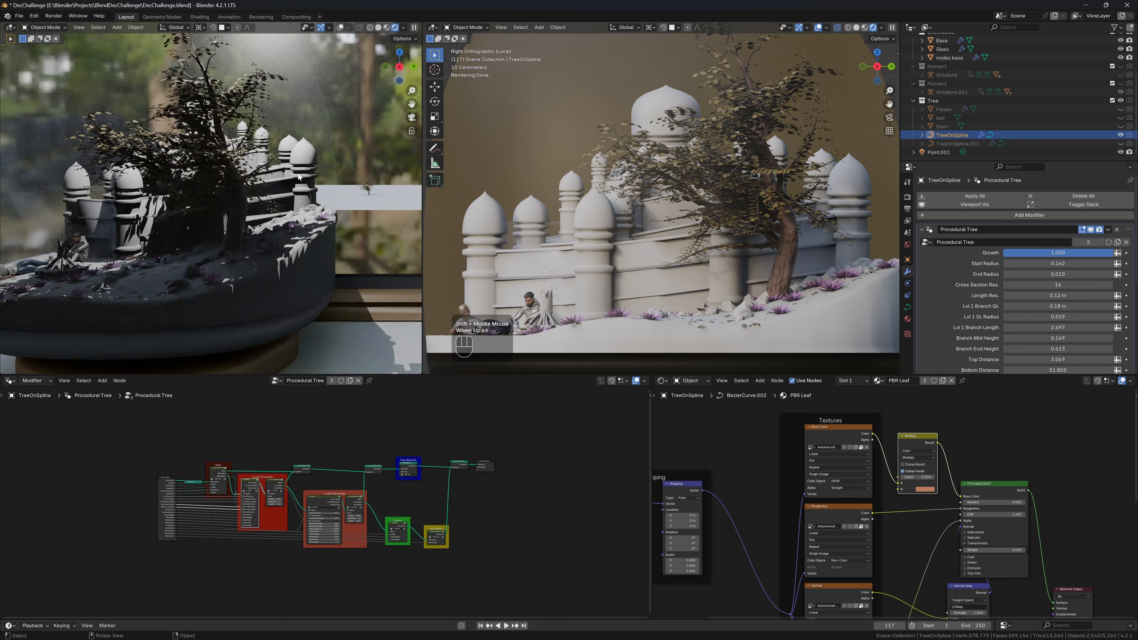
scroll(298, 173, down, 2)
click(403, 30)
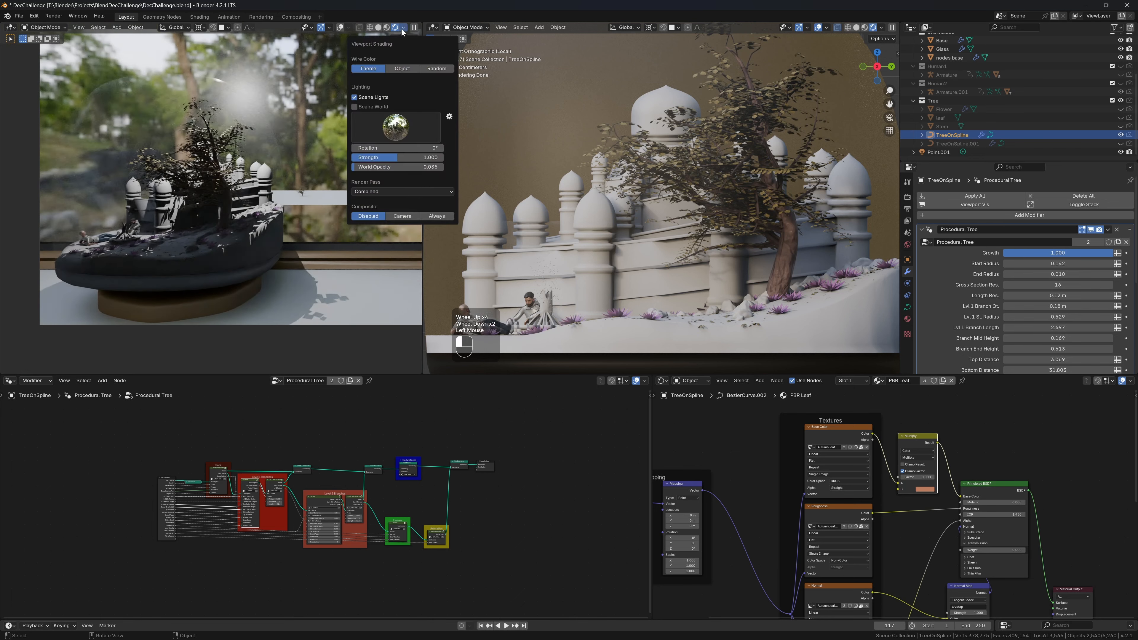
click(372, 107)
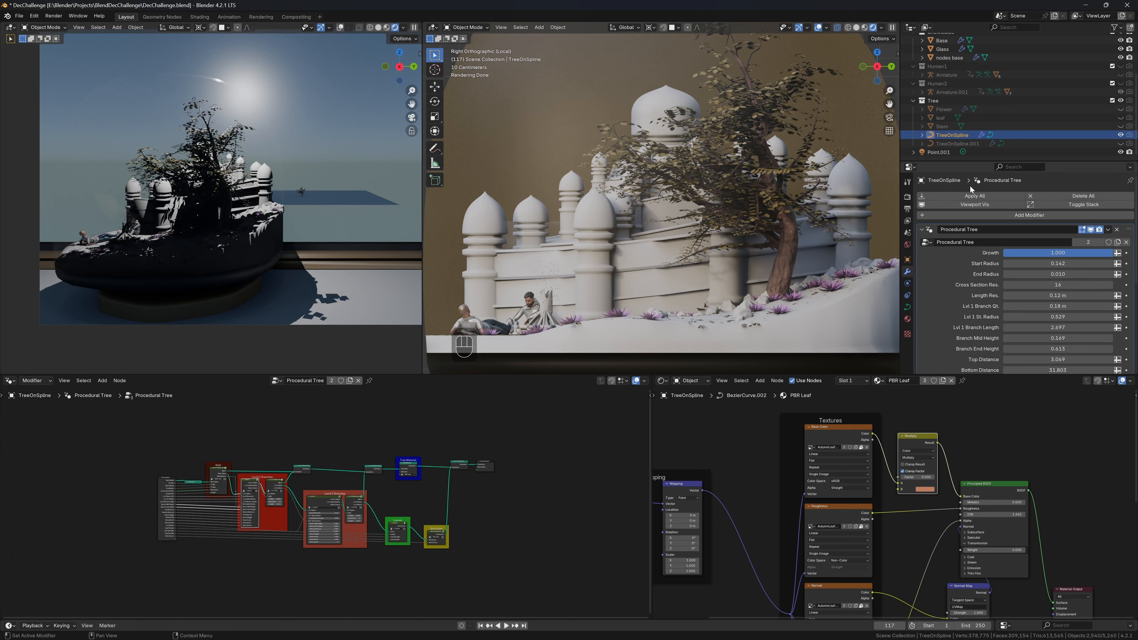
Step: Hide the Point.001 light in the viewport and add an Area light at the window sill
click(1115, 153)
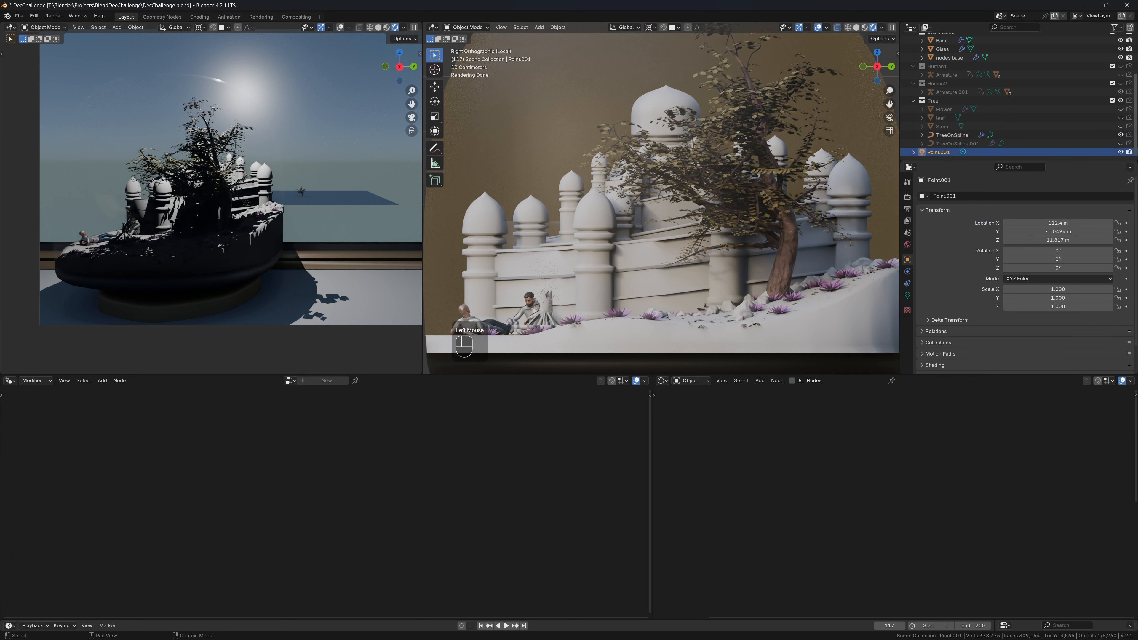
click(1119, 154)
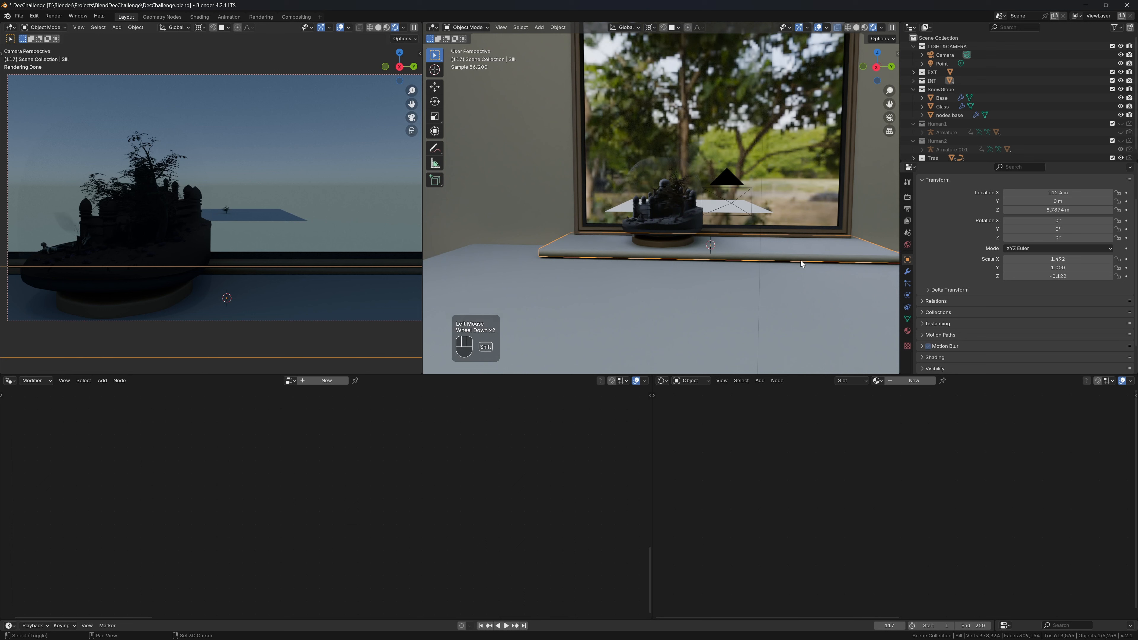
key(shift+s)
key(shift+a)
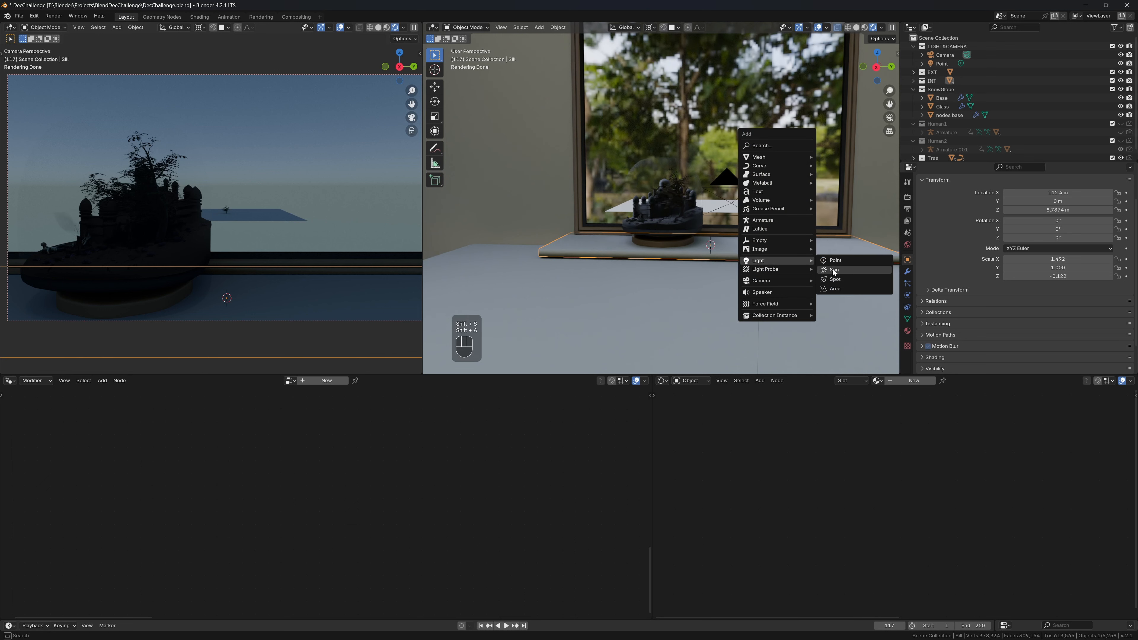
click(835, 289)
Step: Move the Area light about 24.2 m along X into the room and put it in the LIGHT&CAMERA collection
scroll(851, 68, down, 3)
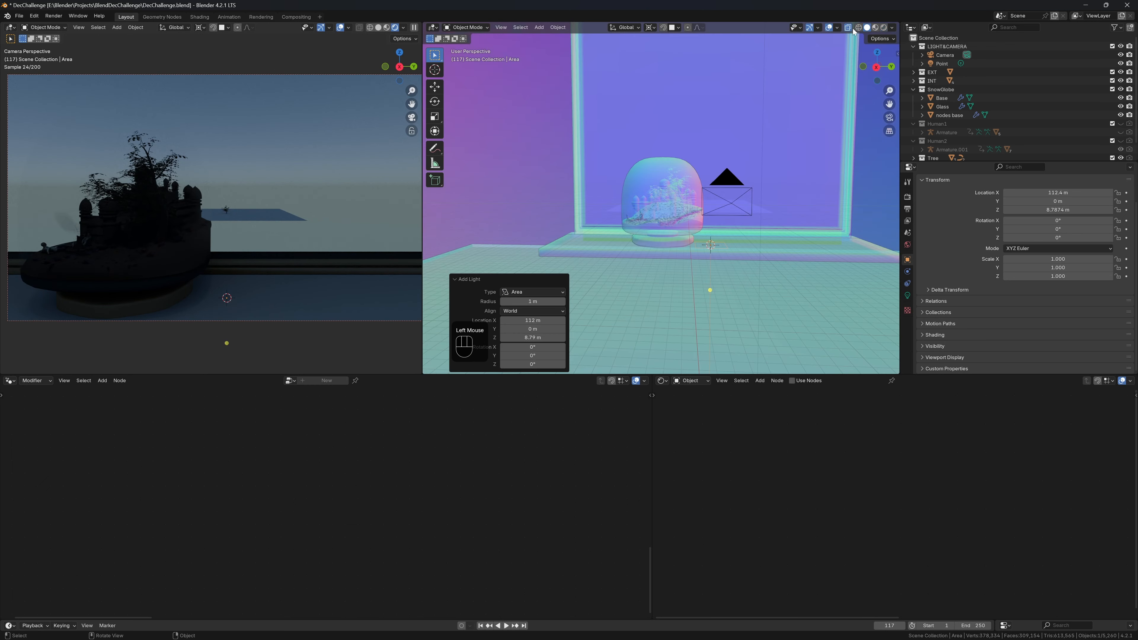
middle_drag(834, 127, 744, 204)
scroll(714, 170, up, 1)
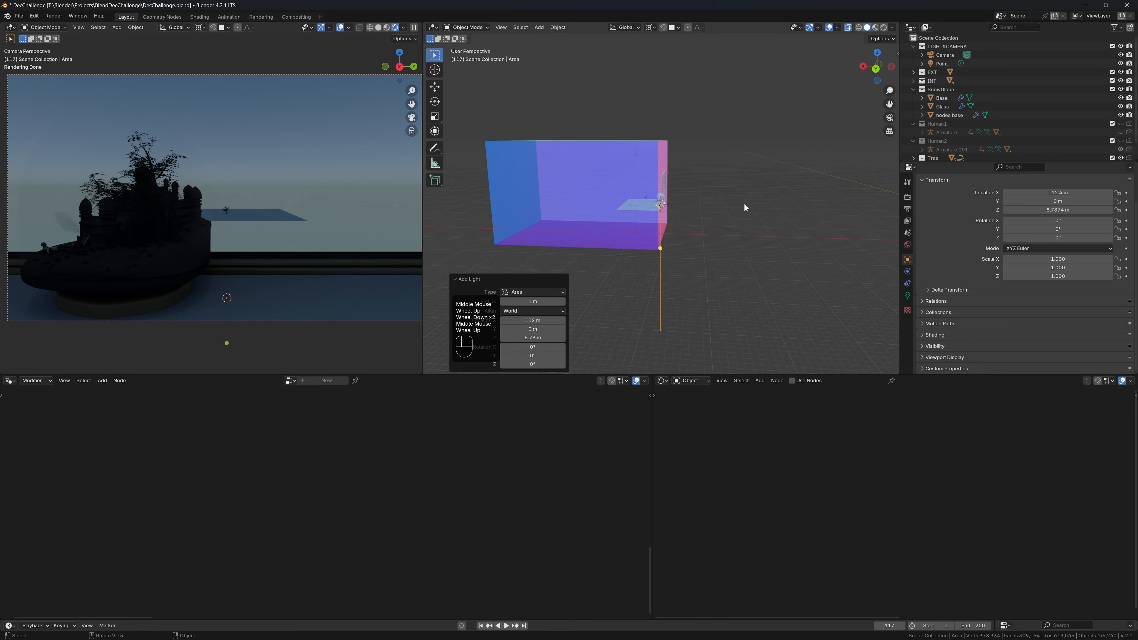
key(g)
key(z)
key(x)
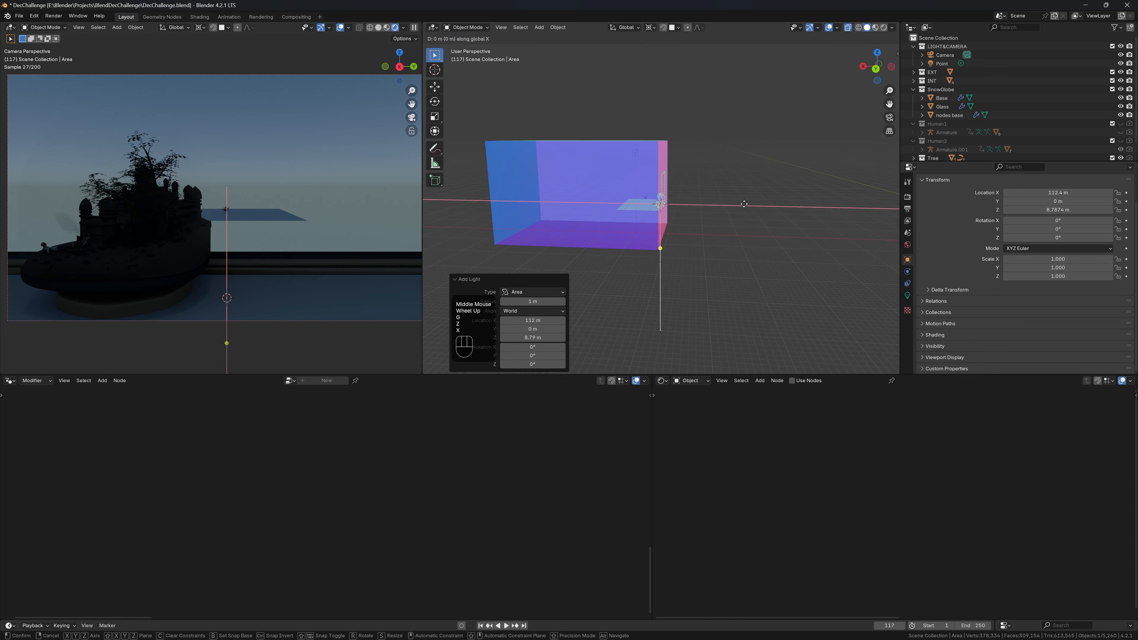
click(728, 196)
key(m)
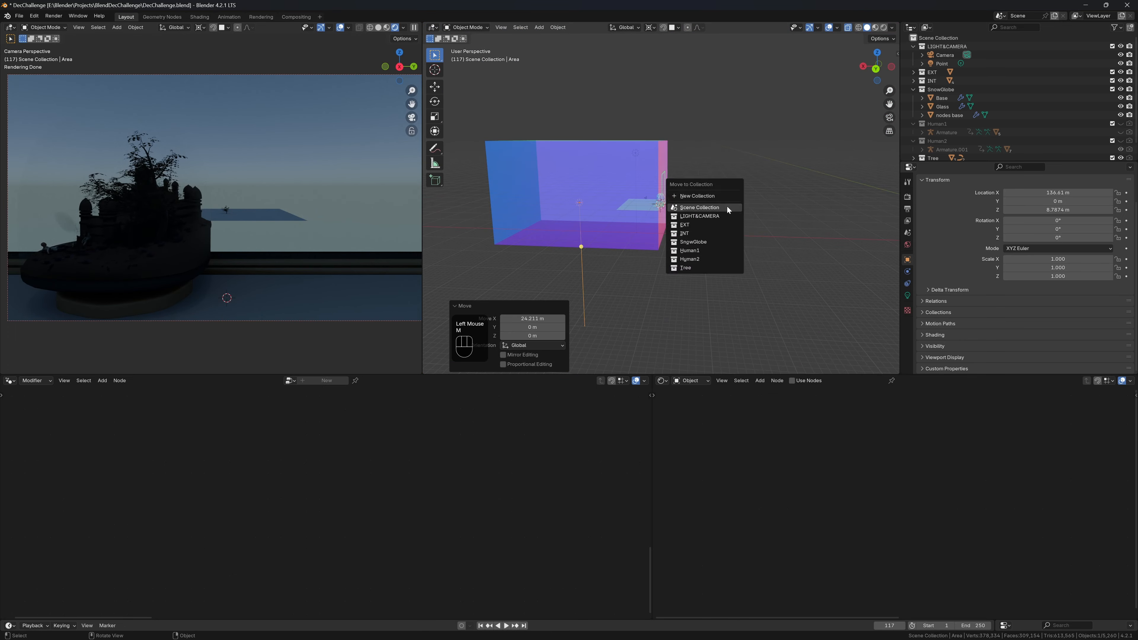
click(728, 214)
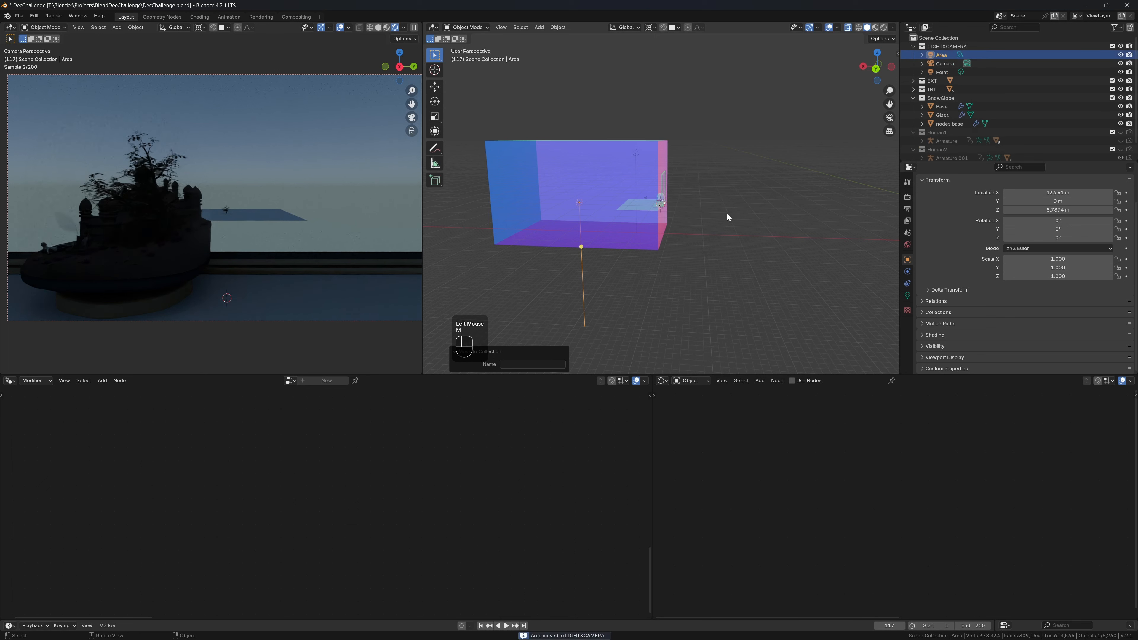
Step: Hide the Point light in the LIGHT&CAMERA collection and delete it
click(1120, 71)
scroll(1008, 112, down, 2)
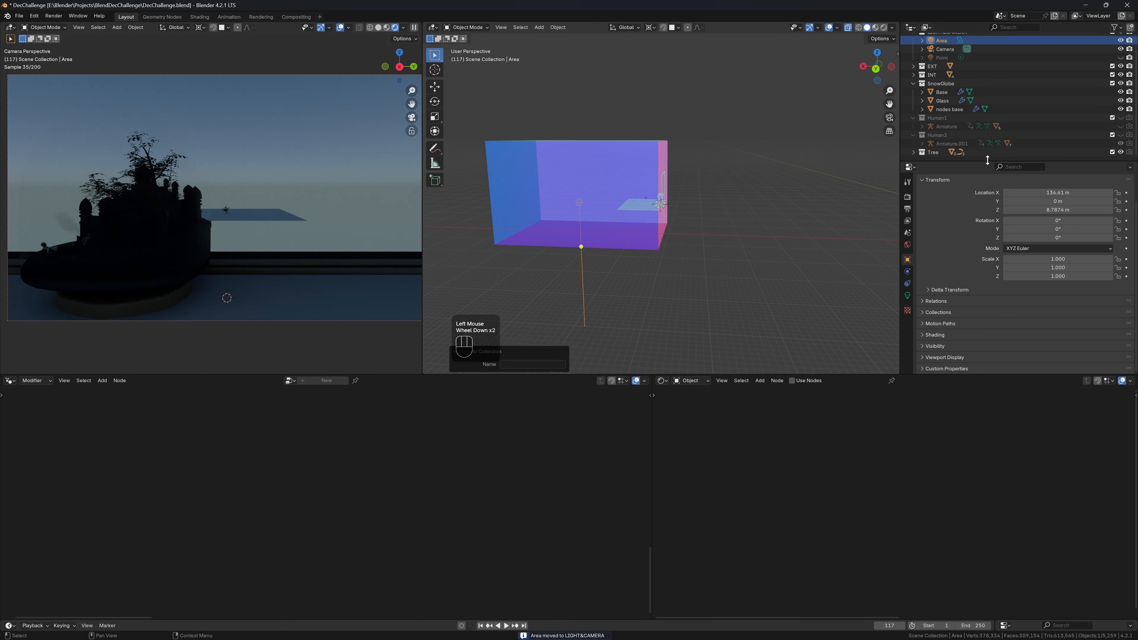
scroll(1000, 81, up, 2)
click(939, 73)
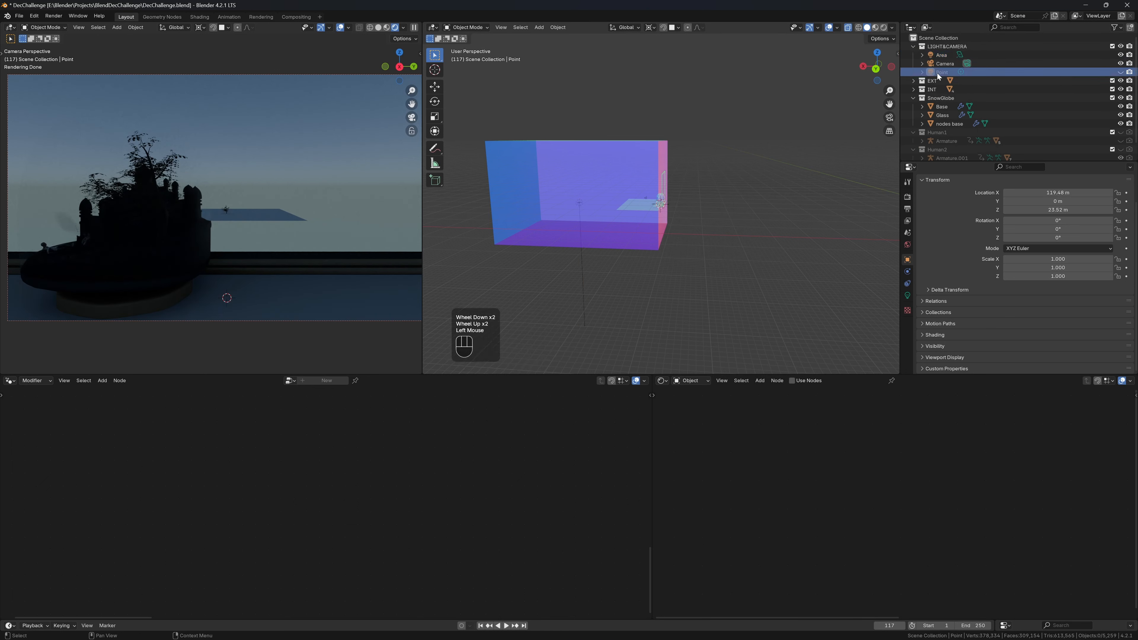
key(Delete)
Step: Raise the Area light along Z to a height of about 26.5 m, near the room's ceiling
click(942, 55)
key(g)
key(z)
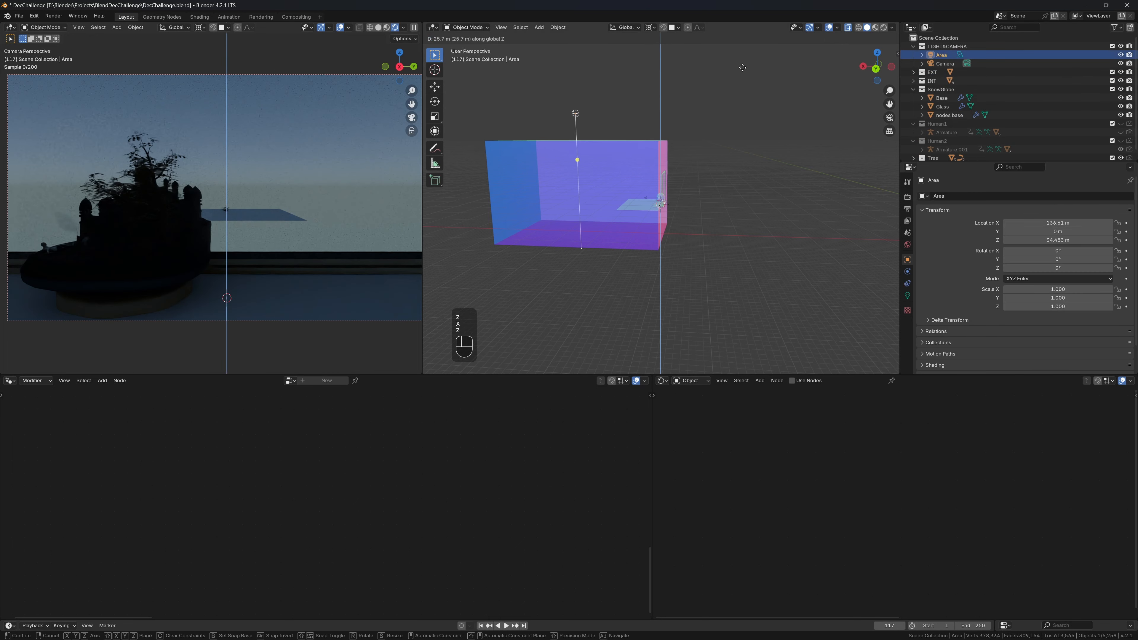
click(746, 99)
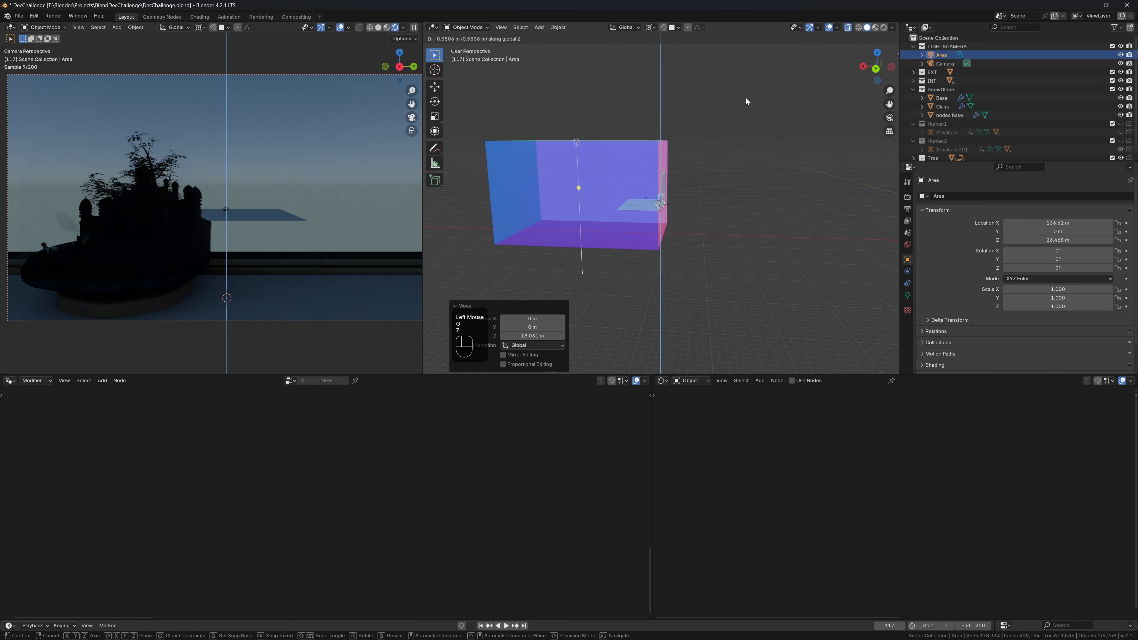
key(g)
key(z)
click(898, 288)
Step: Enlarge the square Area light to about 28.8 m and shift it about 9.9 m along negative X toward the window
click(907, 296)
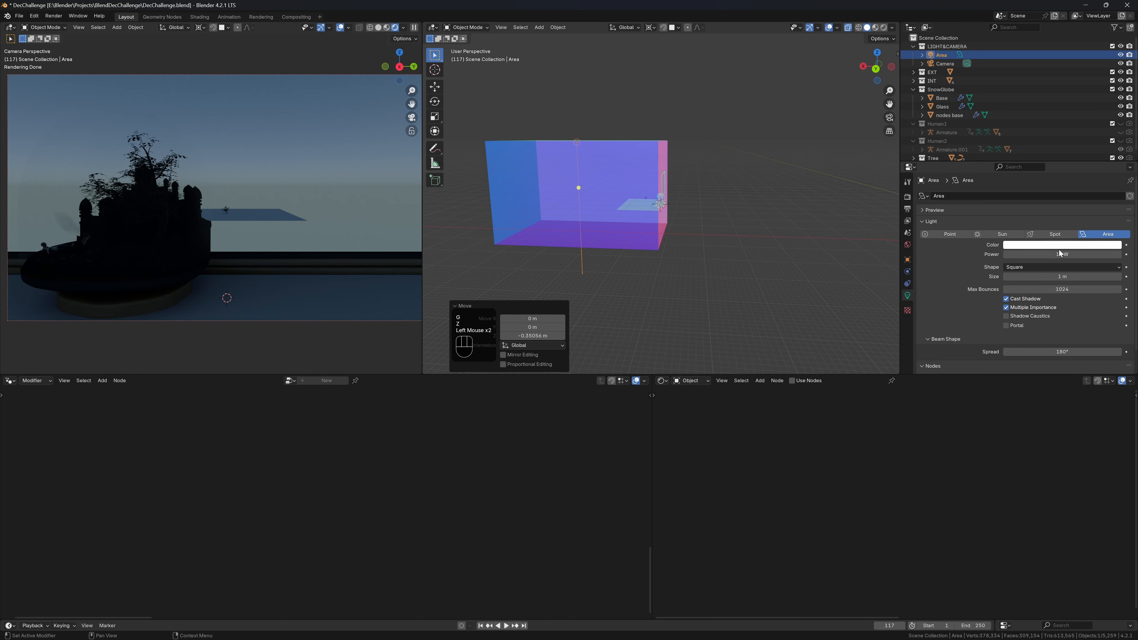
drag(1064, 276, 1085, 277)
middle_drag(720, 202, 612, 209)
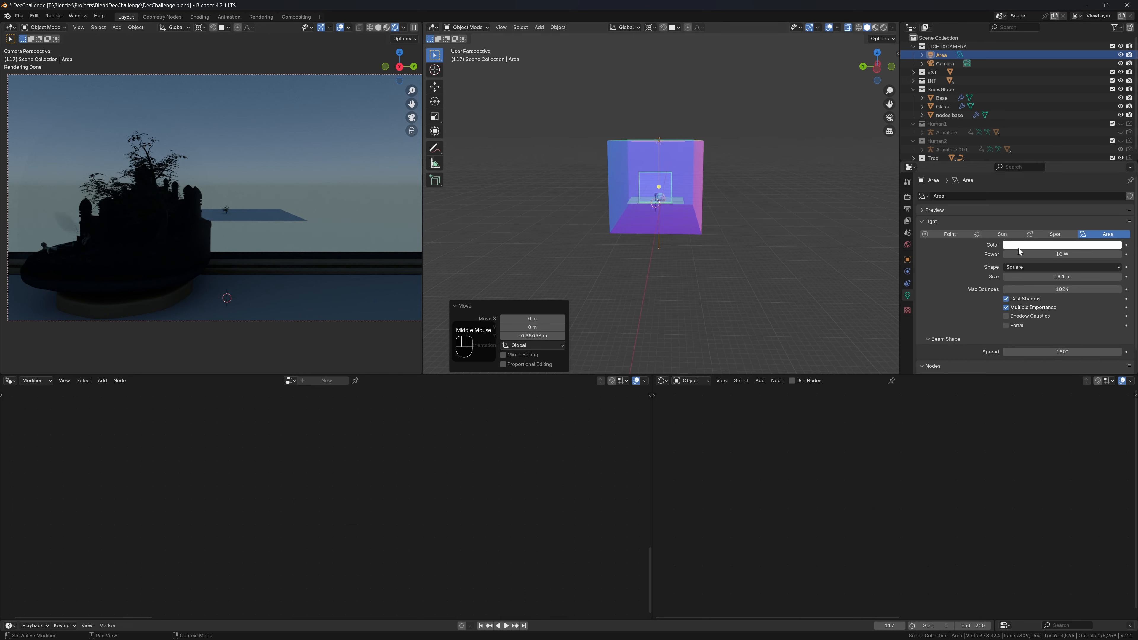
drag(1022, 277, 1049, 276)
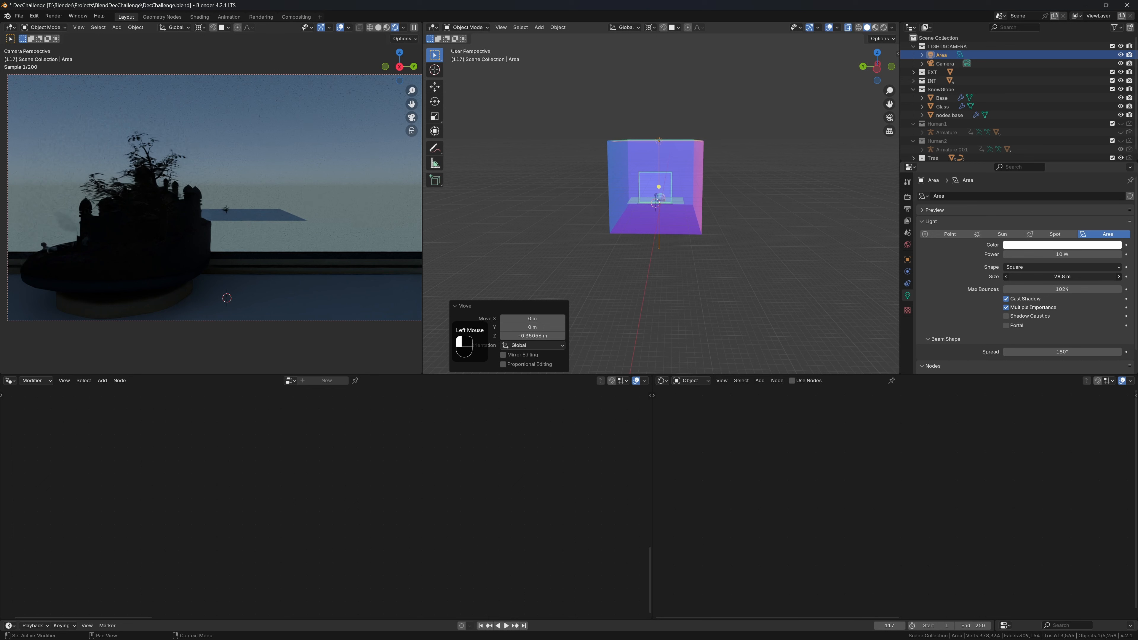
middle_drag(739, 203, 780, 187)
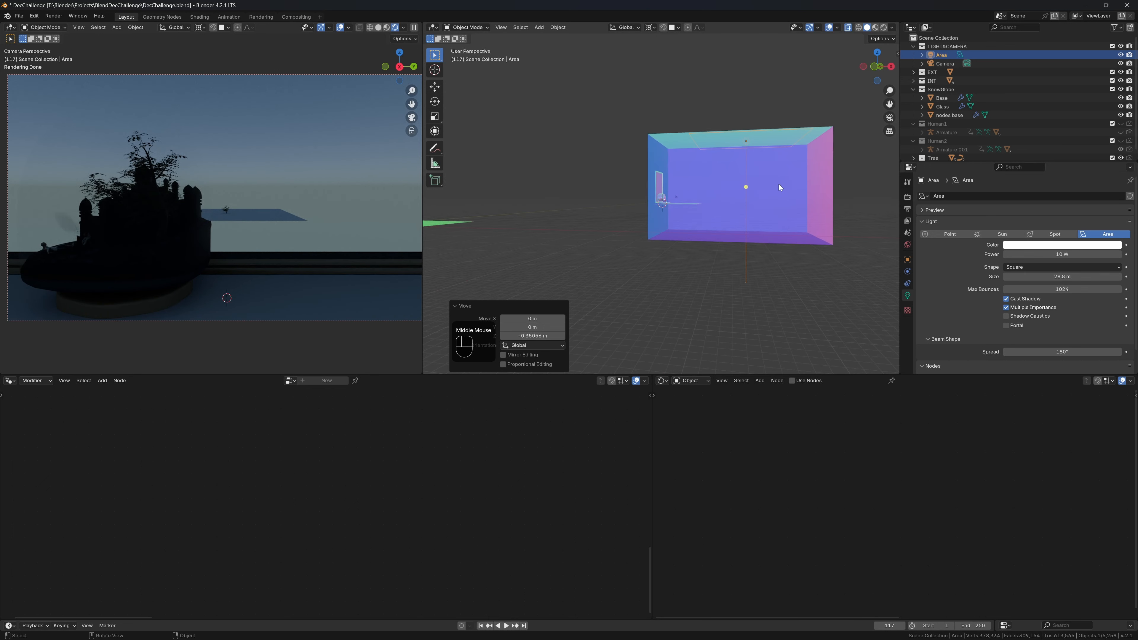
key(g)
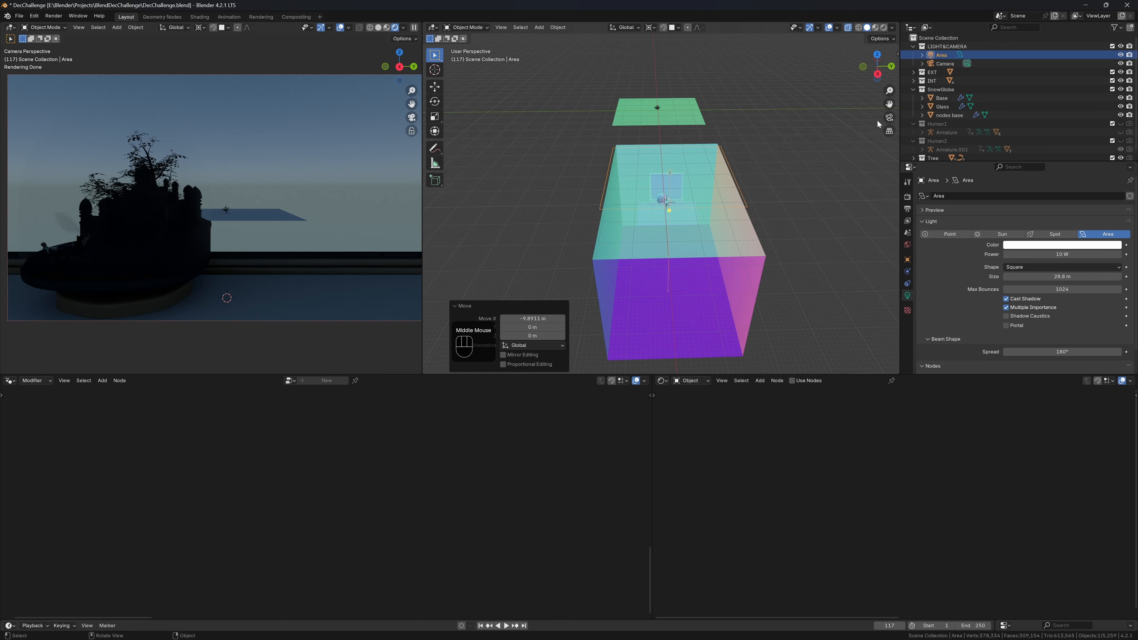
Step: Isolate the Base, Glass and nodes base objects in local view and turn off overlays in the camera view
click(948, 116)
shift+click(948, 99)
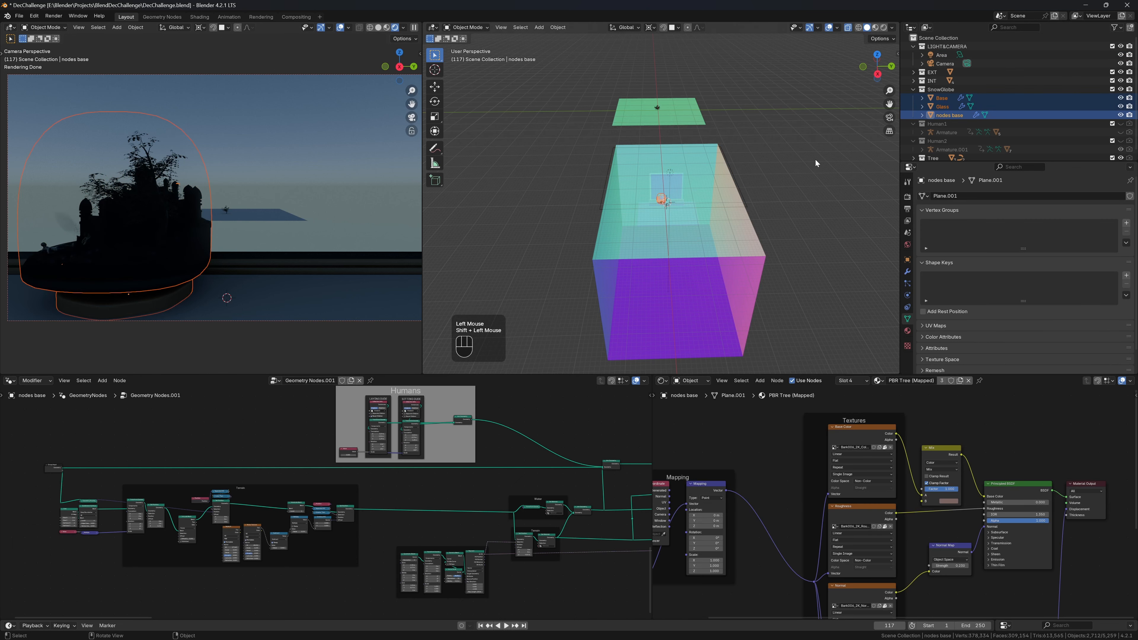
key(slash)
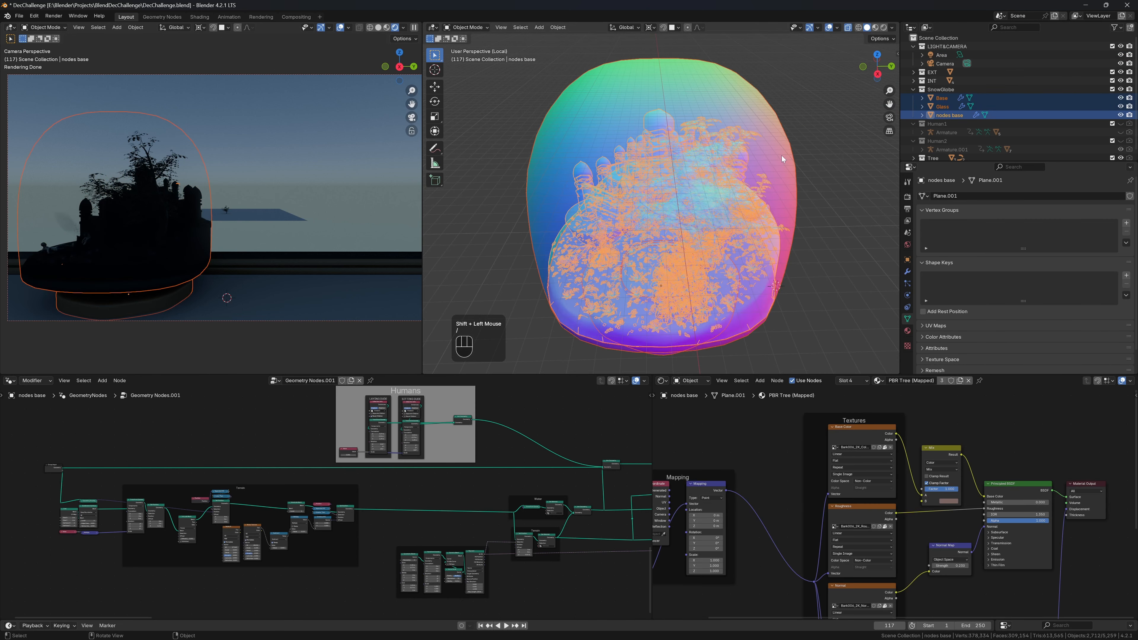
click(340, 27)
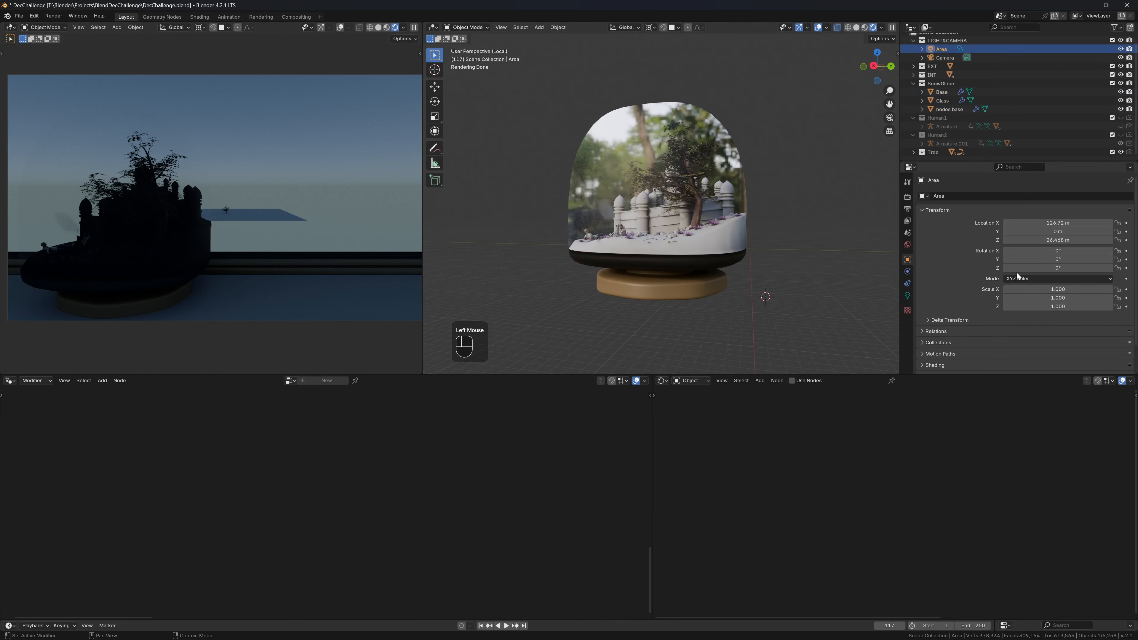
Step: Increase the Power of the Area light
click(907, 296)
double_click(1062, 254)
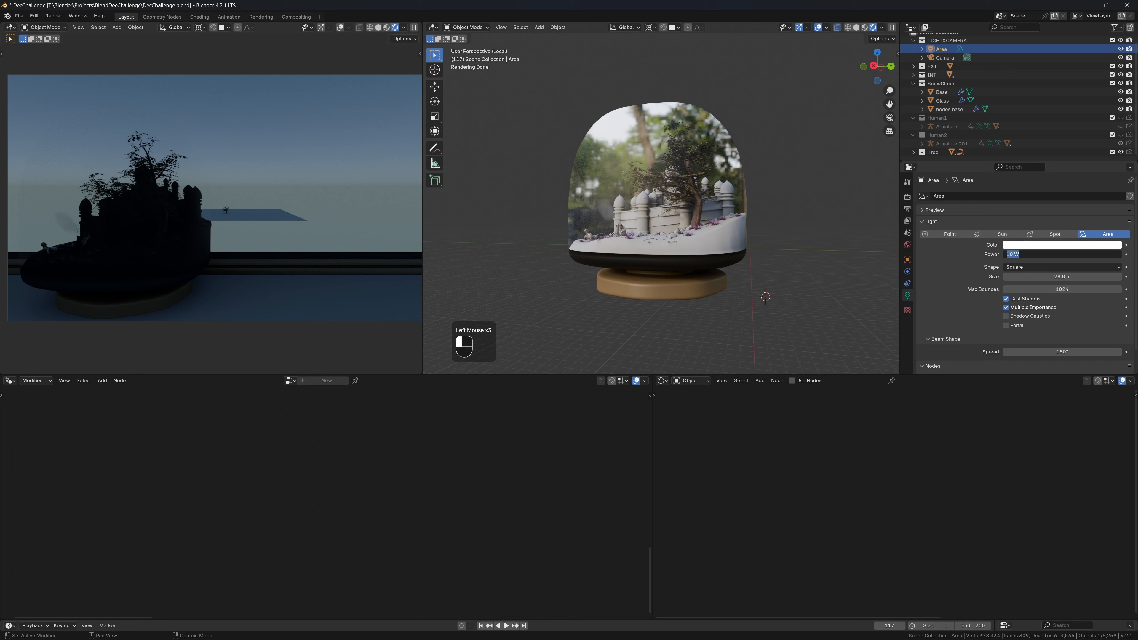
text(0)
key(Return)
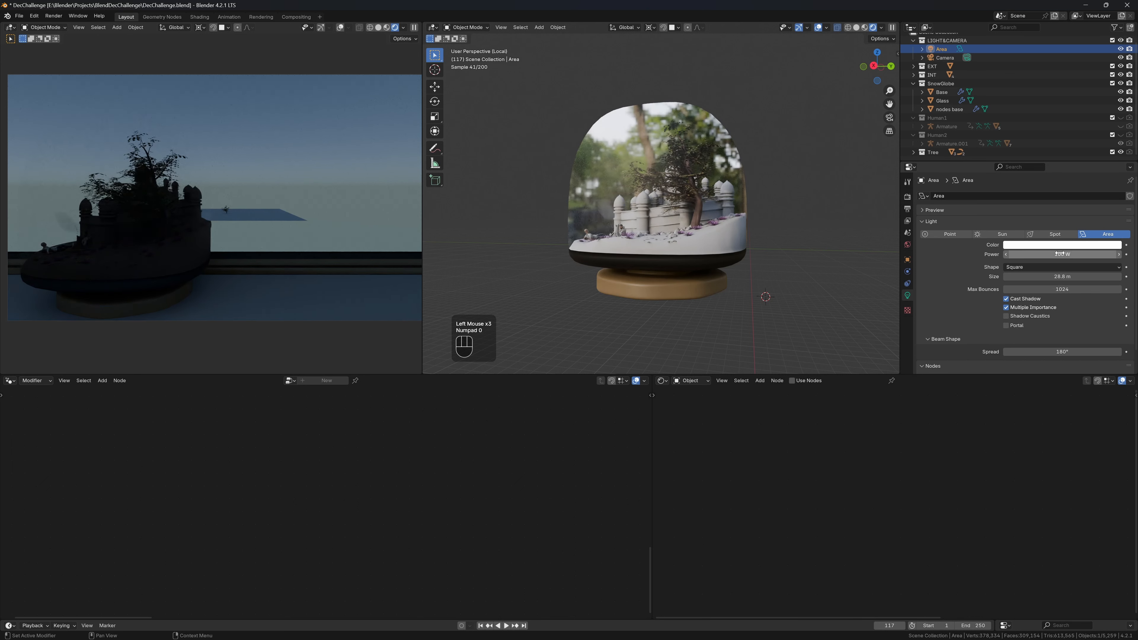
Step: Set the Area light's Power to 2500 W after trying 500 W
click(1060, 254)
text(500)
key(Return)
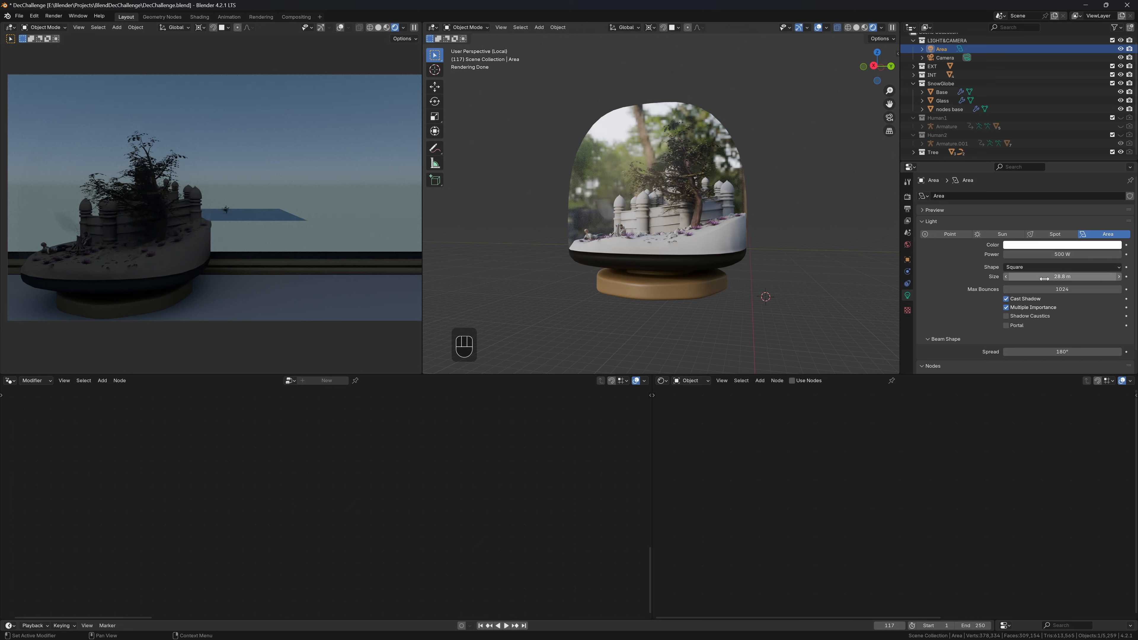
click(1060, 255)
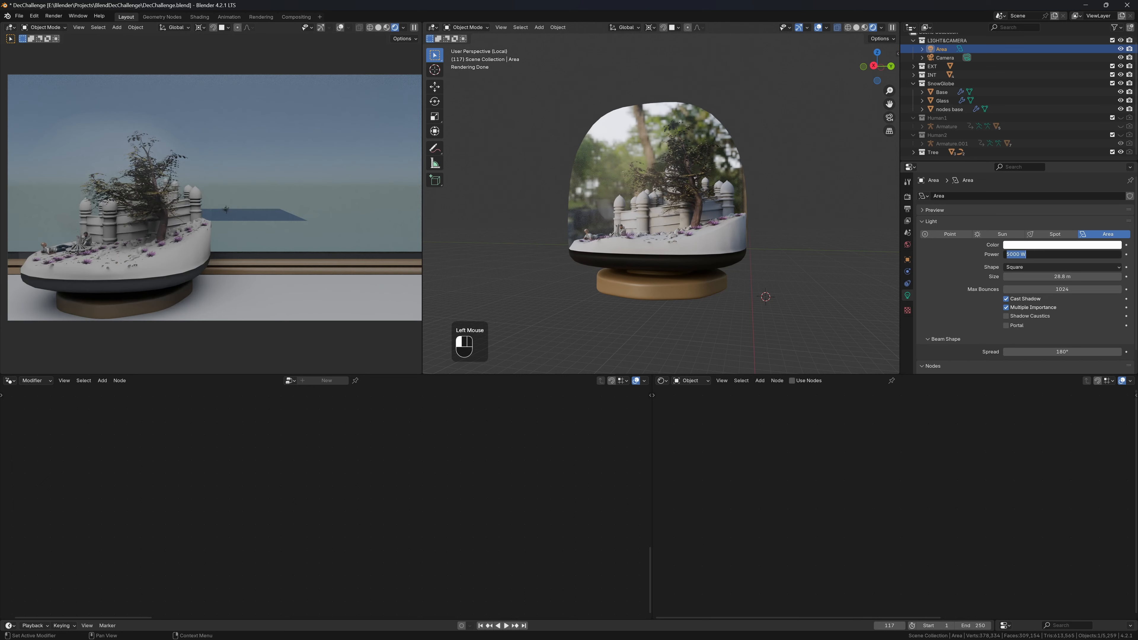
text(2500)
key(Return)
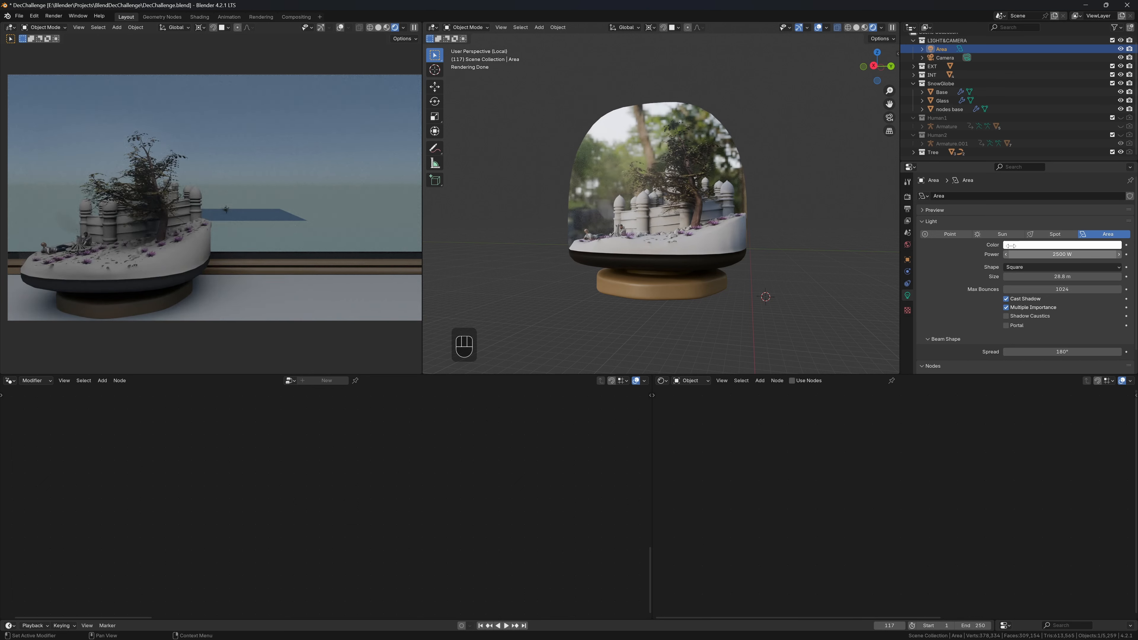
Step: Duplicate the Multiply node in the PBR Leaf material of the nodes base object
scroll(196, 230, up, 3)
shift+middle_drag(196, 229, 309, 229)
scroll(308, 228, up, 2)
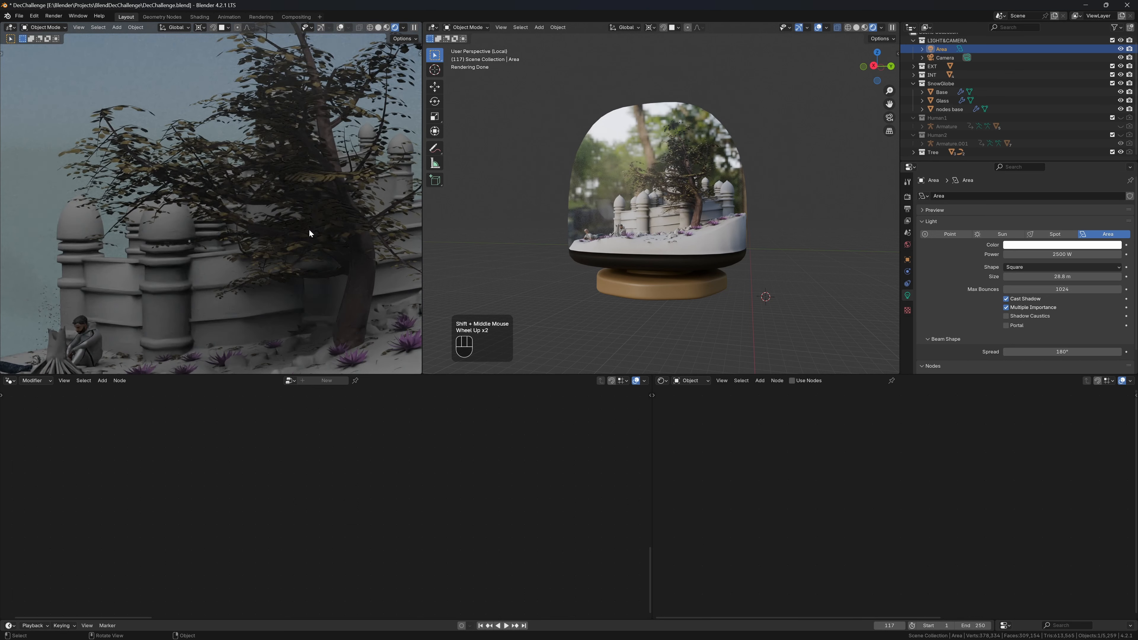
scroll(731, 219, up, 5)
middle_drag(728, 222, 693, 353)
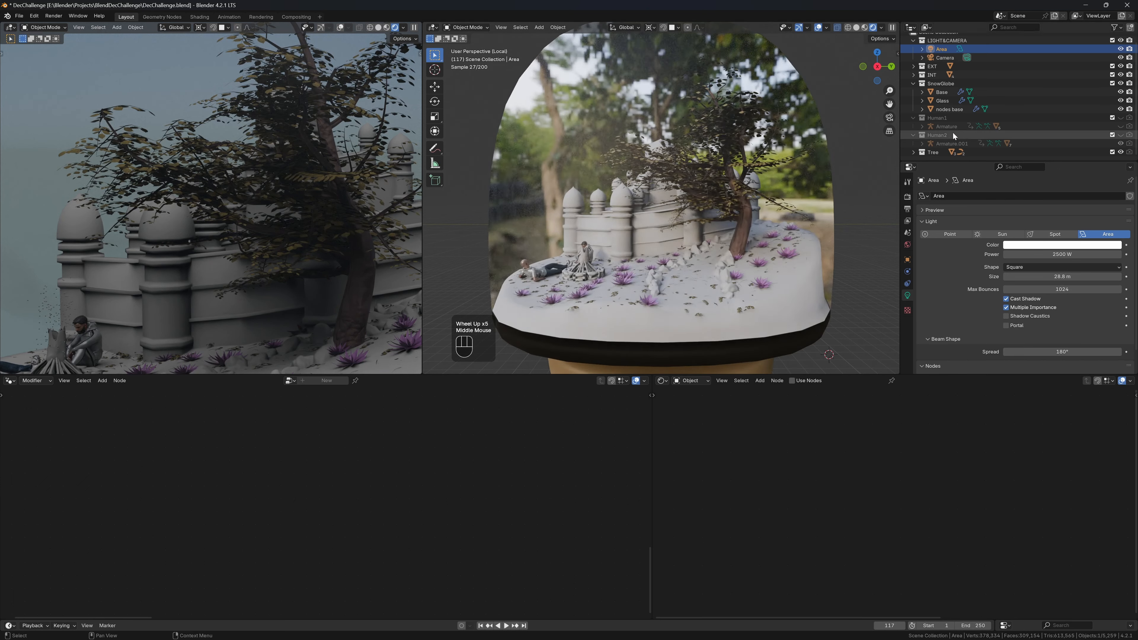
scroll(952, 130, down, 2)
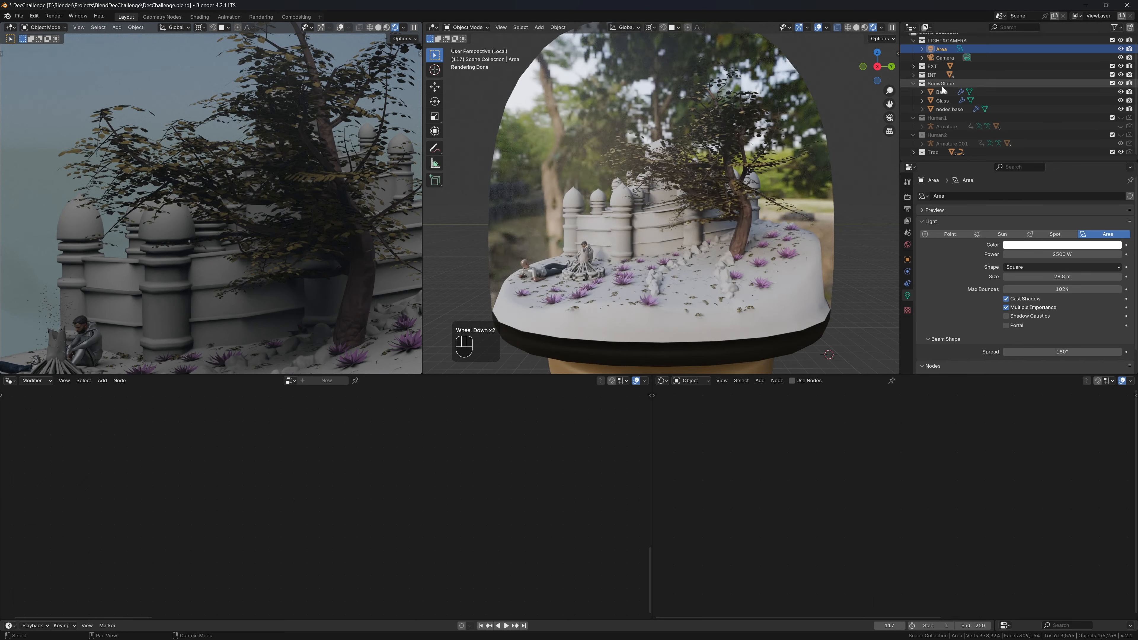
click(949, 109)
key(shift+d)
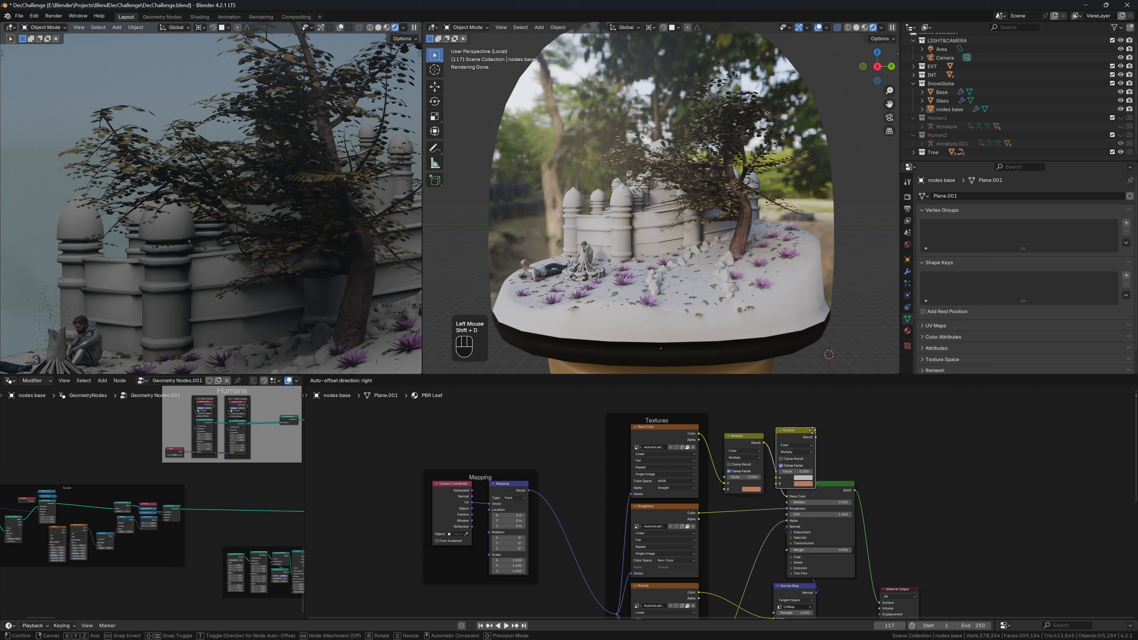
click(819, 412)
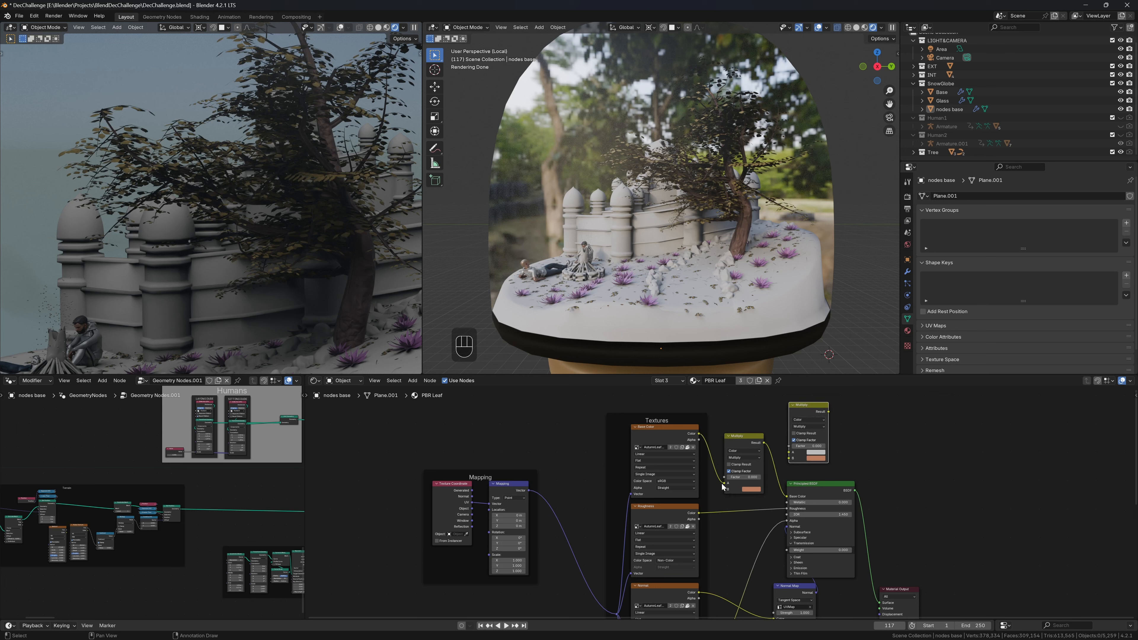
Step: Place the duplicated Multiply node above the original and route the Base Color texture through it into the Principled BSDF's Base Color
key(g)
click(699, 481)
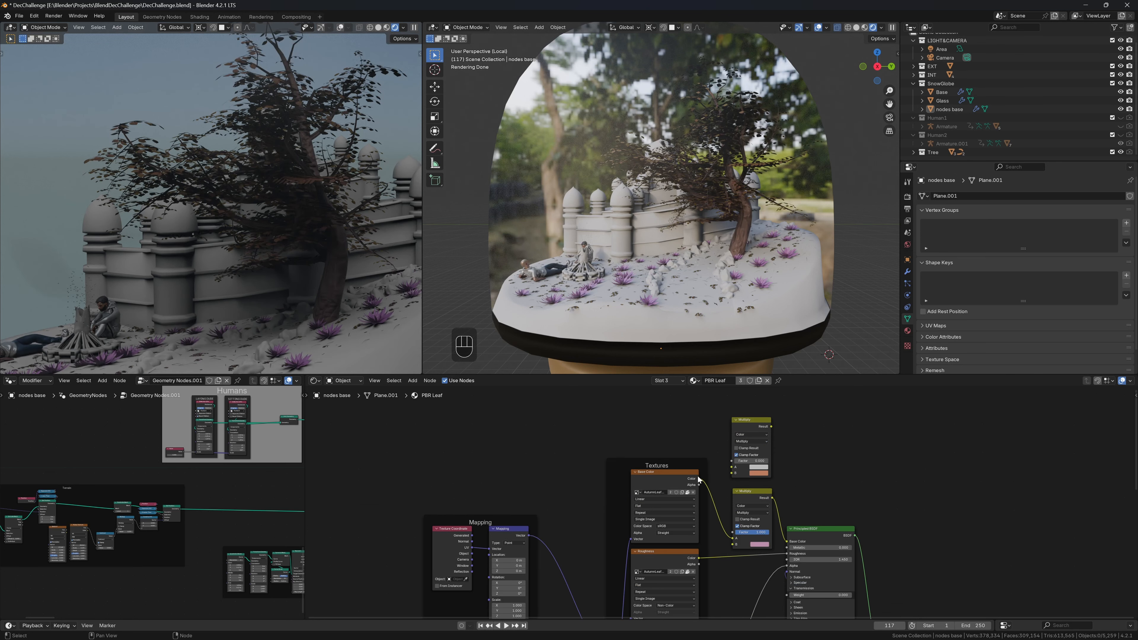
drag(699, 479, 737, 469)
drag(772, 428, 787, 541)
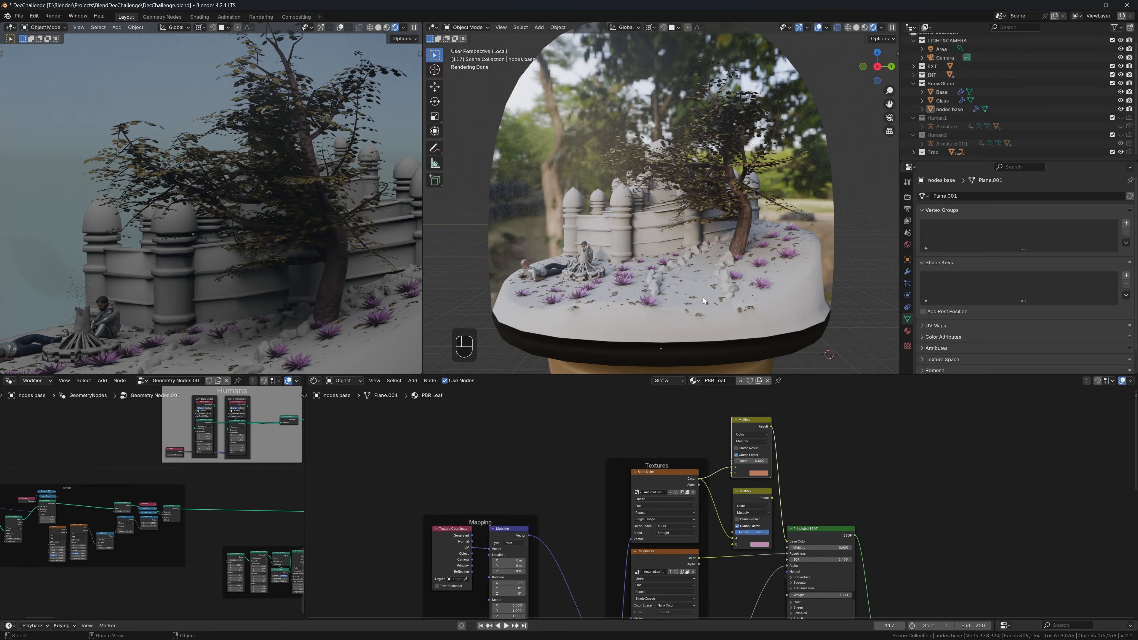
Step: Switch to the PBR Tree (Mapped) material slot and set its Mix node's Factor to 0
click(668, 380)
click(659, 430)
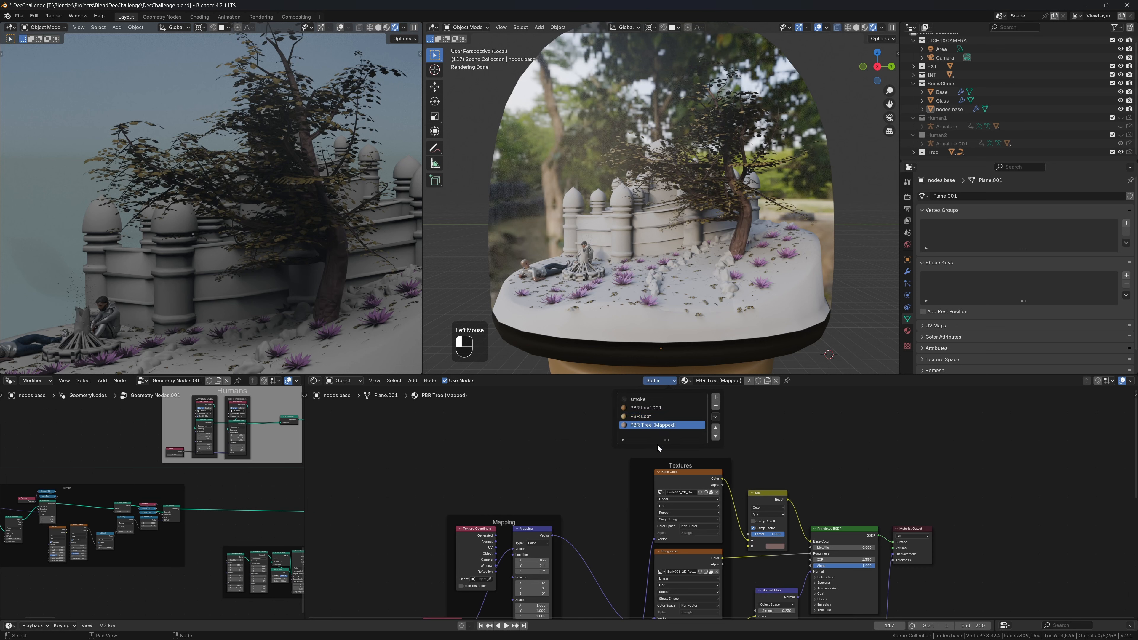
drag(781, 533, 606, 536)
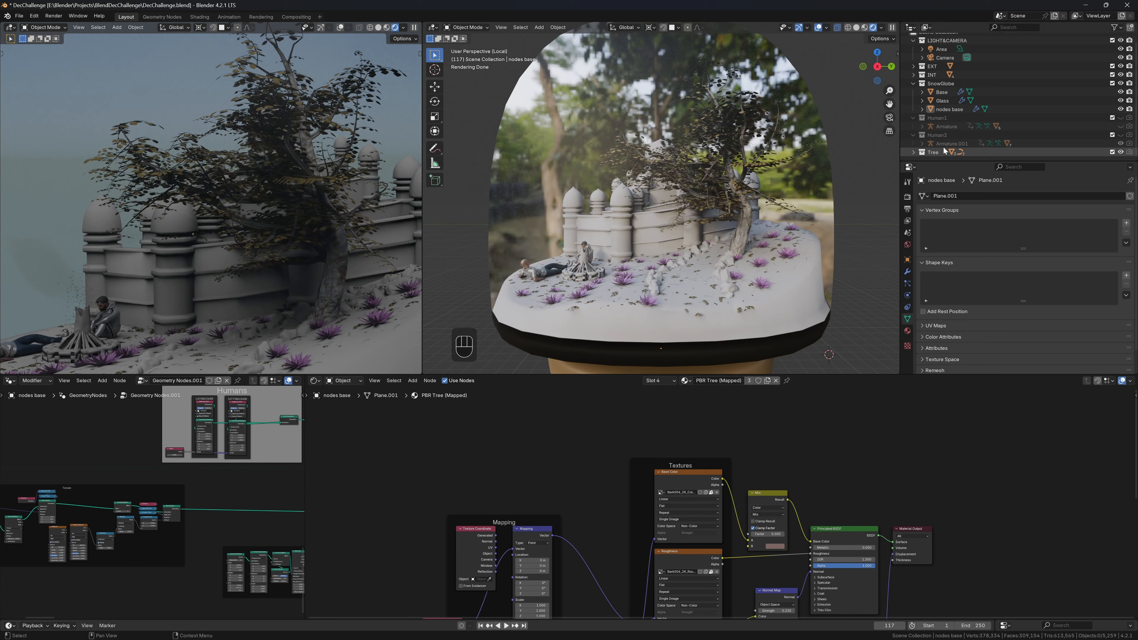
Step: Select the Stem object in the Tree collection and show its Stem material slot's nodes
click(914, 152)
scroll(934, 153, down, 1)
scroll(934, 153, down, 1)
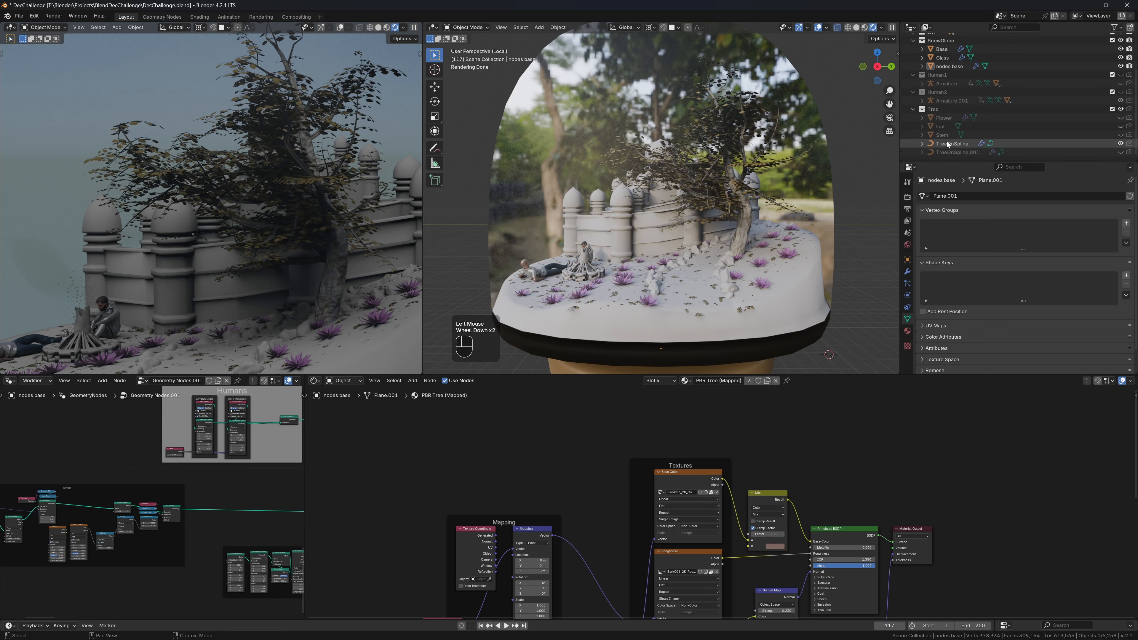
click(948, 135)
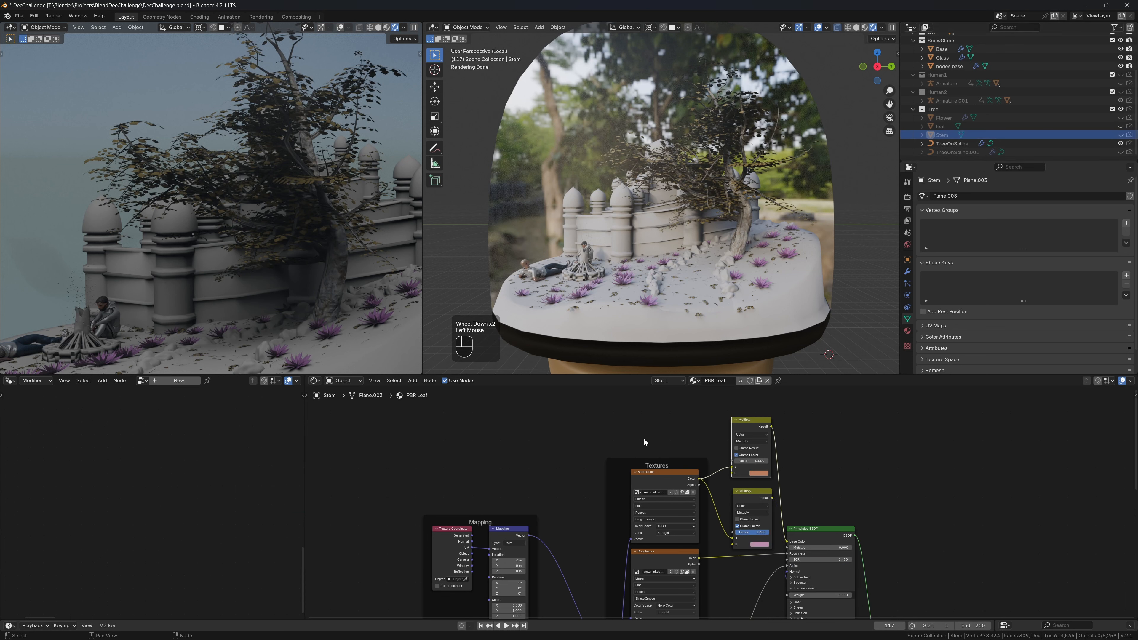
click(668, 381)
click(659, 409)
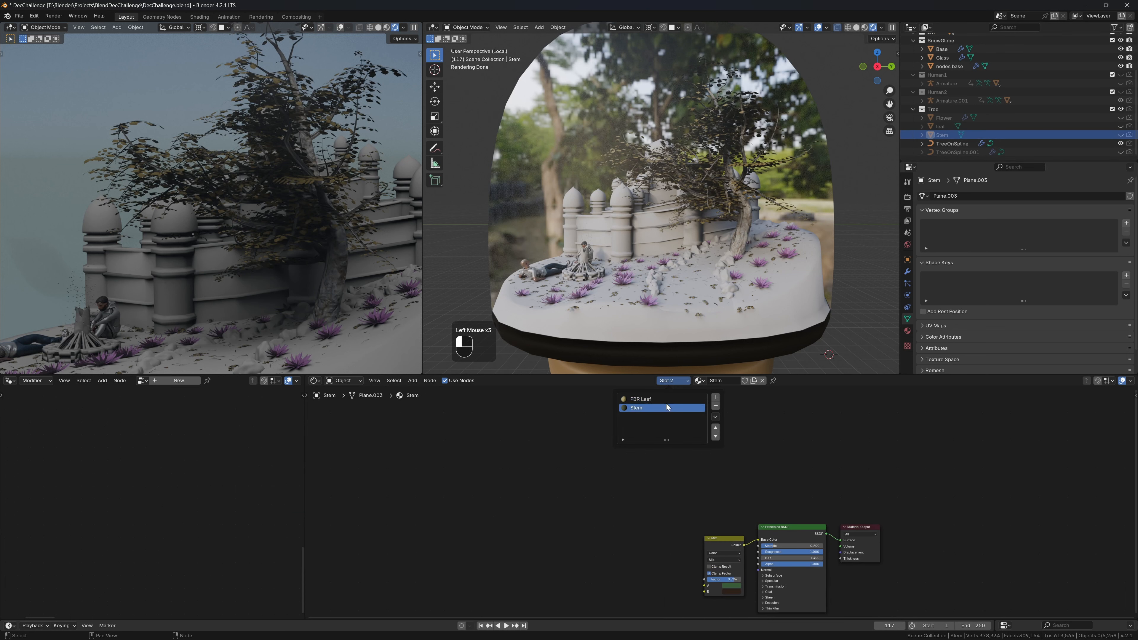
Step: Adjust the Factor and the brown B color of the Mix node in the Stem material
middle_drag(690, 506, 582, 408)
scroll(565, 470, up, 2)
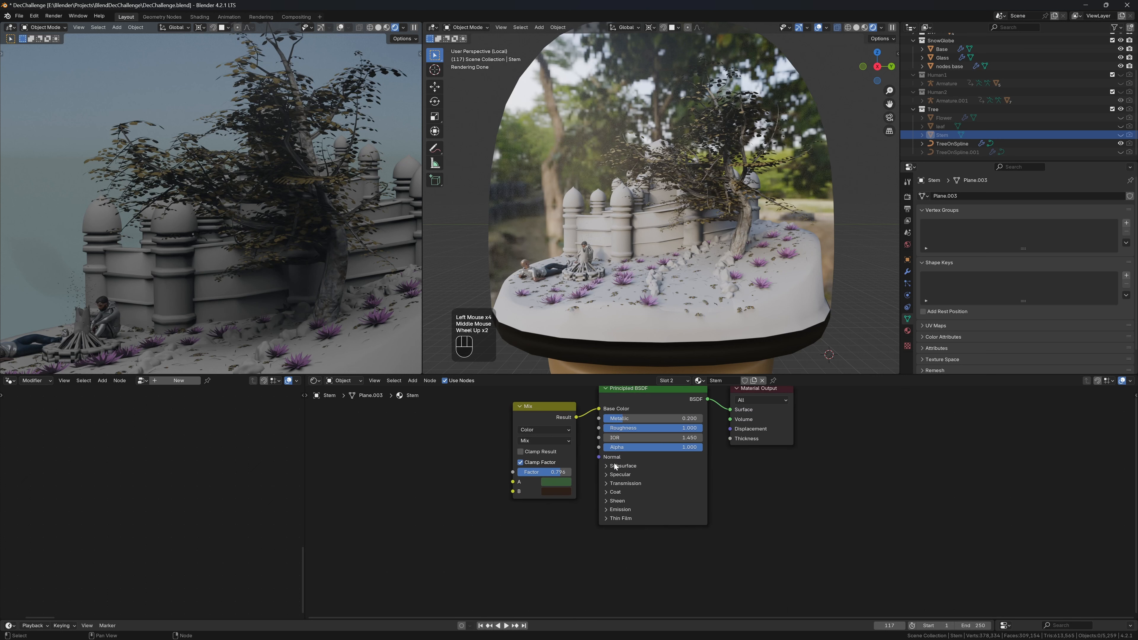
middle_drag(565, 470, 643, 488)
drag(632, 488, 619, 488)
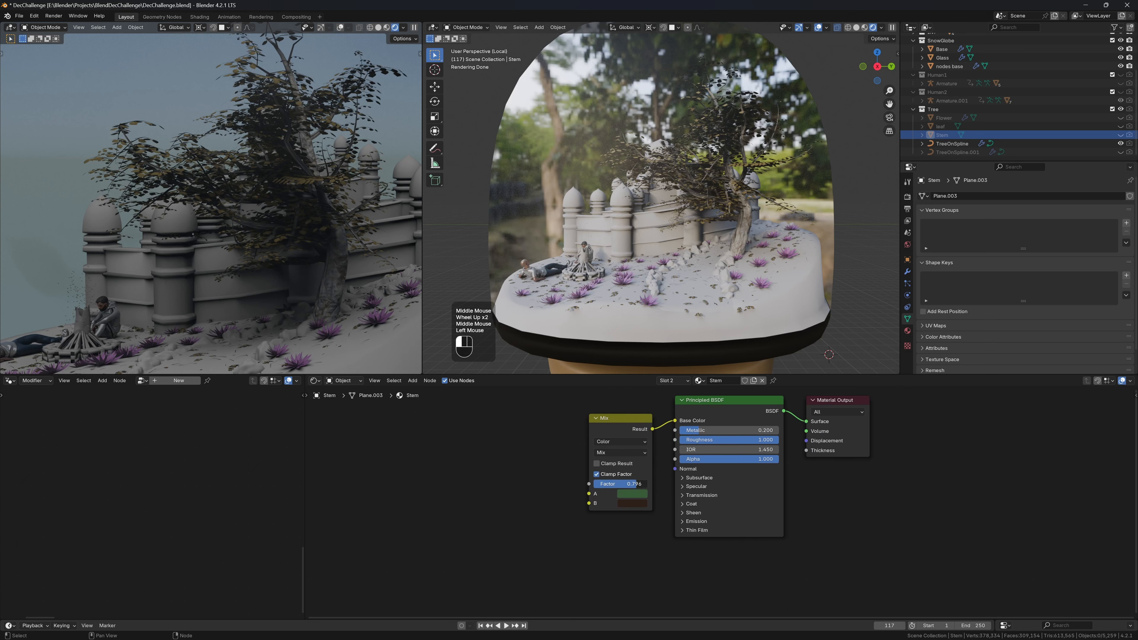
click(634, 505)
drag(709, 429, 709, 420)
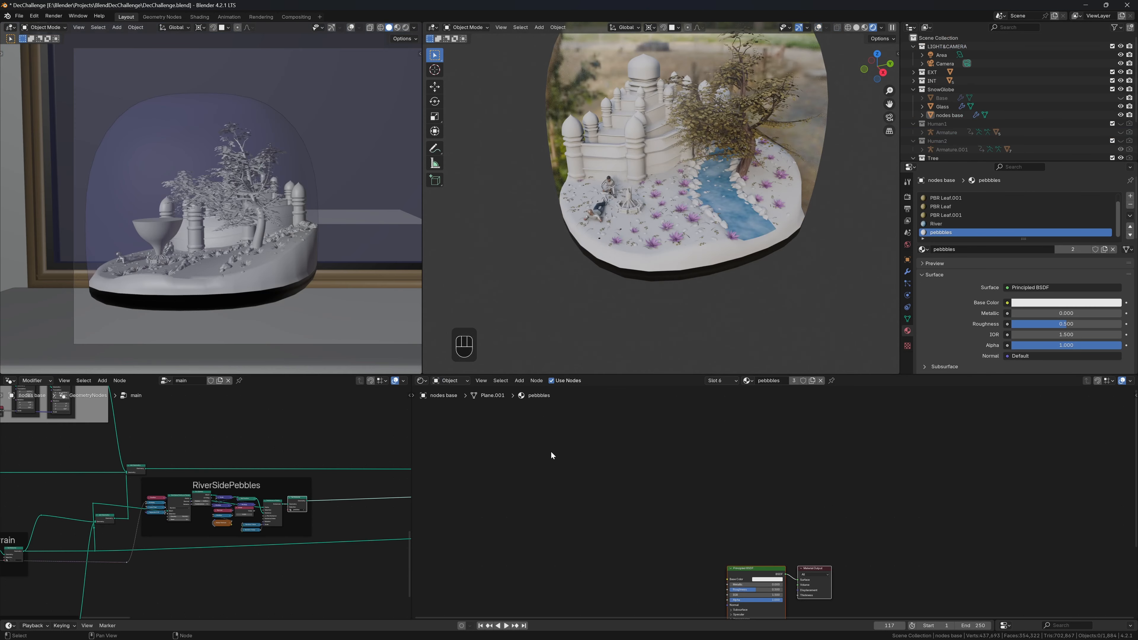
Step: Add Texture Coordinate and Mapping nodes to the pebbles material through the texture setup, and delete the Image Texture node it includes
middle_drag(717, 538, 788, 431)
scroll(719, 494, up, 1)
click(719, 493)
scroll(729, 504, up, 2)
click(789, 430)
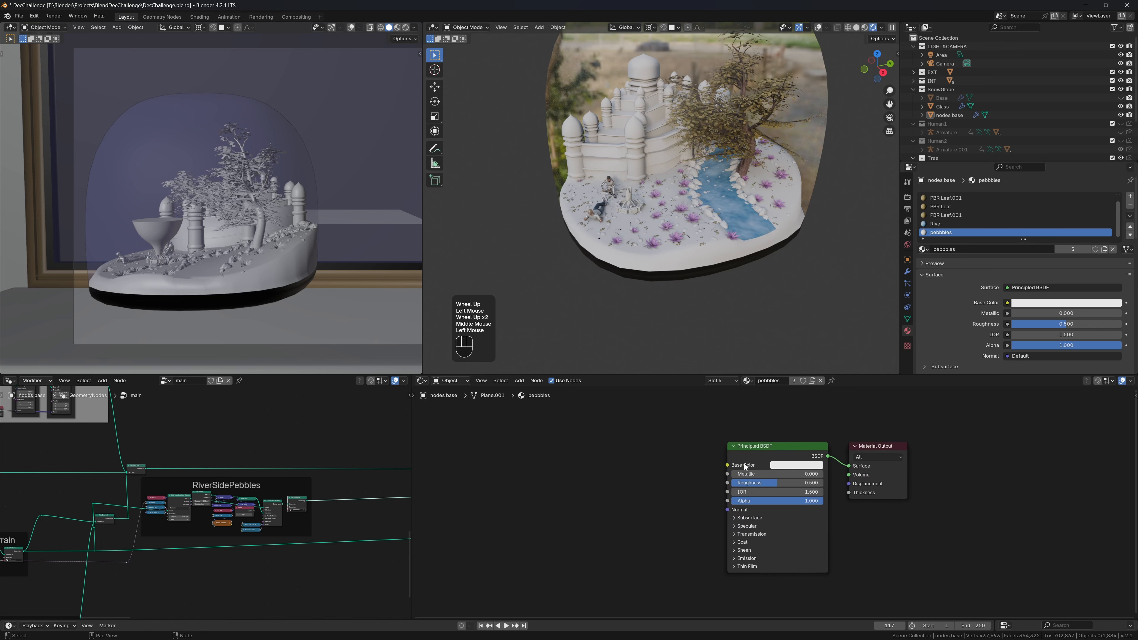
click(768, 444)
key(ctrl+t)
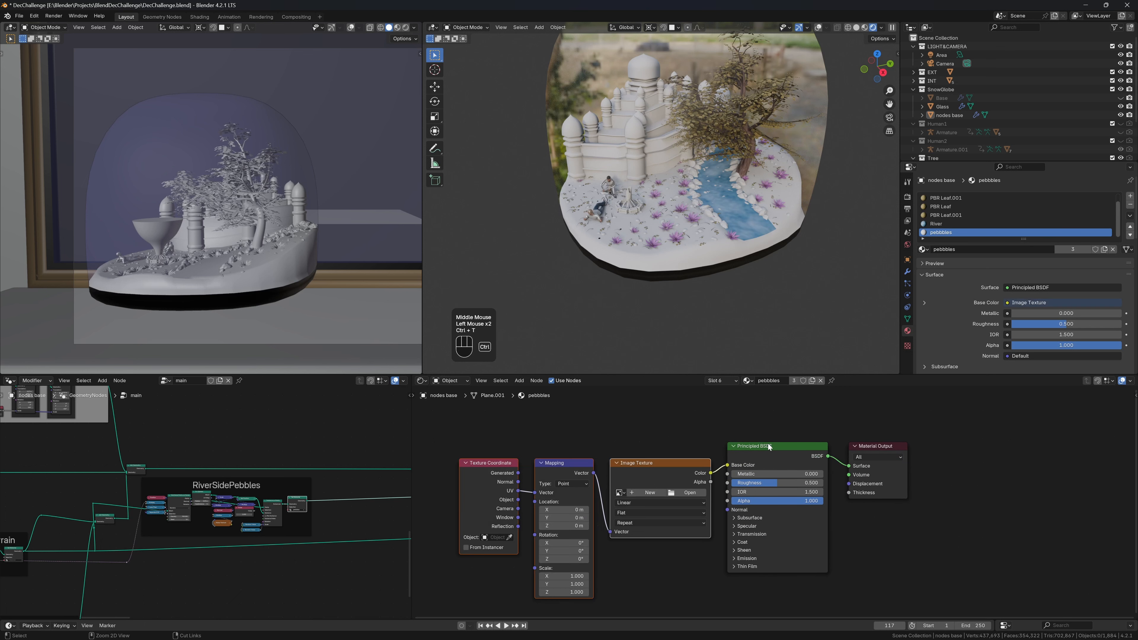
click(635, 472)
key(ctrl+x)
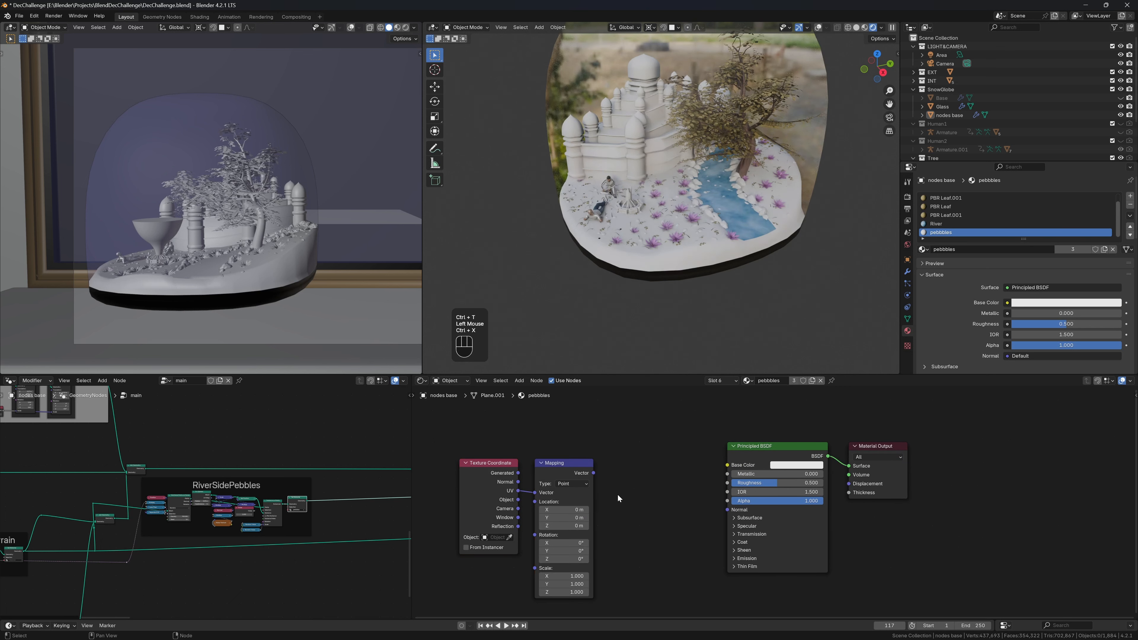
Step: Link a Noise Texture between Mapping and the pebbles material's Base Color, and feed Mapping from the Object coordinates
drag(593, 473, 623, 479)
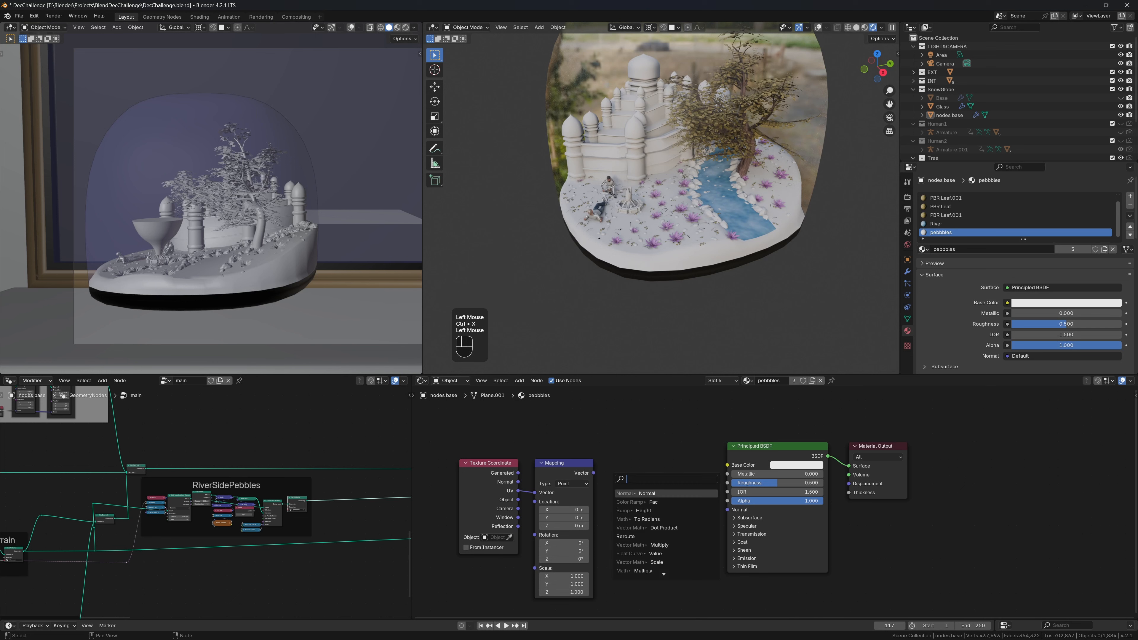
text(noise)
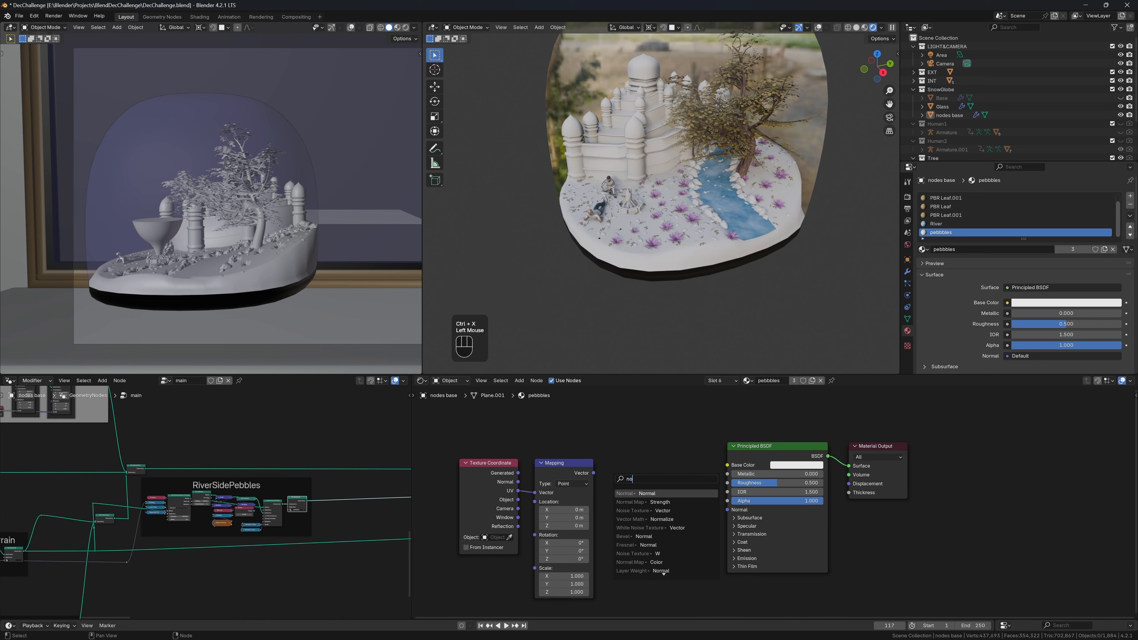
key(Return)
click(613, 479)
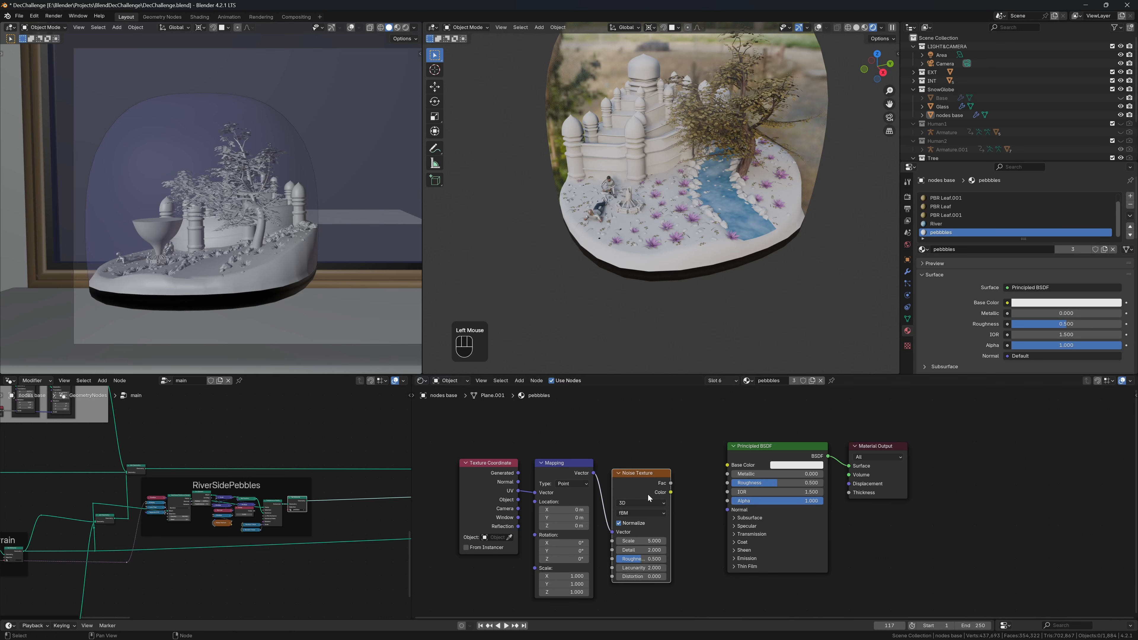
drag(671, 492, 726, 465)
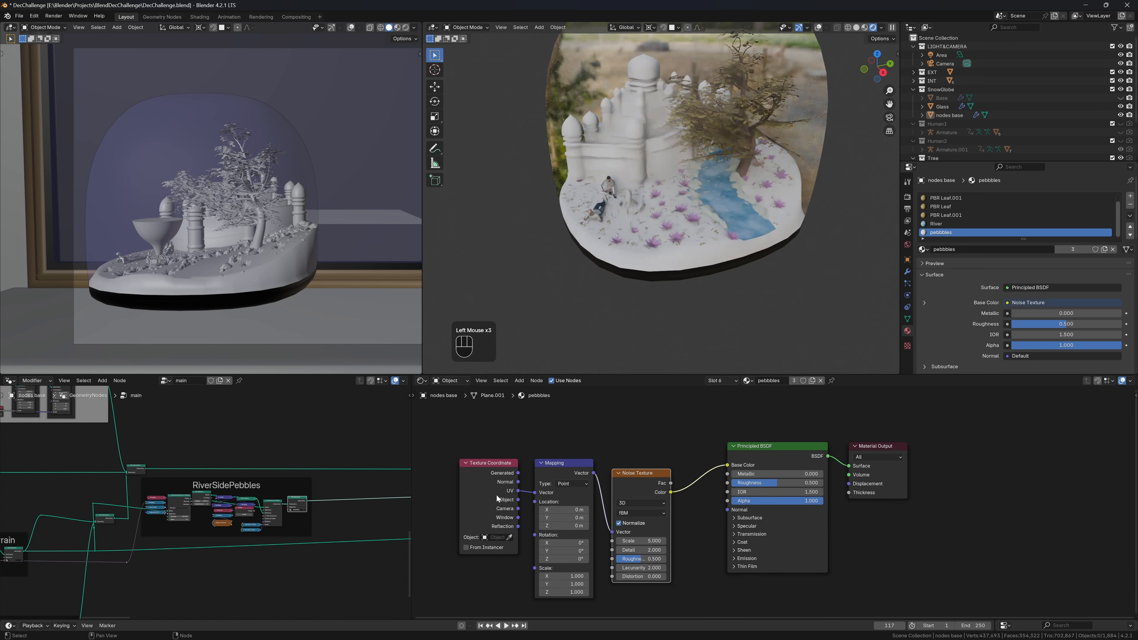
drag(518, 499, 459, 496)
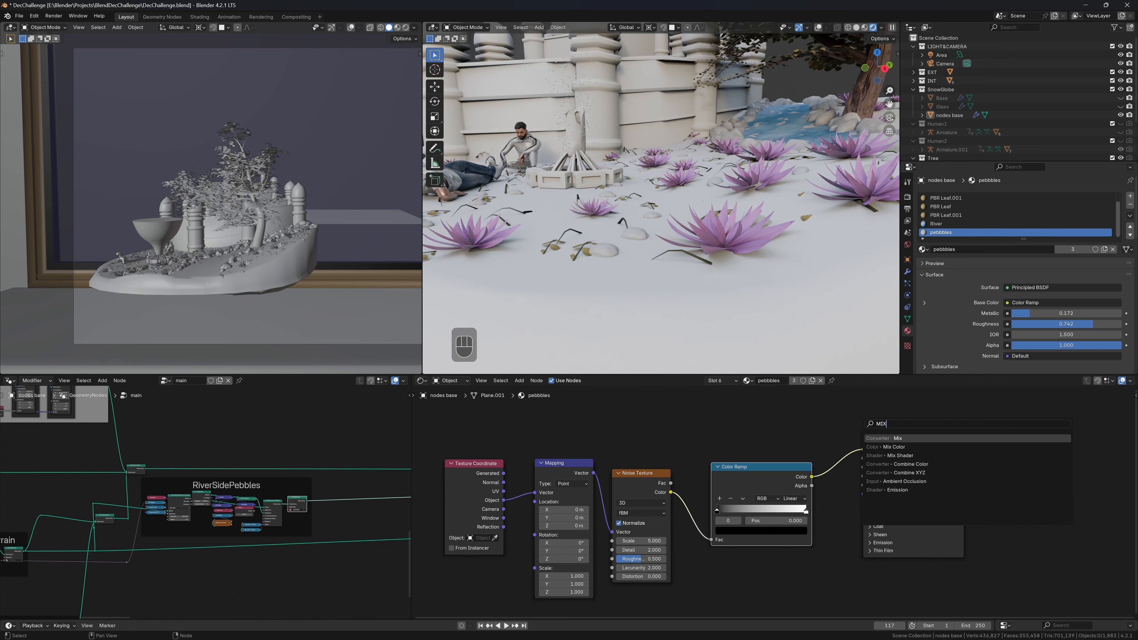
Step: Insert a color Mix node between the Color Ramp and the Principled BSDF, and make its B color a dark brown
key(Return)
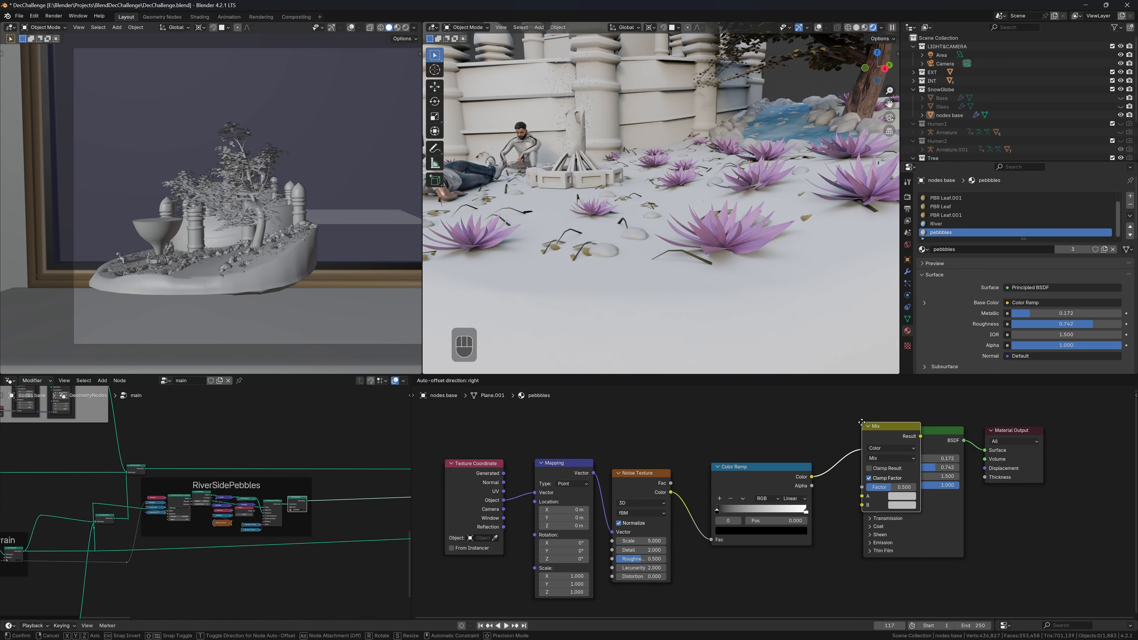
click(828, 450)
click(872, 531)
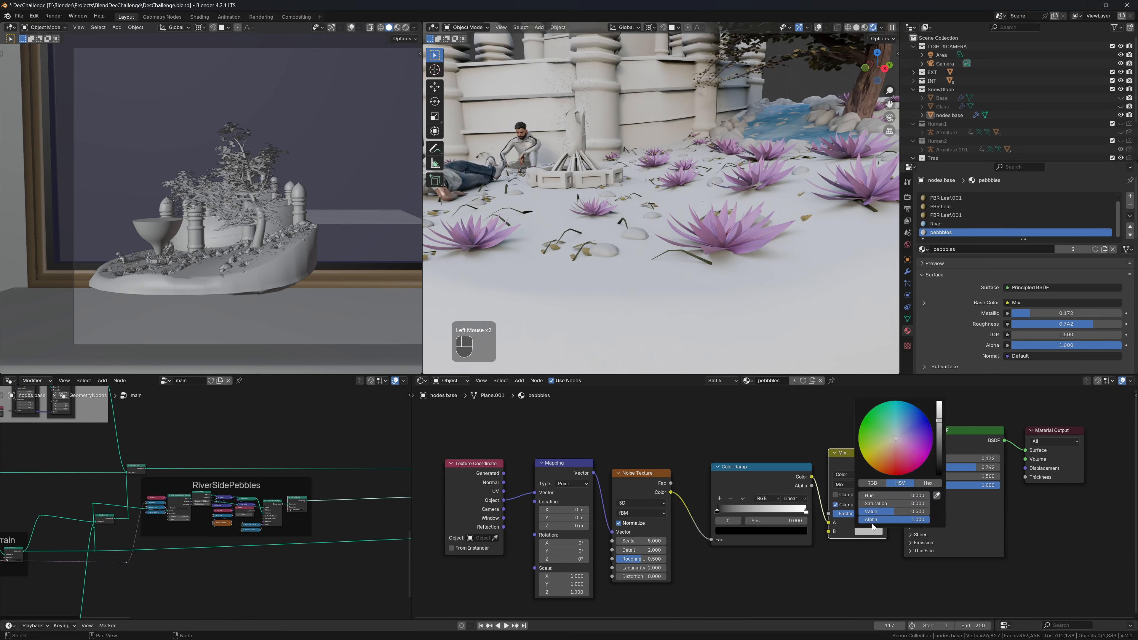
click(884, 454)
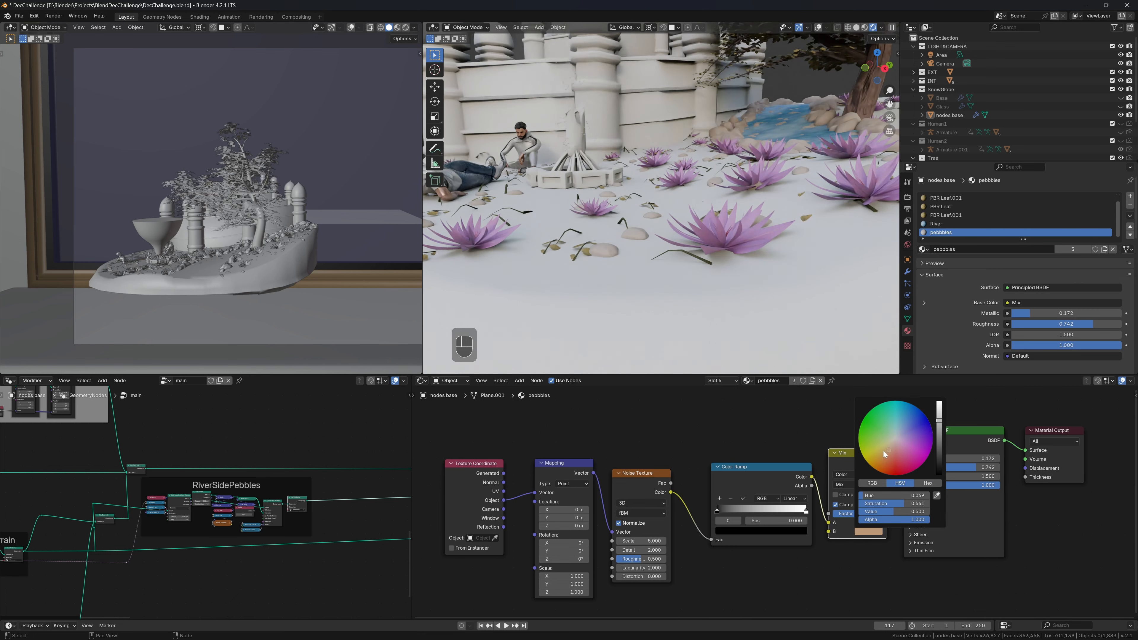
drag(940, 420, 939, 448)
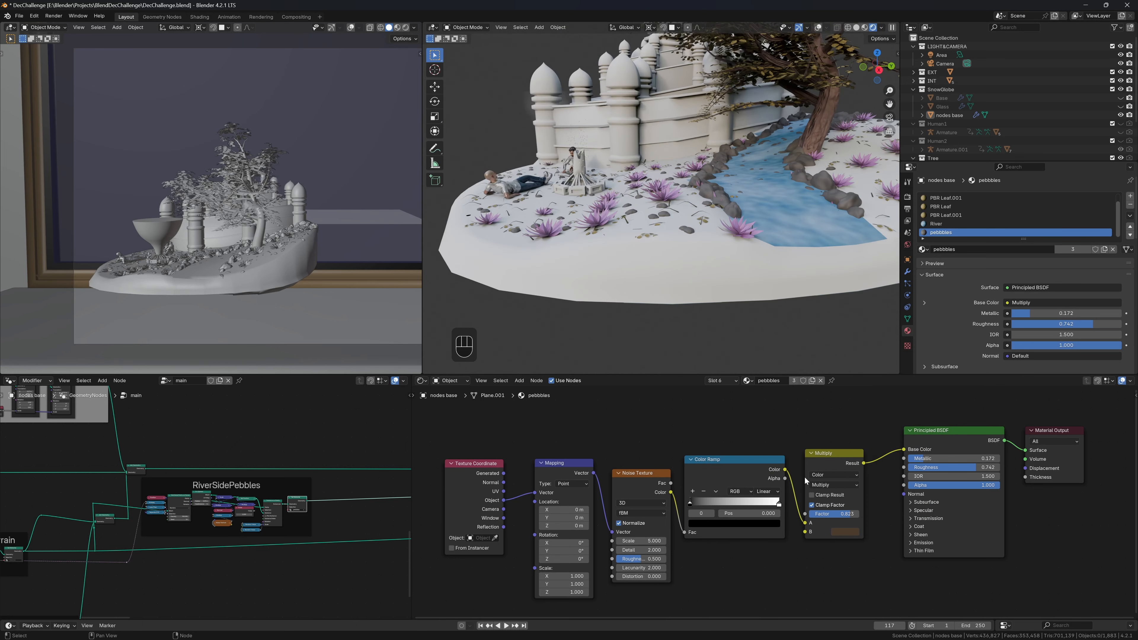
Step: Add a Bump node with the Color Ramp's Color feeding its Height, and connect it to the Principled BSDF's Normal
drag(805, 532, 819, 535)
text(VUMP)
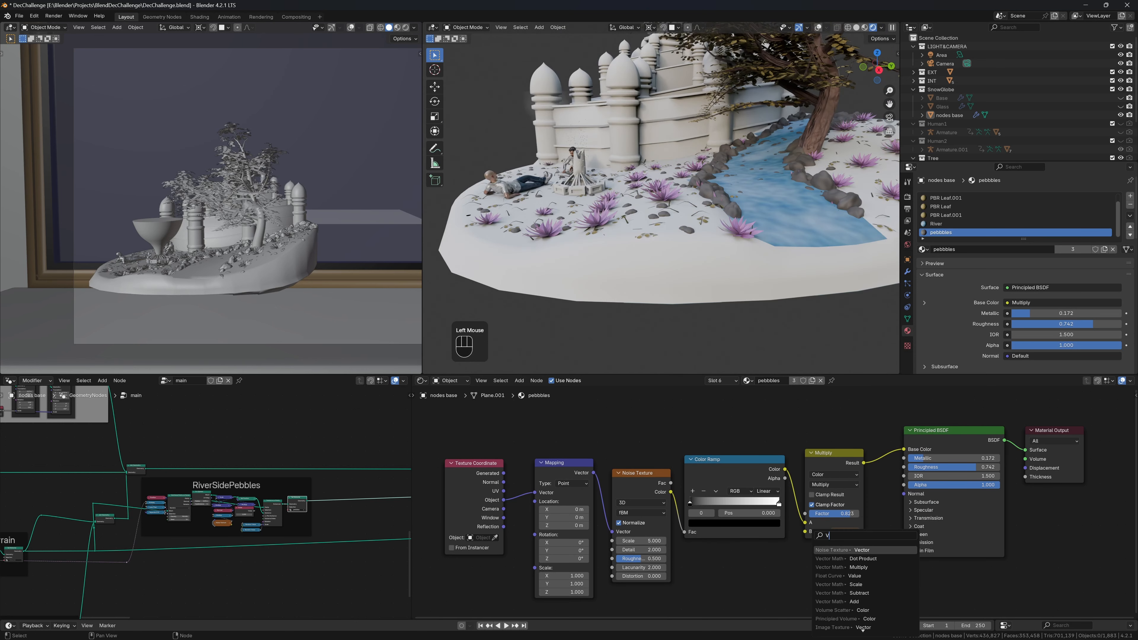
key(BackSpace)
key(BackSpace)
key(BackSpace)
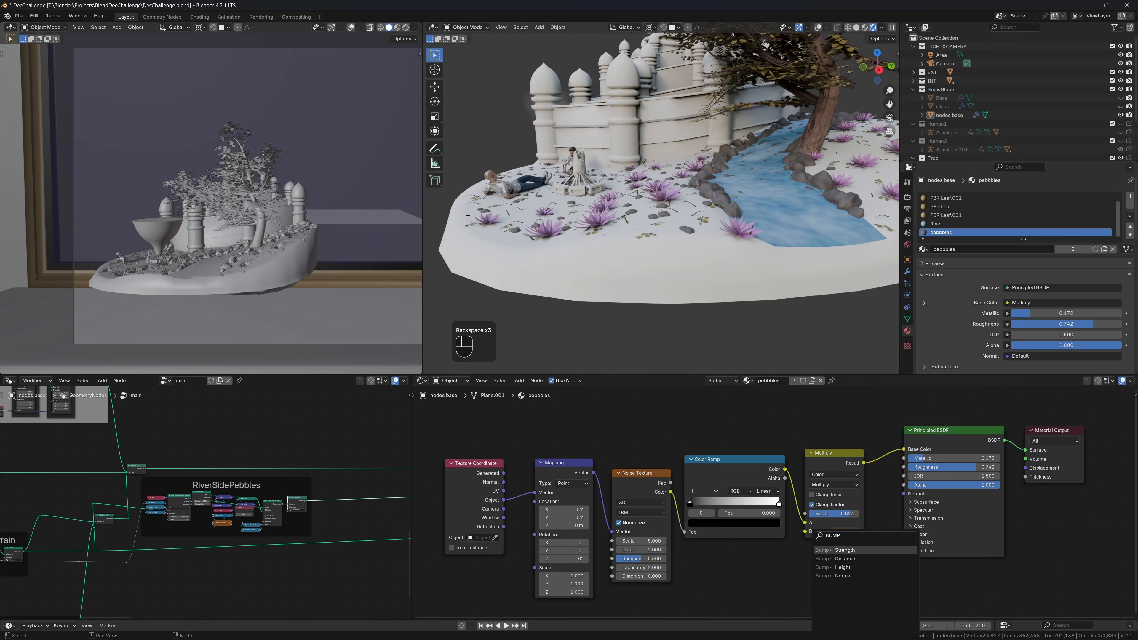
key(Down)
key(Return)
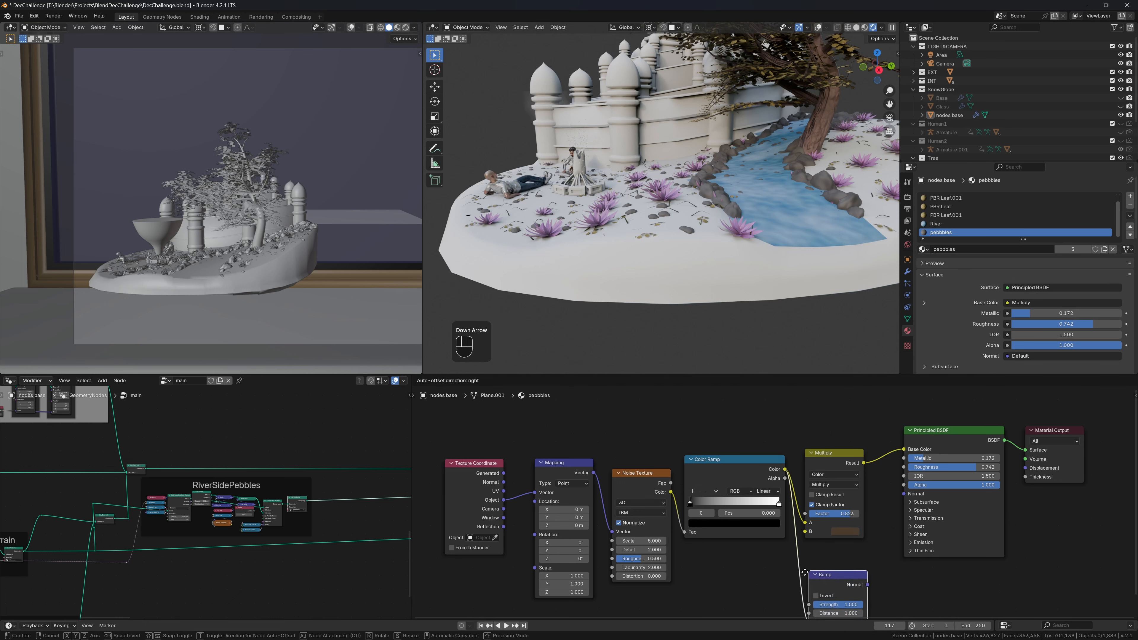
click(804, 554)
drag(867, 567, 895, 505)
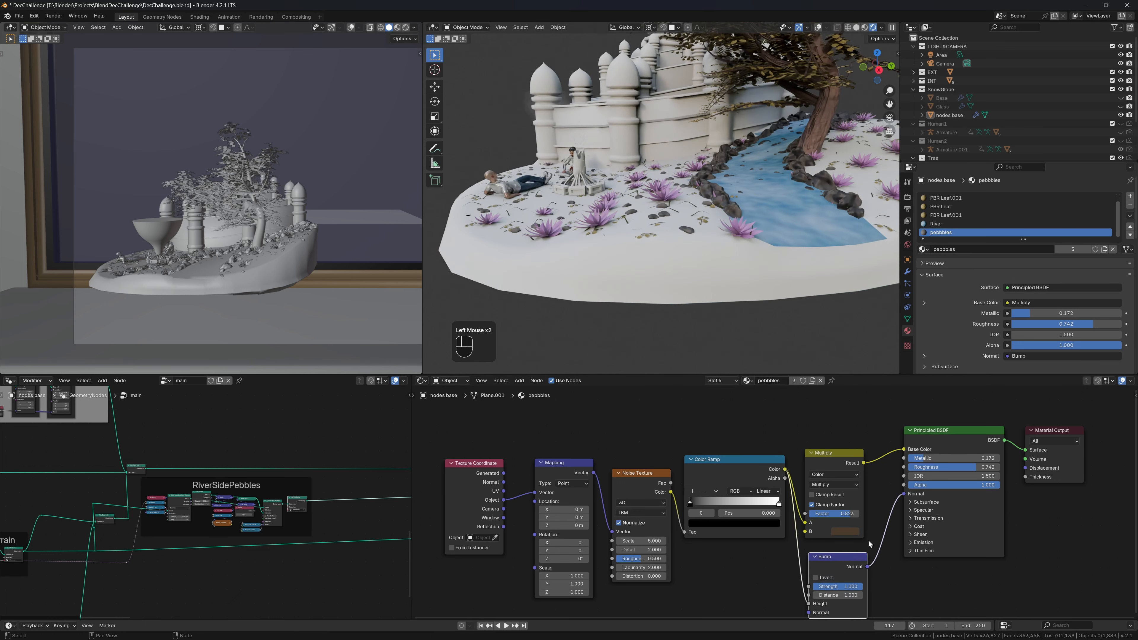
Step: Set the pebbles material's Bump node Strength to 0.2 and save the file
middle_drag(868, 540, 861, 484)
click(829, 540)
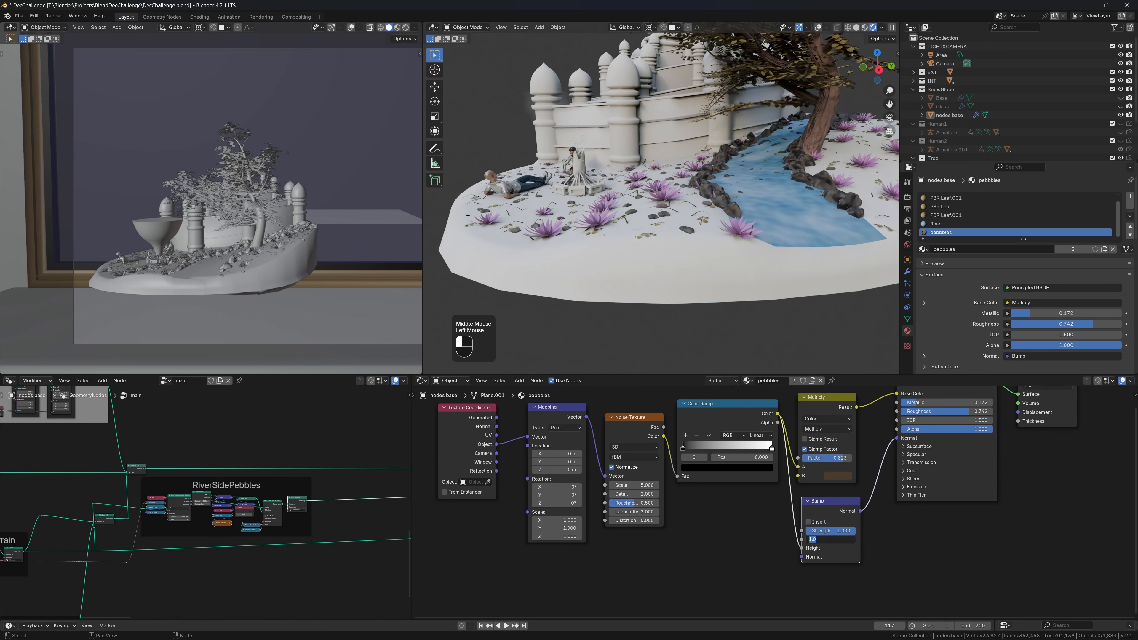
double_click(829, 531)
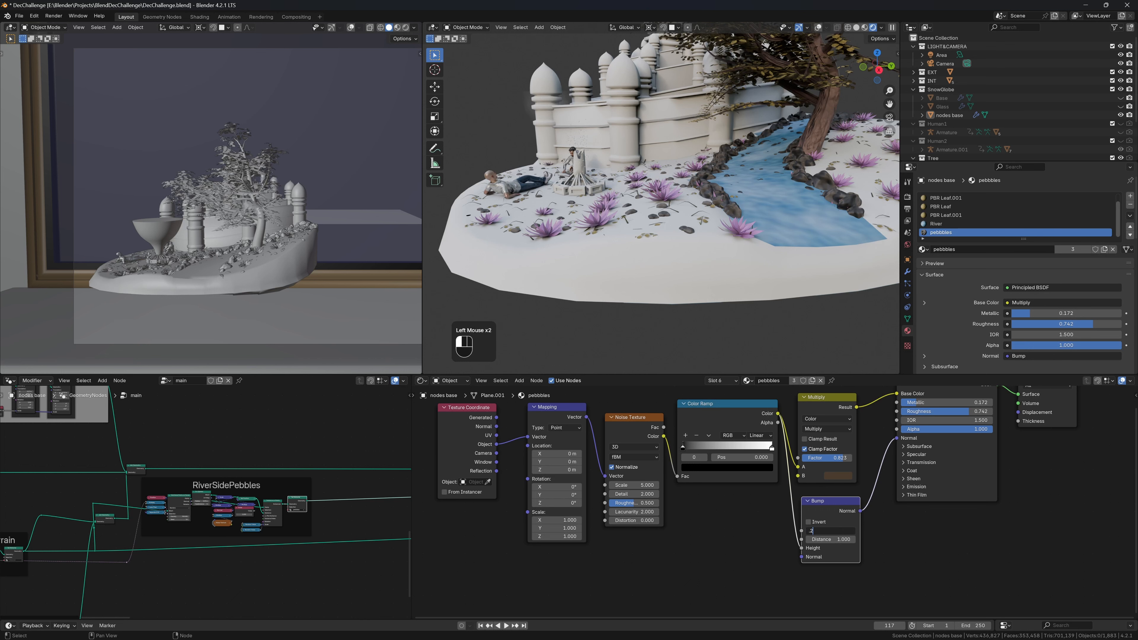
text(.2)
key(Return)
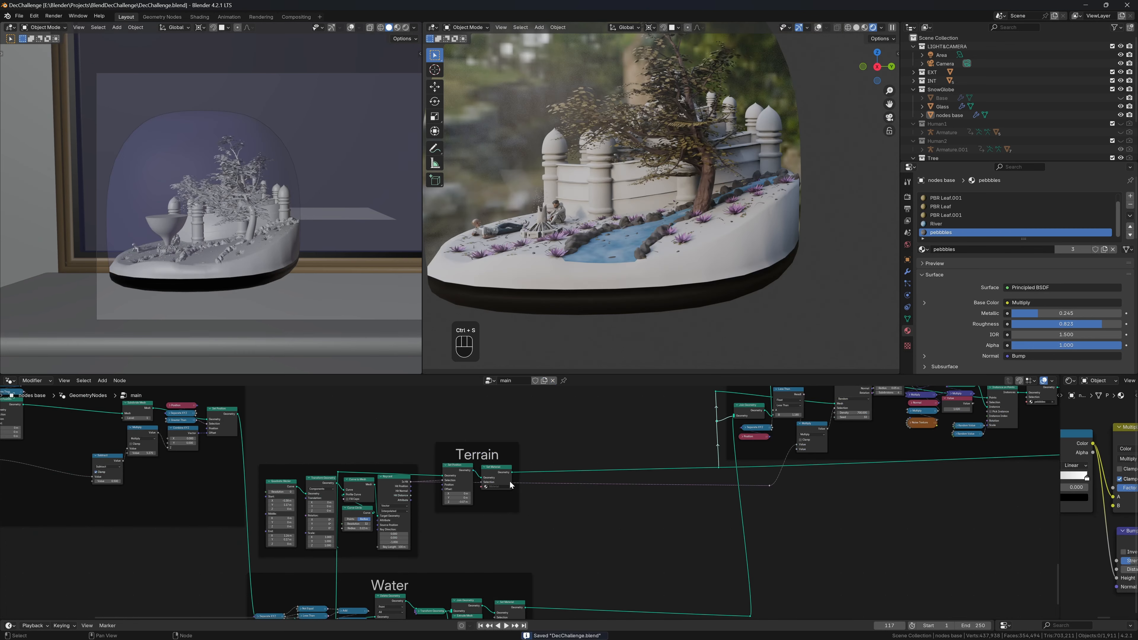
key(ctrl+s)
Step: Insert a Store Named Attribute node after Set Material in the Terrain frame and set its data type to Vector
scroll(510, 477, up, 2)
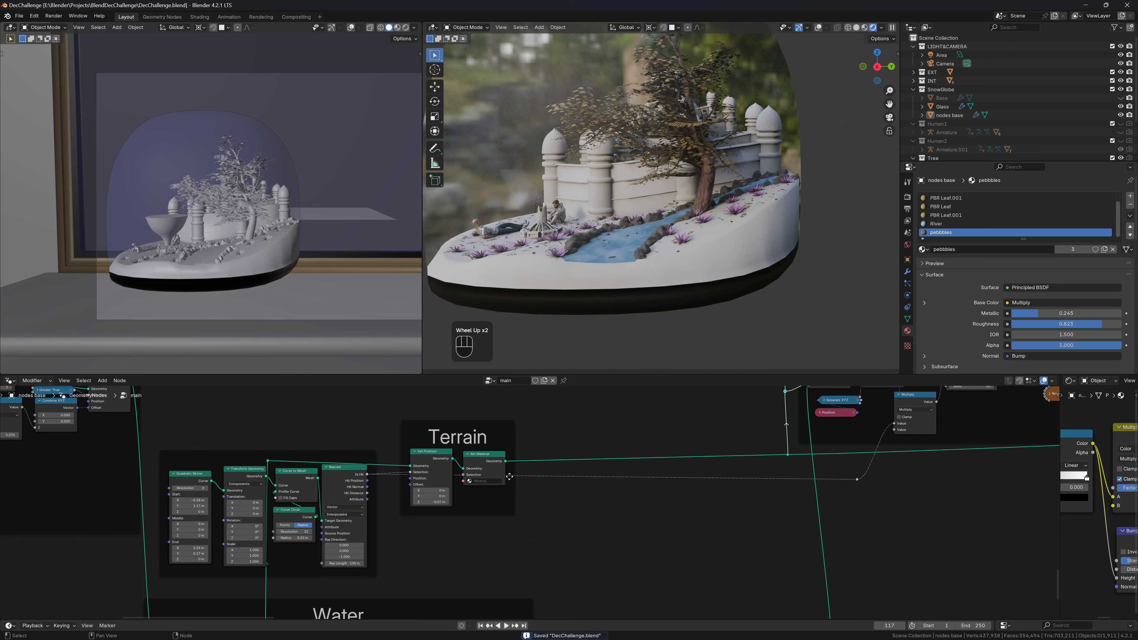
key(shift+a)
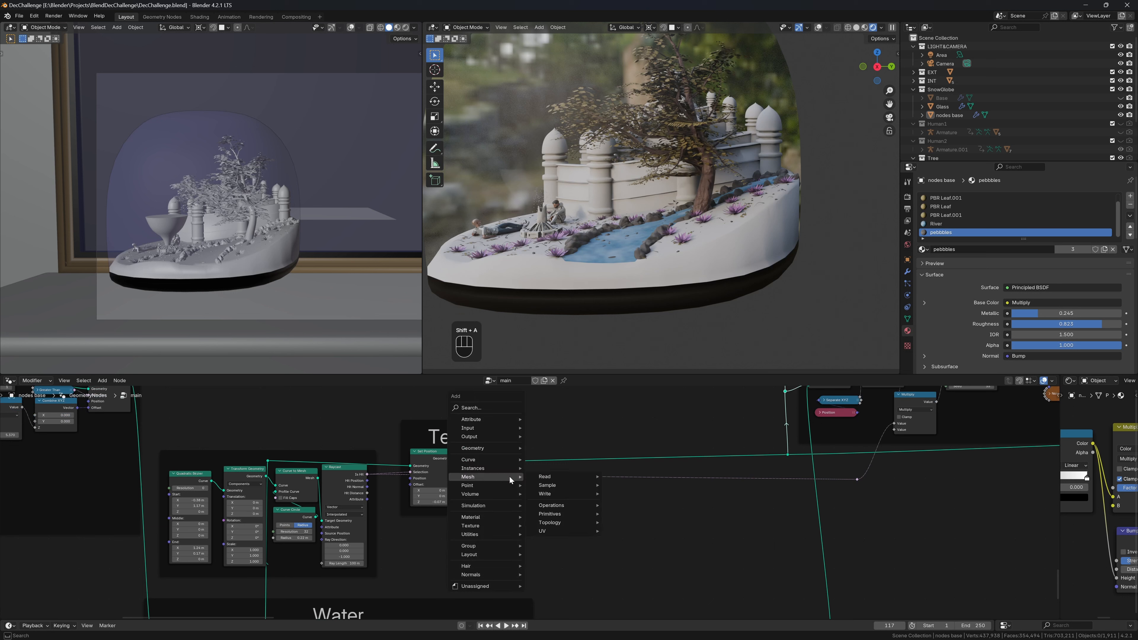
text(store)
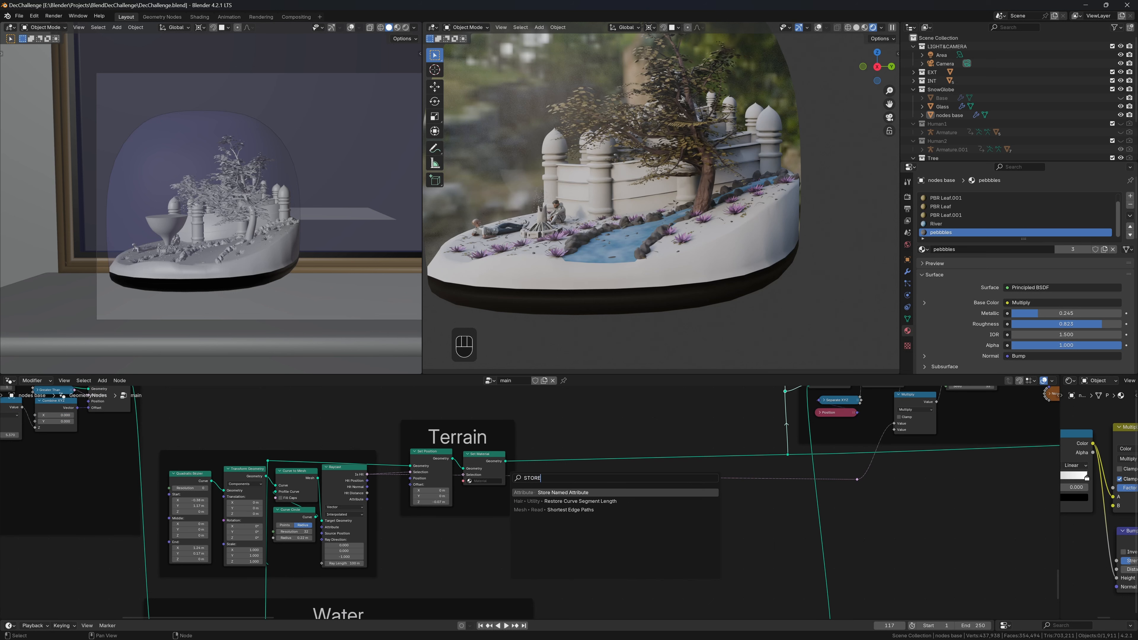
key(Return)
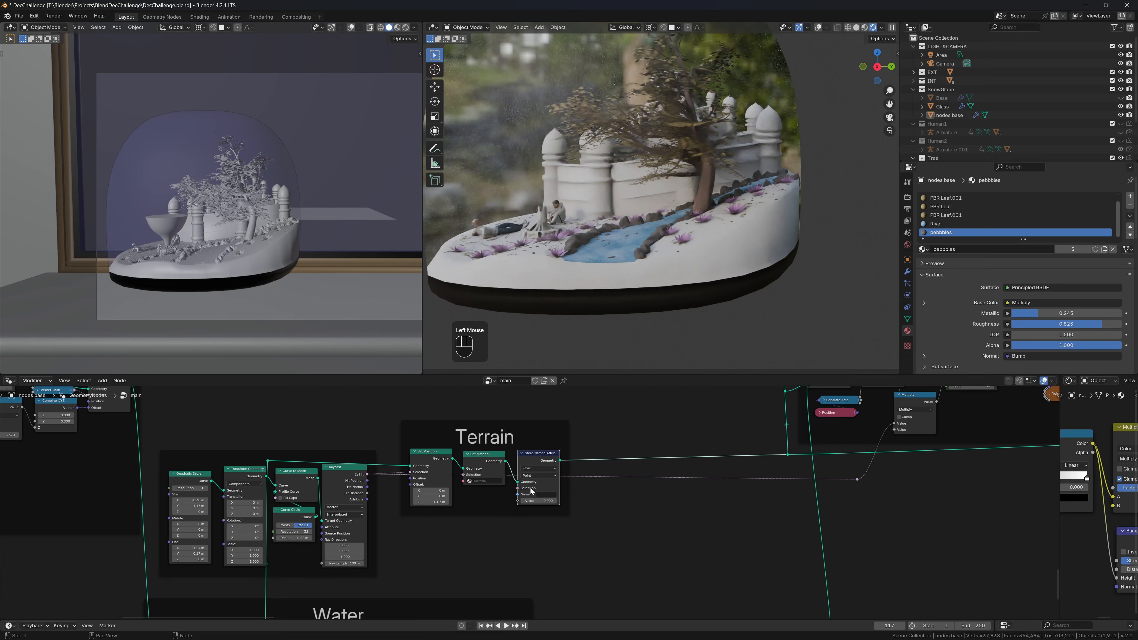
double_click(618, 444)
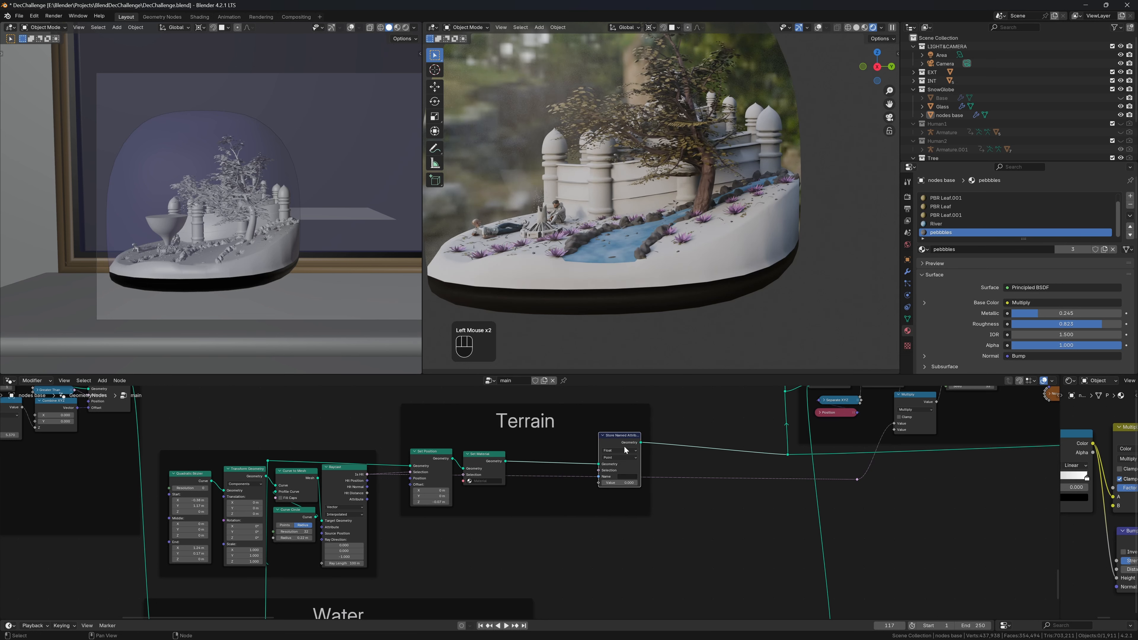
click(625, 449)
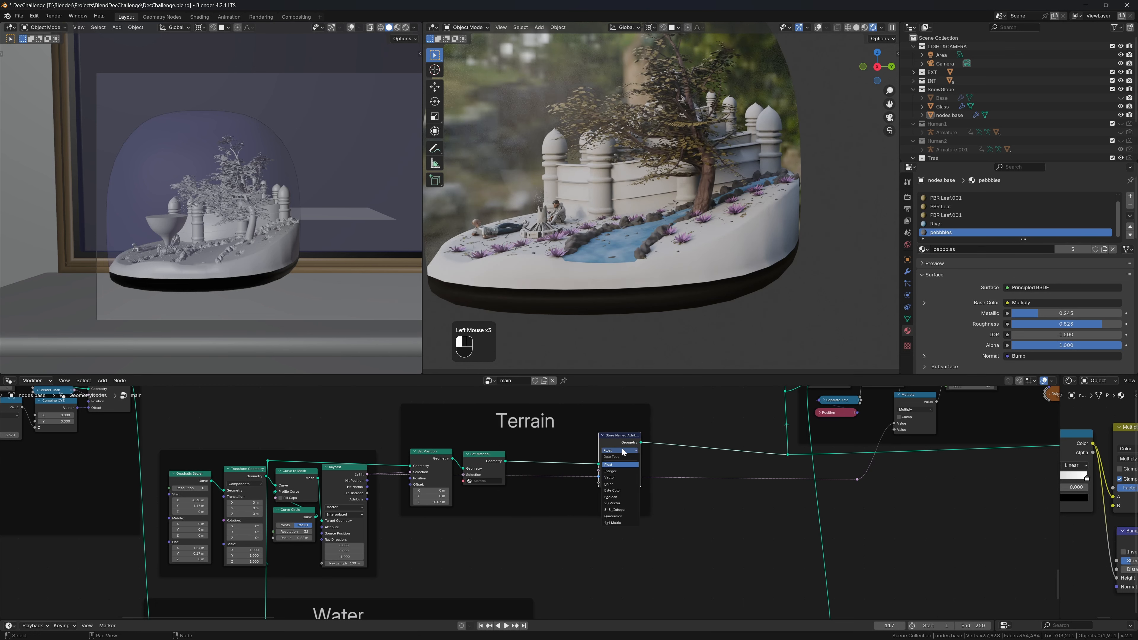
click(621, 478)
middle_drag(621, 479, 643, 482)
scroll(712, 511, up, 2)
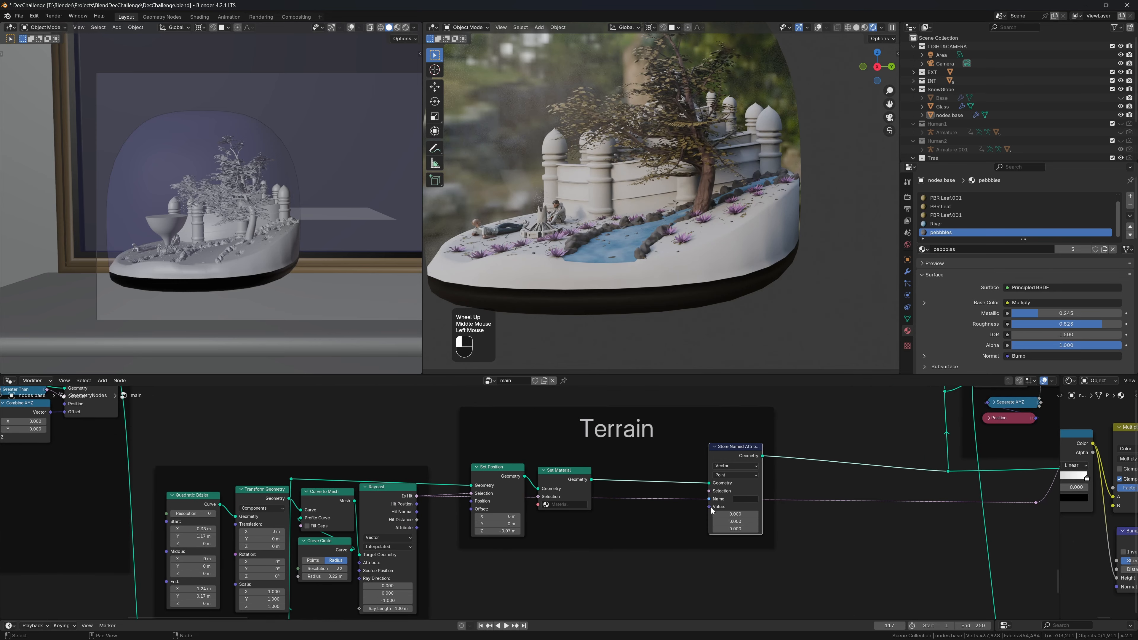
Step: Add a UV Unwrap node that feeds the Value input of the Store Named Attribute node
drag(709, 507, 645, 520)
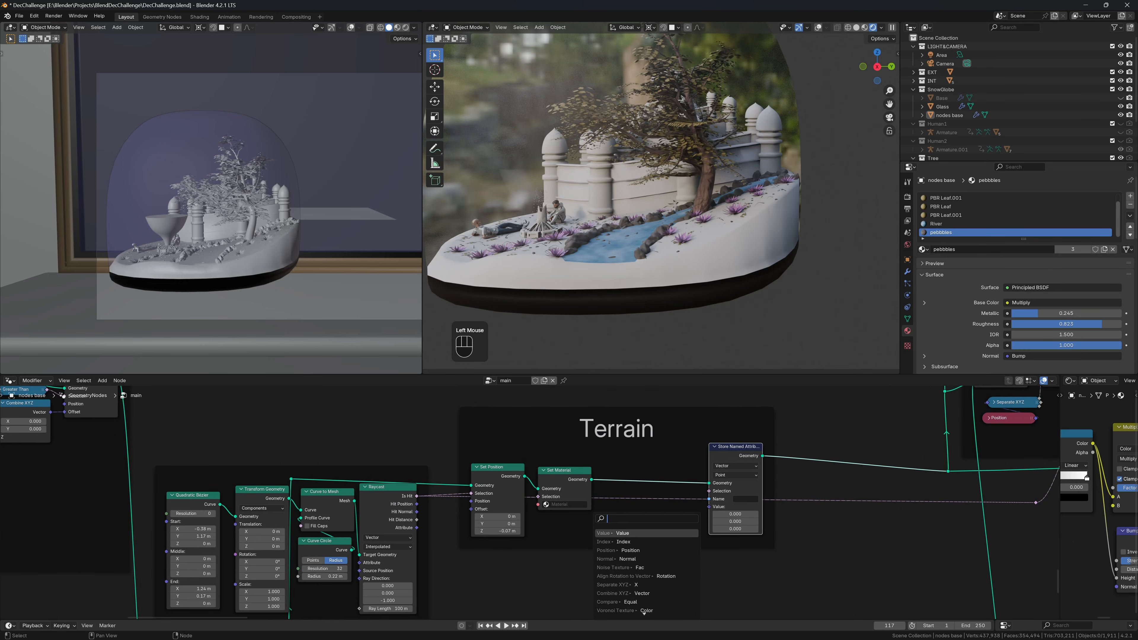
text(UV UN)
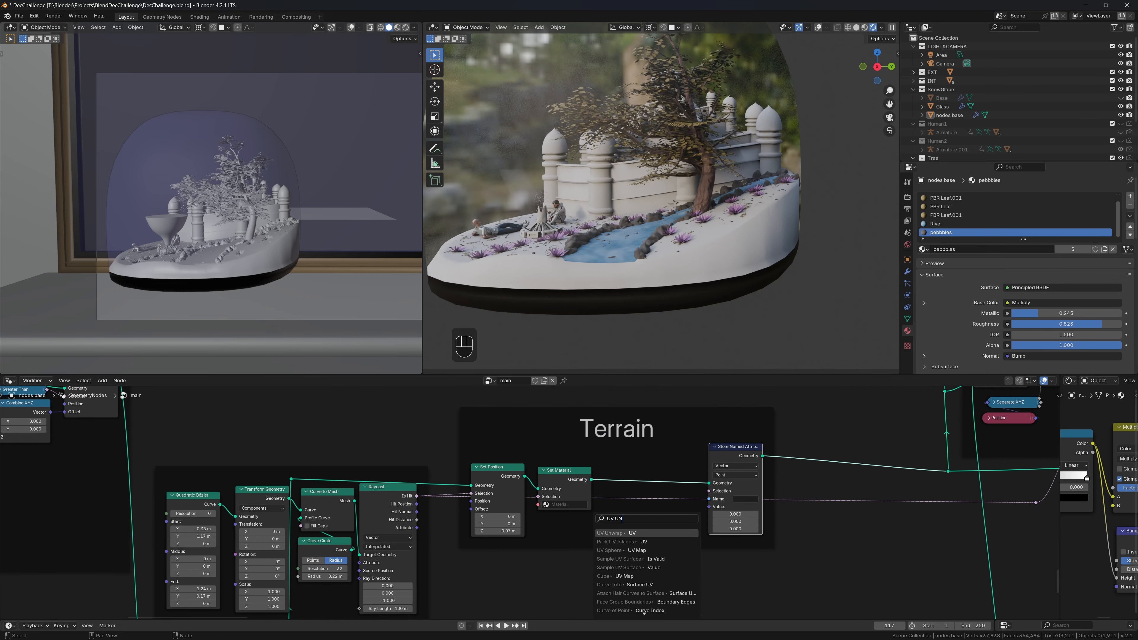
key(Return)
click(695, 517)
Step: Name the stored attribute terrainUV and copy that name
click(746, 499)
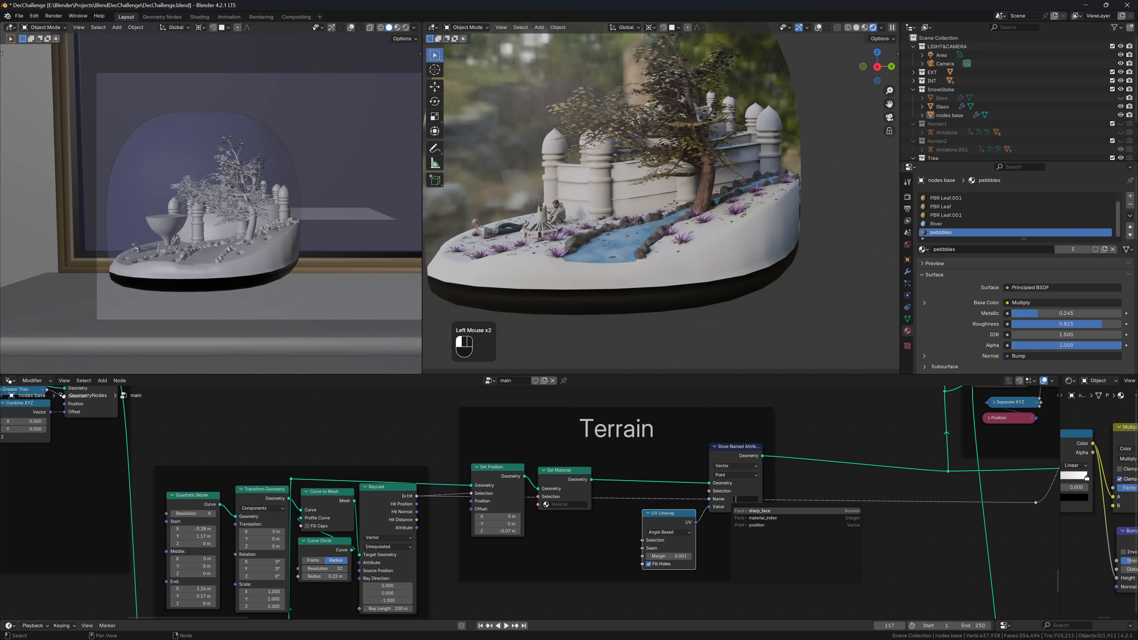
text(t)
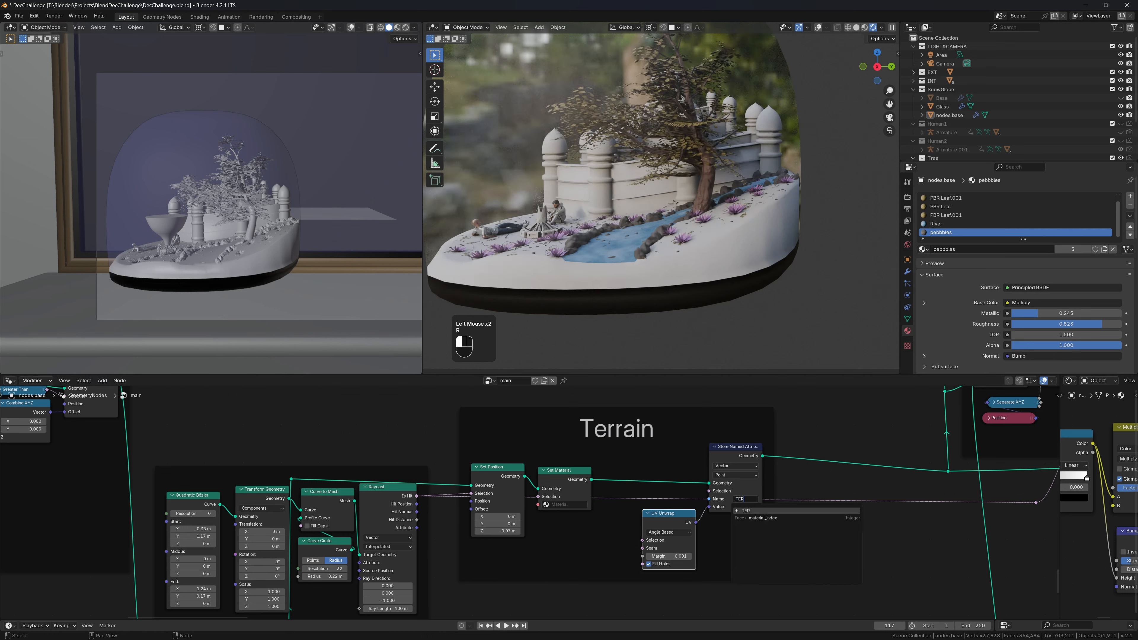
text(errainUV)
key(Return)
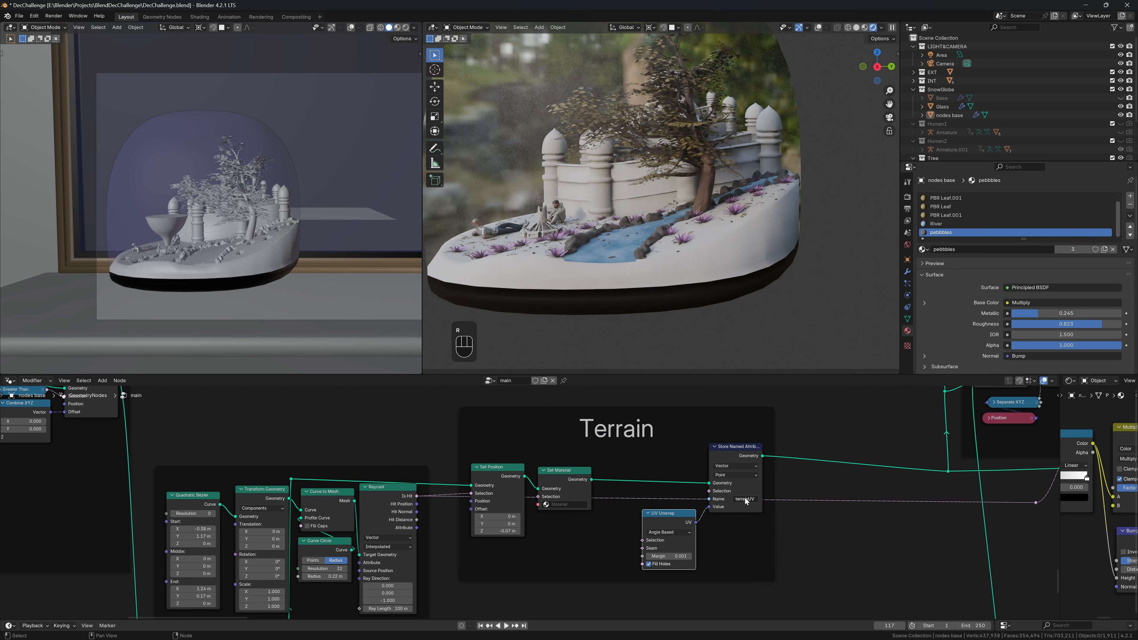
click(746, 499)
key(ctrl+c)
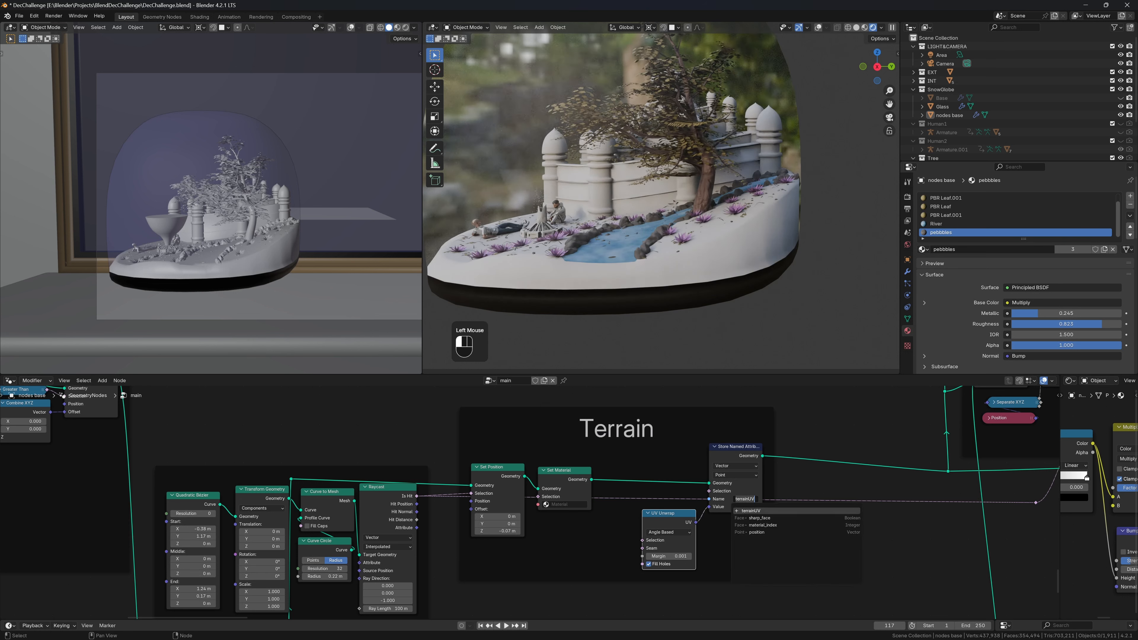
key(Return)
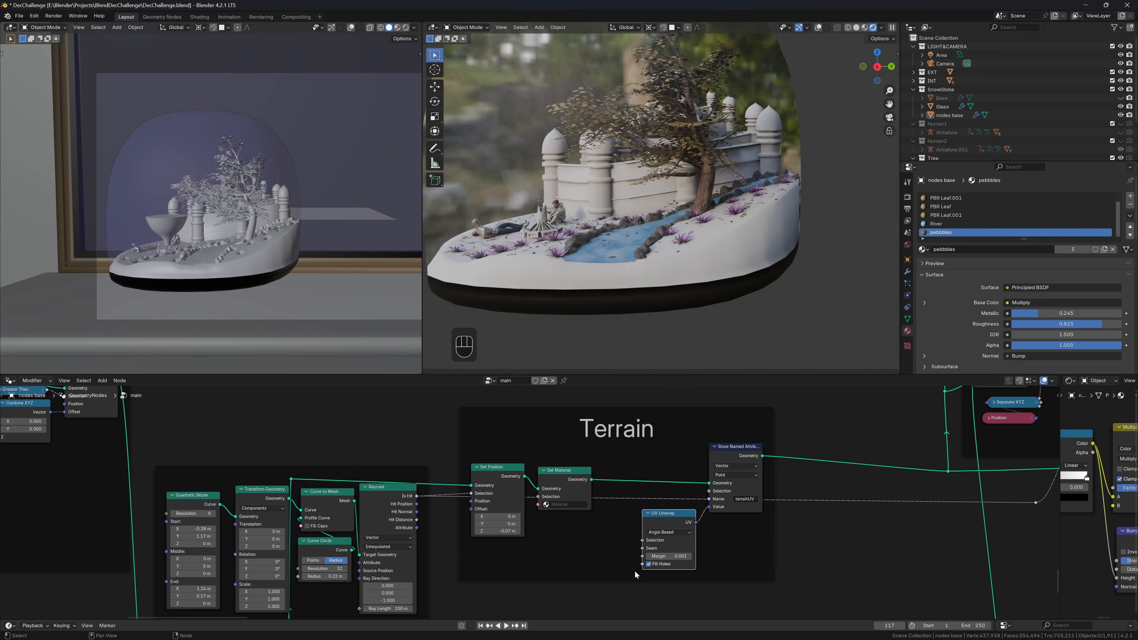
Step: Enlarge the shader editor, switch it to the Terrain material, and save the file
drag(1058, 409, 456, 395)
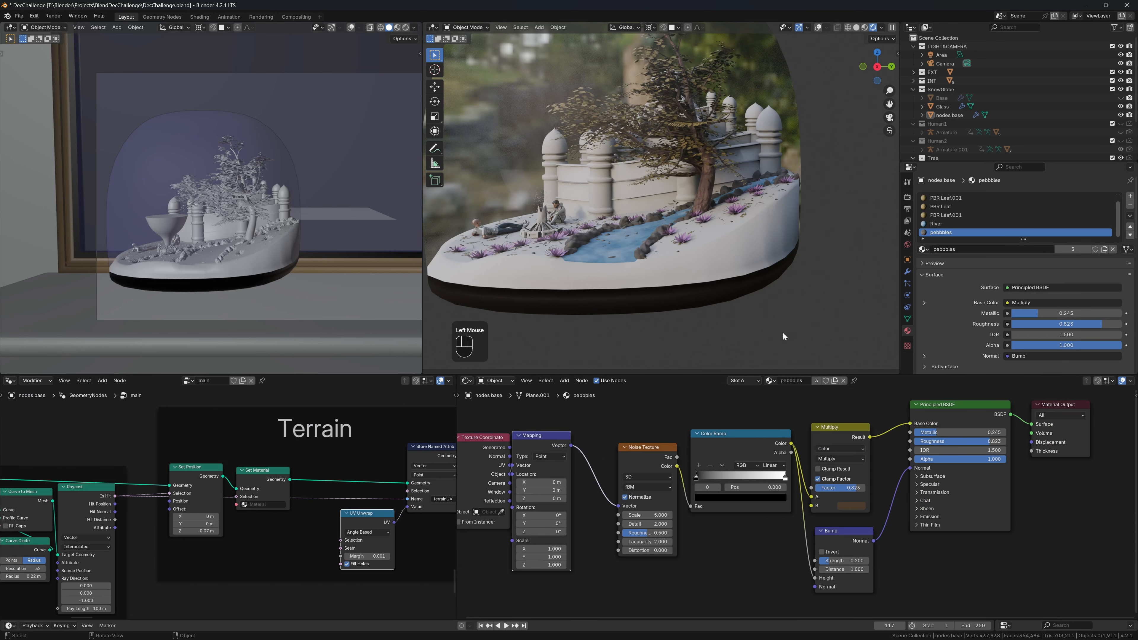
click(751, 381)
click(721, 399)
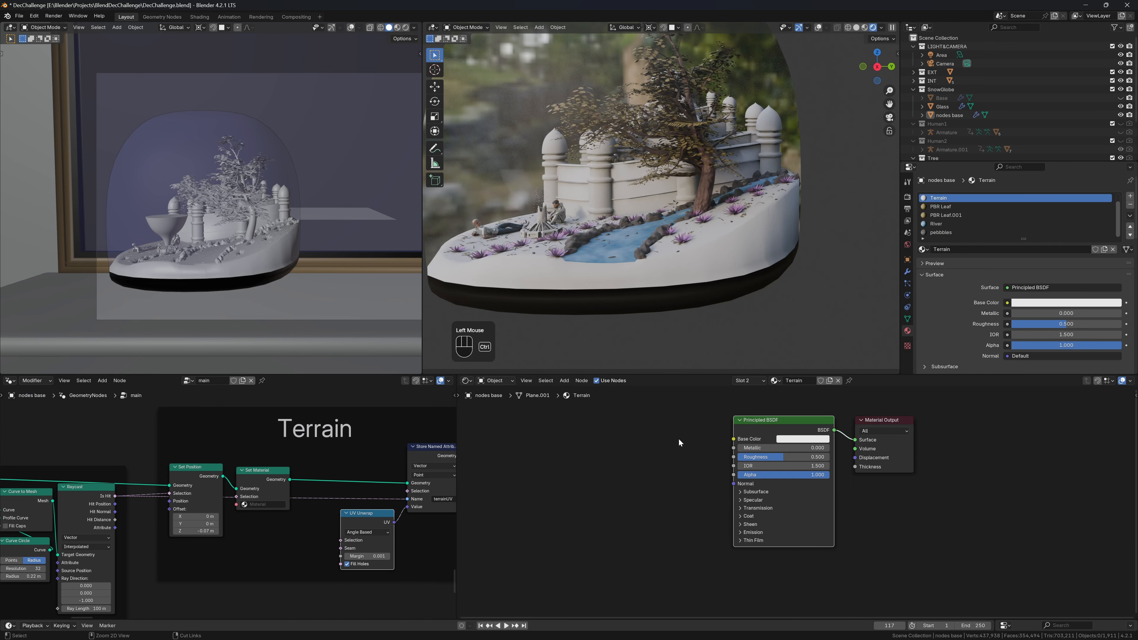
key(ctrl+s)
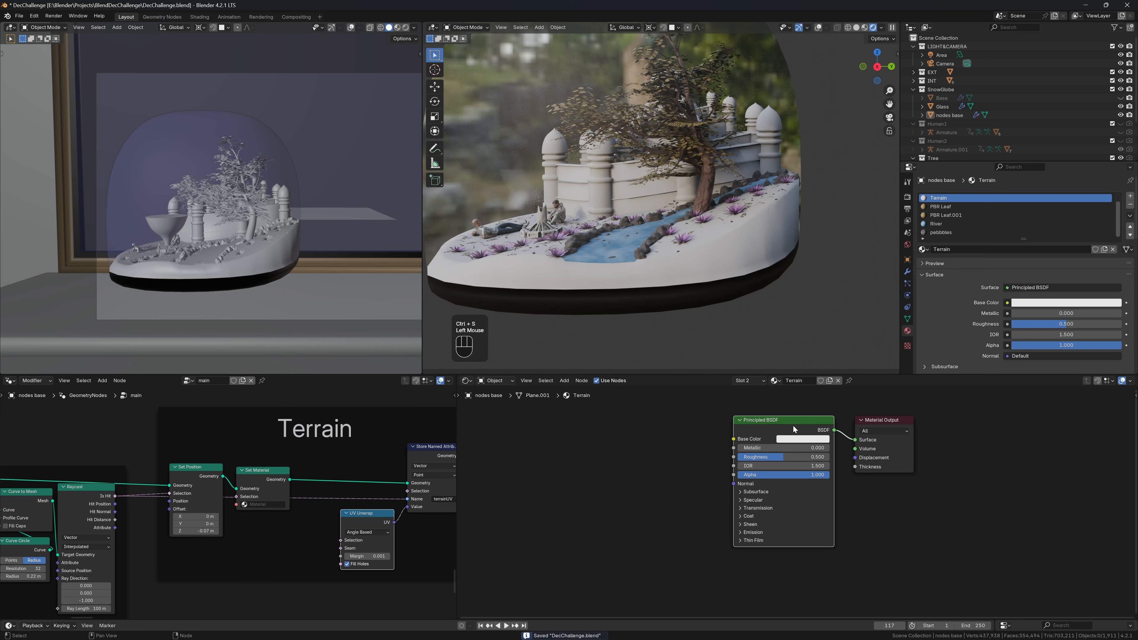
Step: Add the Image Texture and Mapping setup to the Terrain material's Principled BSDF, and delete its Texture Coordinate node
key(shift+a)
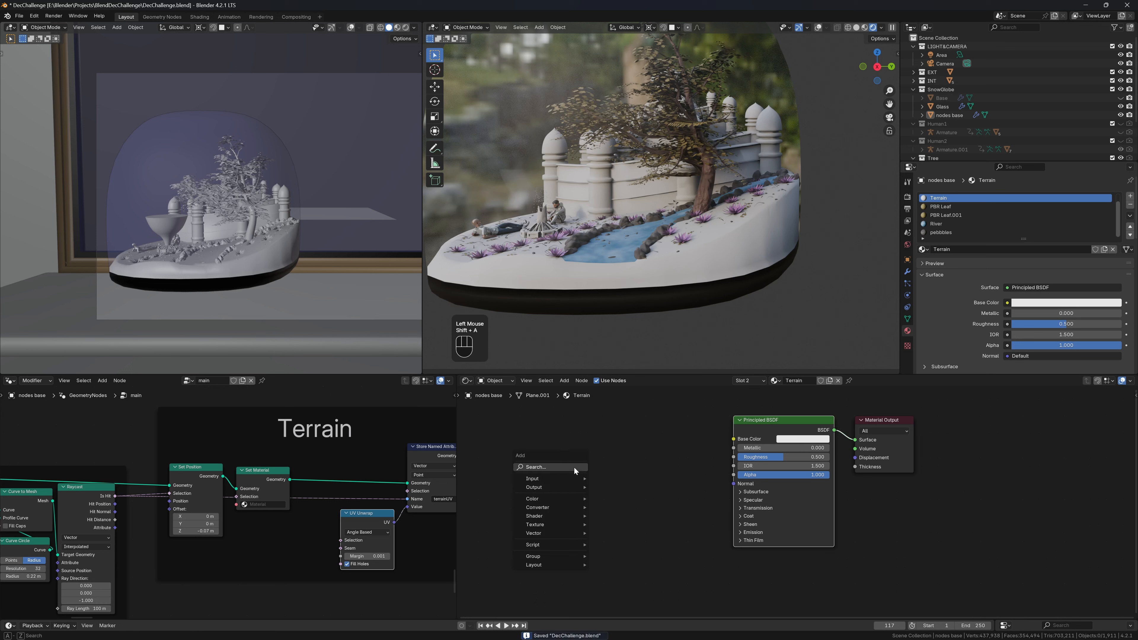
key(Escape)
click(734, 440)
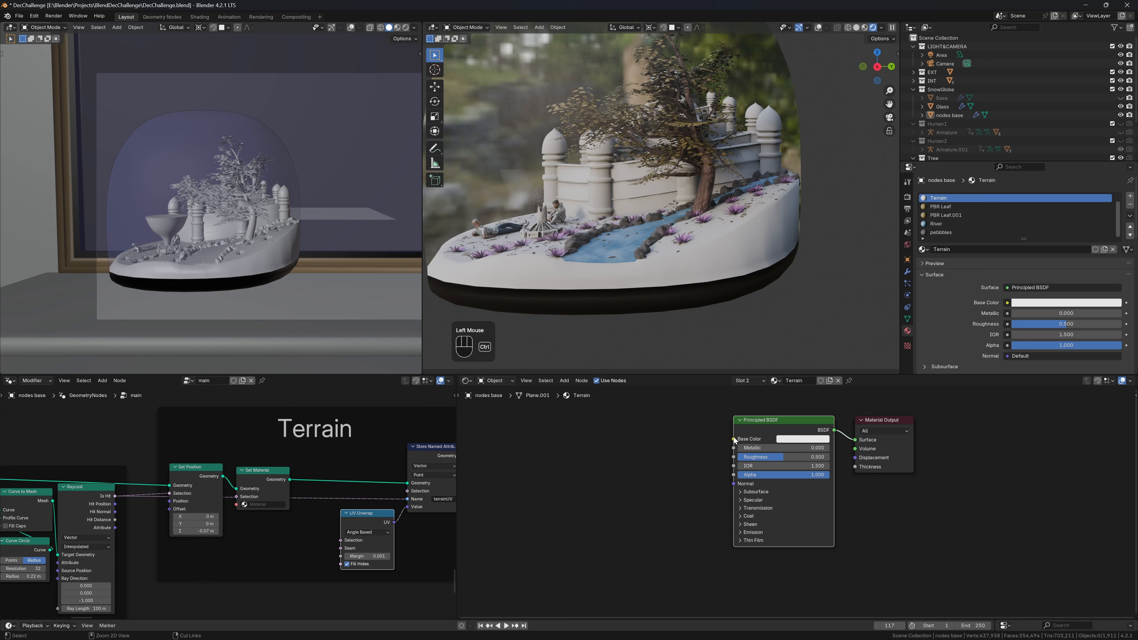
key(ctrl+t)
middle_drag(484, 446, 626, 450)
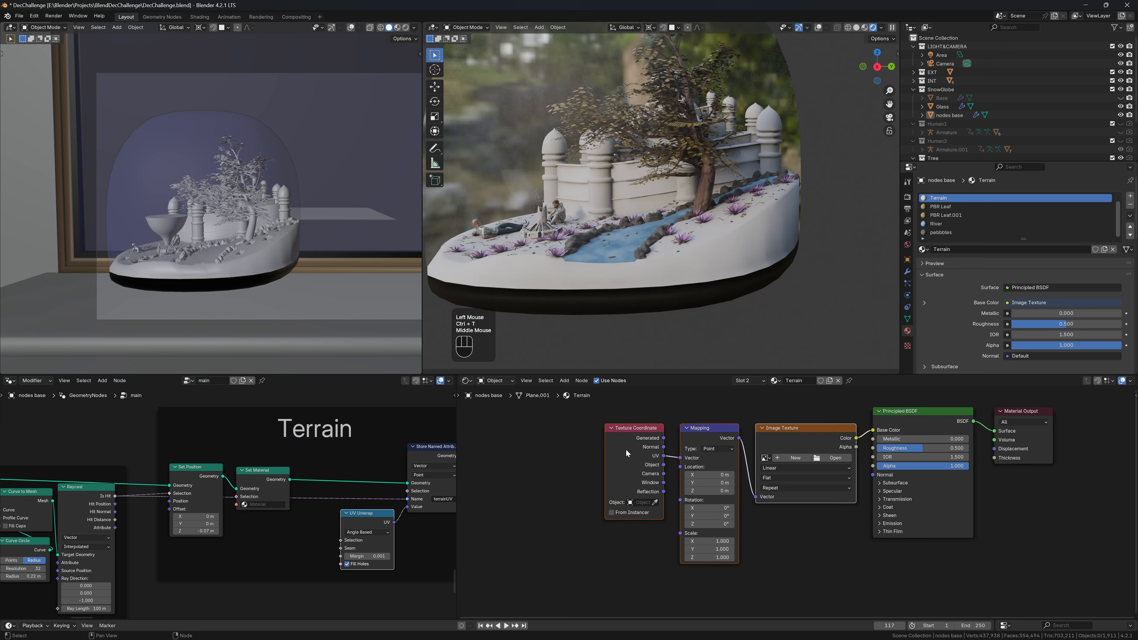
click(626, 449)
key(x)
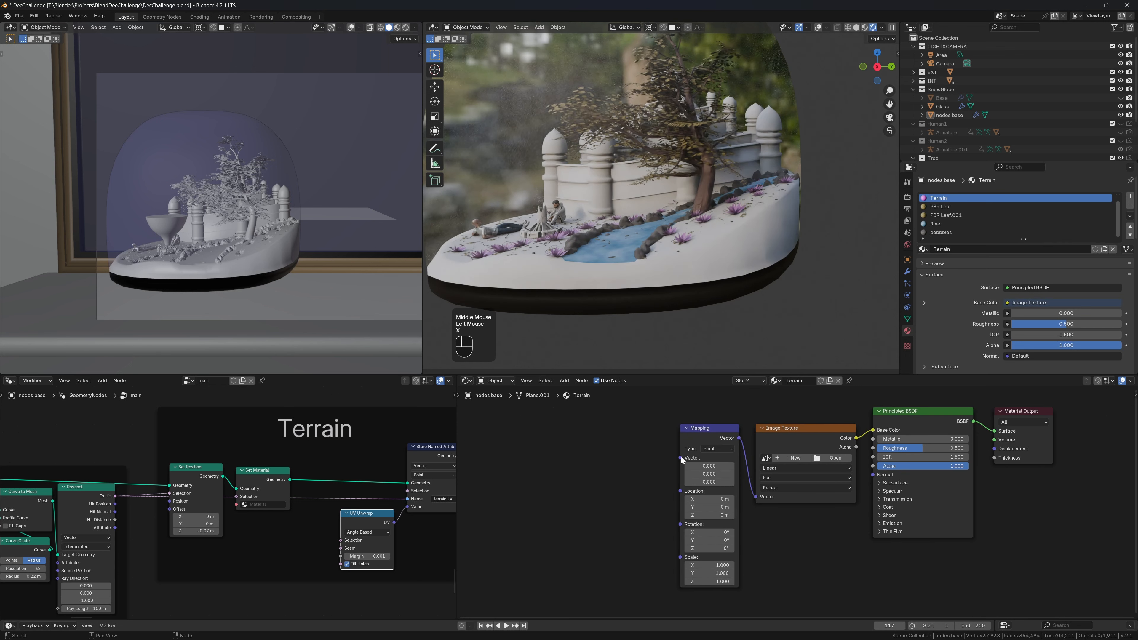
Step: Add an Attribute node whose Color feeds Mapping's Vector, and paste terrainUV as its name
drag(680, 457, 523, 462)
text(att)
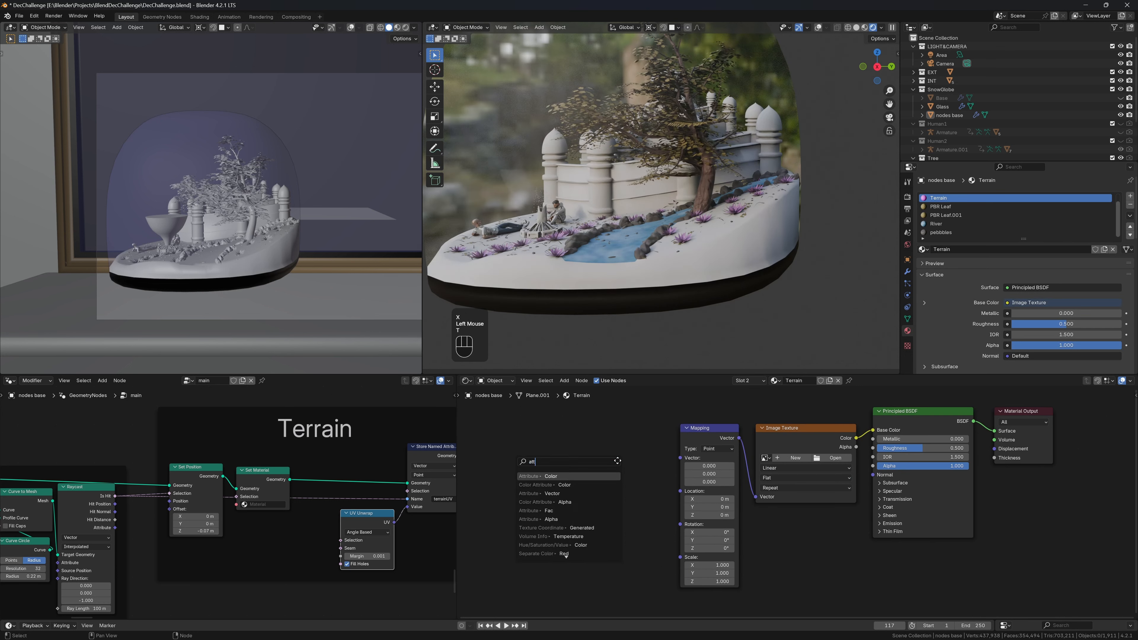
click(551, 476)
click(612, 523)
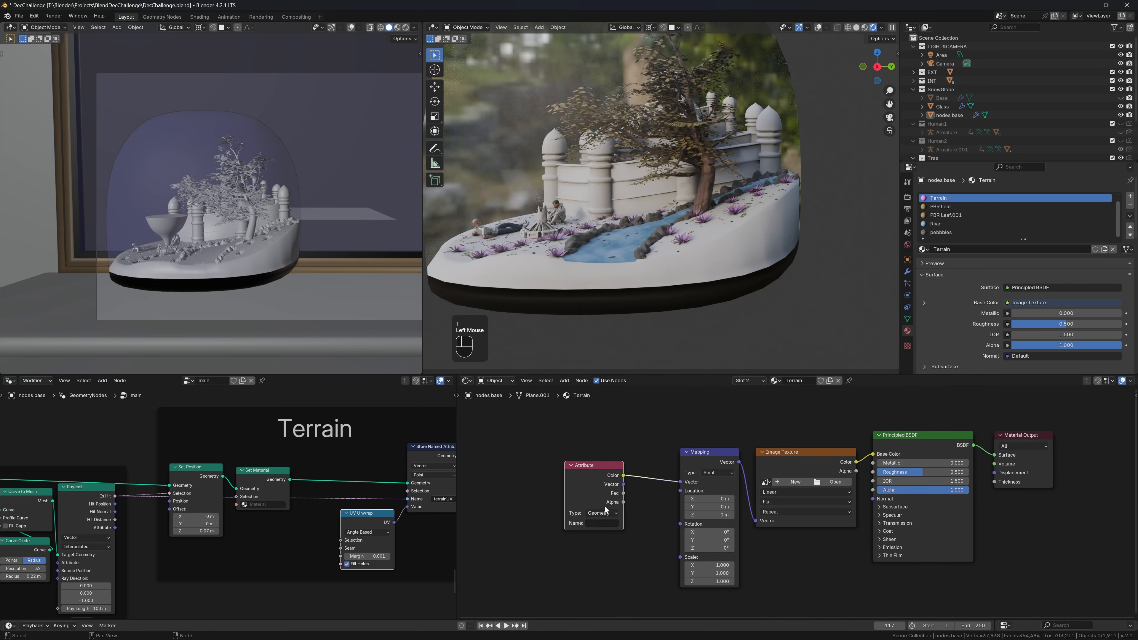
click(613, 524)
key(ctrl+v)
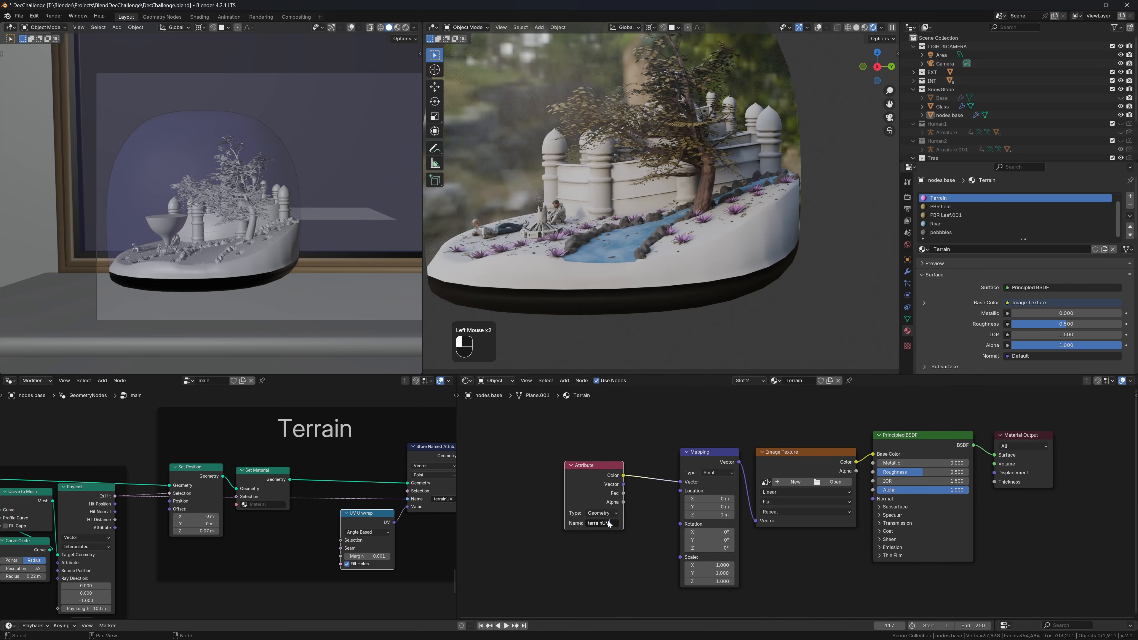
key(Return)
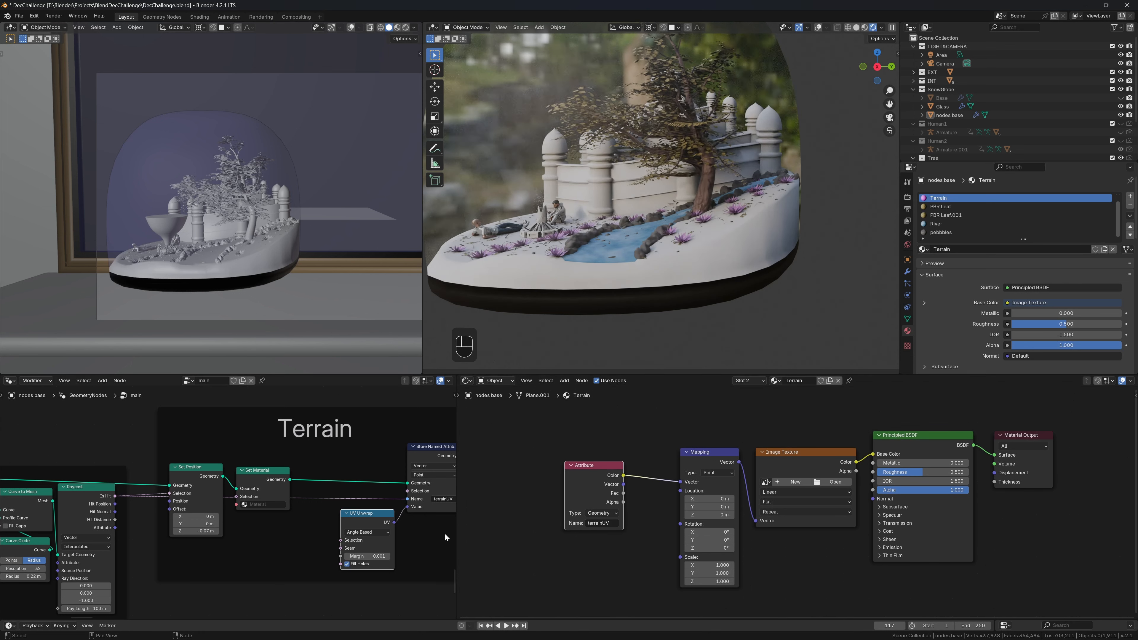
middle_drag(454, 491, 333, 489)
key(shift+a)
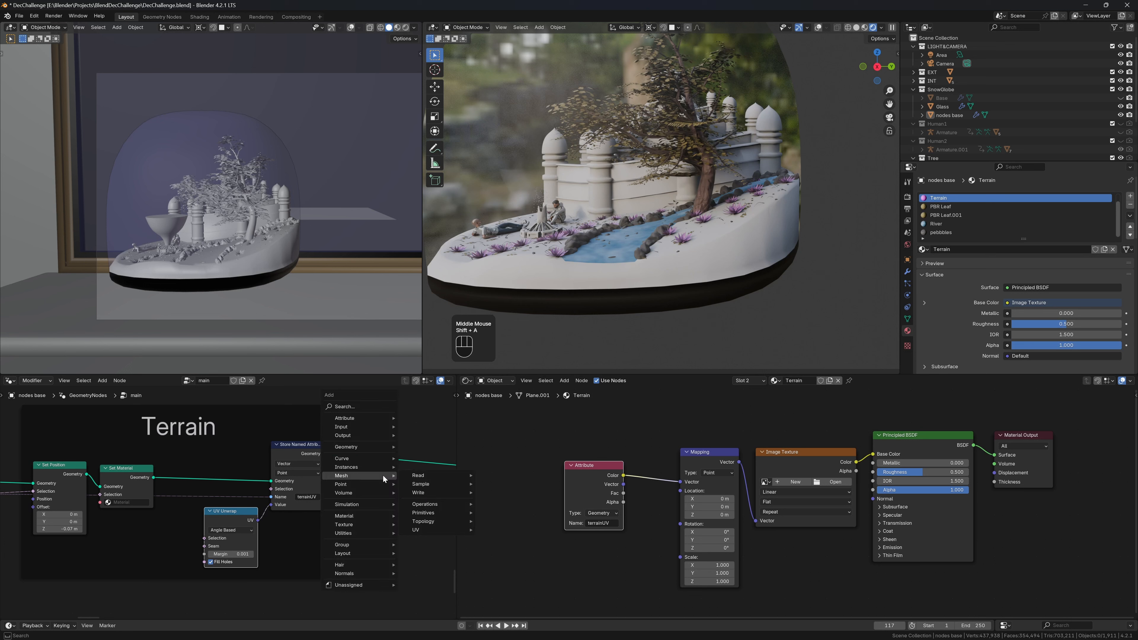
text(setm)
key(Return)
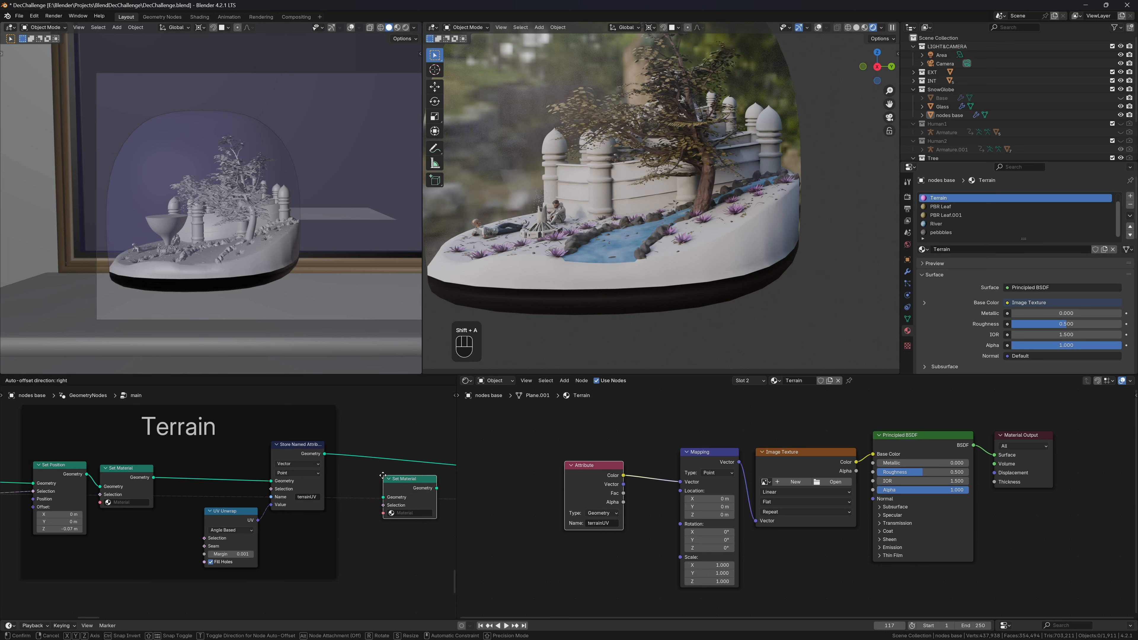
key(Escape)
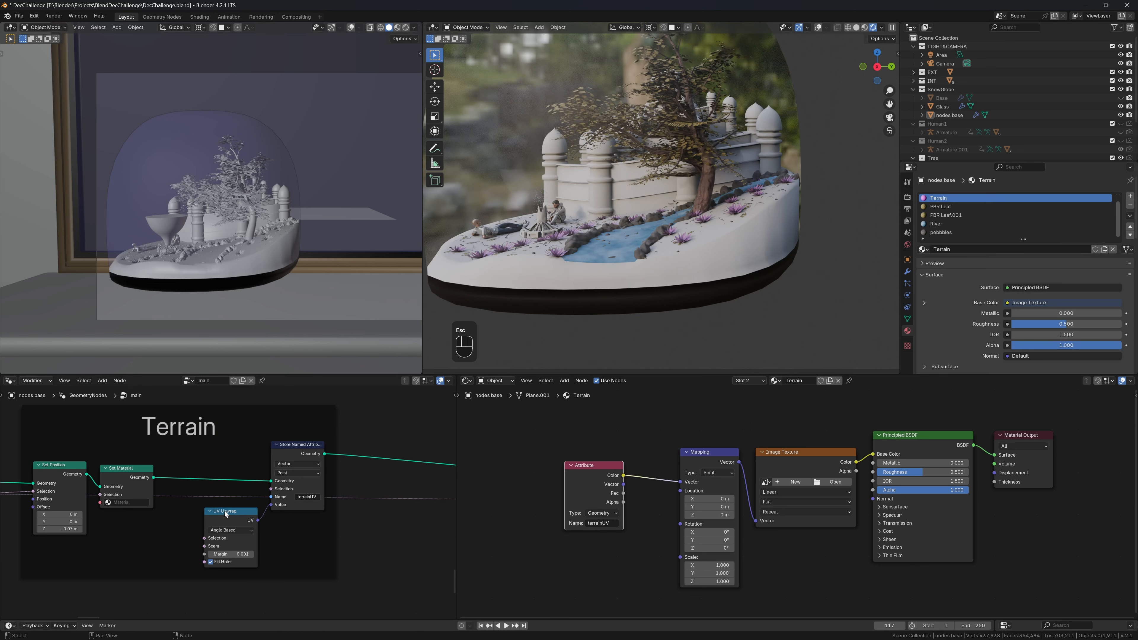
Step: Reorder the Terrain frame so Set Material follows Store Named Attribute, place UV Unwrap below, and assign the Terrain material
drag(226, 514, 277, 481)
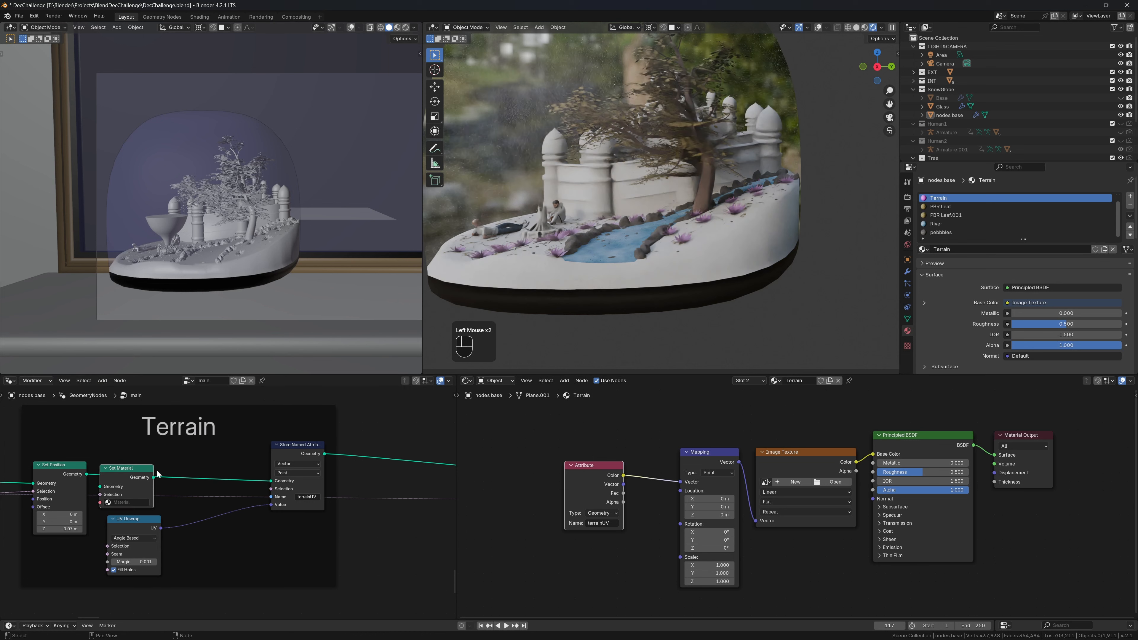
drag(121, 468, 392, 525)
drag(300, 453, 135, 454)
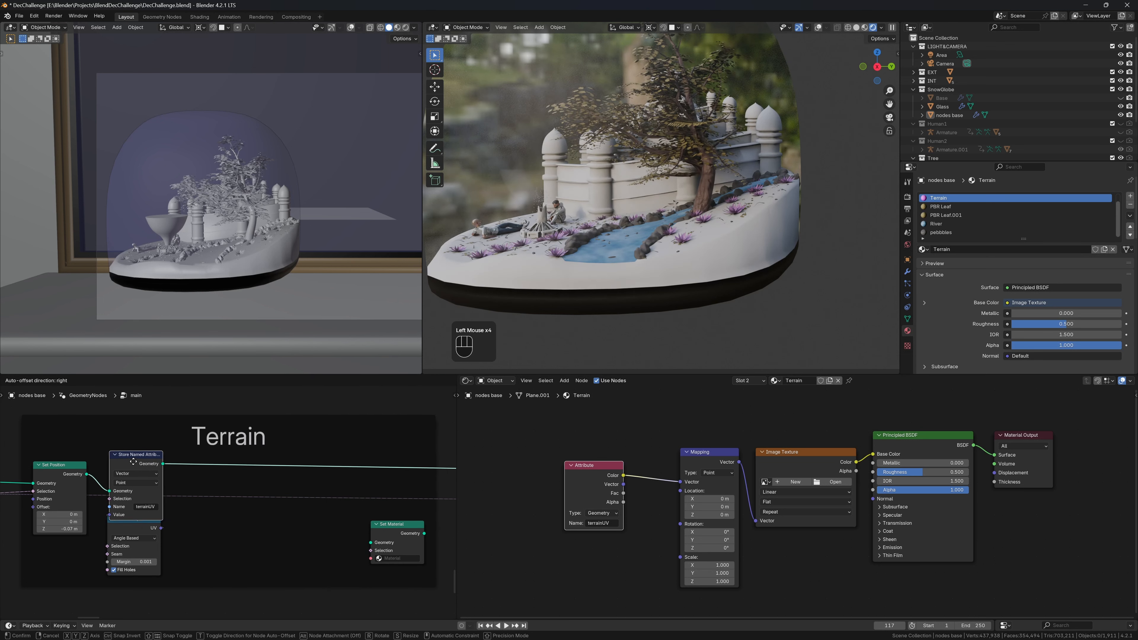
drag(393, 531, 201, 452)
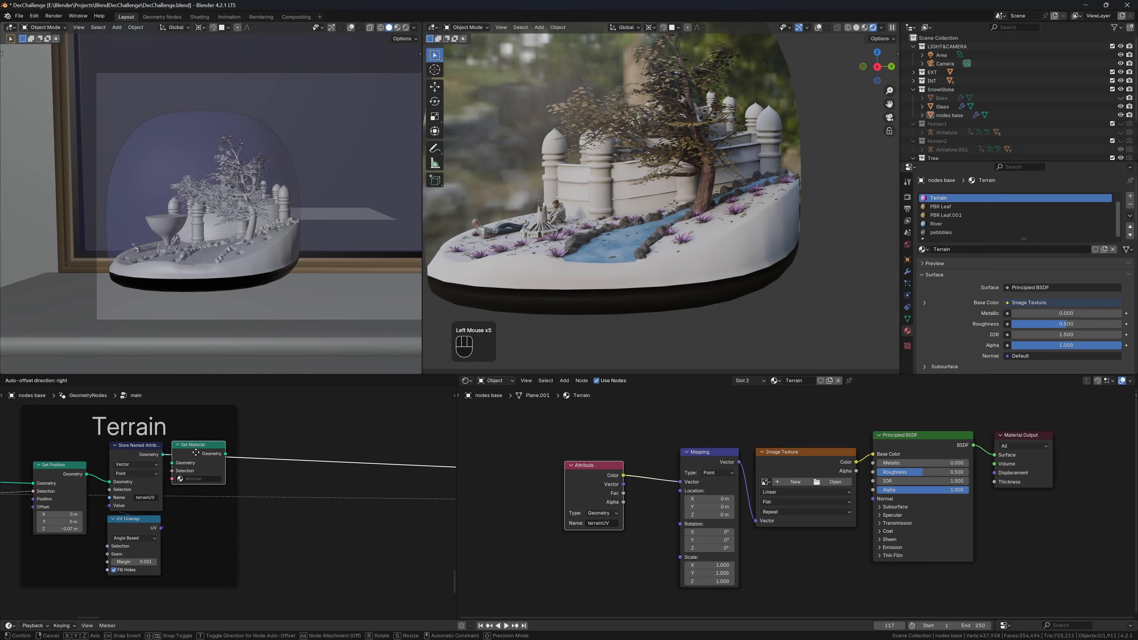
click(206, 478)
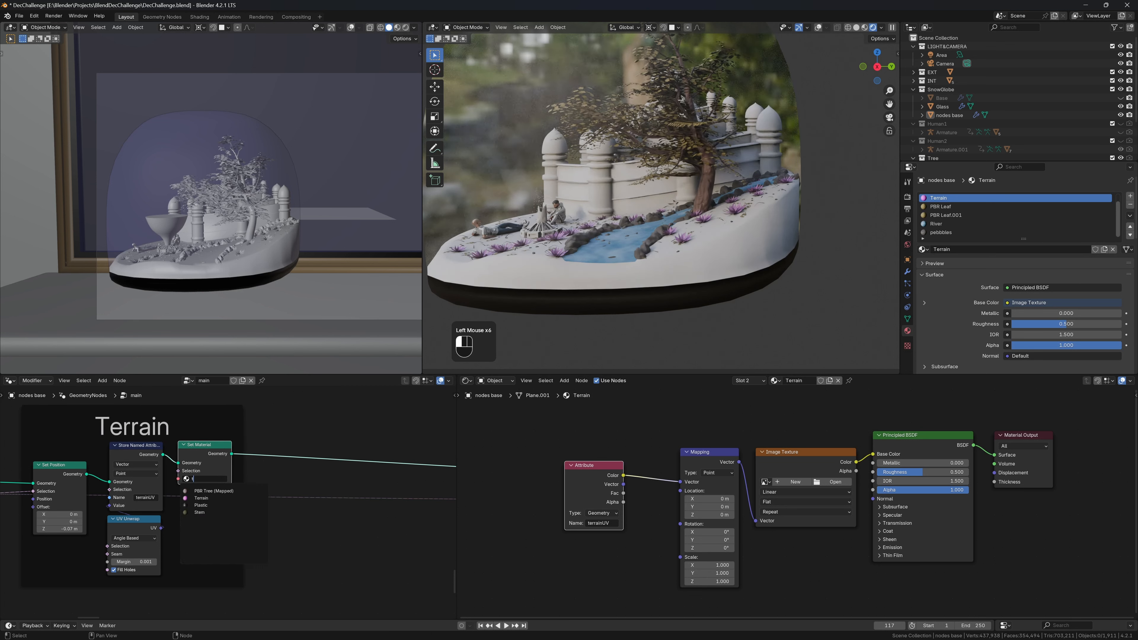
text(ter)
click(201, 491)
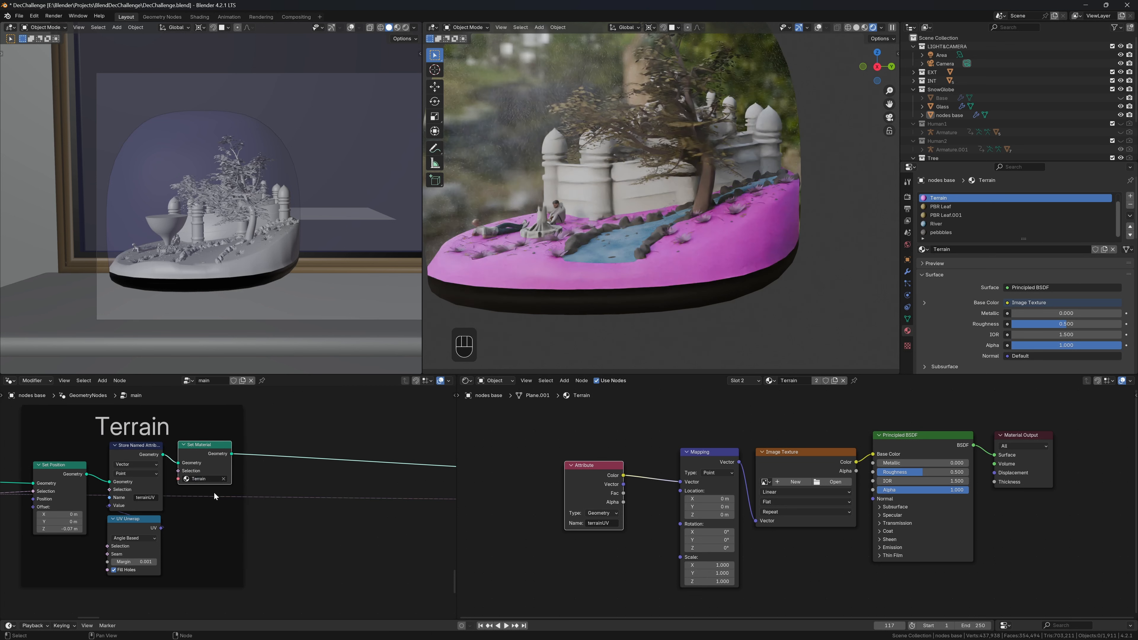
Step: Create a 32-bit float Color Grid image named color grid, 2048 px in width and height, for the Image Texture node
click(796, 481)
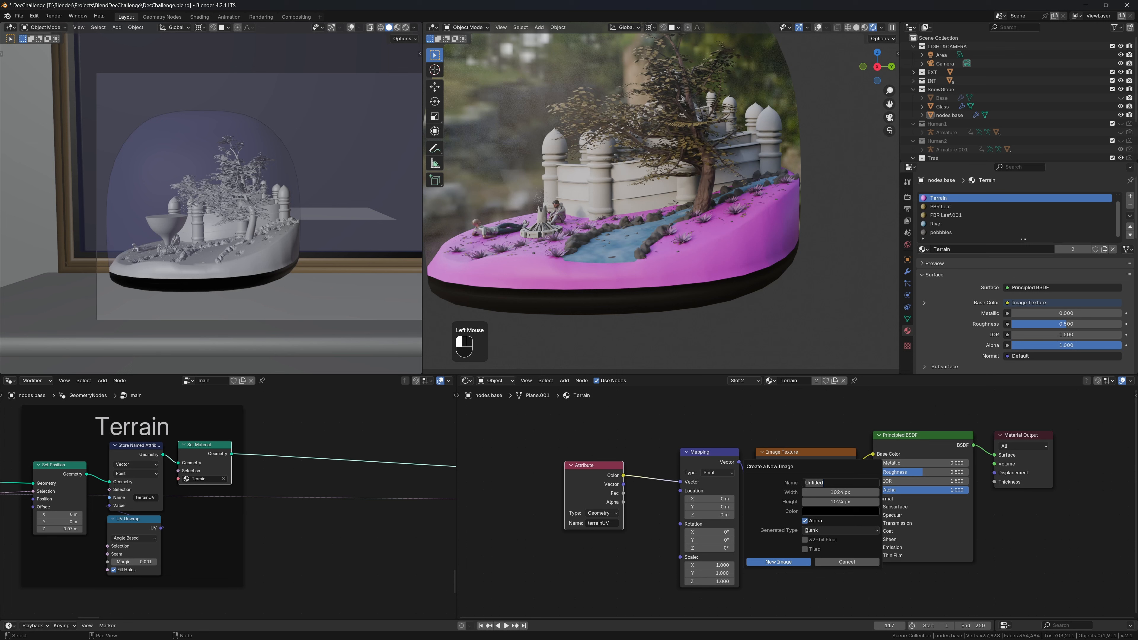
key(BackSpace)
text(c)
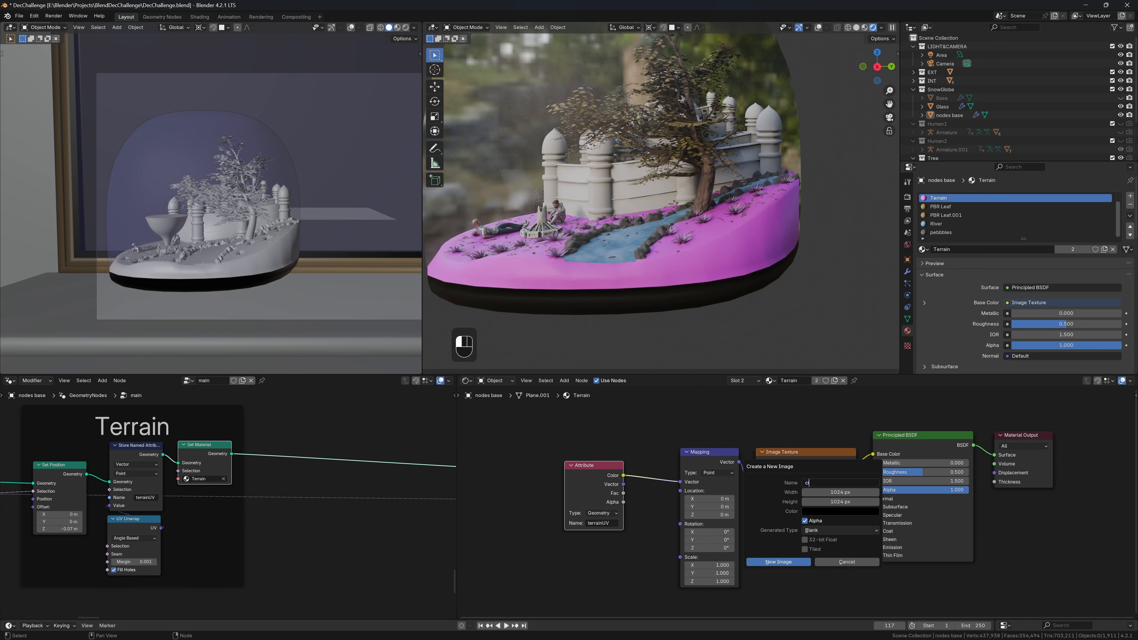
text(olor grid)
click(819, 532)
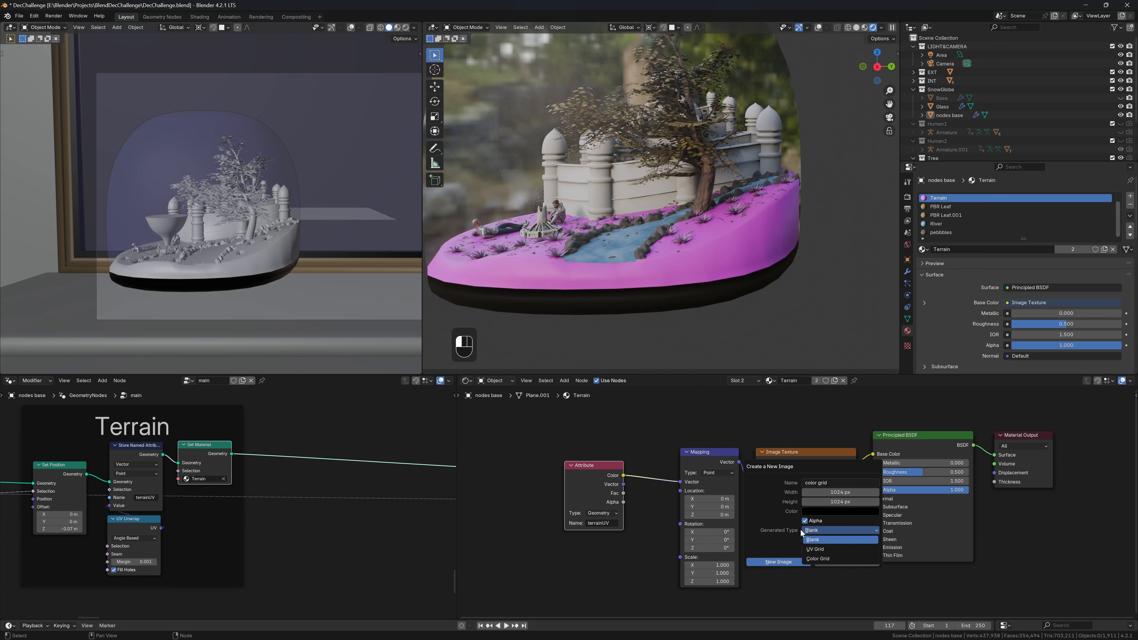
click(845, 531)
click(834, 558)
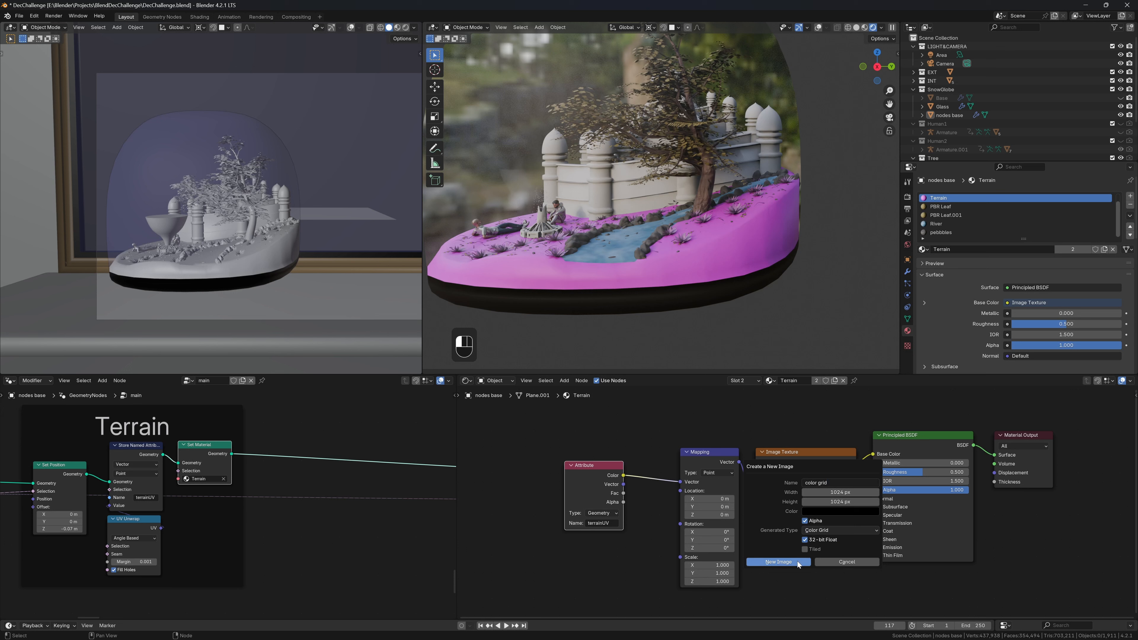
drag(842, 502, 841, 492)
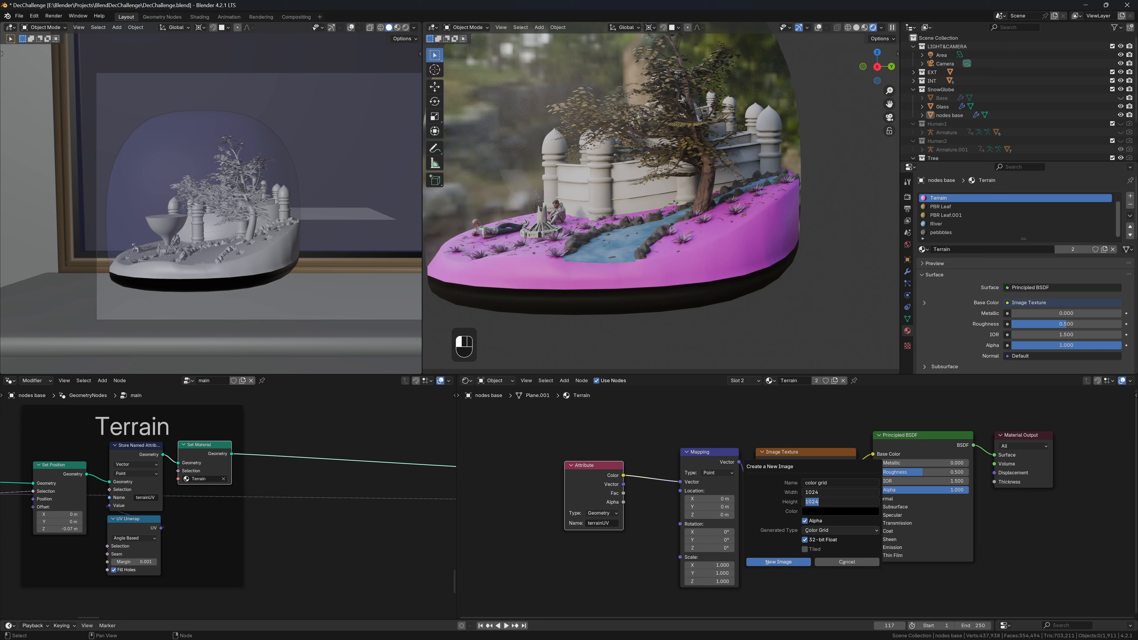
text(2048)
click(779, 561)
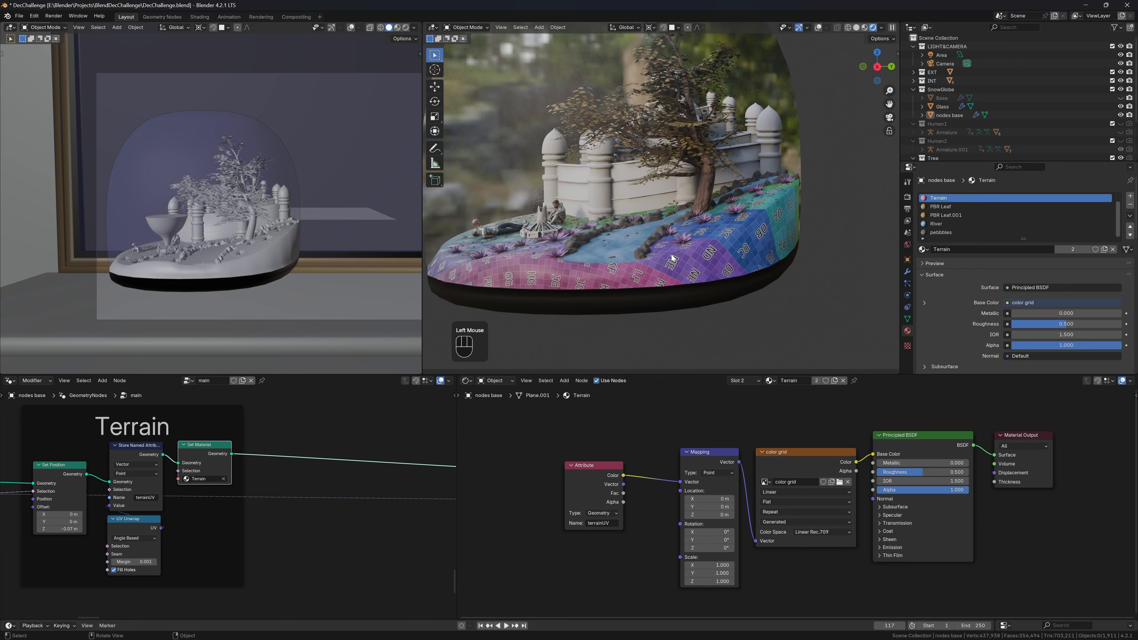
Step: Examine how the color grid maps across the terrain from several angles and distances
scroll(678, 258, down, 5)
middle_drag(678, 258, 671, 289)
scroll(755, 262, up, 2)
scroll(732, 289, up, 1)
scroll(734, 290, up, 1)
middle_drag(749, 309, 729, 318)
scroll(723, 314, down, 2)
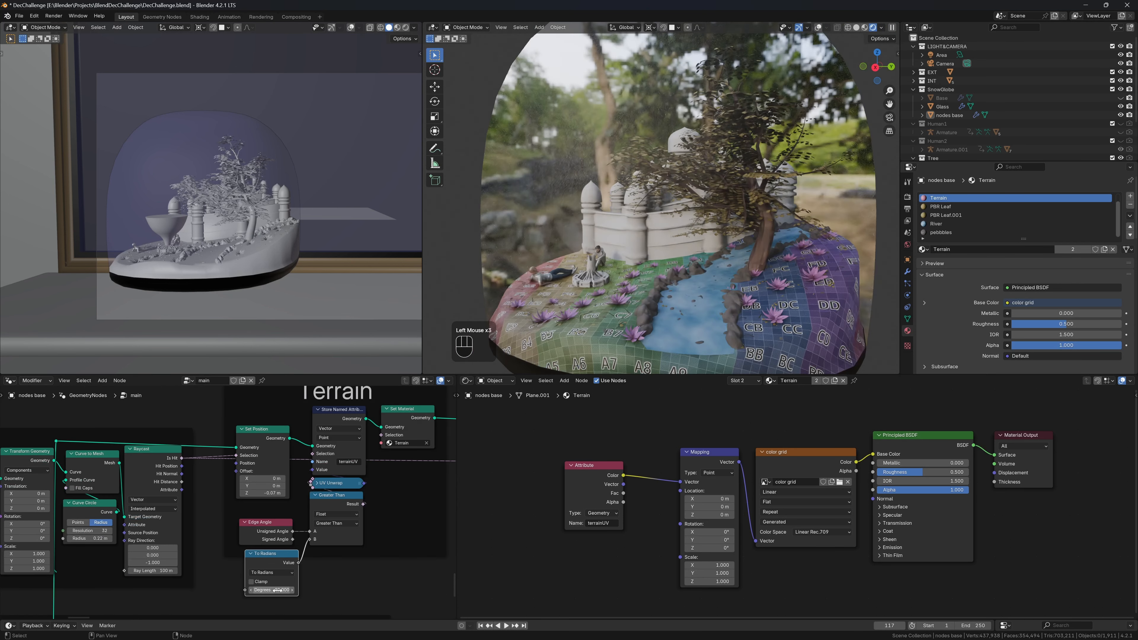
Step: Collapse the To Radians and Greater Than nodes, tidy them within the Terrain frame, and save the file
key(ctrl+s)
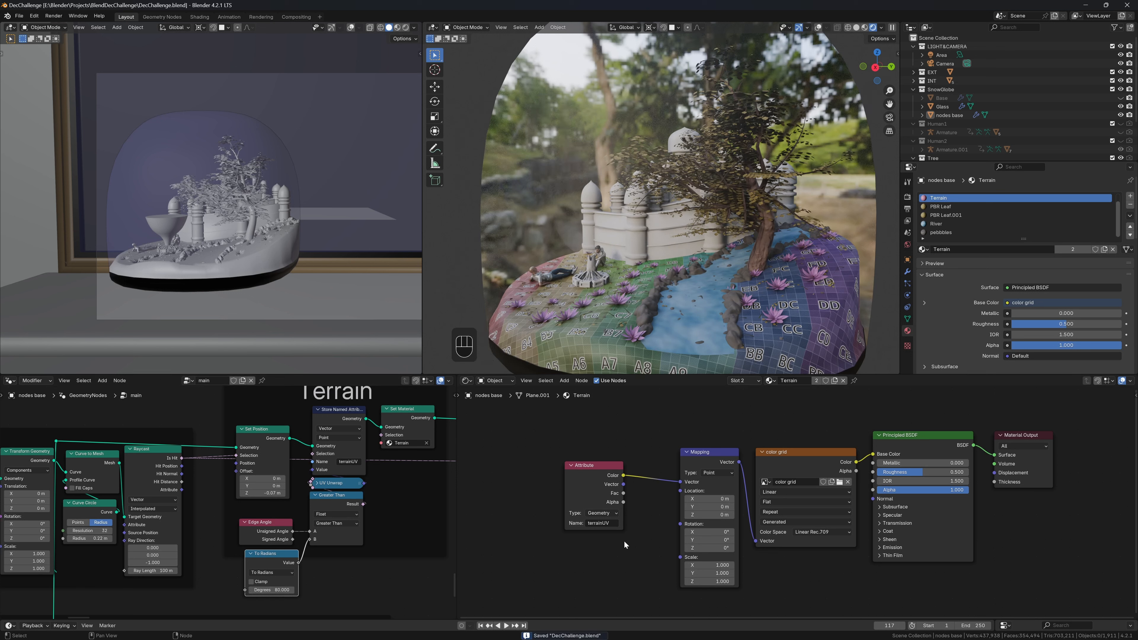
mouse_move(245, 555)
mouse_down()
mouse_move(265, 552)
mouse_move(269, 509)
mouse_move(264, 543)
mouse_up()
click(255, 555)
click(315, 495)
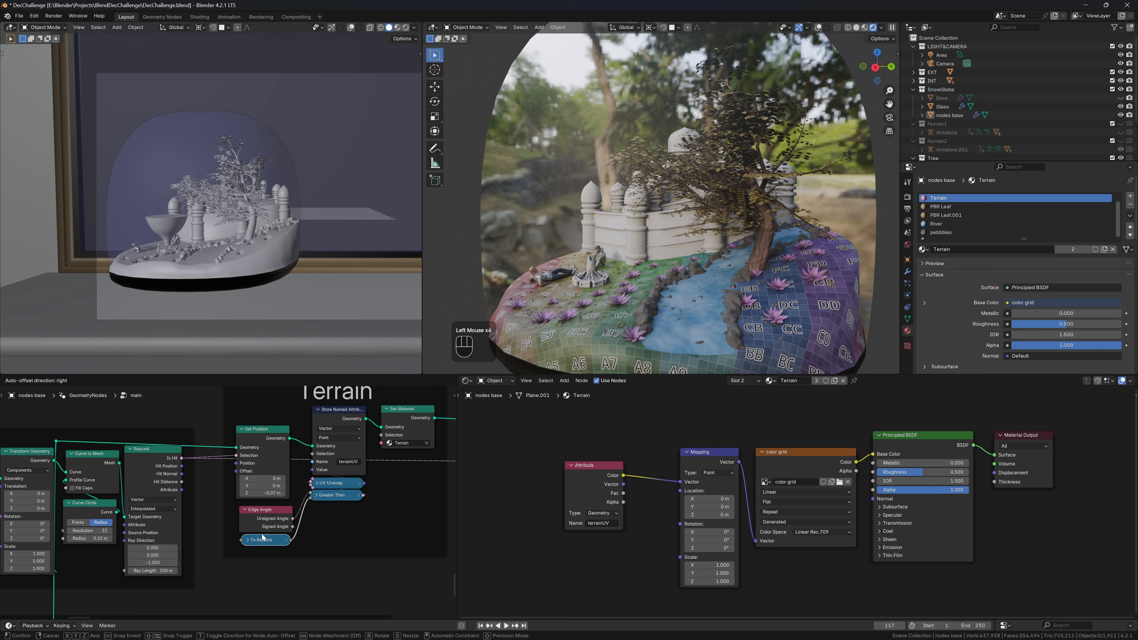
middle_drag(264, 543, 278, 516)
scroll(281, 510, down, 2)
key(ctrl+s)
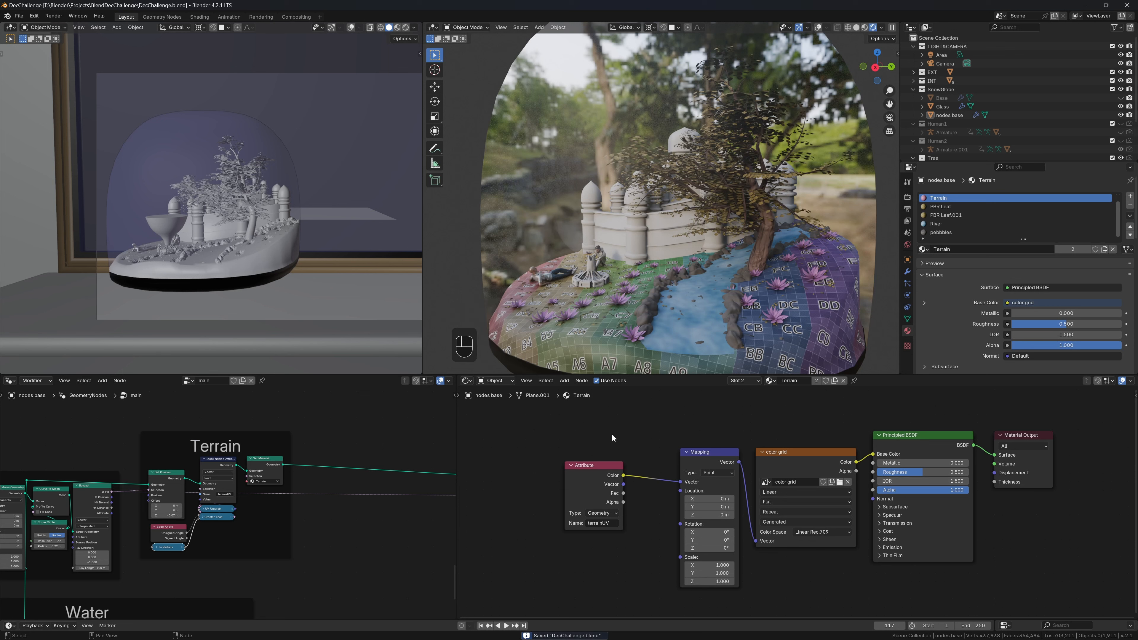
Step: Space out the Terrain shader nodes, remove the color grid texture node, and link Mapping's Vector directly to Base Color
drag(569, 480, 496, 471)
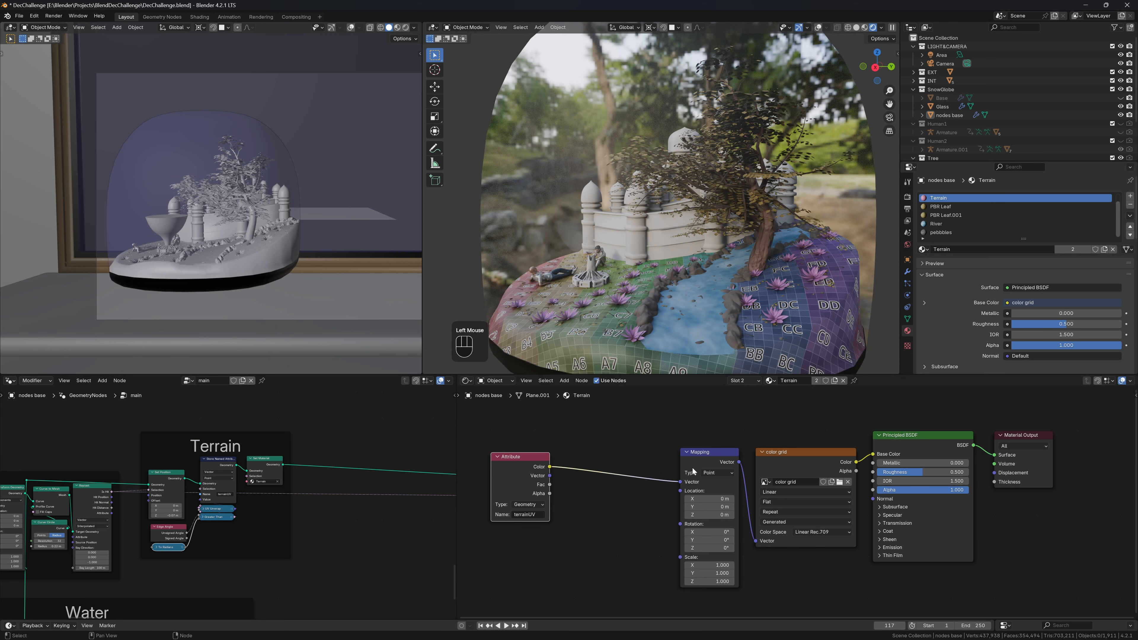
drag(687, 471, 567, 470)
drag(784, 469, 761, 454)
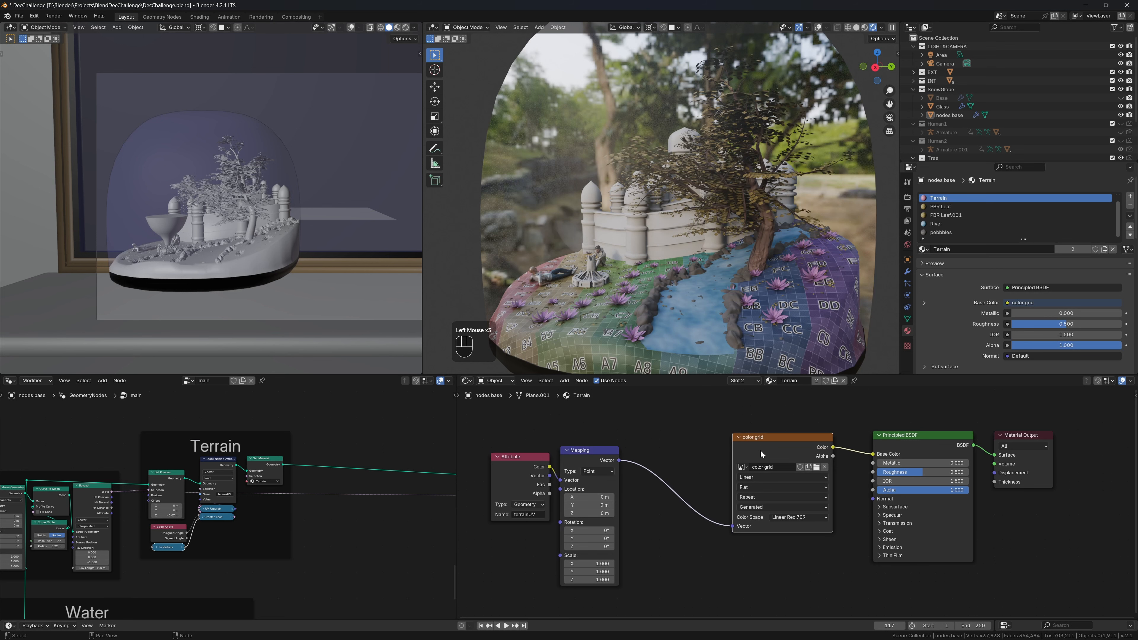
key(ctrl+x)
drag(622, 462, 866, 454)
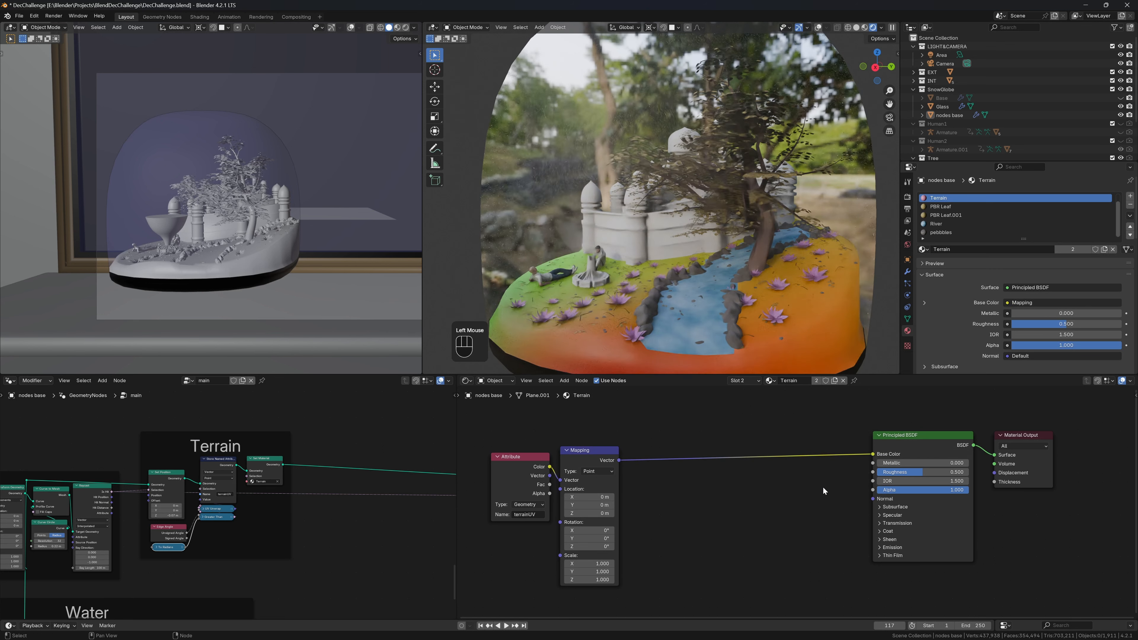
Step: Add a Color Ramp node between Mapping and the Principled BSDF in the Terrain material
key(shift+a)
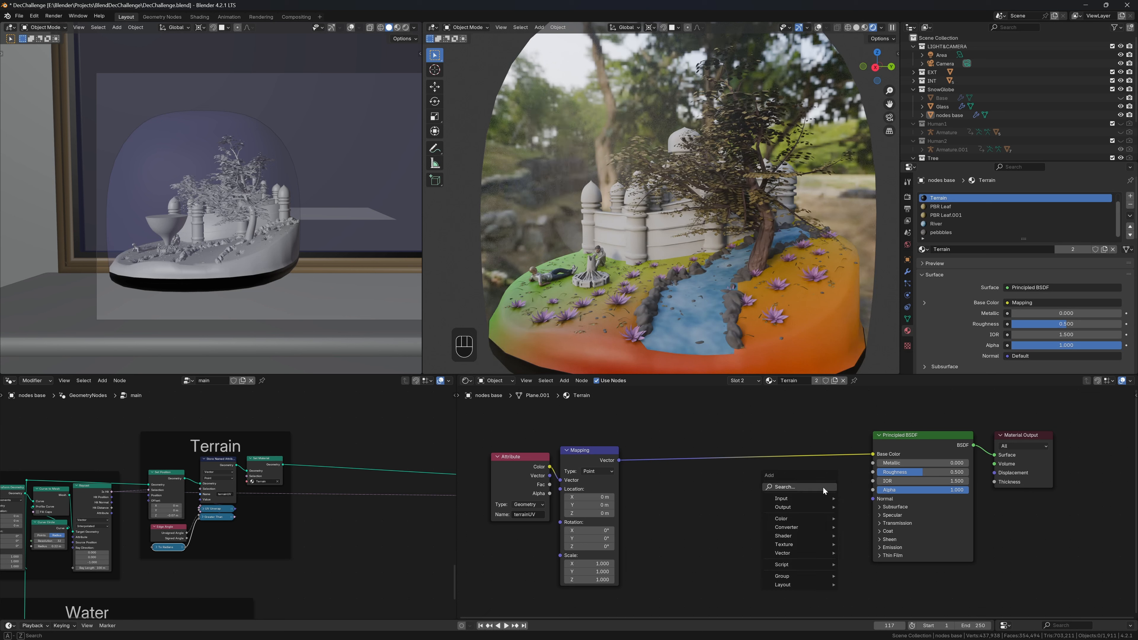
text(colo)
key(Down)
key(Return)
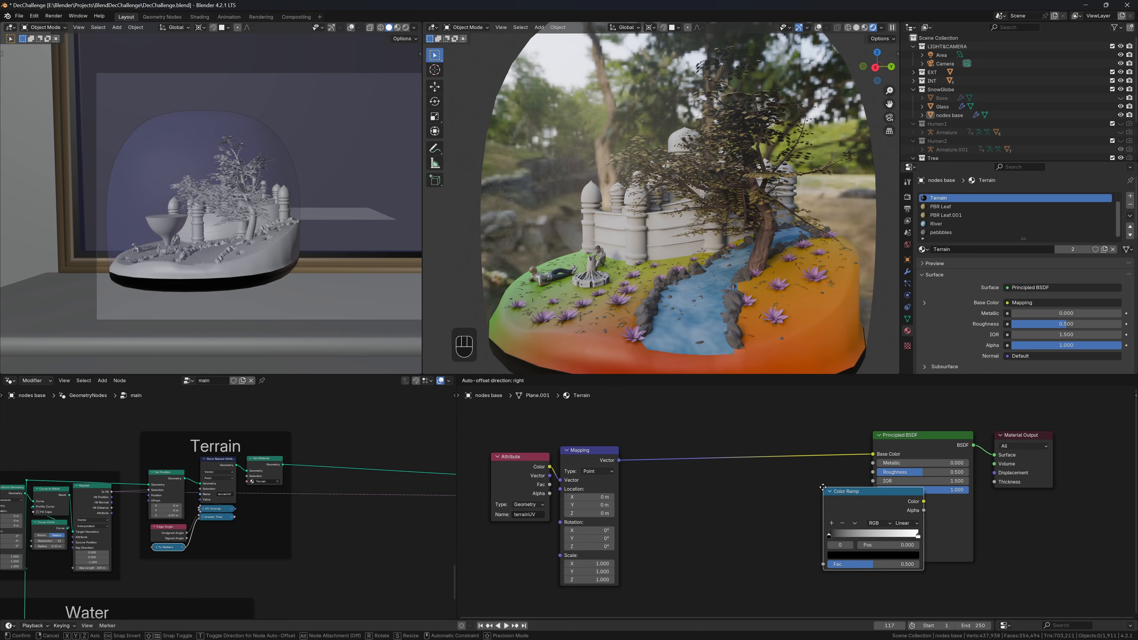
click(775, 439)
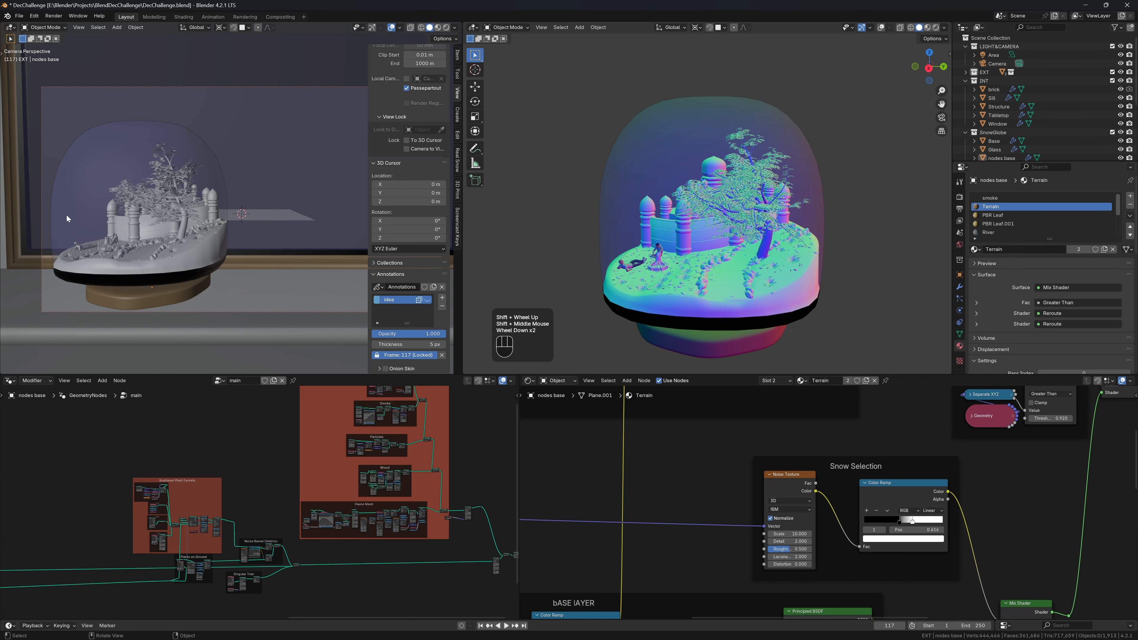
Step: Reframe the camera and node views, and expand the geometry node editor over the shader editor
scroll(67, 216, up, 2)
scroll(335, 121, down, 2)
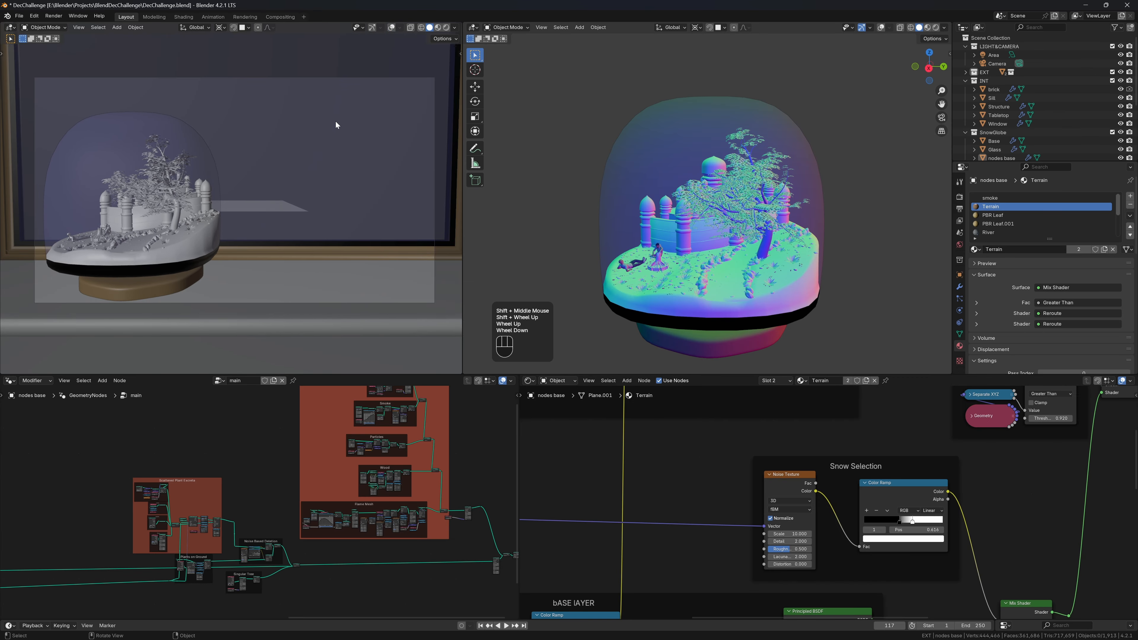
scroll(602, 472, down, 8)
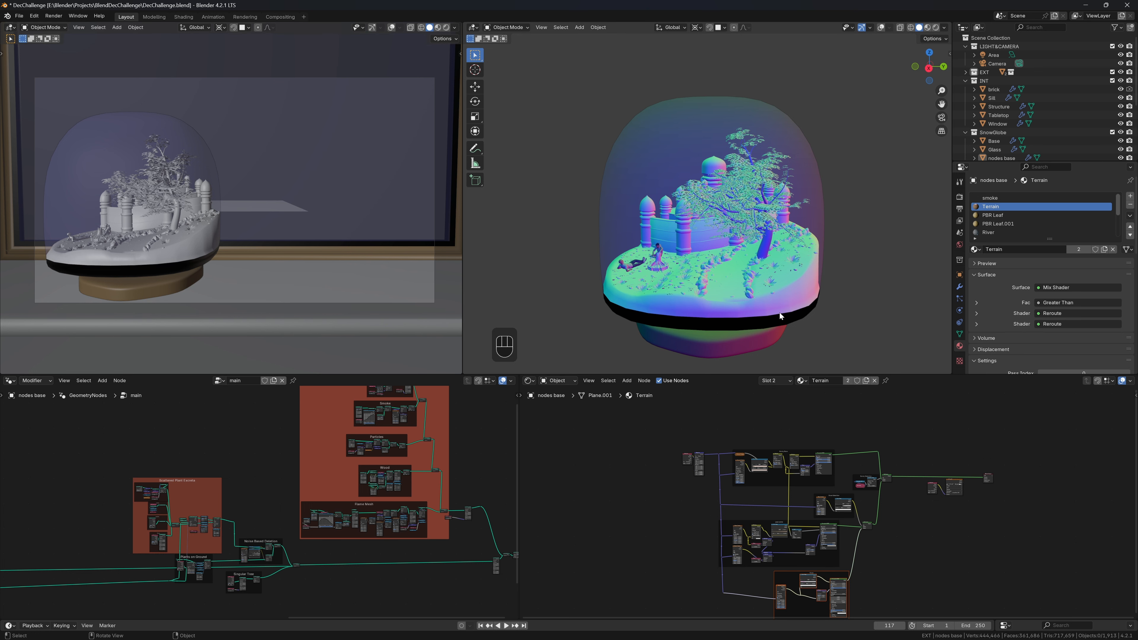
drag(516, 377, 555, 393)
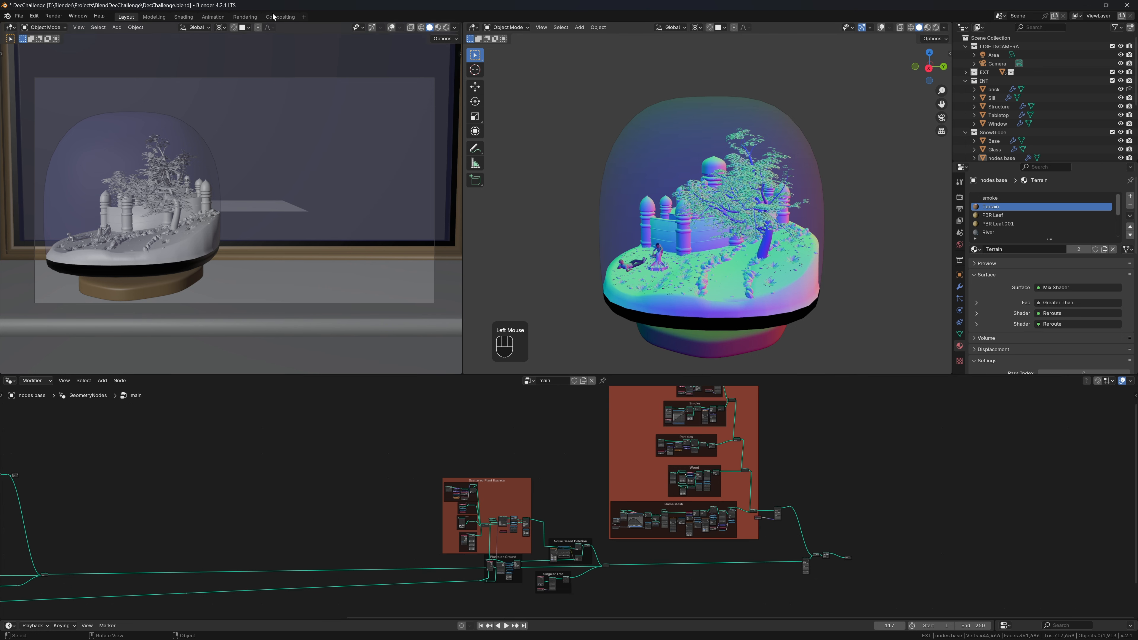
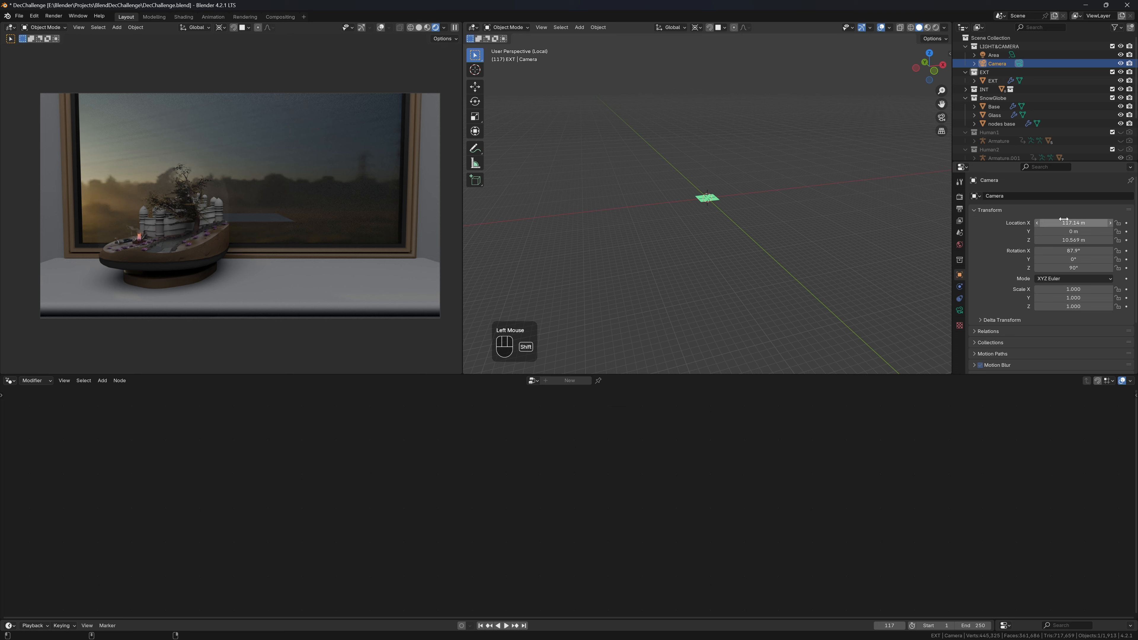
Step: Move the camera closer to the snow globe by setting its X location to 116.09 m
shift+drag(1074, 223, 962, 223)
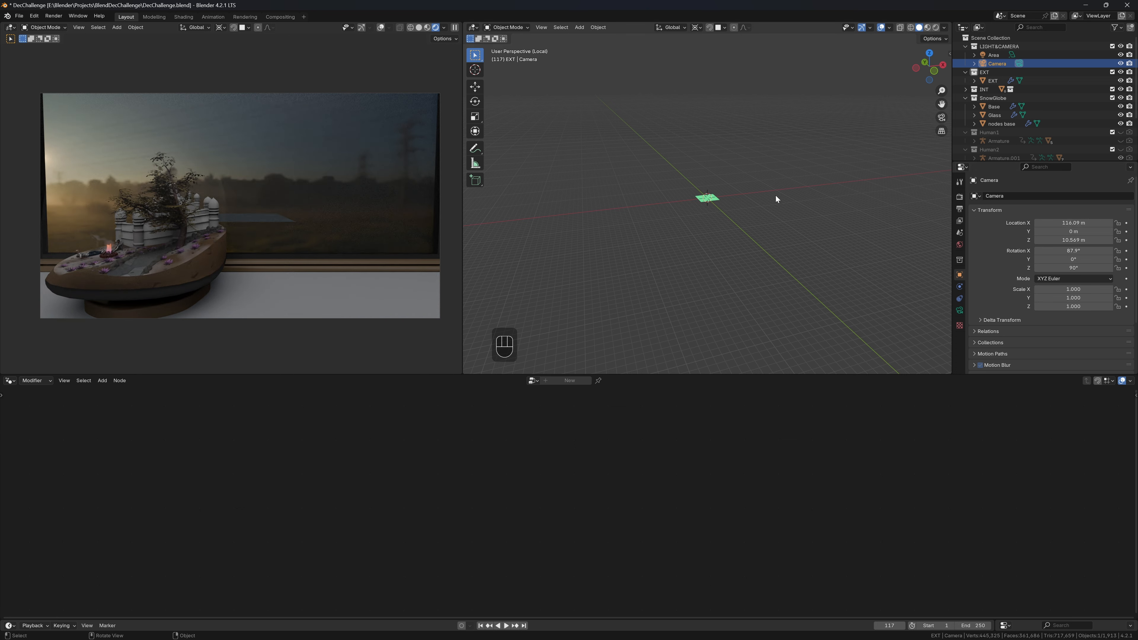
Step: Set the Size X and Size Y of the EXT object's Grid node to 300 m
click(707, 198)
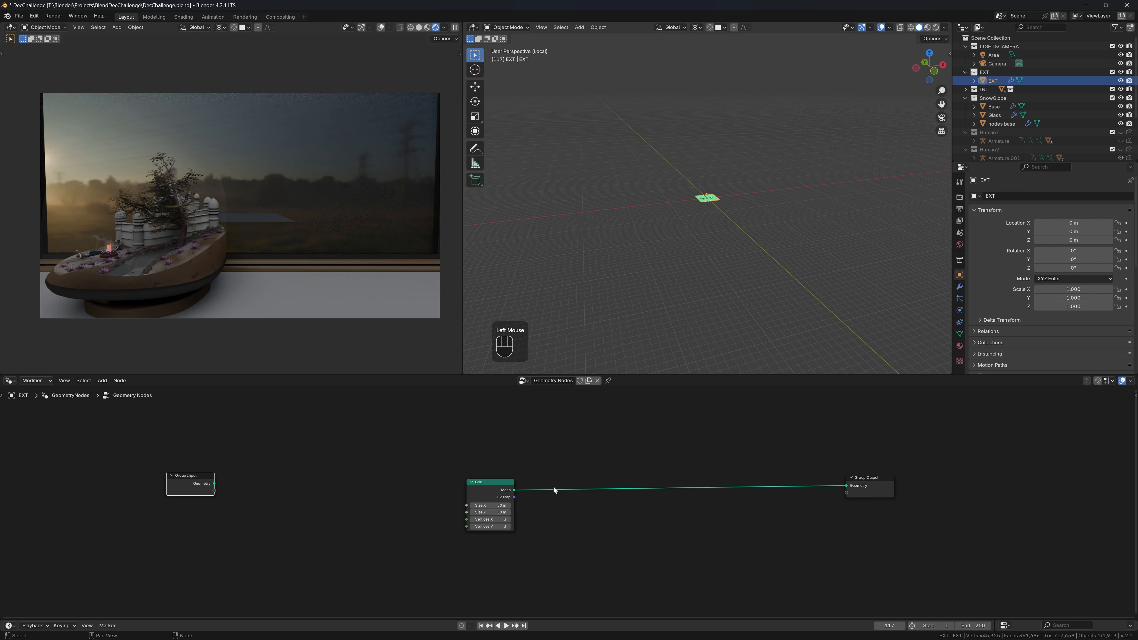
scroll(715, 218, up, 5)
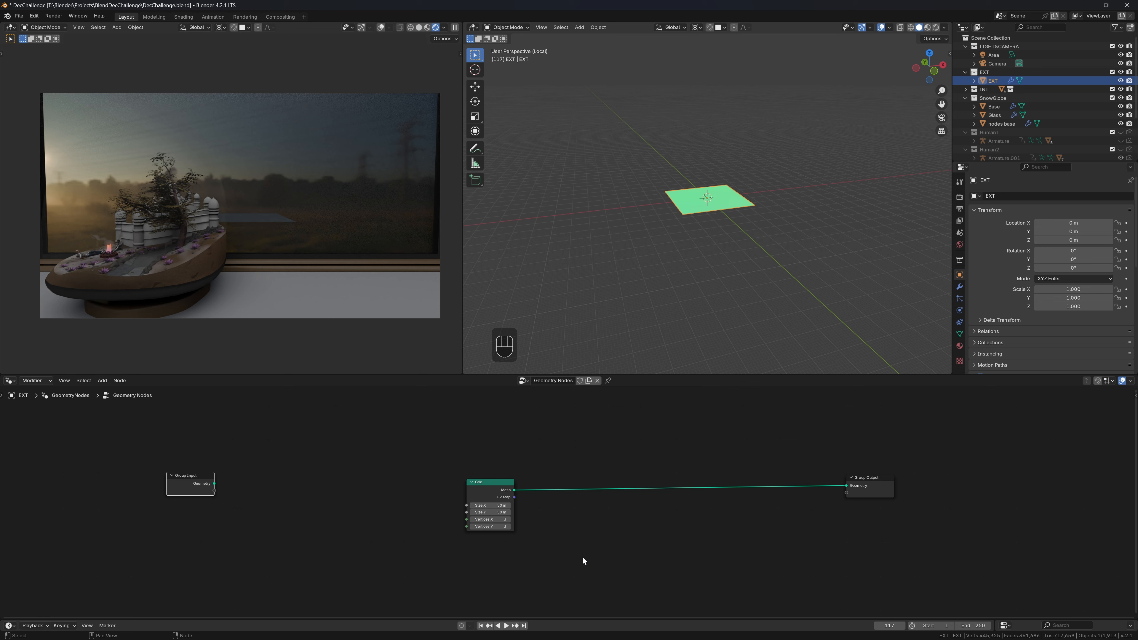
click(490, 511)
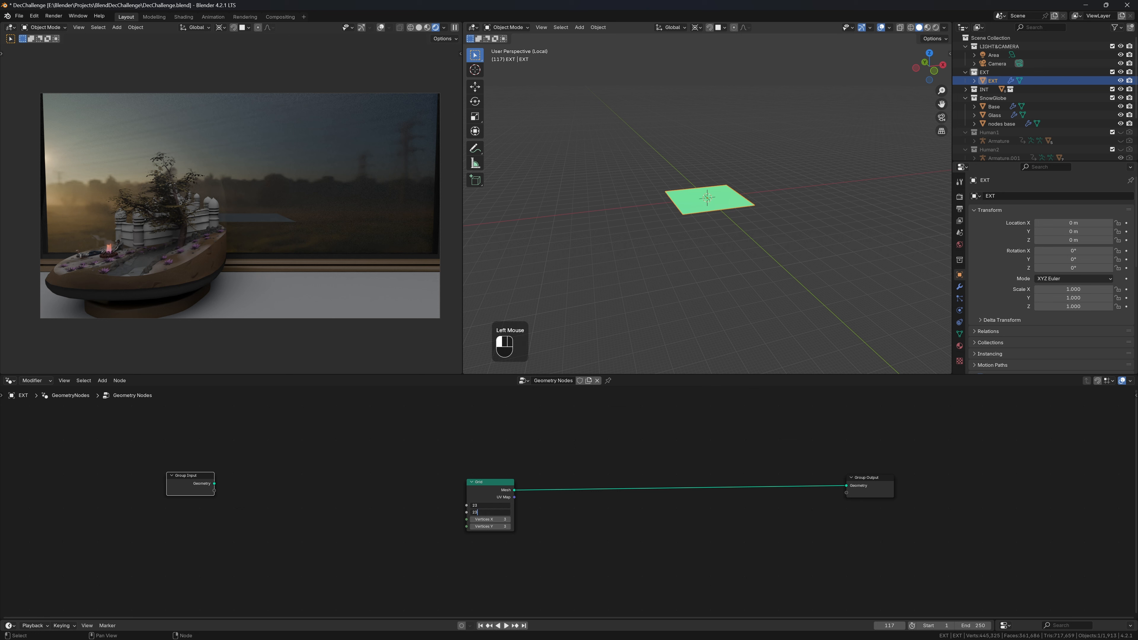
key(BackSpace)
key(BackSpace)
text(300)
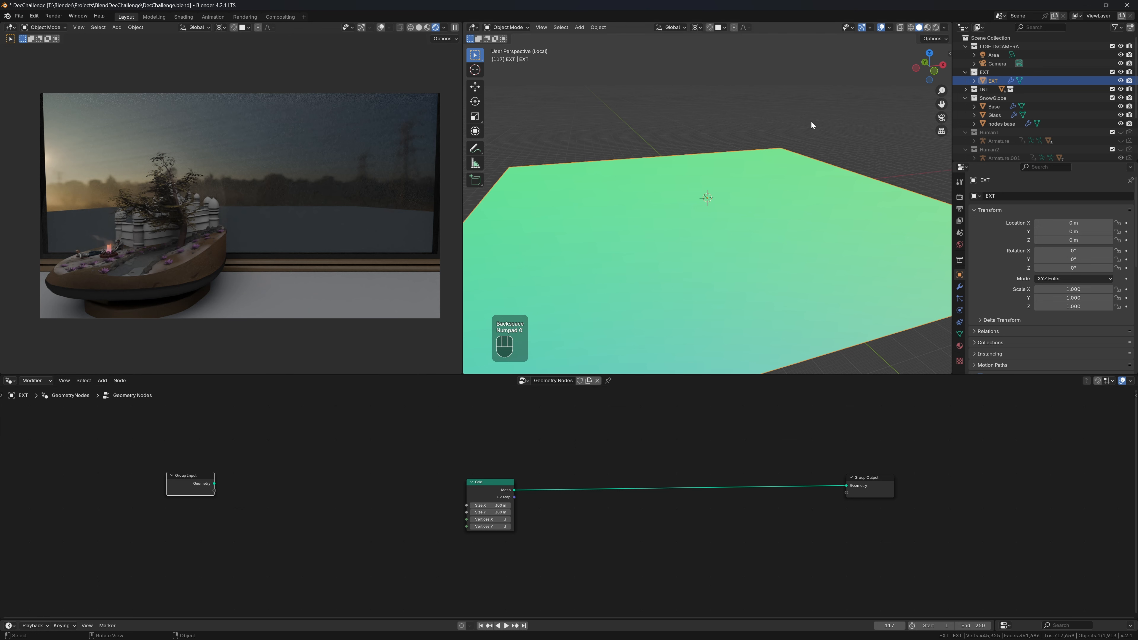
scroll(807, 141, down, 1)
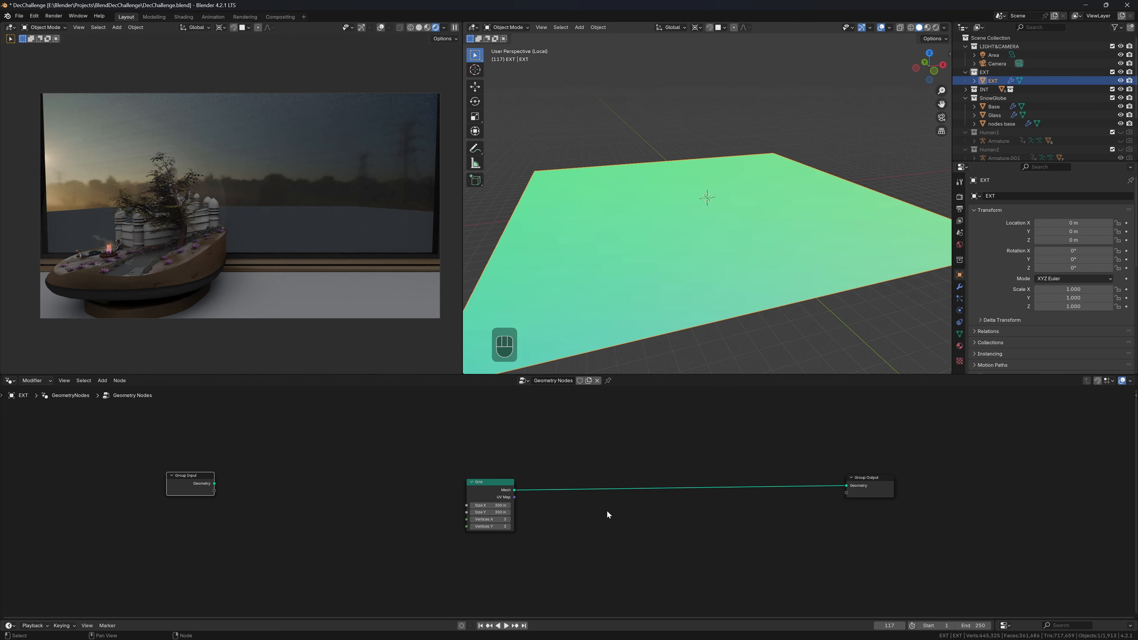
Step: Insert a Transform Geometry node after the Grid and shift the plane to about -337 m along X
key(shift+a)
text(tra)
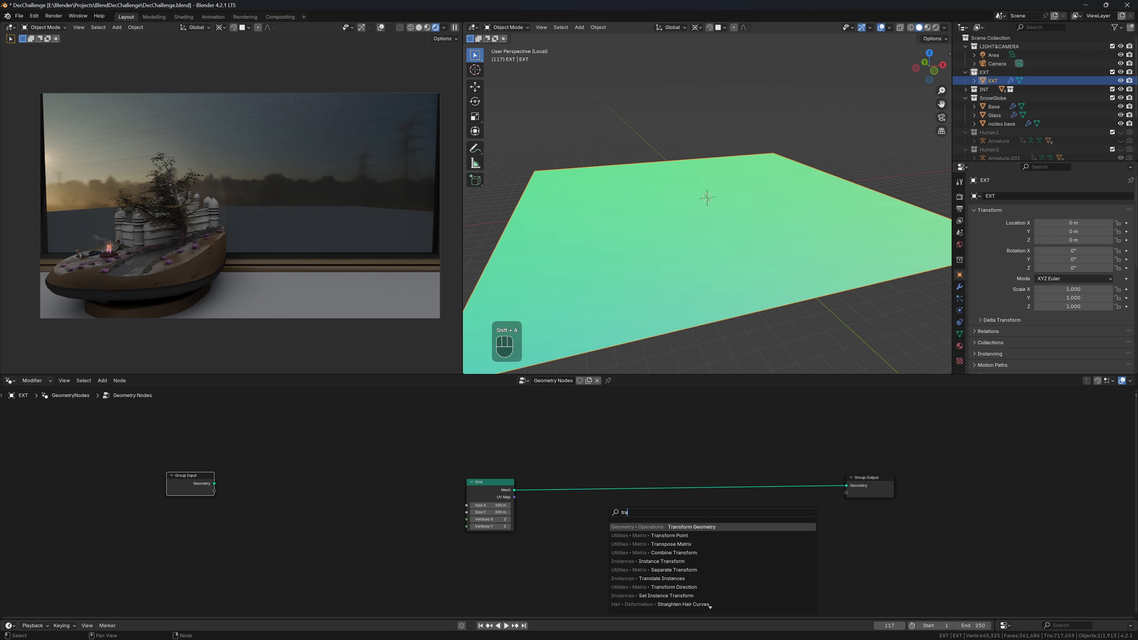
key(Return)
click(526, 472)
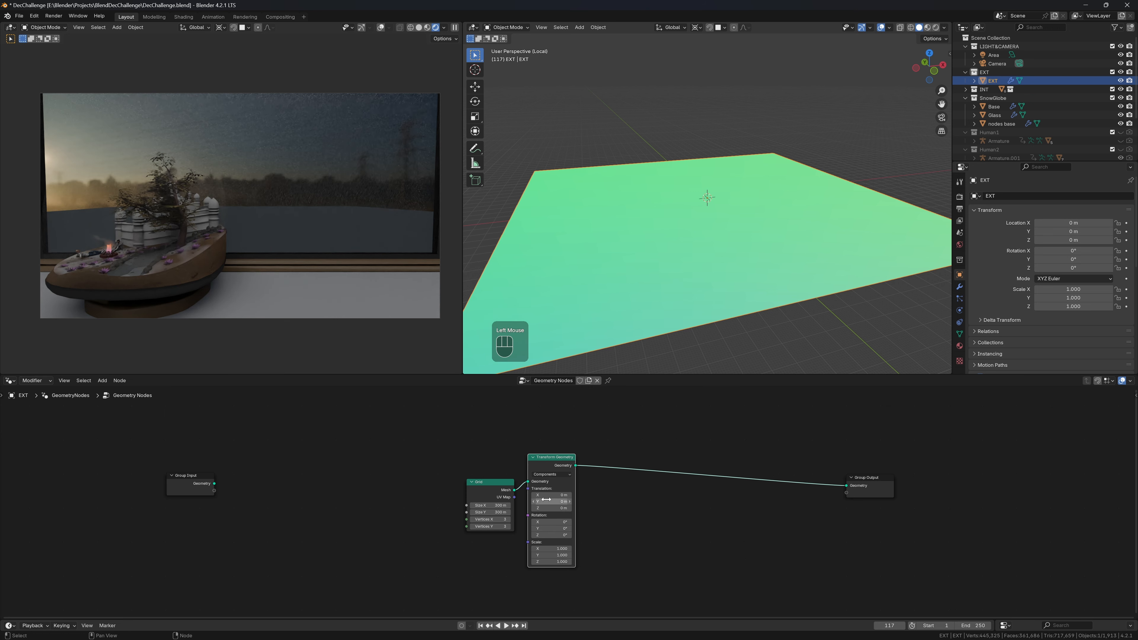
double_click(546, 501)
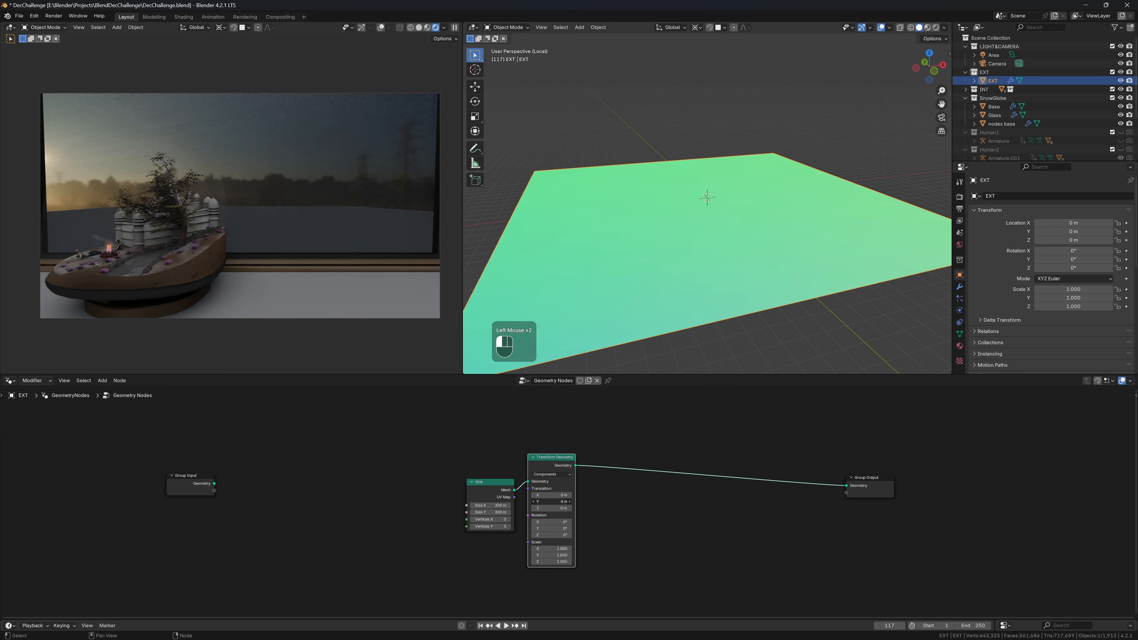
ctrl+drag(546, 501, 498, 506)
key(ctrl+z)
Step: Set the Size X and Size Y of the EXT object's Grid node to 500 m
text(500)
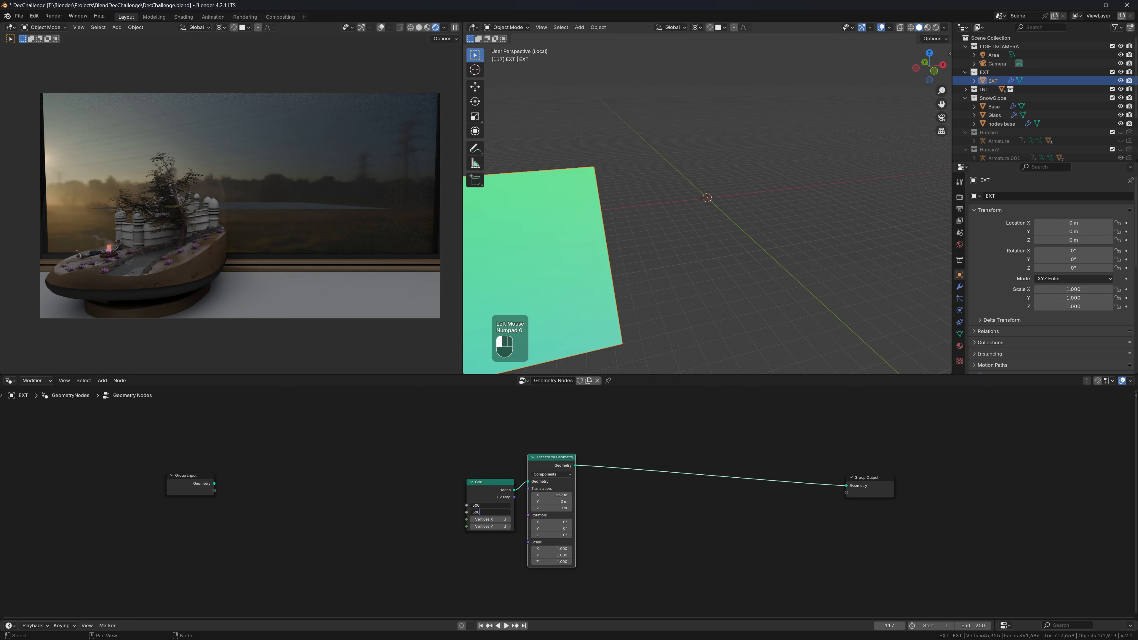
key(Return)
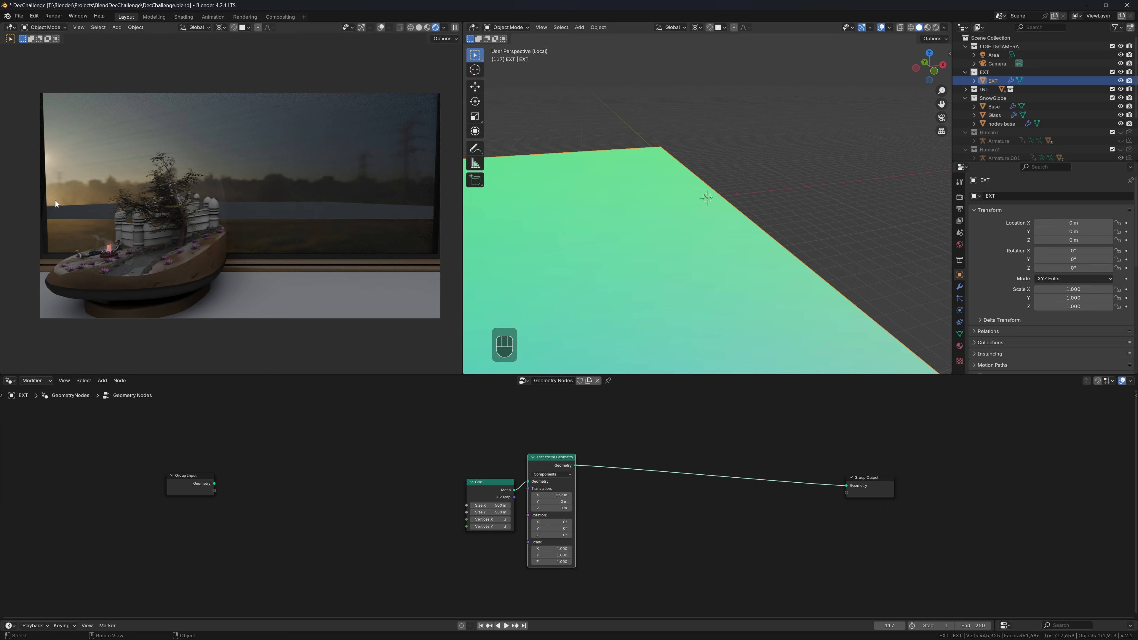
Step: Set the camera's focal length to 35 mm and move the camera back to an X location of 118.2 m
click(1019, 64)
double_click(1098, 238)
text(35)
key(Return)
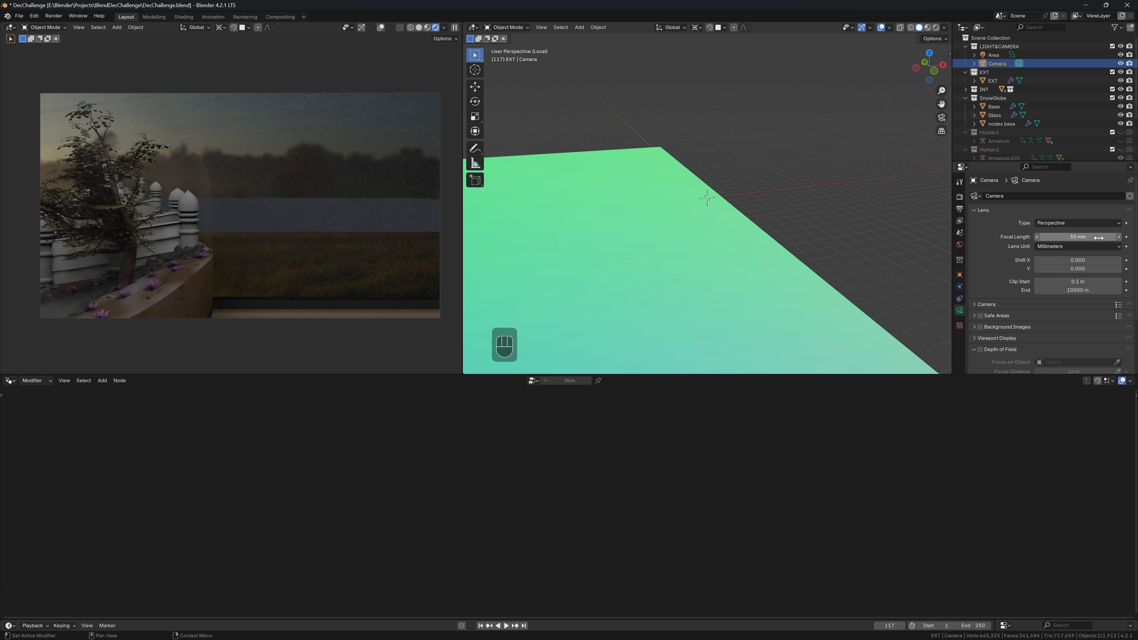
click(959, 274)
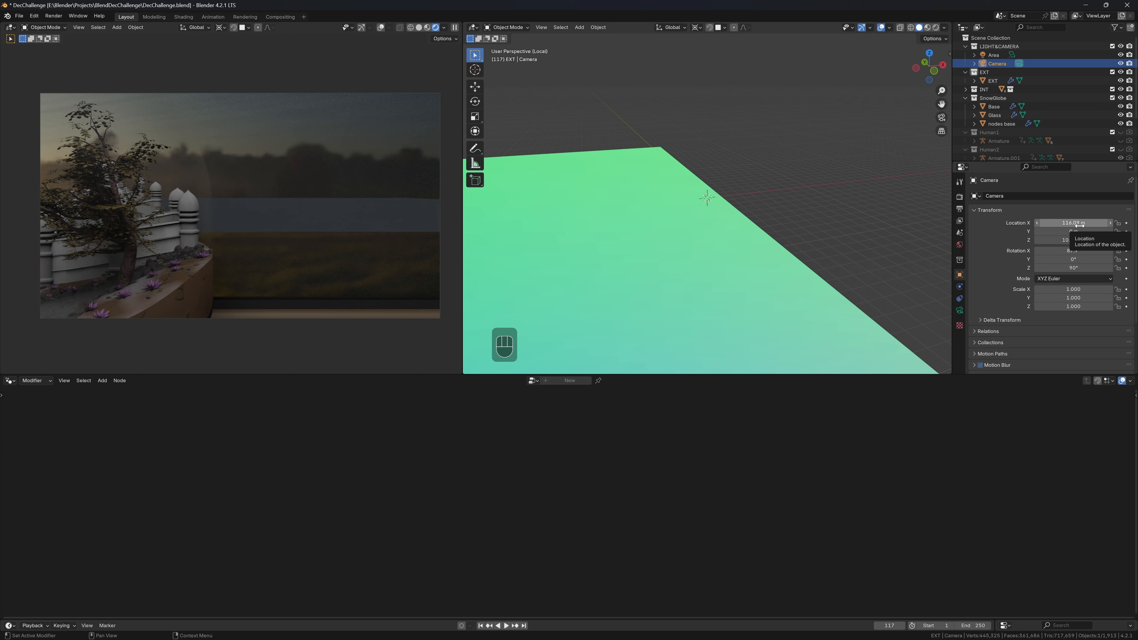
mouse_move(1080, 224)
mouse_down()
mouse_move(1133, 225)
mouse_move(1079, 225)
mouse_up()
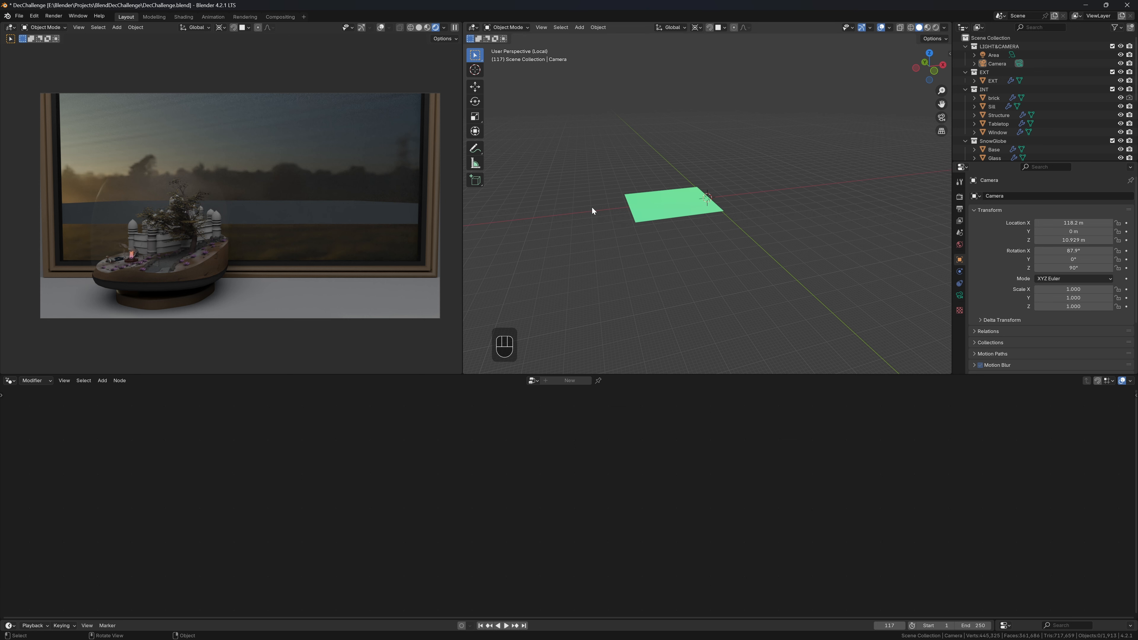
Step: Set the camera's focal length to 100 mm and pull the camera back to about 130.6 m along X
key(KP_Divide)
scroll(971, 292, up, 1)
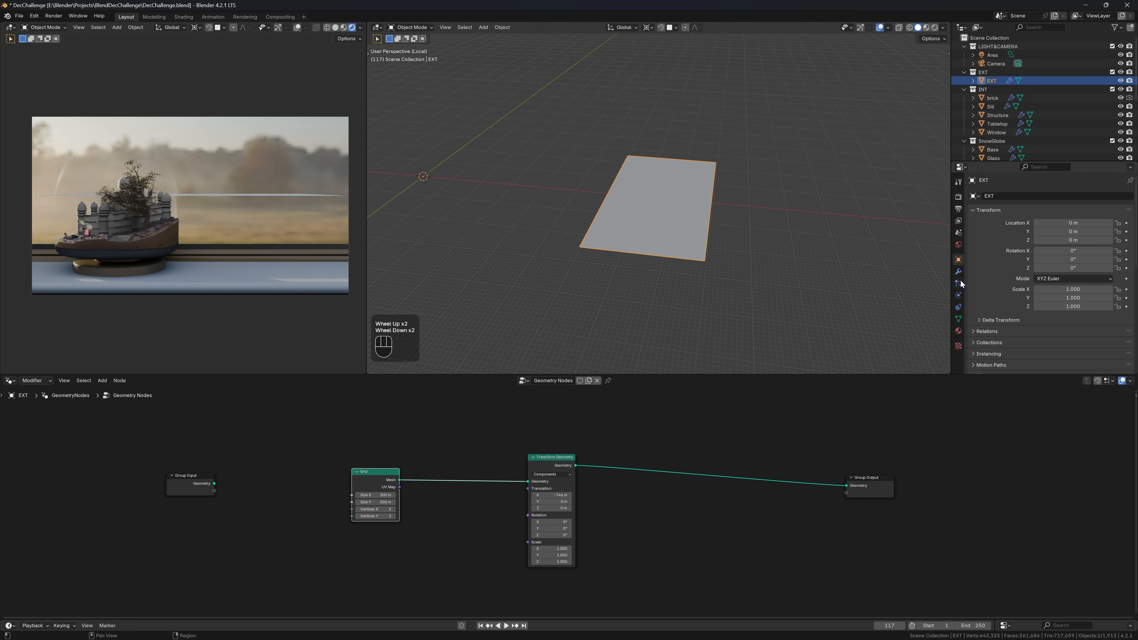
click(958, 272)
text(100)
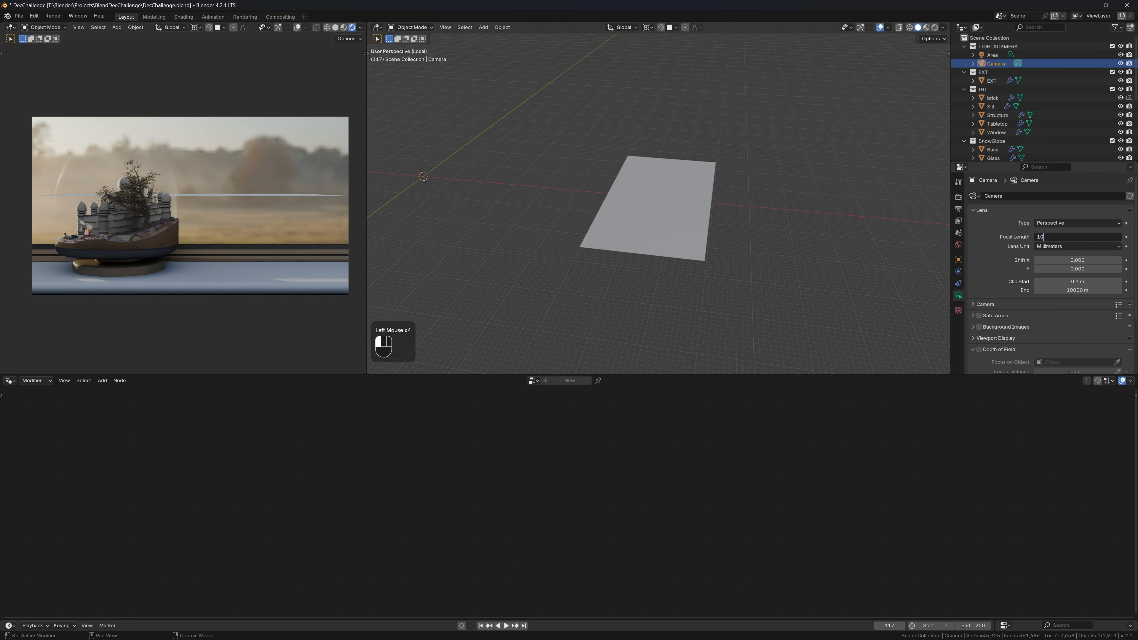
key(Return)
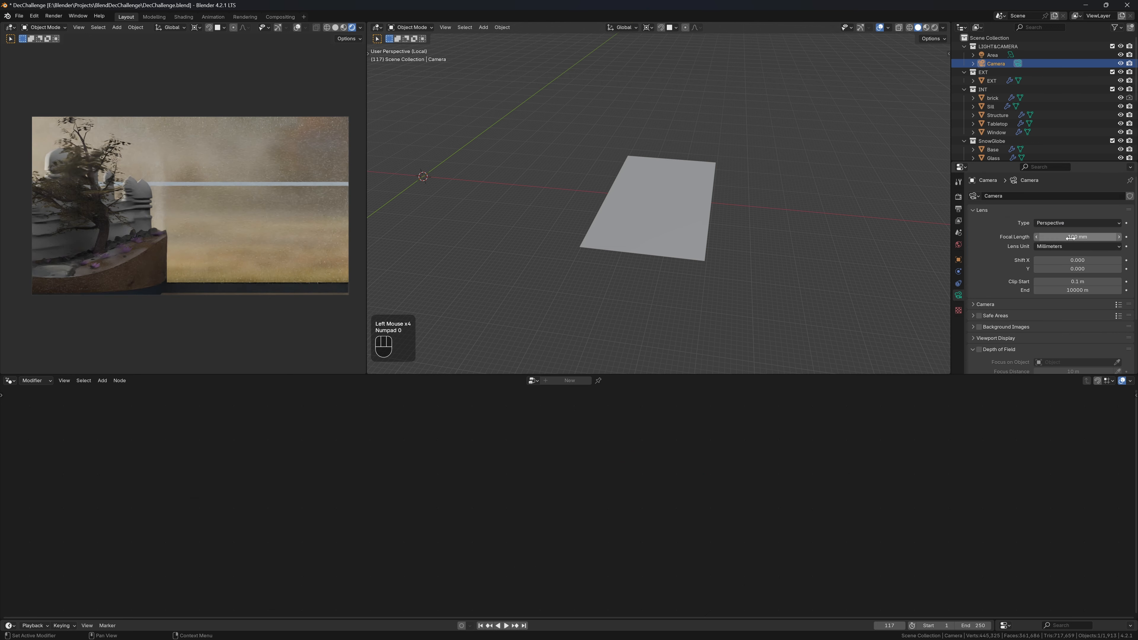
click(958, 260)
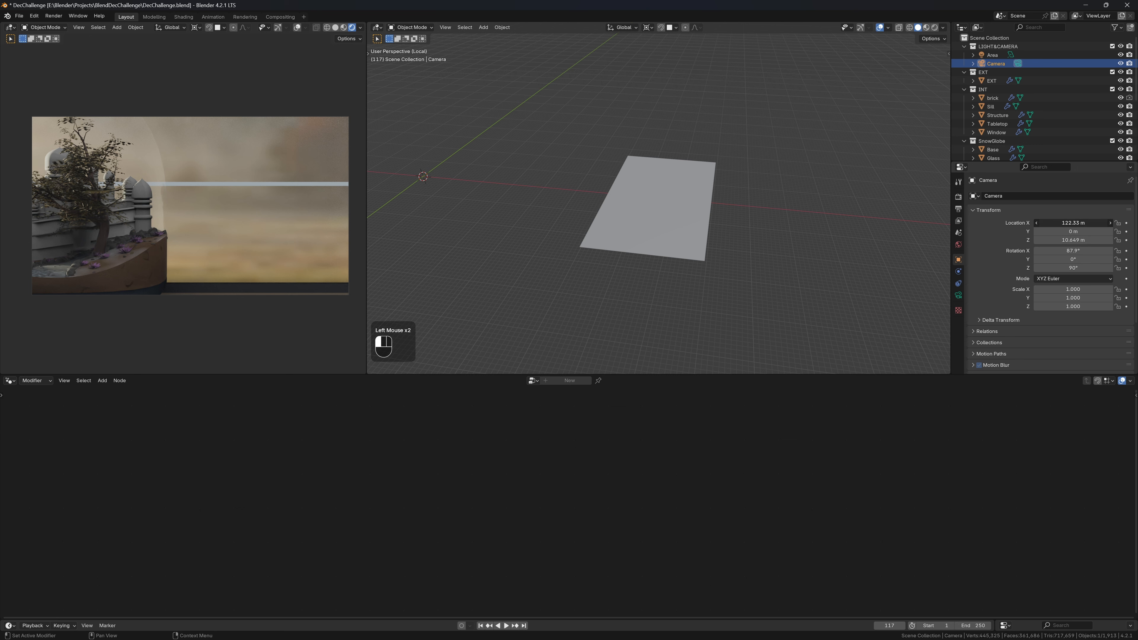
drag(1074, 223, 1088, 223)
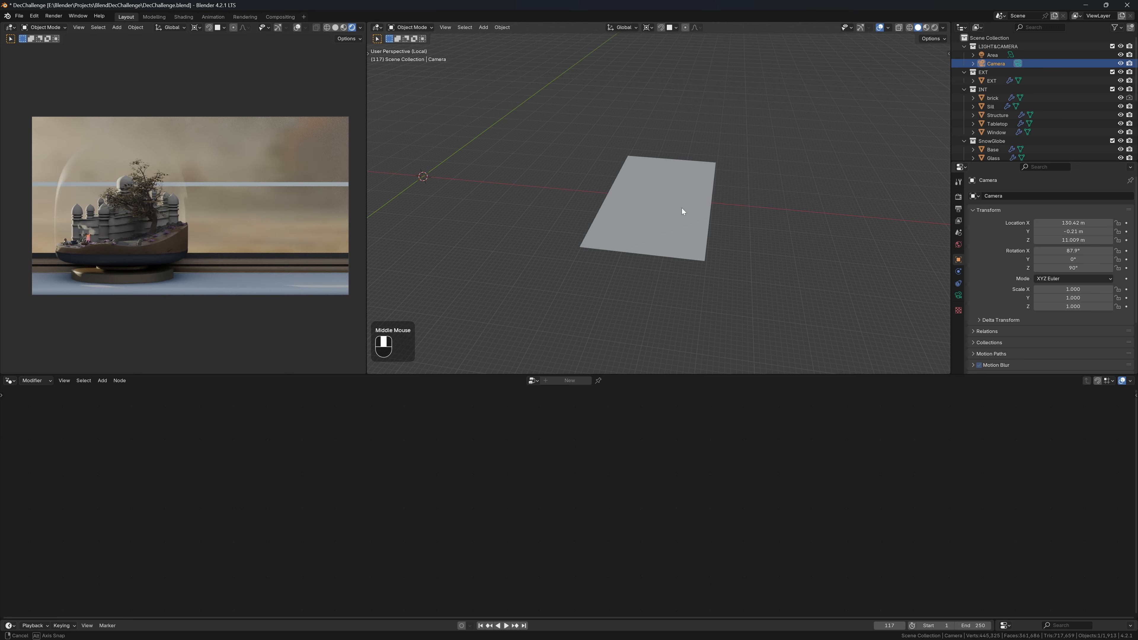
Step: Set the Size X and Size Y of the EXT plane's Grid to 200 m and shift the plane closer along X
middle_drag(682, 208, 704, 206)
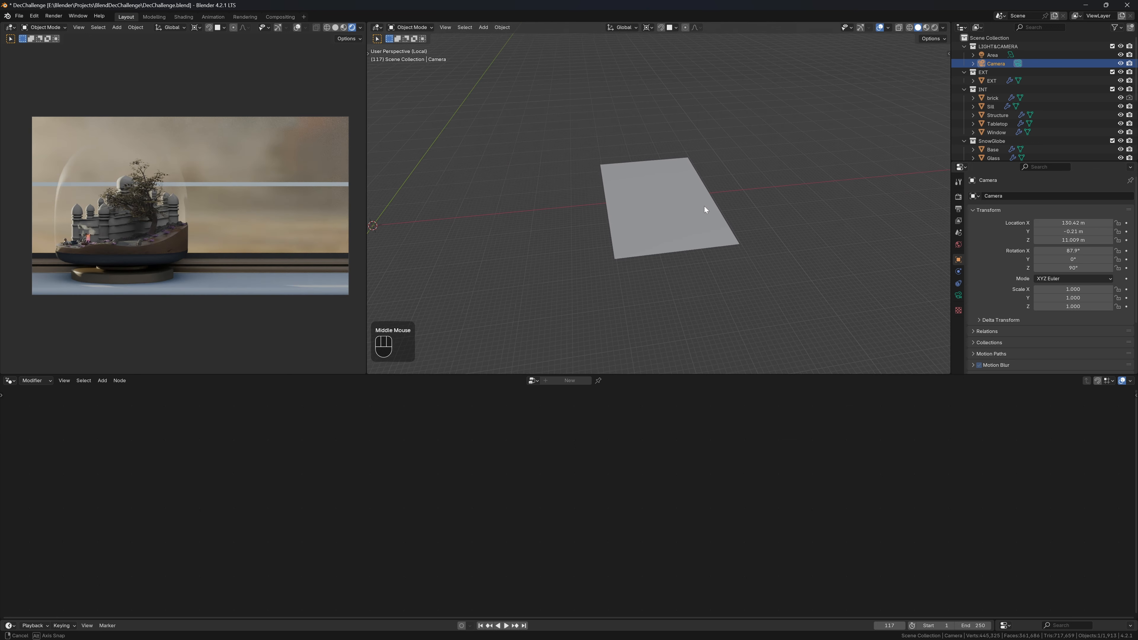
click(701, 205)
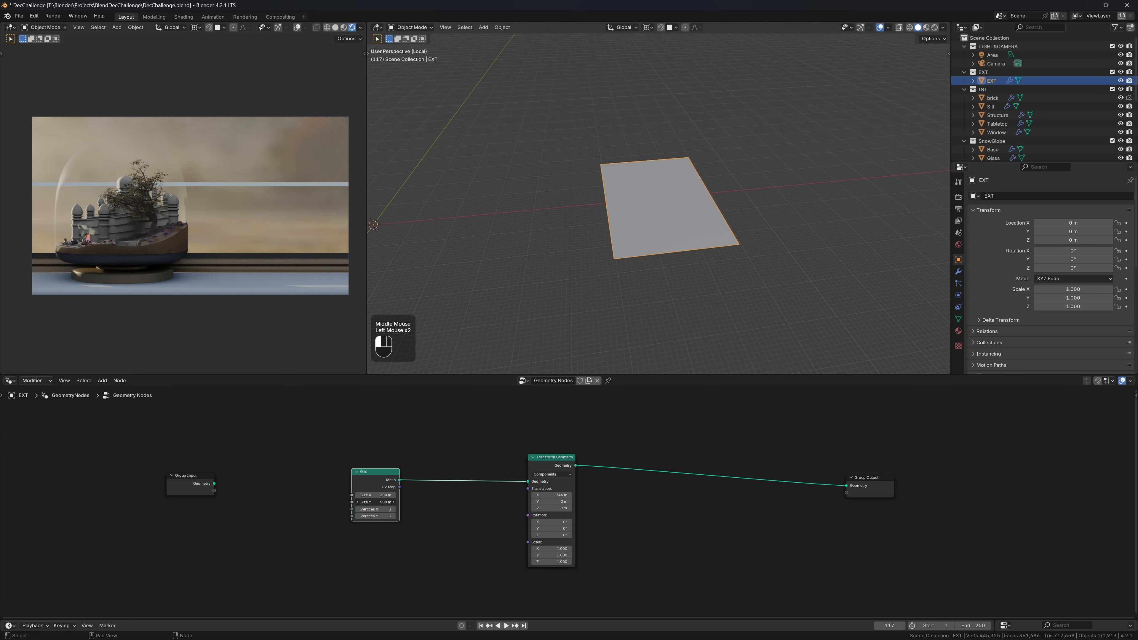
drag(375, 502, 376, 495)
text(200)
key(Return)
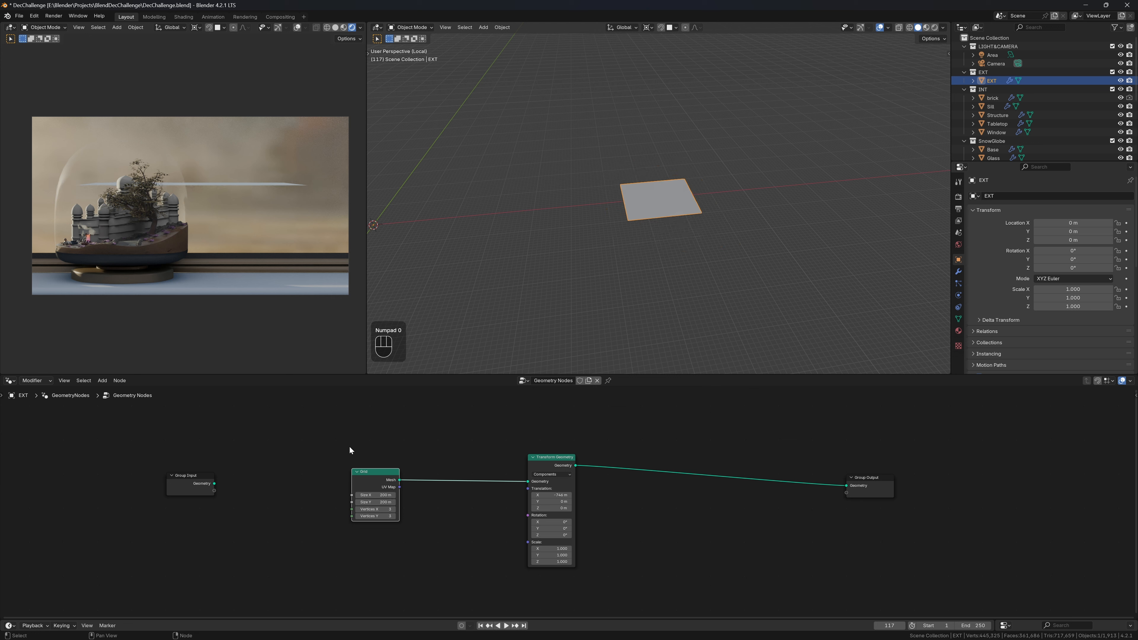
drag(551, 495, 603, 495)
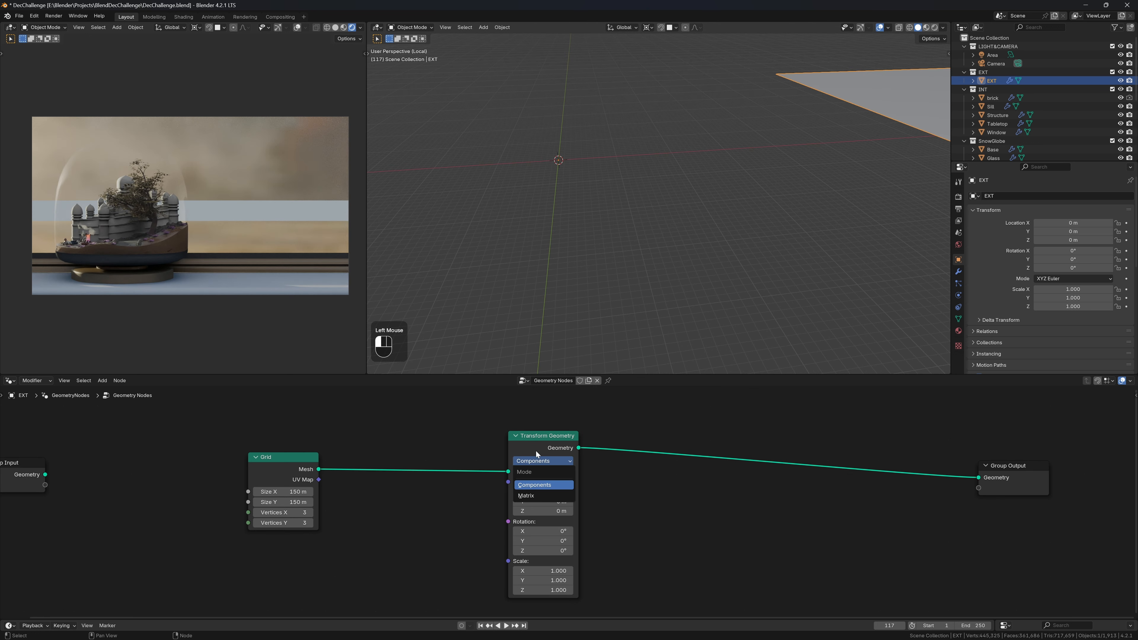
Step: Collapse the Transform Geometry node and place it just above the Grid node
click(544, 465)
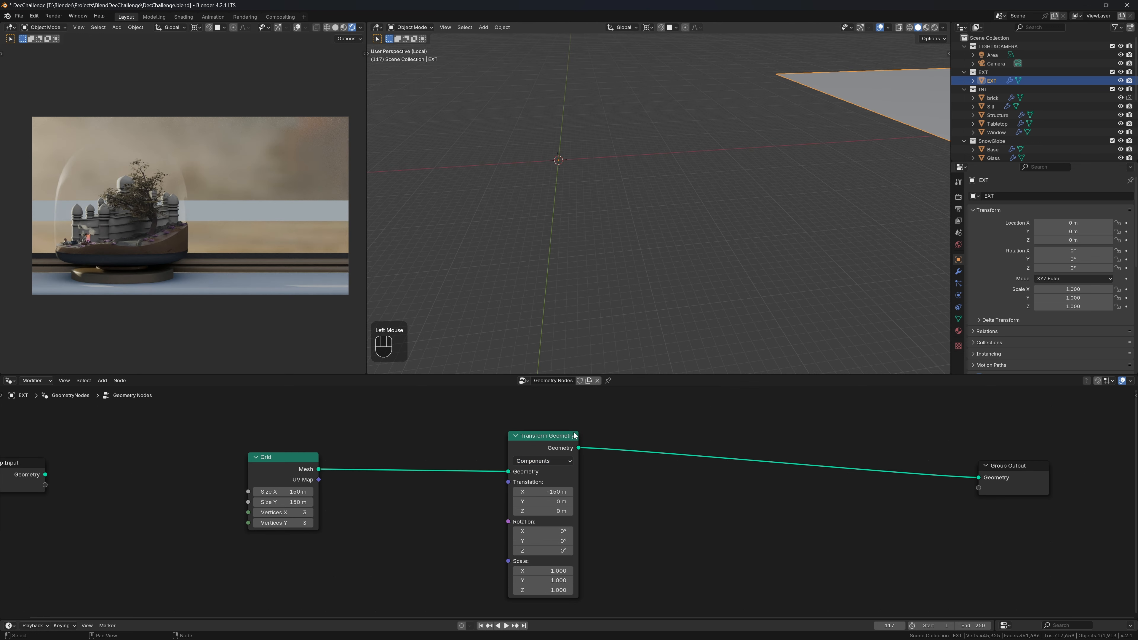
click(517, 440)
drag(517, 439, 277, 436)
key(q)
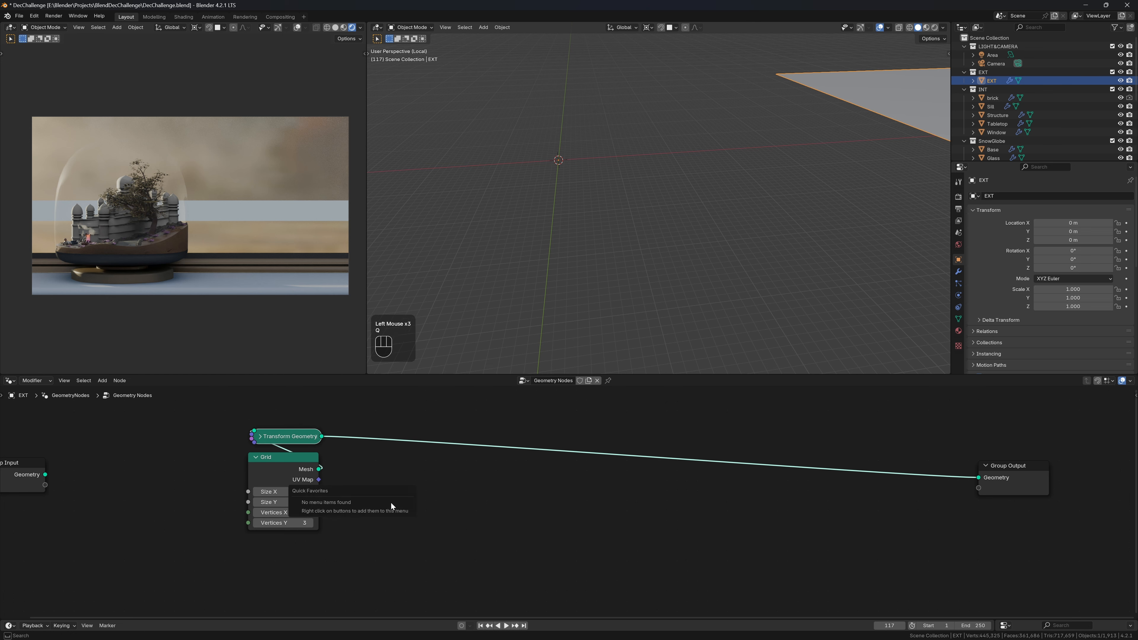
Step: Insert a Set Position node between the Transform Geometry node and the Group Output
scroll(560, 506, up, 1)
click(560, 506)
key(shift+a)
text(SET)
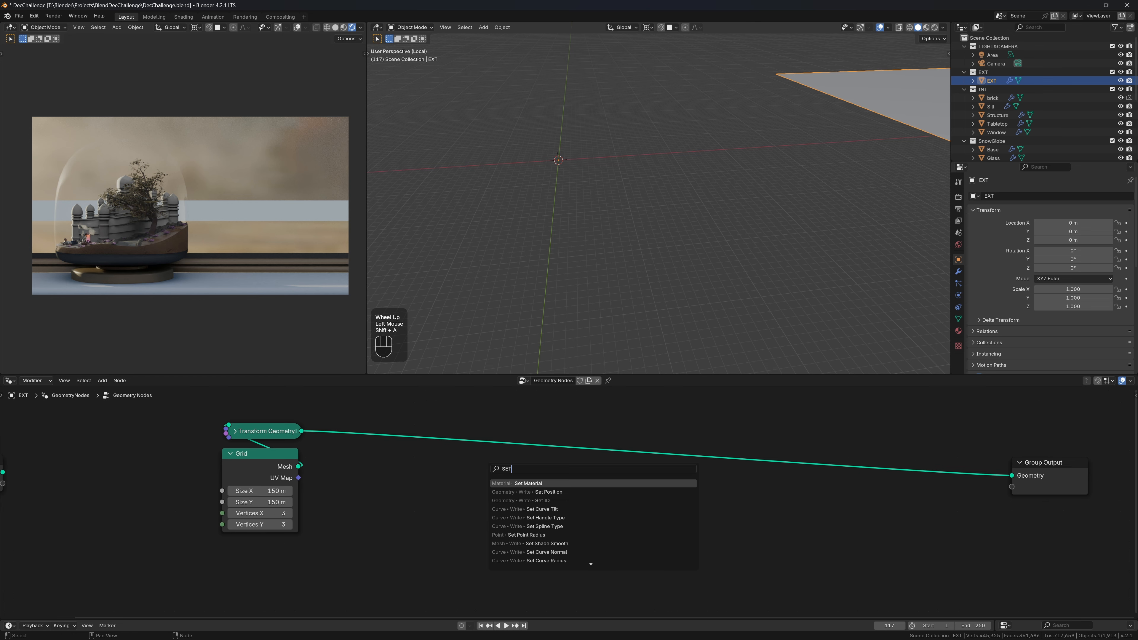
click(548, 492)
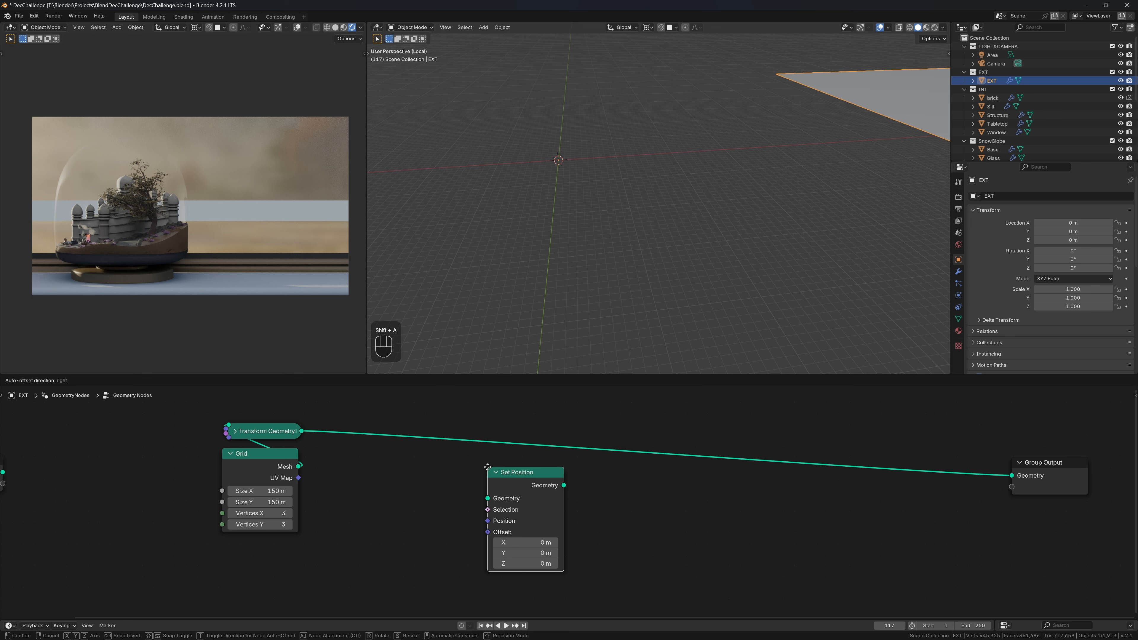
click(487, 475)
Step: Connect a new Combine XYZ node to the Set Position node's Offset and place it beneath that node
drag(449, 498, 416, 505)
text(COMBINE)
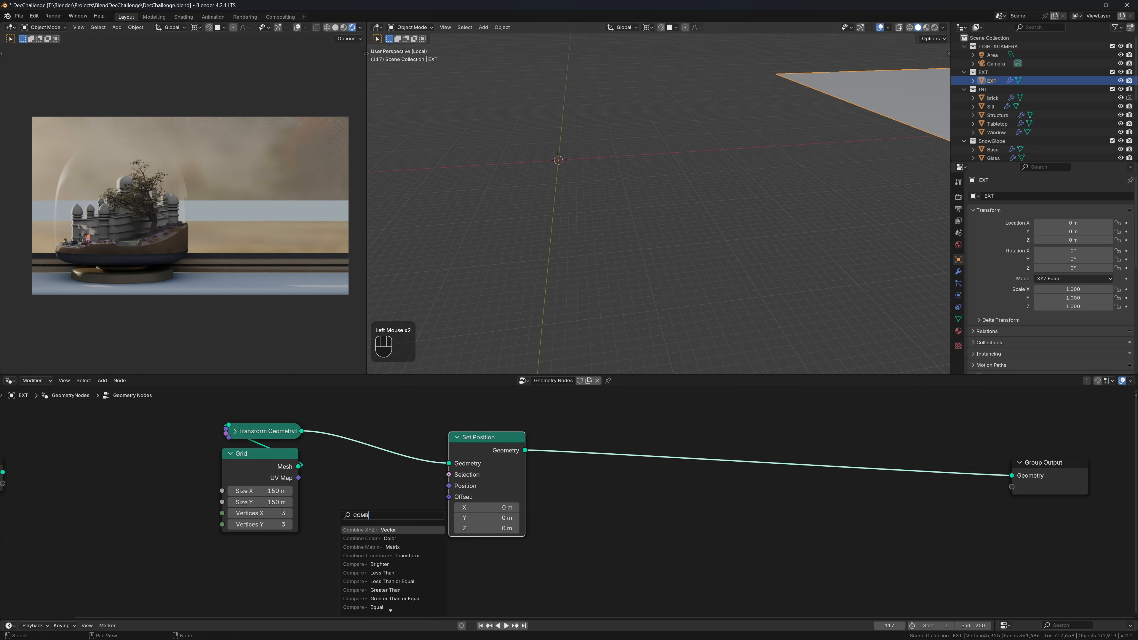
key(Return)
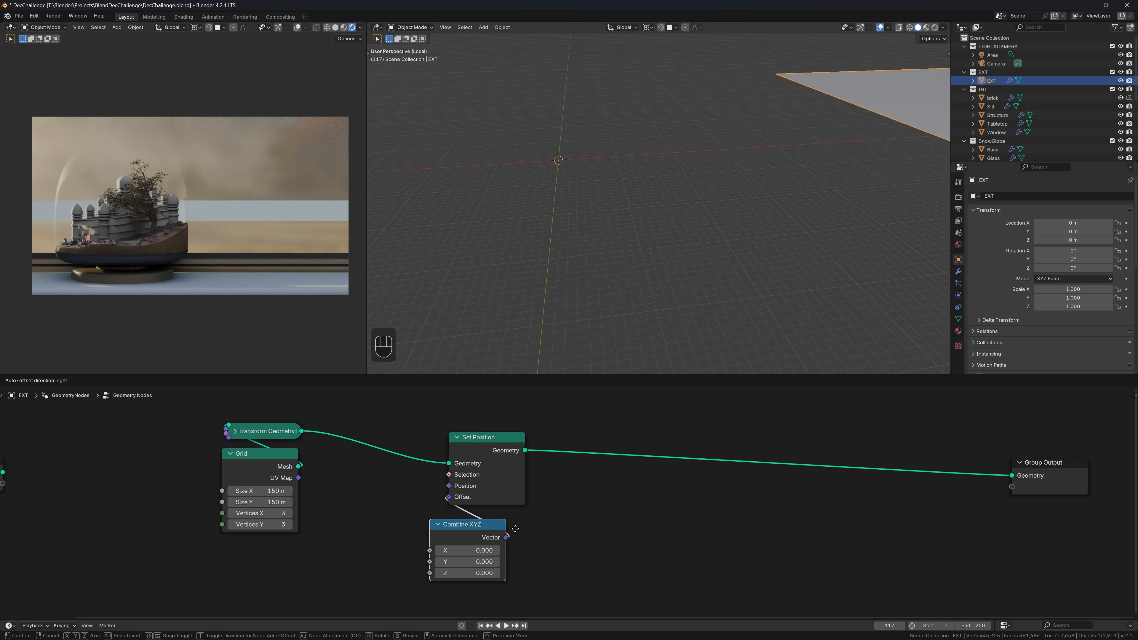
click(527, 521)
Step: Feed the Combine XYZ node's Z input from a new Math node set to Multiply
scroll(526, 522, up, 1)
middle_drag(525, 523, 618, 481)
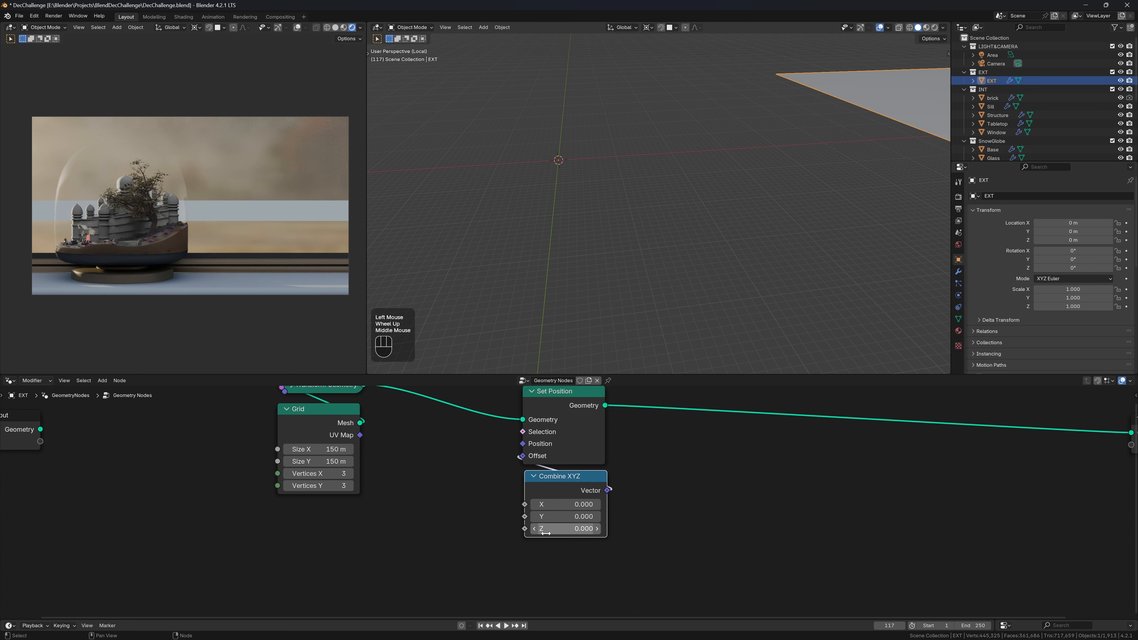
drag(524, 528, 484, 537)
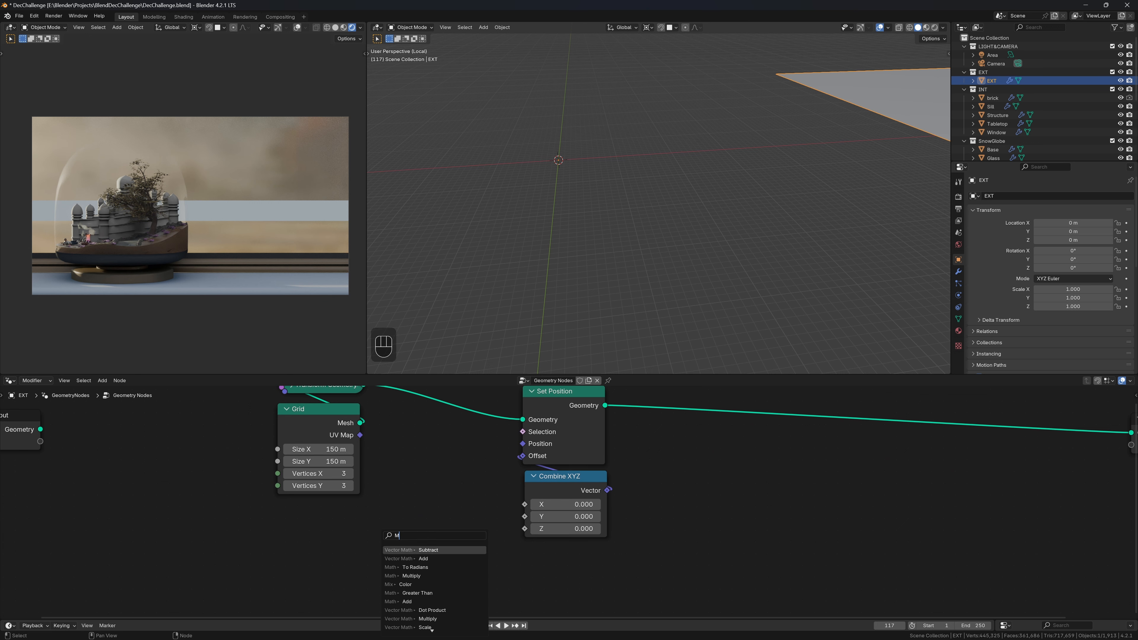
text(MU)
key(Return)
click(486, 488)
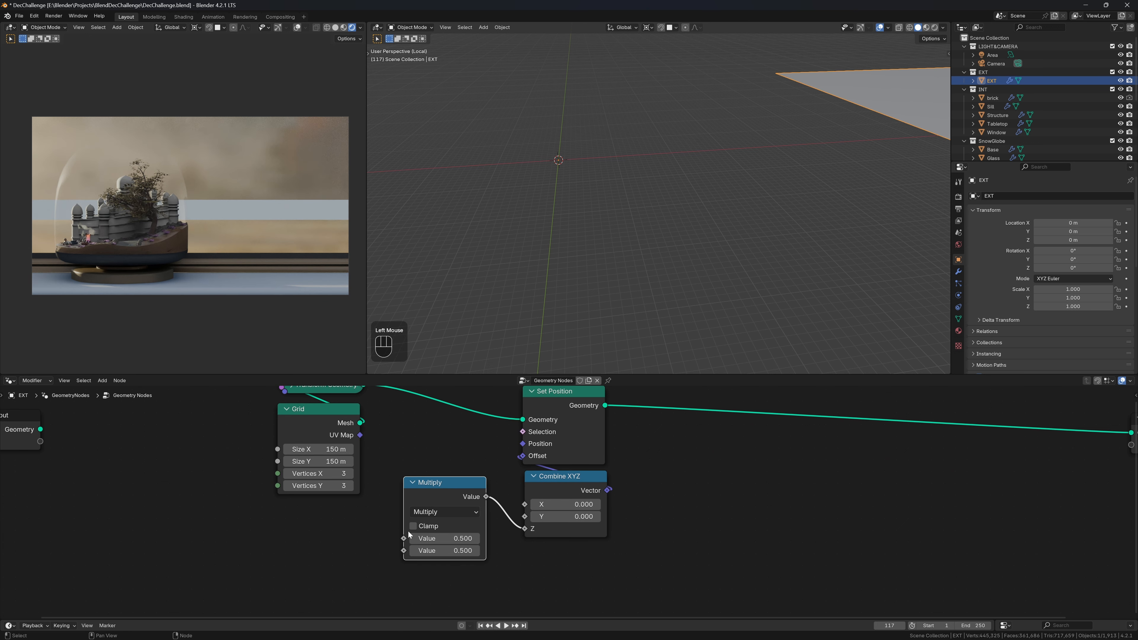
Step: Feed the Multiply node's first value from a new Math node set to Subtract
drag(404, 538, 374, 535)
text(s)
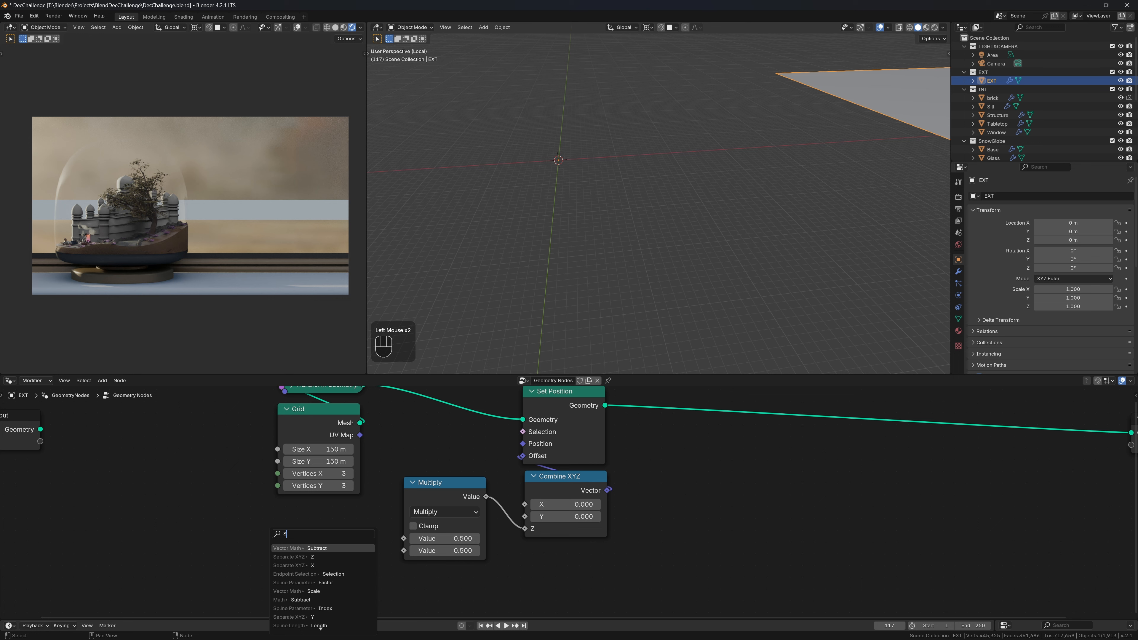
text(u)
key(Return)
click(390, 510)
Step: Drive the Subtract node's first value with a new Noise Texture node's Fac output and place the texture beside it
drag(307, 561, 294, 558)
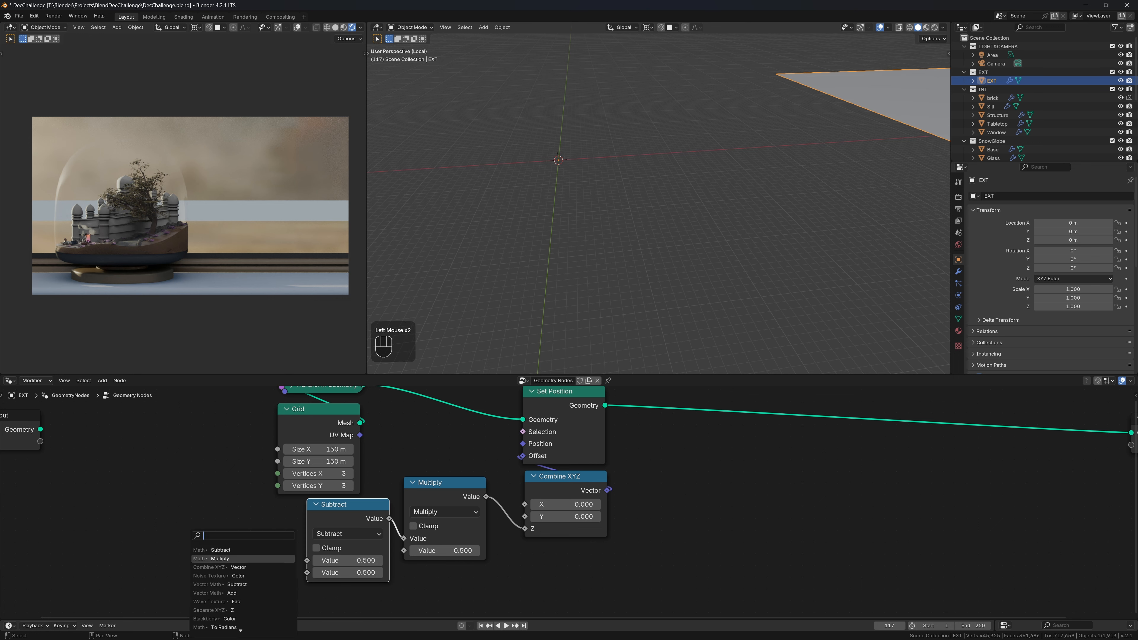
click(224, 576)
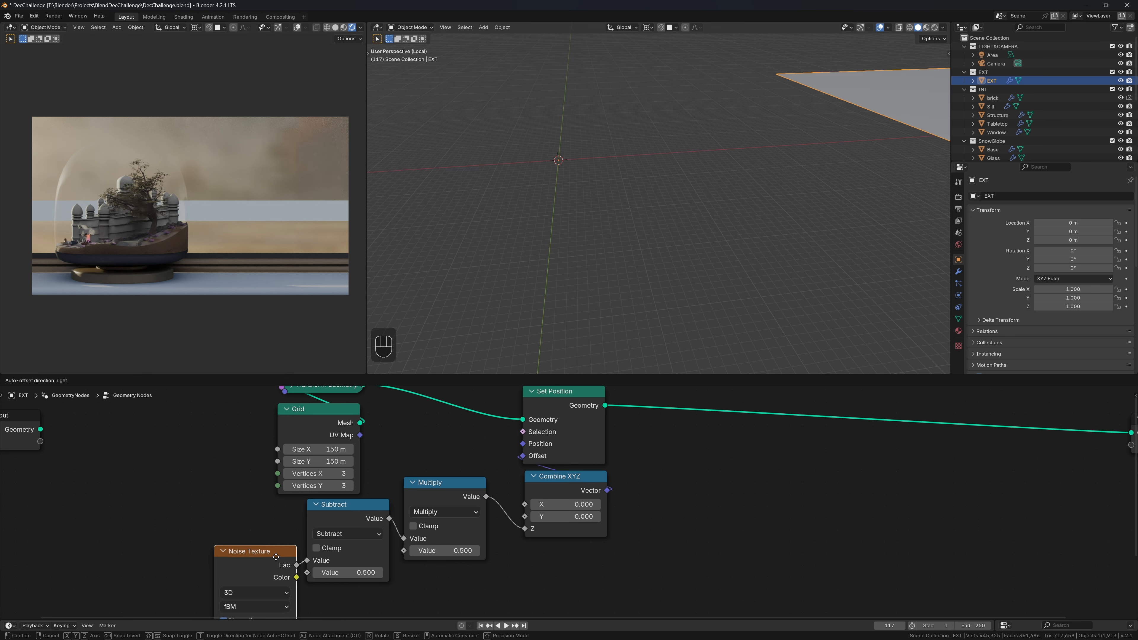
click(286, 552)
drag(280, 551, 288, 537)
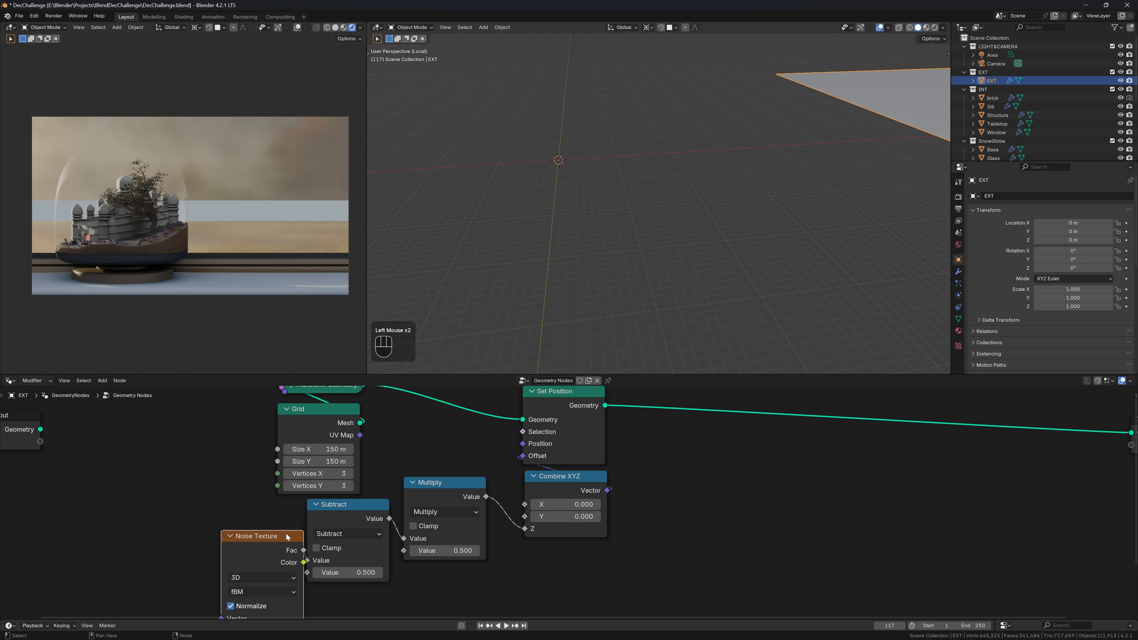
Step: Set the Grid's Vertices X and Vertices Y to 50 and raise the Multiply node's second value to 58.5
scroll(741, 482, down, 2)
middle_drag(741, 483, 743, 499)
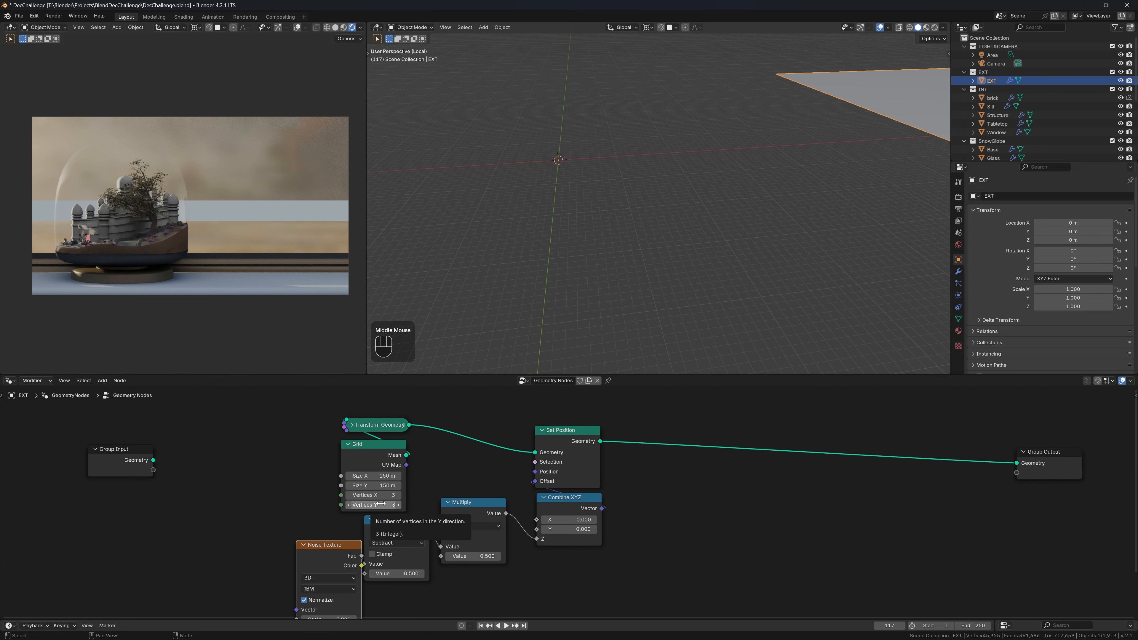
drag(381, 503, 381, 495)
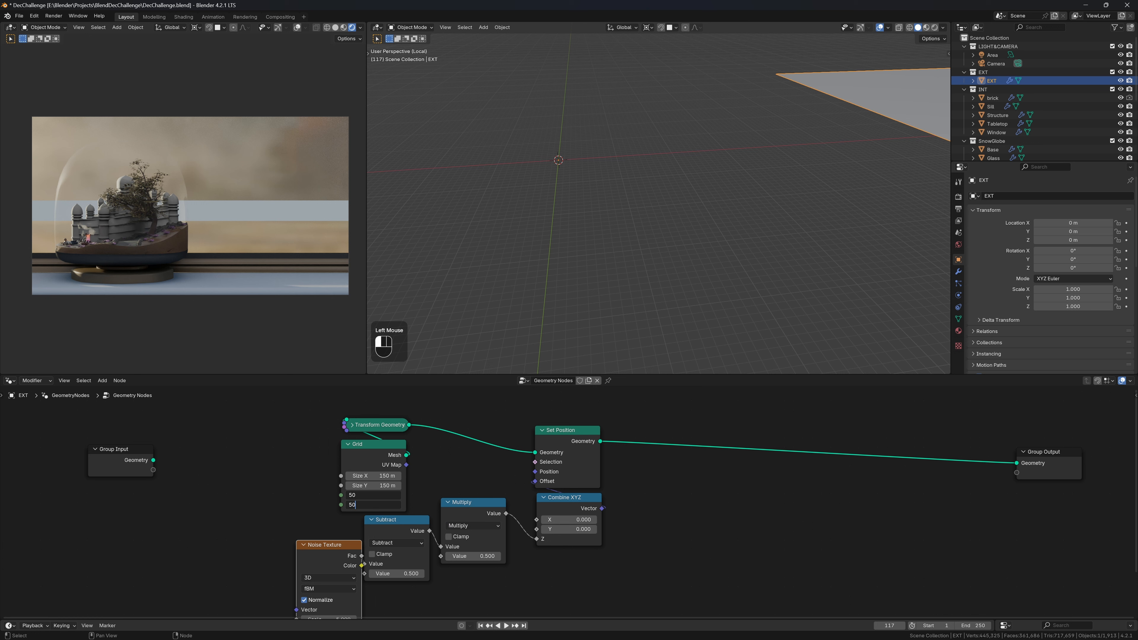
key(Return)
drag(482, 557, 742, 556)
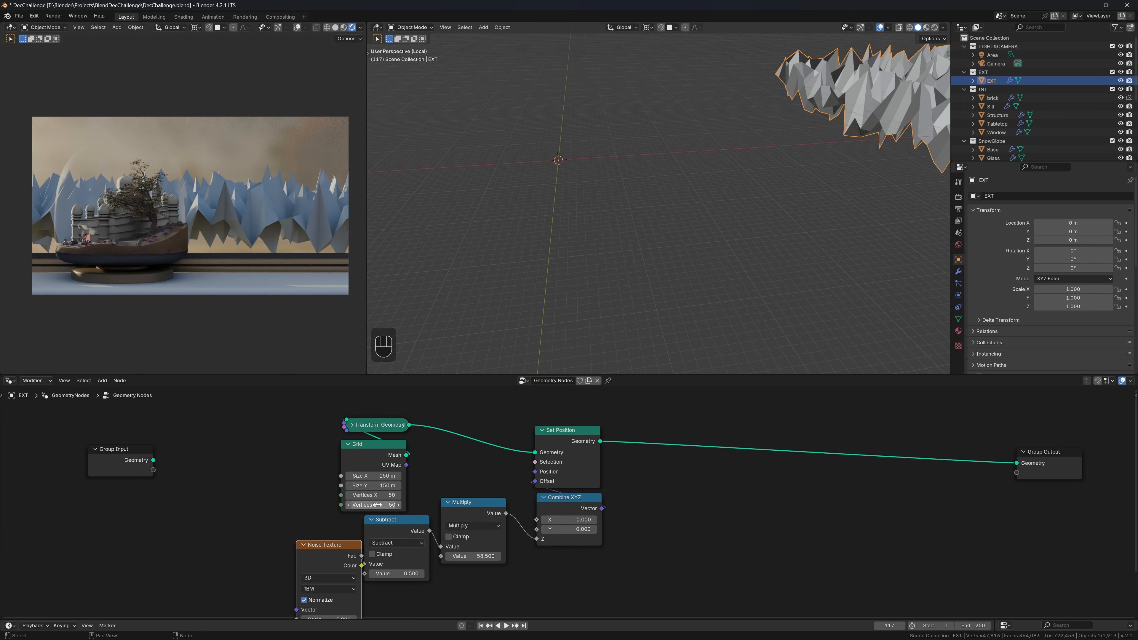
Step: Insert a Set Shade Smooth node after the Set Position node
key(shift+a)
text(shade\)
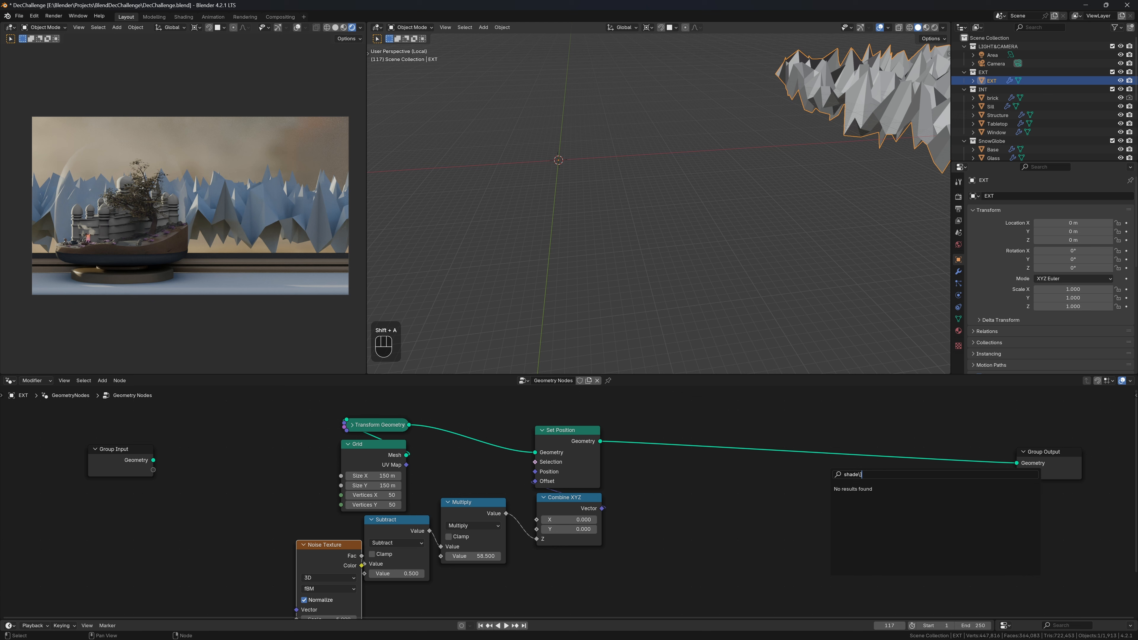
key(BackSpace)
key(Return)
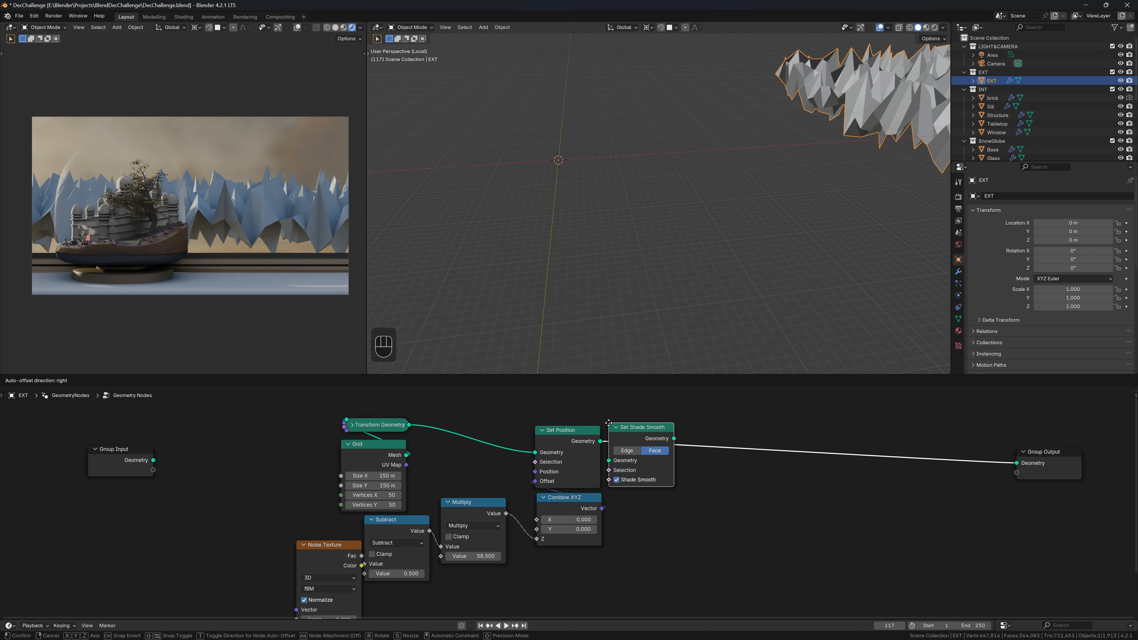
click(634, 462)
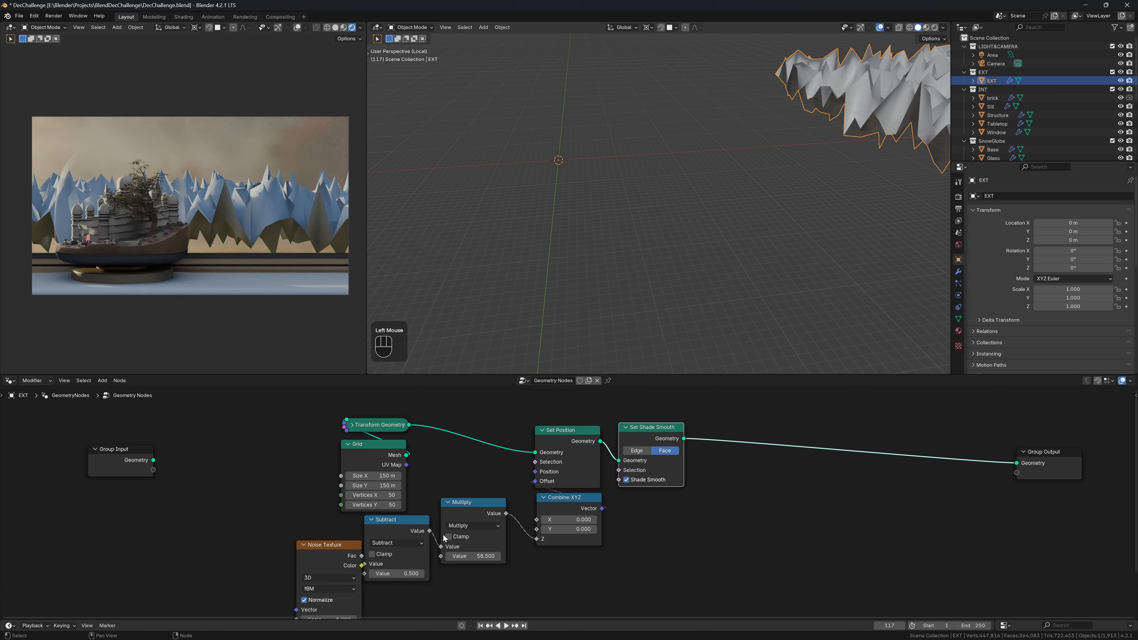
Step: Add a Value node set to 50 and link it to both Vertices X and Vertices Y of the Grid
key(shift+a)
text(v)
key(Down)
key(Down)
key(Down)
key(Down)
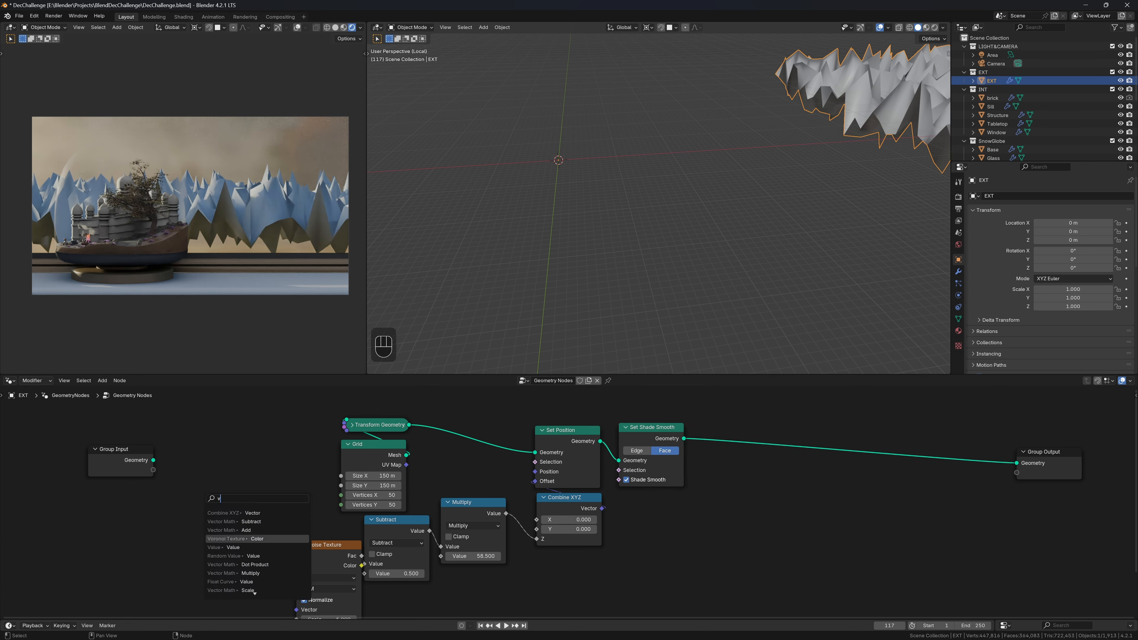
key(Return)
click(308, 495)
drag(308, 500, 341, 505)
click(277, 502)
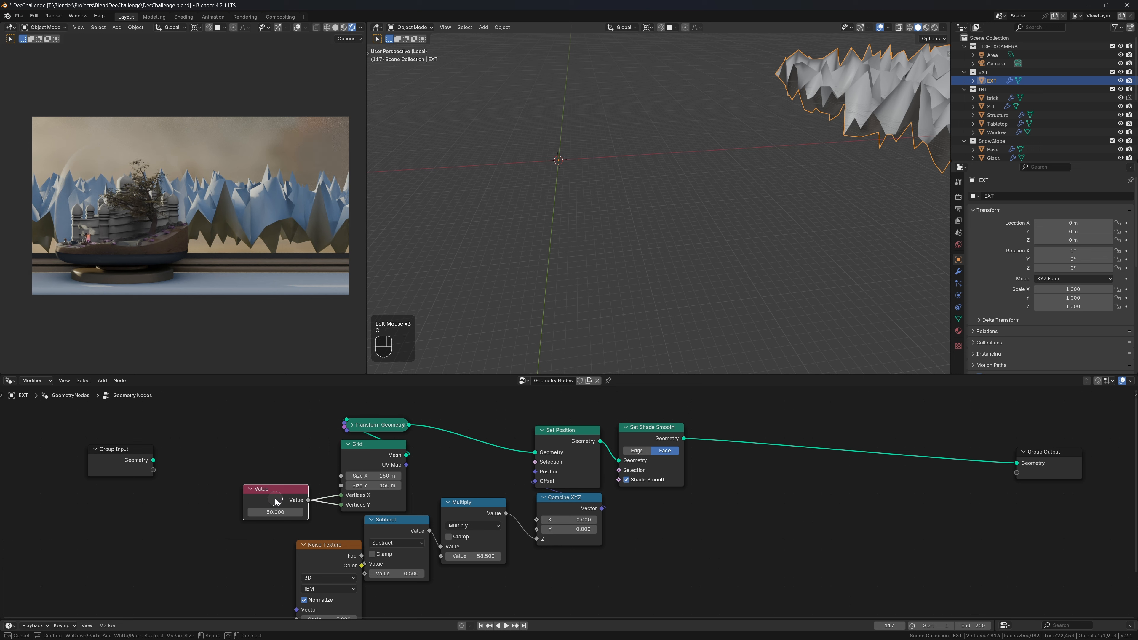
Step: Replace the Value node with an Integer node driving both Vertices X and Vertices Y of the Grid
key(c)
key(Escape)
key(x)
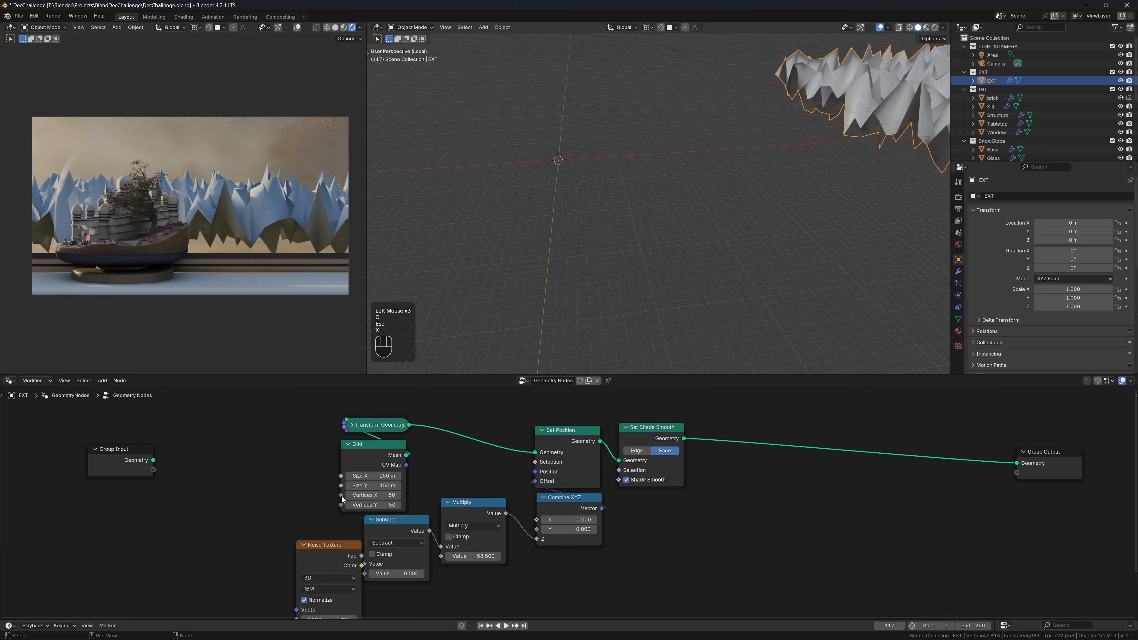
drag(341, 505, 247, 505)
text(in)
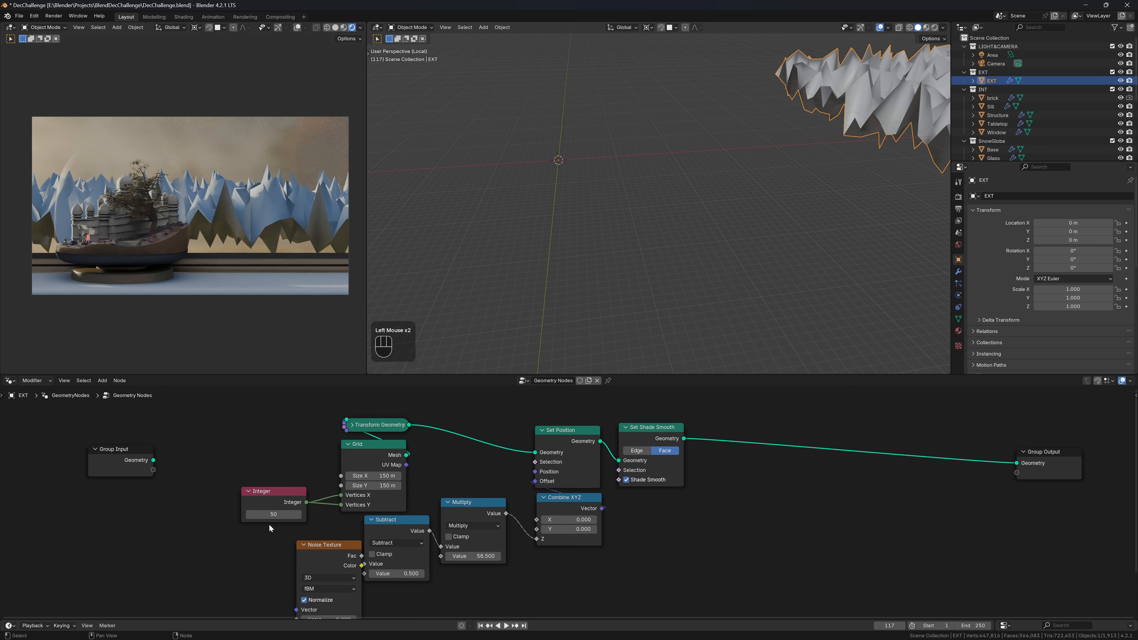
Step: Move the Integer node closer to the Grid and set its value to 100
click(270, 523)
drag(277, 508, 288, 500)
click(285, 506)
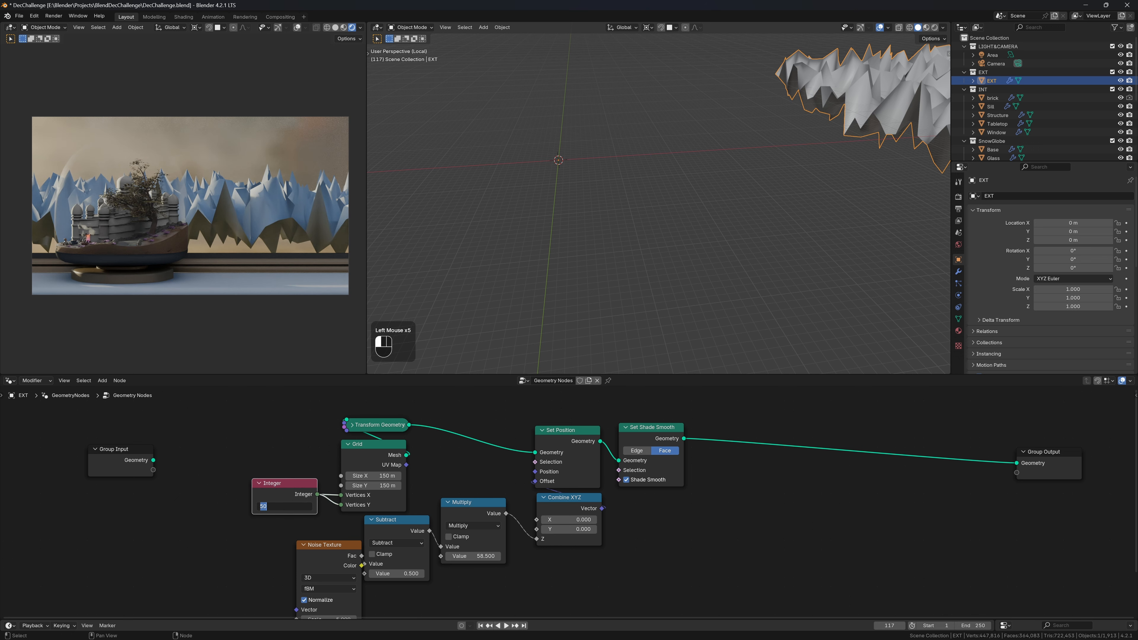
text(100)
key(Return)
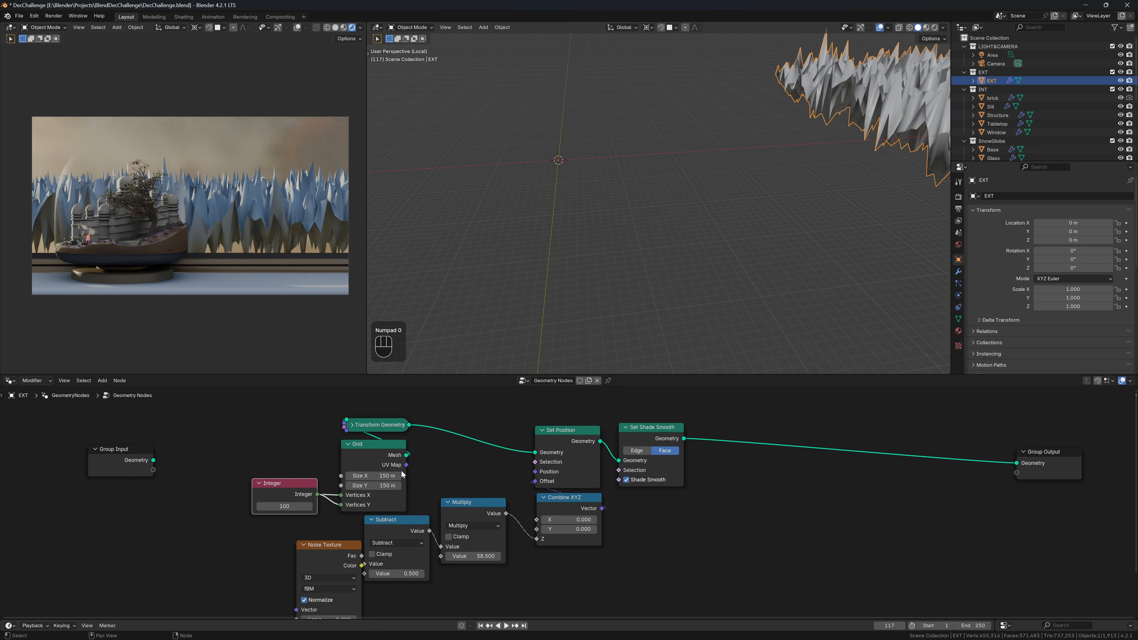
Step: Collapse the Grid and Subtract nodes and regroup the Integer and Noise Texture nodes compactly around them
middle_drag(453, 523, 523, 482)
scroll(521, 469, up, 1)
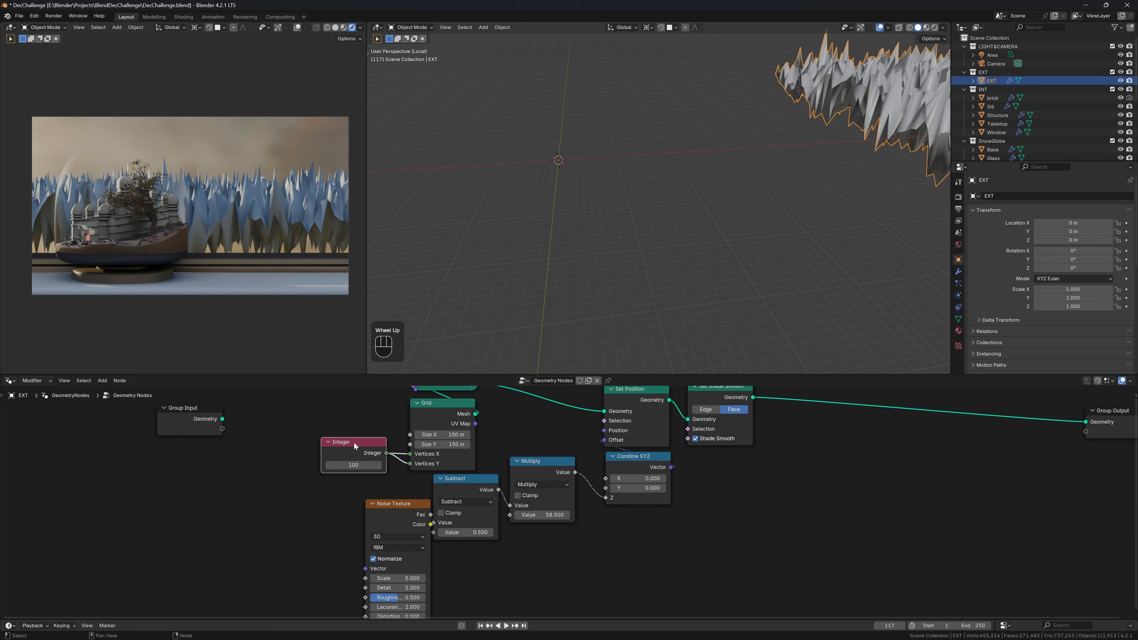
drag(354, 443, 372, 400)
drag(394, 511, 364, 457)
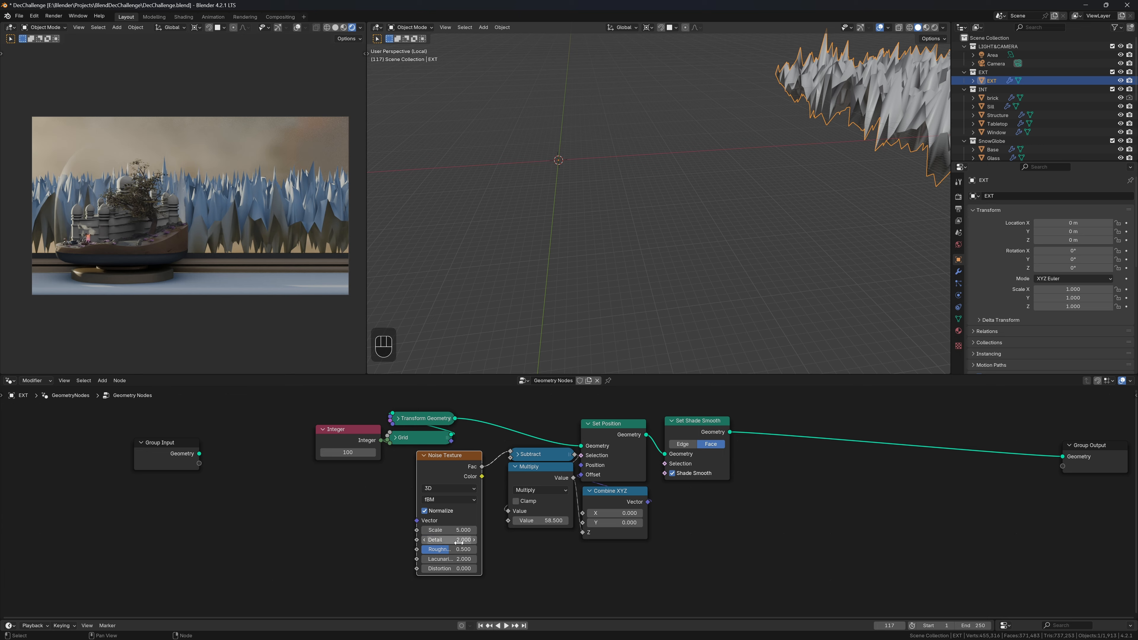
Step: Try the Noise Texture with Detail 0 and Scale 0.1
click(448, 539)
text(0)
key(Return)
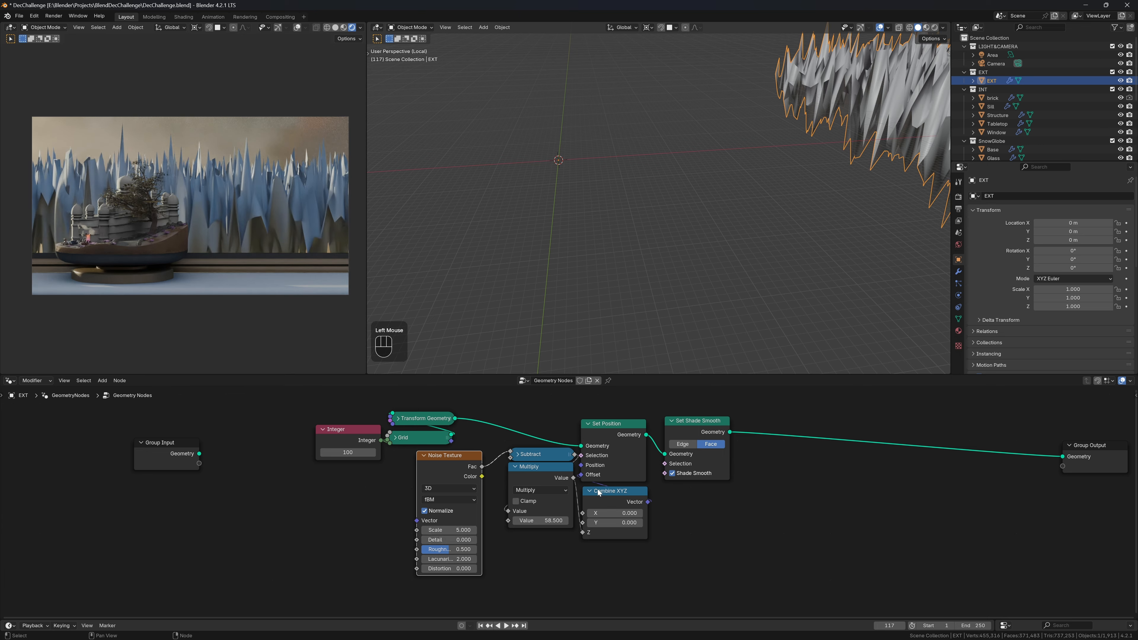
shift+drag(449, 530, 431, 530)
click(448, 530)
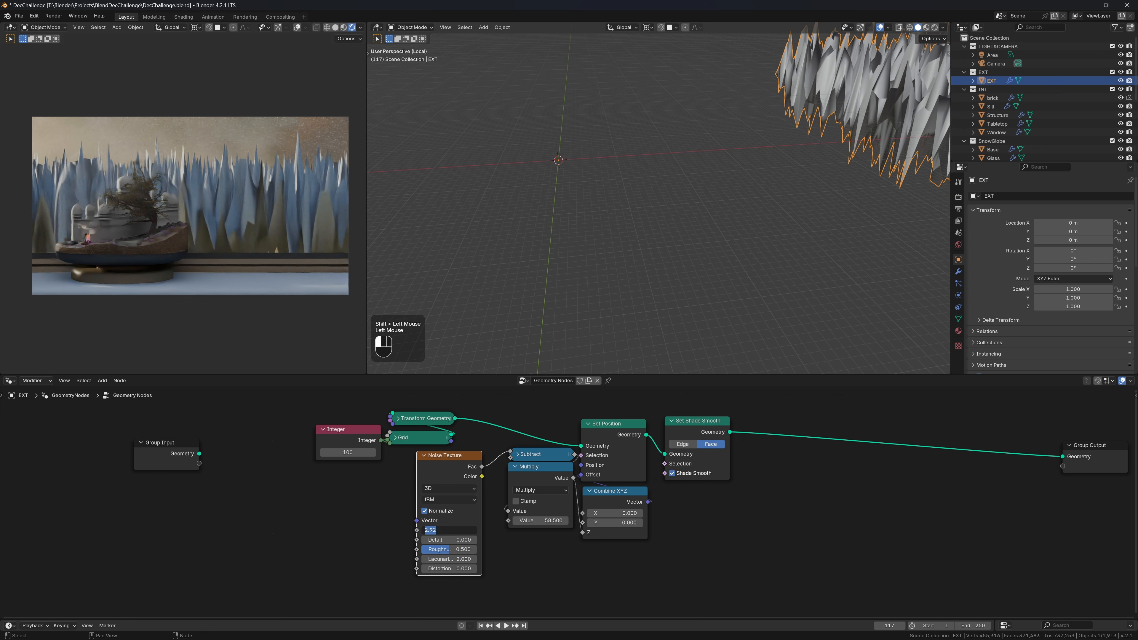
text(0.1)
key(Return)
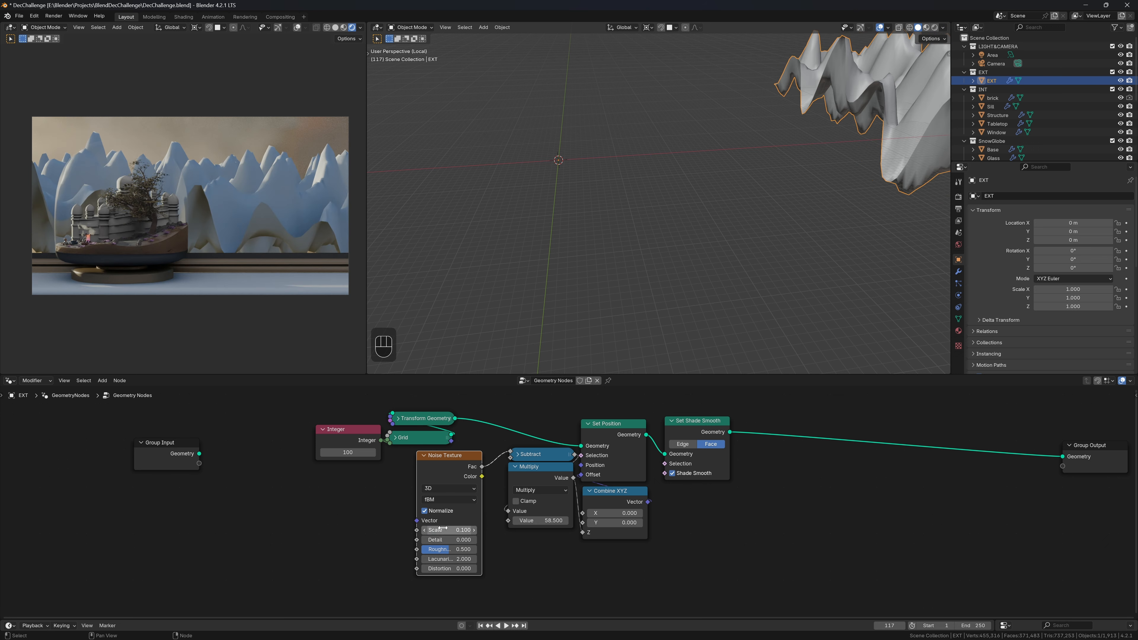
Step: Set the Noise Texture's Scale to 0.05 and its Detail to 2
click(443, 528)
text(0.05)
key(Return)
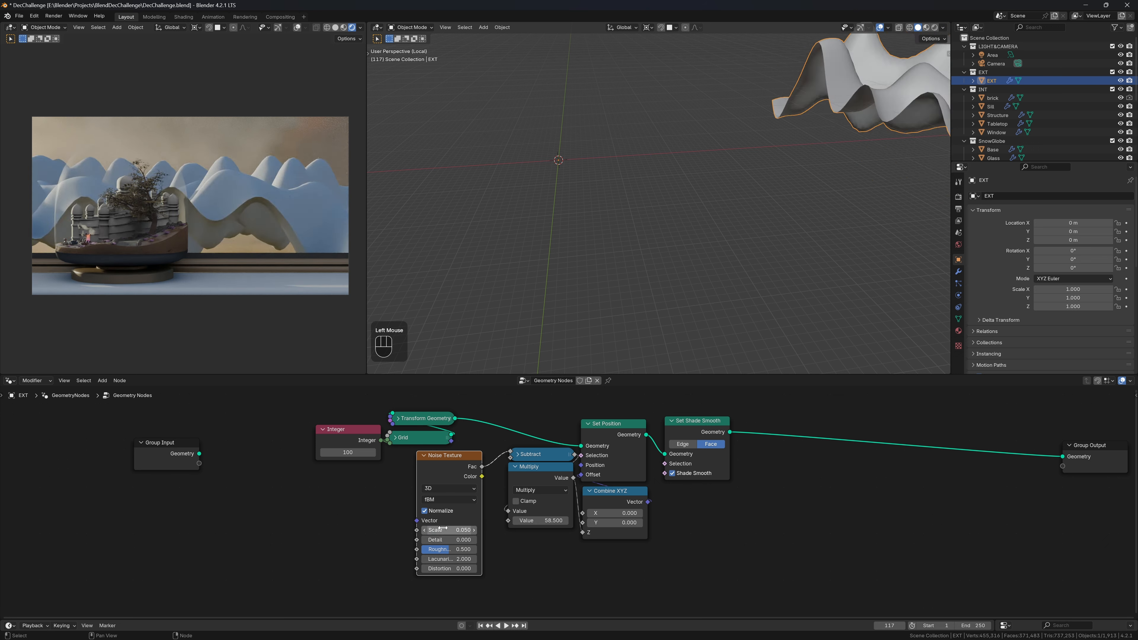
drag(438, 540, 465, 540)
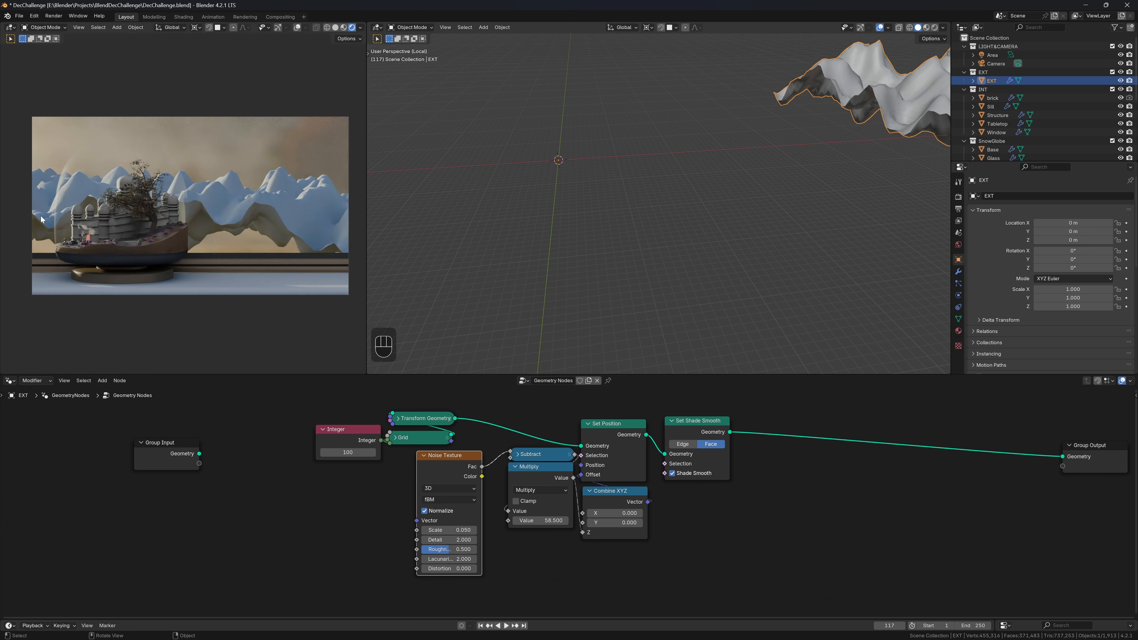
Step: Try Clamp on the Multiply node, enable it on the Subtract node instead, and reposition both nodes beside the Noise Texture
click(521, 500)
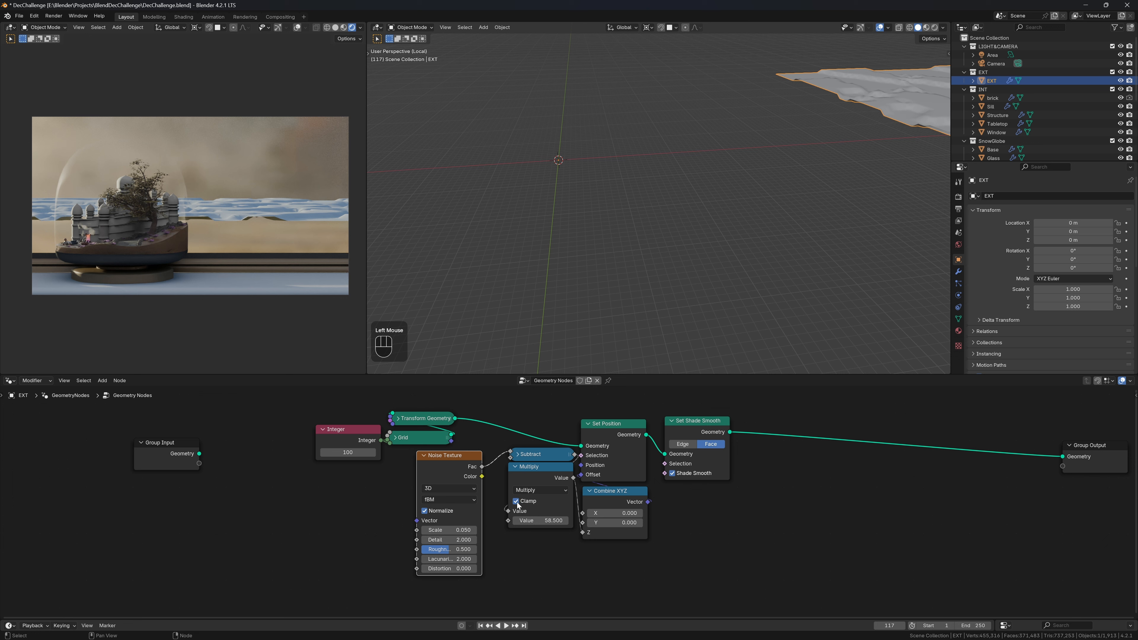
click(517, 502)
click(517, 455)
click(518, 489)
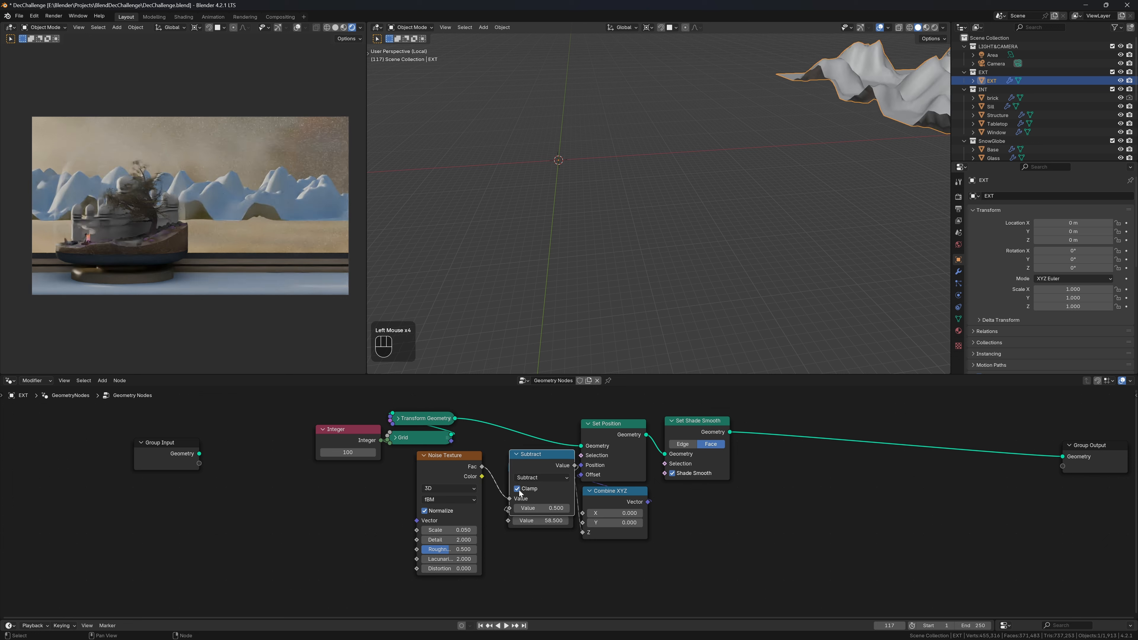
click(518, 454)
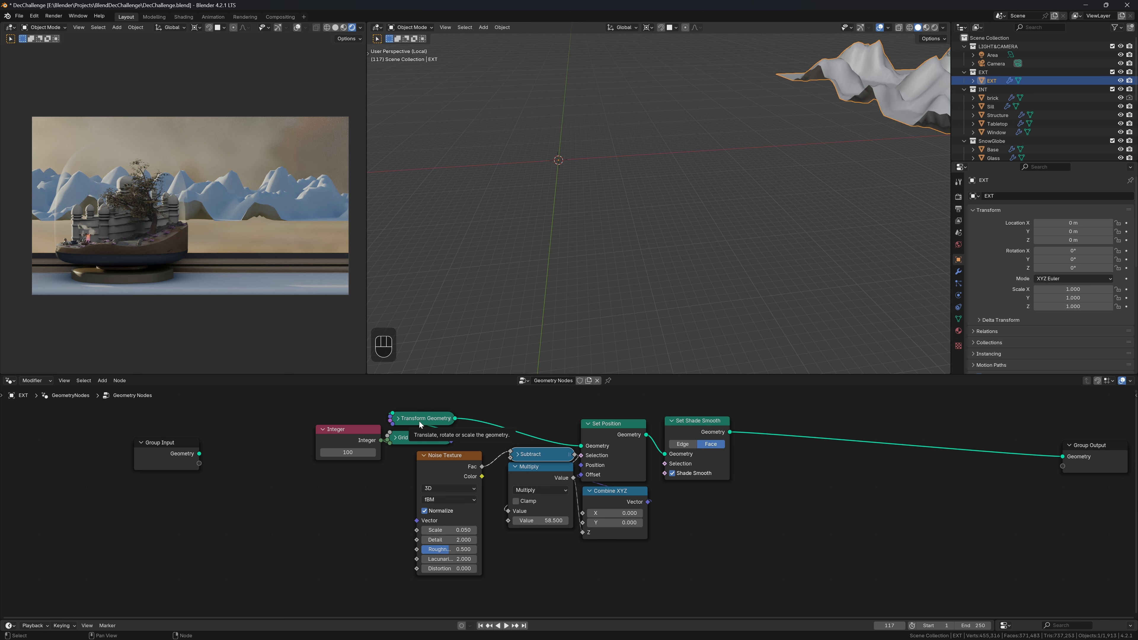
drag(530, 442, 534, 511)
middle_drag(542, 465, 542, 512)
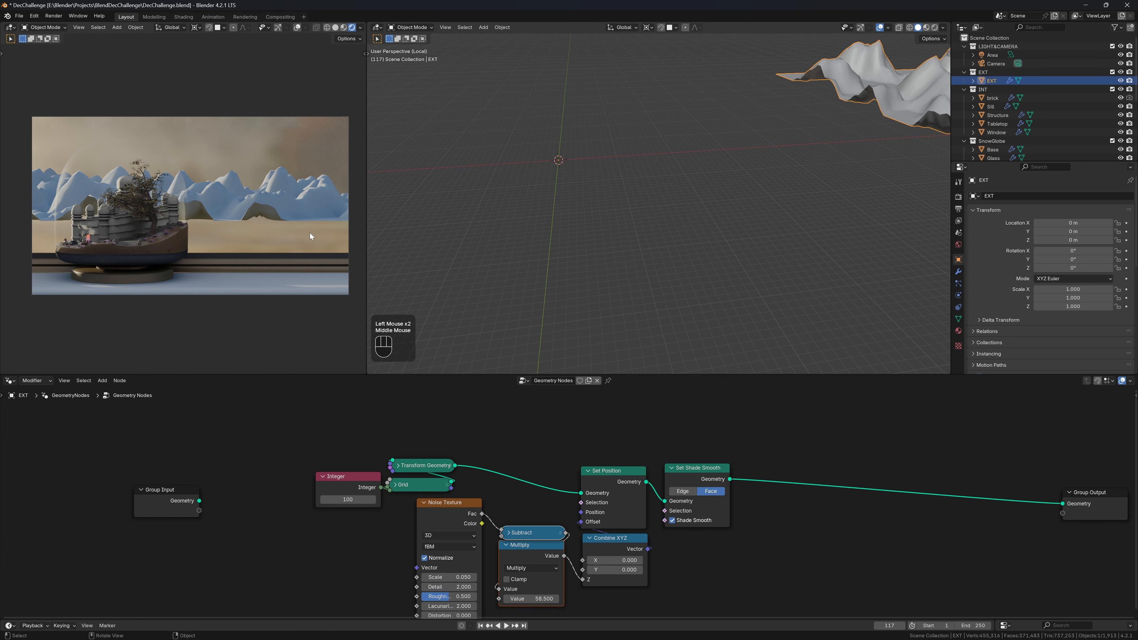
Step: Add an integer Greater Than compare node driving the Selection of Set Position and place it above the other nodes
scroll(850, 173, down, 3)
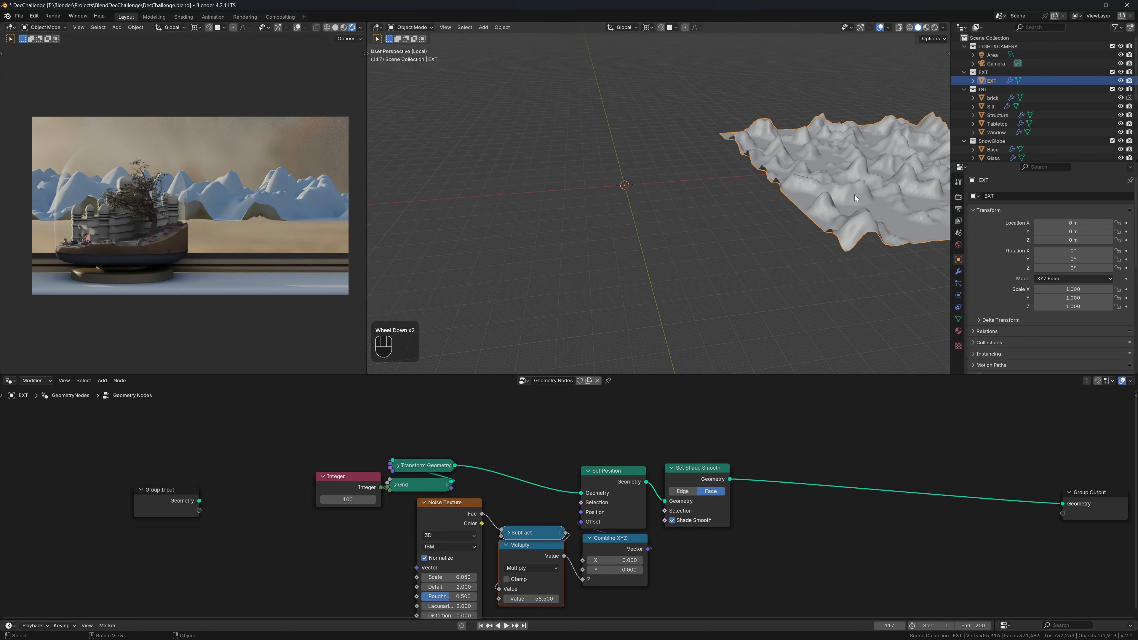
middle_drag(855, 195, 726, 238)
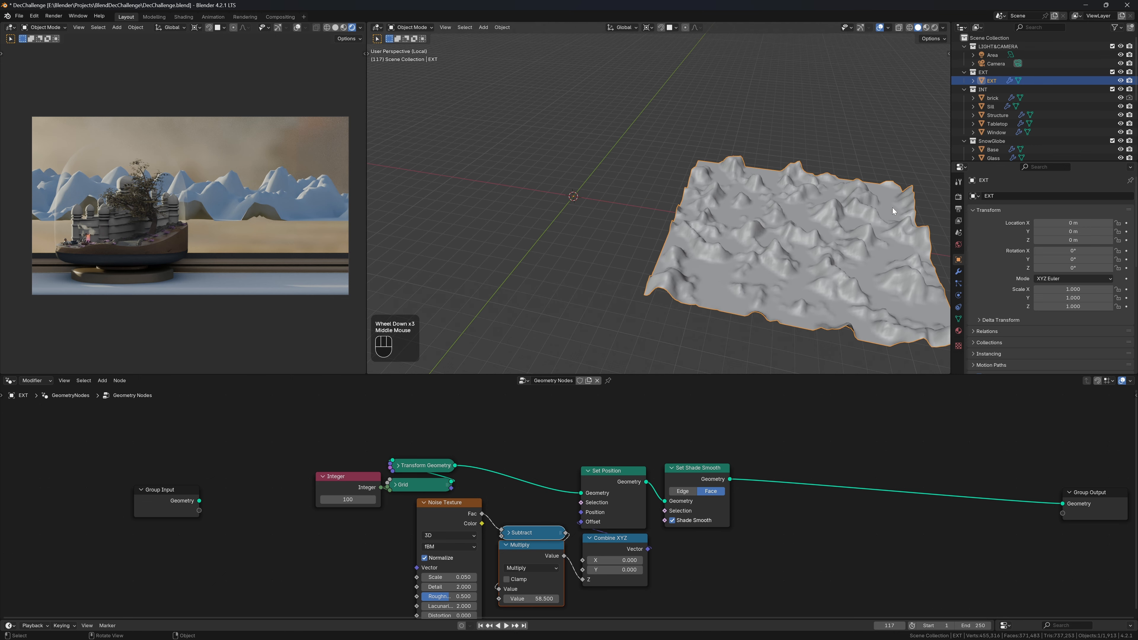
drag(581, 502, 461, 463)
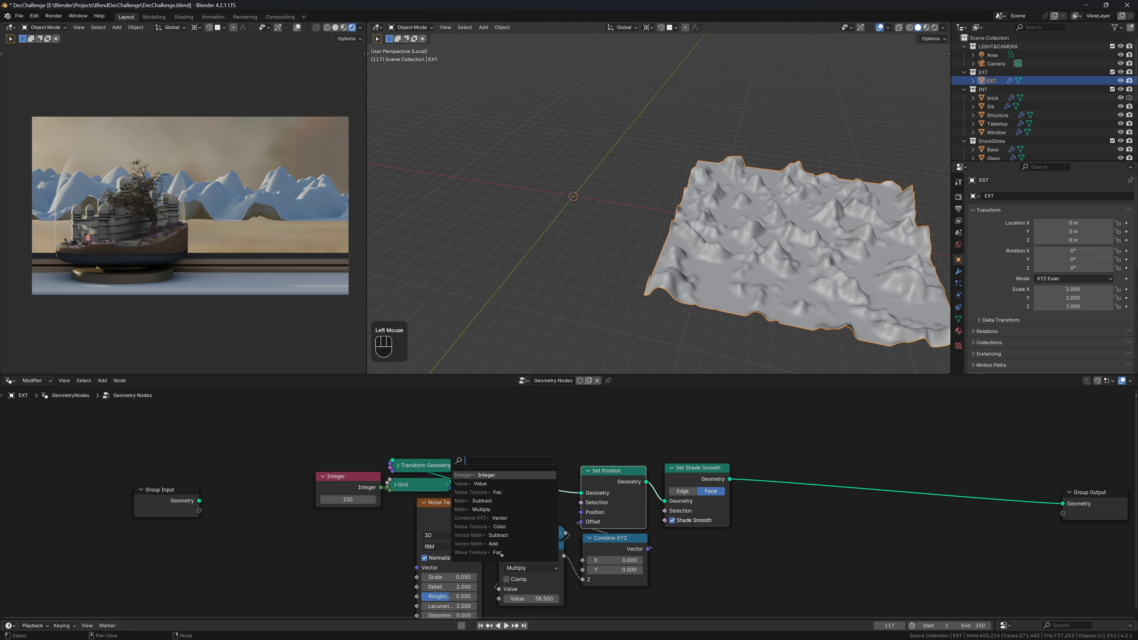
text(greta)
drag(553, 457, 574, 407)
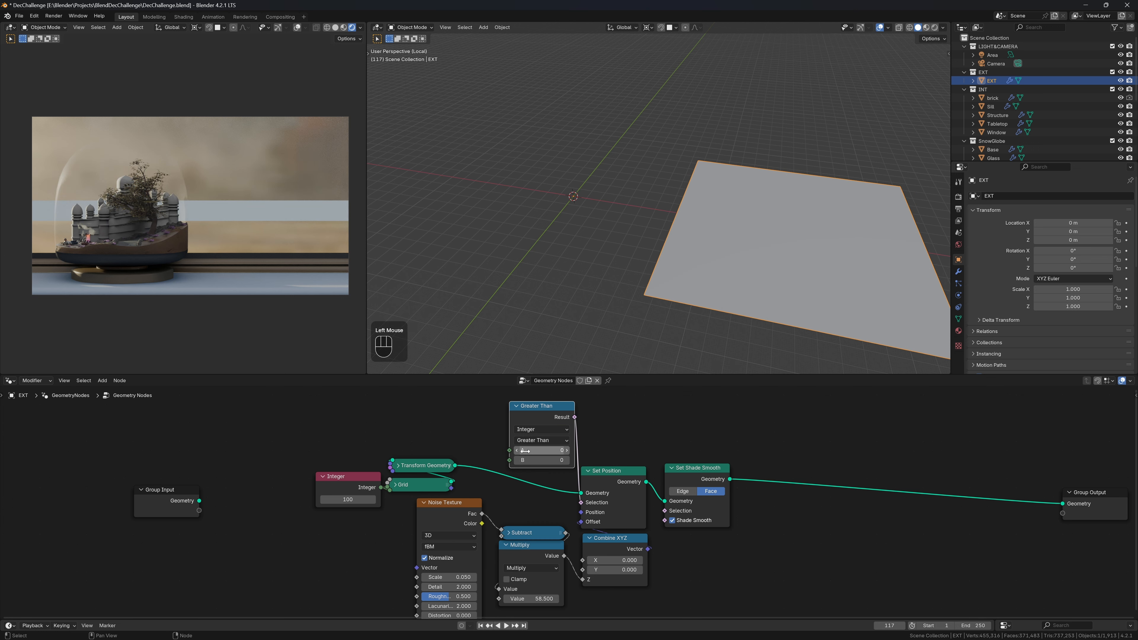
Step: Feed the Vertex Count of a new Vertex Neighbors node into Greater Than's A and set B to 3
double_click(483, 421)
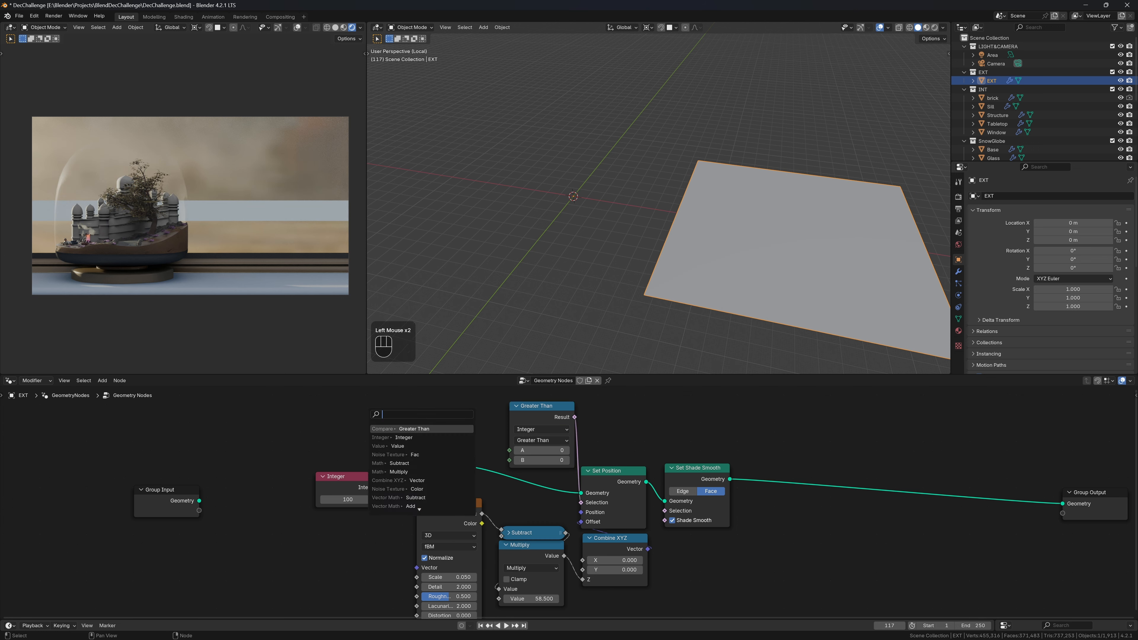
text(vertexc)
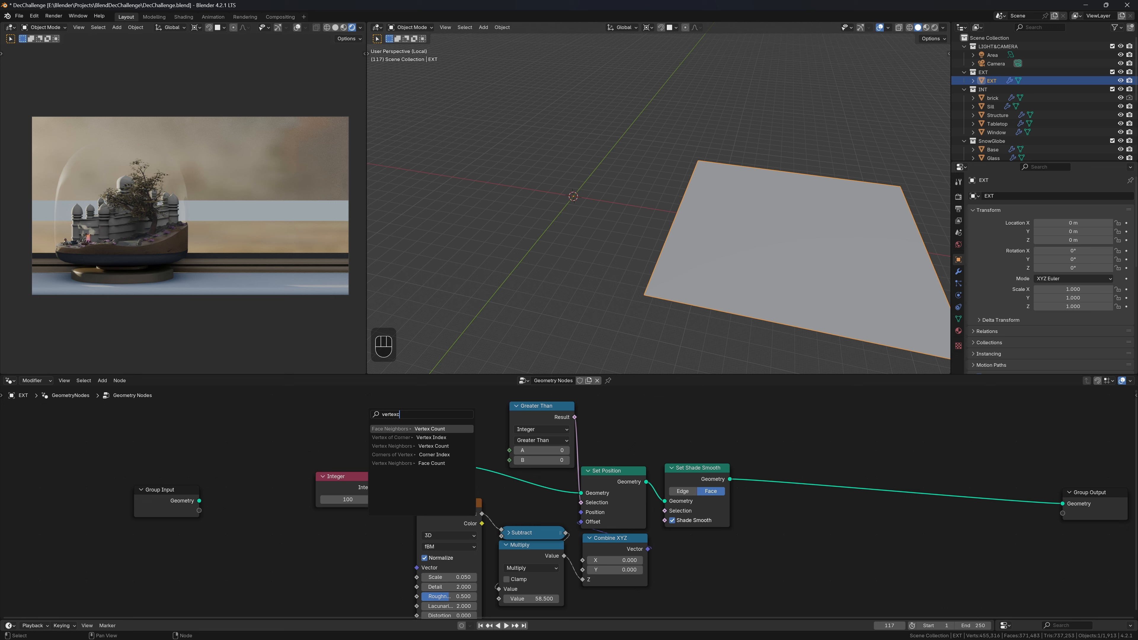
click(466, 446)
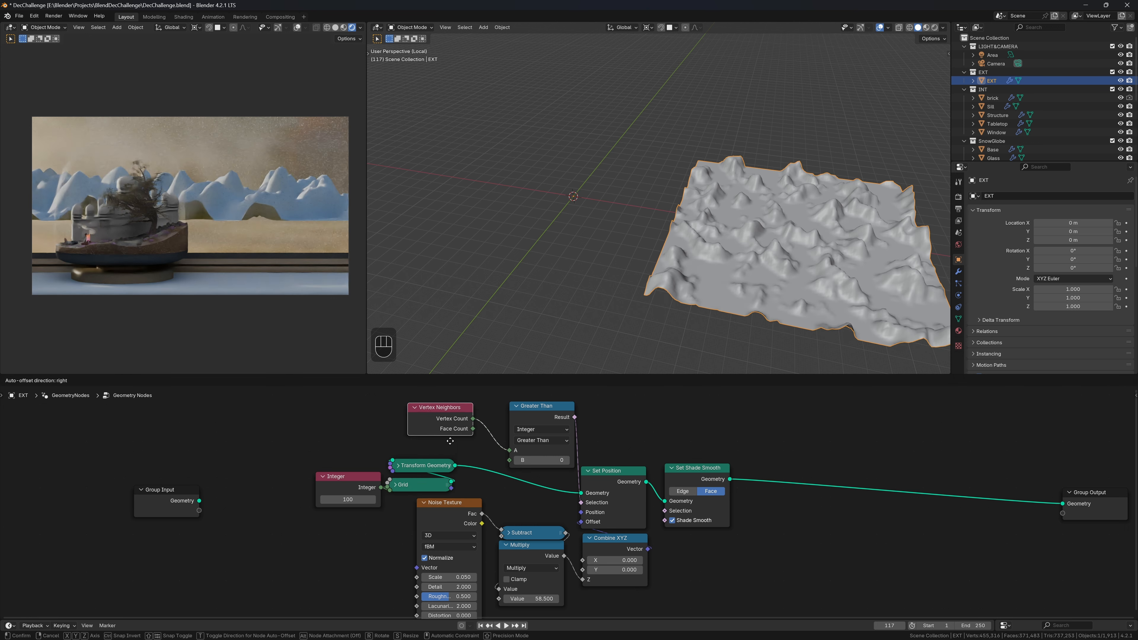
click(566, 460)
click(567, 460)
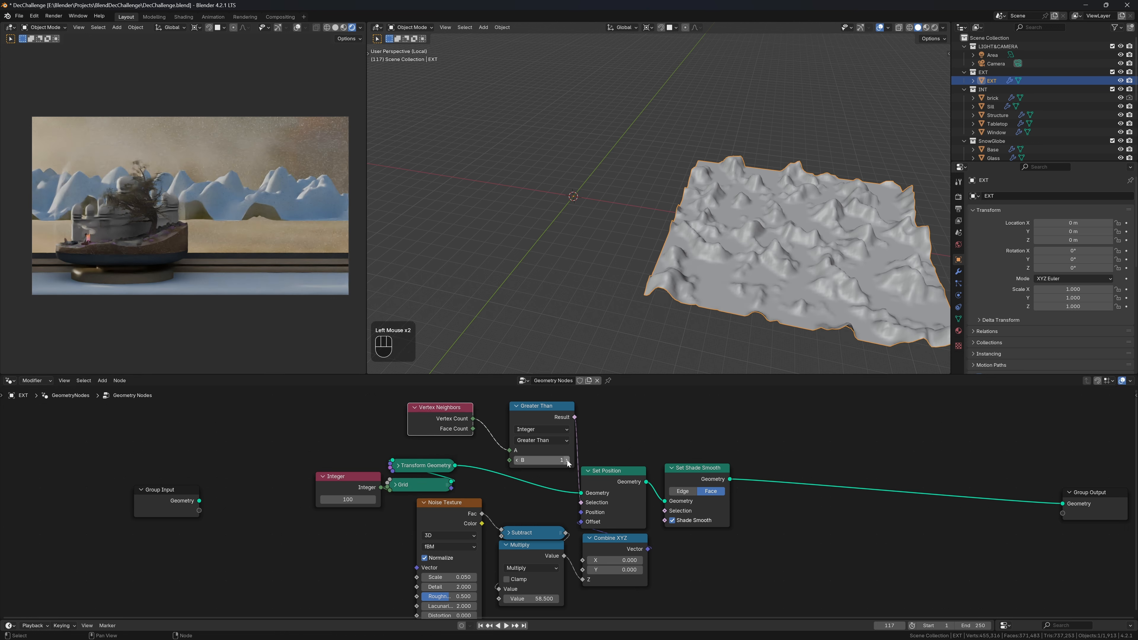
click(567, 461)
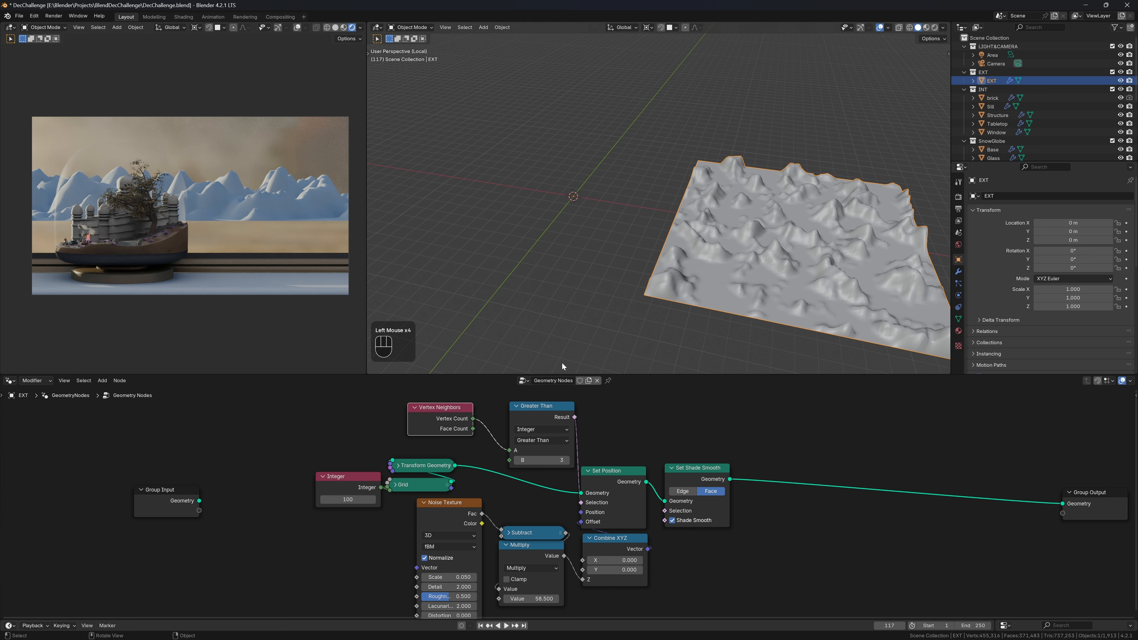
Step: Collapse the Vertex Neighbors and Greater Than nodes and tidy the node layout beside Set Position
middle_drag(765, 218, 750, 286)
scroll(735, 254, up, 2)
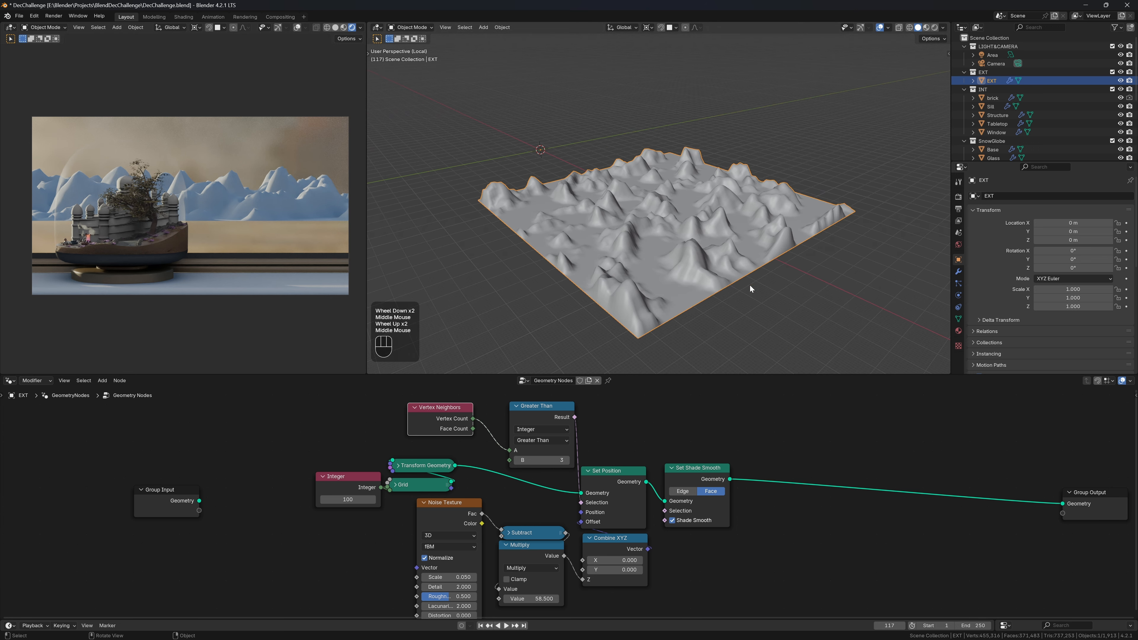
click(414, 407)
click(515, 406)
drag(533, 406, 521, 495)
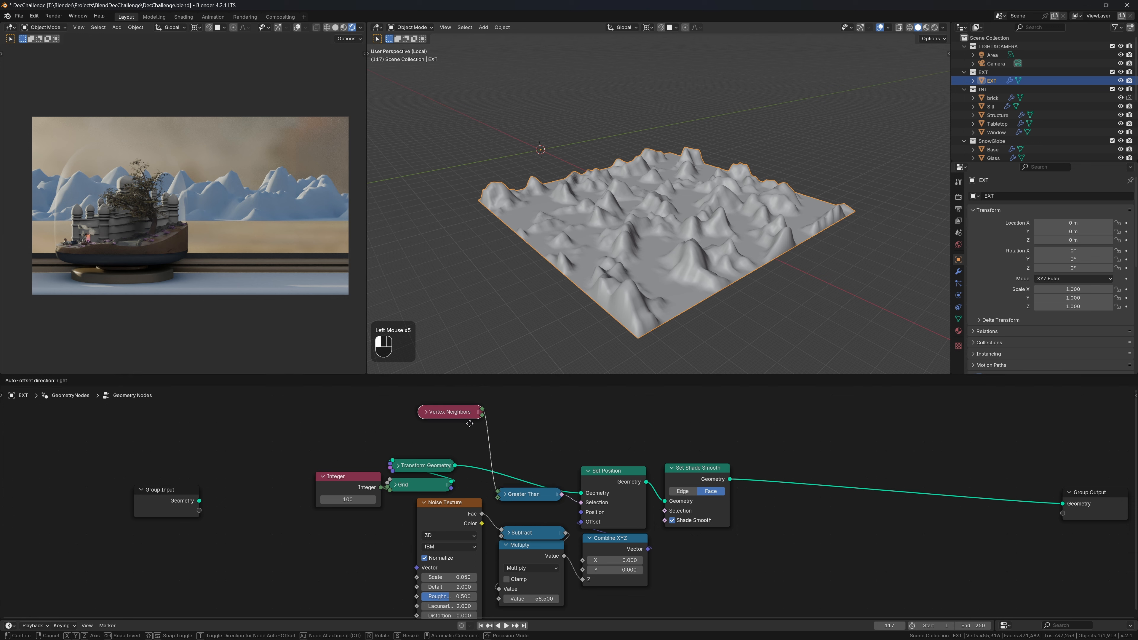
drag(444, 407, 553, 487)
click(550, 560)
drag(551, 560, 549, 550)
drag(549, 550, 549, 550)
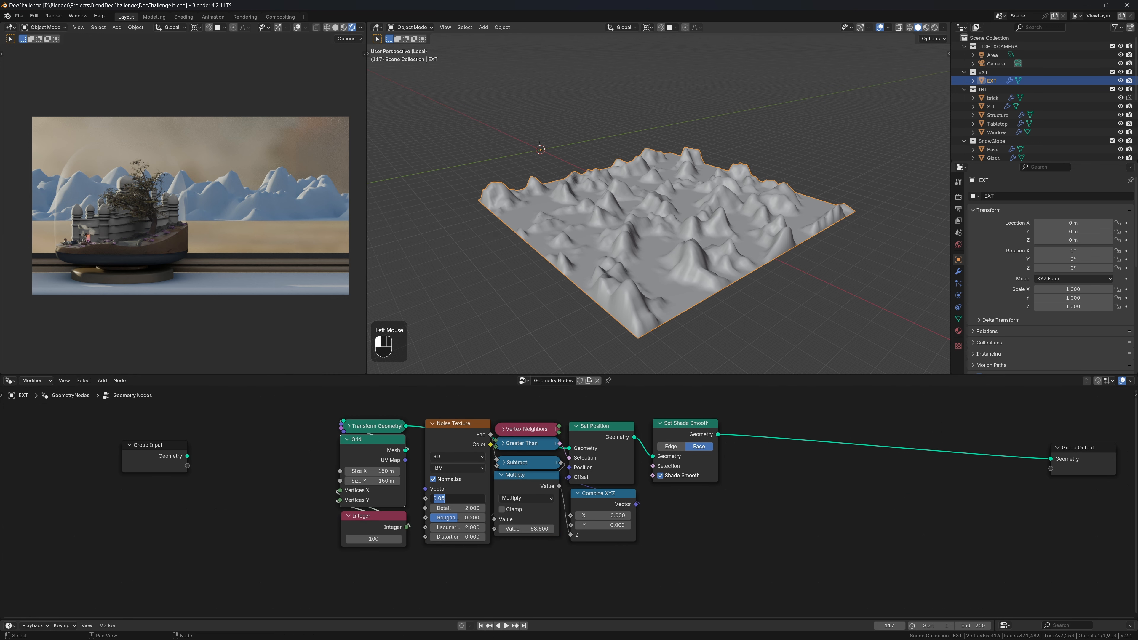
Step: Set the Noise Texture's Scale to 0.03 and raise the Multiply node's second value to 75.5
text(0.03)
key(Return)
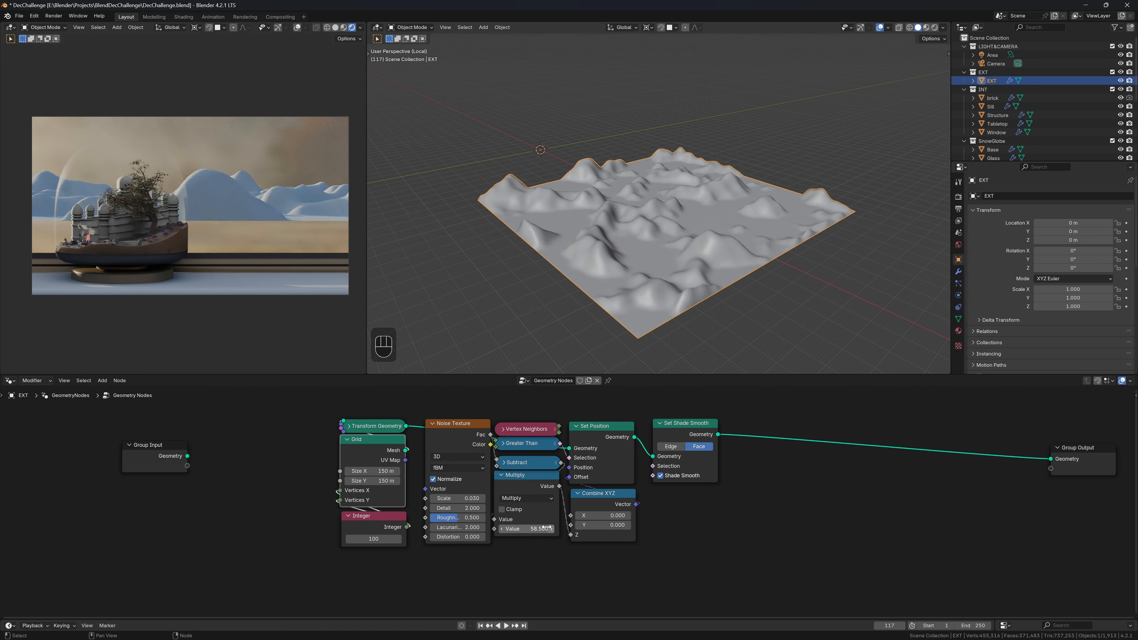
drag(545, 527, 572, 527)
Step: Switch the Noise Texture to 4D and set its W to 58.8
click(457, 456)
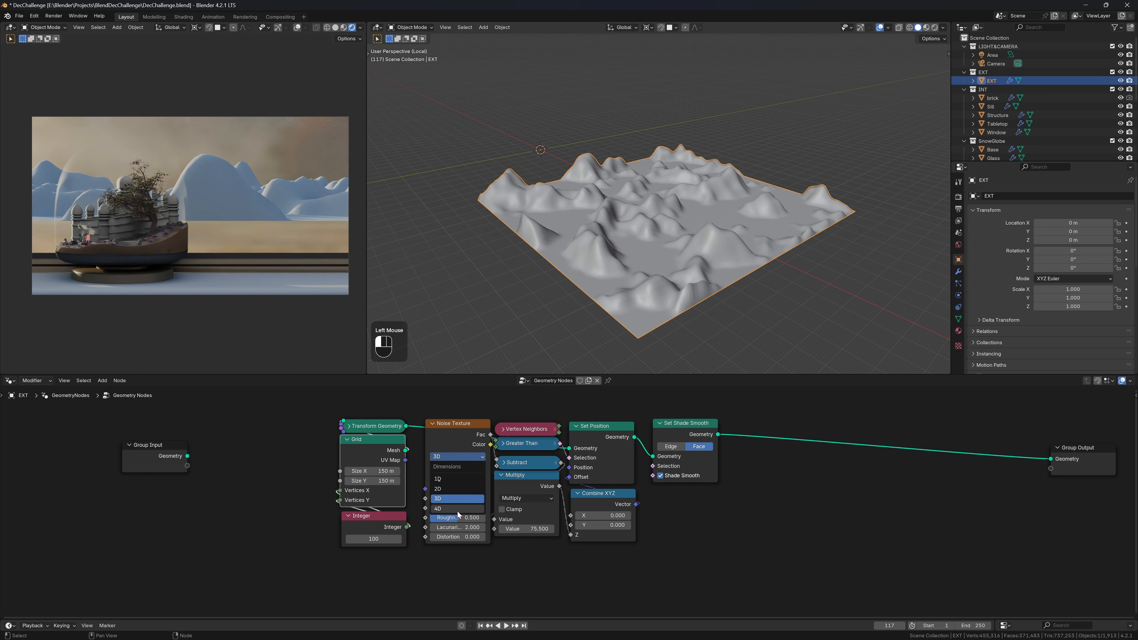
click(457, 508)
drag(457, 498, 672, 498)
Step: Try a Noise Texture Detail of 5, and settle on a Detail of 3
shift+drag(457, 518, 488, 517)
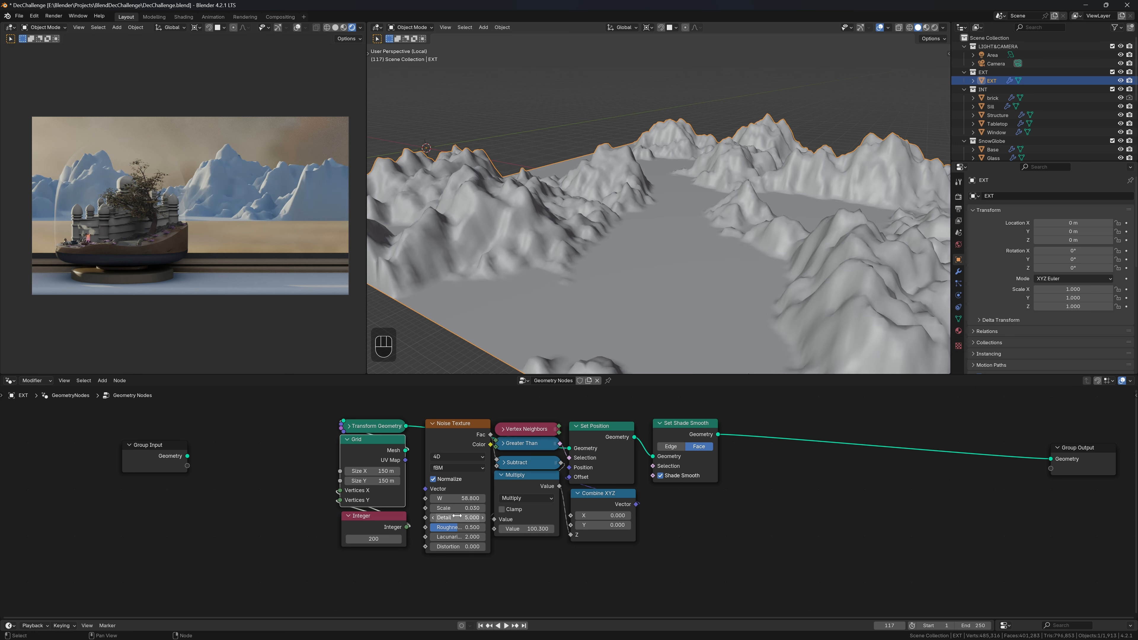
click(457, 518)
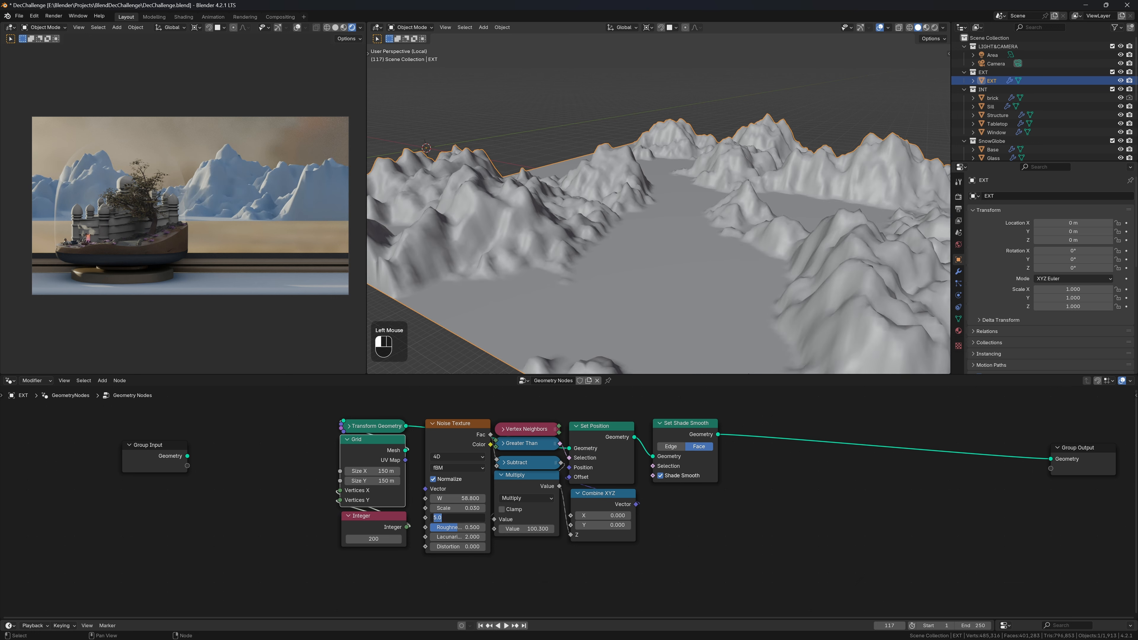
text(3)
key(Return)
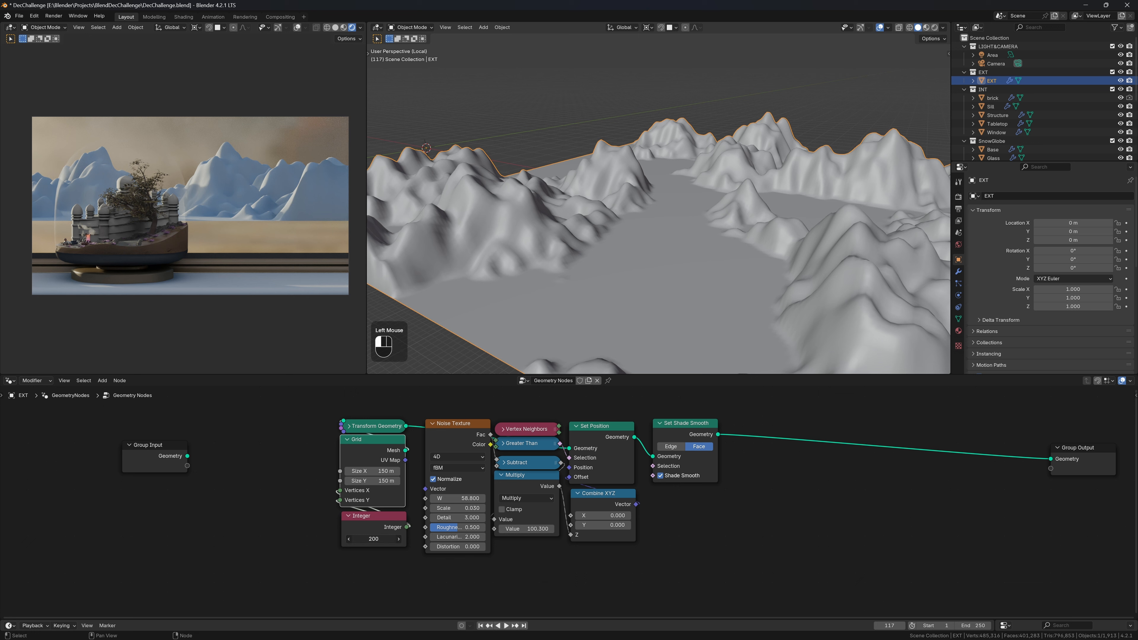
Step: Set the Integer node controlling the Grid's vertices to 150 and save the file
click(377, 538)
text(150)
key(Return)
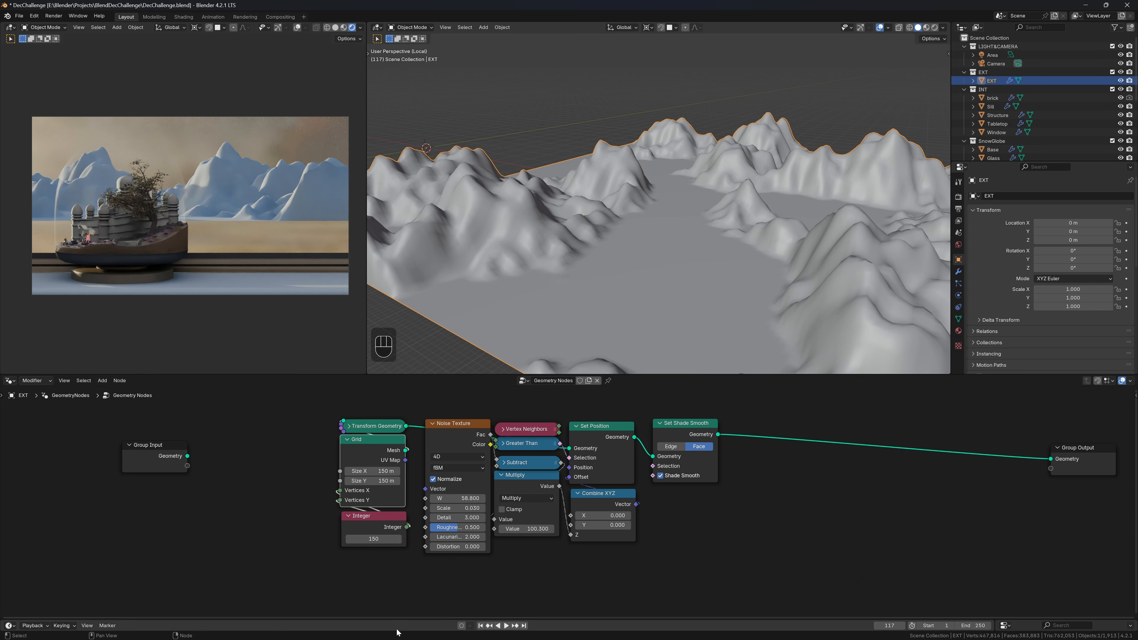
scroll(409, 555, down, 2)
scroll(508, 554, up, 2)
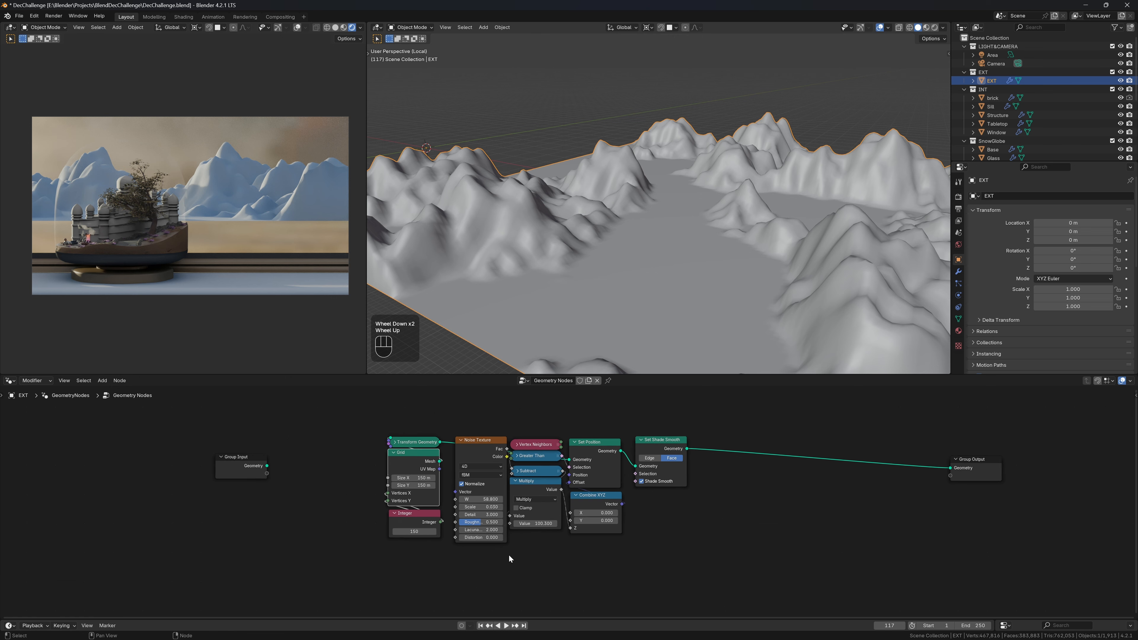
key(ctrl+s)
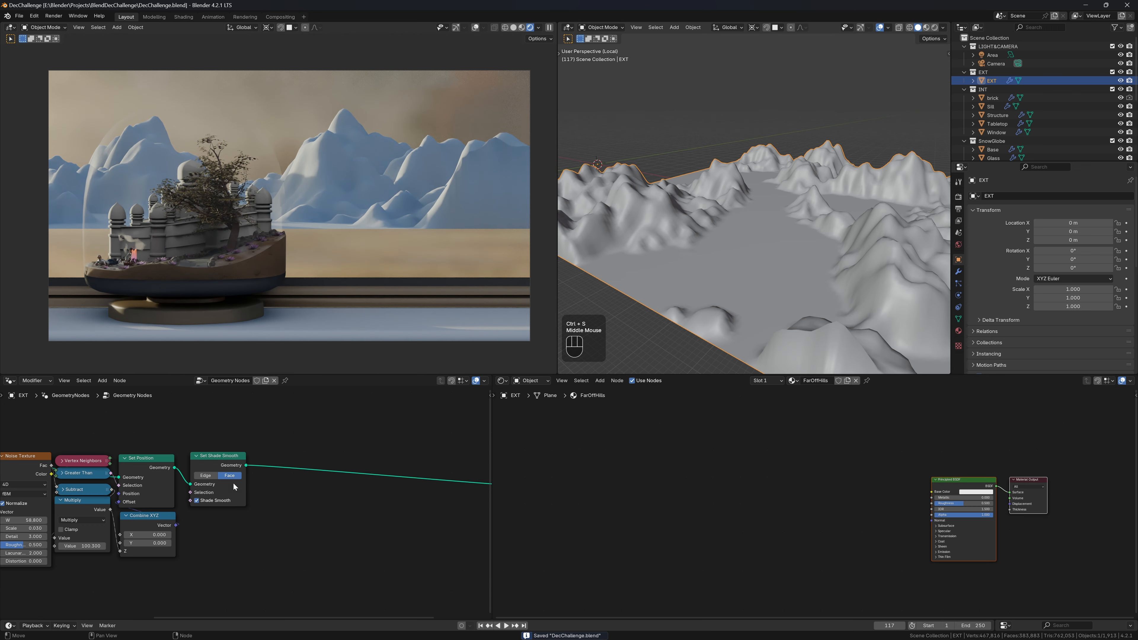
Step: Add a Set Material node after Set Shade Smooth and assign the FarOffHills material to it
key(shift+a)
text(setm)
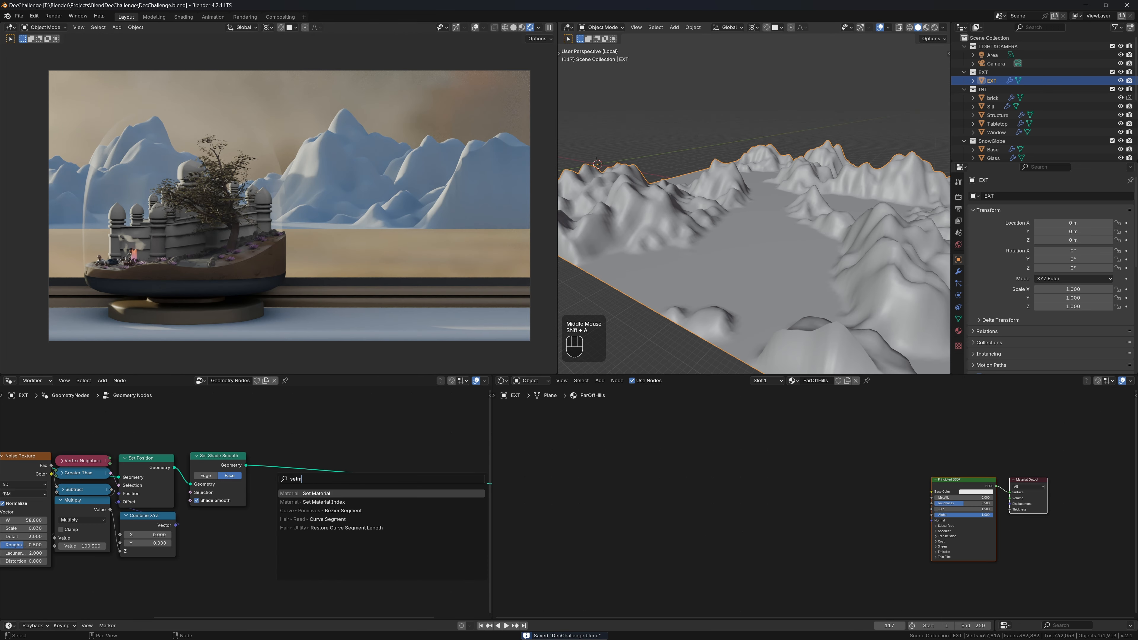
key(Return)
click(419, 446)
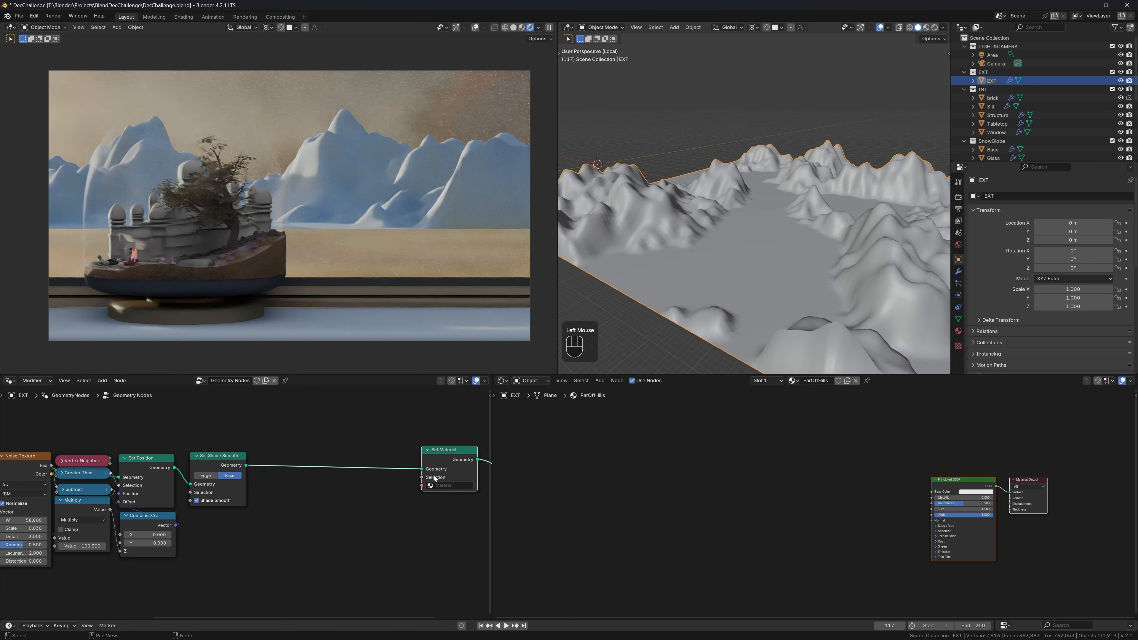
click(451, 485)
text(f)
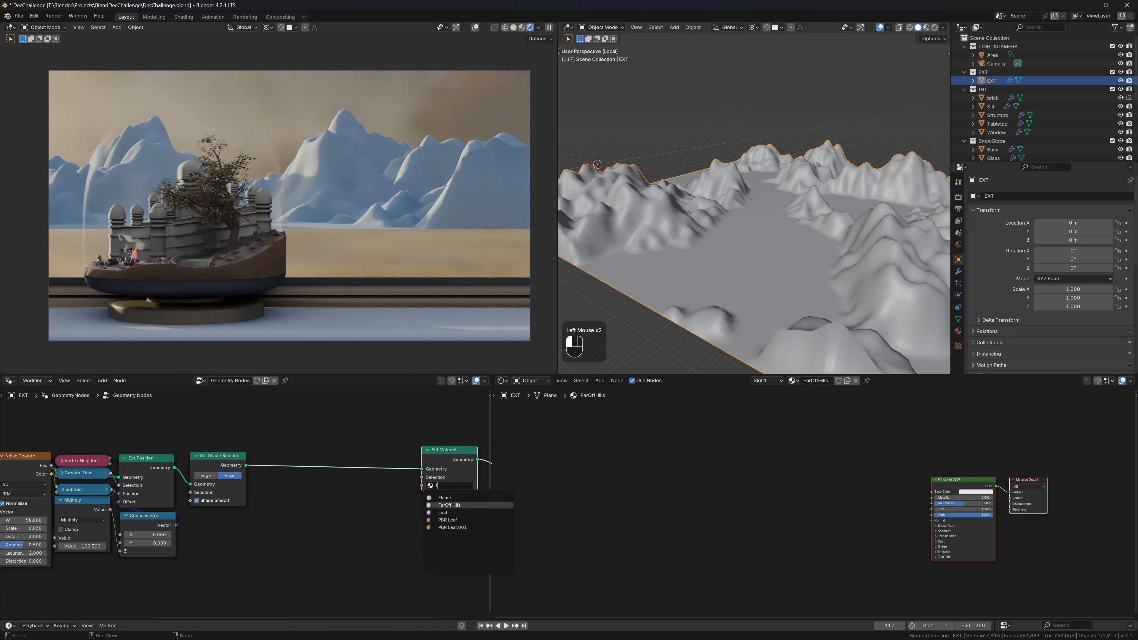
click(456, 507)
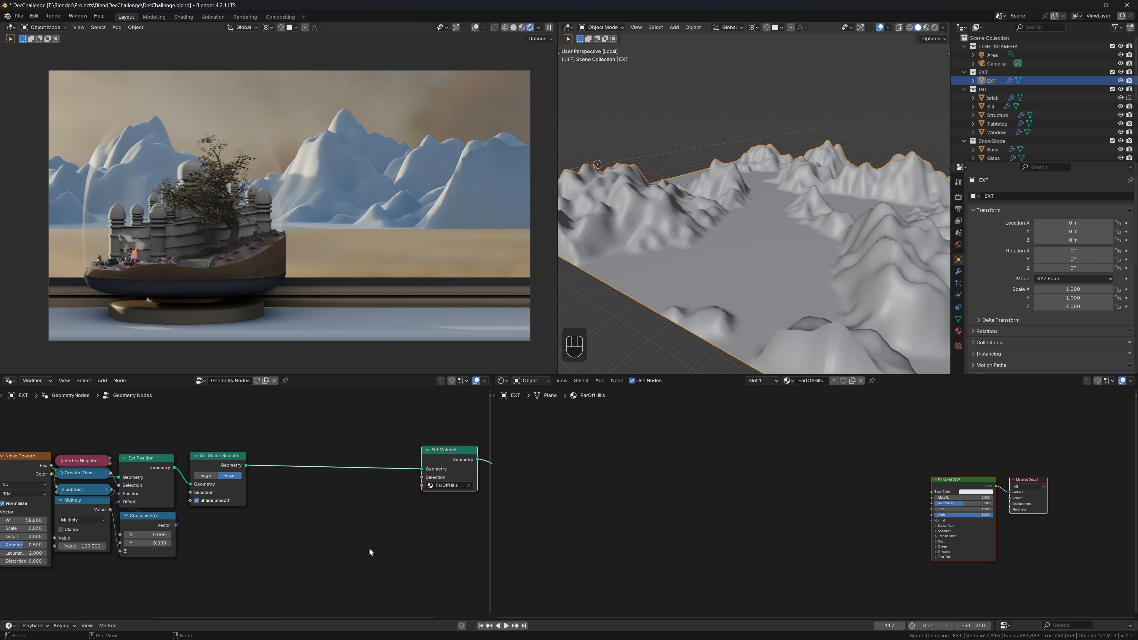
Step: Insert a Store Named Attribute node before Set Material, using the Vector data type and the Face Corner domain
key(shift+a)
text(sto)
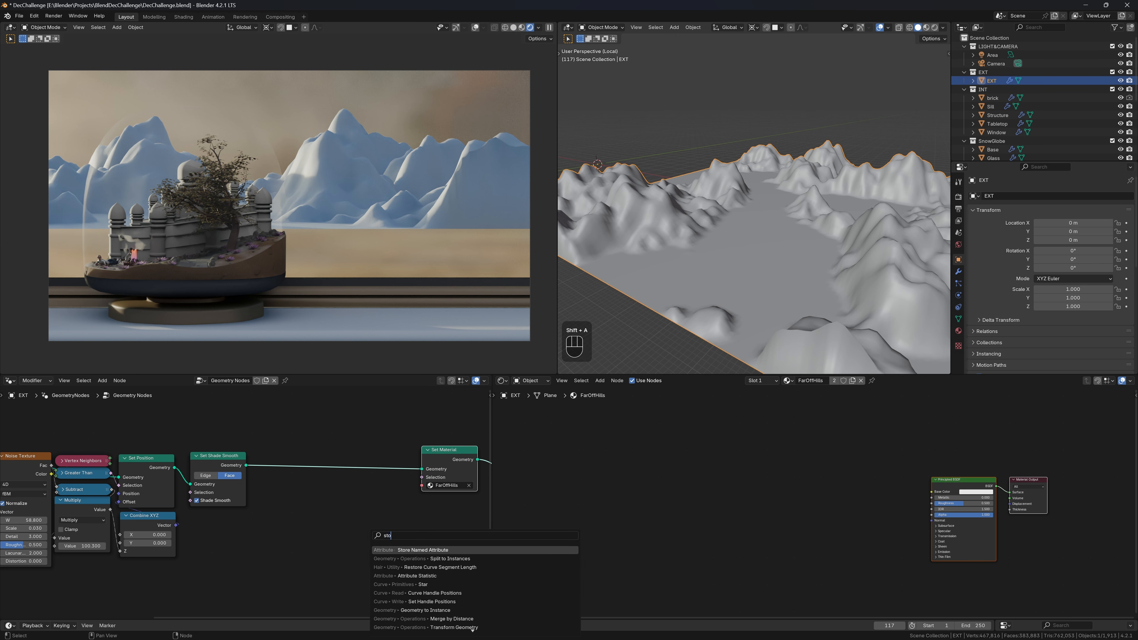
key(Return)
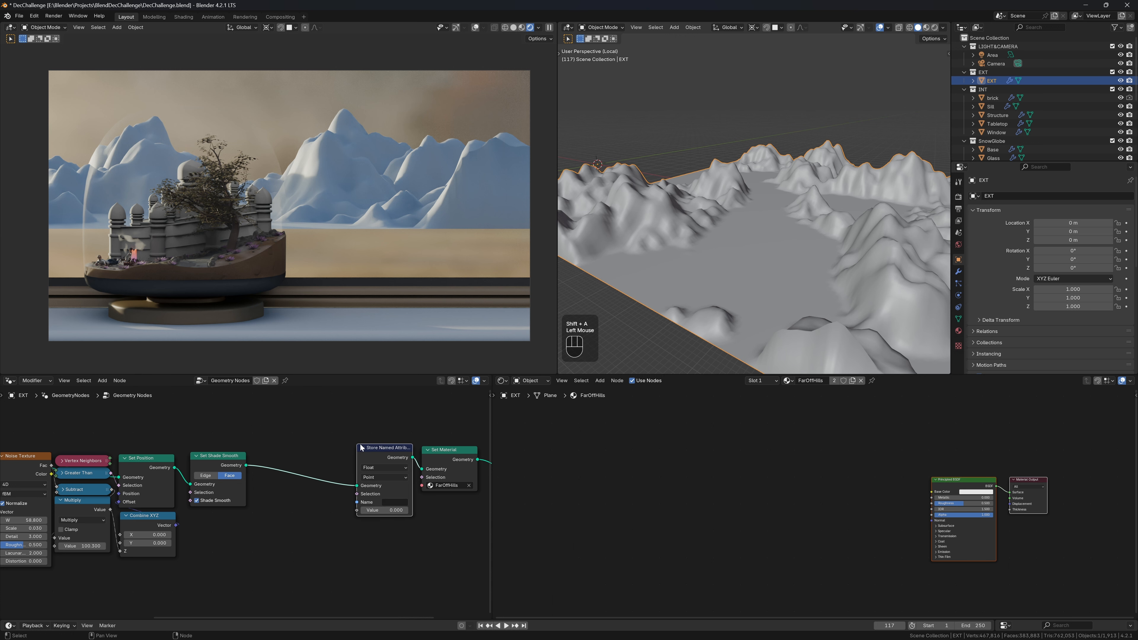
click(388, 465)
drag(385, 453, 388, 448)
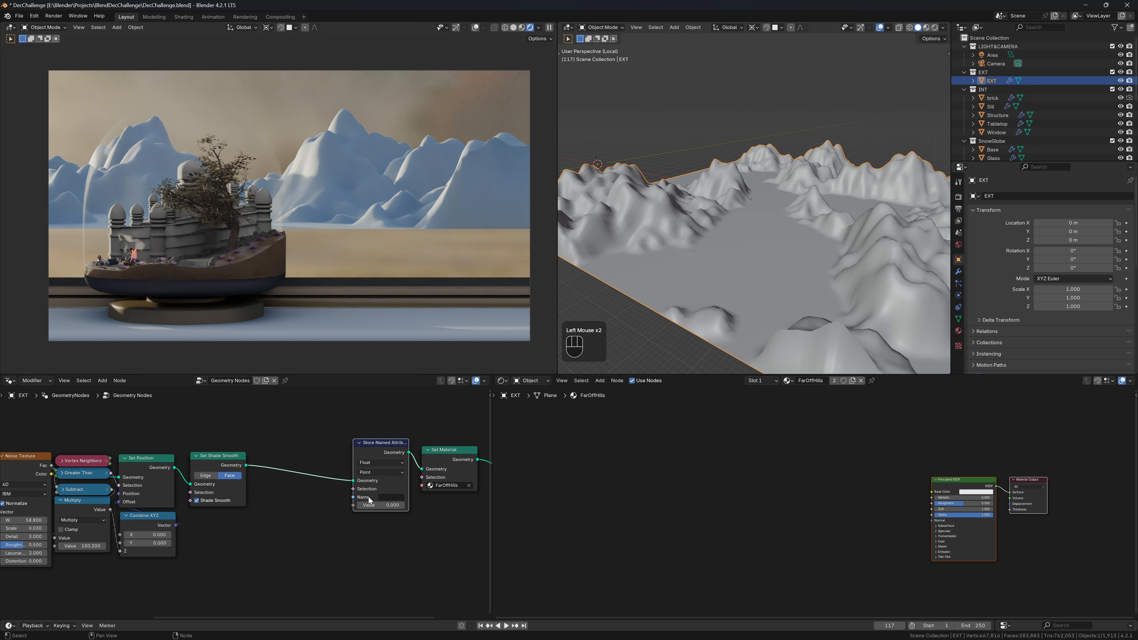
click(378, 462)
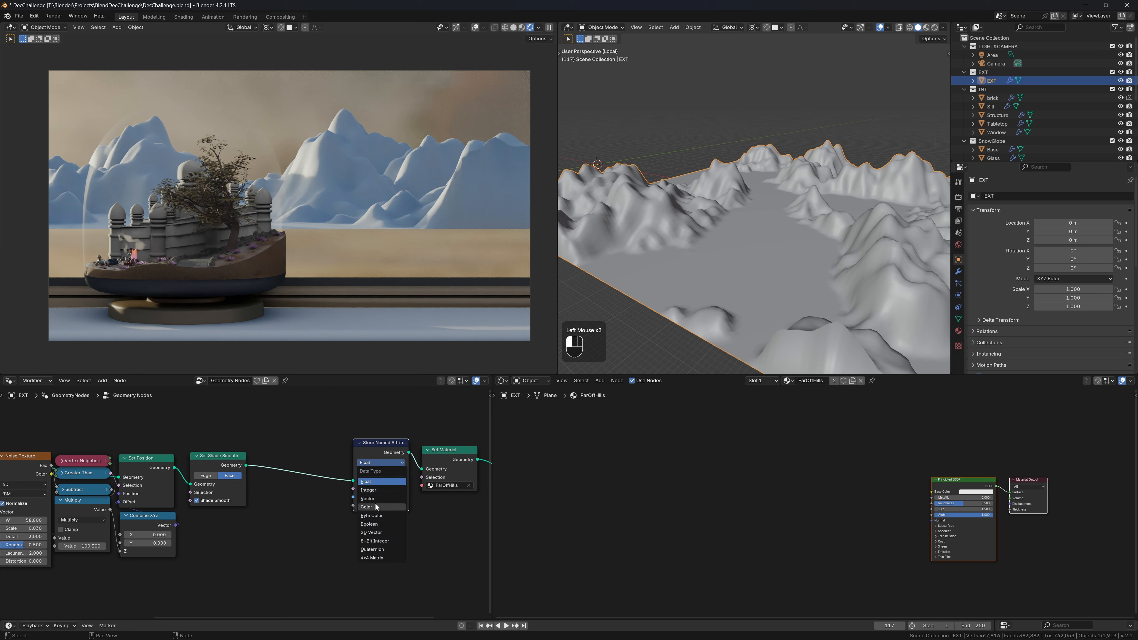
click(381, 499)
click(389, 473)
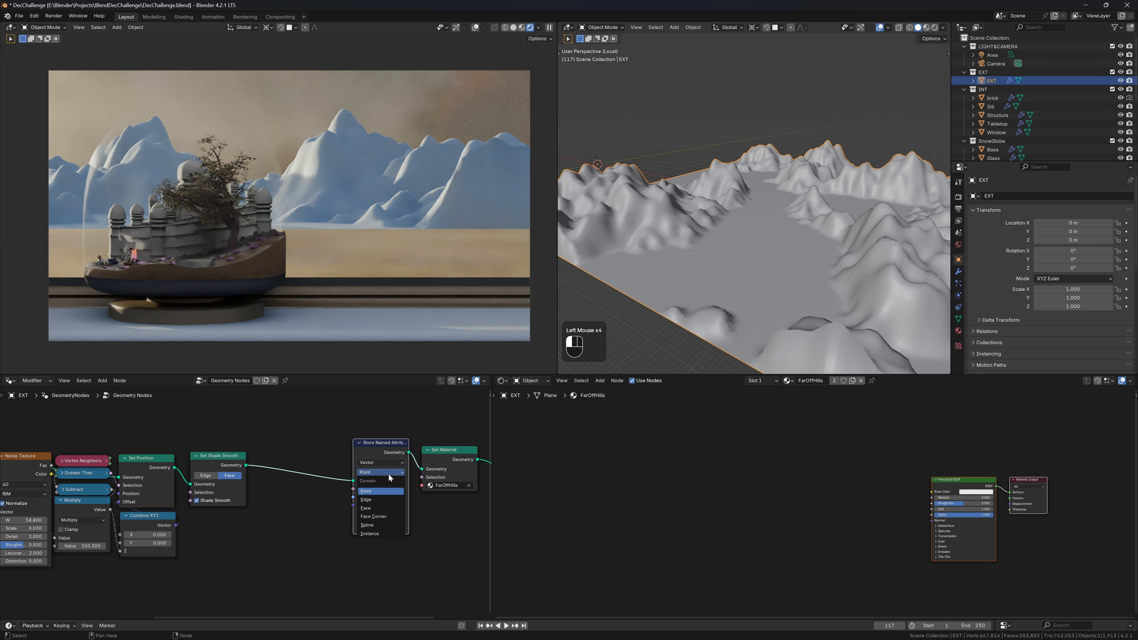
click(390, 517)
Step: Feed the stored attribute's Value from a UV Unwrap node and name the attribute faroffhillsUV
drag(354, 506, 292, 526)
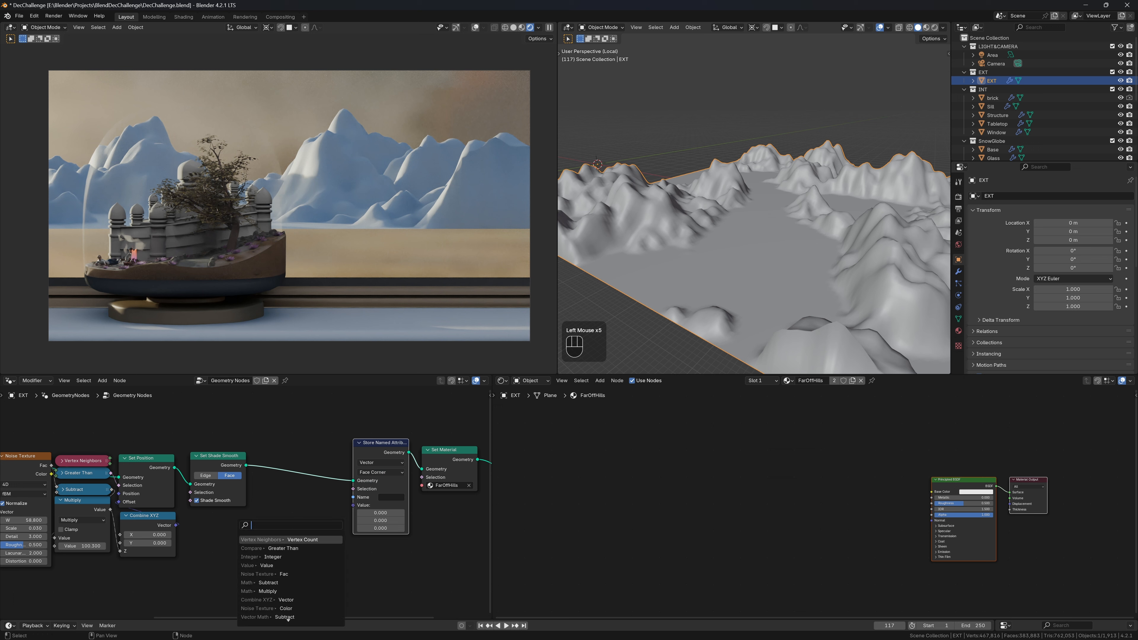
text(uv)
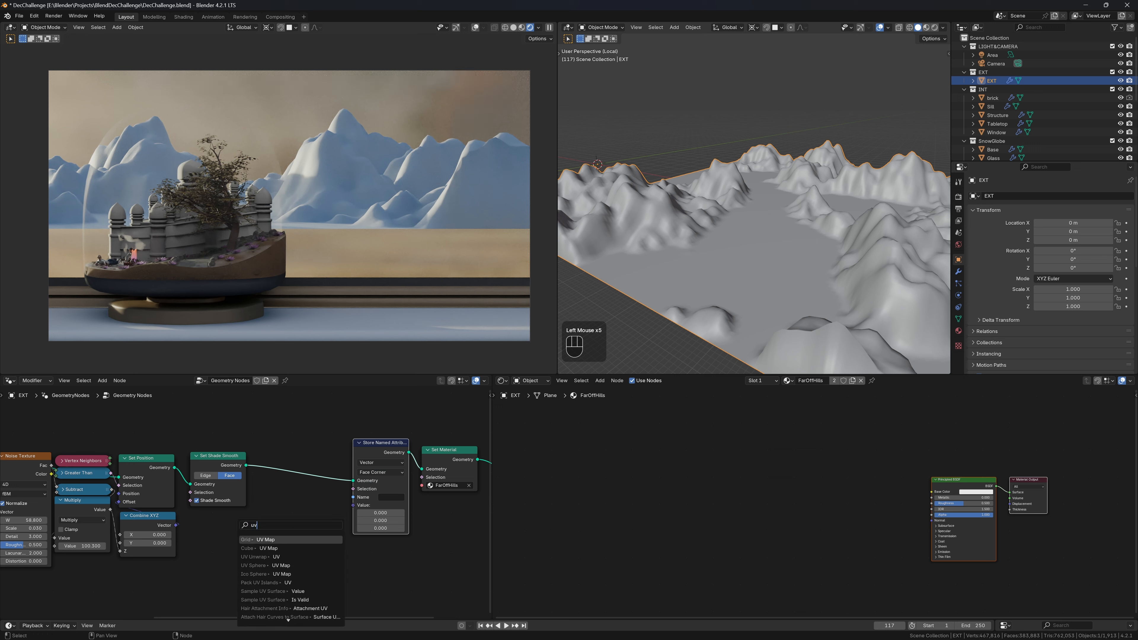
key(Down)
key(Down)
key(Return)
click(399, 522)
click(391, 497)
text(faroffhillsU)
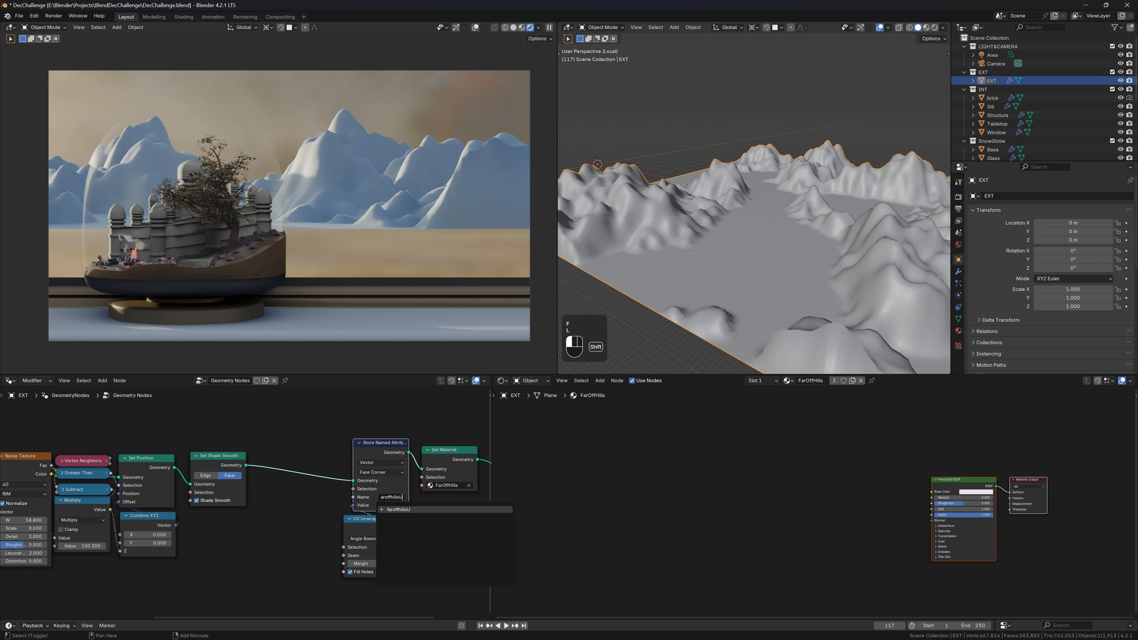
text(V)
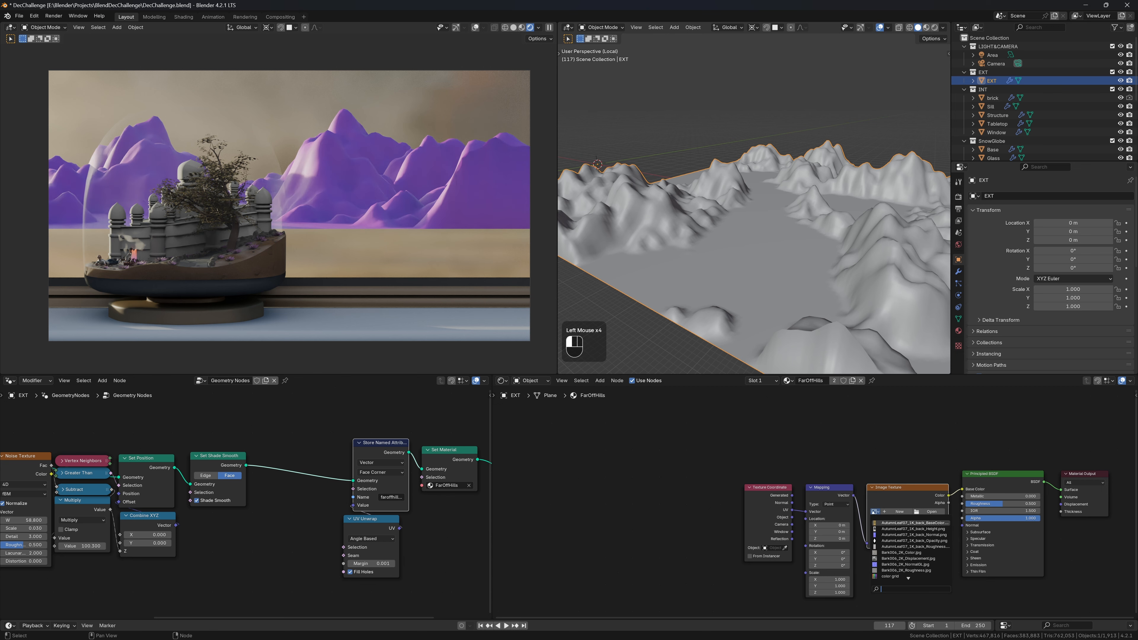
Step: Load the color grid image into the material's Image Texture and replace Texture Coordinate with an Attribute node named faroffhillsUV
click(902, 578)
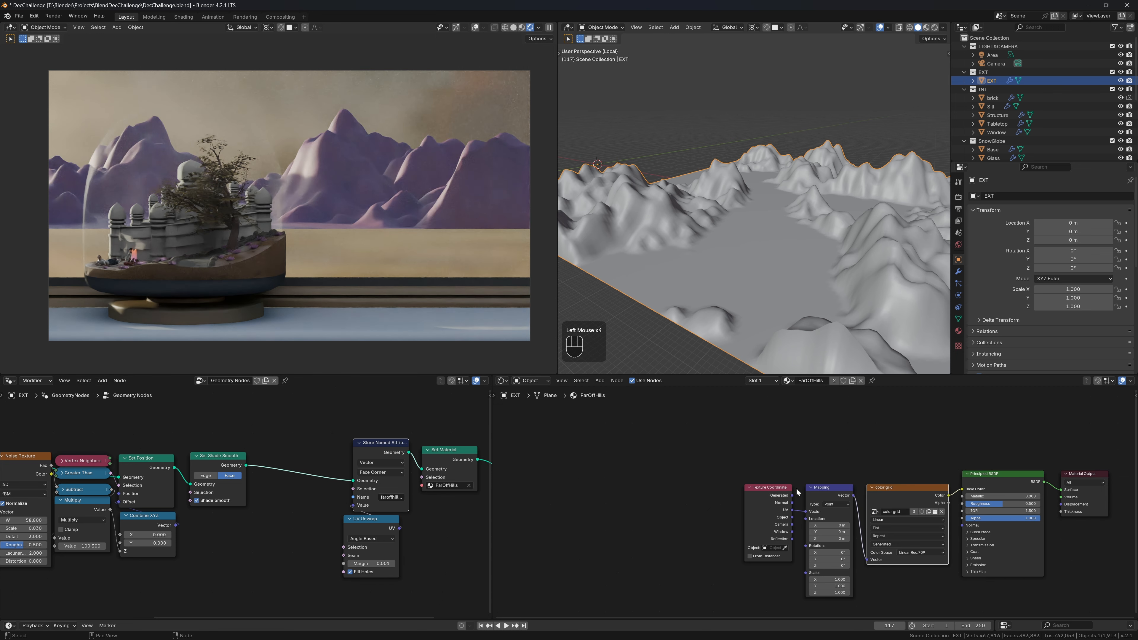
drag(775, 490, 618, 502)
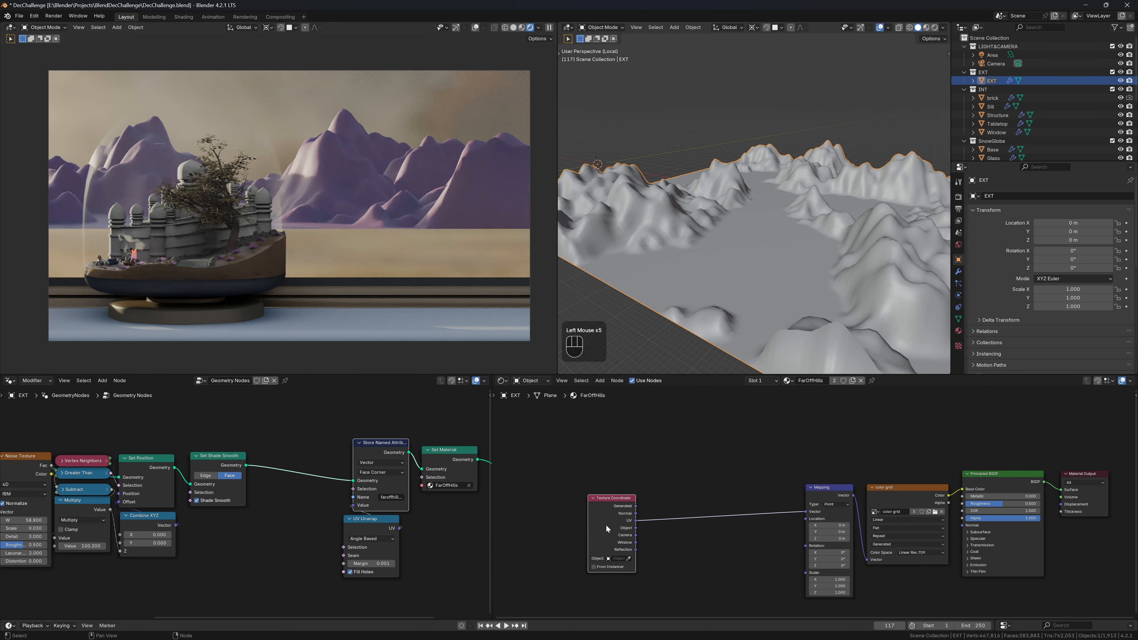
key(x)
drag(806, 512, 565, 514)
text(aroffhillsUV)
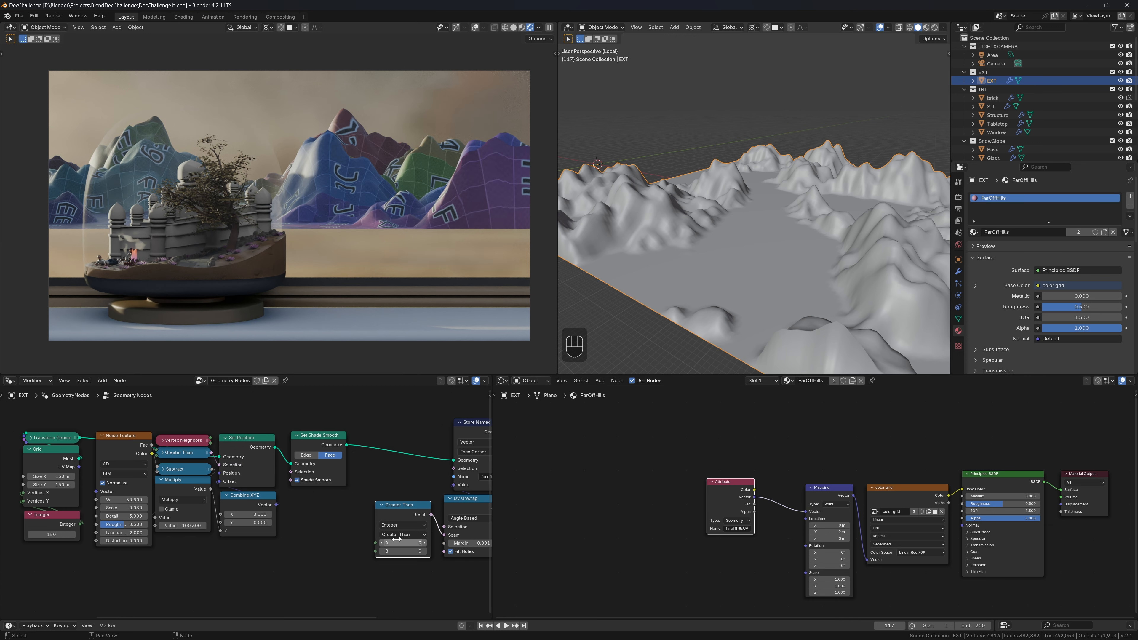
Step: Set the Greater Than node feeding the UV seams to Float and connect Edge Angle's Unsigned Angle to its A input
click(402, 525)
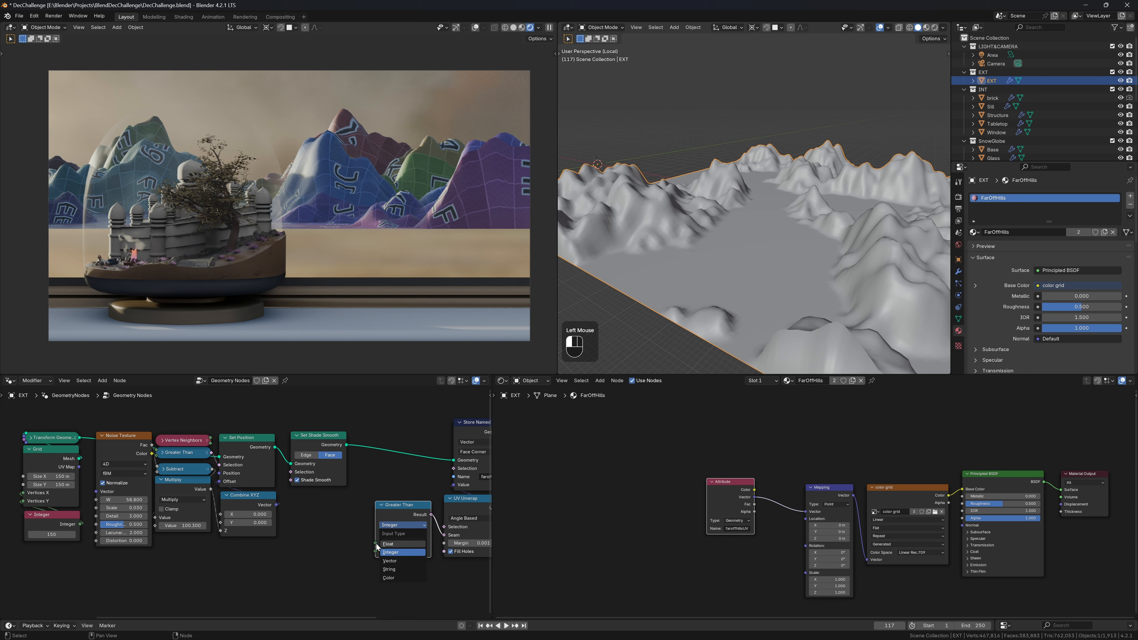
click(388, 544)
drag(375, 543, 255, 531)
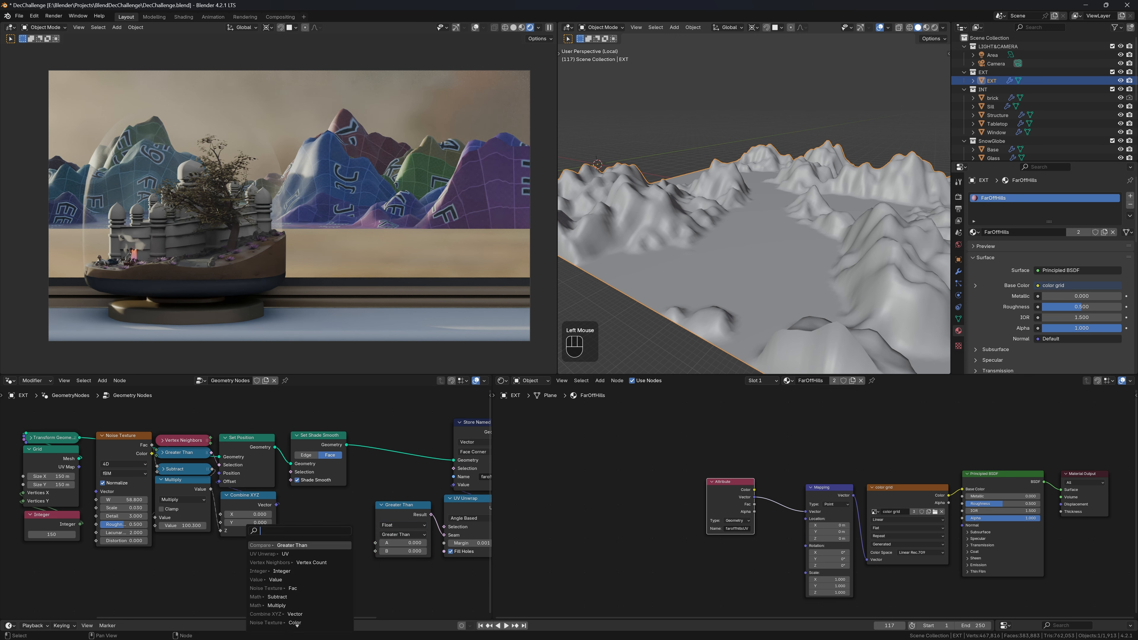
text(unsig)
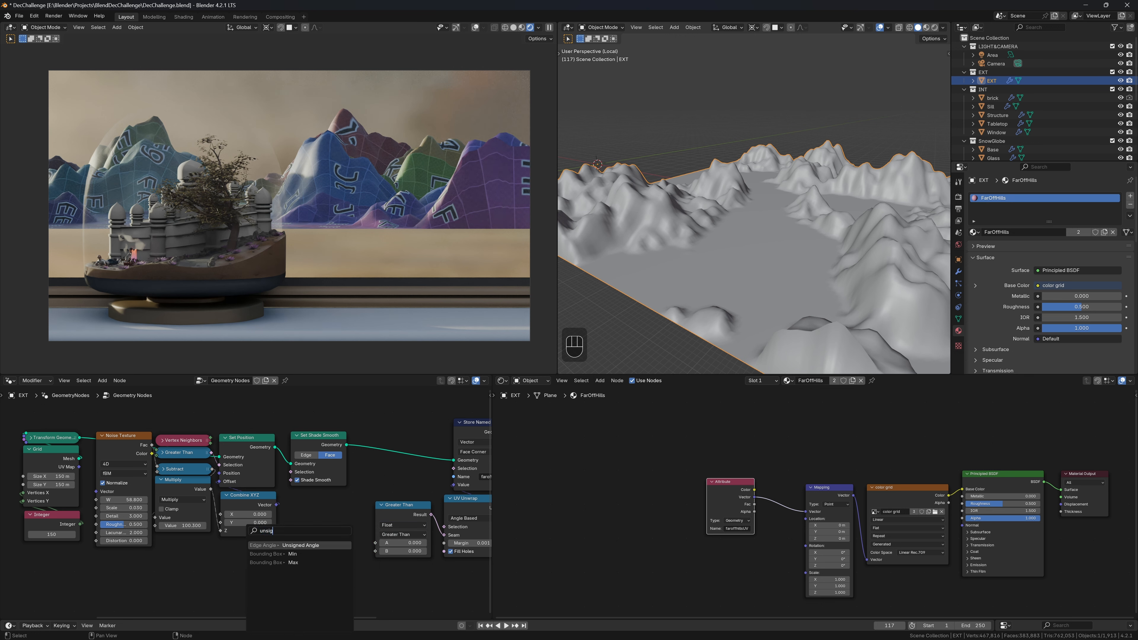
click(301, 545)
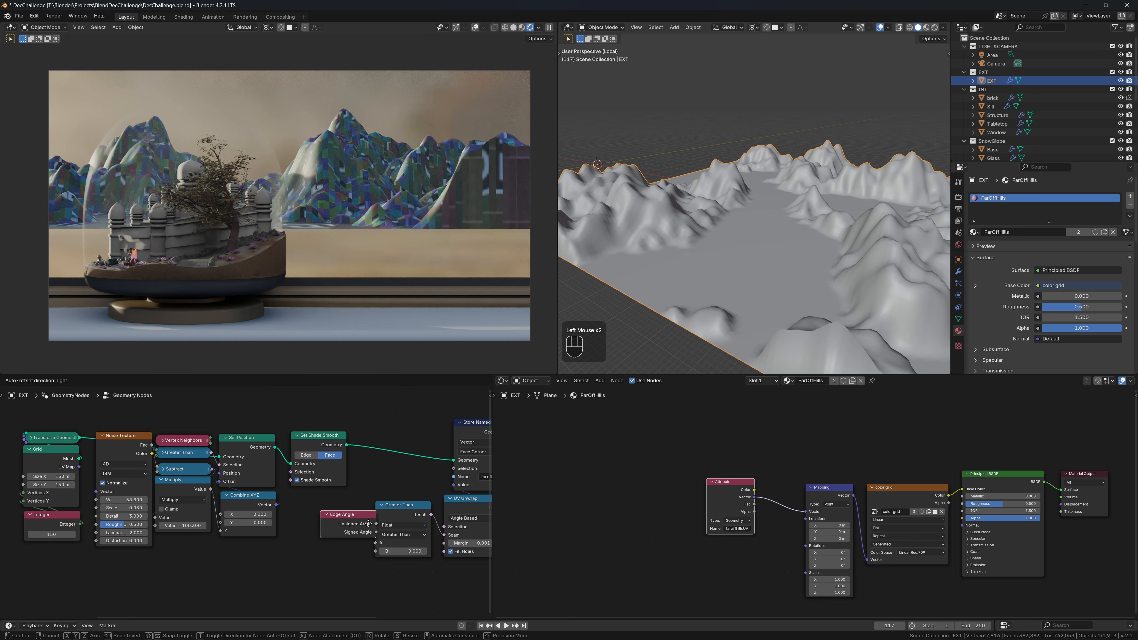
click(370, 555)
Step: Connect a To Radians node to the B input of the seam's Greater Than comparison
drag(373, 552, 256, 535)
text(to radi)
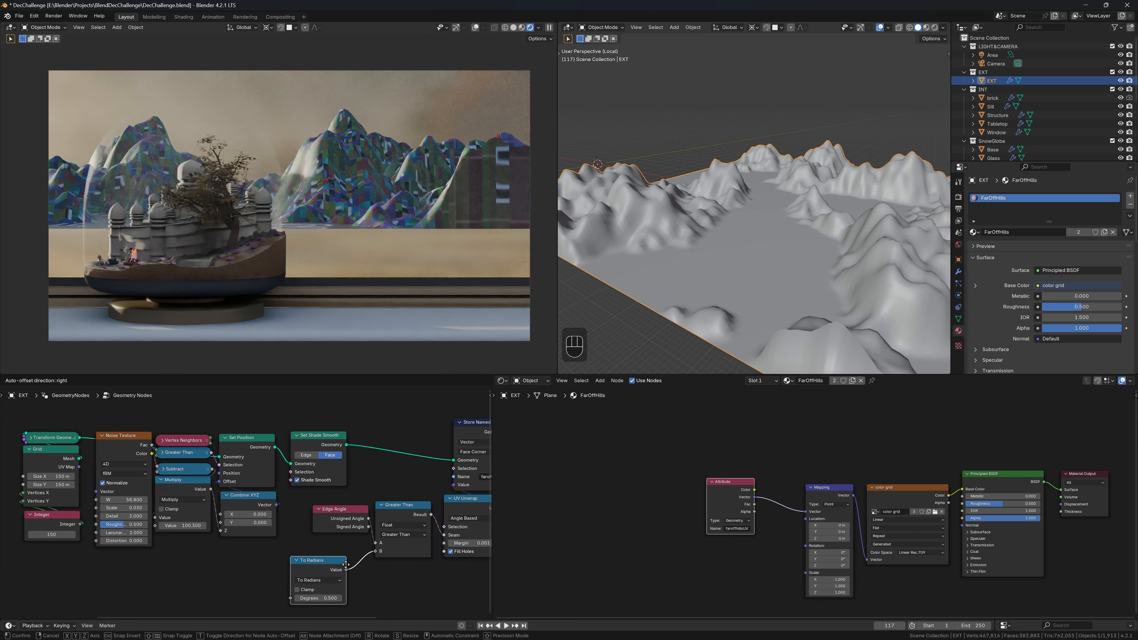
key(Return)
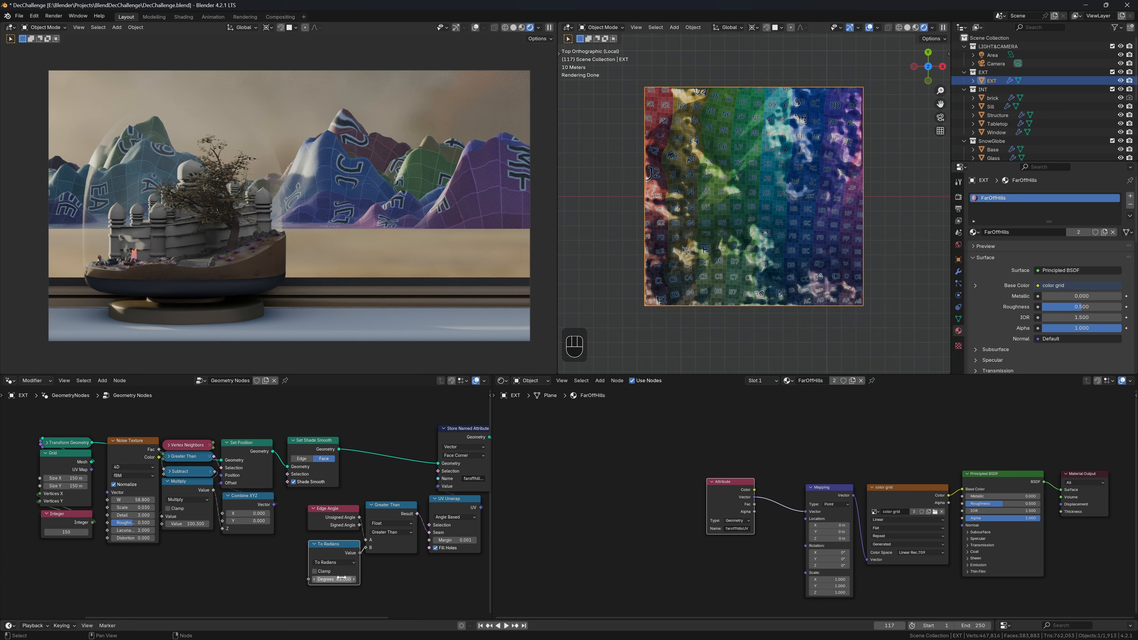
middle_drag(338, 521, 291, 512)
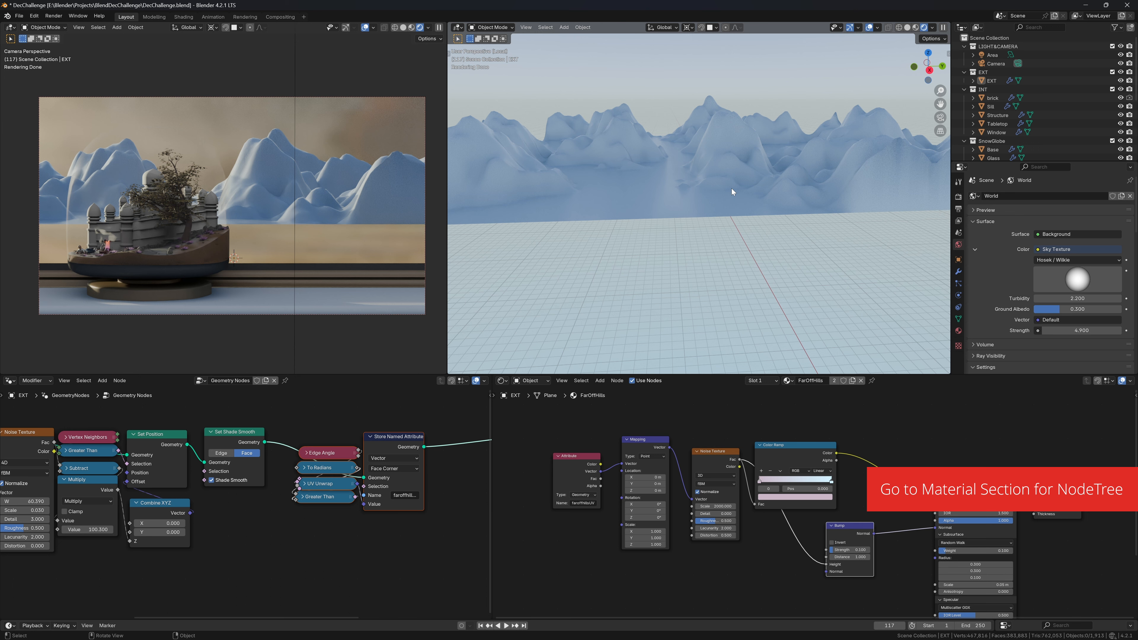
Step: Save the file and select the EXT terrain in a solid-shaded viewport
key(ctrl+s)
click(907, 27)
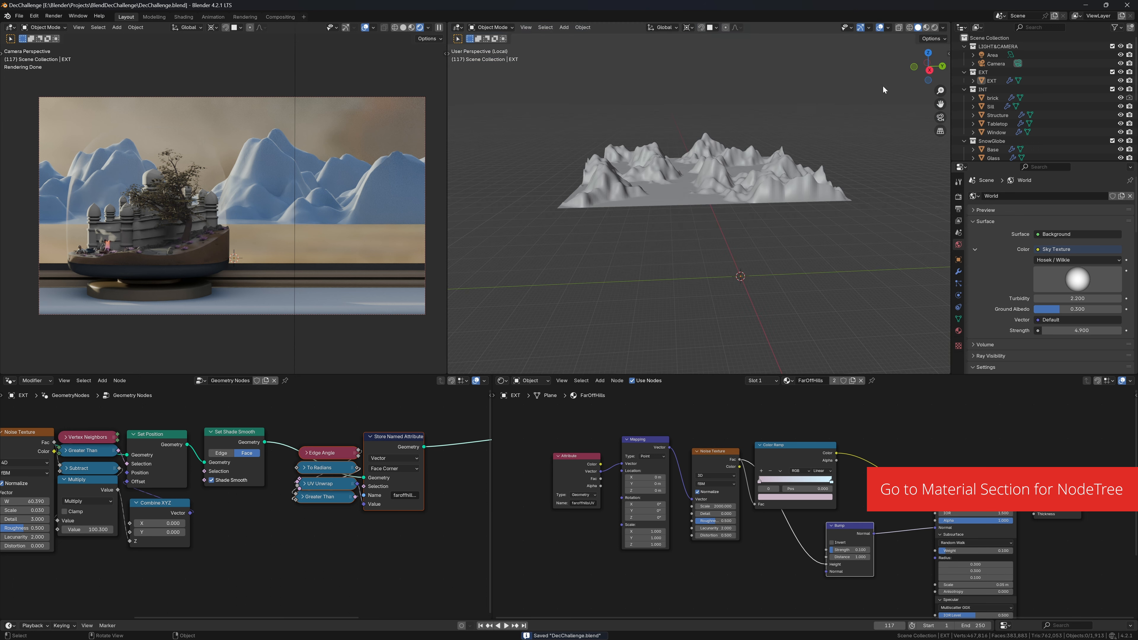
middle_drag(858, 259, 835, 265)
key(a)
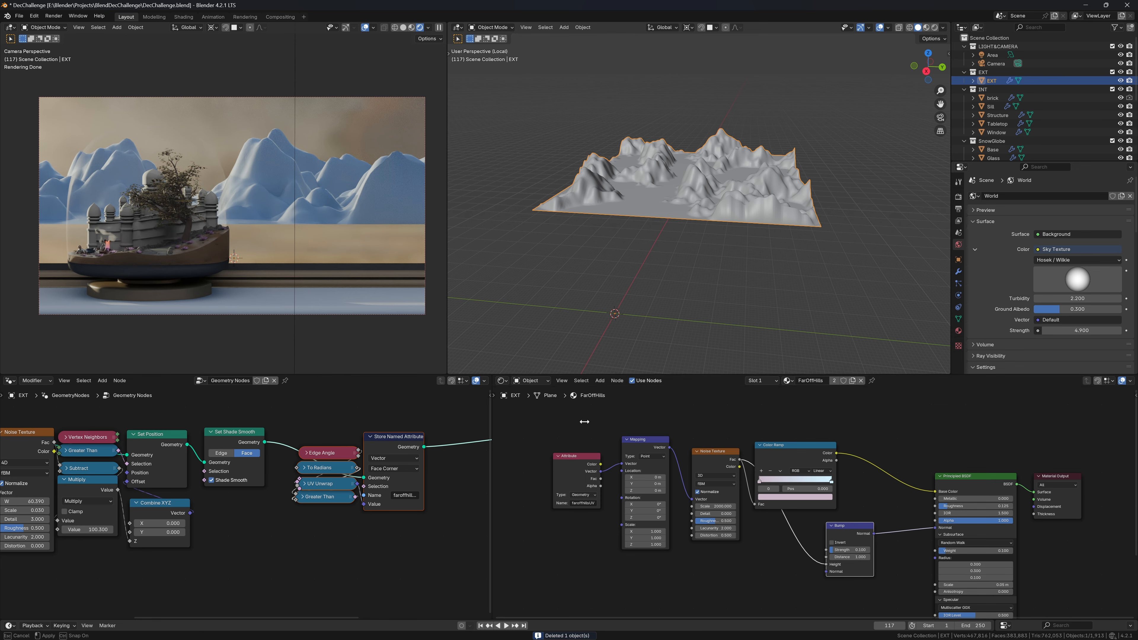
Step: Widen the geometry node editor and move Set Shade Smooth between Store Named Attribute and Set Material, linking Set Position directly to Store Named Attribute
drag(492, 413, 1125, 421)
scroll(721, 478, down, 4)
scroll(512, 465, up, 2)
drag(512, 453, 666, 486)
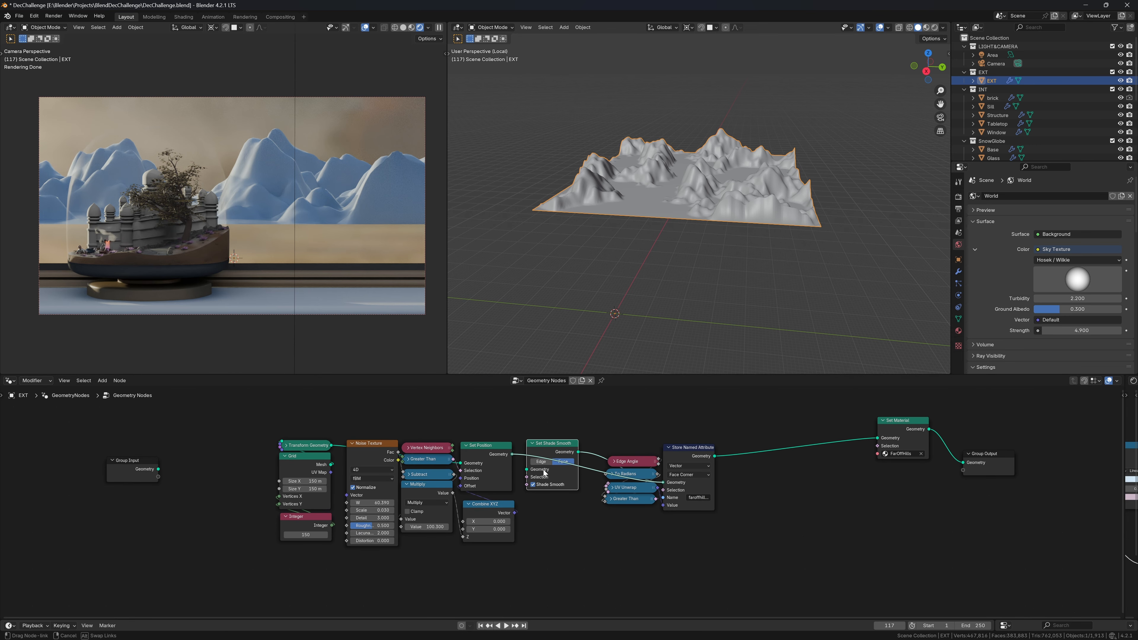
mouse_move(558, 446)
mouse_down()
mouse_move(568, 432)
mouse_move(759, 410)
mouse_move(788, 444)
mouse_up()
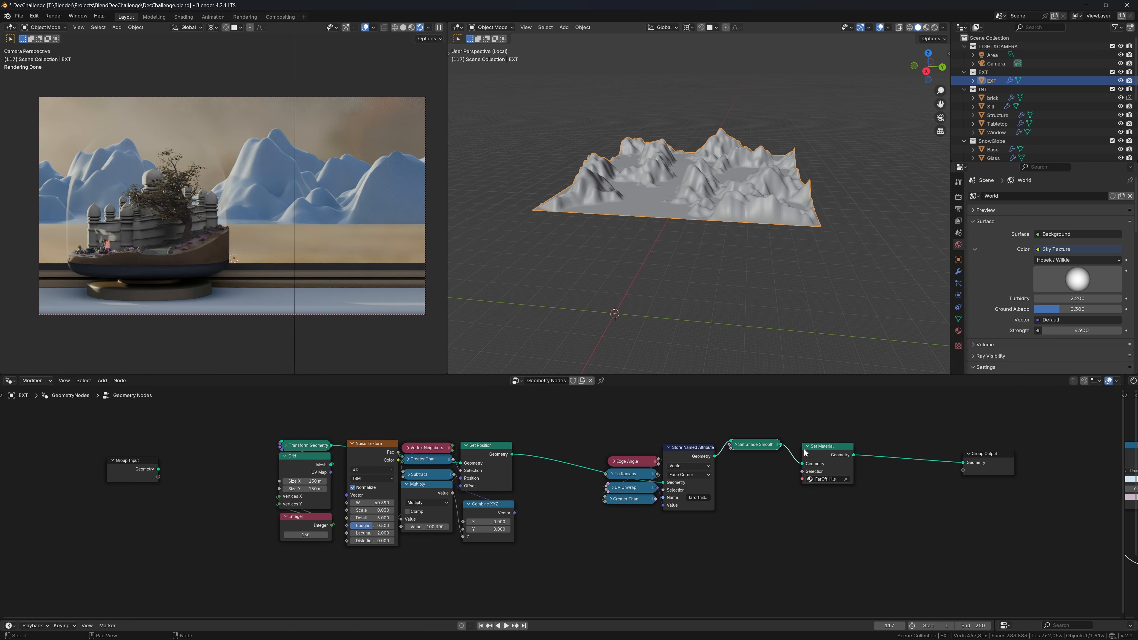
Step: Tidy the node layout by placing Set Material under Set Shade Smooth and moving the UV and material nodes next to Set Position
drag(807, 454, 733, 467)
drag(780, 515, 627, 433)
key(g)
click(540, 421)
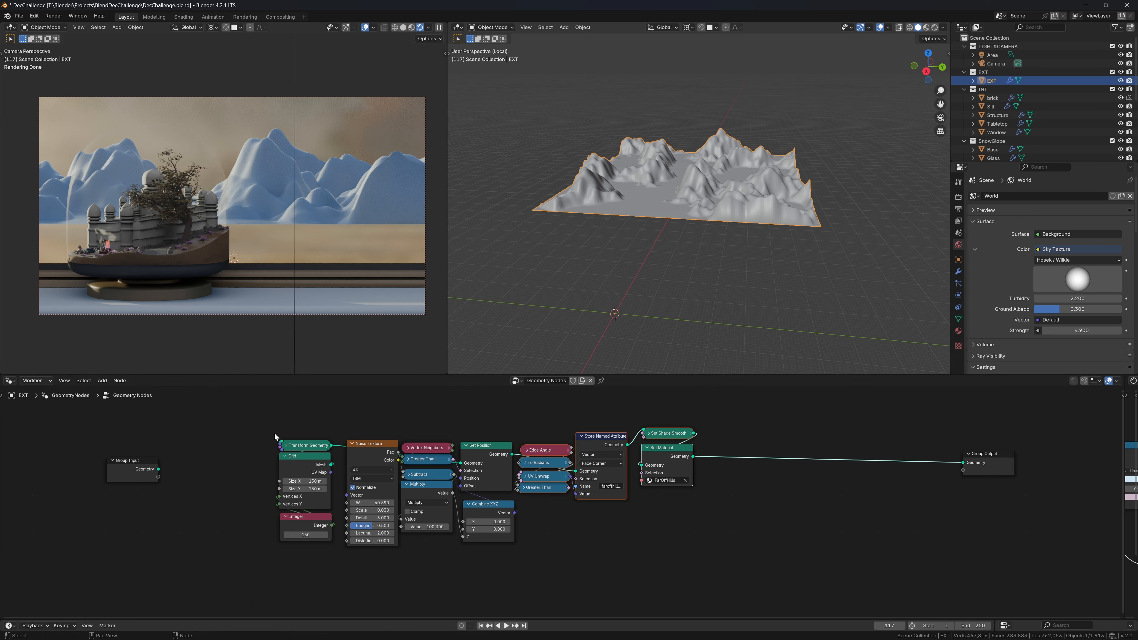
Step: Duplicate the Grid, Integer and Transform Geometry nodes and place the copies below the mountain network
drag(269, 429, 674, 541)
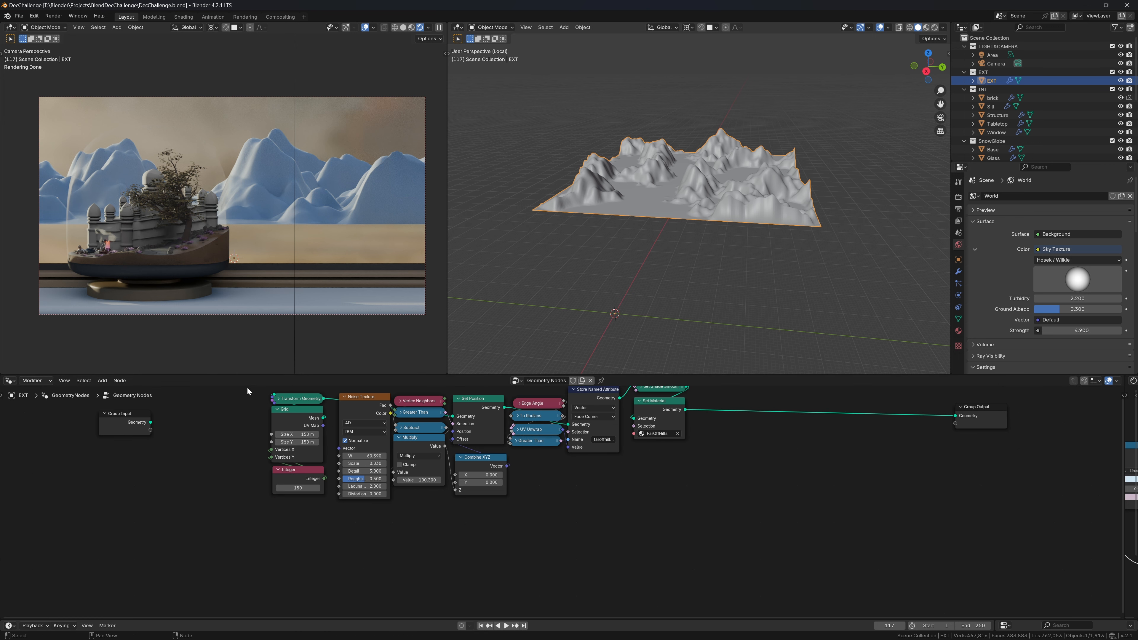
key(shift+d)
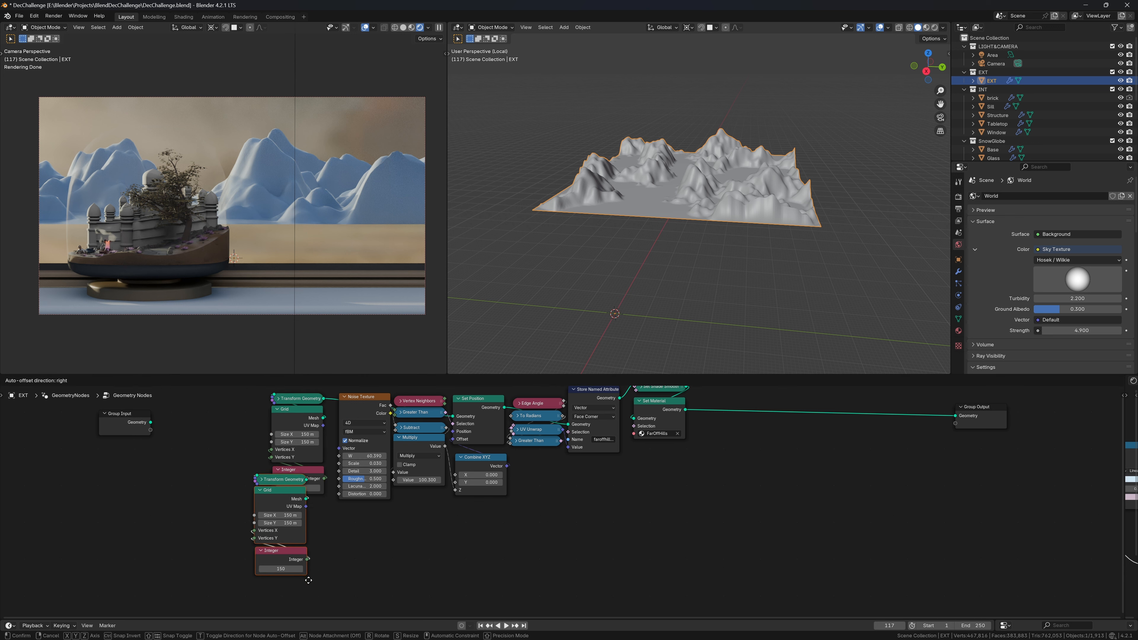
click(314, 552)
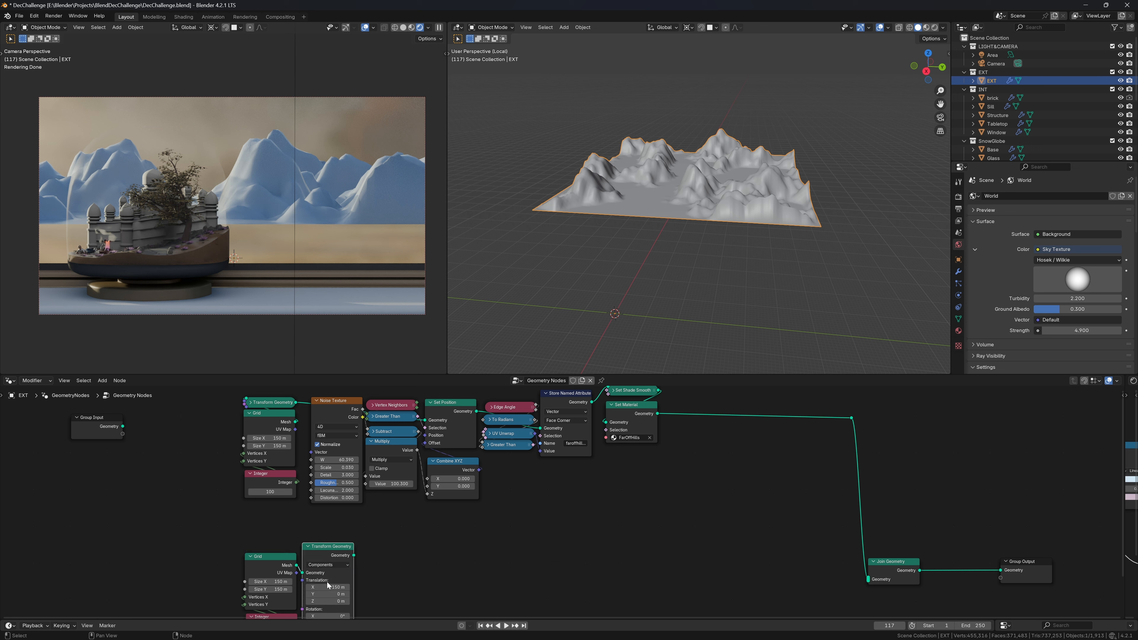
Step: Set the duplicated Transform Geometry's X translation to 0 m, link it into Join Geometry and save the file
double_click(327, 587)
text(01)
key(Return)
drag(354, 555, 868, 579)
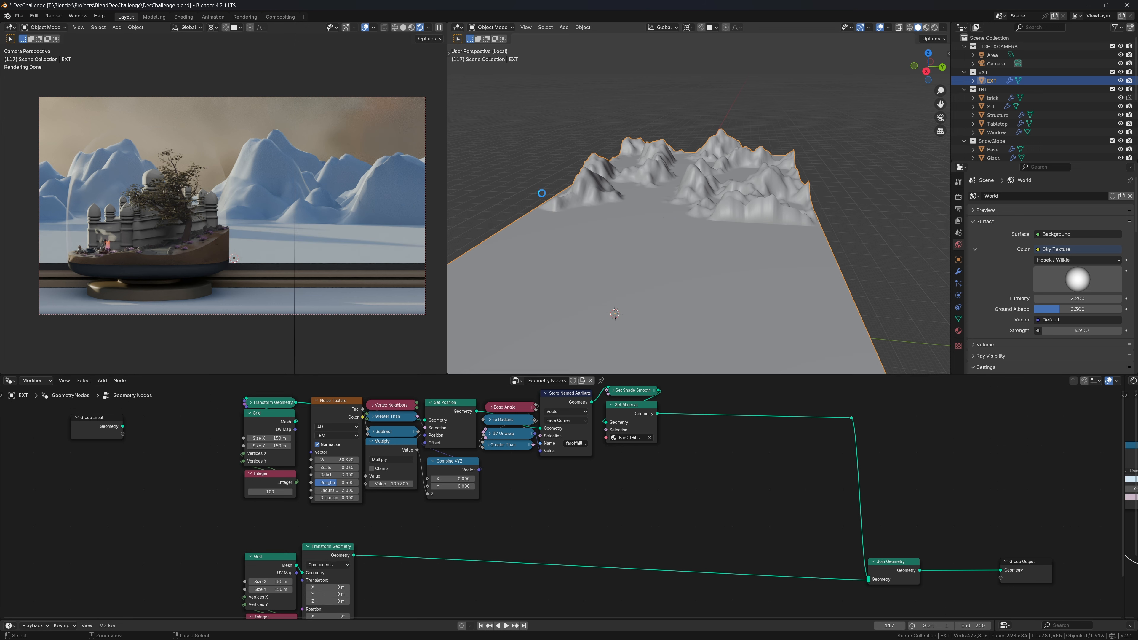
key(ctrl+s)
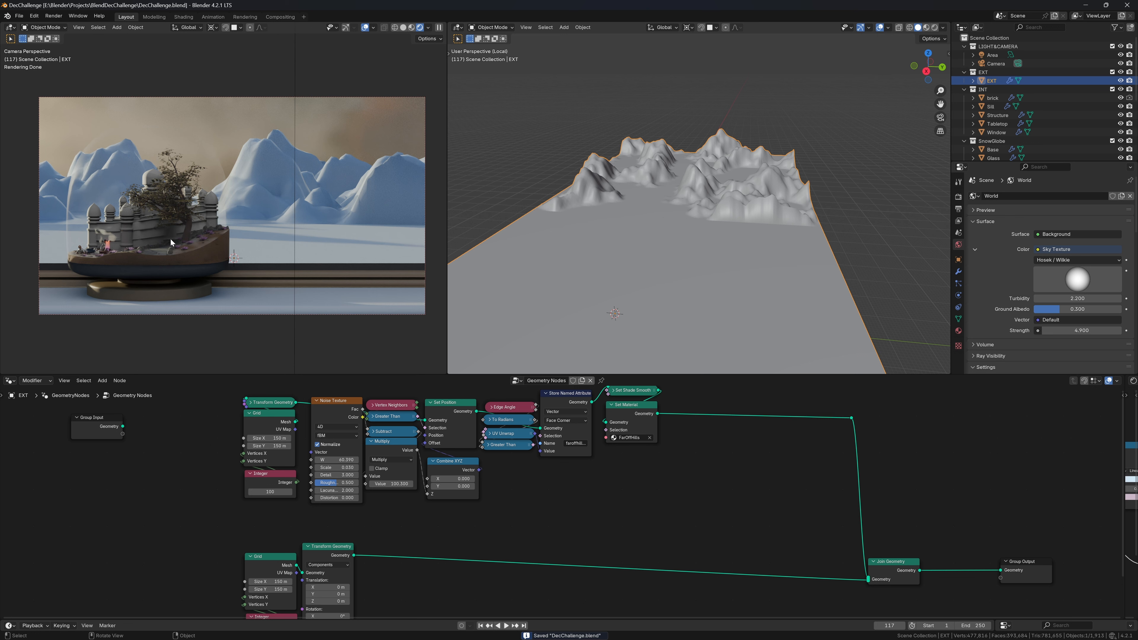
Step: Select the snow globe's nodes base object to bring up its Terrain node network
click(189, 245)
scroll(1018, 120, down, 5)
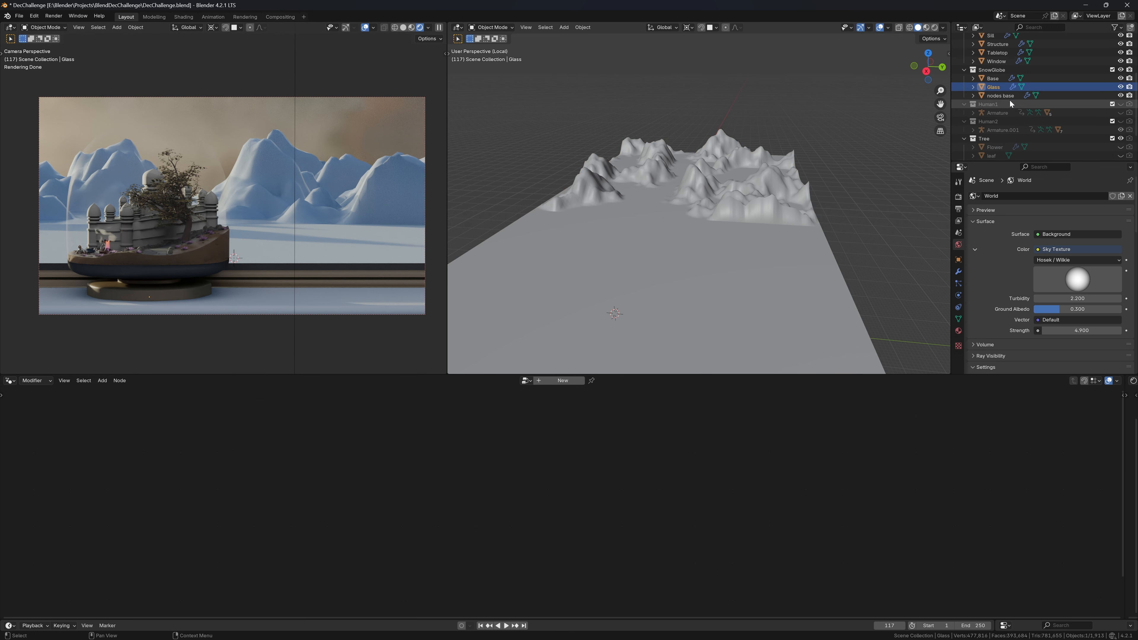
click(1000, 95)
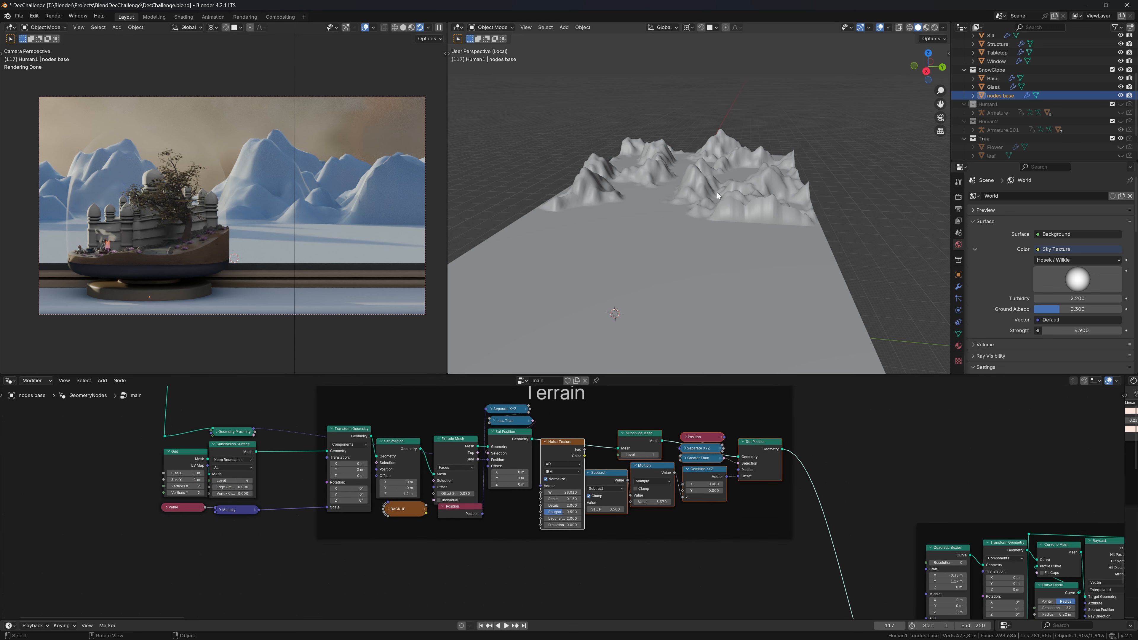
Step: Paste the copied noise displacement nodes into the EXT network and insert Set Position between the flat grid's Transform Geometry and Join Geometry
click(713, 315)
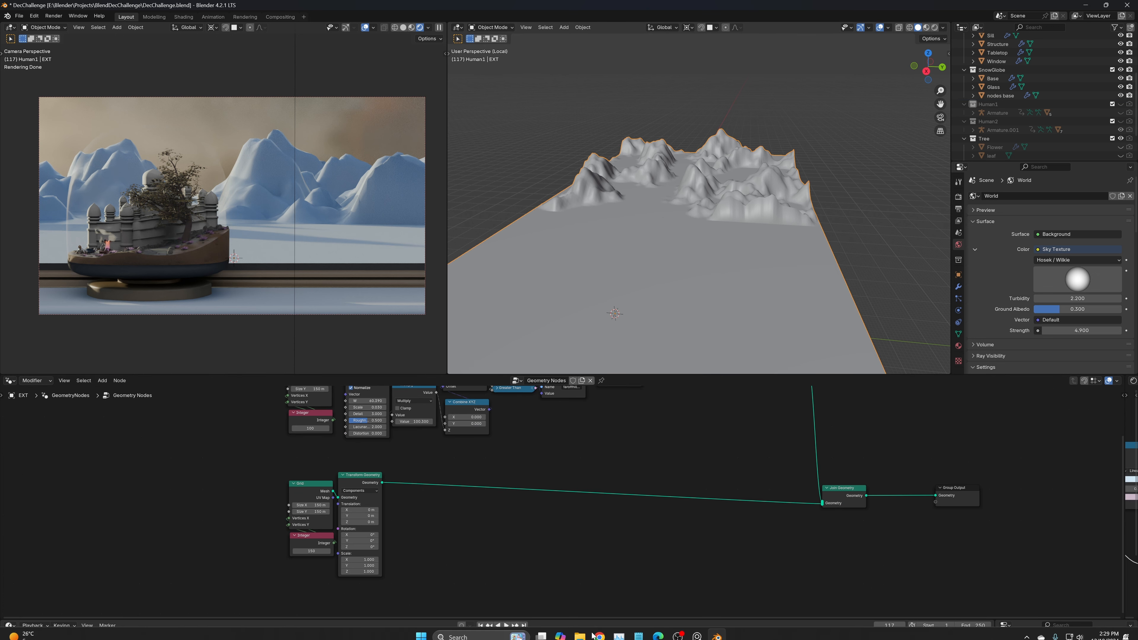
key(ctrl+v)
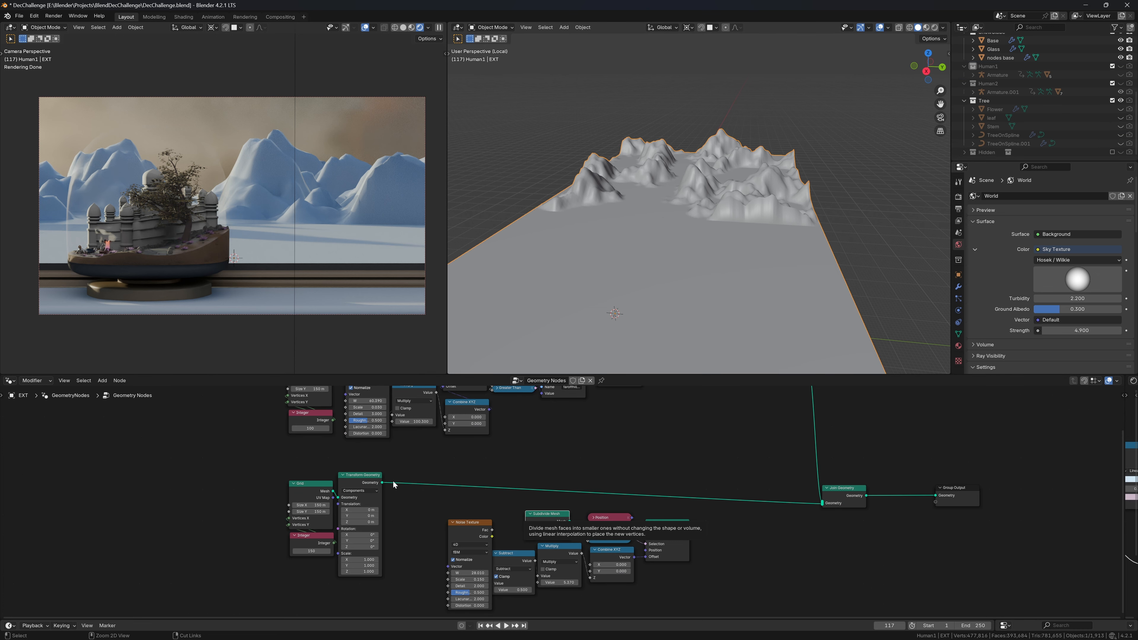
drag(382, 483, 767, 498)
drag(767, 498, 766, 498)
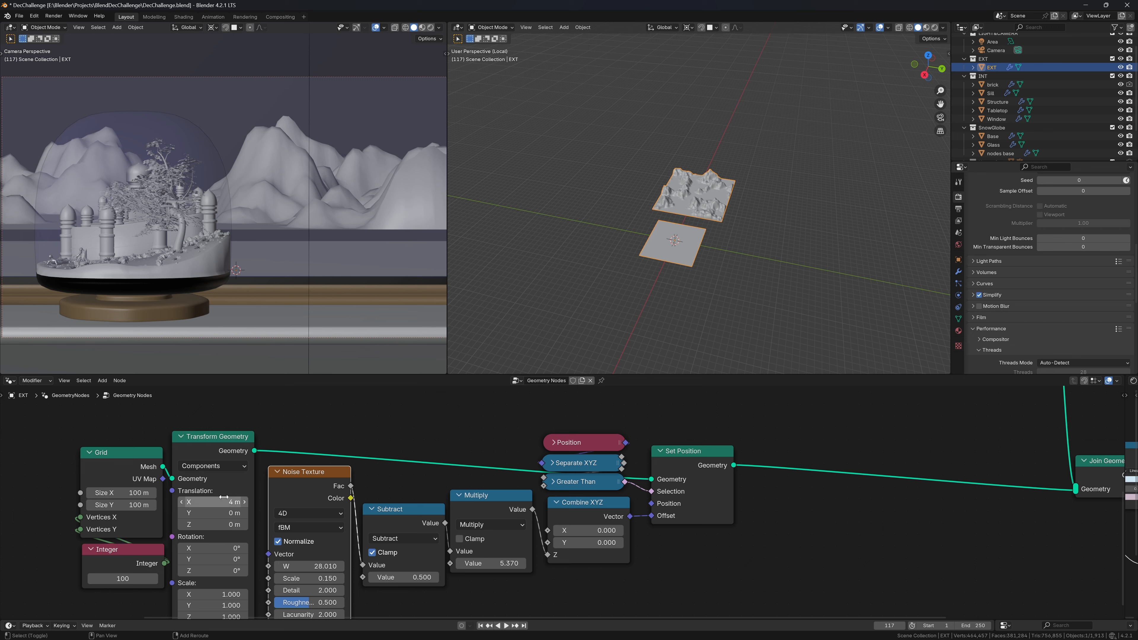
Step: Set the flat grid's Transform Geometry X translation to -25.5 m and save the file
drag(213, 502, 168, 502)
key(ctrl+s)
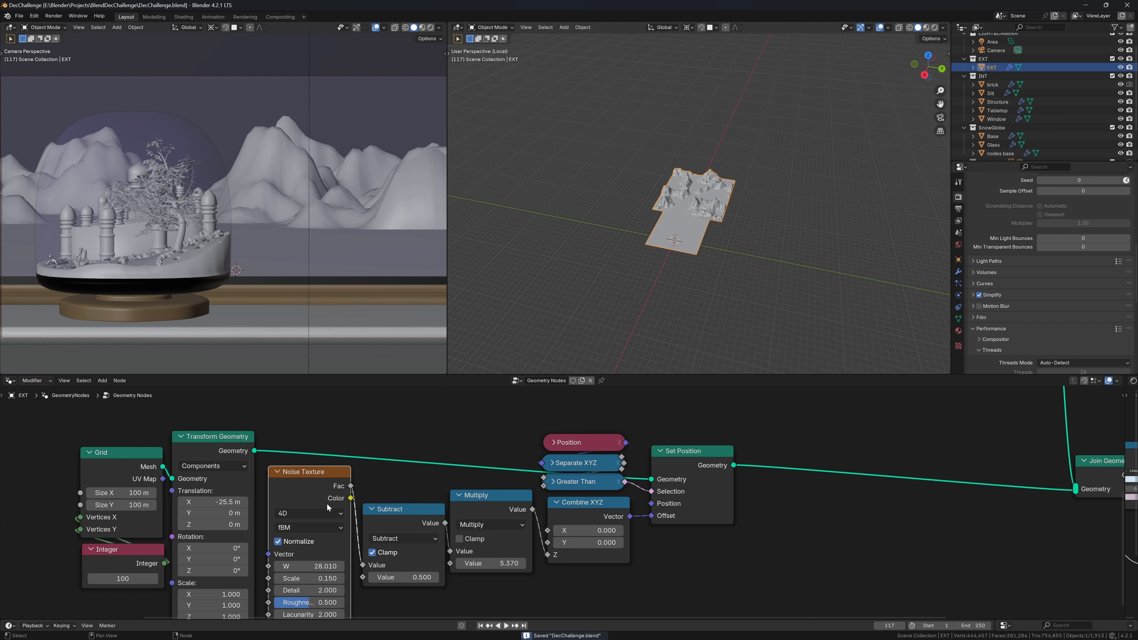
Step: Unlink the pasted Greater Than from Set Position's Selection and move the Position, Separate XYZ and Greater Than nodes out of the chain
middle_drag(366, 468, 594, 425)
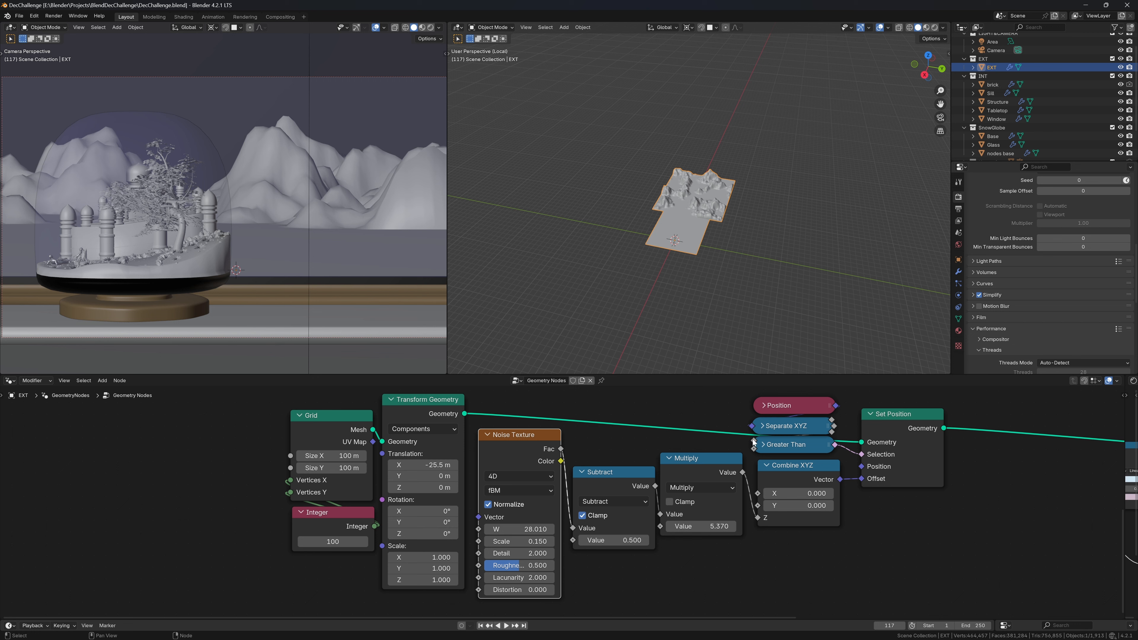
click(762, 444)
click(762, 445)
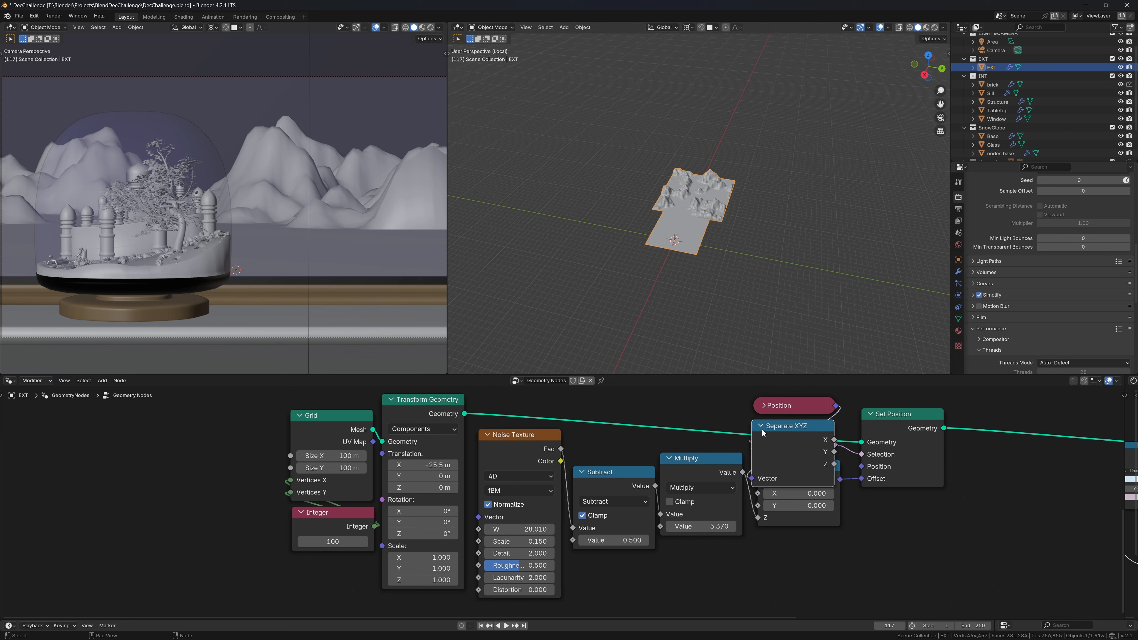
click(762, 429)
drag(829, 438, 775, 468)
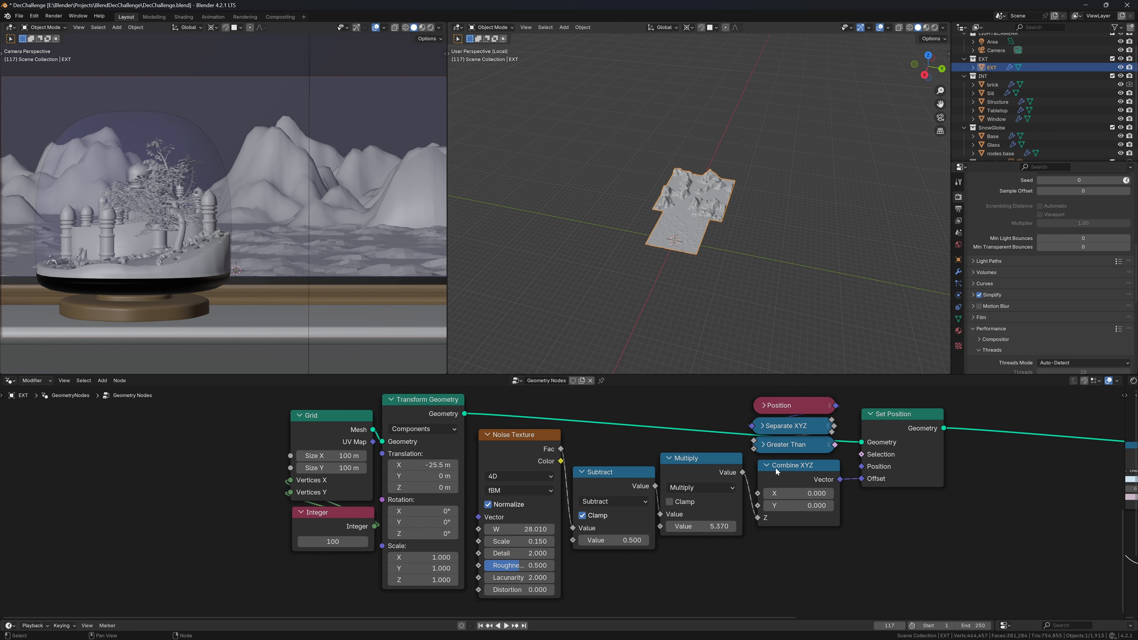
drag(733, 411, 143, 538)
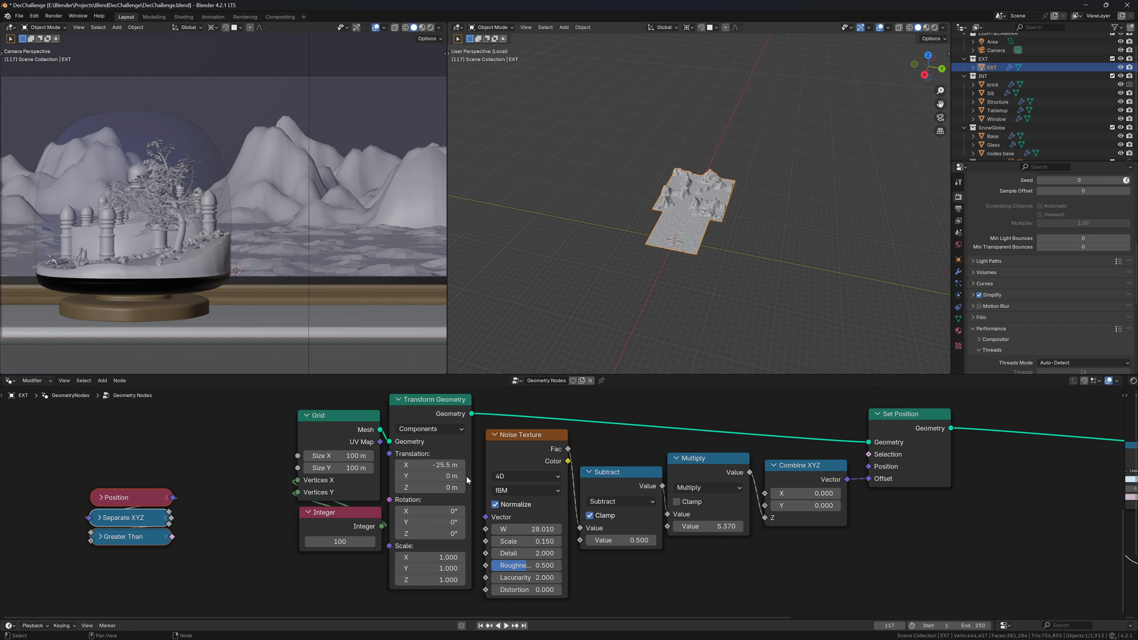
Step: Link the mountain network's Greater Than output to the foreground Set Position's Selection and set the foreground Noise Texture scale to 0.010
scroll(694, 464, down, 8)
middle_drag(694, 465, 699, 579)
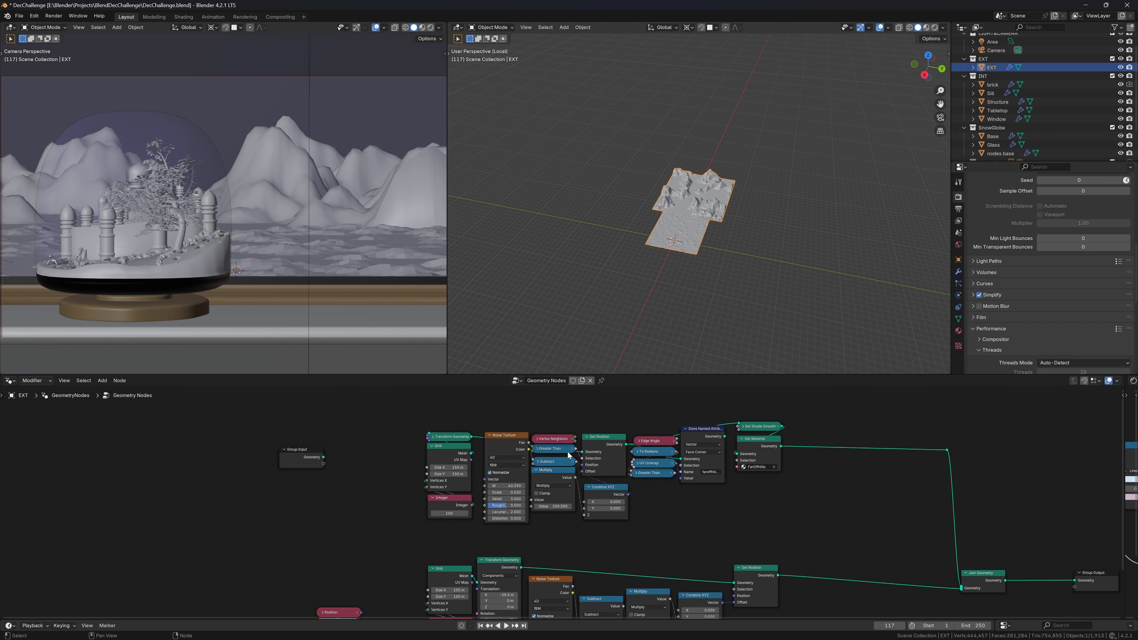
drag(577, 452, 734, 512)
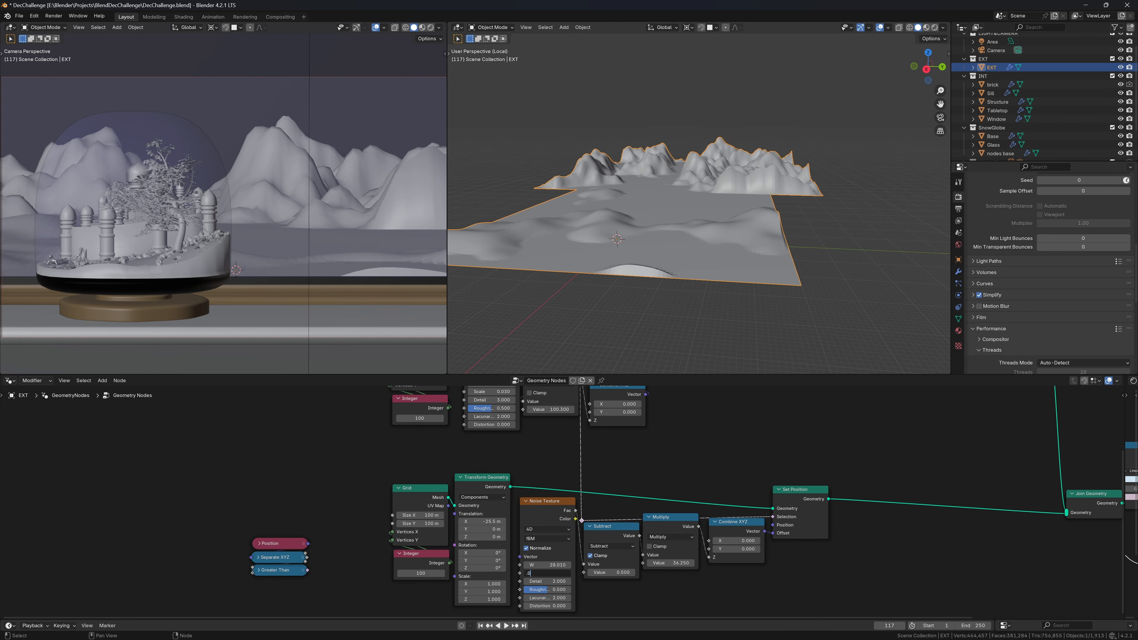
text(1)
key(Return)
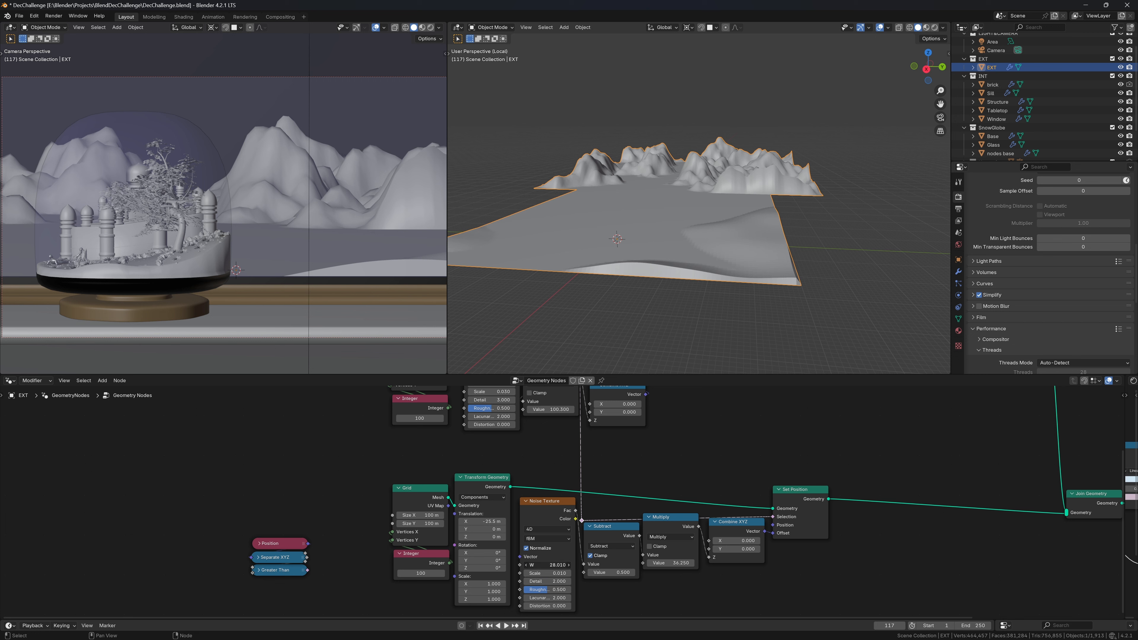
Step: Reshape the foreground hills by increasing the Noise Texture's W and raising the Multiply value to 60.650
drag(540, 565, 658, 565)
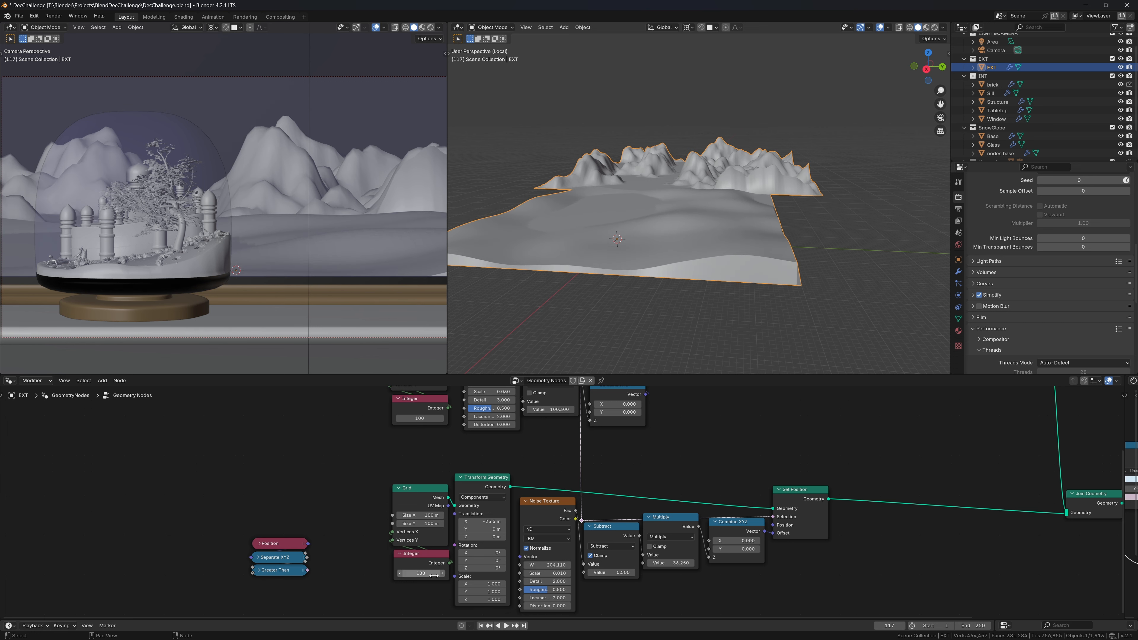
drag(429, 566, 330, 526)
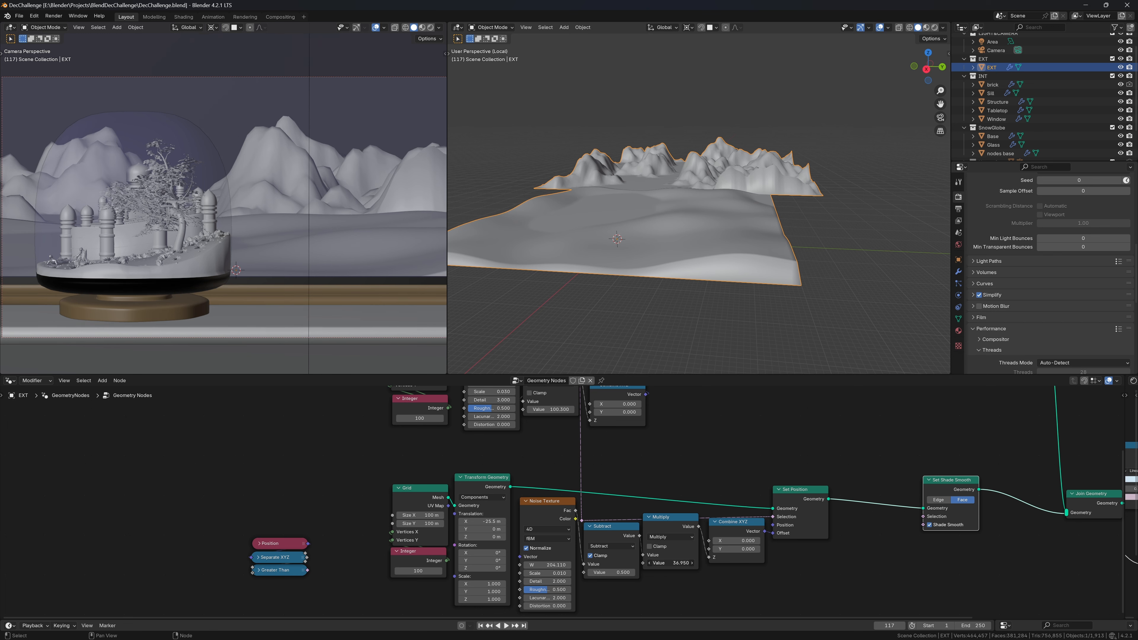
drag(670, 563, 726, 563)
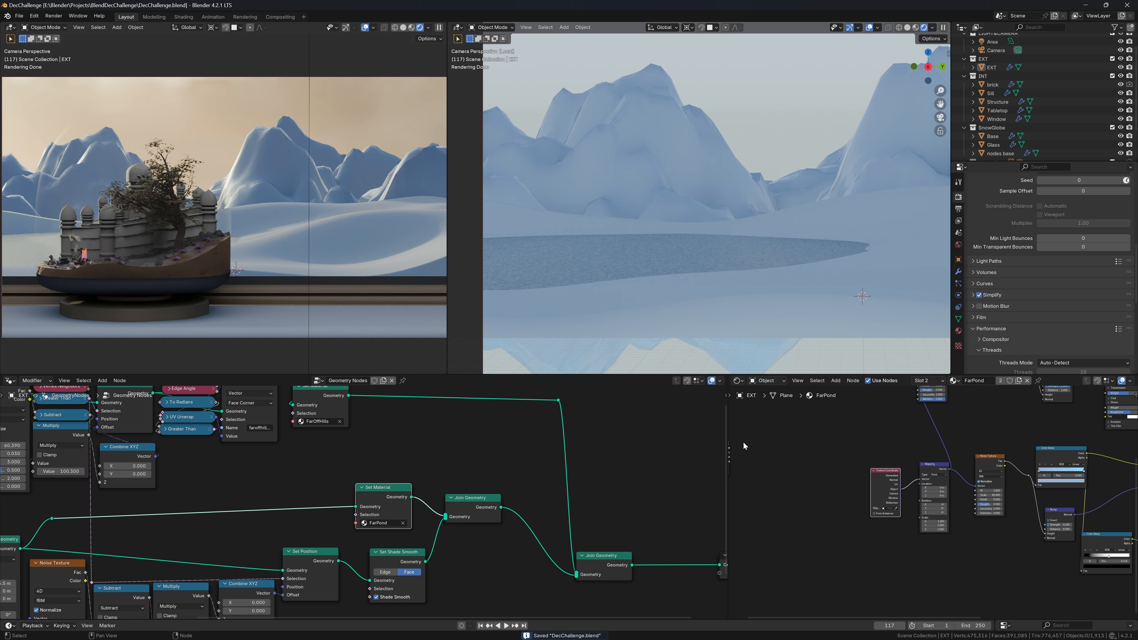
Step: Tidy the FarPond Set Material, Join Geometry and Set Shade Smooth nodes around the foreground chain and save the file
drag(392, 495, 405, 502)
drag(477, 505, 518, 556)
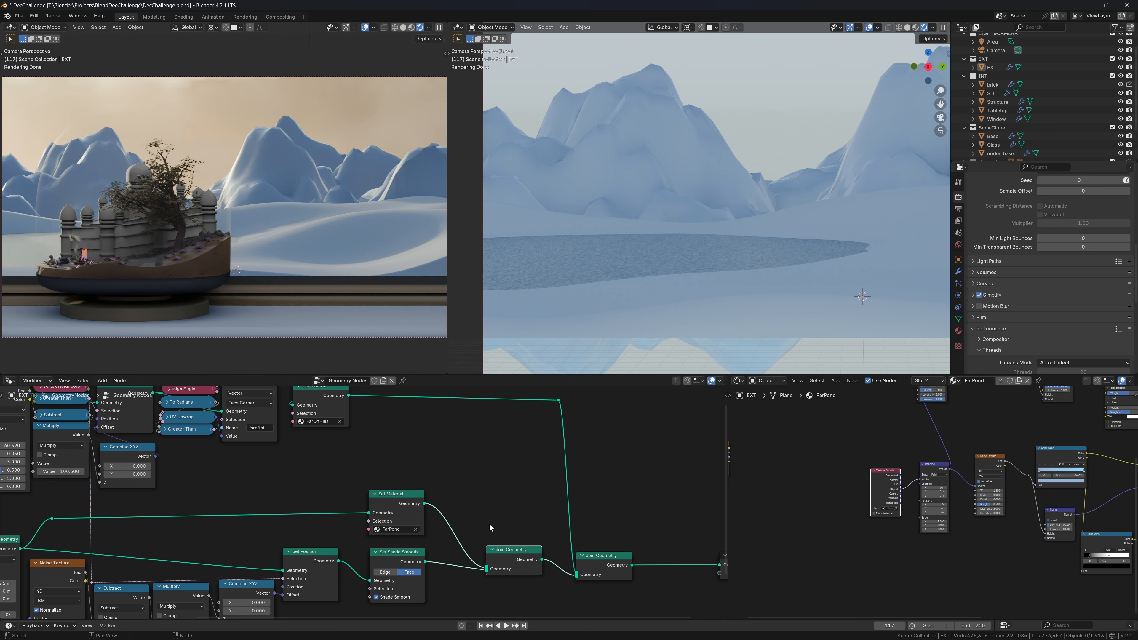
middle_drag(519, 504, 579, 449)
drag(513, 505, 97, 628)
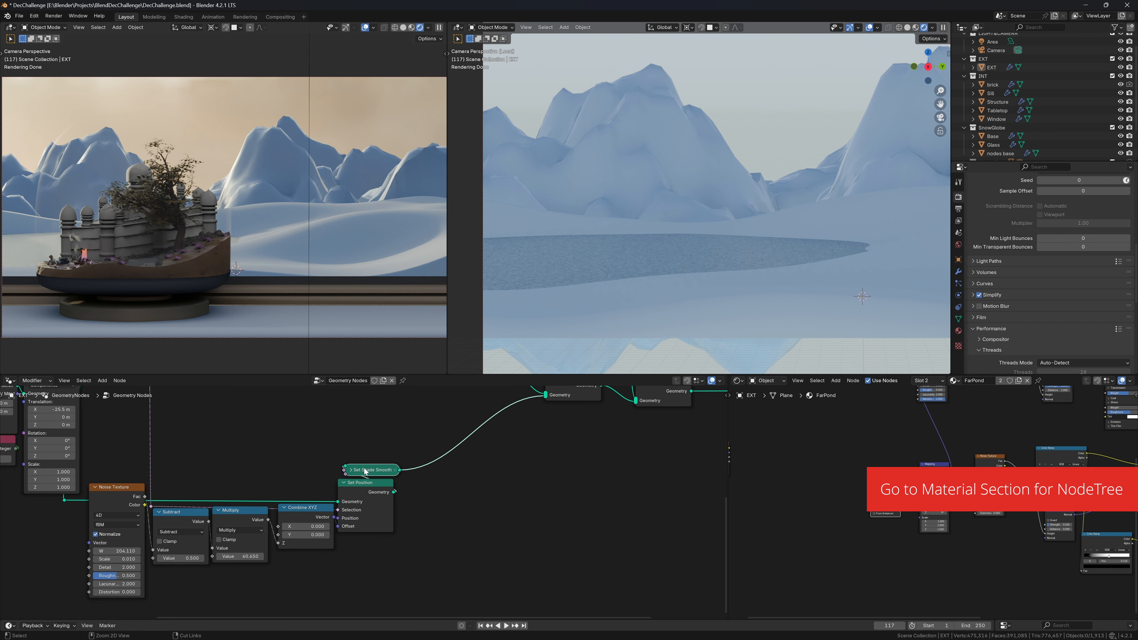
key(ctrl+s)
Step: Add a Set Material node after the foreground's Set Shade Smooth
key(shift+a)
mouse_move(466, 476)
text(set)
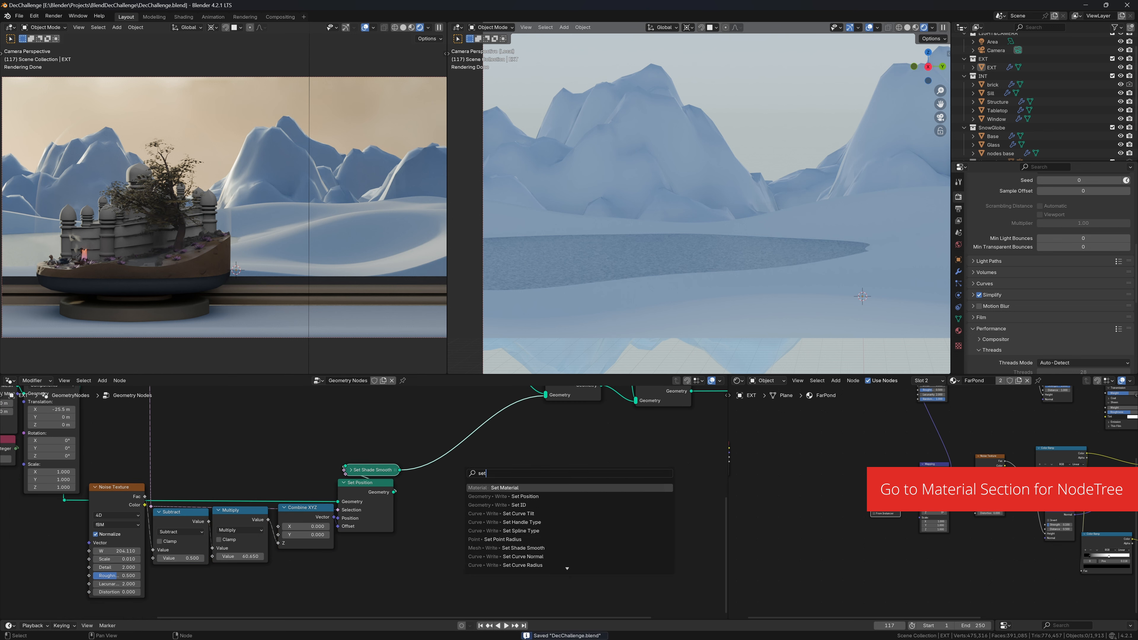
key(Return)
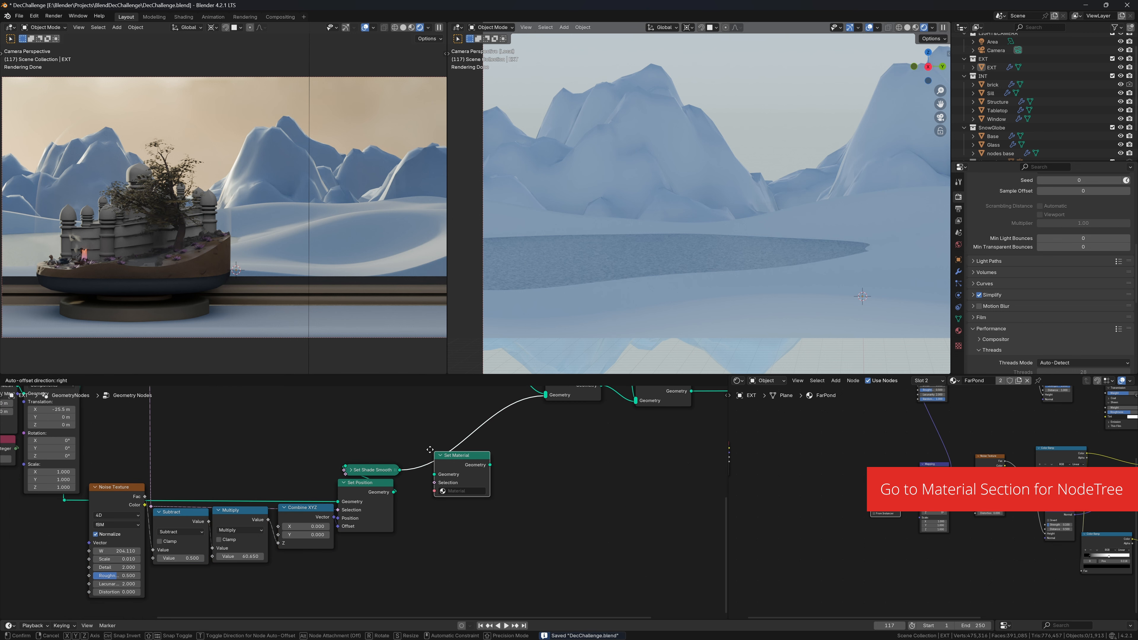
Step: Place another Join Geometry node before the Group Output and save the file
scroll(653, 484, down, 5)
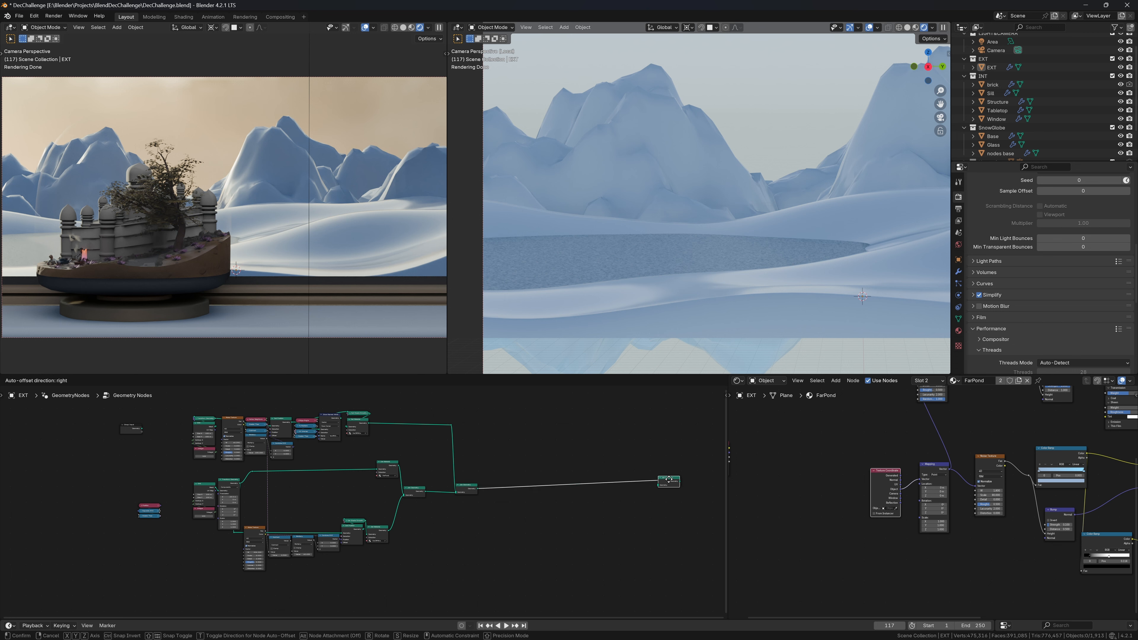
click(637, 482)
key(ctrl+s)
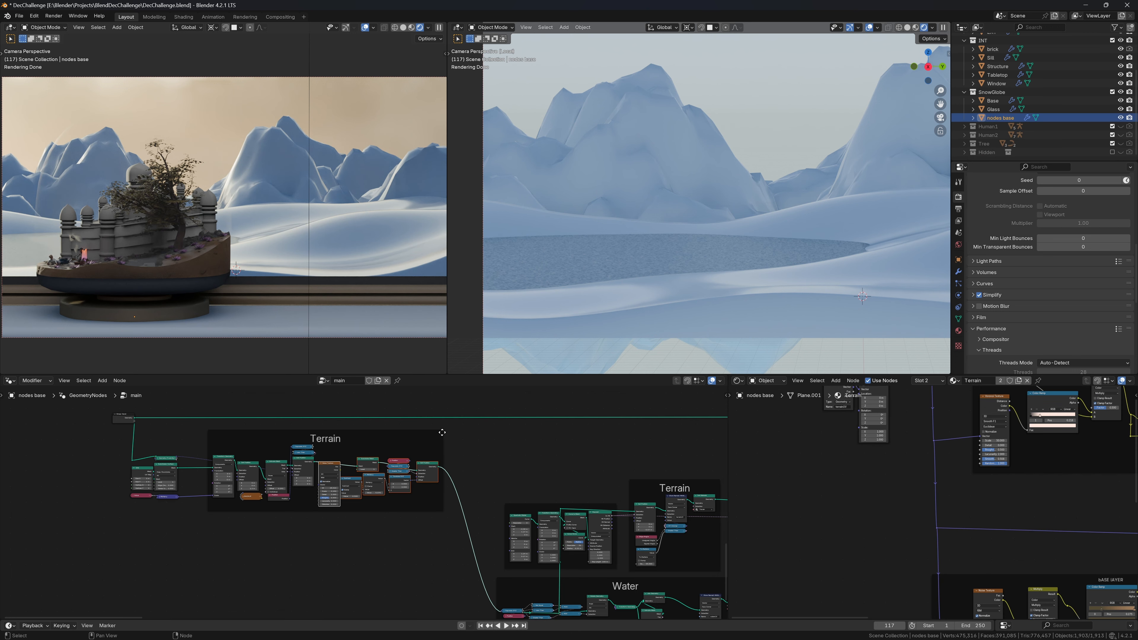
Step: In the nodes base network, cut the link carrying the castle branch into the main chain as a test, and undo the cut
scroll(443, 433, down, 12)
middle_drag(653, 500, 636, 615)
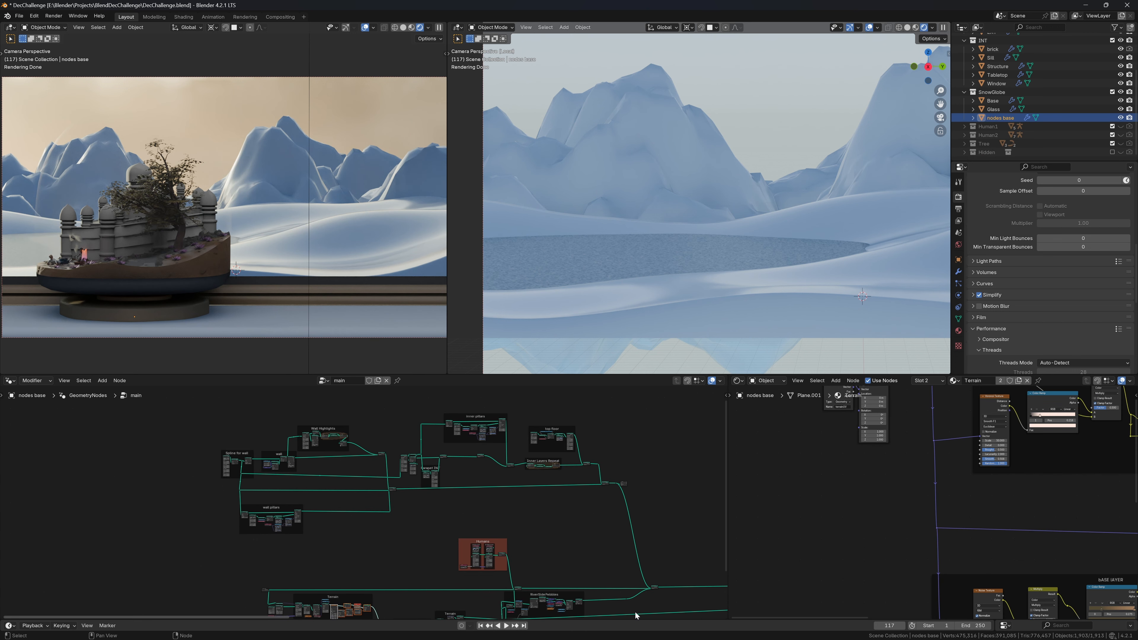
drag(682, 423, 515, 470)
click(594, 540)
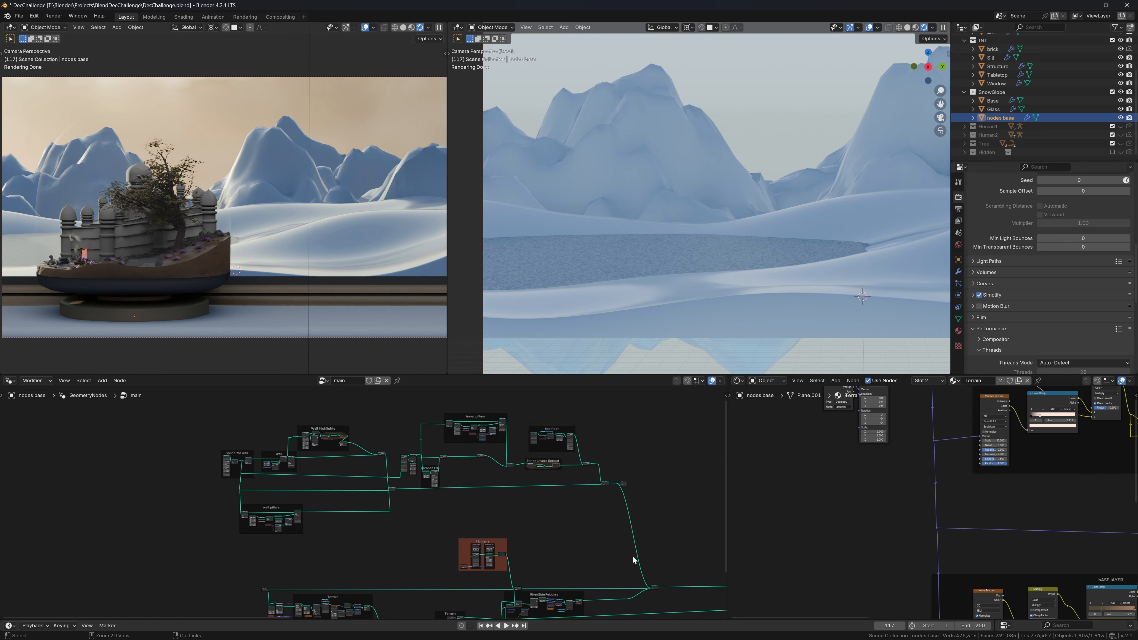
ctrl+right_drag(632, 556, 668, 539)
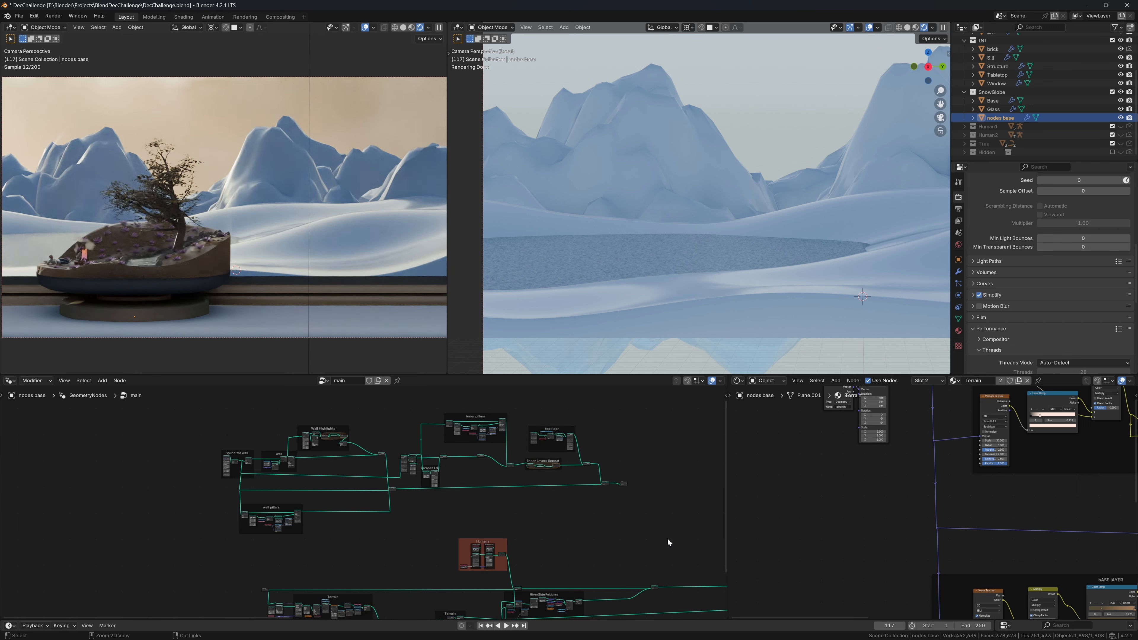
key(ctrl+z)
Step: Copy the castle's wall, pillar and floor nodes from the nodes base network and paste them into the EXT network
drag(641, 405, 176, 537)
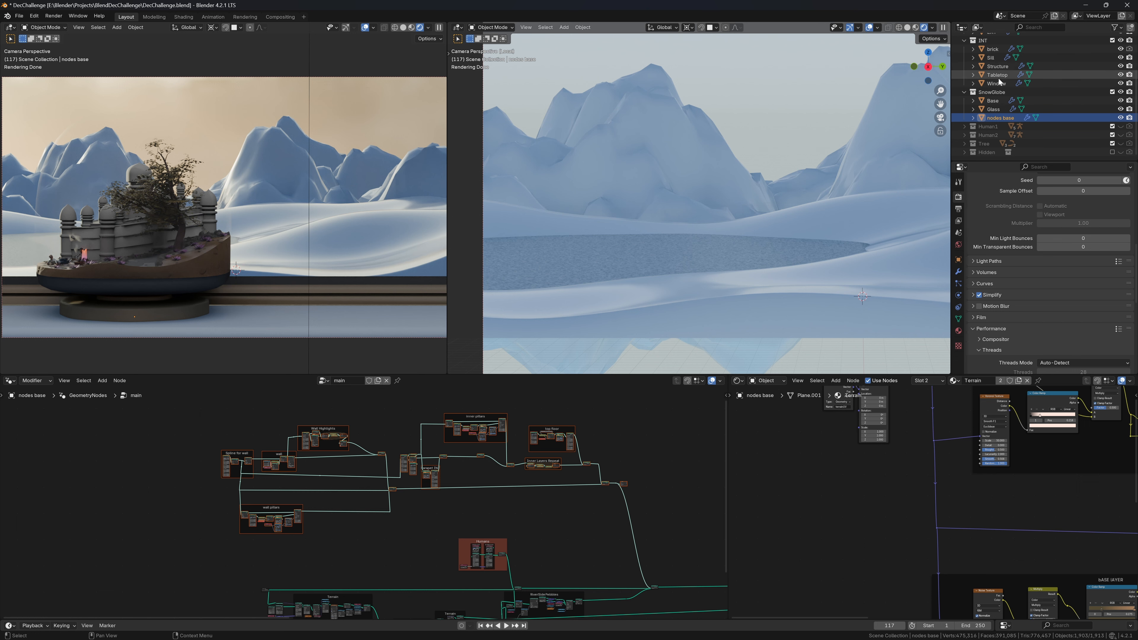
scroll(1006, 56, up, 3)
click(992, 66)
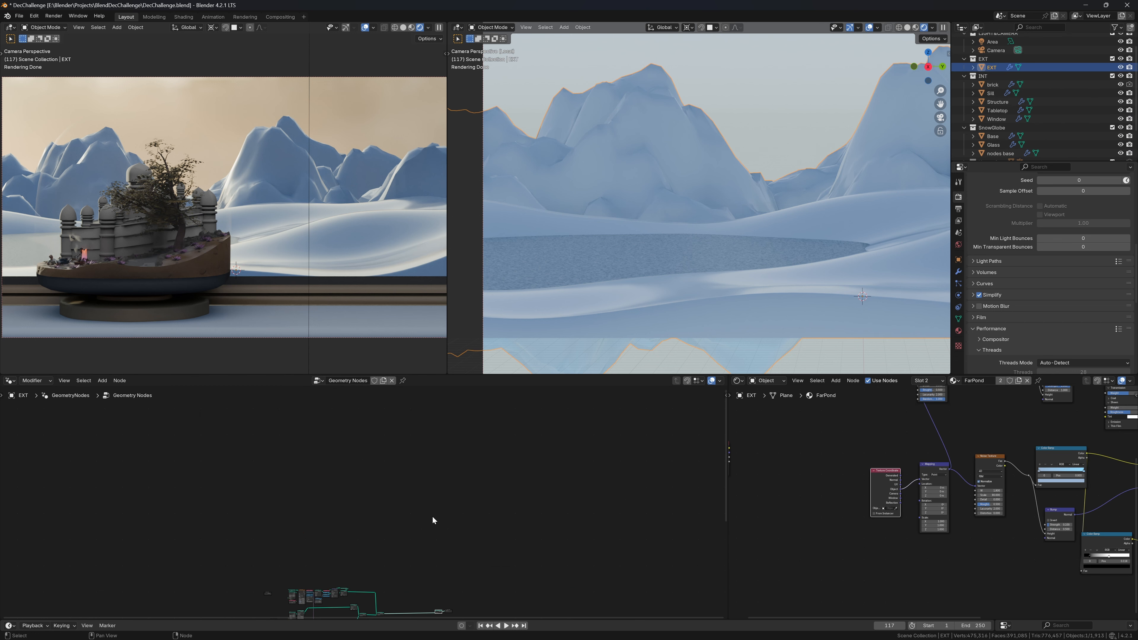
middle_drag(433, 520, 415, 591)
key(ctrl+v)
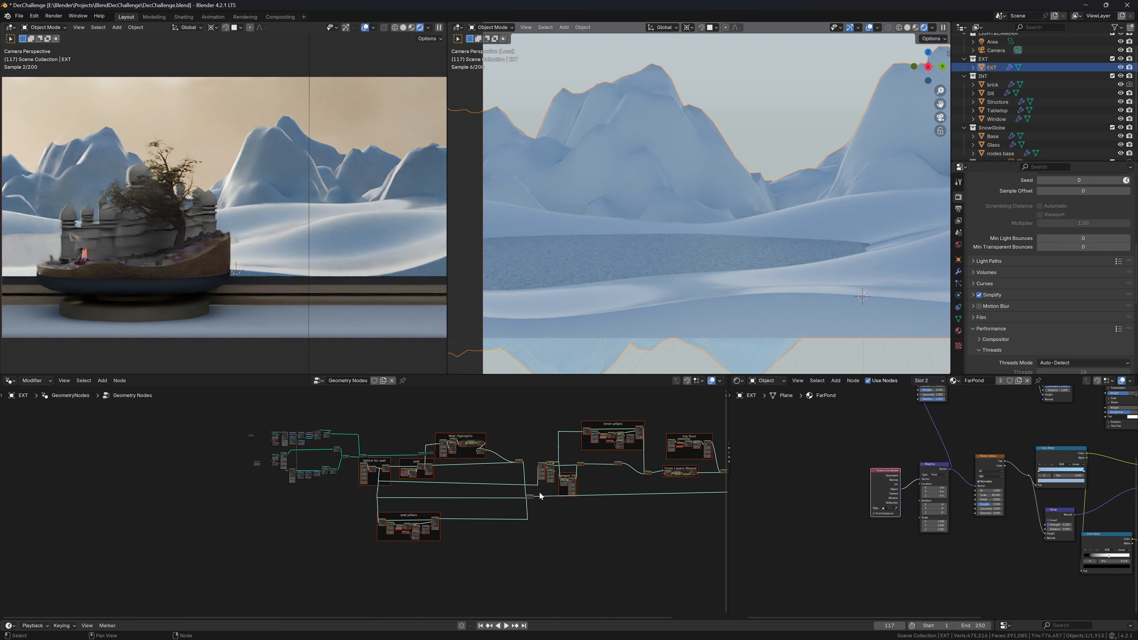
Step: Place the pasted castle nodes below the terrain nodes and link their output into the final Join Geometry
key(g)
scroll(572, 491, up, 3)
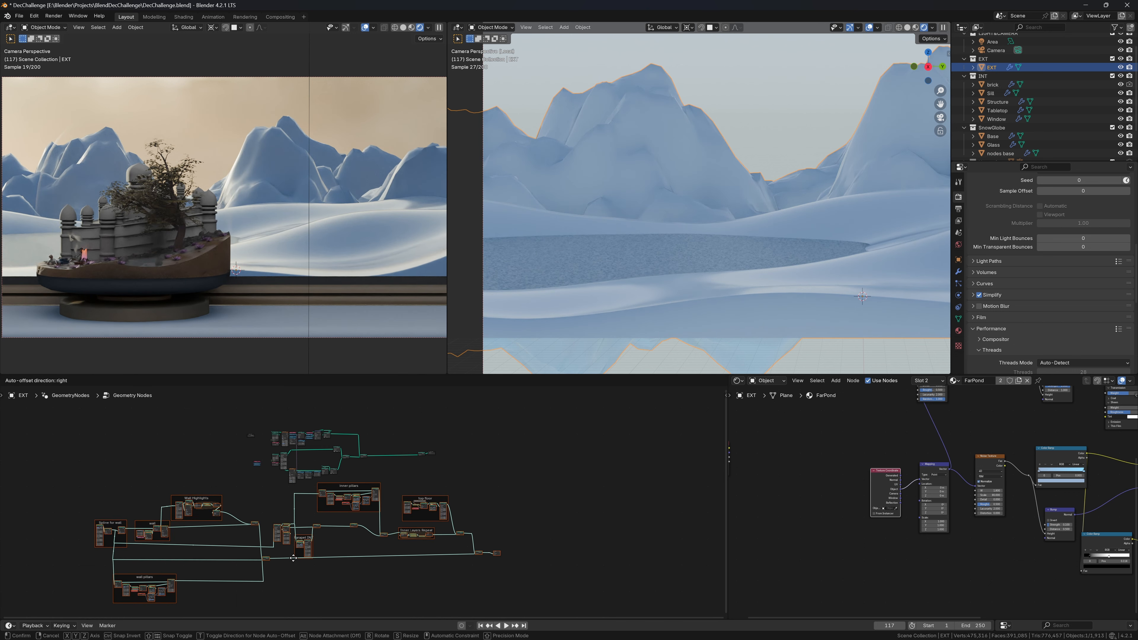
click(331, 543)
scroll(603, 540, down, 2)
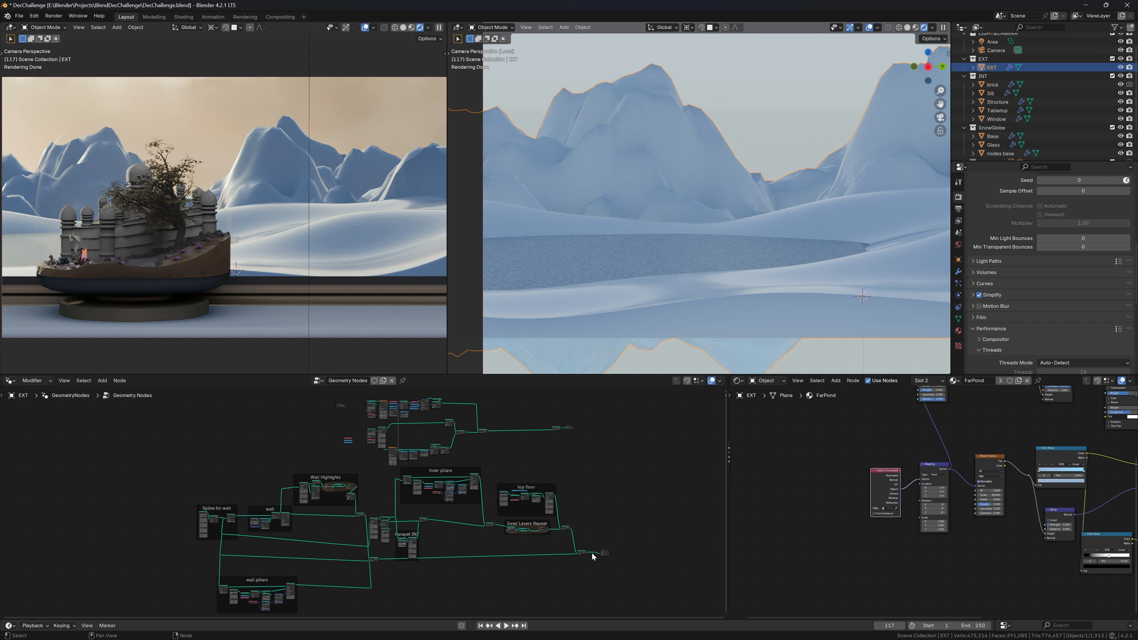
drag(588, 555, 550, 430)
click(821, 351)
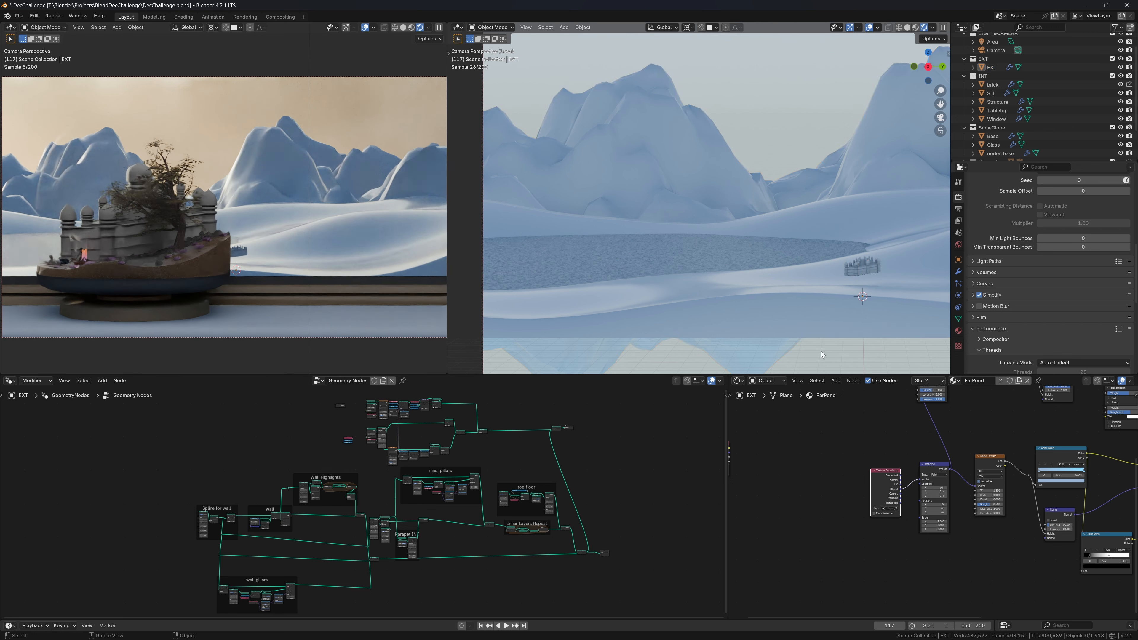
Step: Move the final Join Geometry and Group Output nodes farther away from the terrain nodes
scroll(656, 467, up, 2)
middle_drag(655, 467, 466, 521)
drag(470, 416, 518, 451)
key(g)
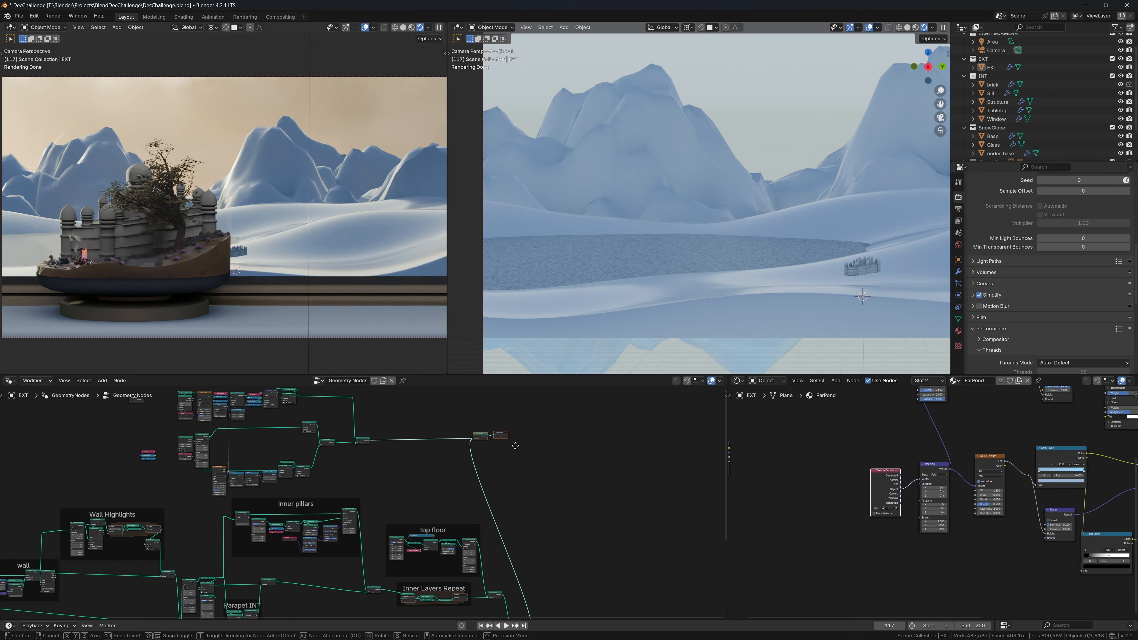
click(624, 450)
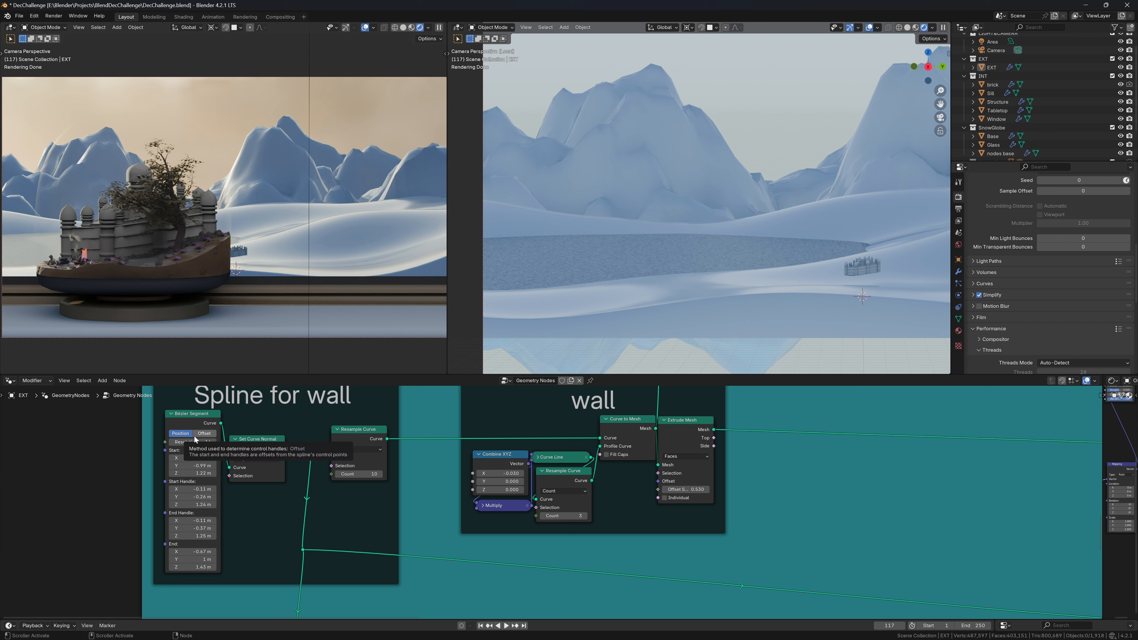
Step: Set the wall spline's original Bezier Segment aside unlinked, duplicate it, and connect the duplicate to Set Curve Normal
drag(190, 425, 49, 426)
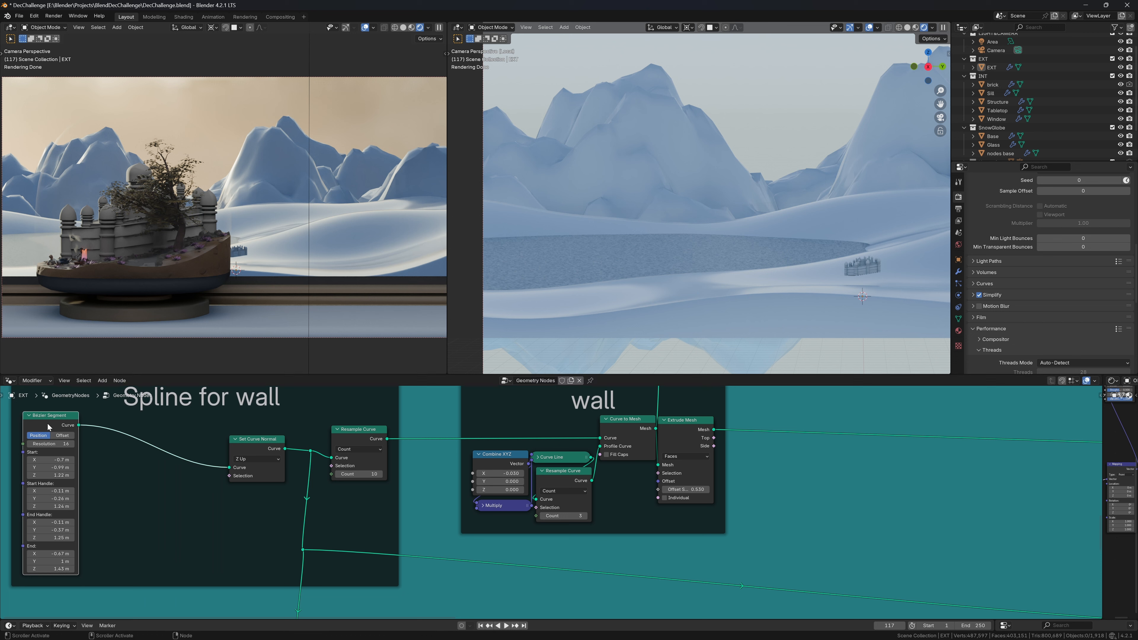
drag(230, 468, 74, 399)
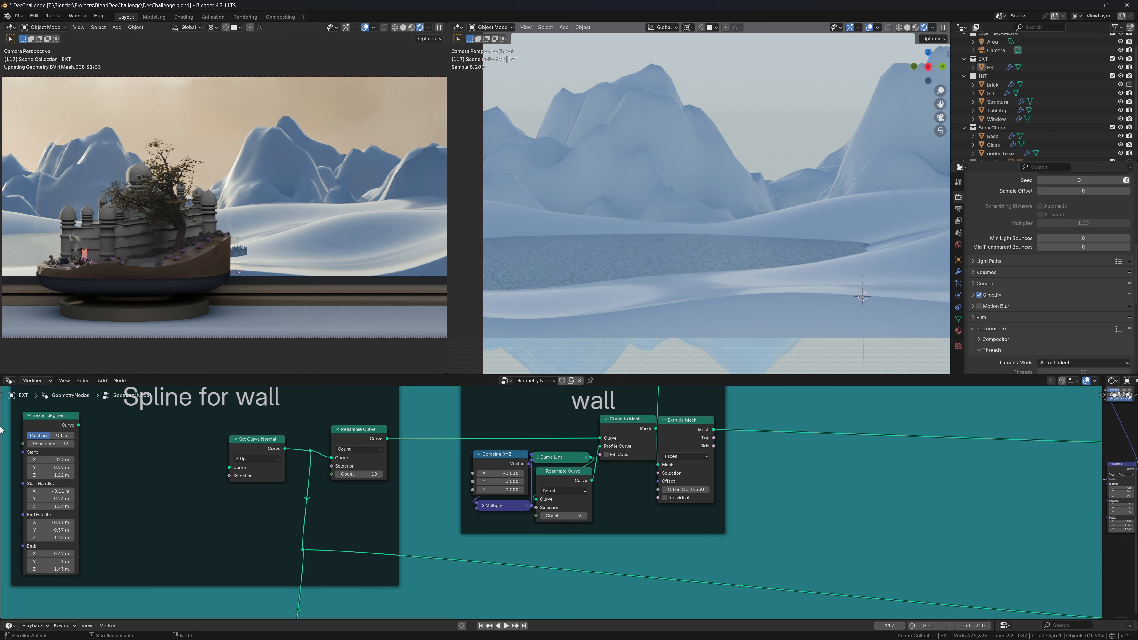
click(61, 417)
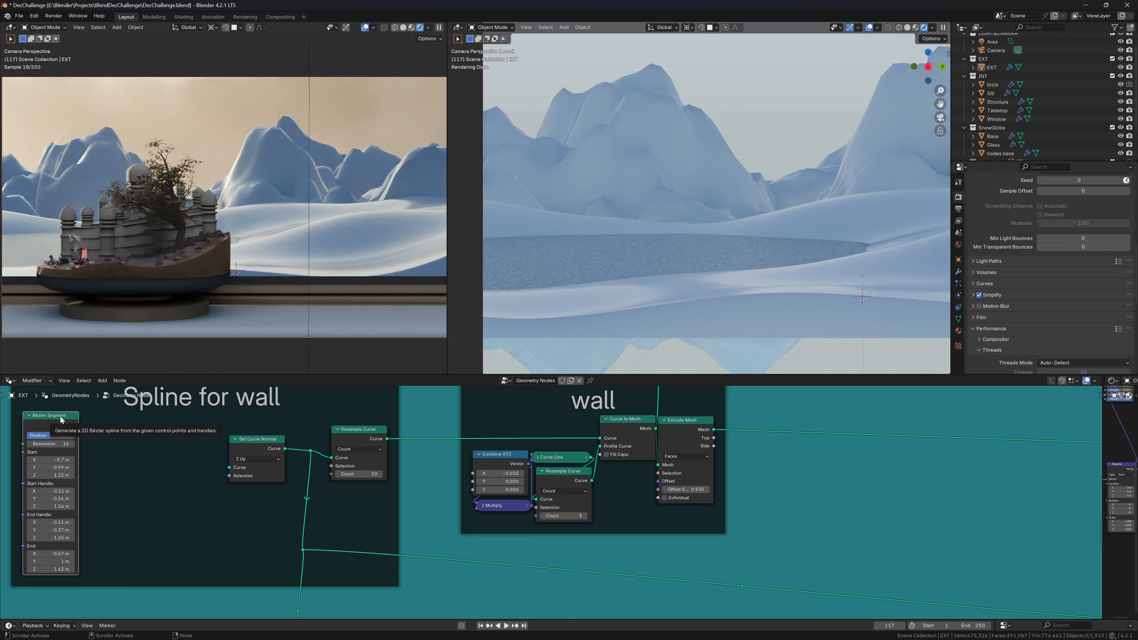
key(shift+d)
click(155, 436)
drag(162, 430, 170, 431)
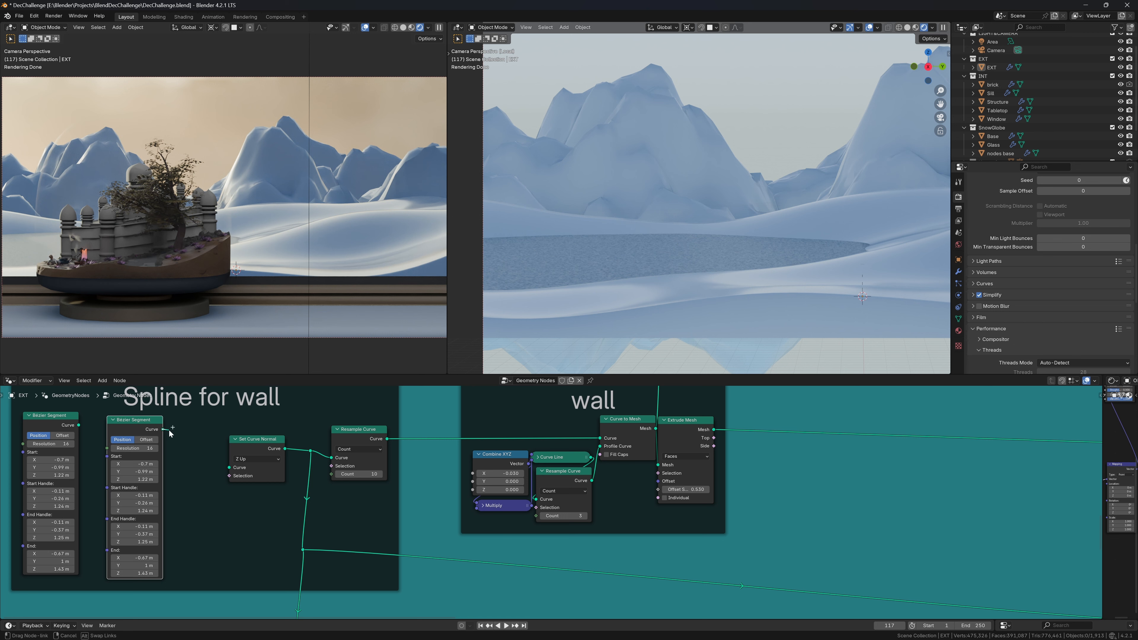
drag(212, 461, 228, 467)
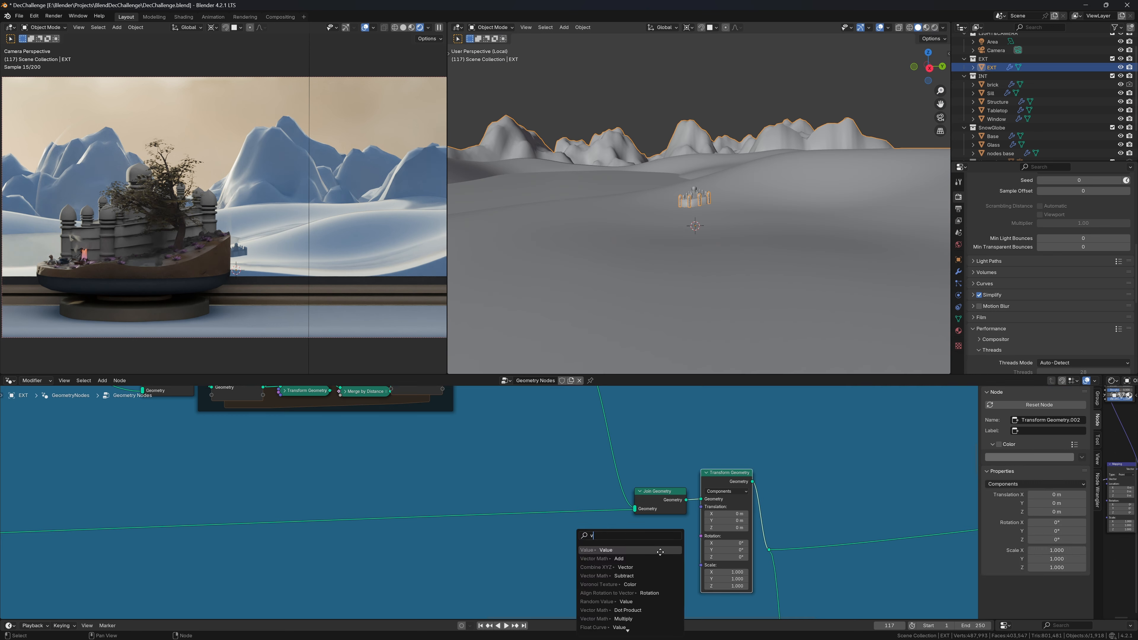
Step: Drive the castle's Transform Geometry scale with a Value node at 6.88 and set its translation to X -19.6, Y 13.6, Z -9.2 m
drag(587, 583, 761, 587)
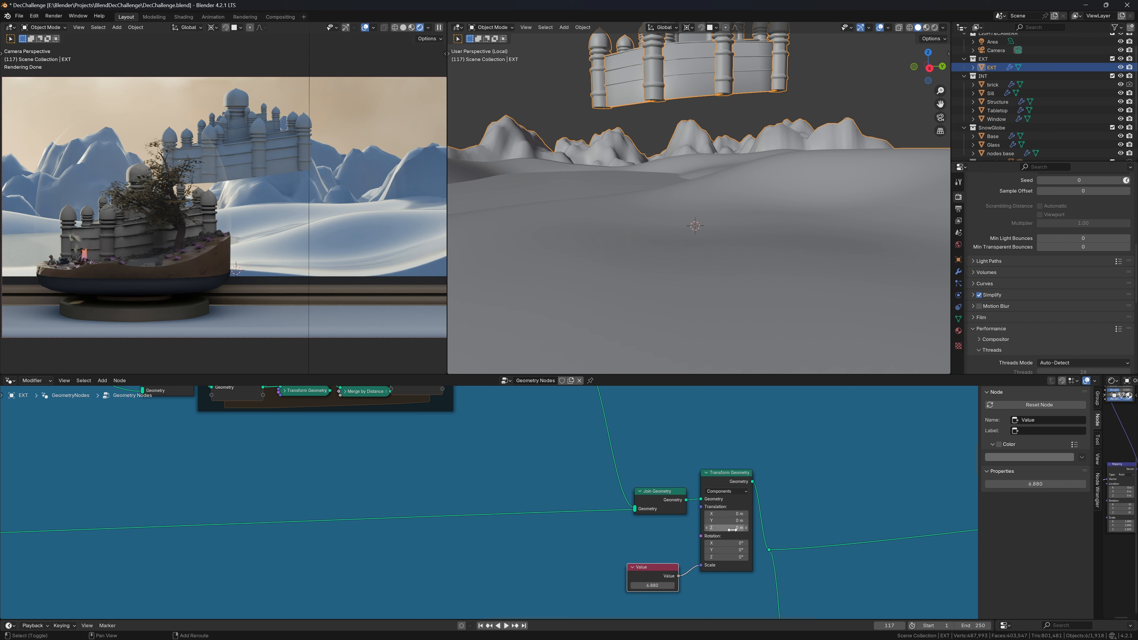
drag(728, 527, 646, 514)
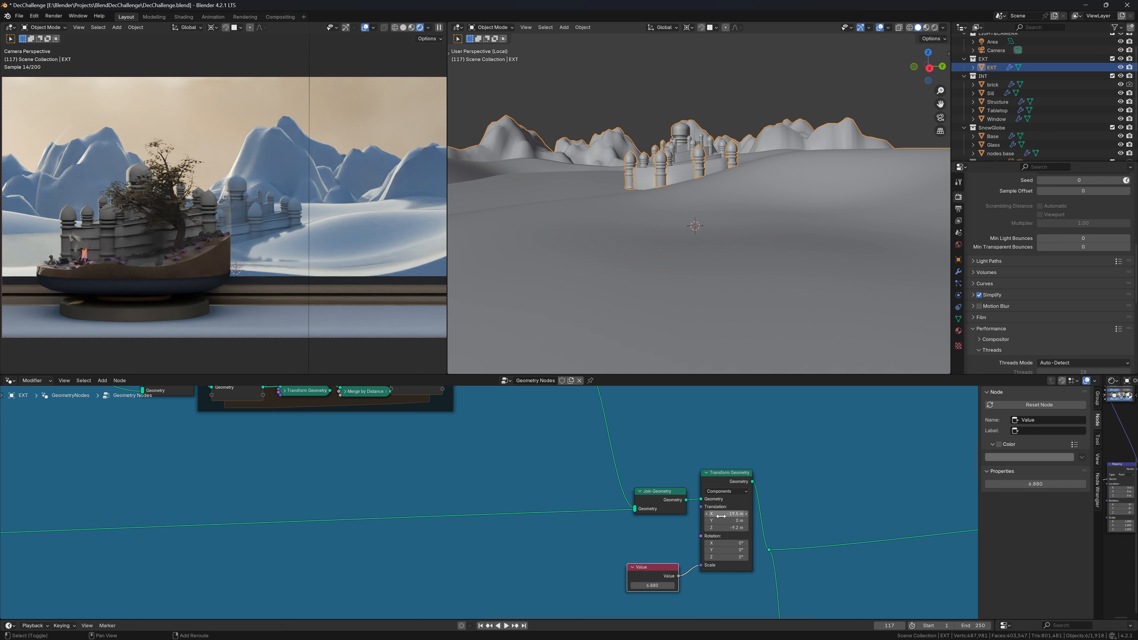
drag(723, 520, 779, 521)
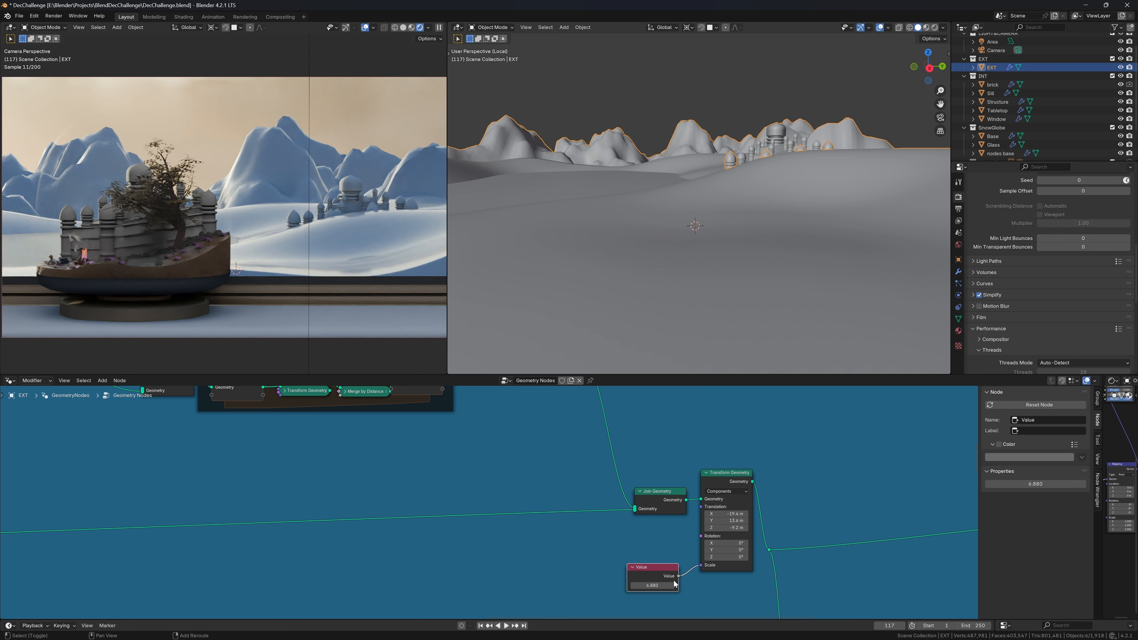
Step: Enlarge the castle to a scale value of 12.45 and set its translation to Y 11.2 m and Z -14.6 m
drag(650, 586, 762, 586)
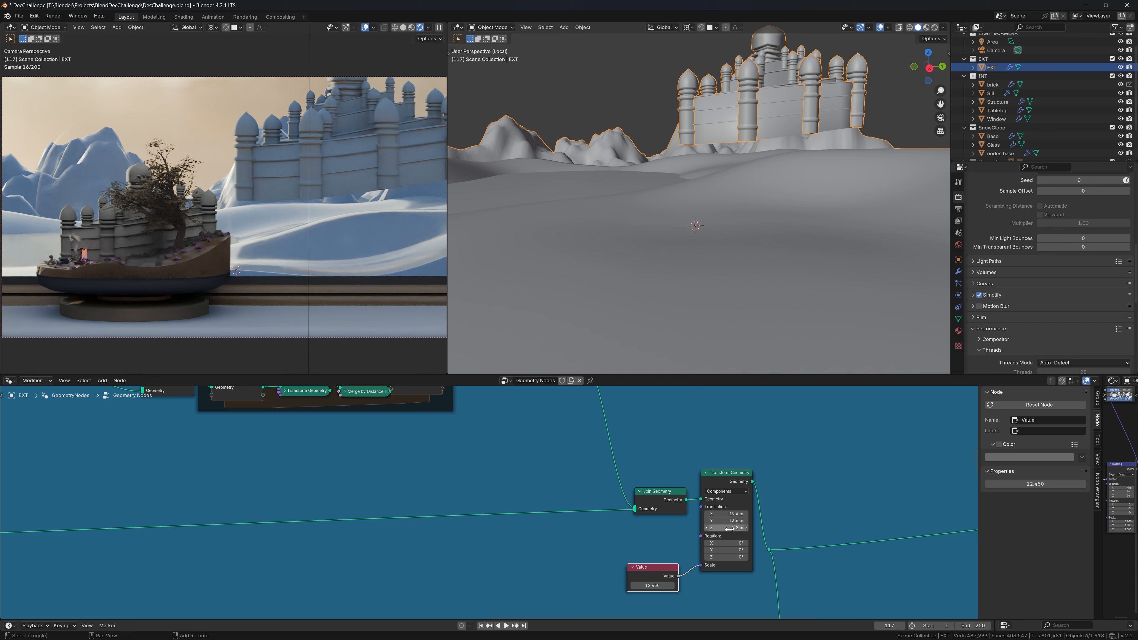
drag(731, 529, 614, 528)
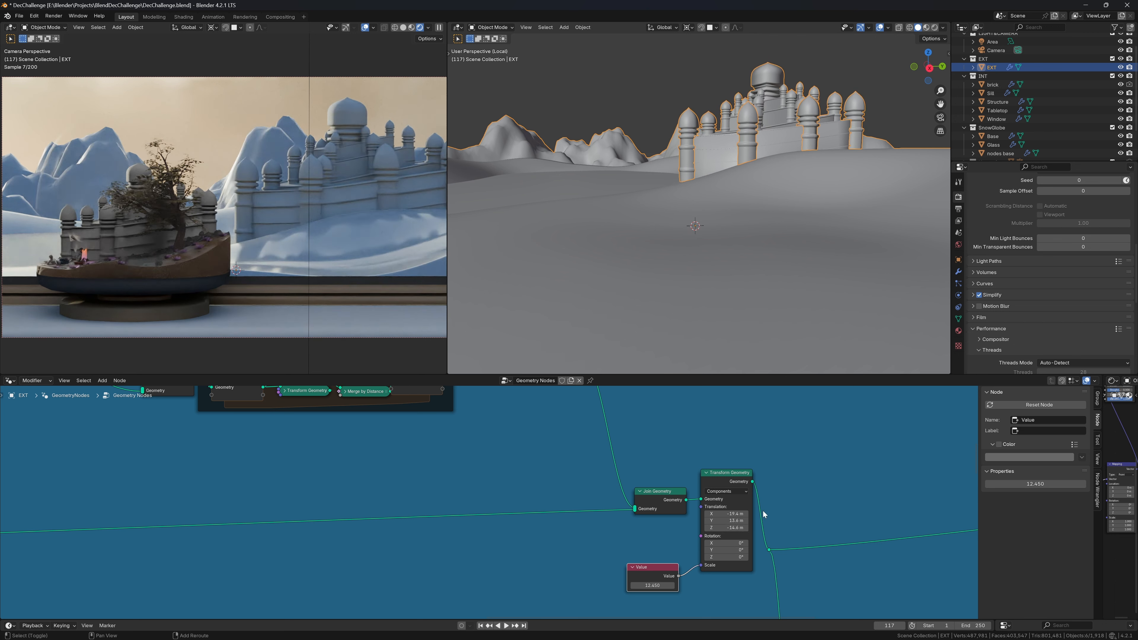
drag(735, 521, 663, 521)
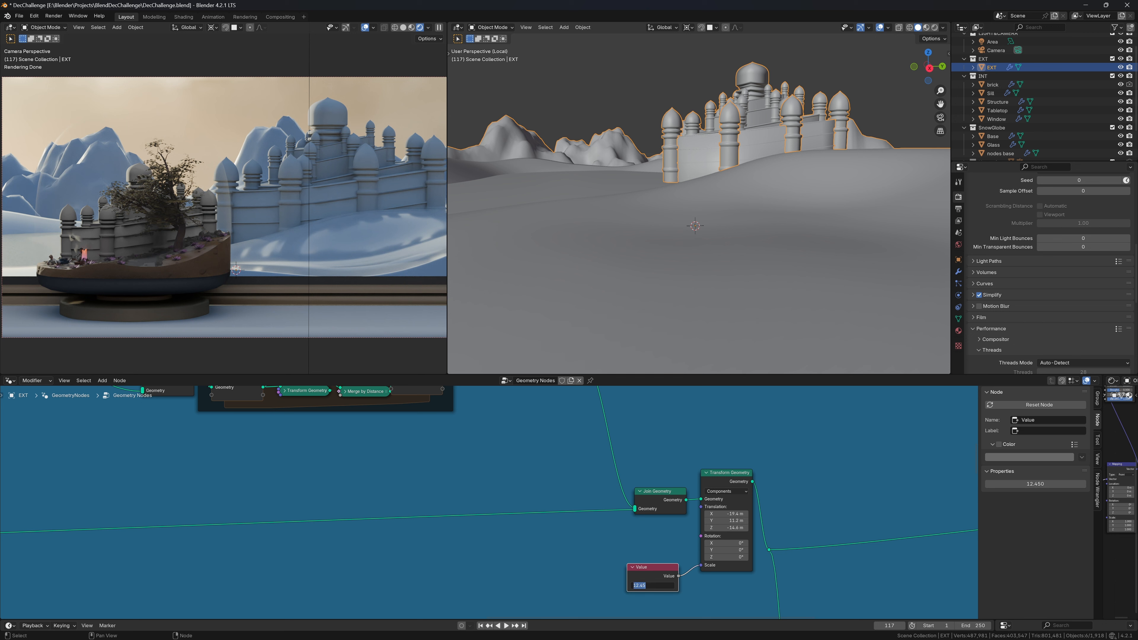
Step: Set the castle's scale value to 10, raise its Z translation to about -8.72 m, and increase the scale to 11
text(10)
key(Return)
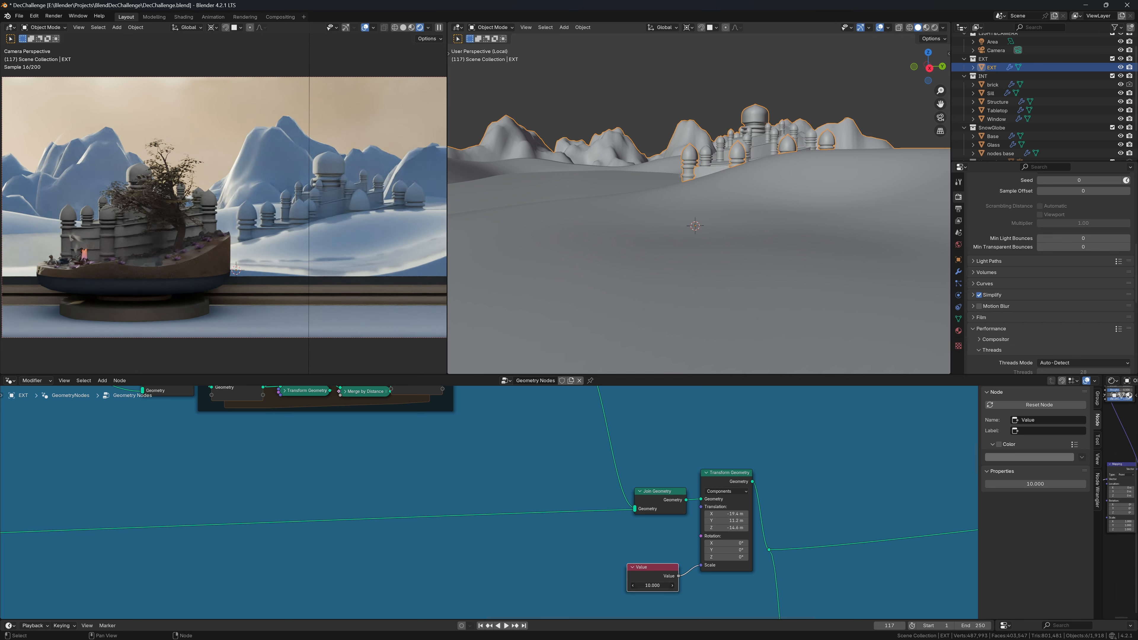
key(Return)
drag(730, 528, 767, 528)
click(652, 585)
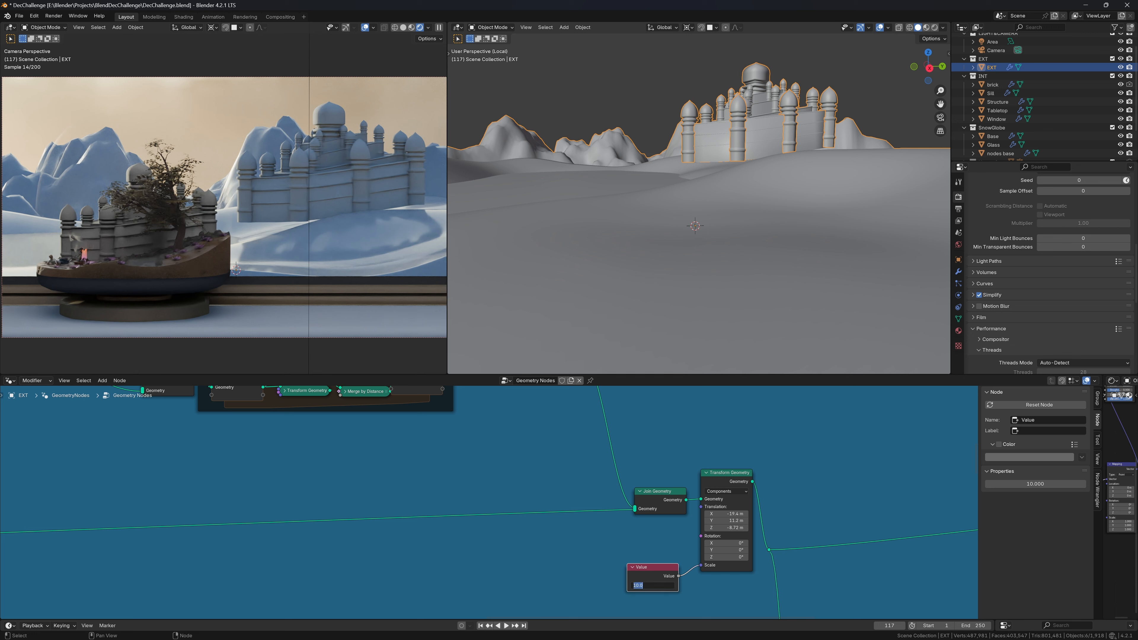
key(Return)
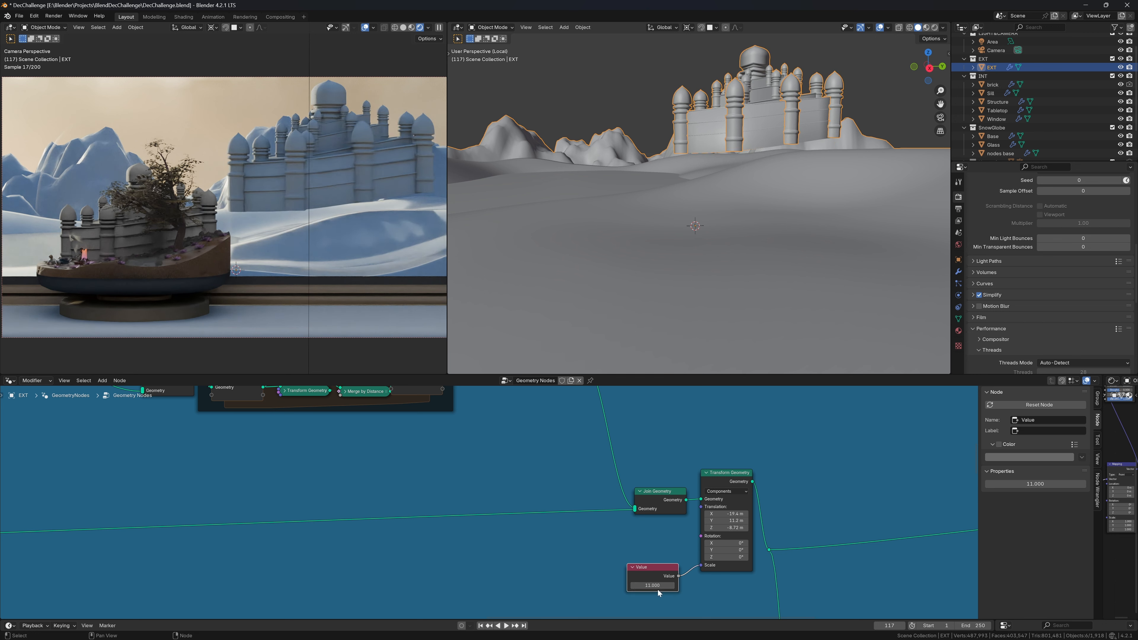
Step: Try a scale value of 12 for the castle and set it back to 11
click(653, 585)
text(12)
key(Return)
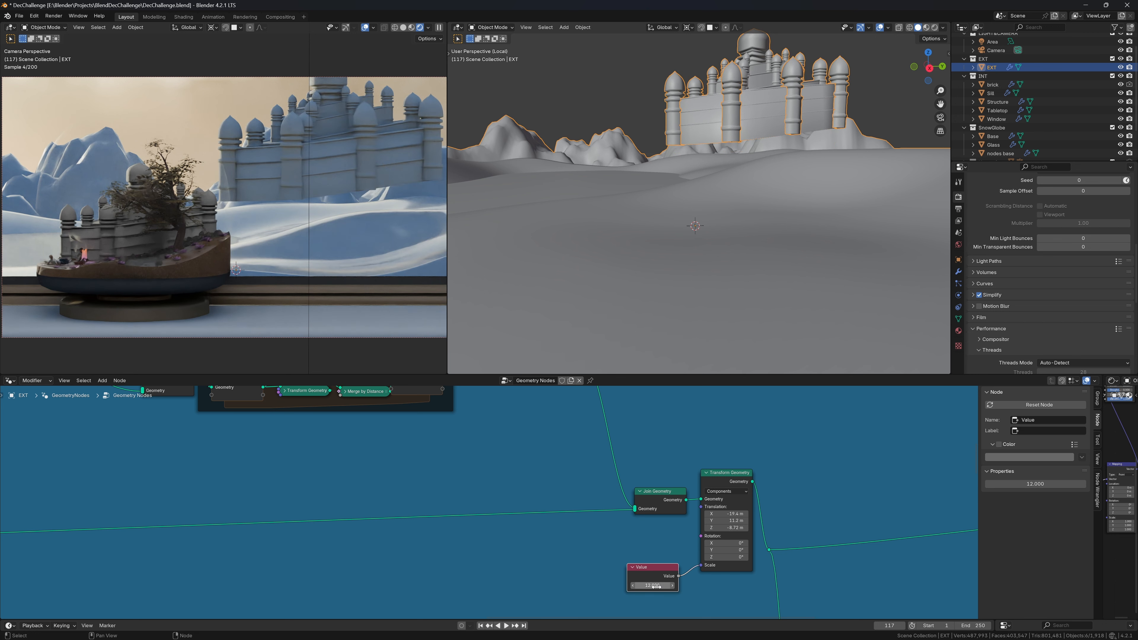
click(656, 586)
text(11)
key(Return)
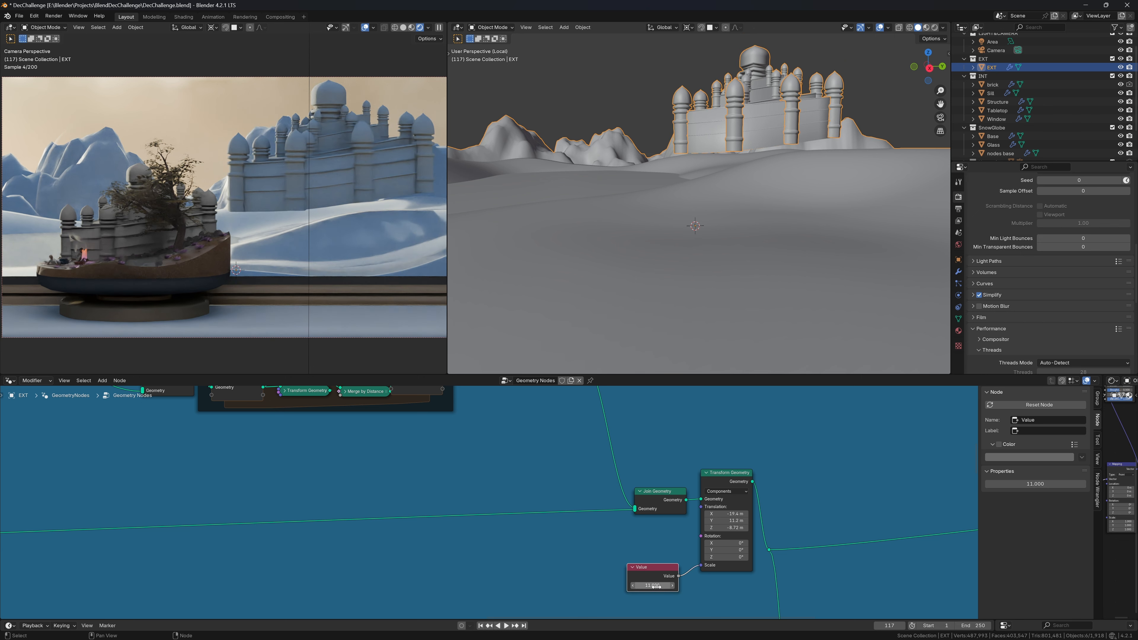
Step: Lower the castle into the snowy hills with its Z translation and save the file
shift+drag(735, 528, 638, 528)
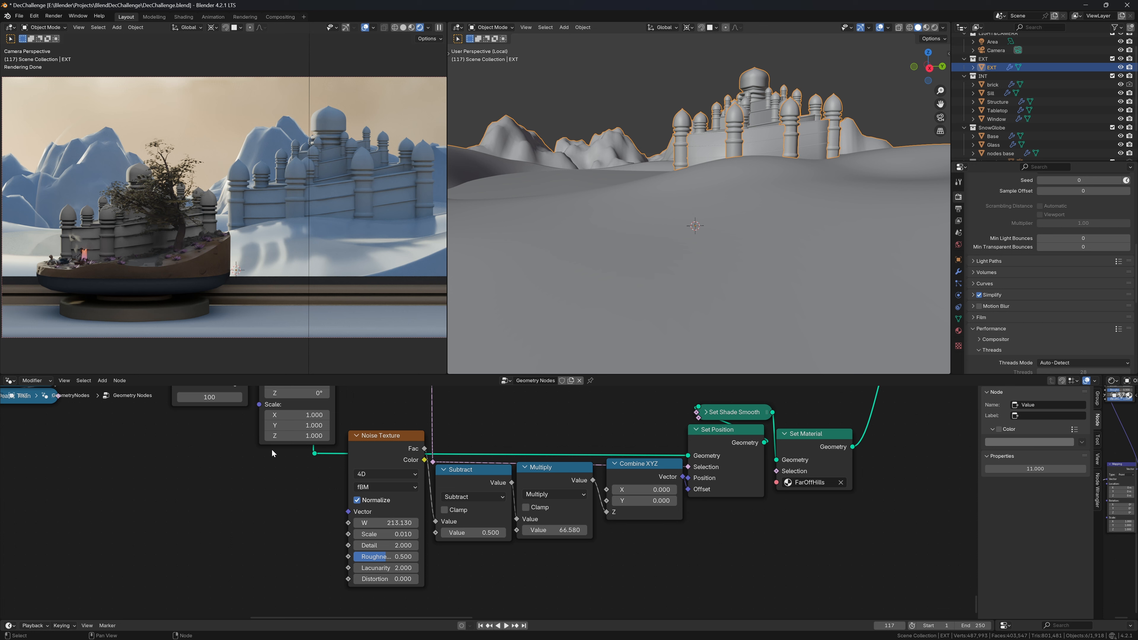
key(ctrl+s)
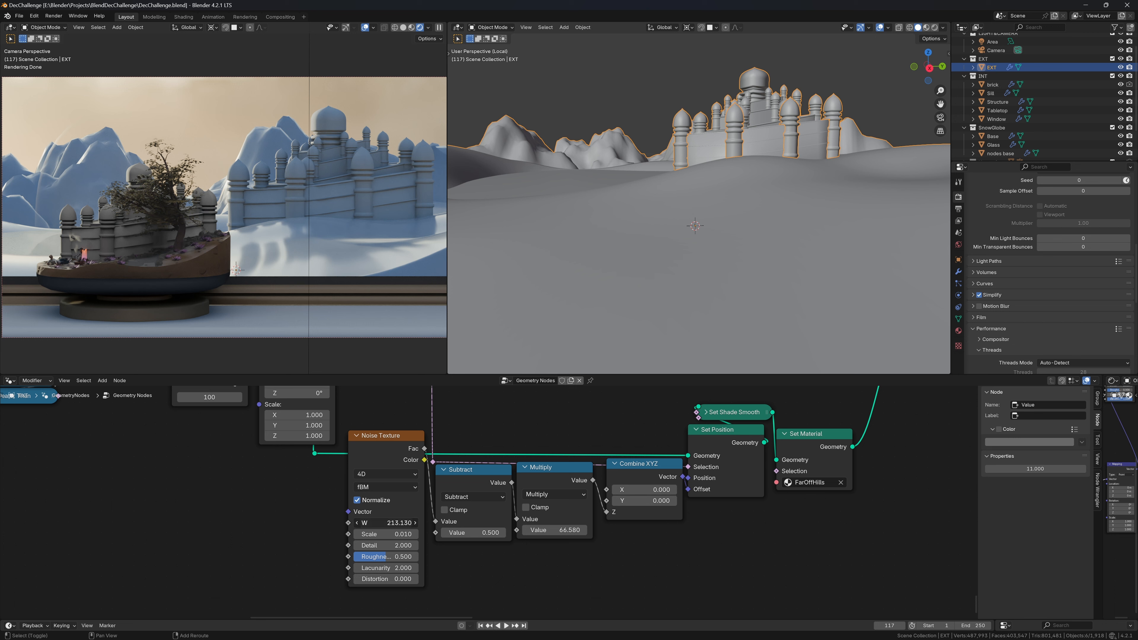
Step: Add a Value node to the W input of the FarOffHills terrain's Noise Texture, unlink it, and set W to 211.93
drag(386, 523, 270, 529)
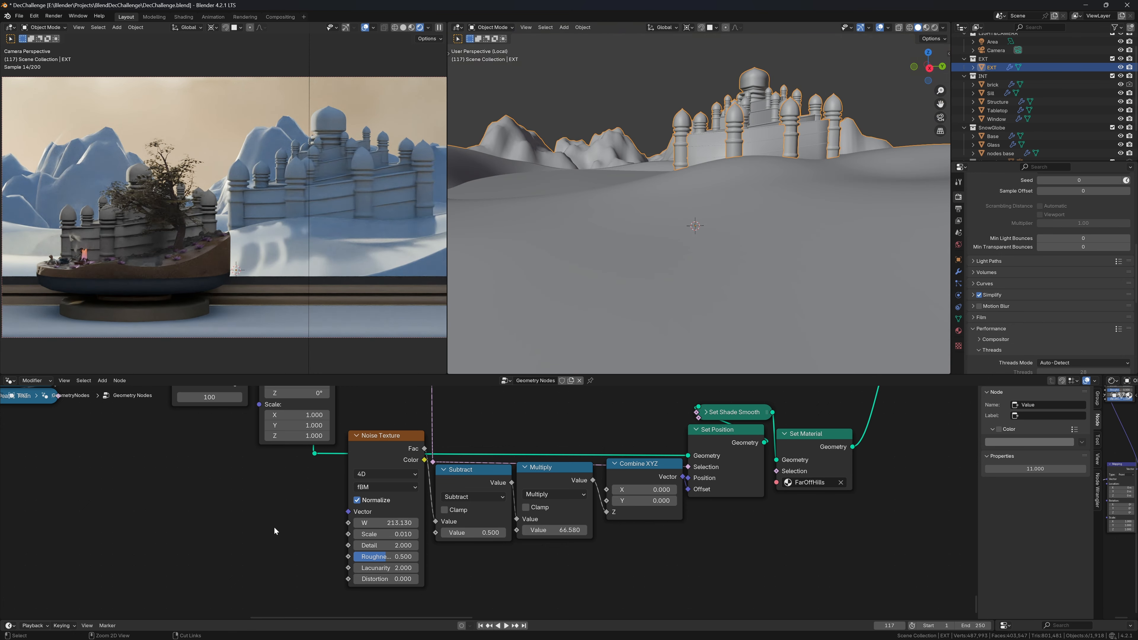
drag(348, 522, 126, 528)
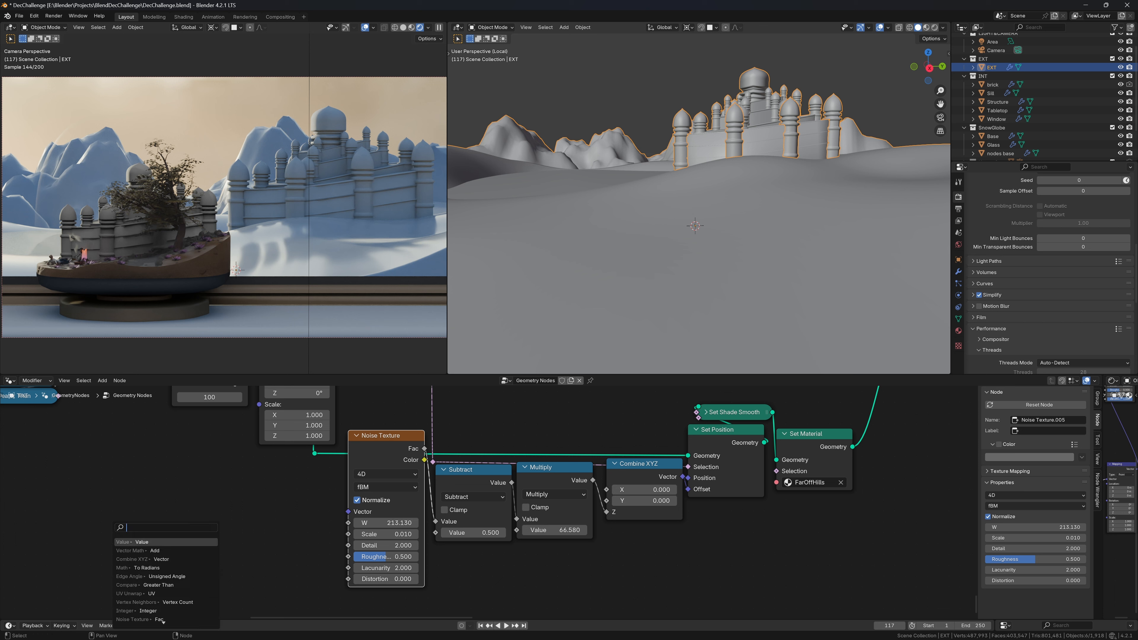
key(Return)
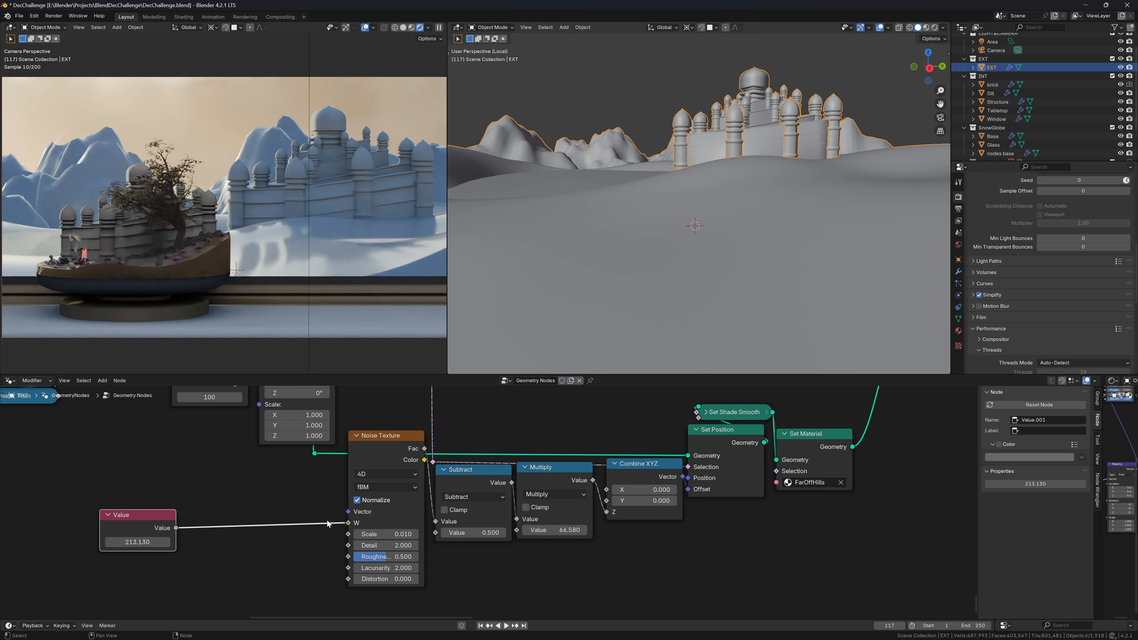
drag(348, 523, 230, 530)
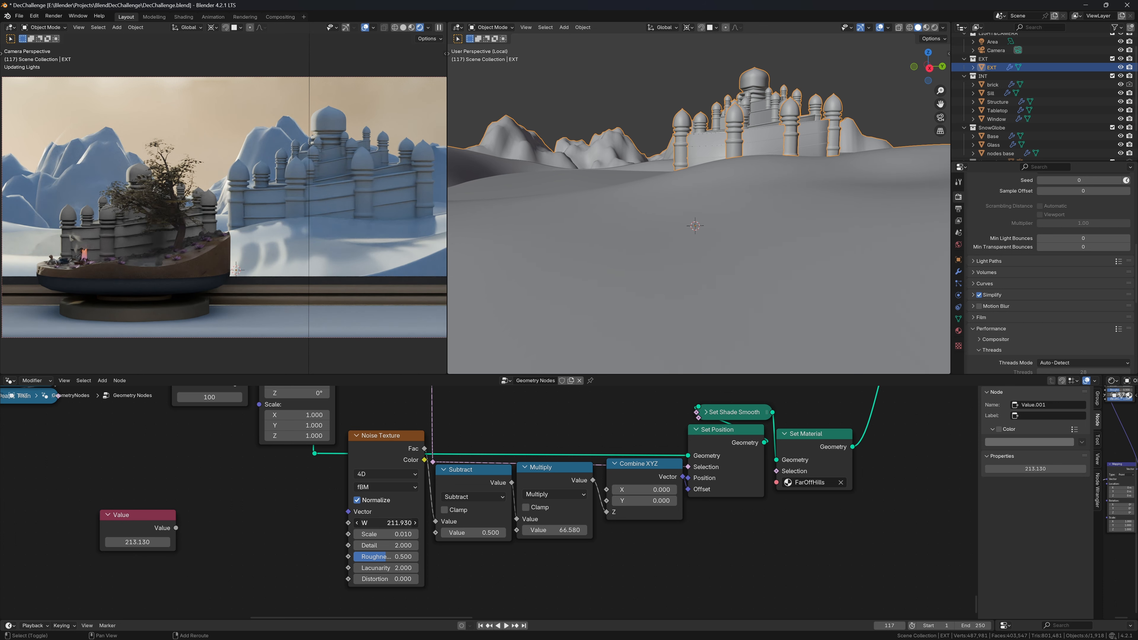